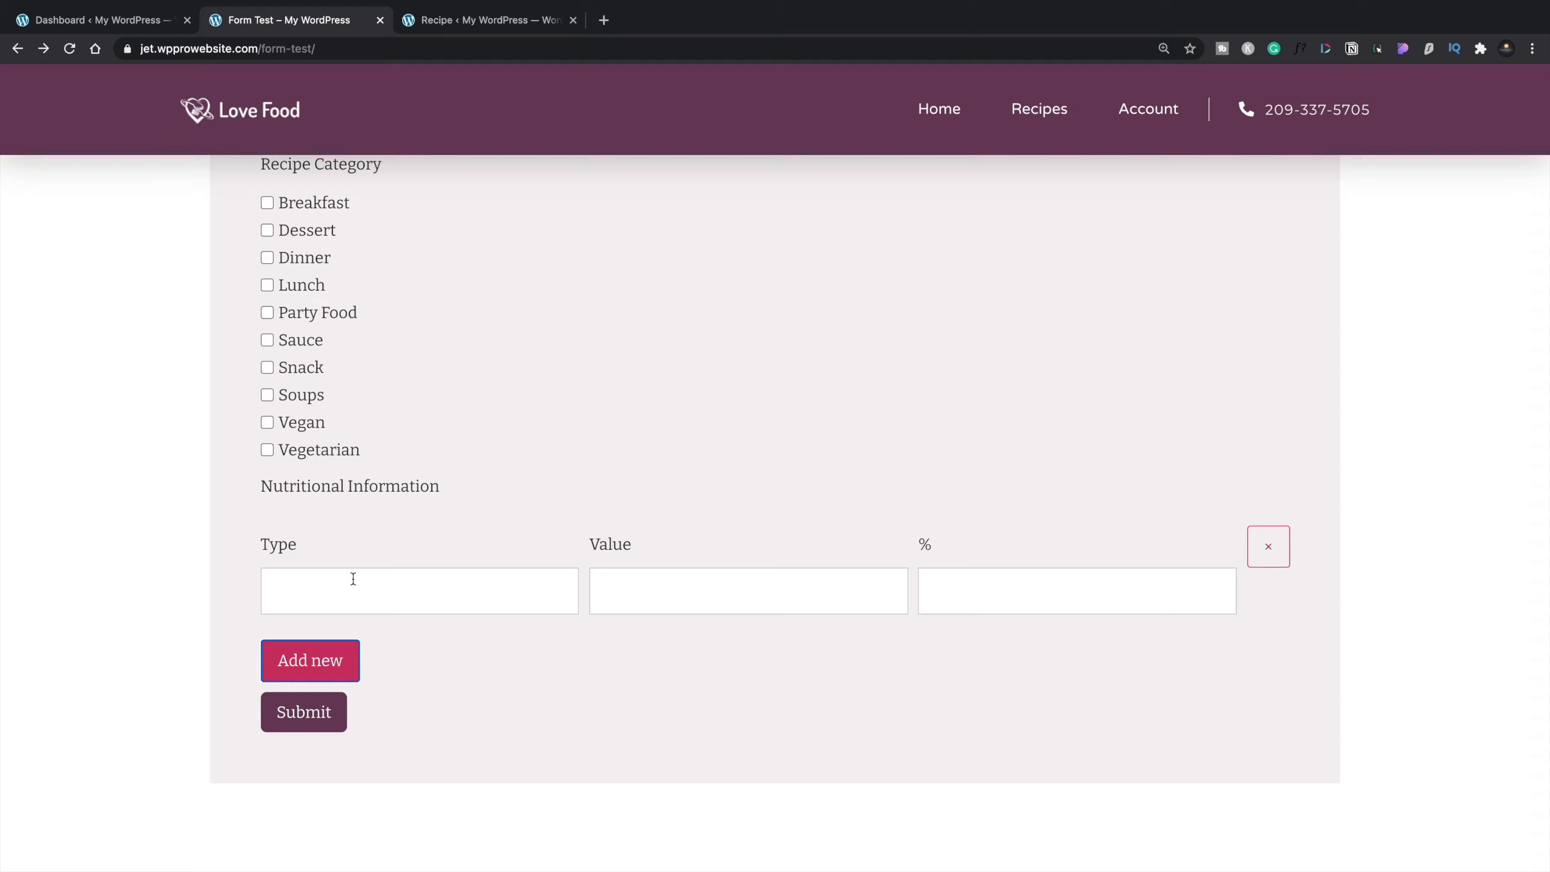
Step: Try adding rows to the Nutritional Information repeater on the test form and review the form's other recipe fields
click(320, 660)
scroll(320, 660, down, 2)
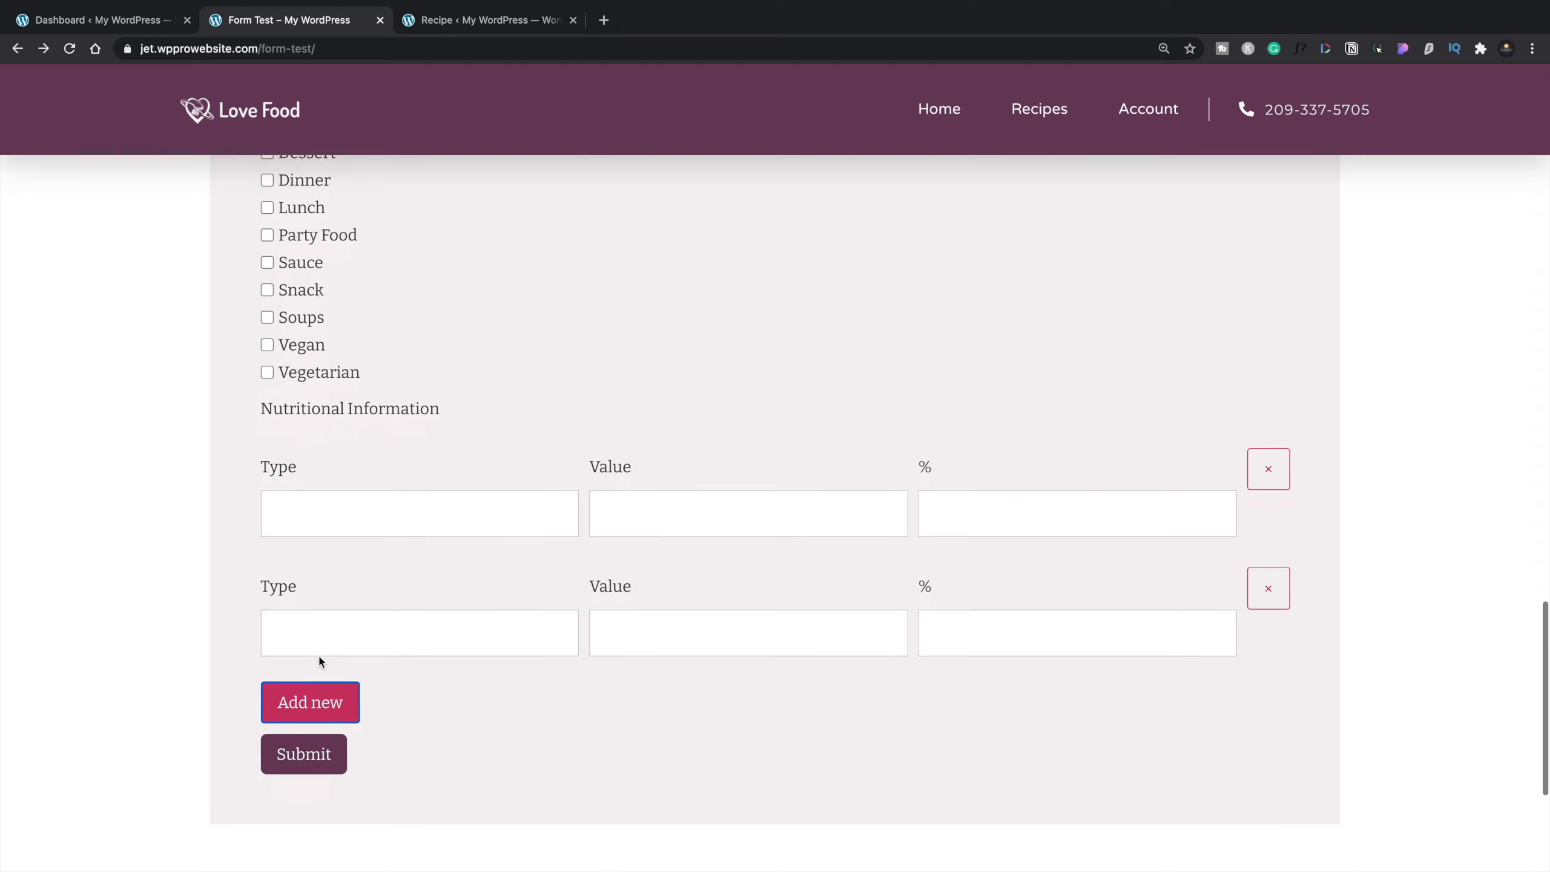
click(320, 661)
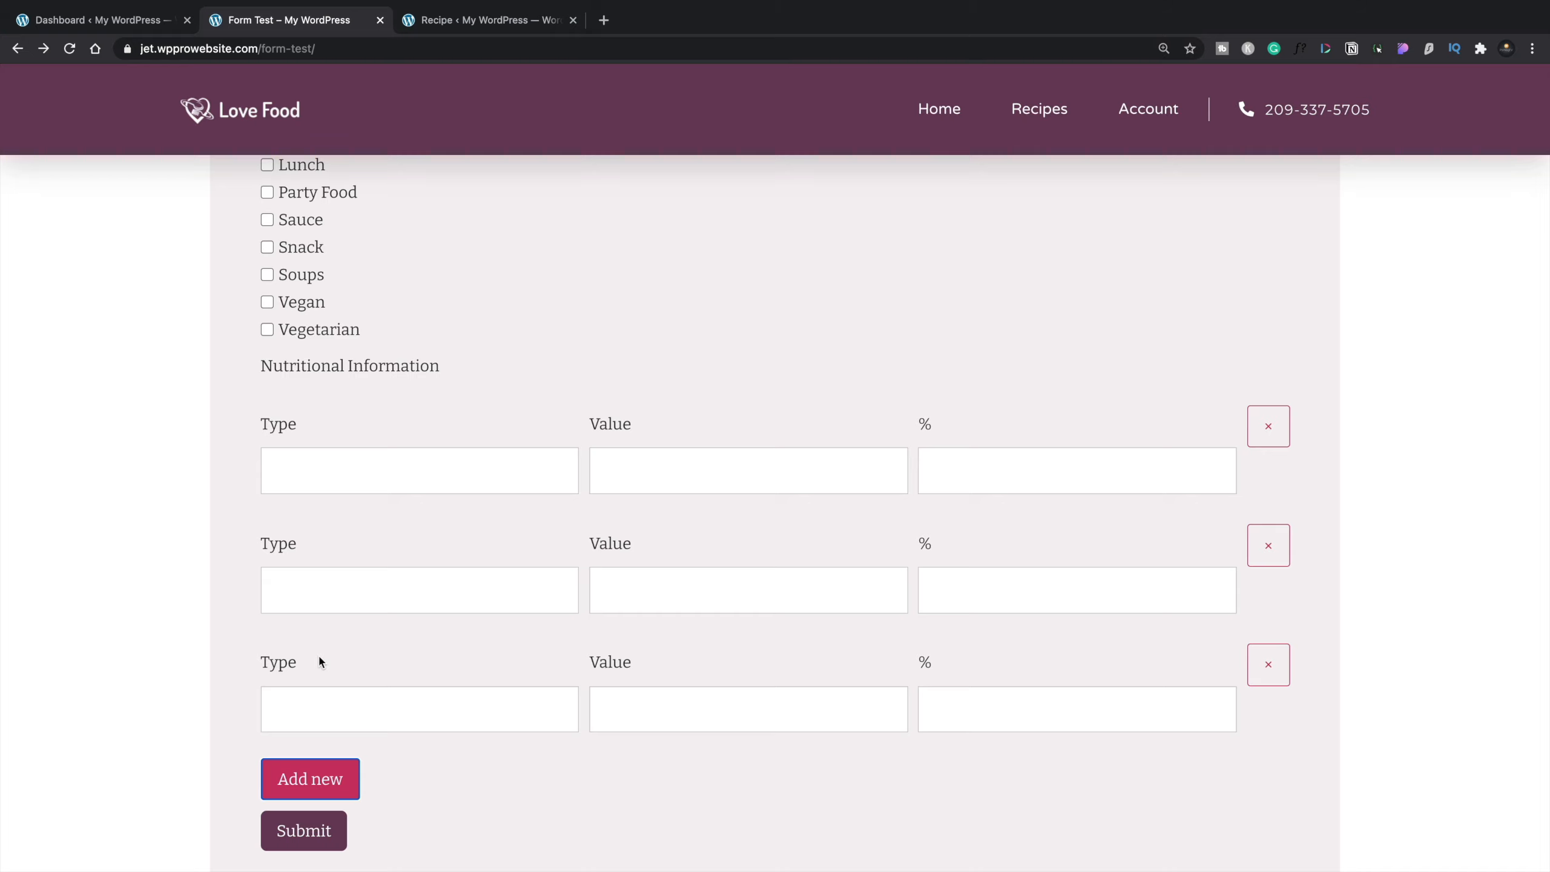
scroll(319, 661, up, 13)
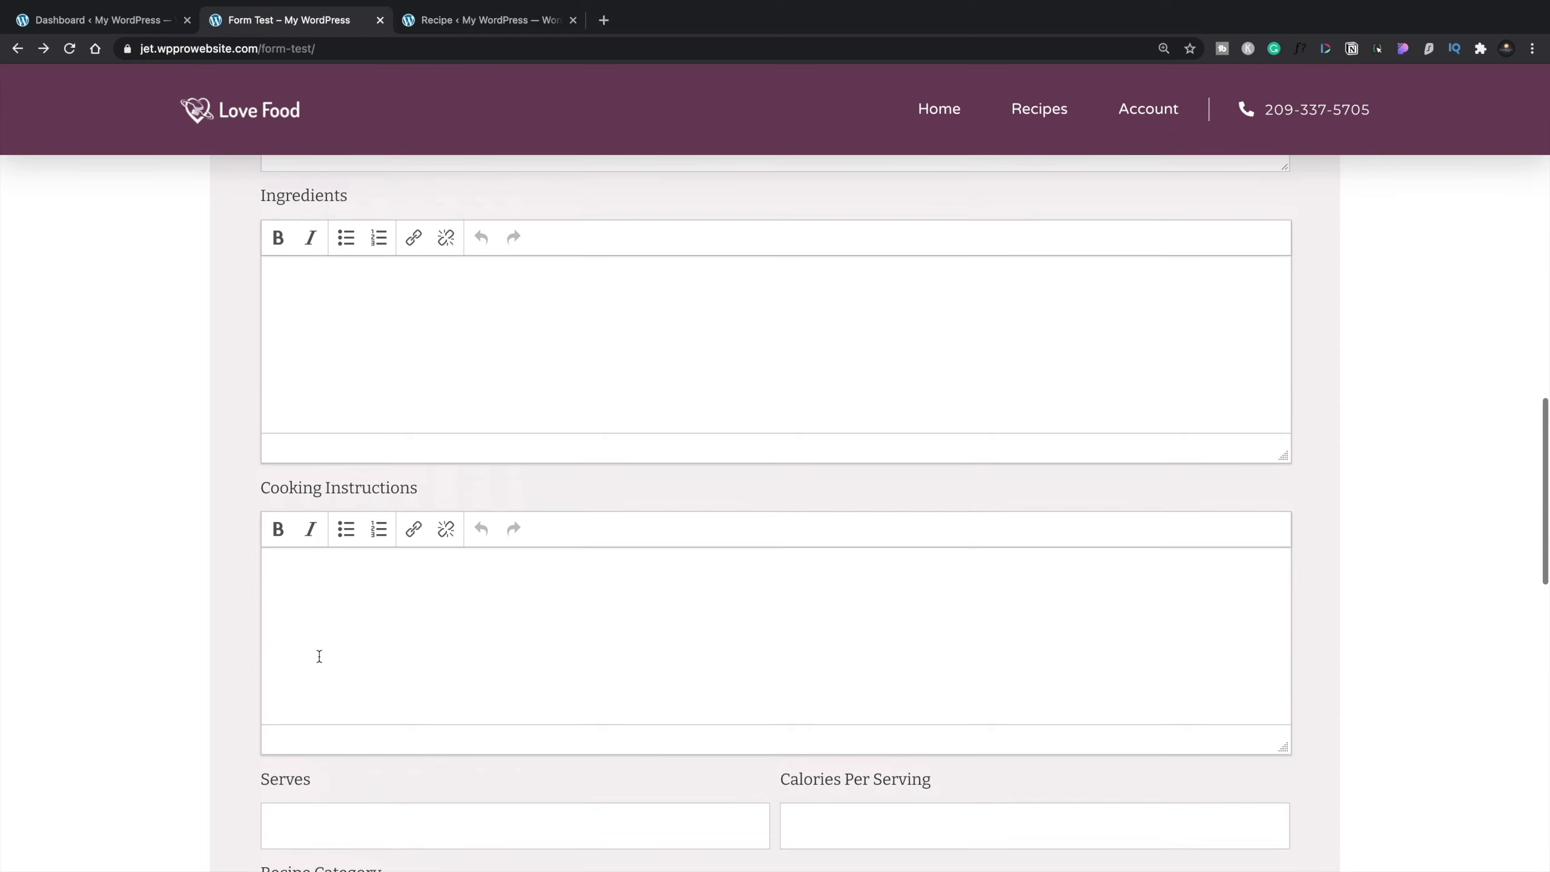
scroll(319, 656, up, 13)
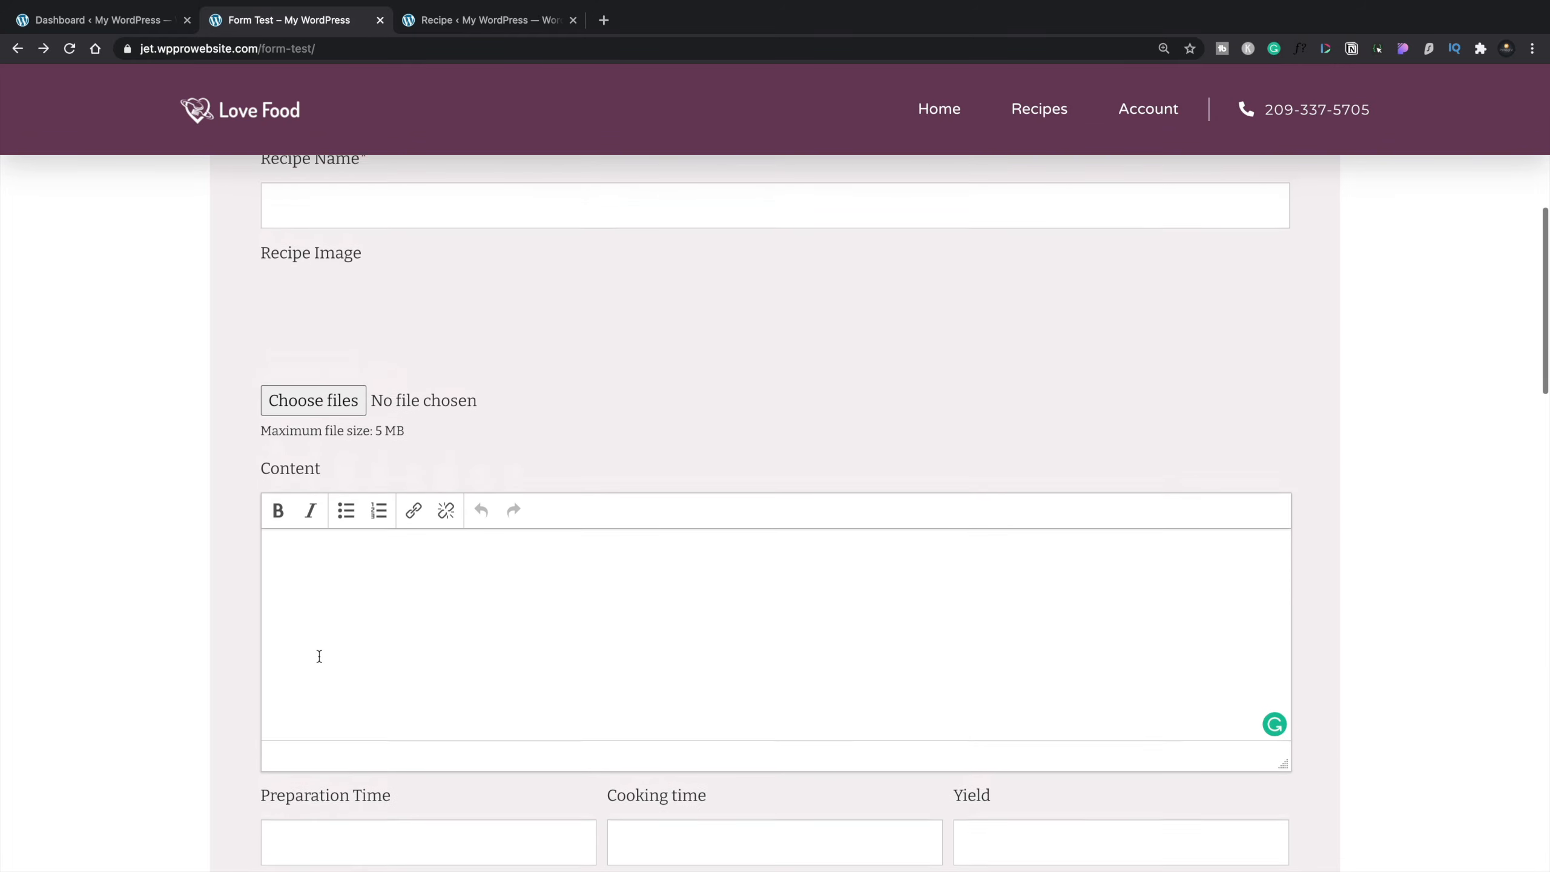
scroll(319, 657, up, 2)
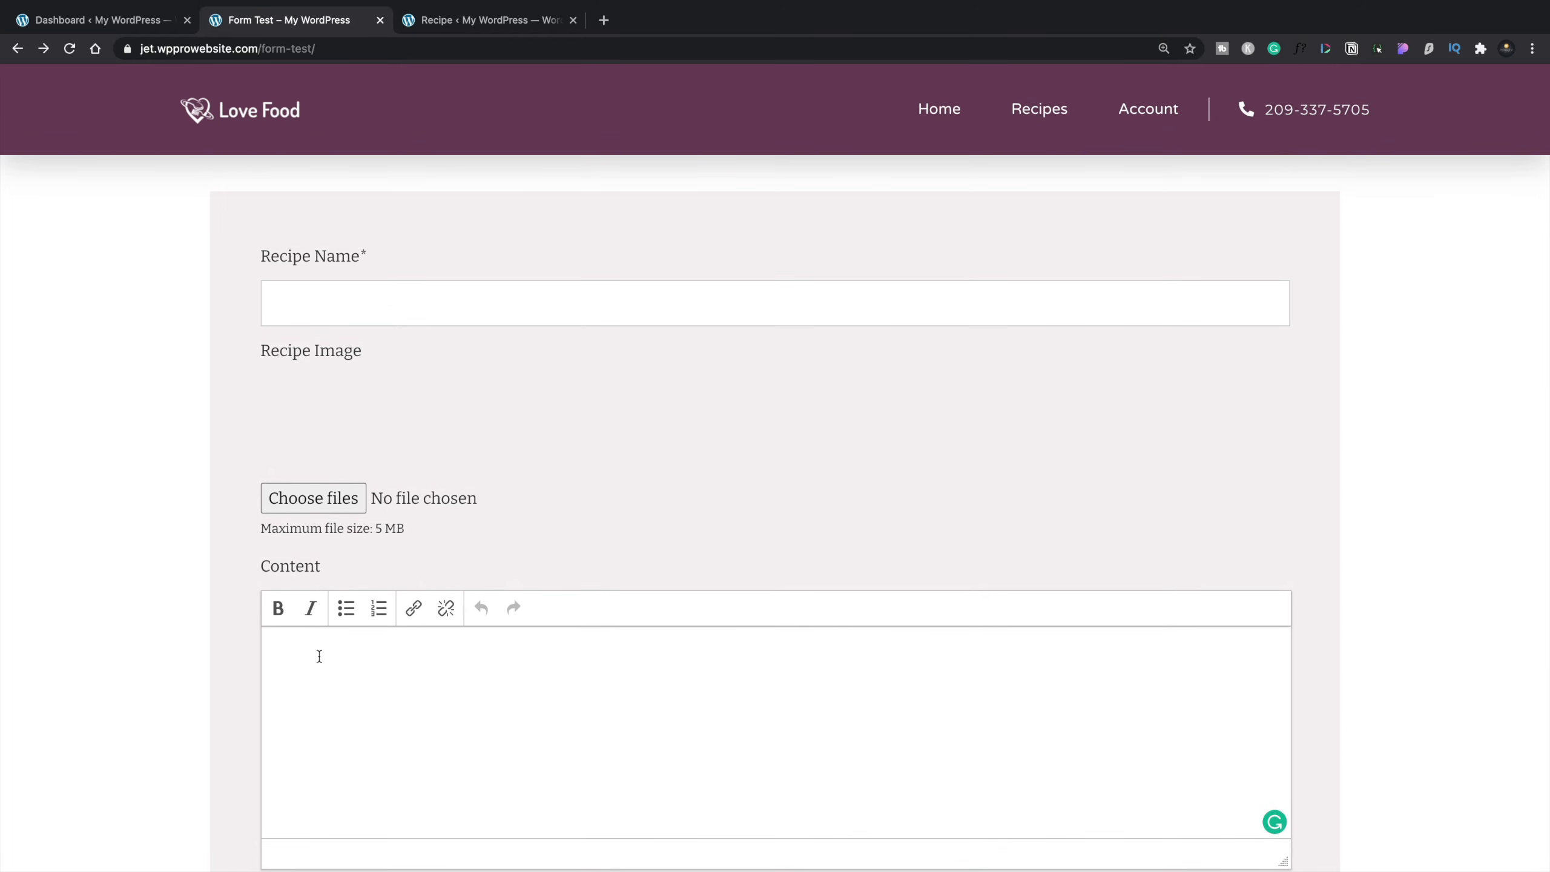
scroll(318, 656, up, 7)
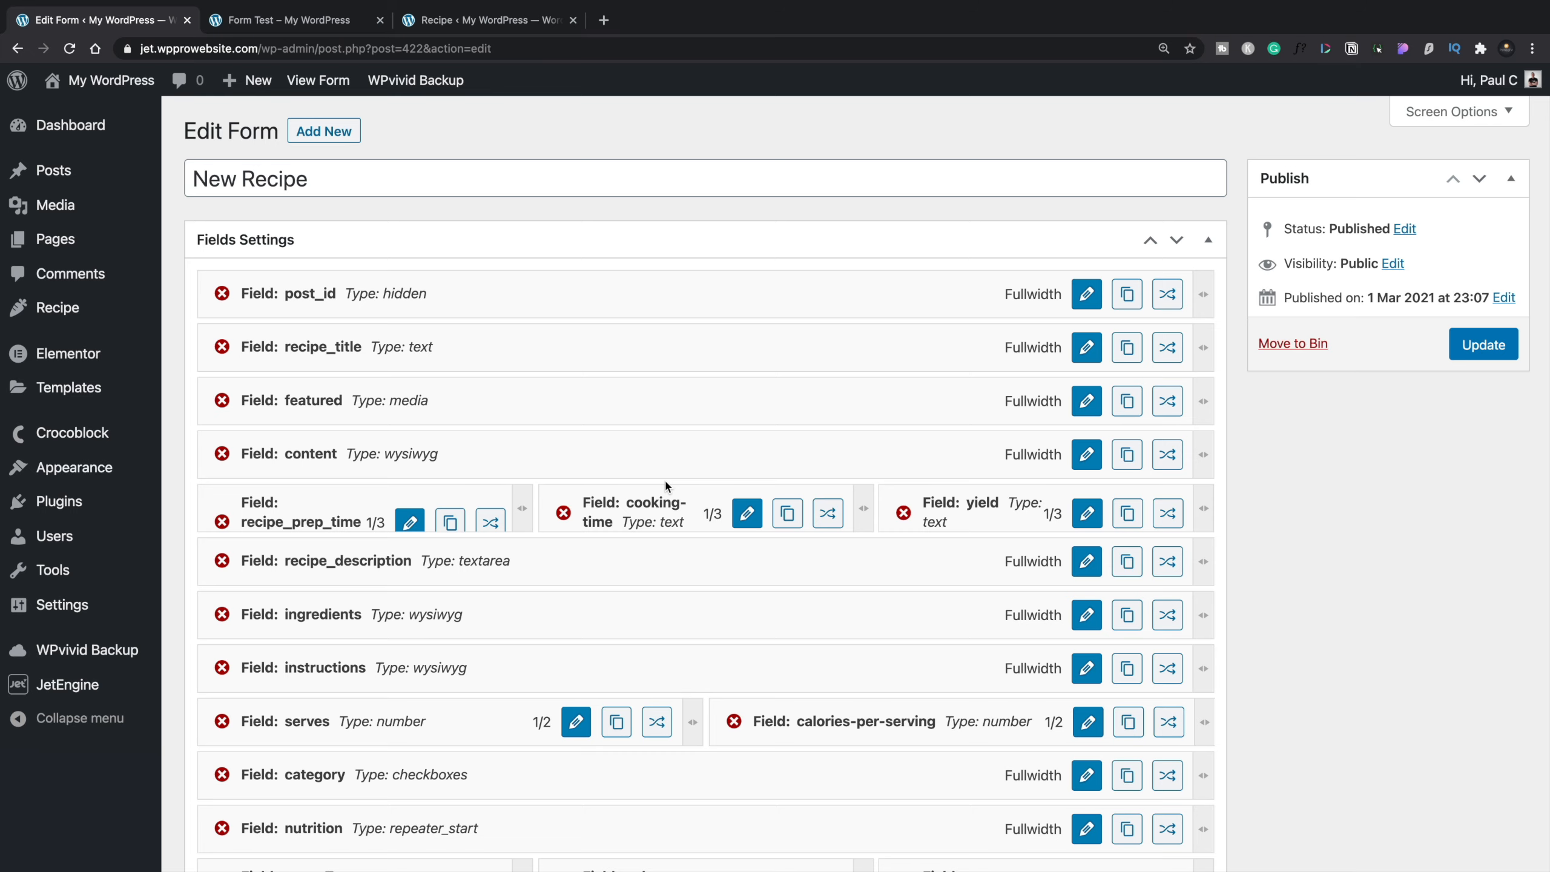
Step: Review the field settings and post-submit actions of the existing New Recipe form
scroll(666, 484, down, 2)
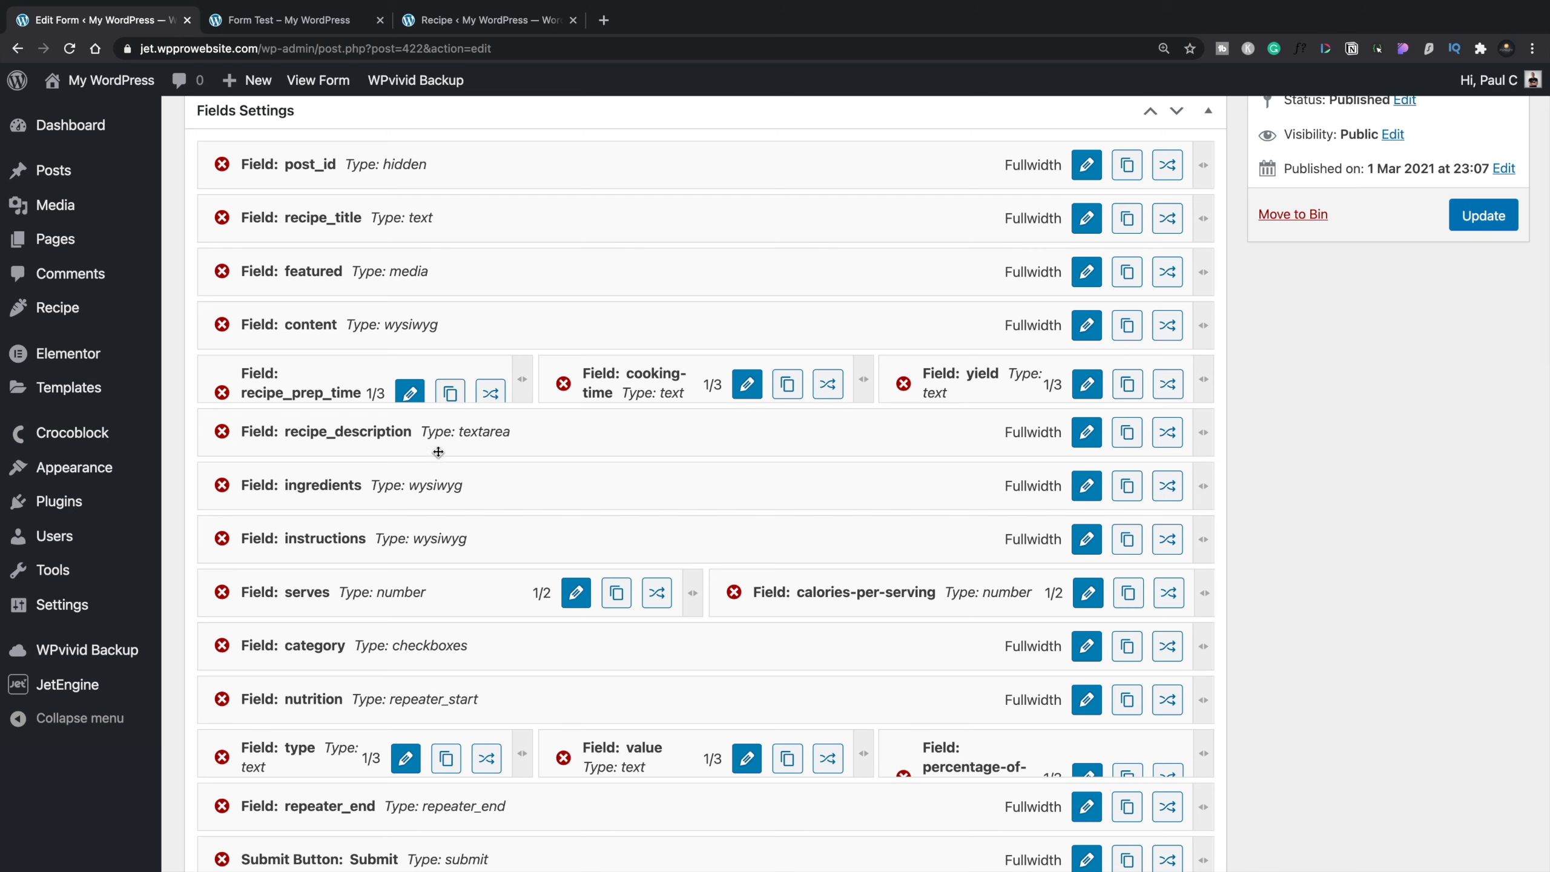
scroll(444, 506, down, 2)
scroll(447, 507, down, 2)
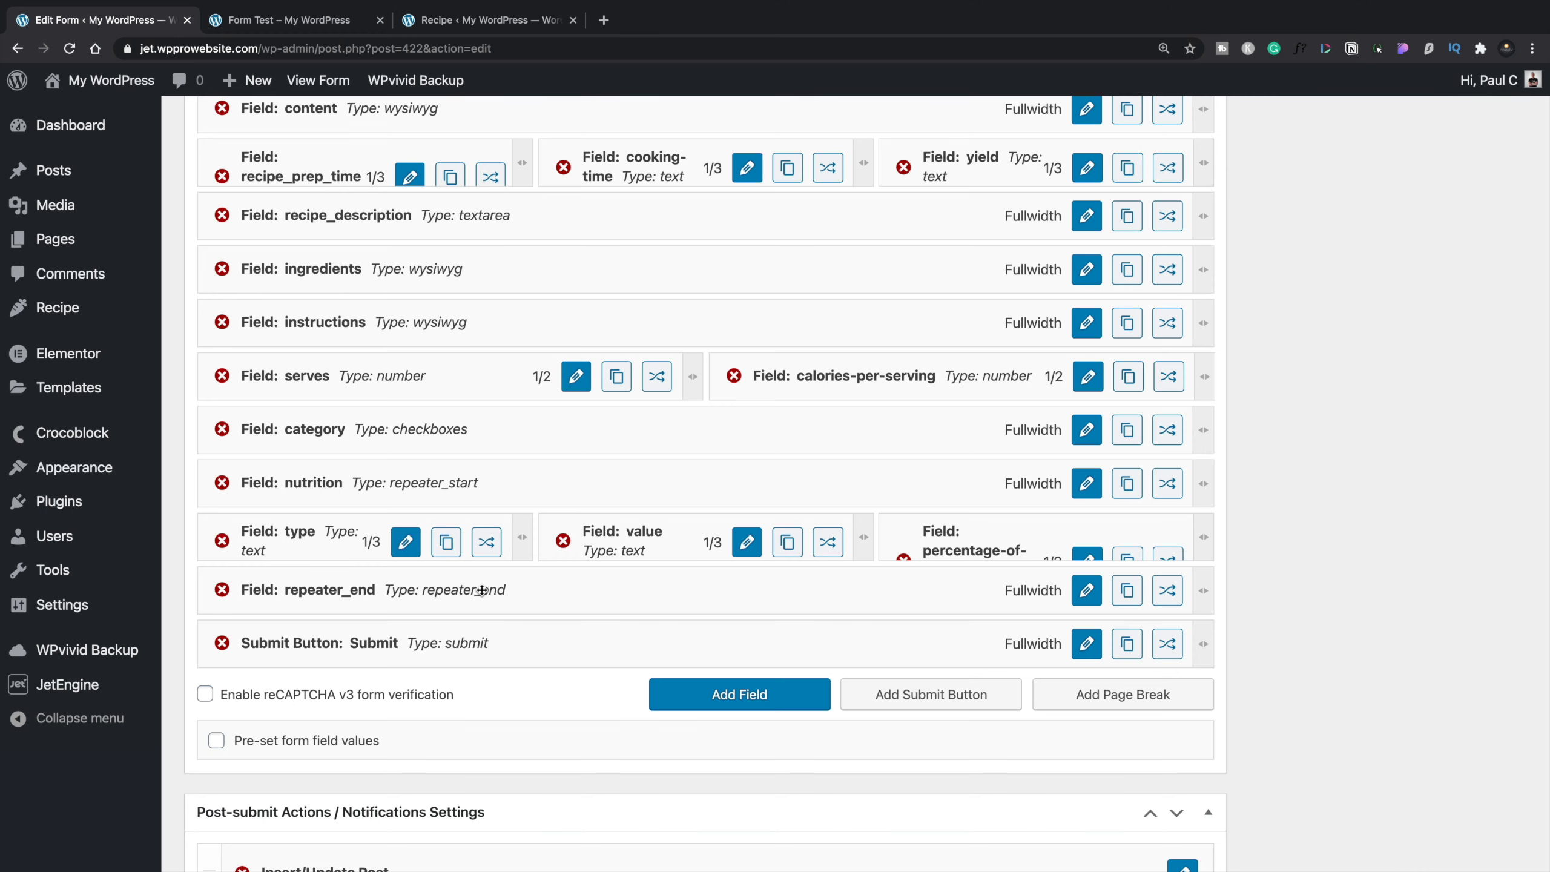
scroll(482, 590, down, 5)
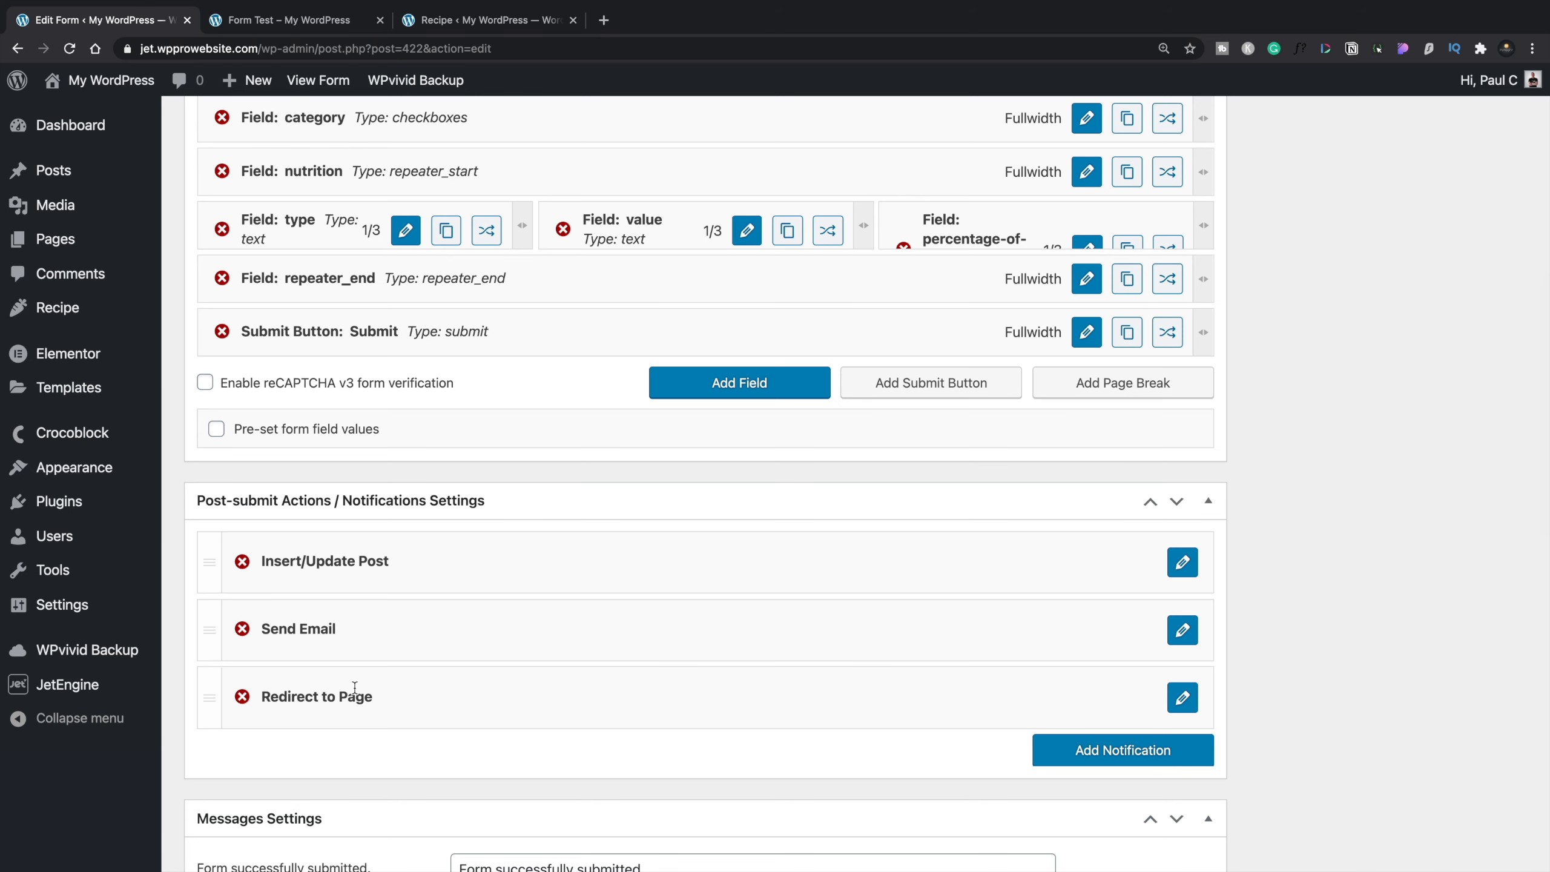
scroll(354, 687, down, 1)
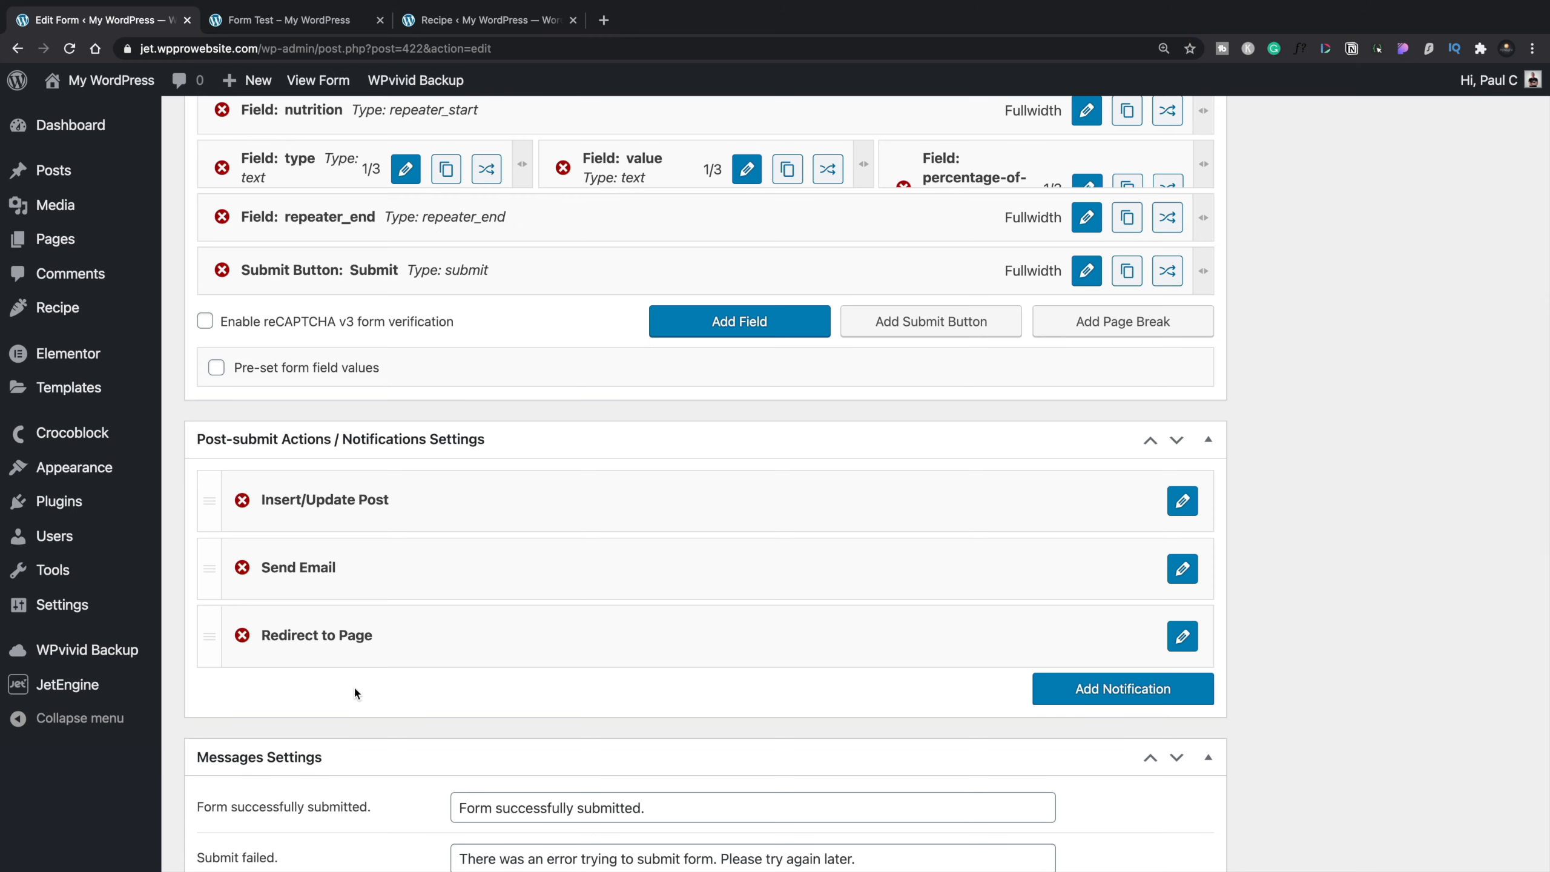
scroll(354, 686, up, 6)
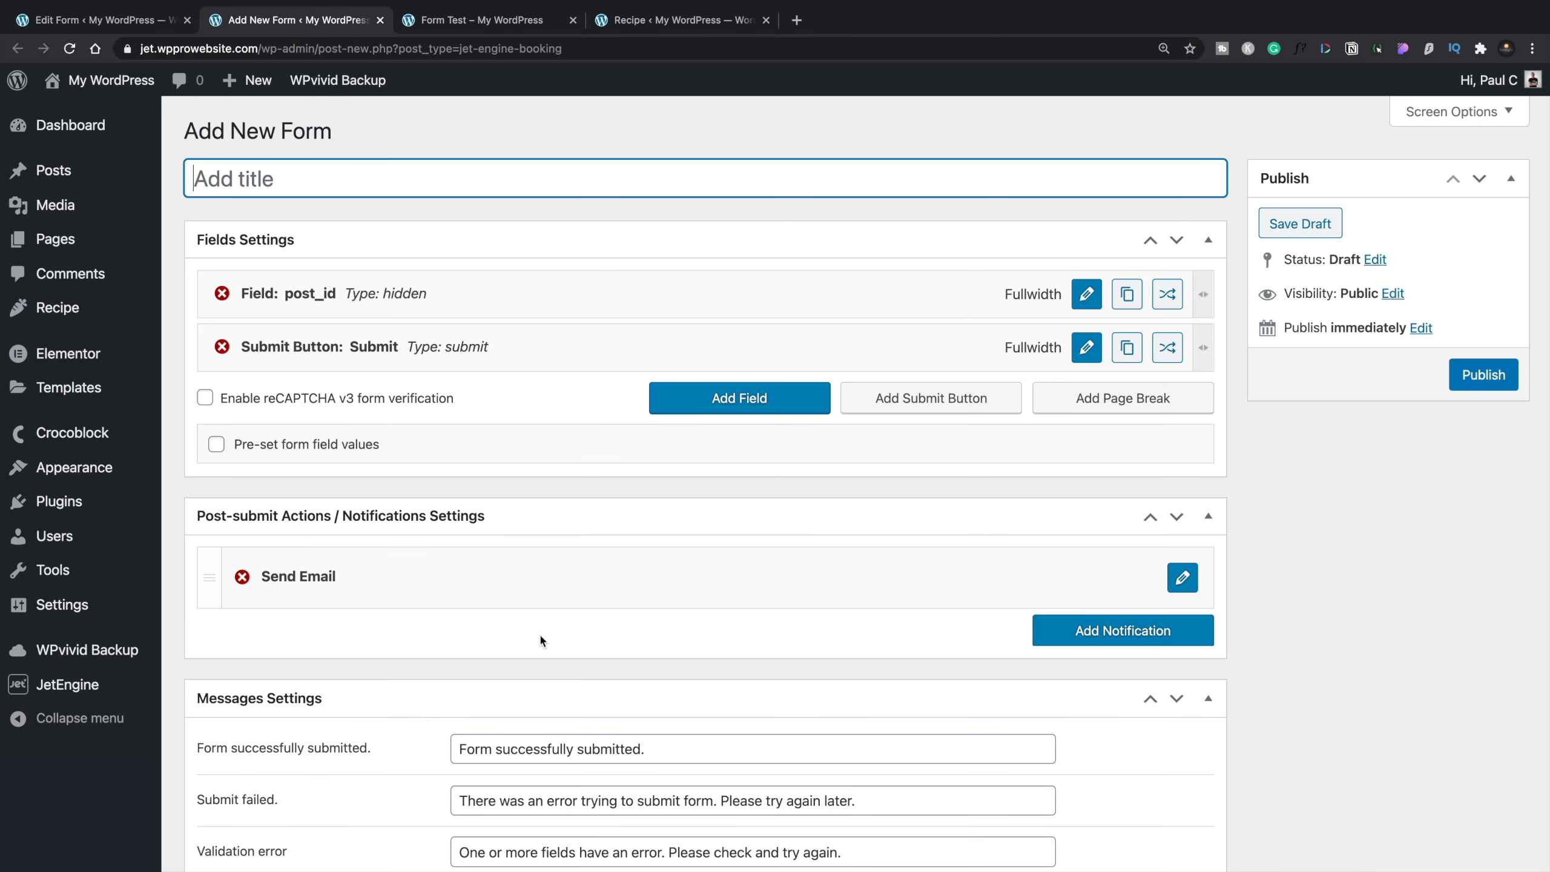
Step: Title the new form "Add New Recipe"
text(Add New recipe)
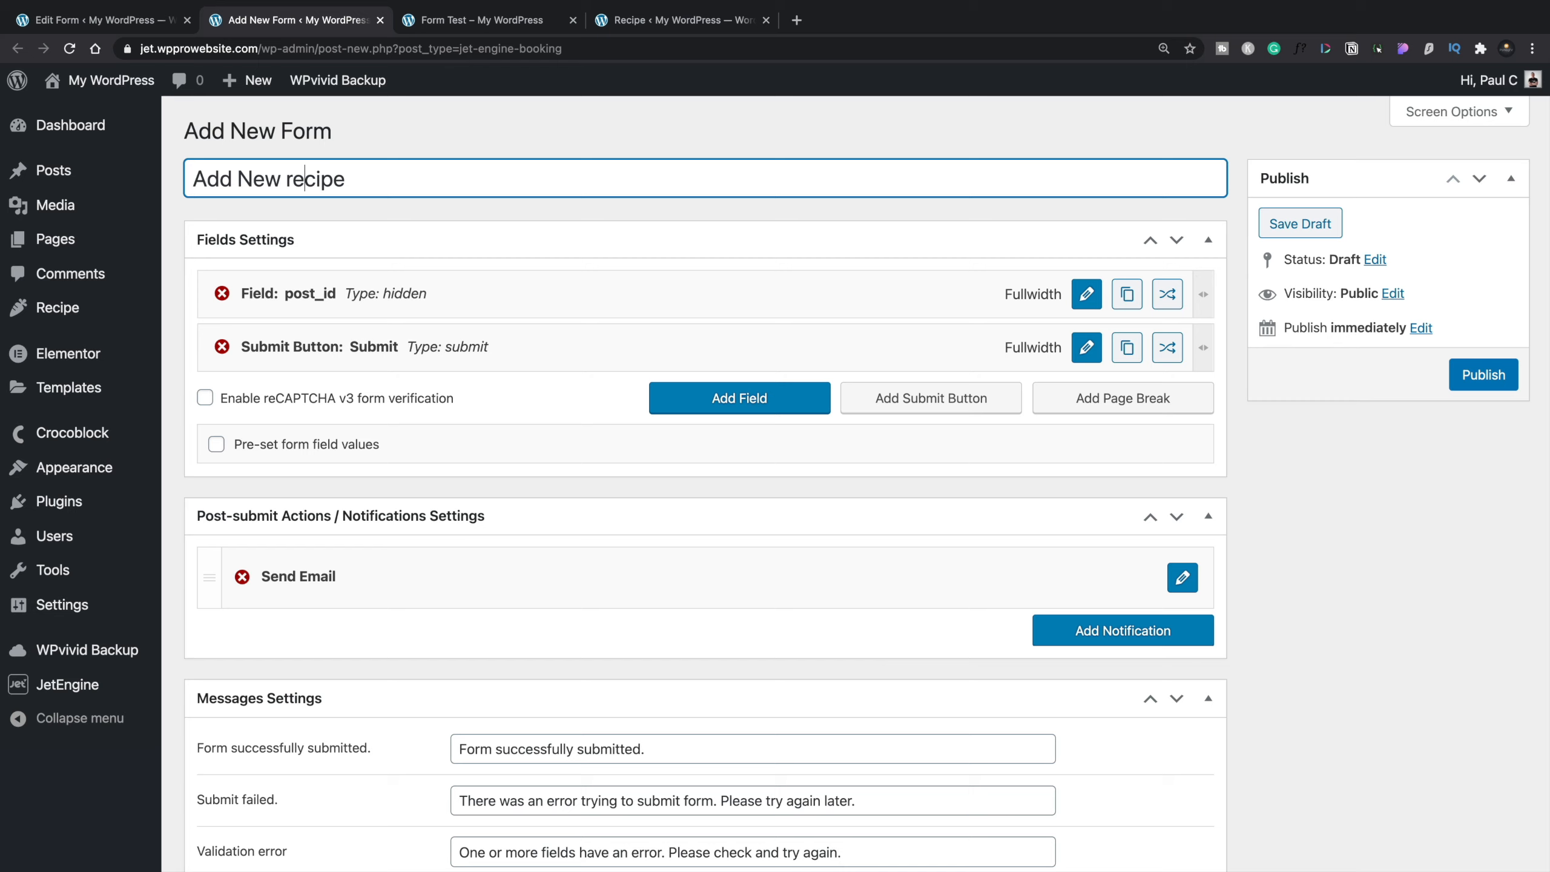
key(BackSpace)
text(R)
Step: Open the Recipe custom post type from JetEngine in a separate browser tab and review its meta fields
scroll(548, 439, down, 2)
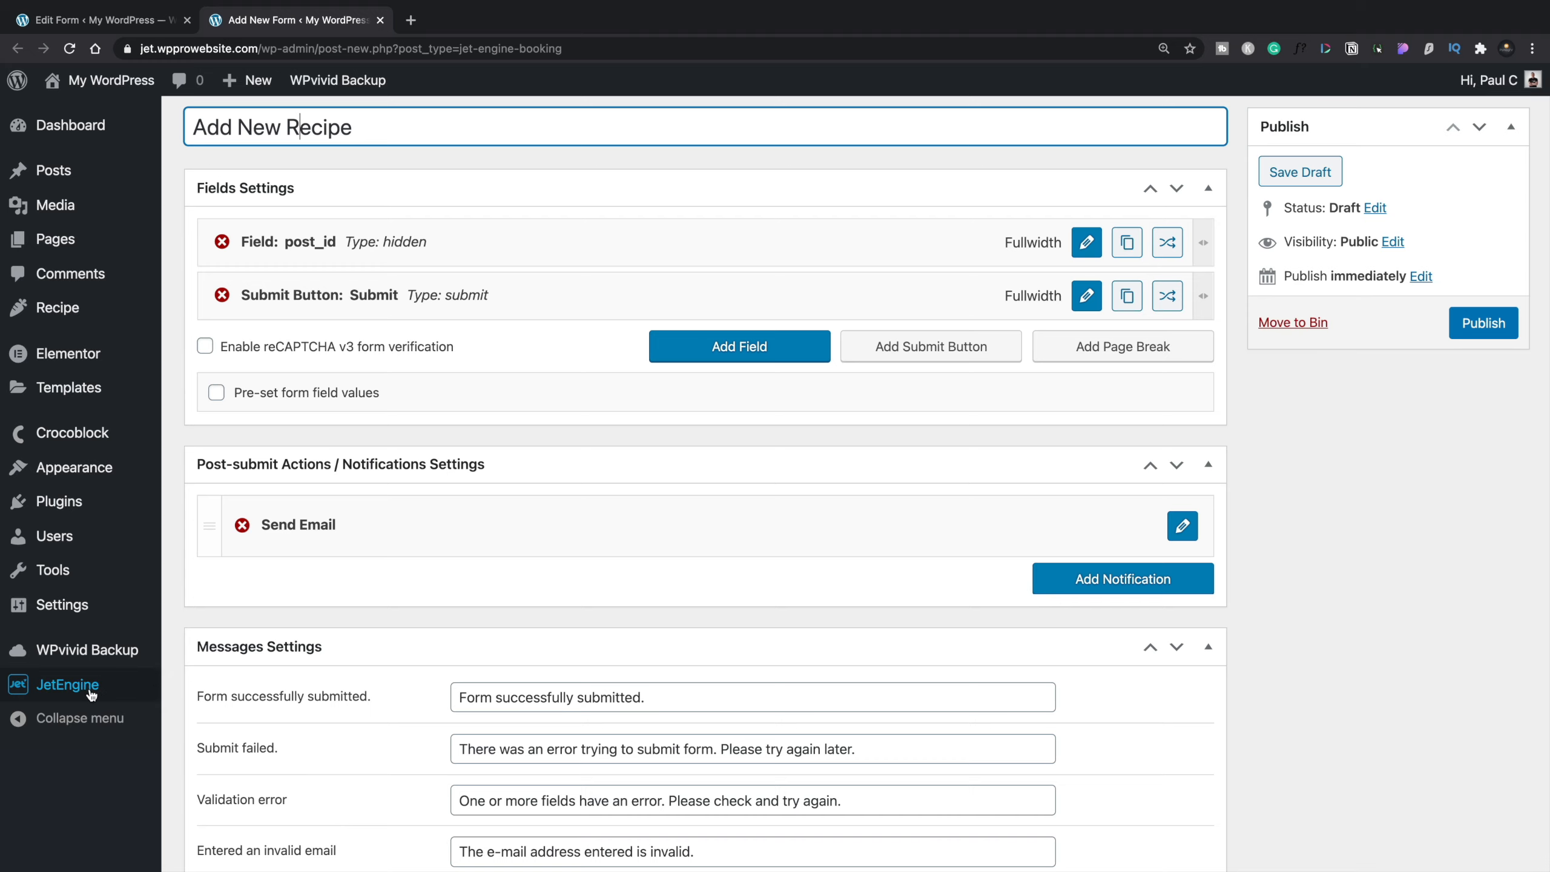
mouse_move(122, 692)
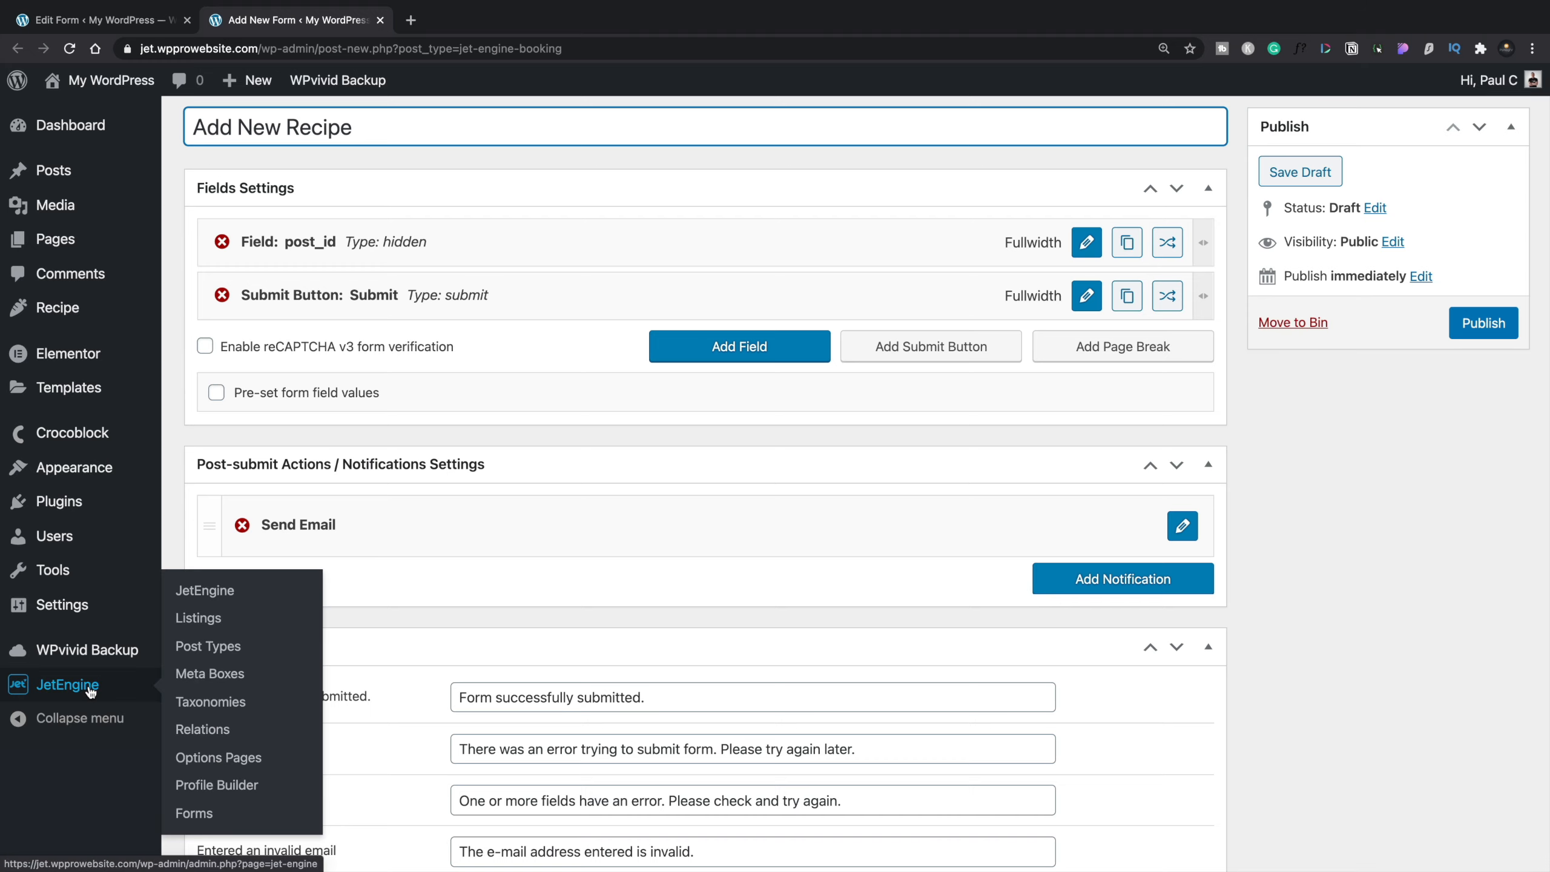
super+click(212, 647)
click(499, 25)
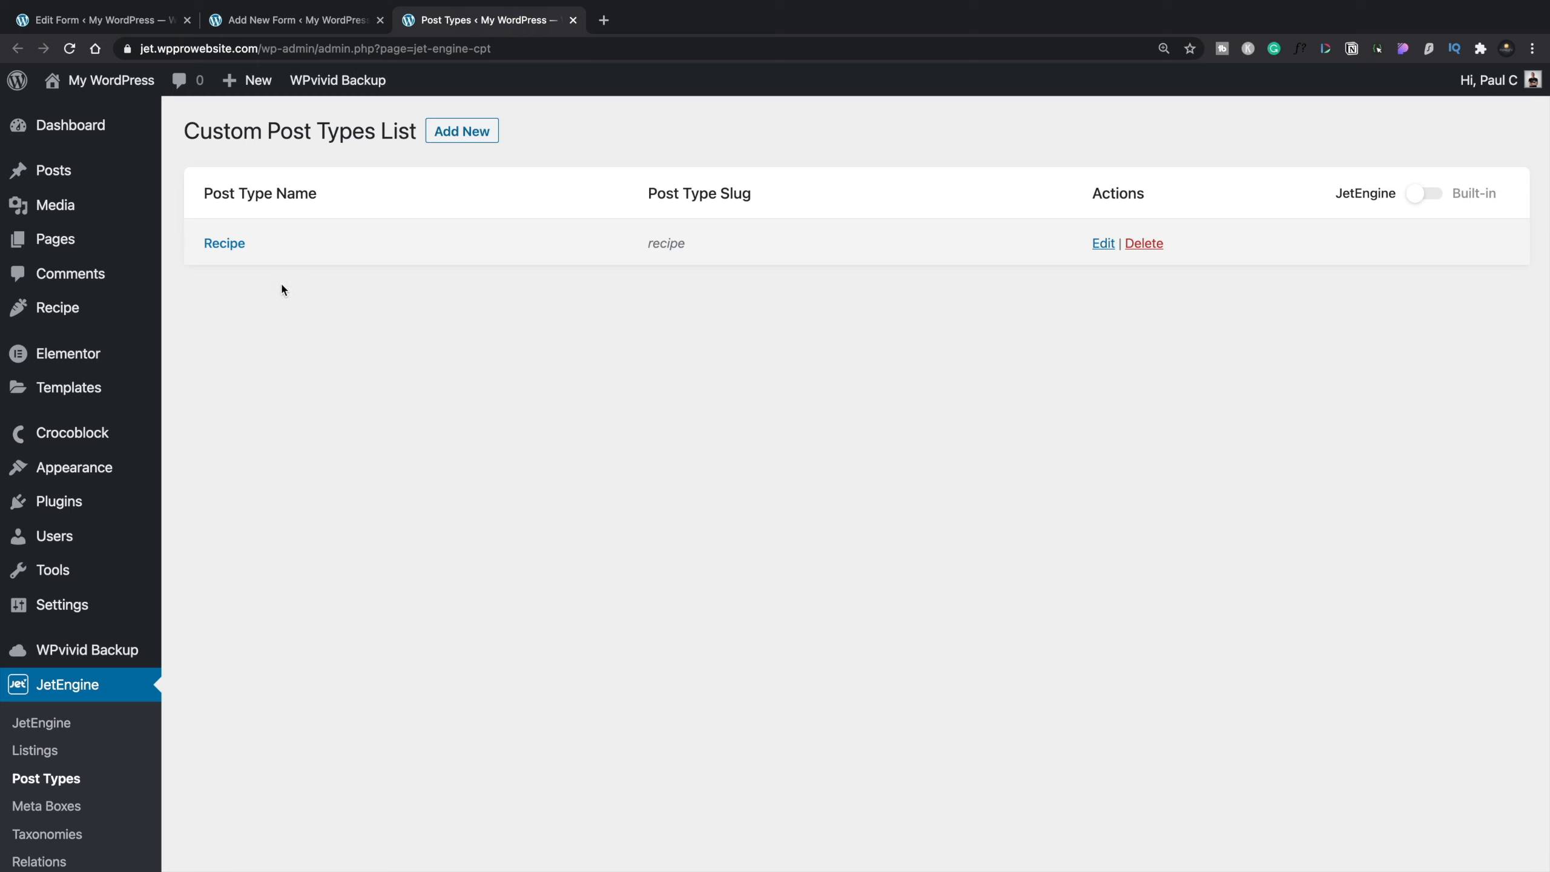
click(225, 244)
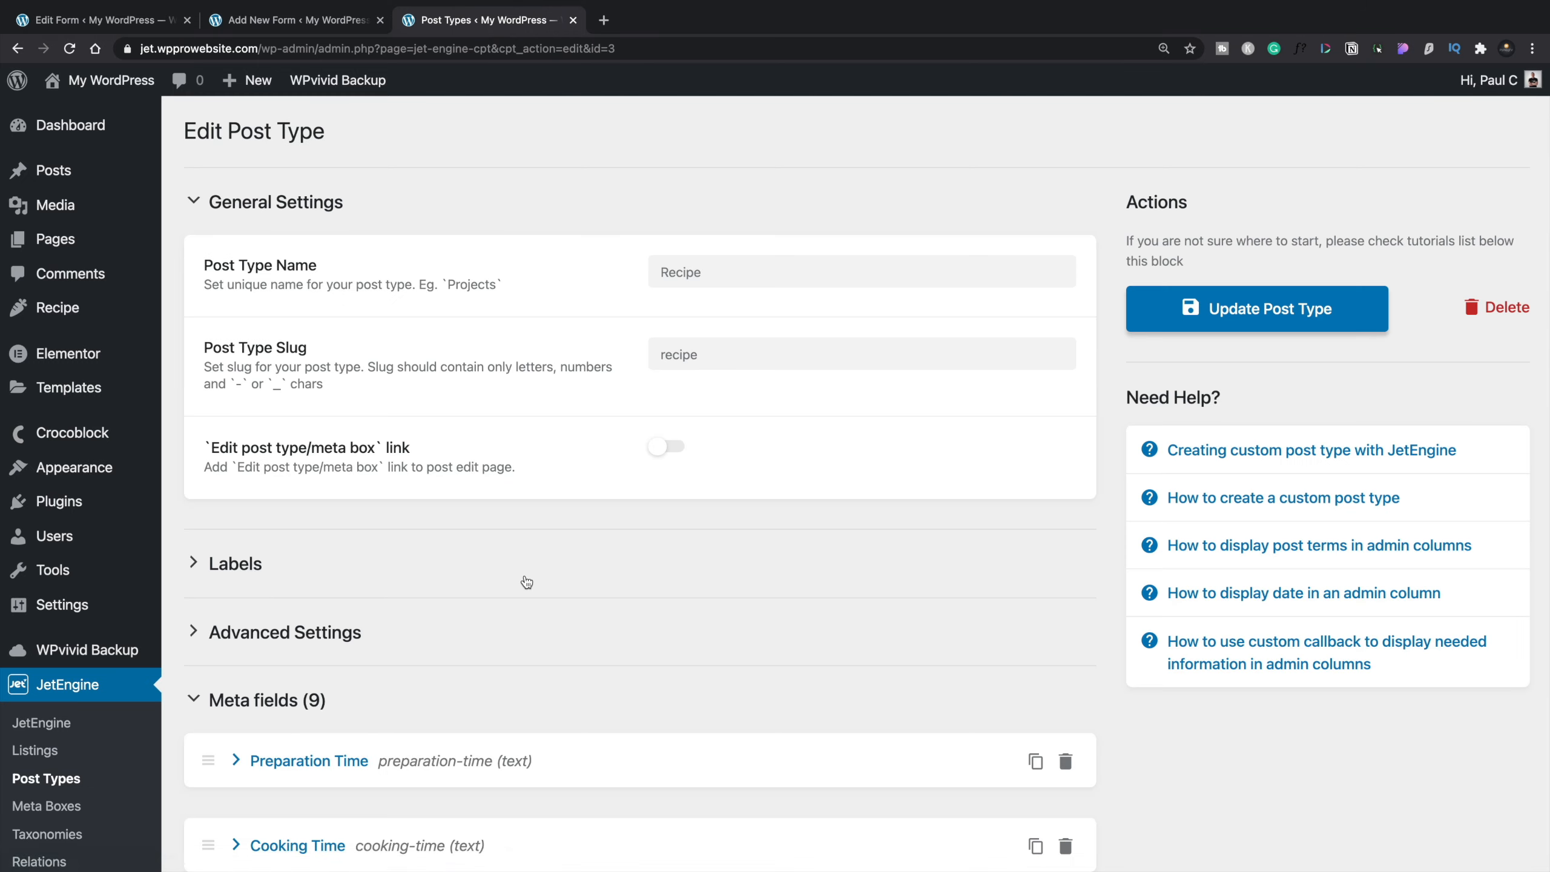
scroll(527, 580, down, 4)
scroll(525, 580, down, 5)
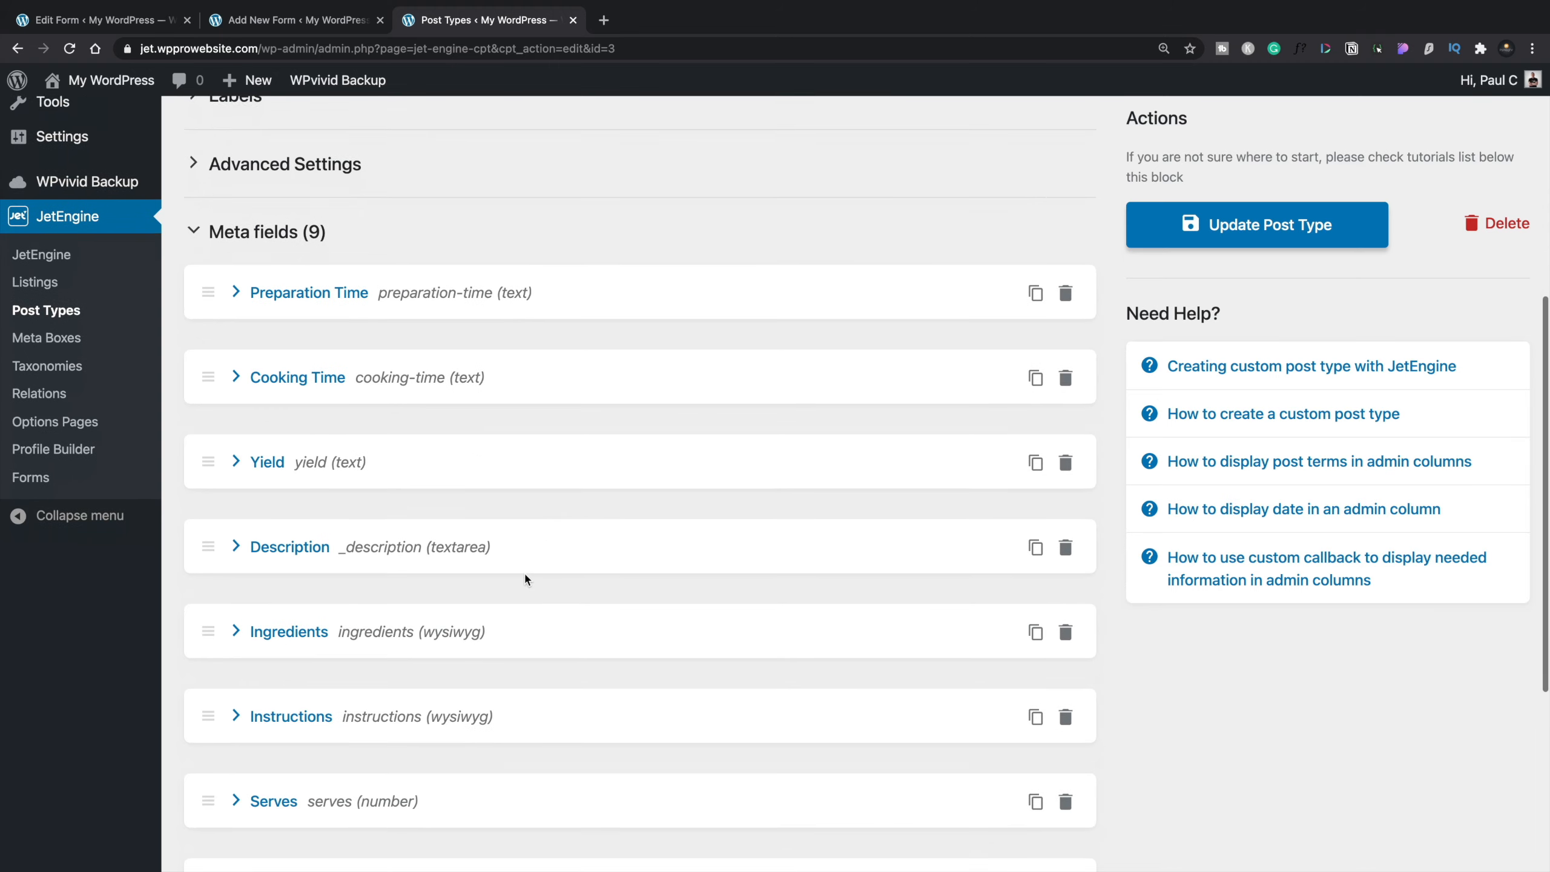
scroll(525, 579, down, 1)
scroll(510, 475, down, 1)
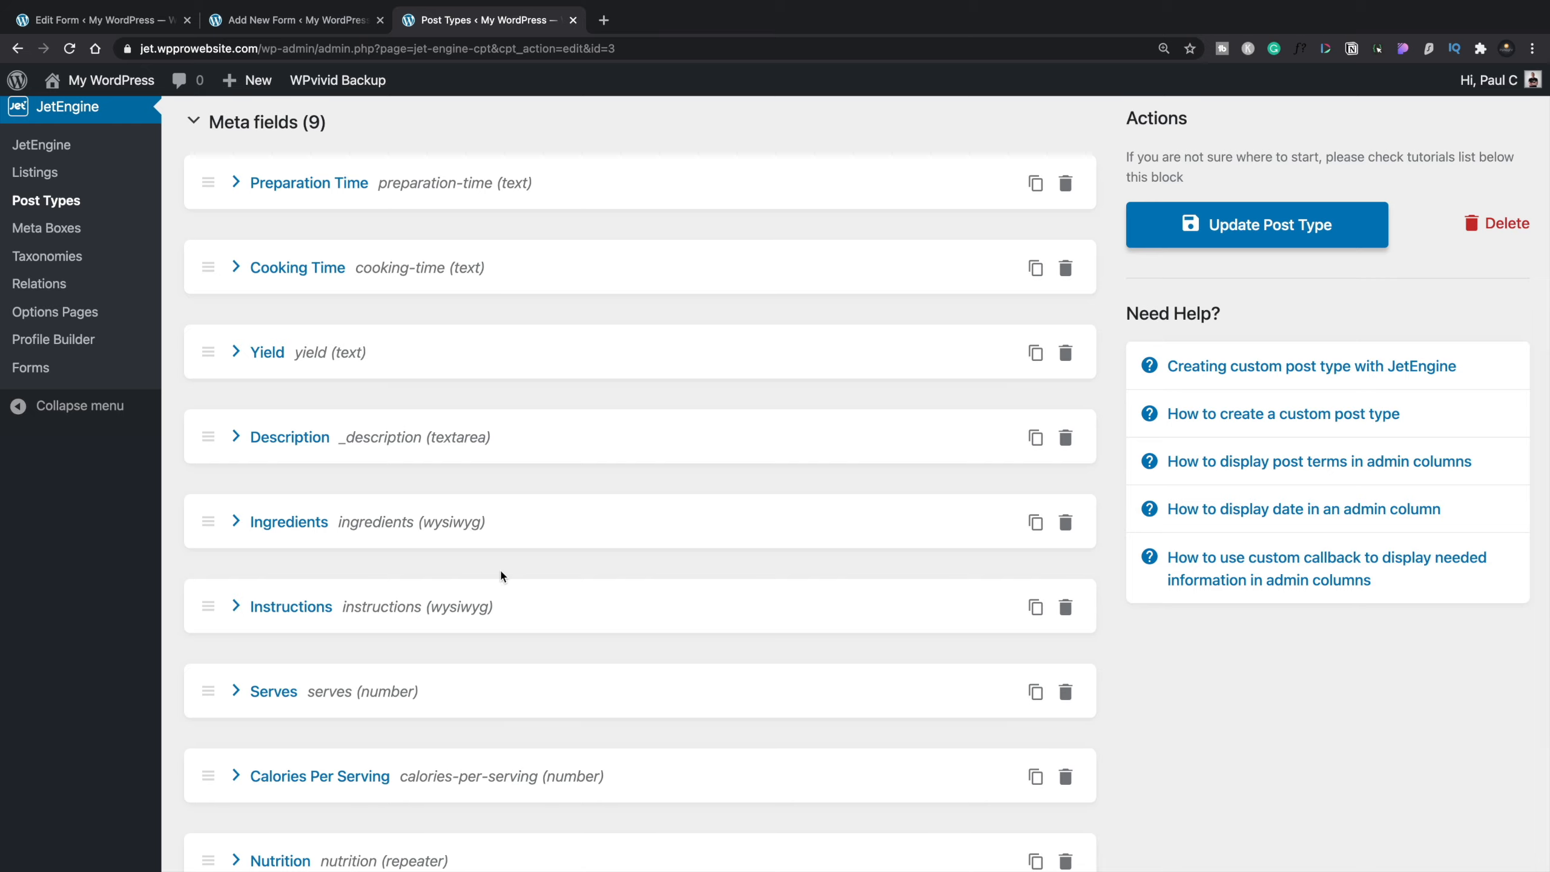
scroll(500, 576, down, 5)
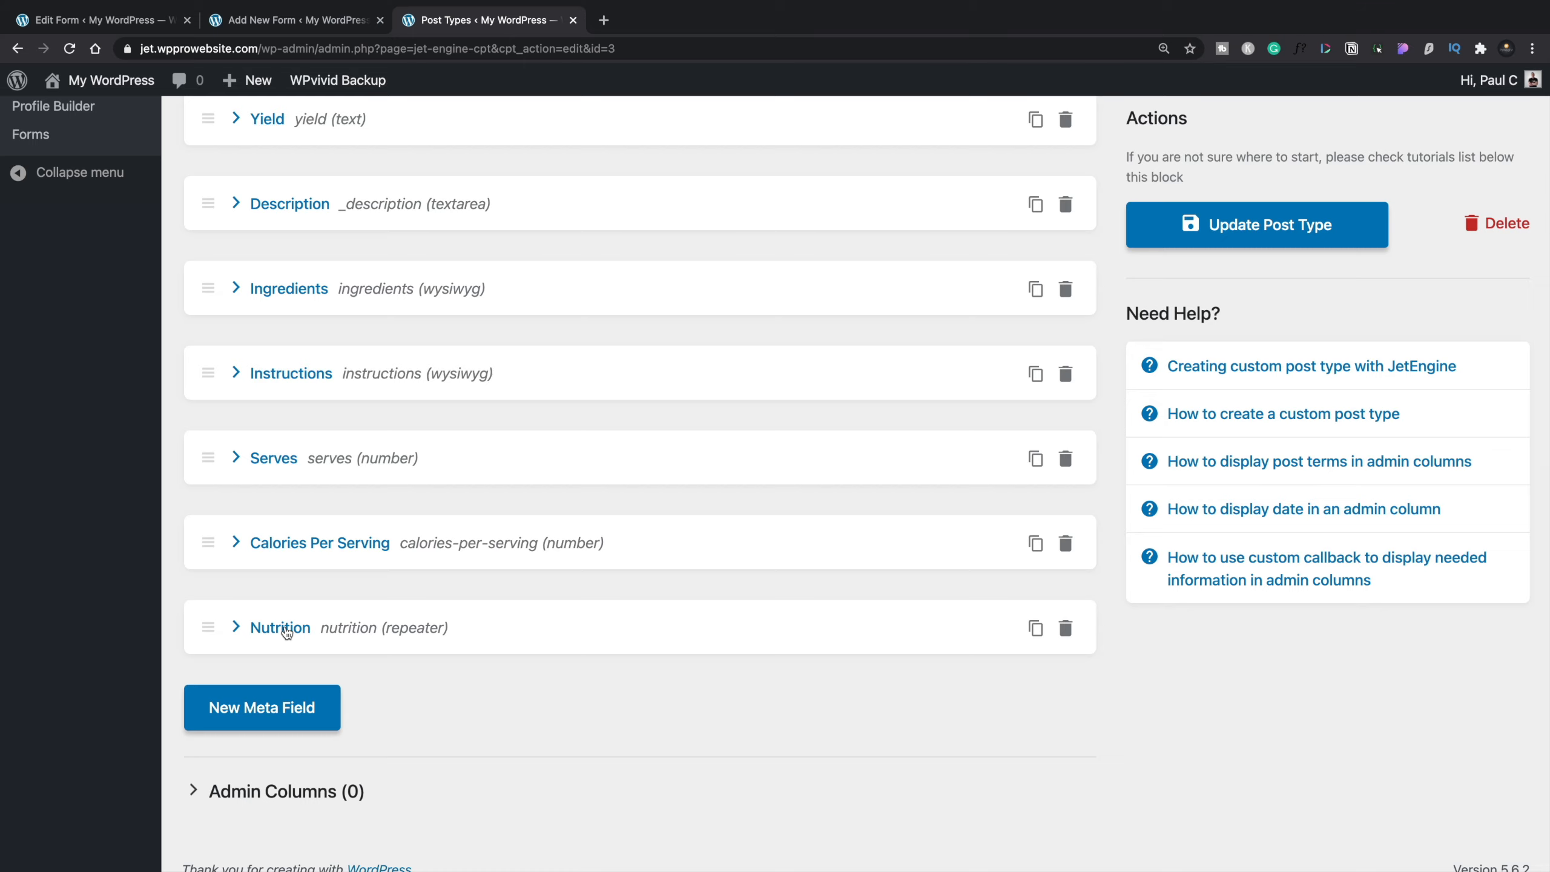
Step: Examine the settings and repeater fields inside the Nutrition meta field, and collapse it again
click(281, 628)
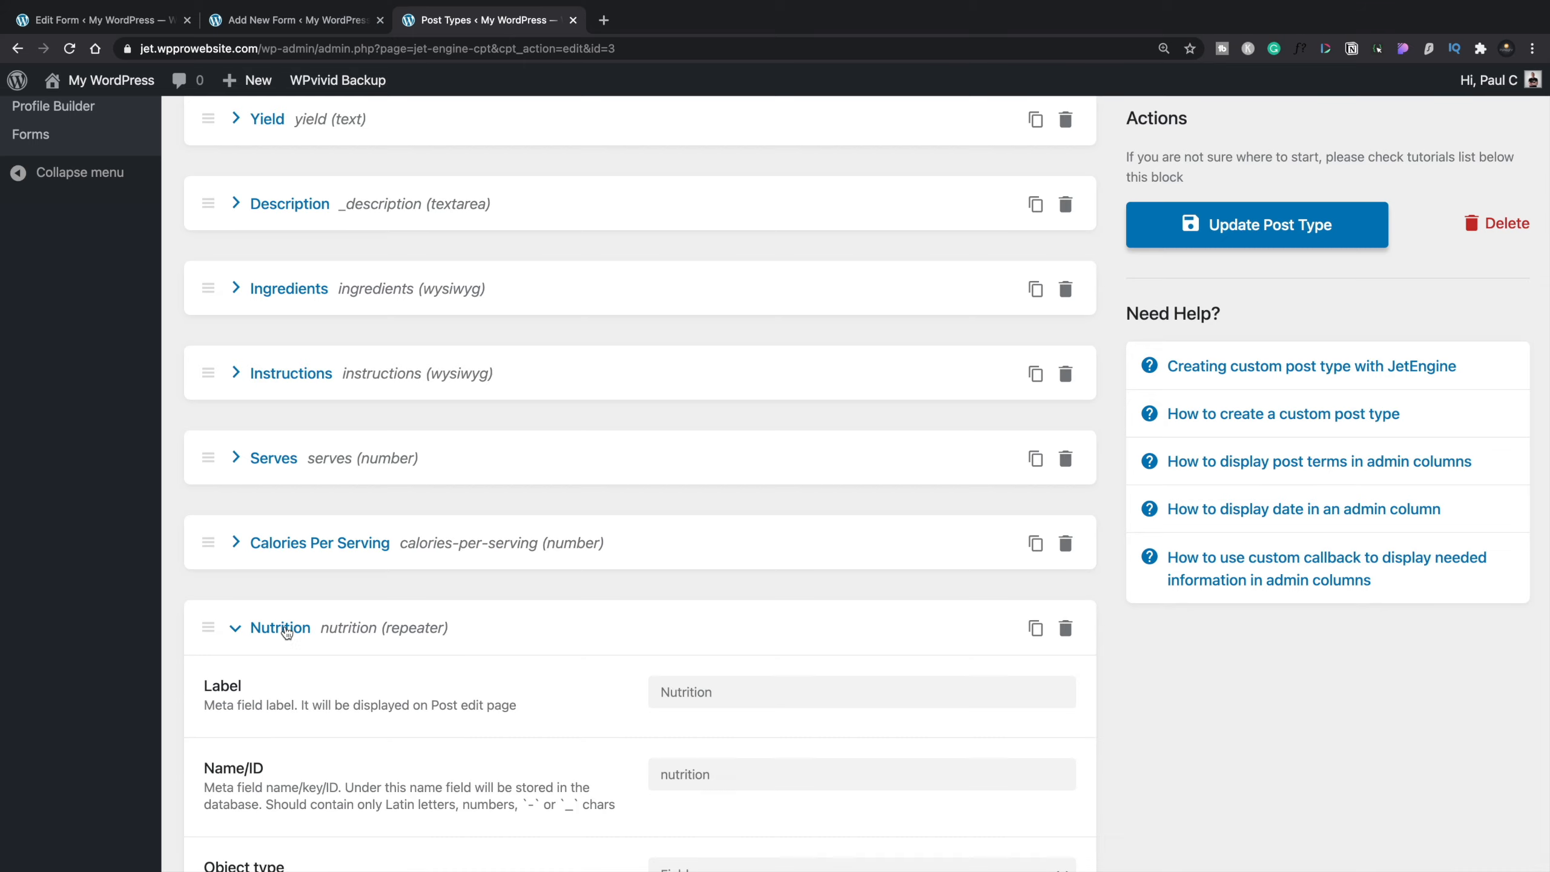
scroll(287, 631, down, 7)
scroll(286, 631, down, 4)
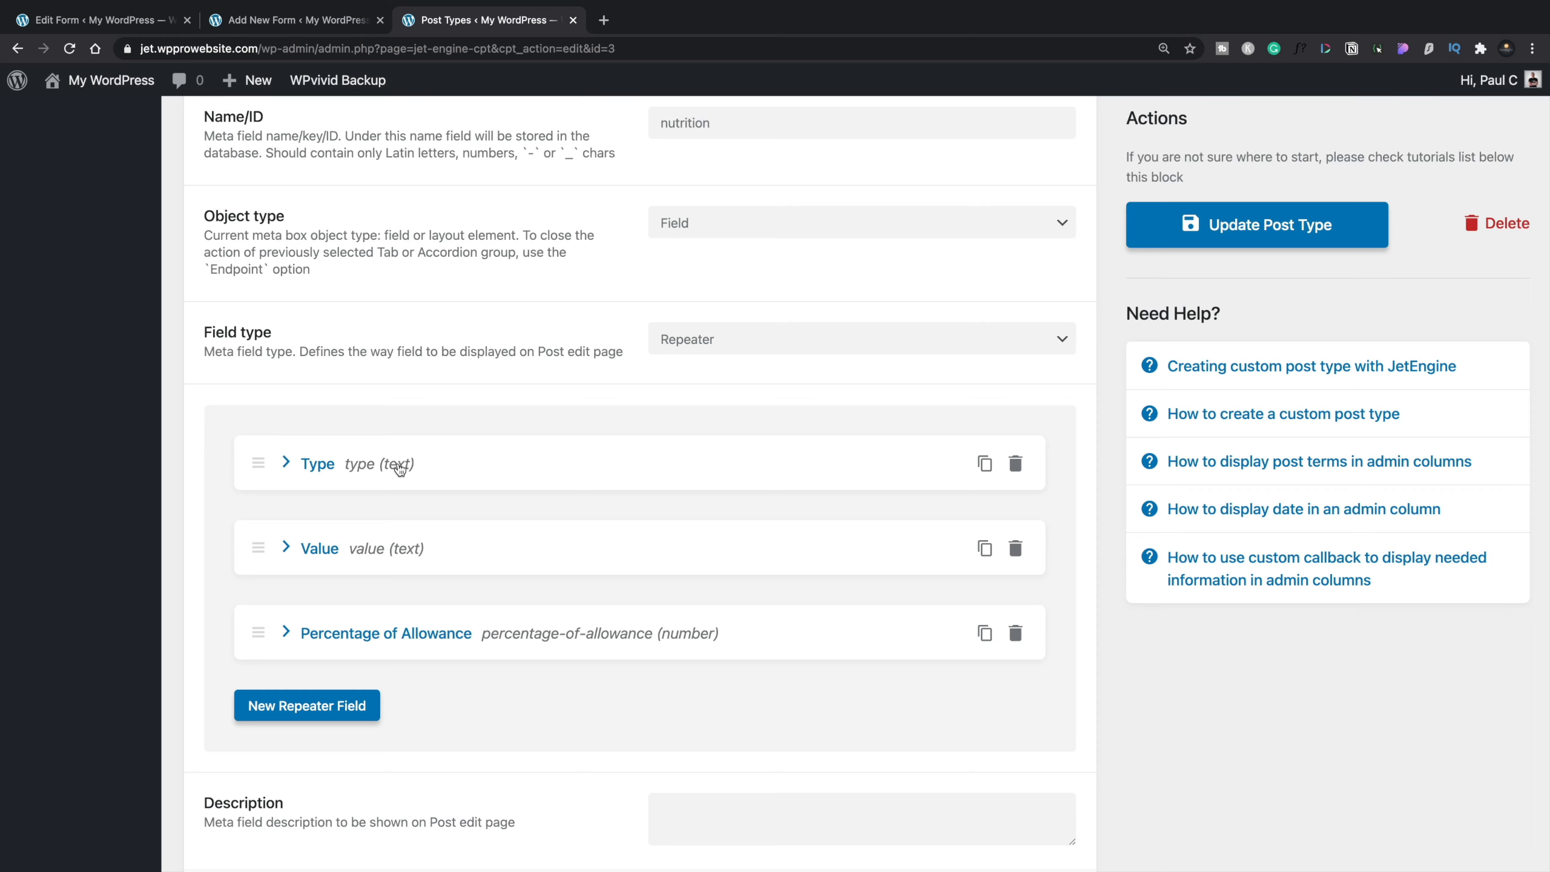
scroll(400, 467, up, 5)
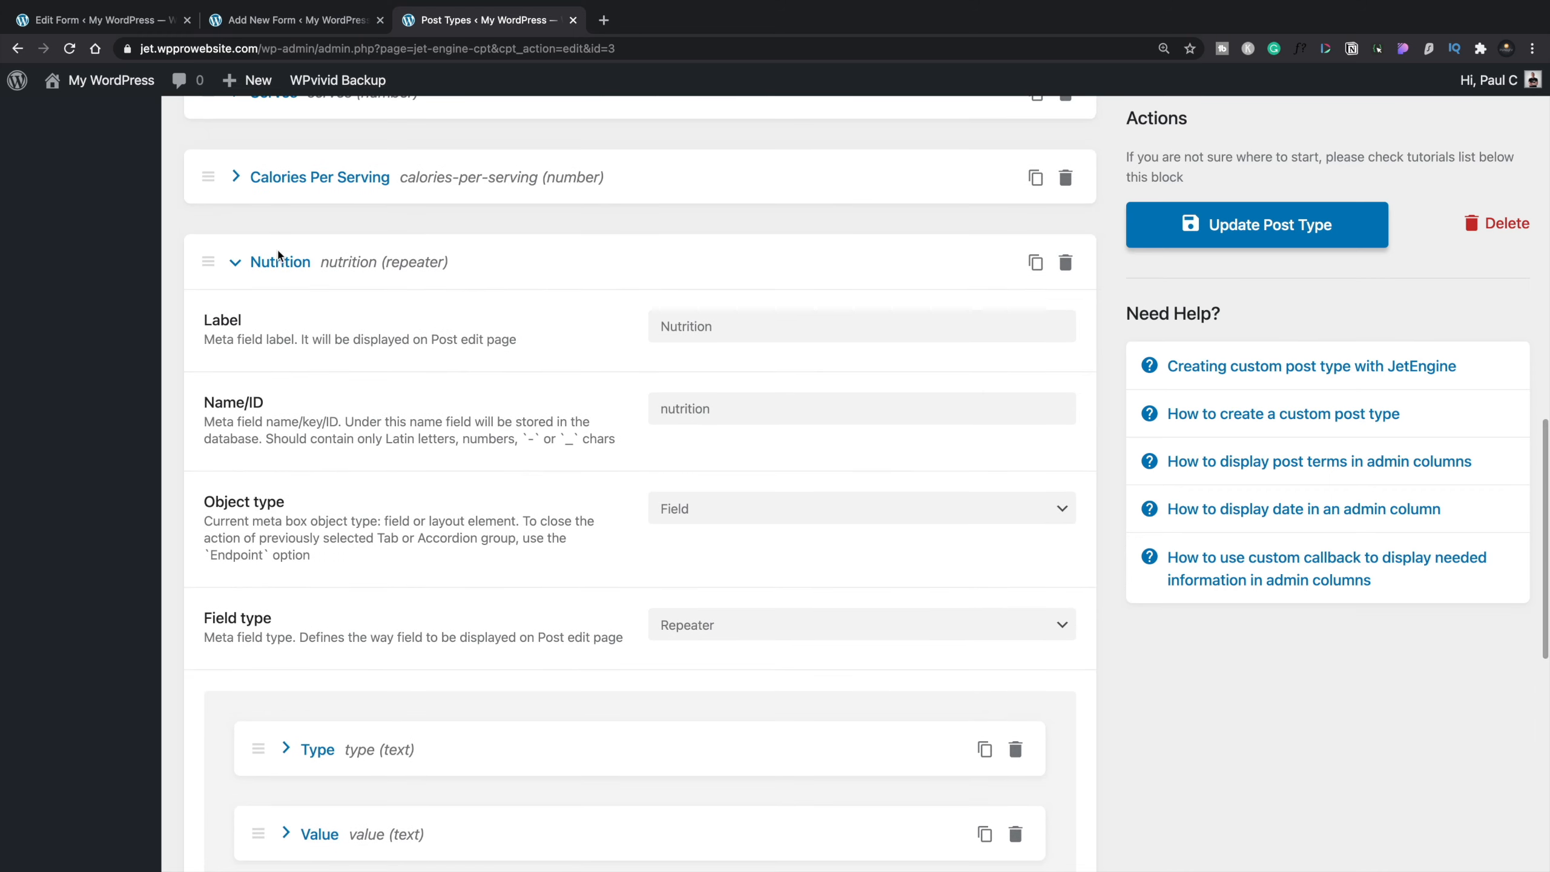
click(278, 257)
scroll(381, 473, up, 3)
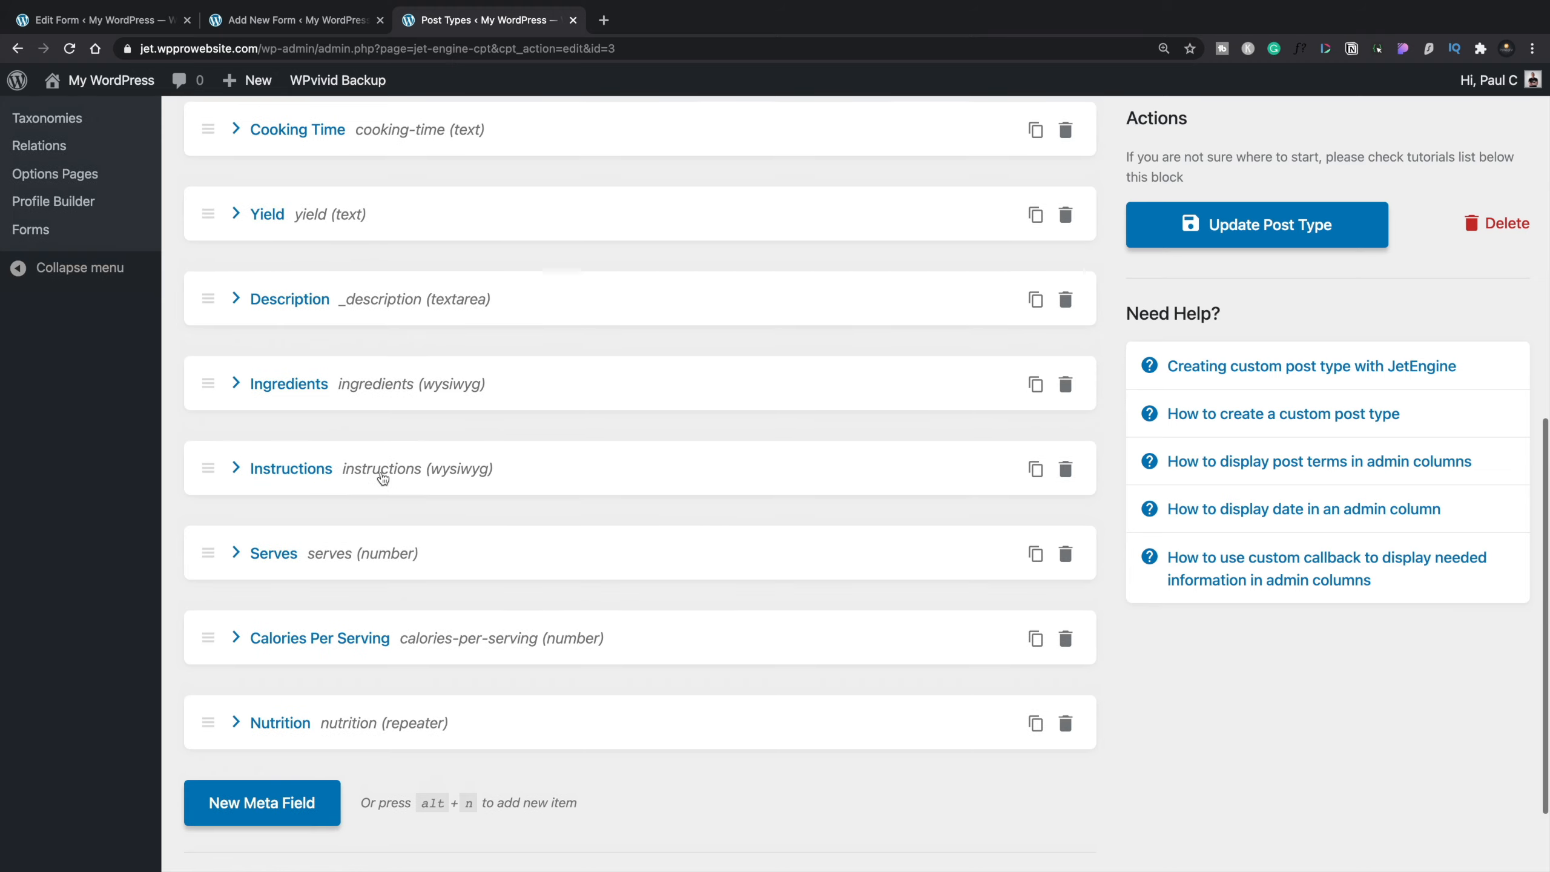
scroll(382, 477, down, 1)
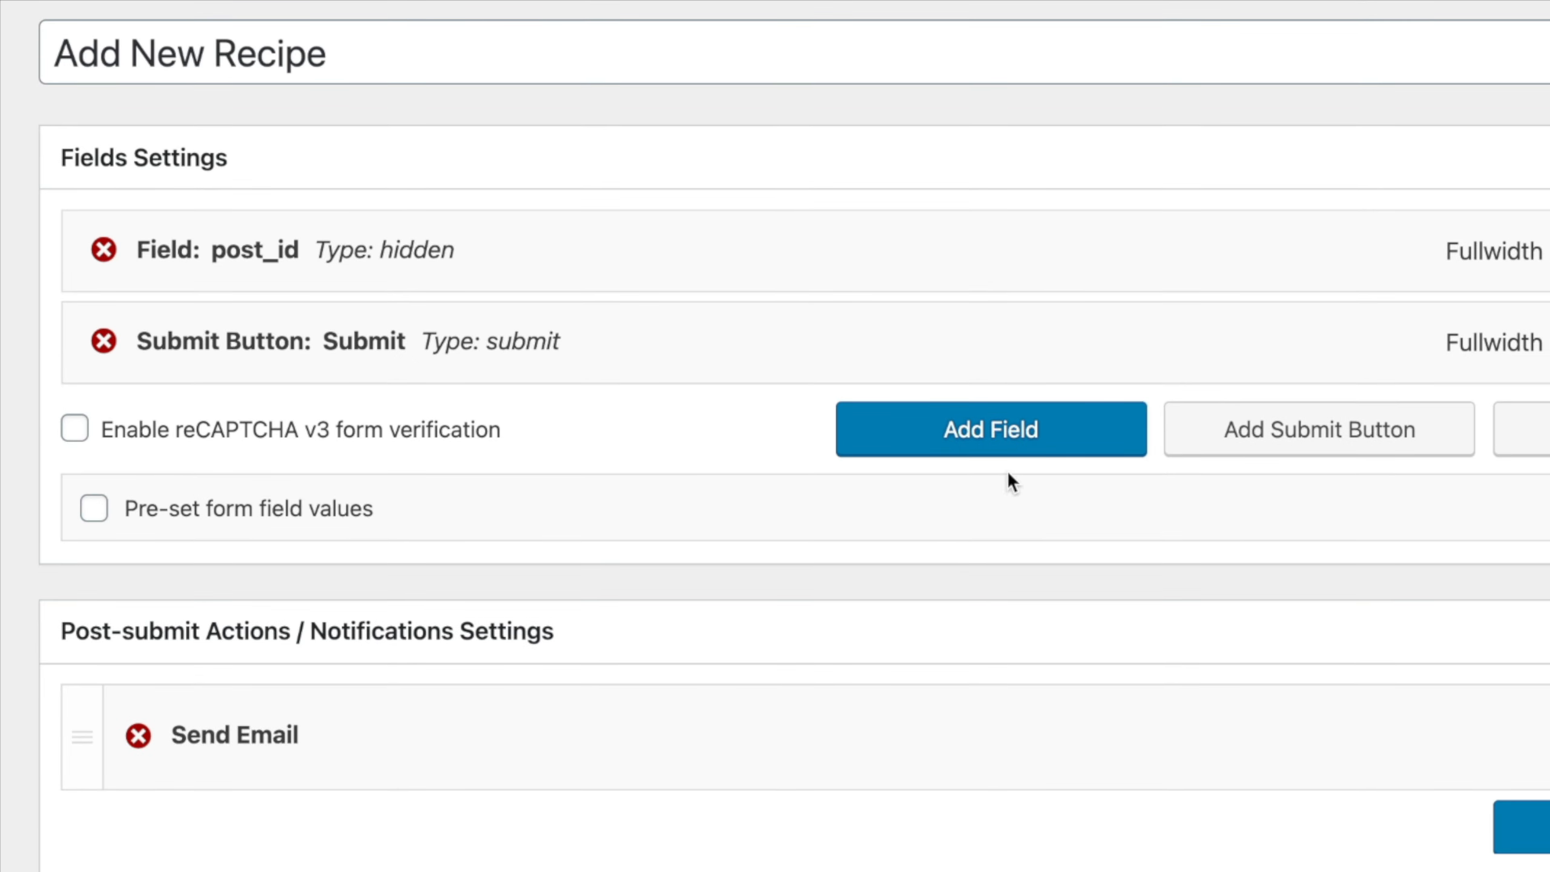
Step: Add a new field to the Add New Recipe form and place it directly above the Submit button
click(1014, 442)
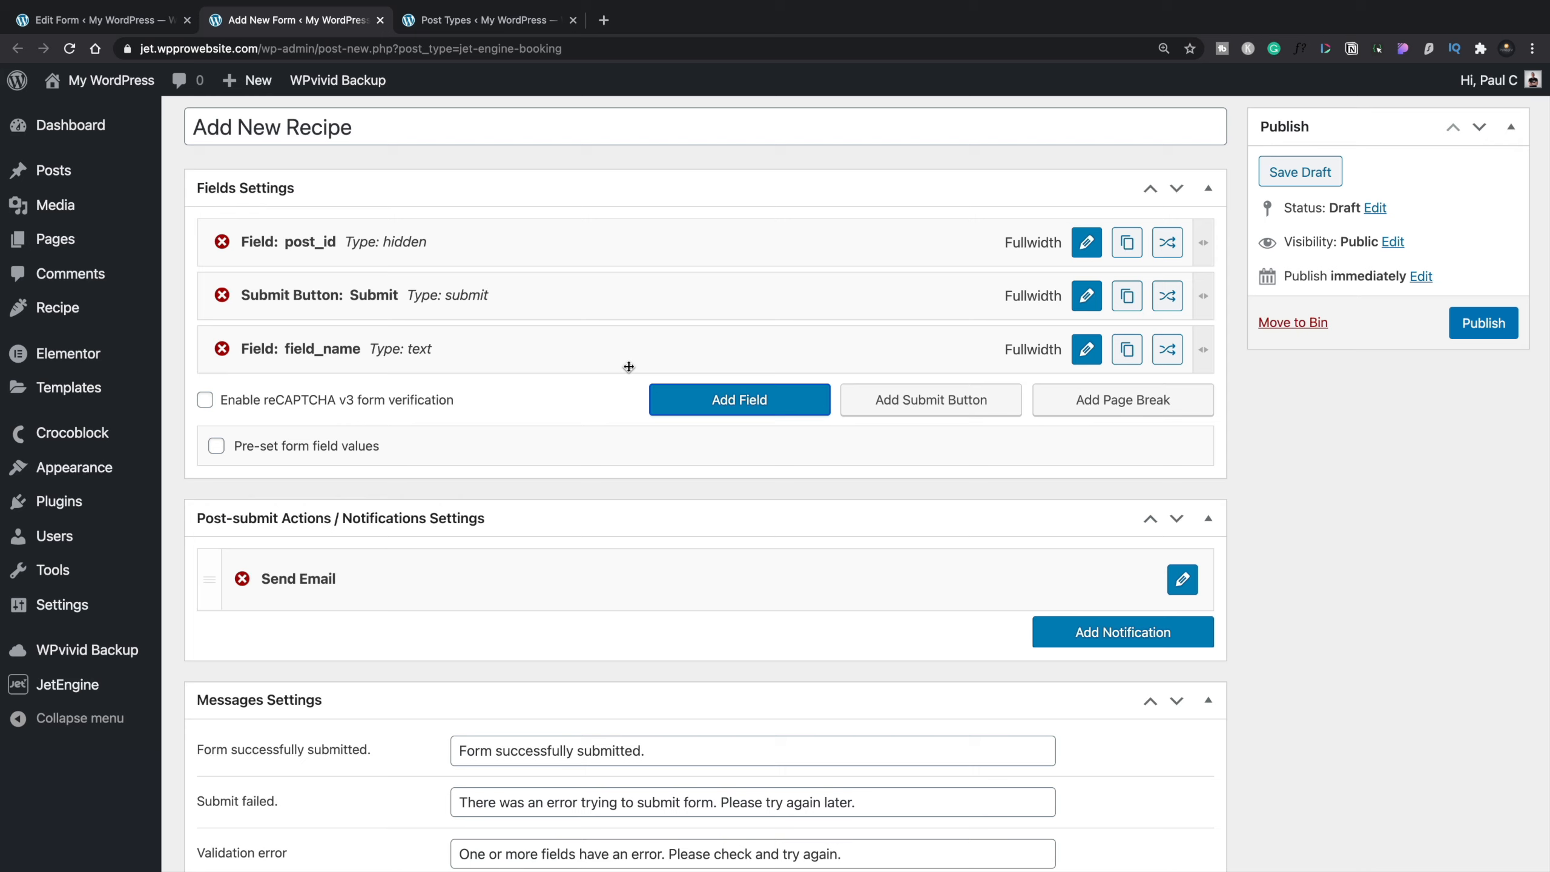
drag(629, 361, 631, 314)
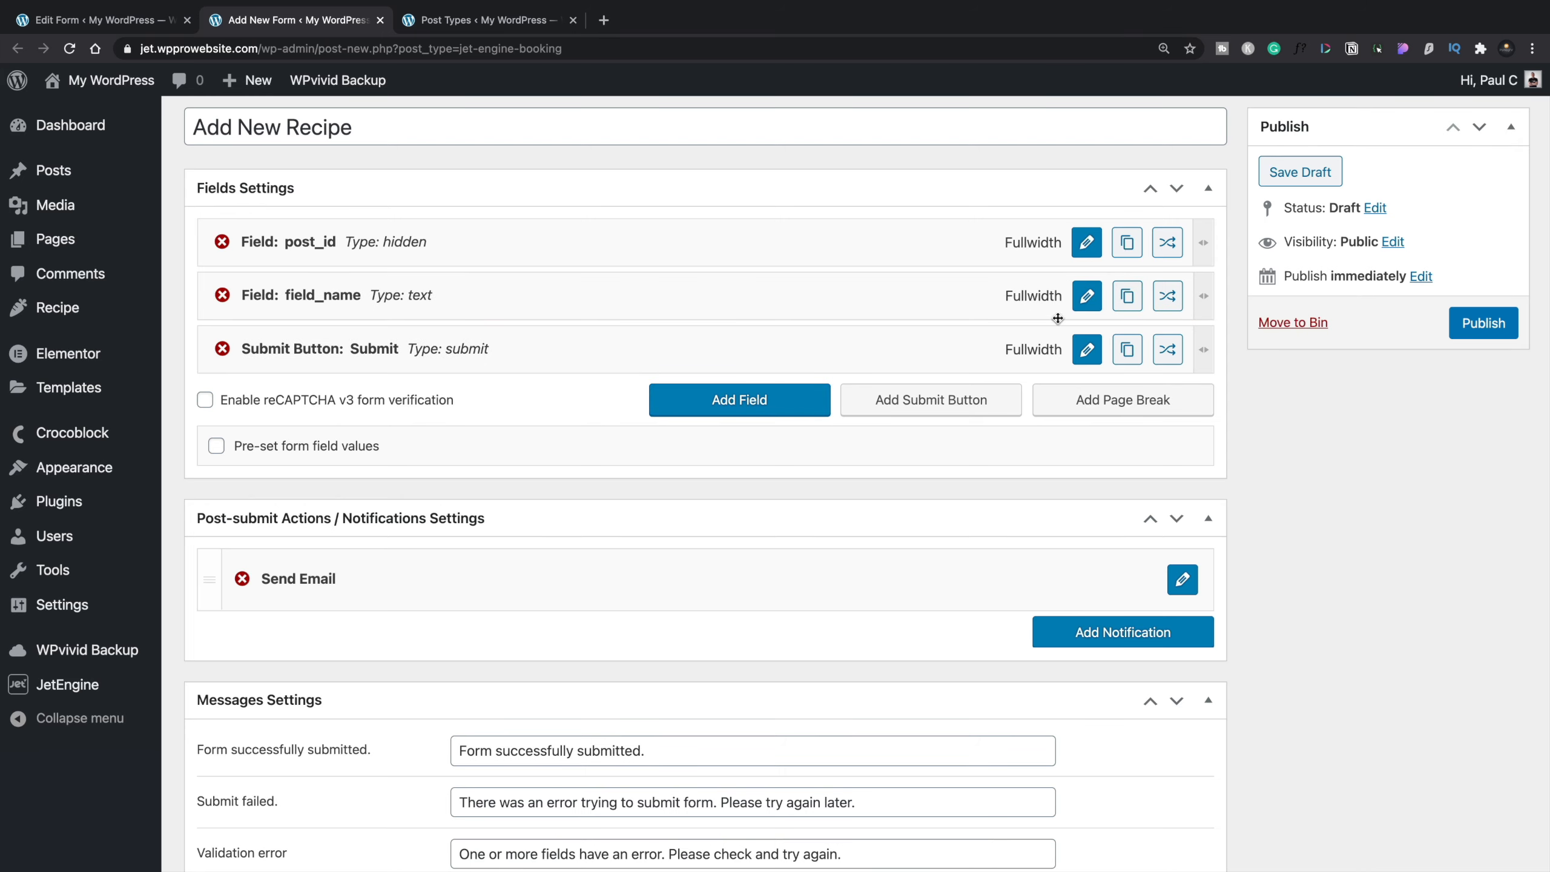
Step: Edit the new field, keeping Text for both its type and field type, and name it recipe_title
click(1087, 297)
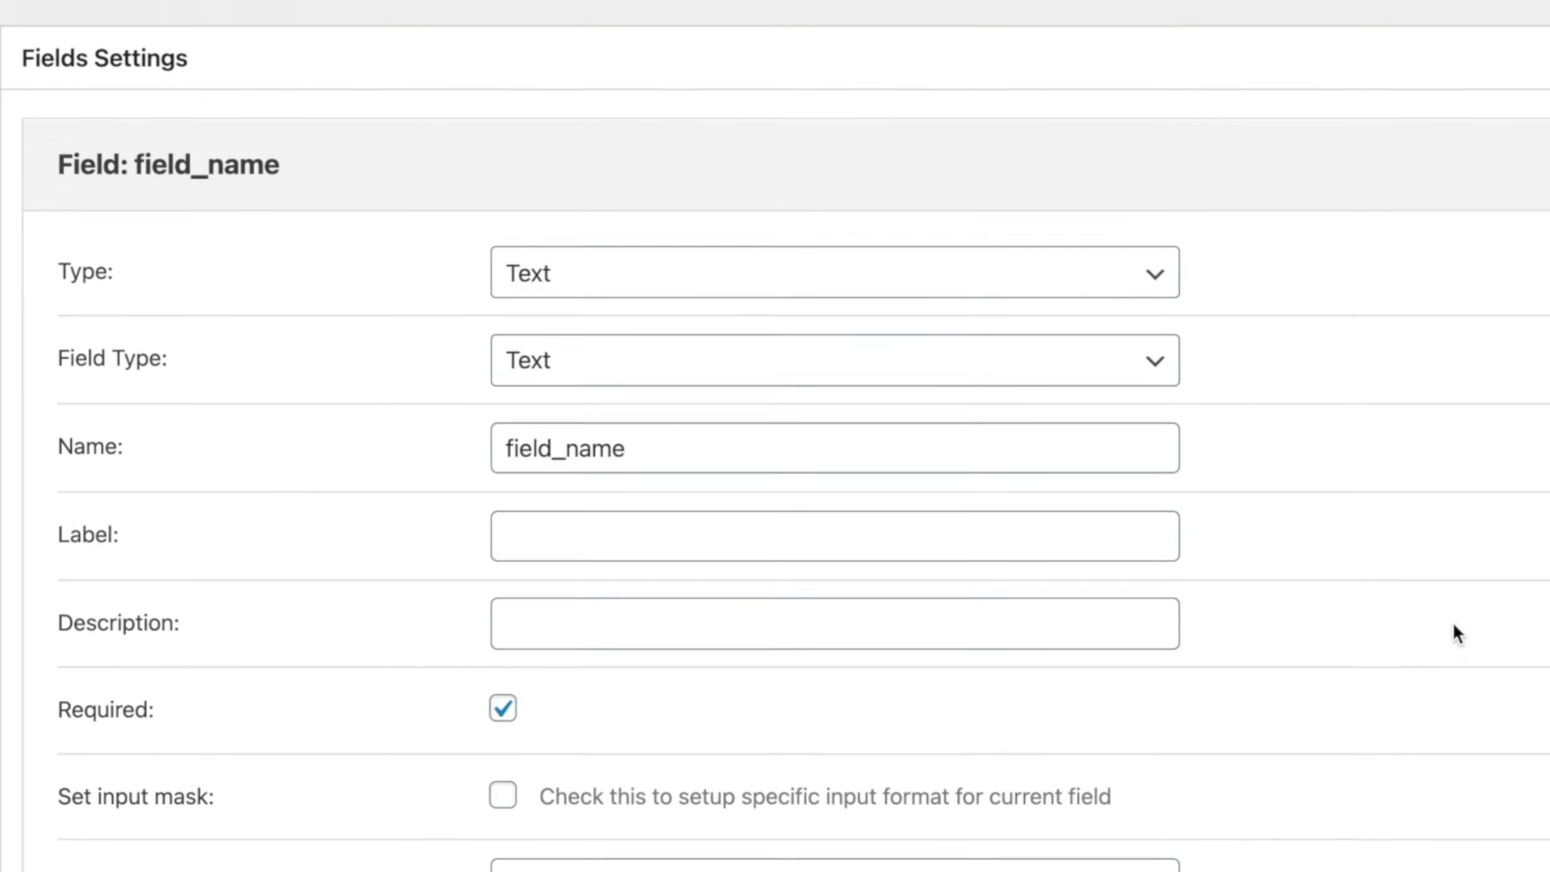
scroll(1457, 632, down, 2)
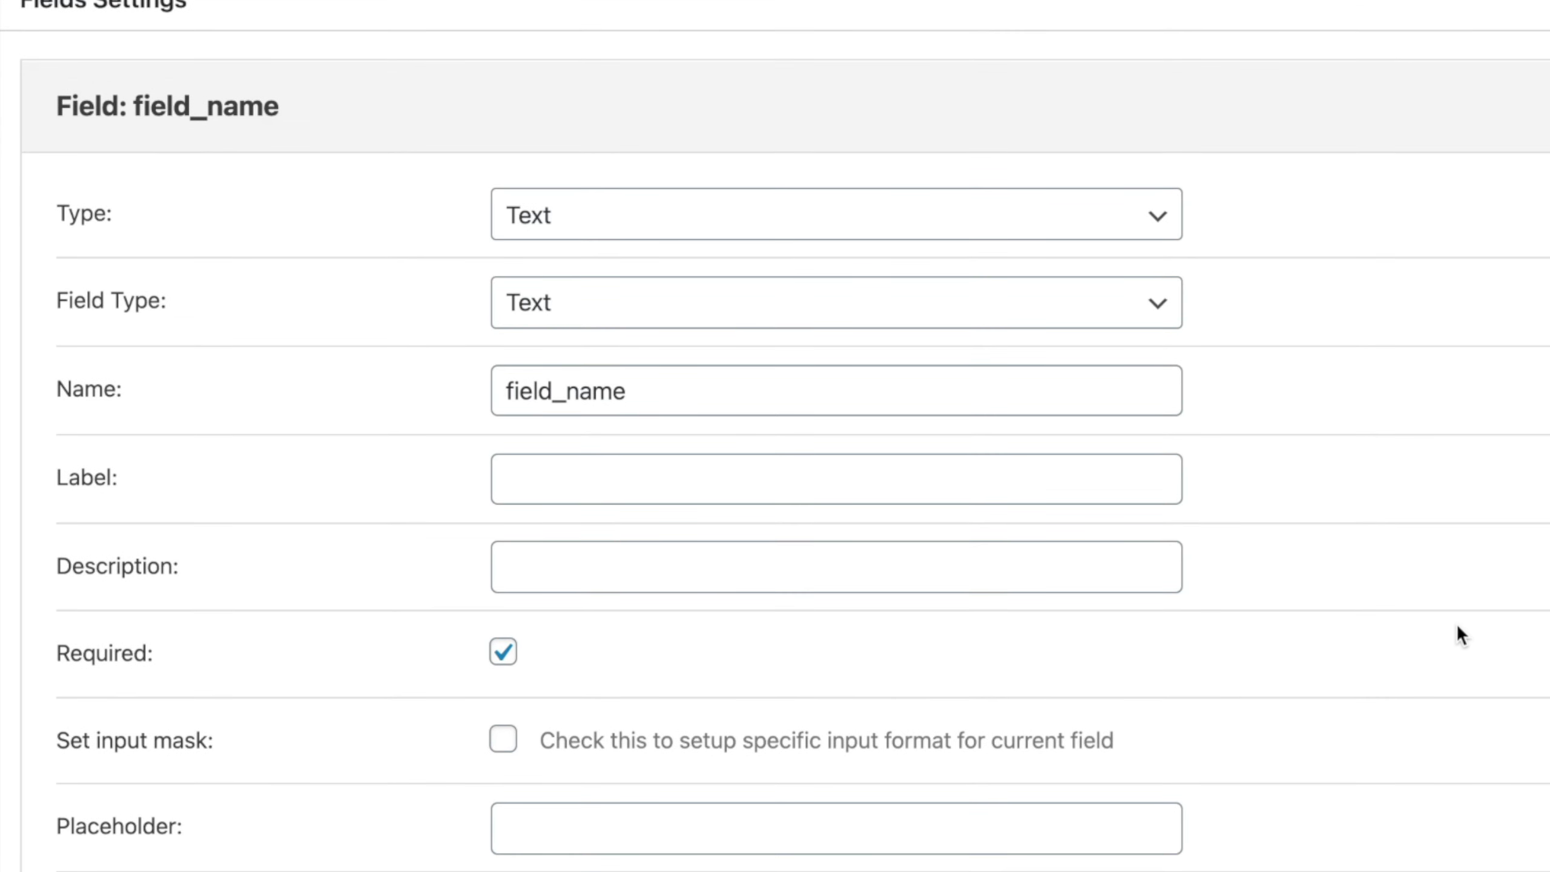
click(1130, 226)
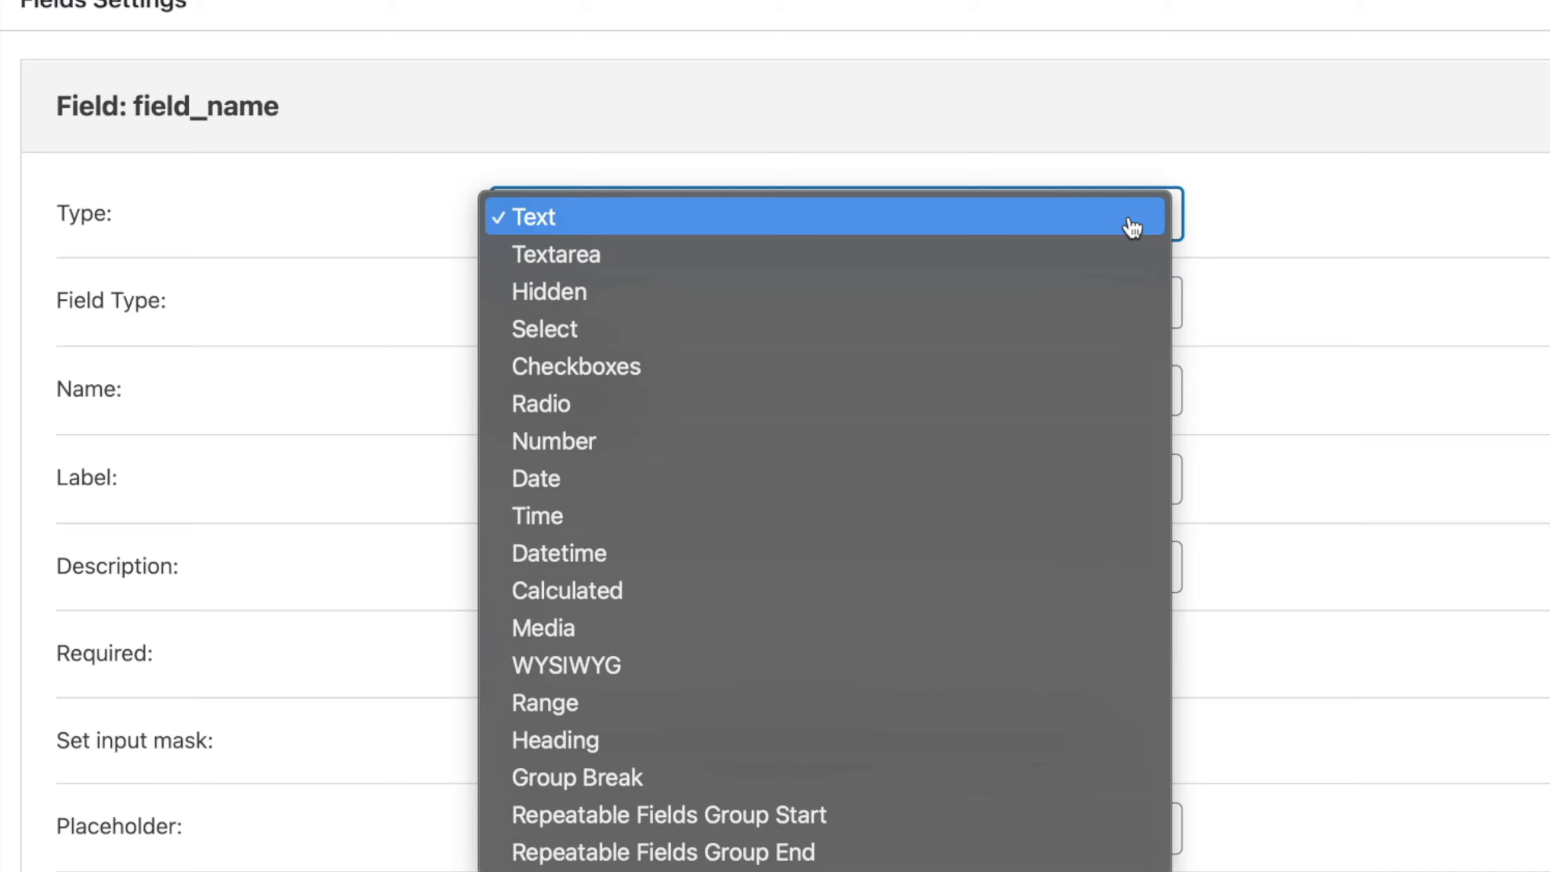
click(1101, 225)
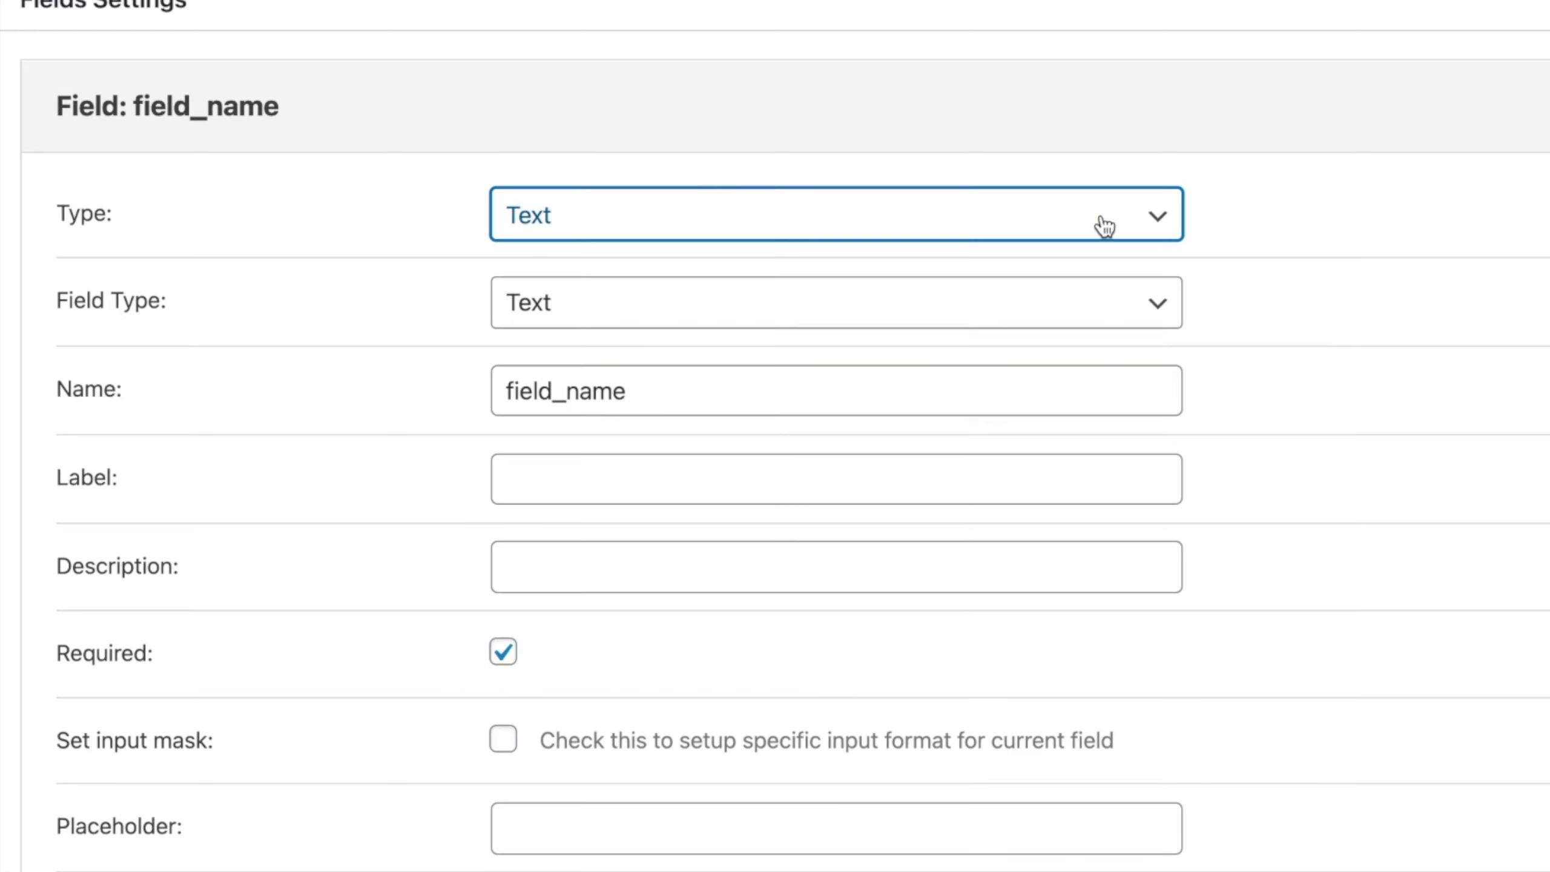
click(1002, 311)
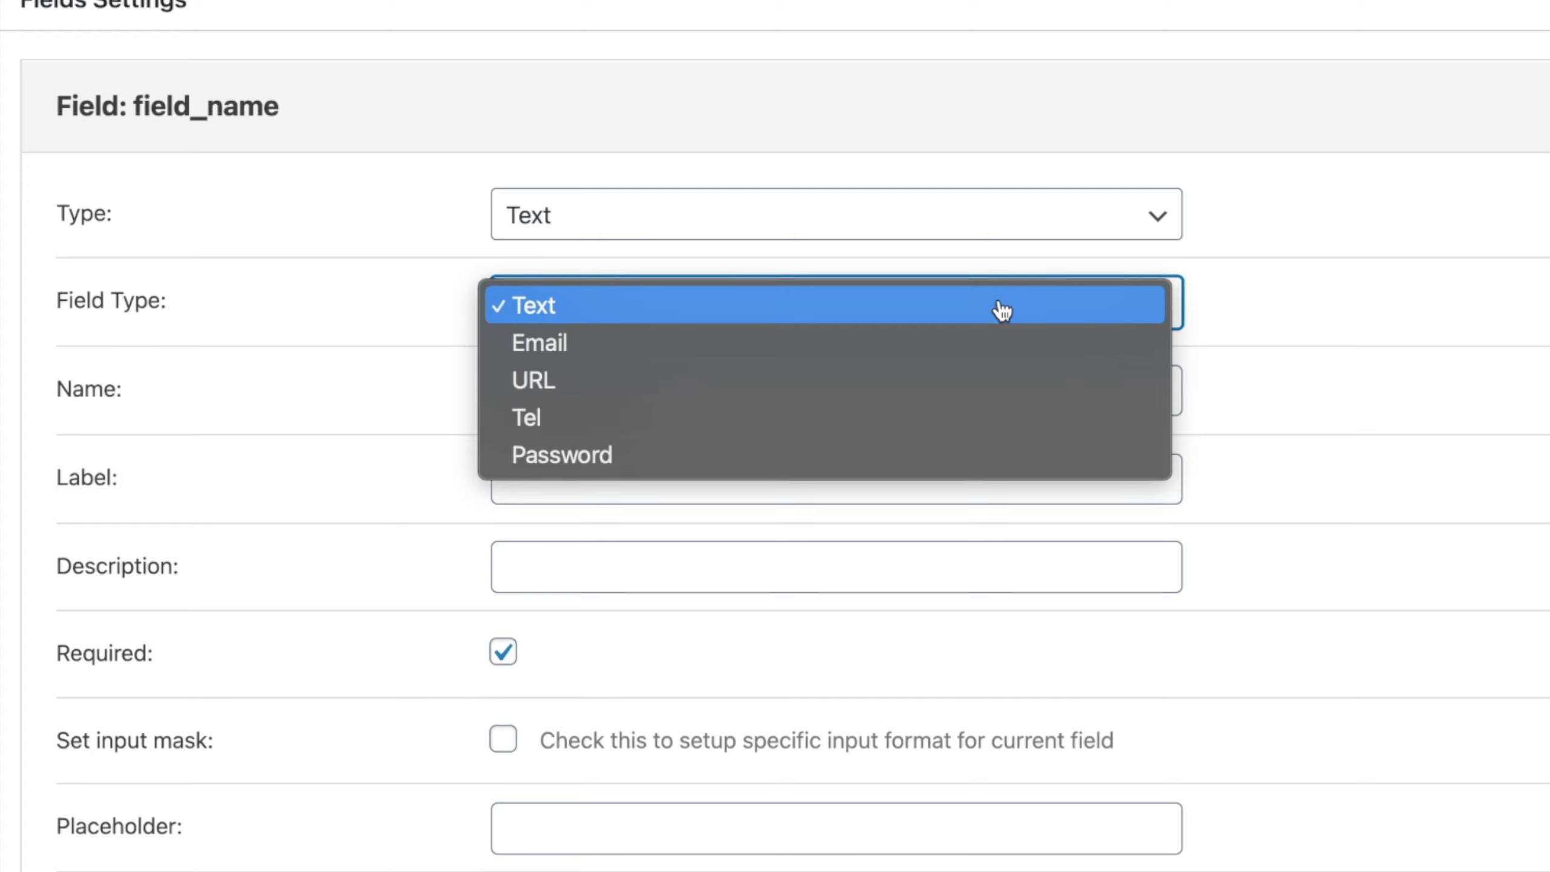
click(1317, 292)
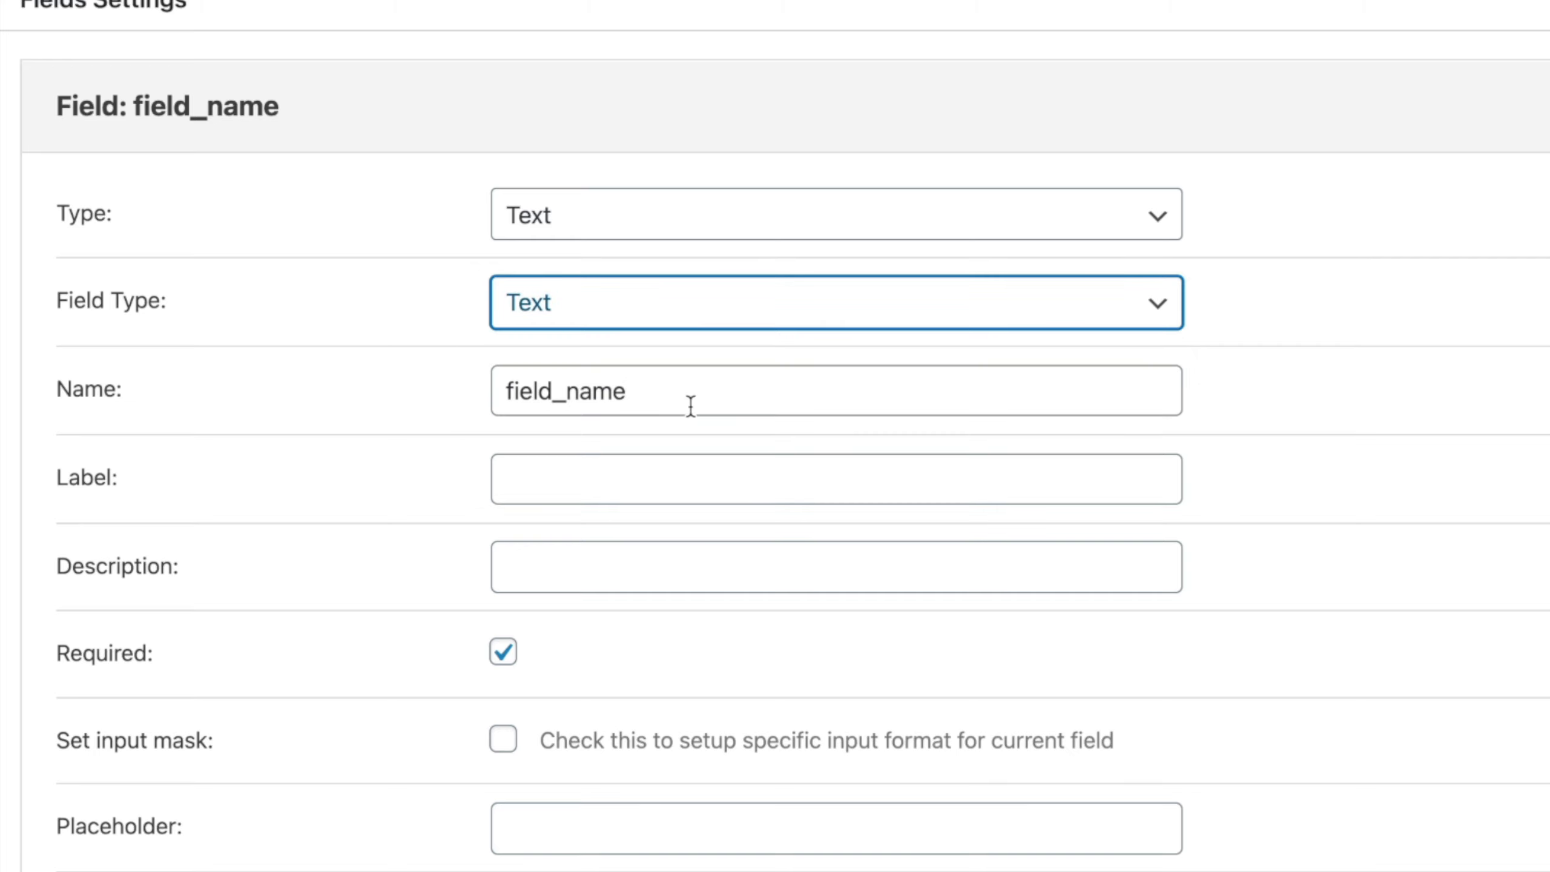
drag(691, 406, 497, 401)
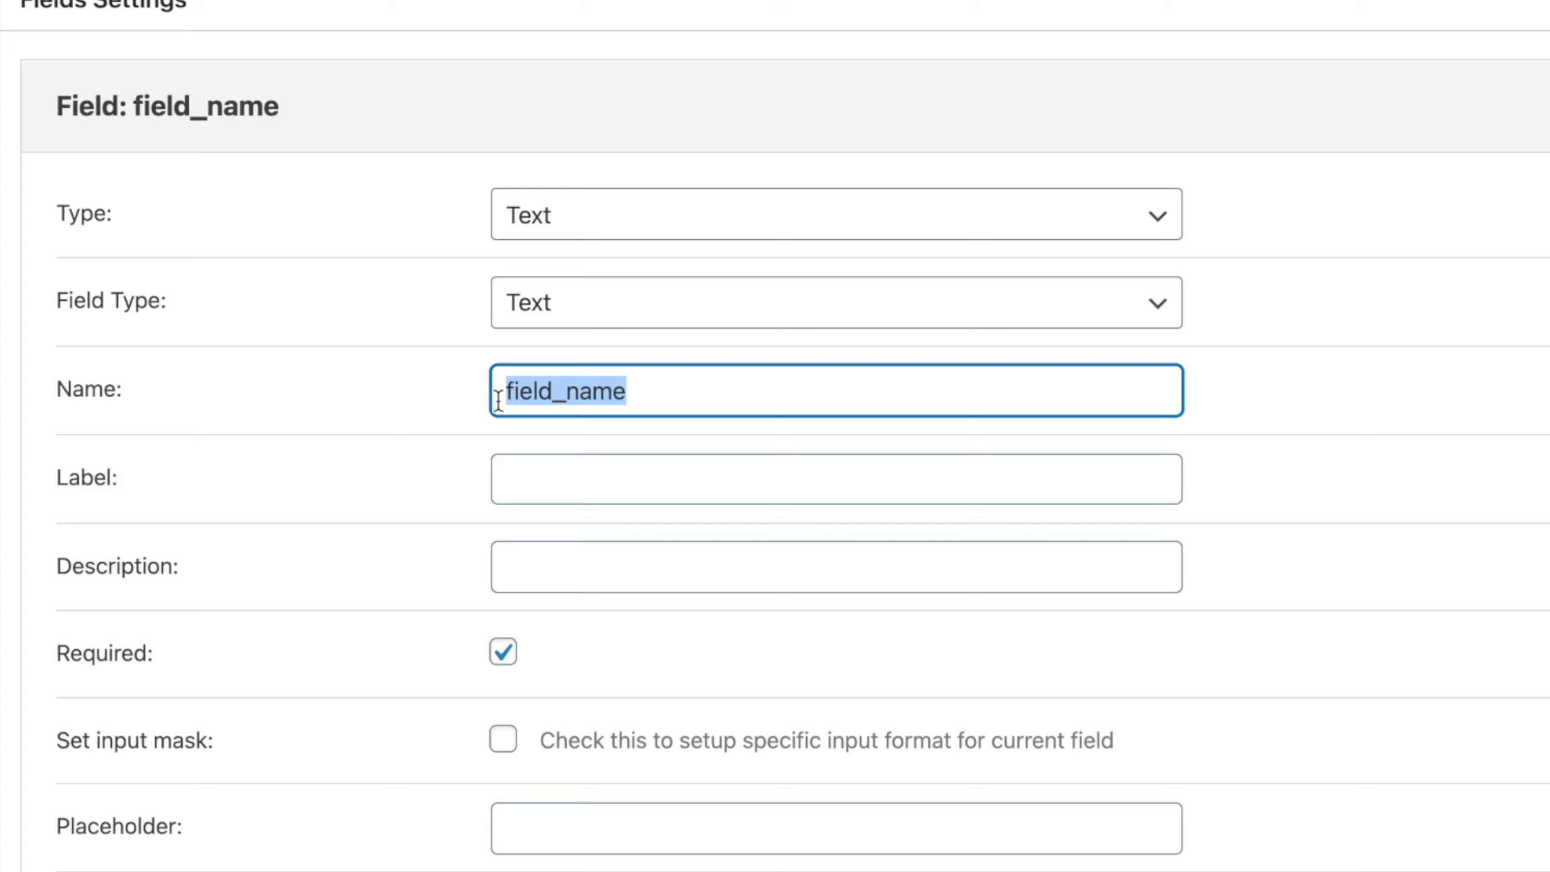
key(BackSpace)
text(recipe_t)
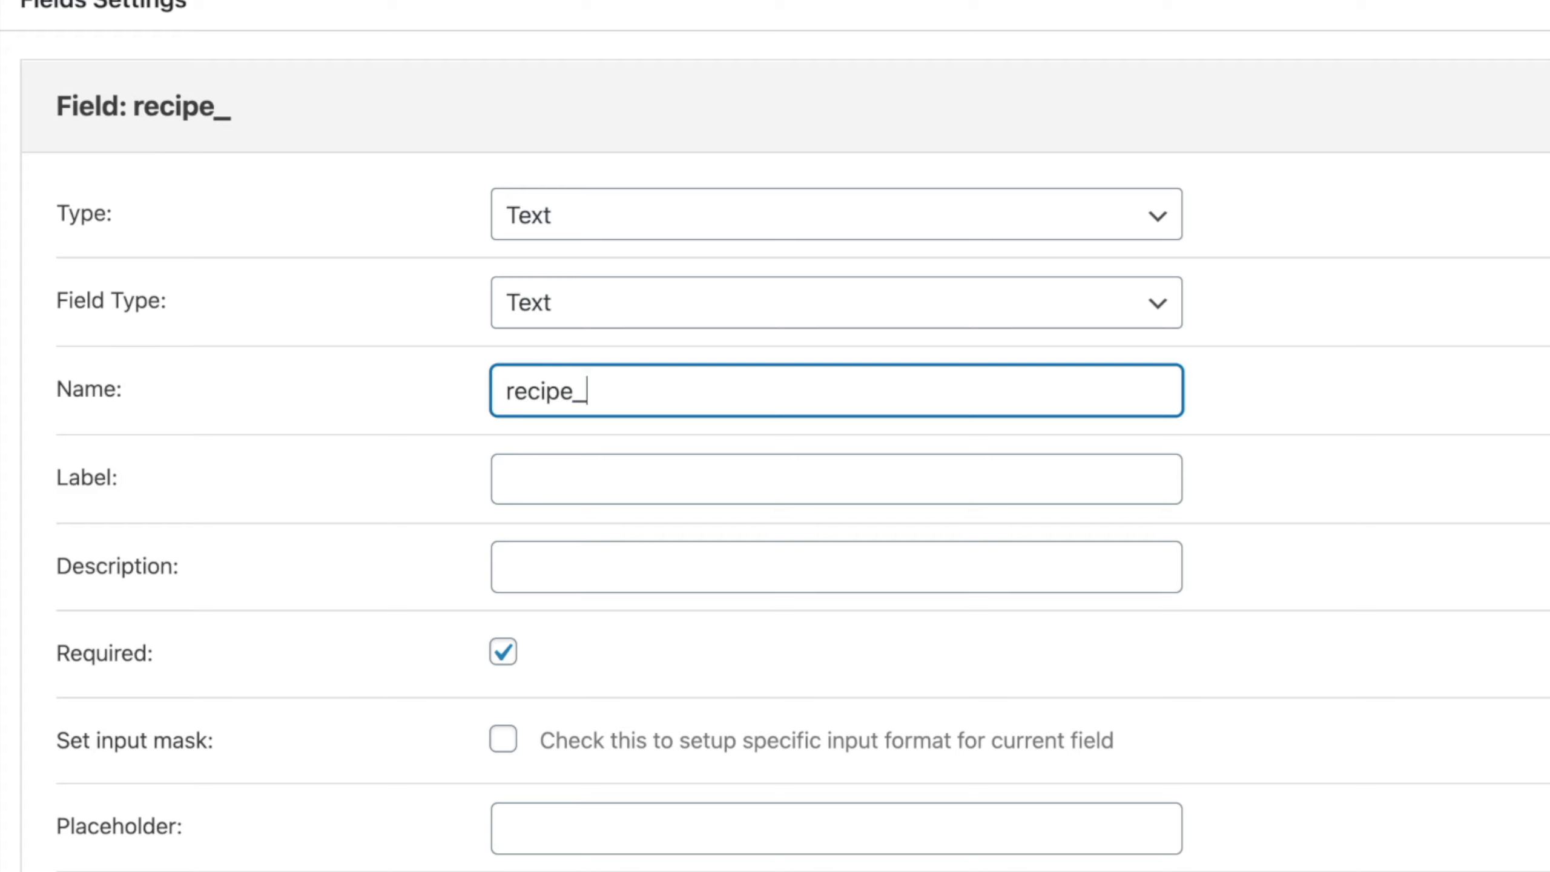
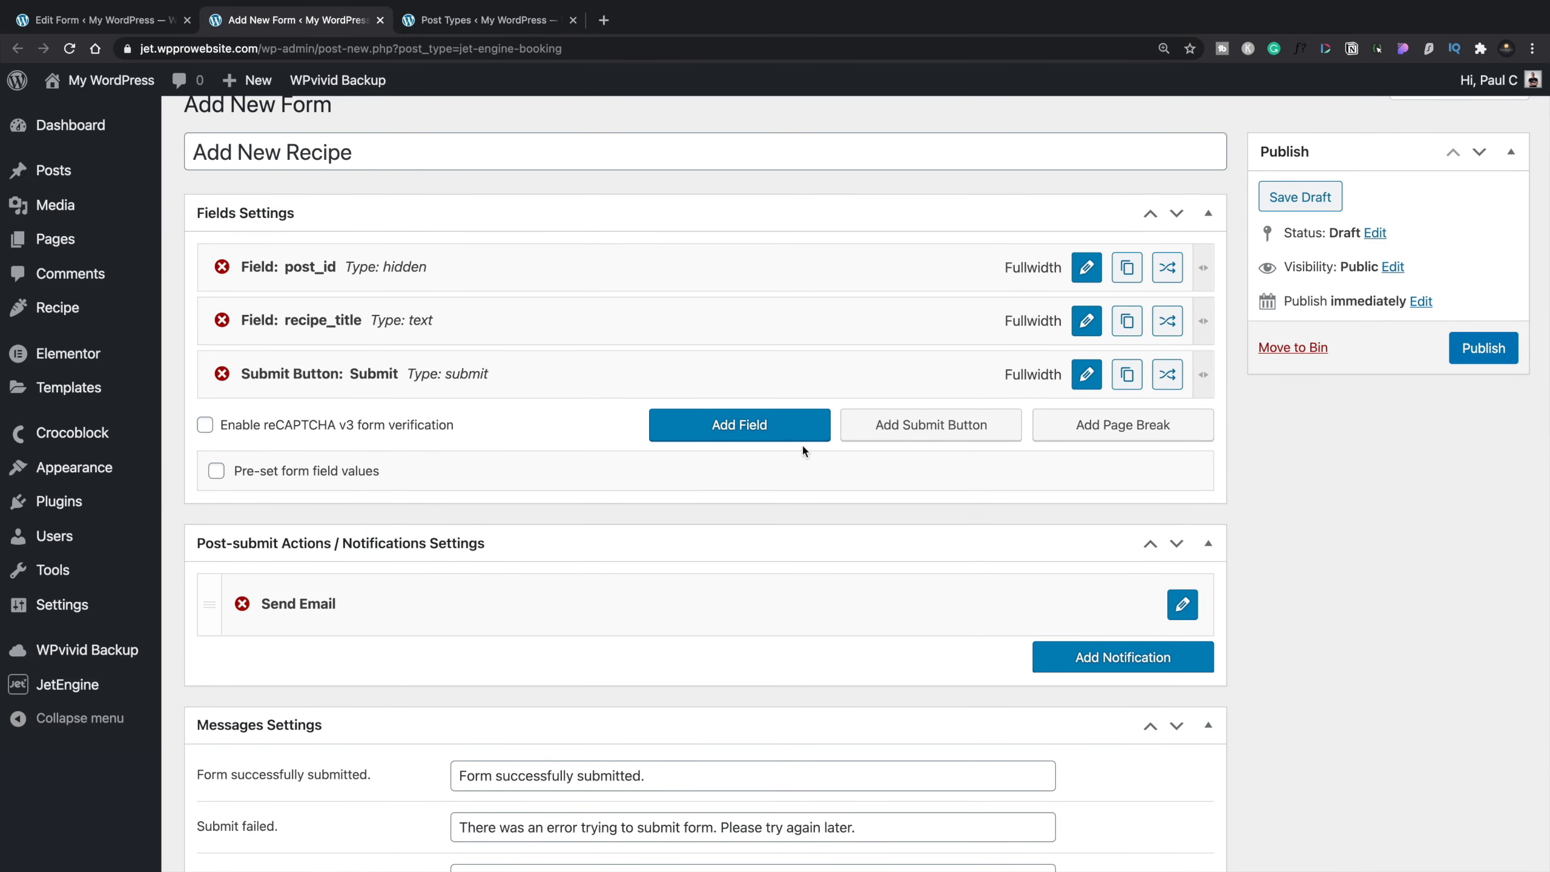
Step: Add a new field to the form directly above the Submit button and set its type to WYSIWYG
click(772, 425)
drag(700, 444, 697, 392)
click(1087, 374)
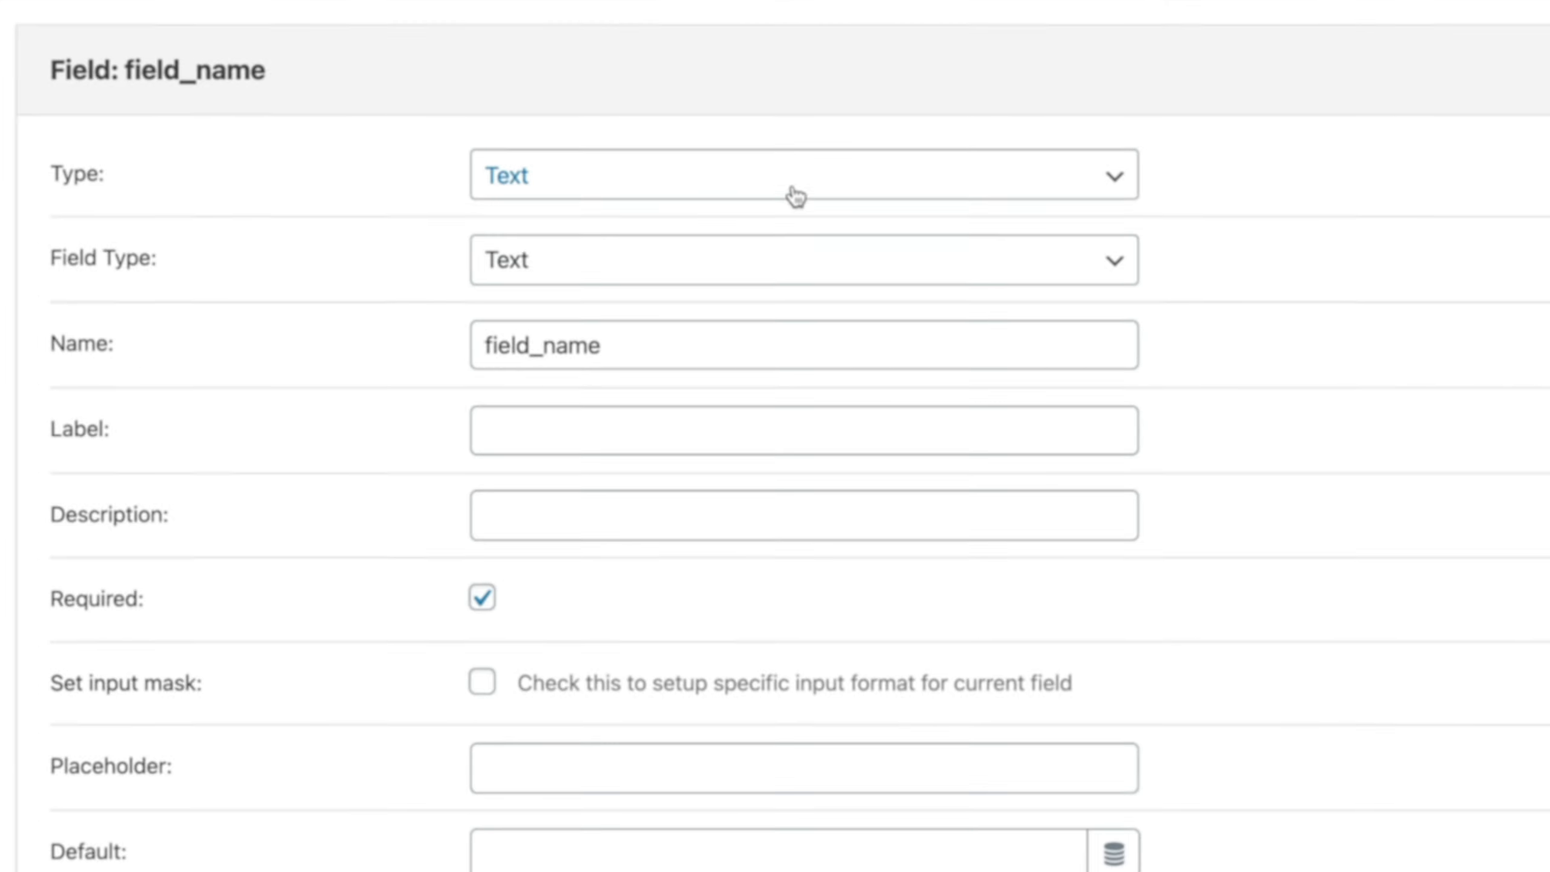
click(796, 197)
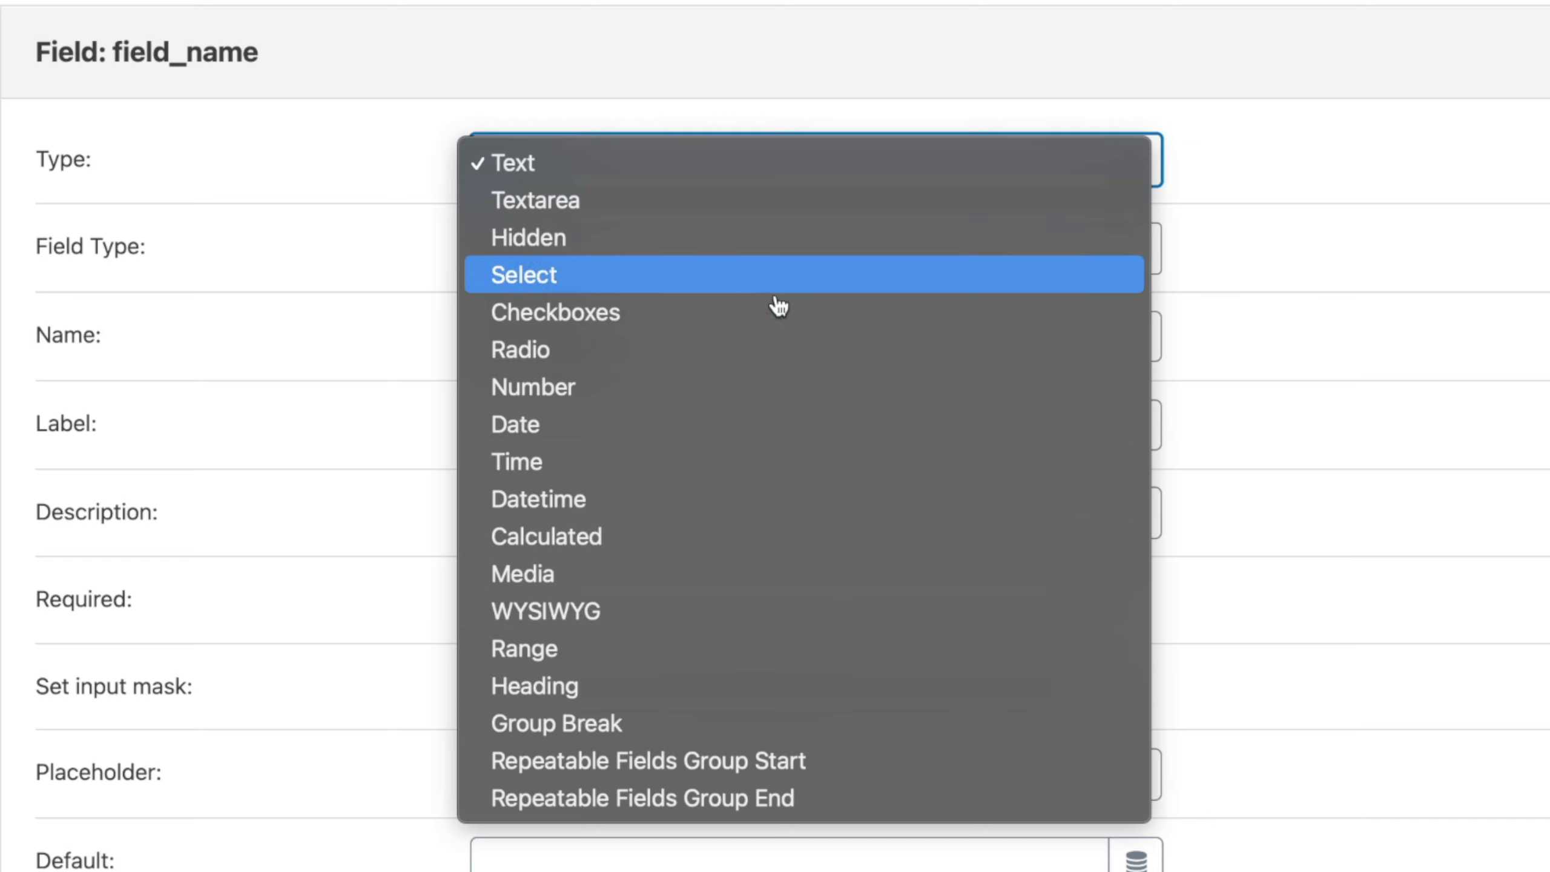
click(668, 616)
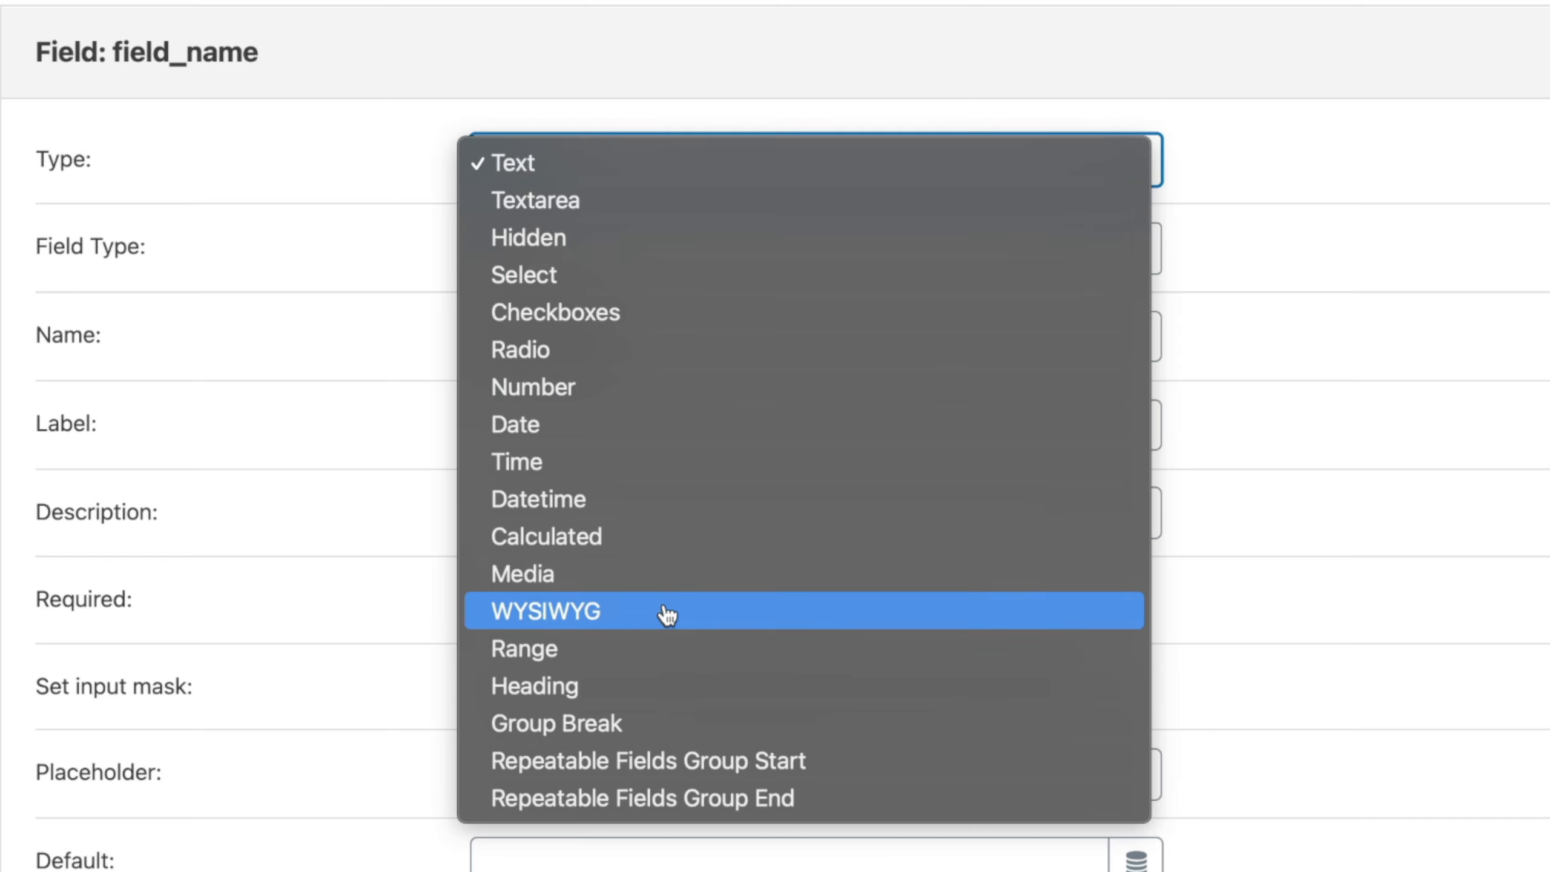
Step: Name the WYSIWYG field recipe_content and label it Content
click(644, 240)
drag(644, 240, 410, 256)
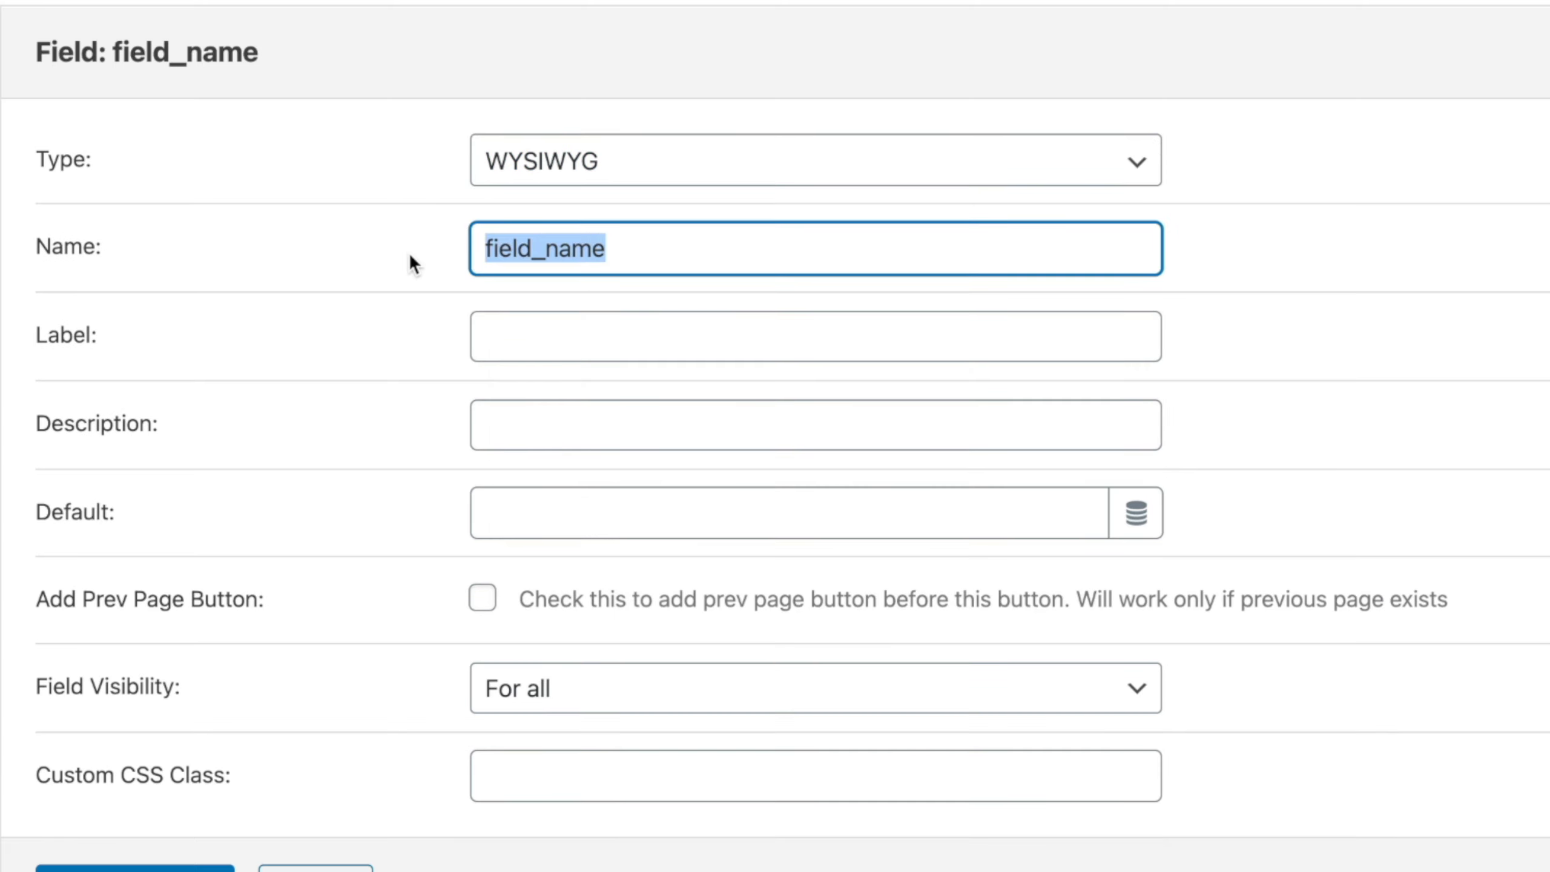
text(ercipe_)
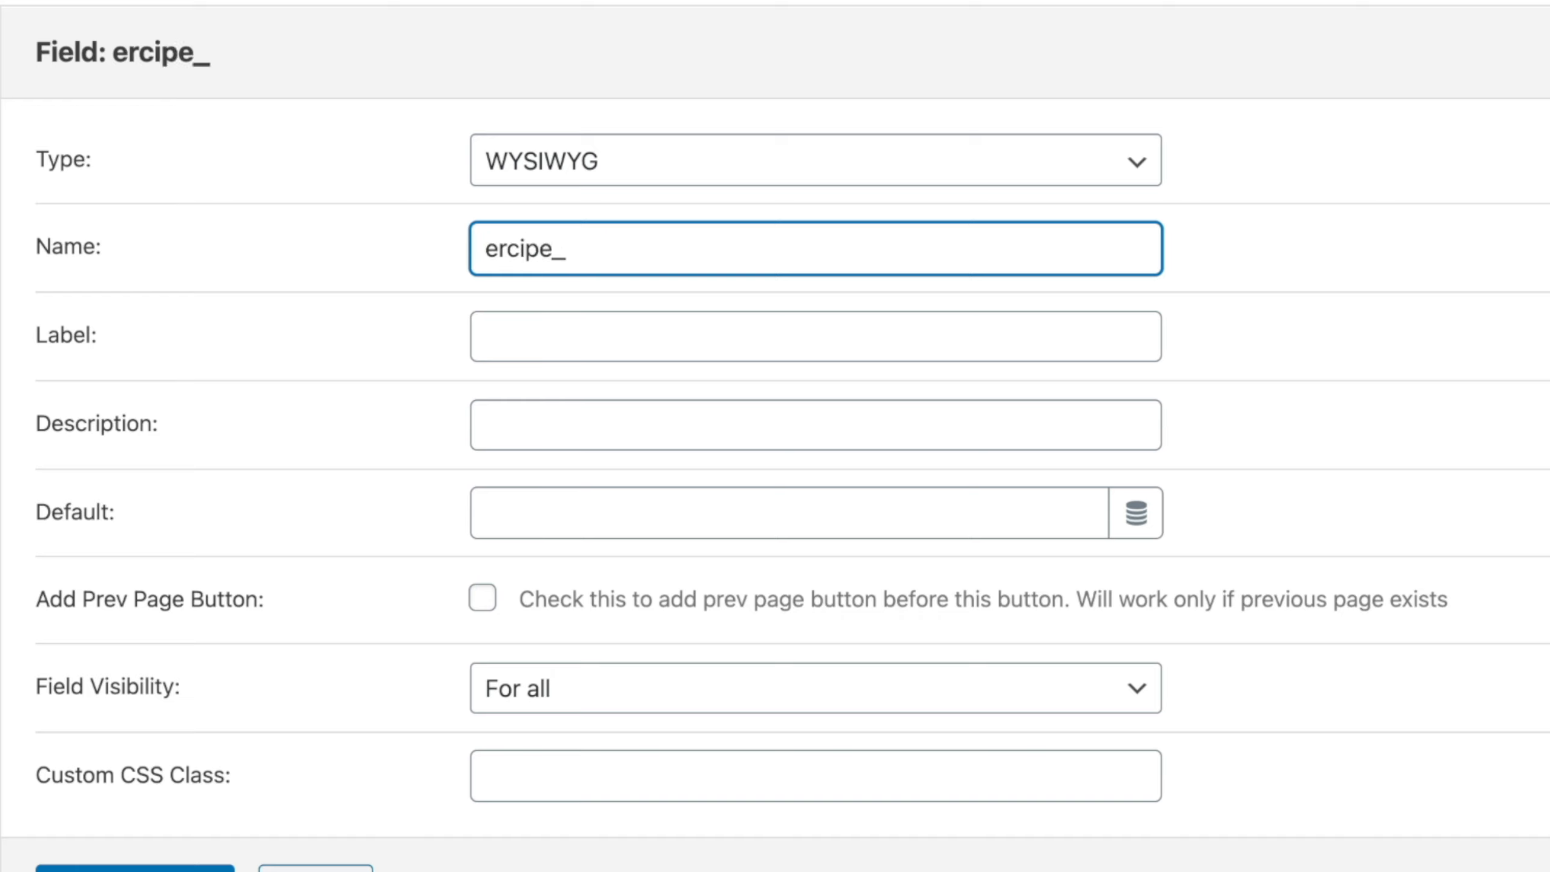
key(BackSpace)
text(_content)
click(526, 337)
text(Content)
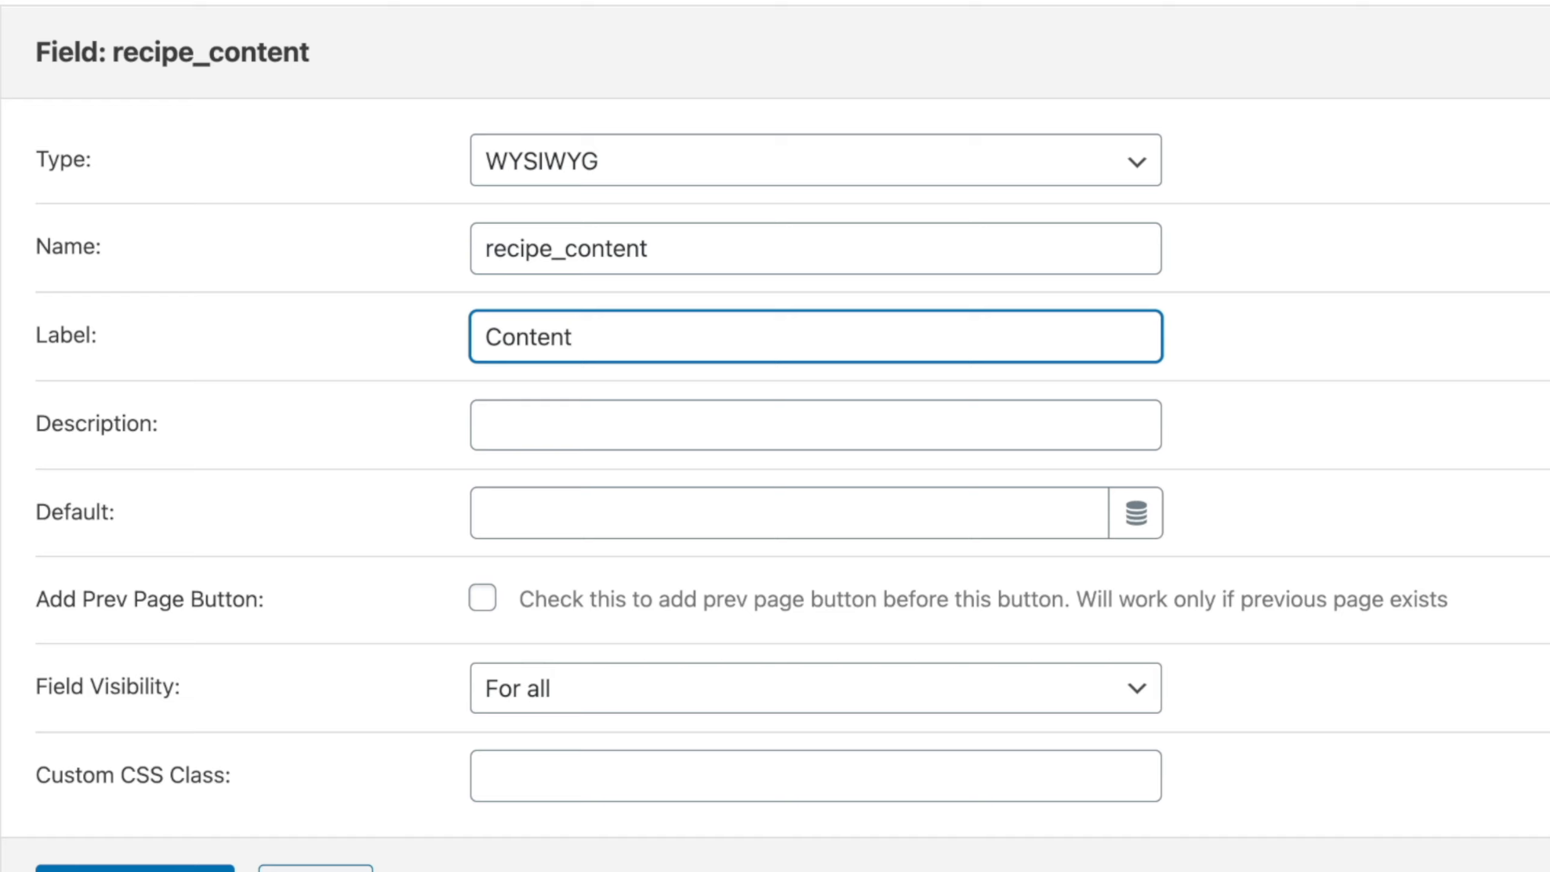
Step: Set the recipe_content field's visibility to Only for logged in users and apply the changes
scroll(775, 436, down, 3)
scroll(775, 436, down, 1)
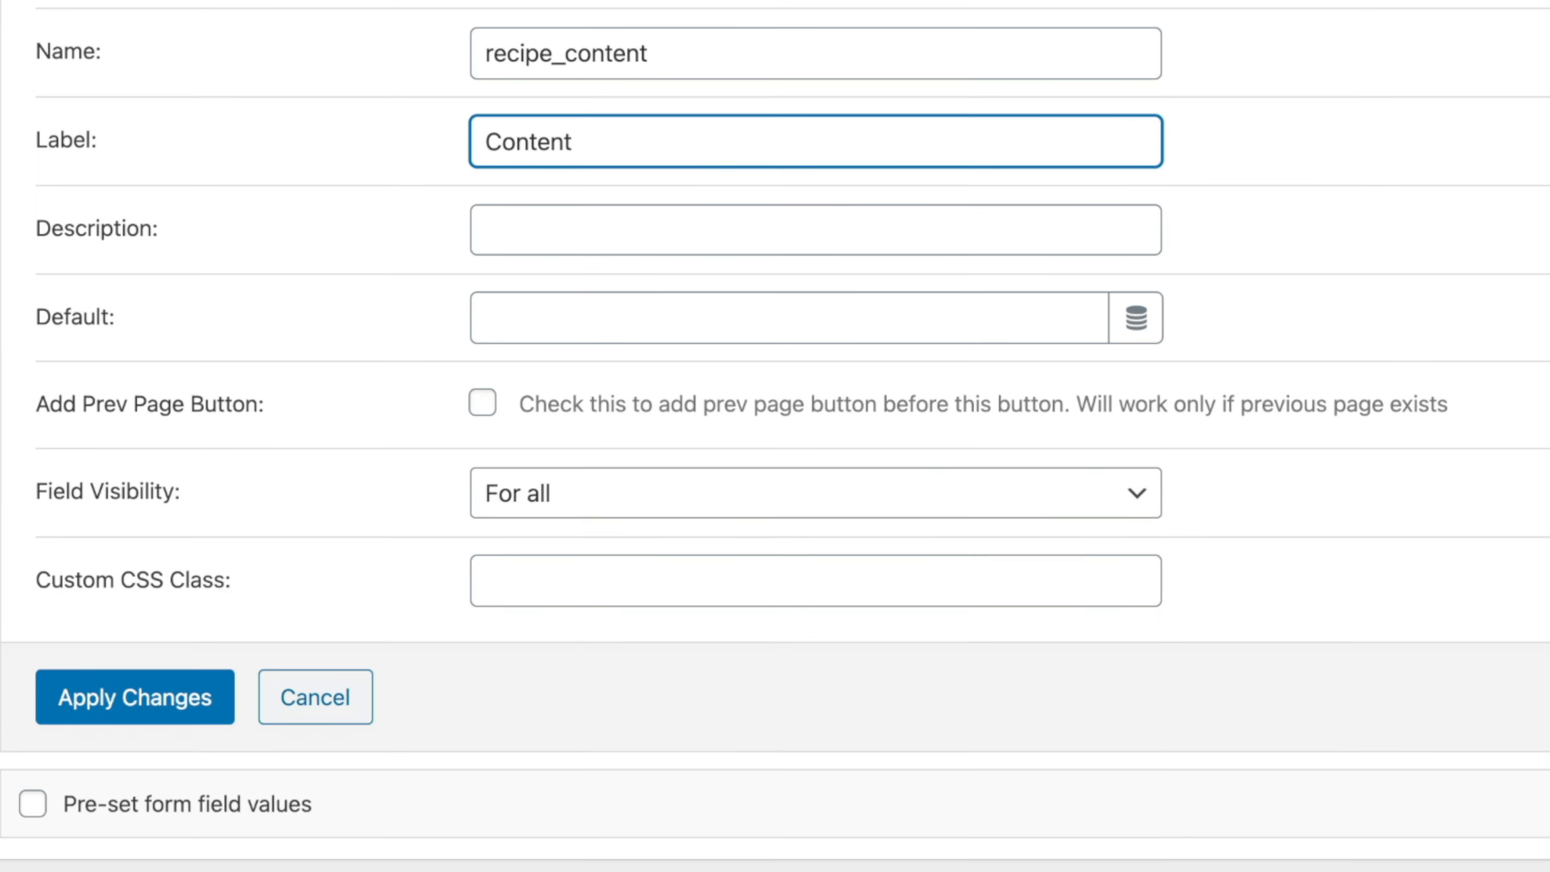
scroll(367, 419, down, 5)
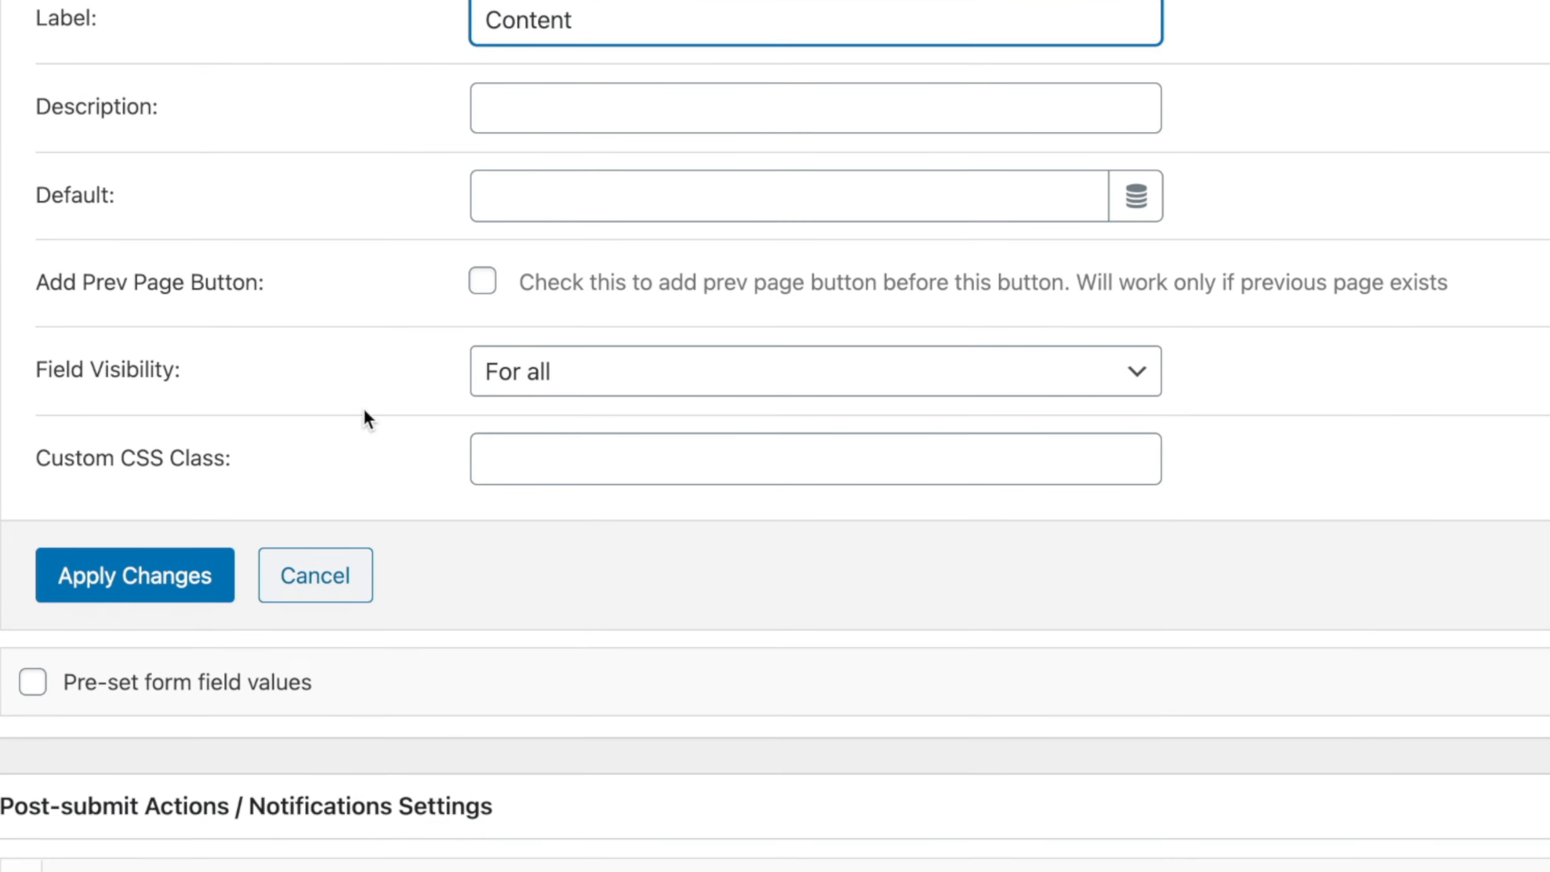
click(549, 381)
click(513, 409)
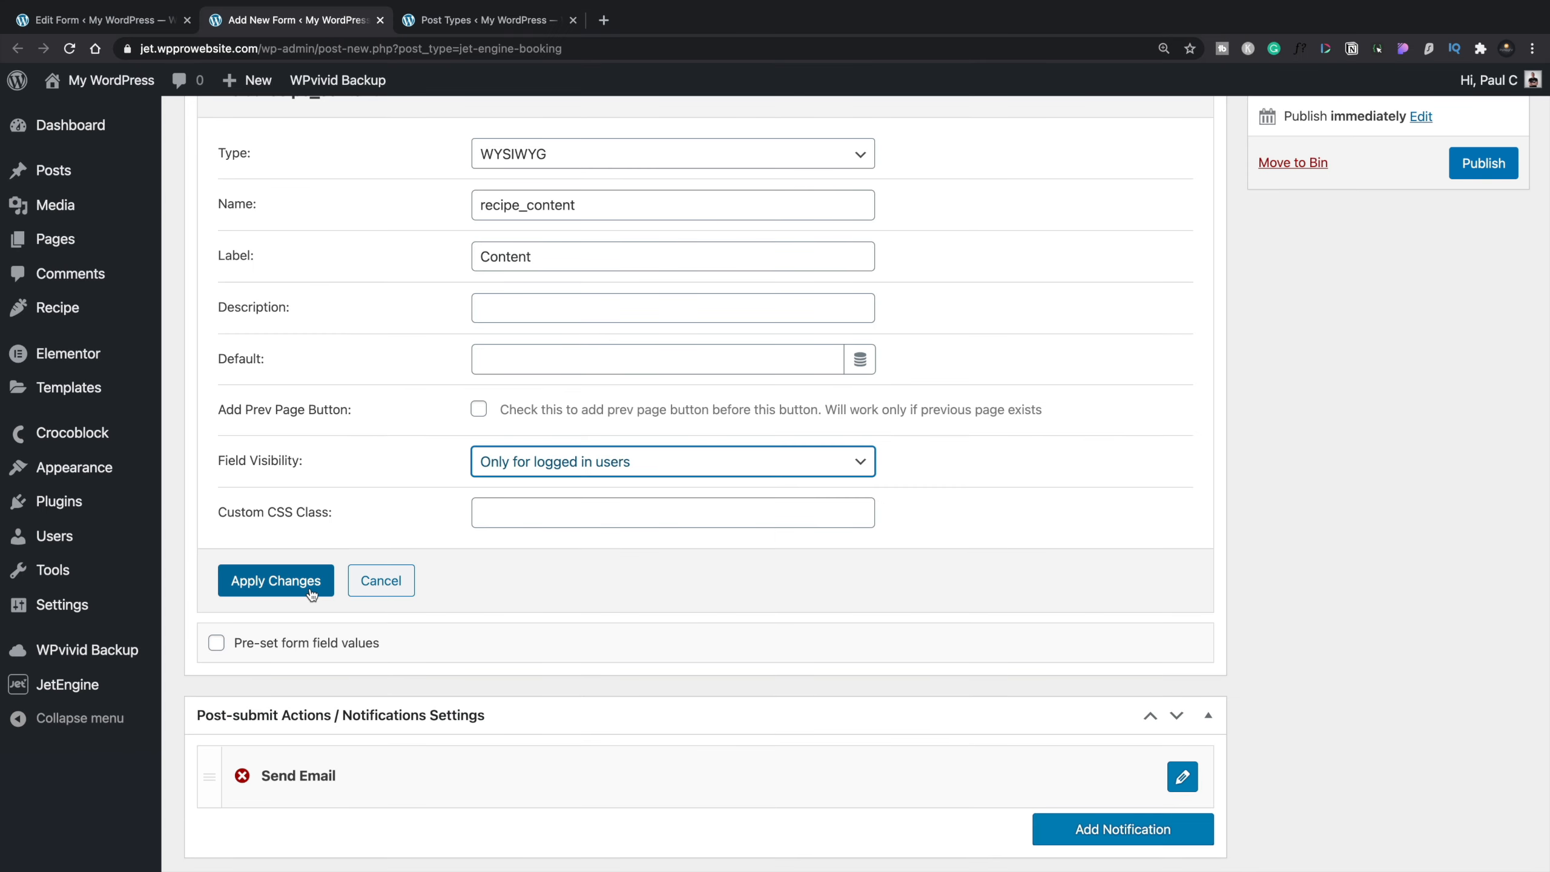
click(311, 580)
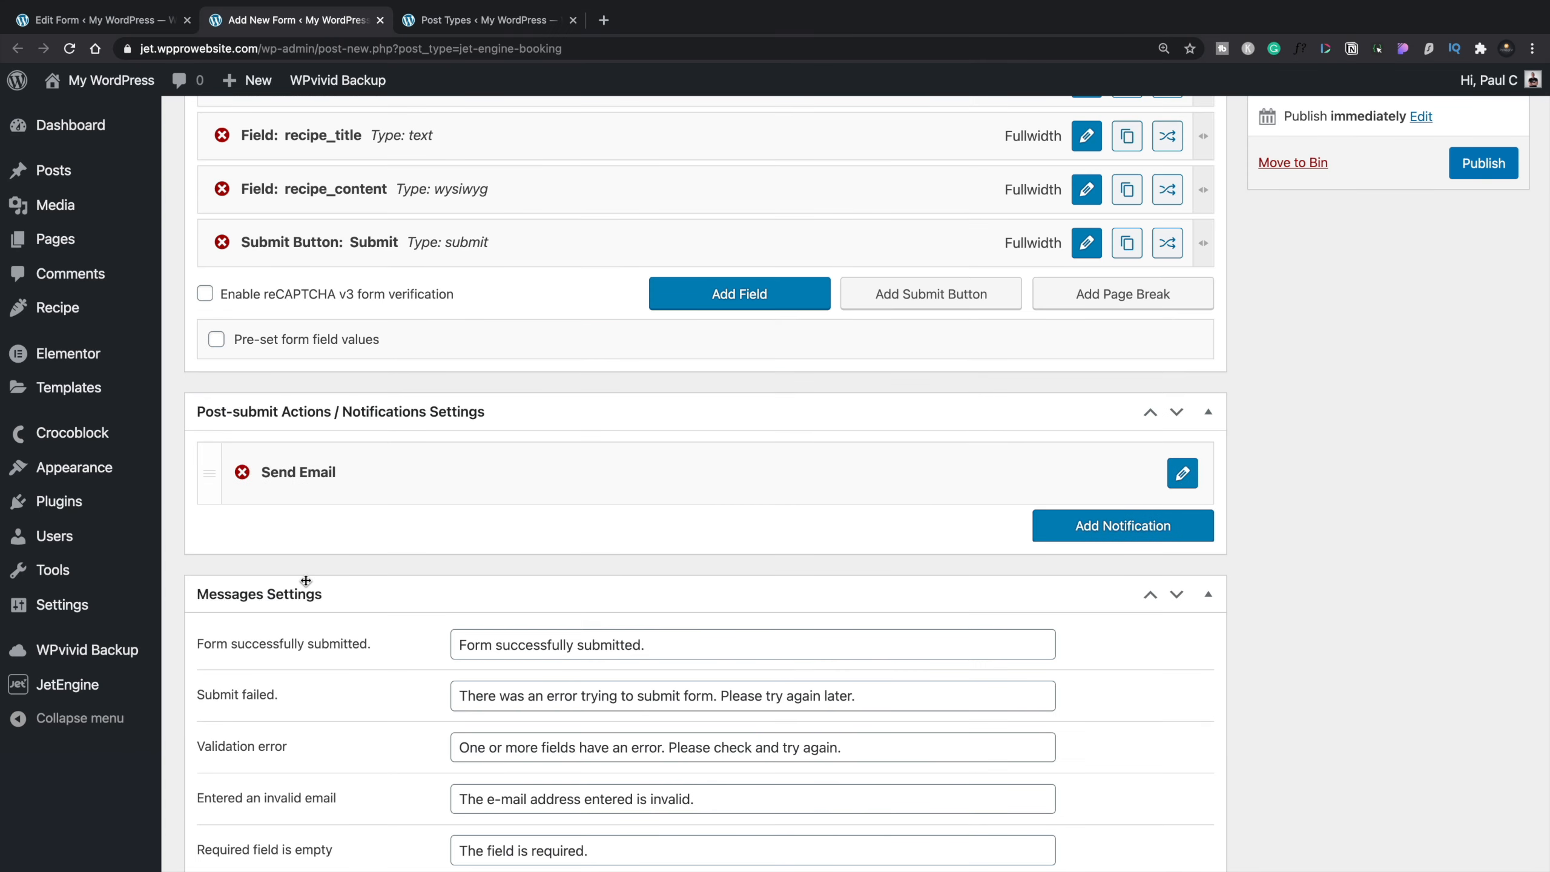
Step: Add another field between recipe_content and the Submit button, and set its type to Media
scroll(306, 580, up, 4)
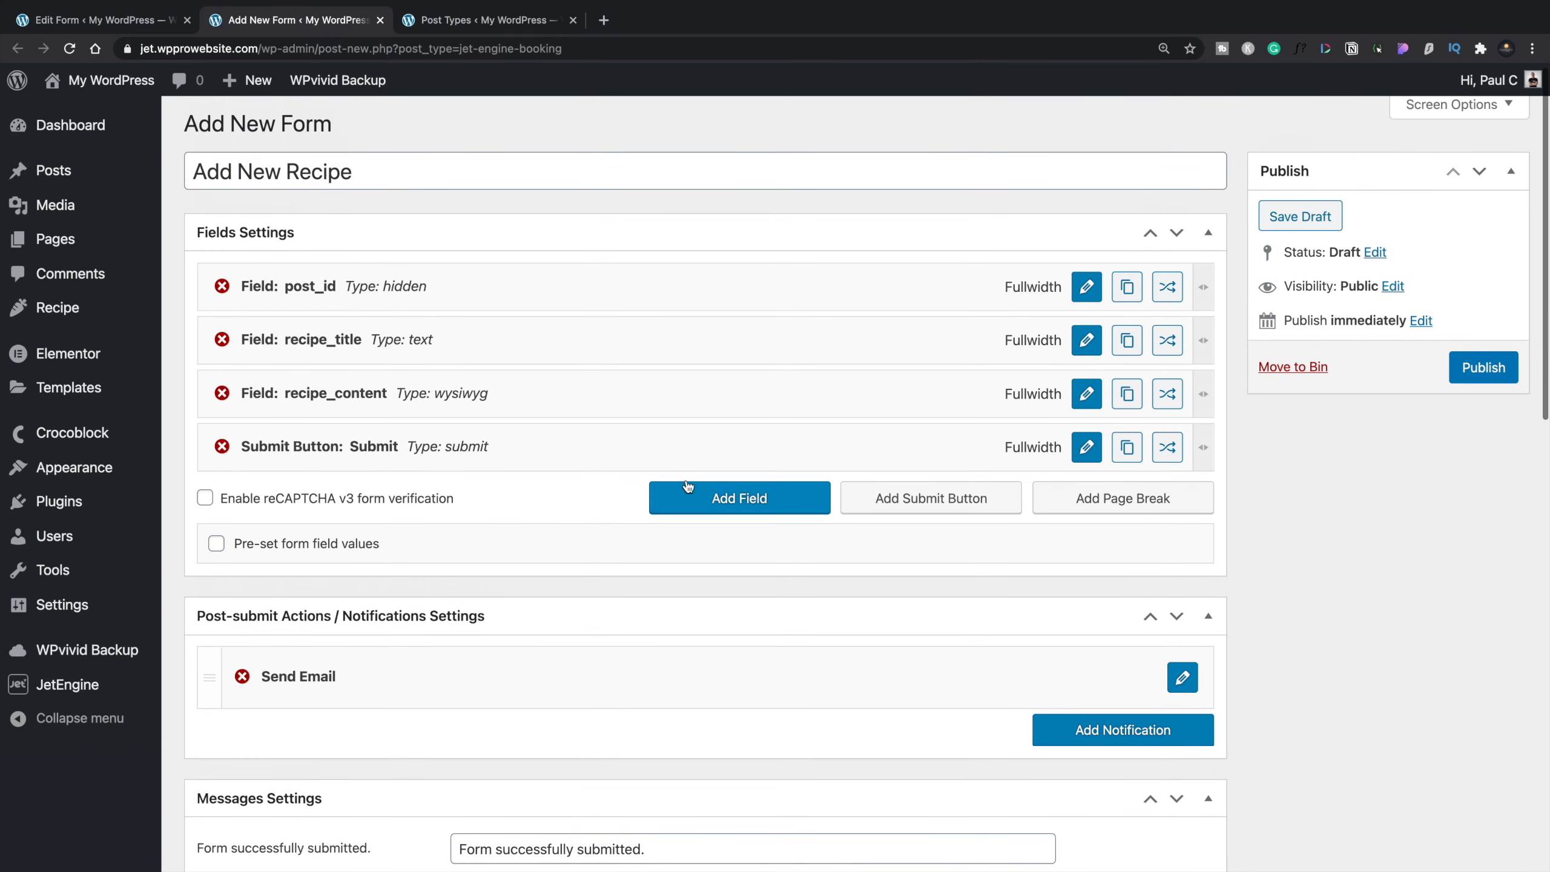
click(758, 498)
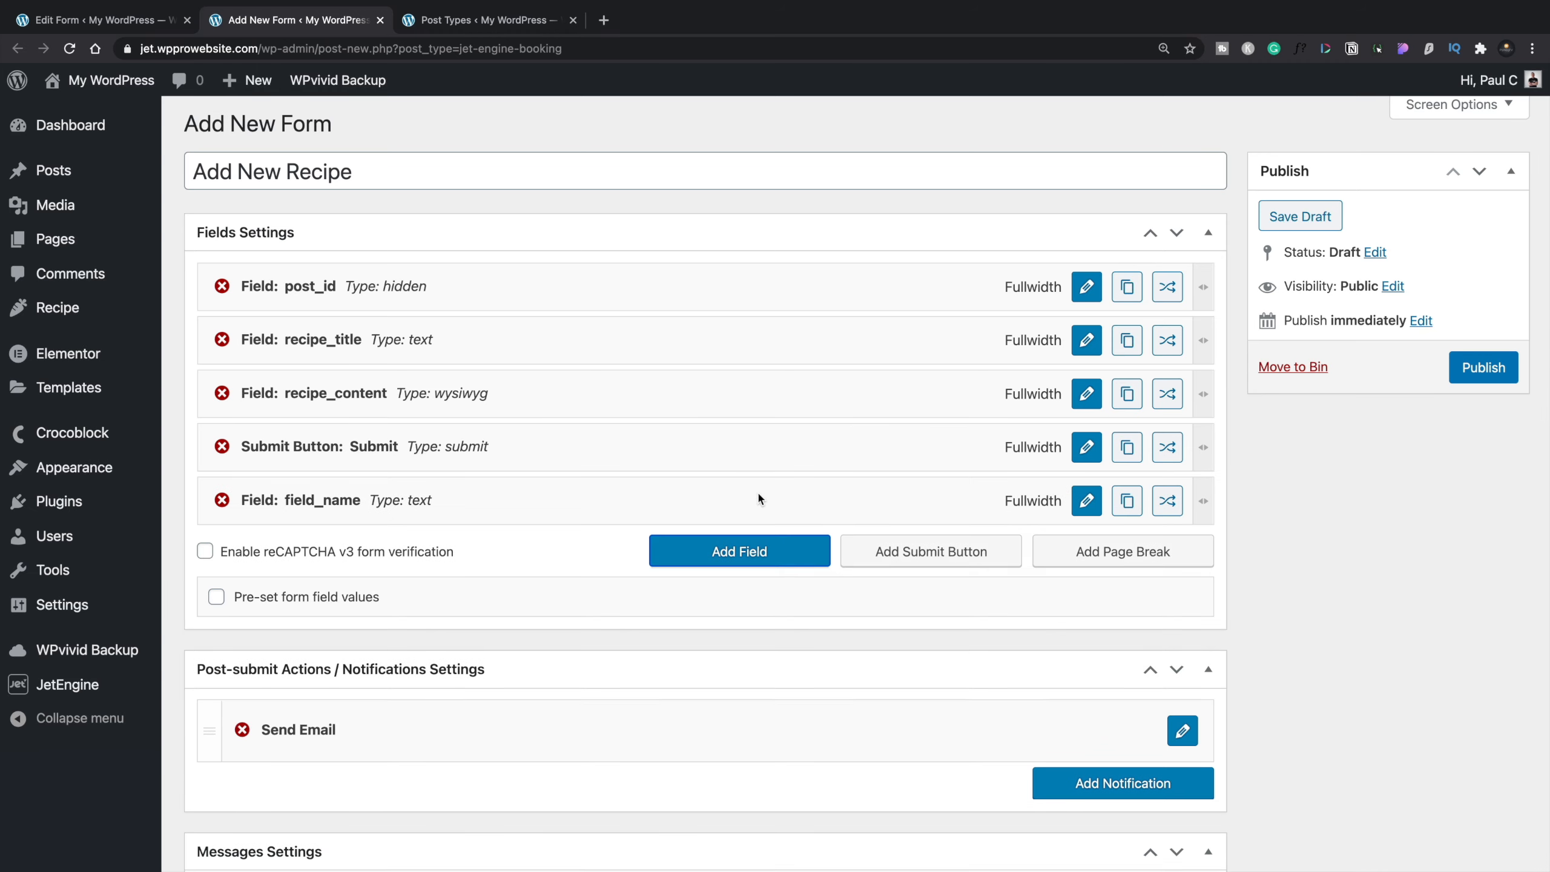
drag(443, 509, 445, 442)
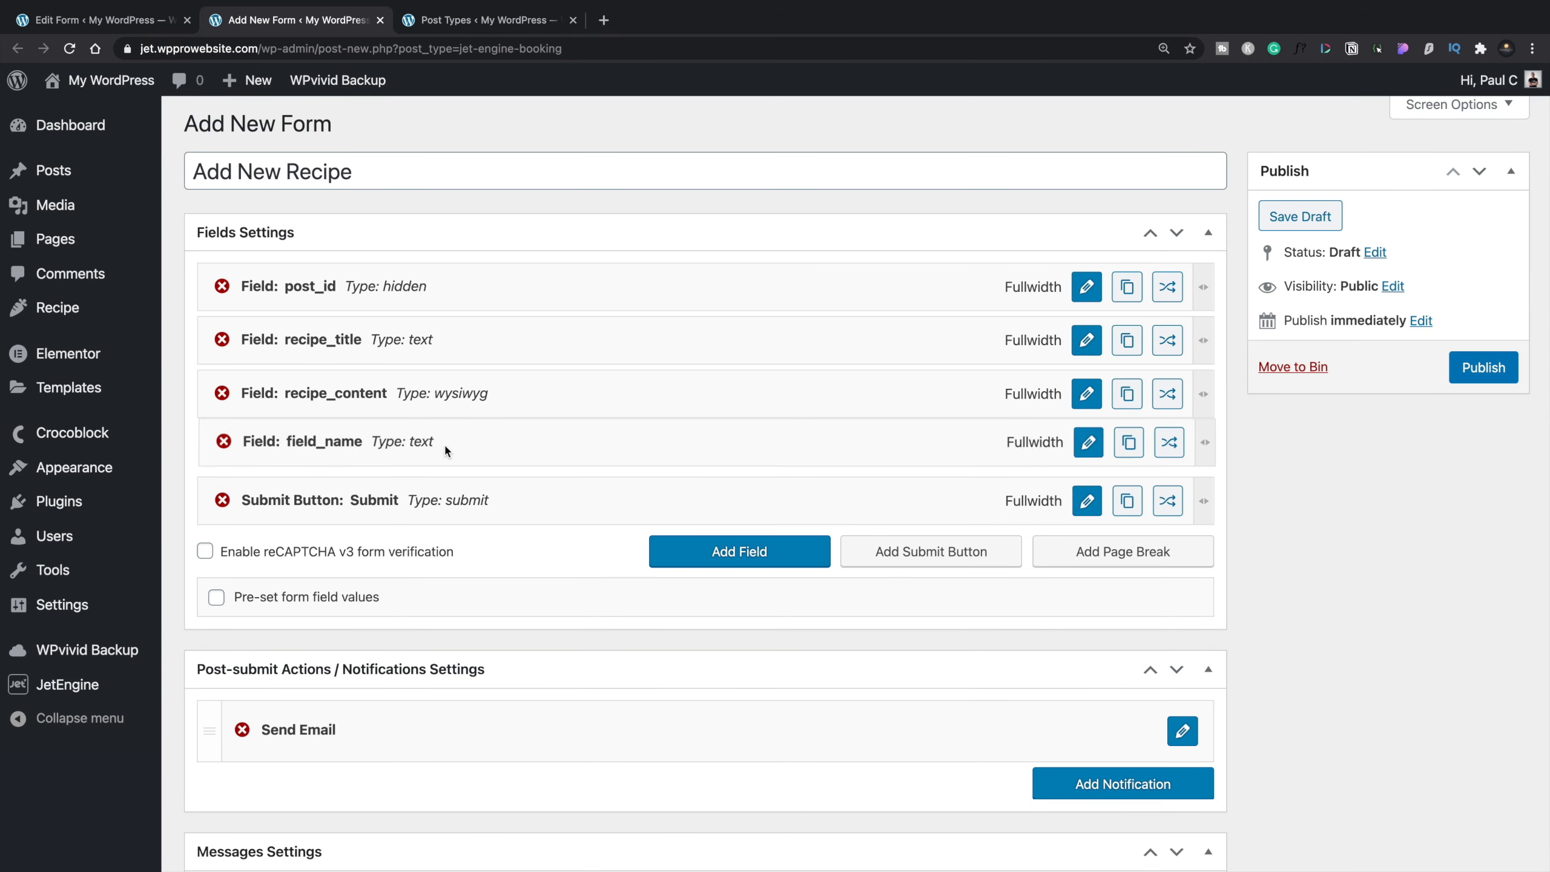
click(1090, 446)
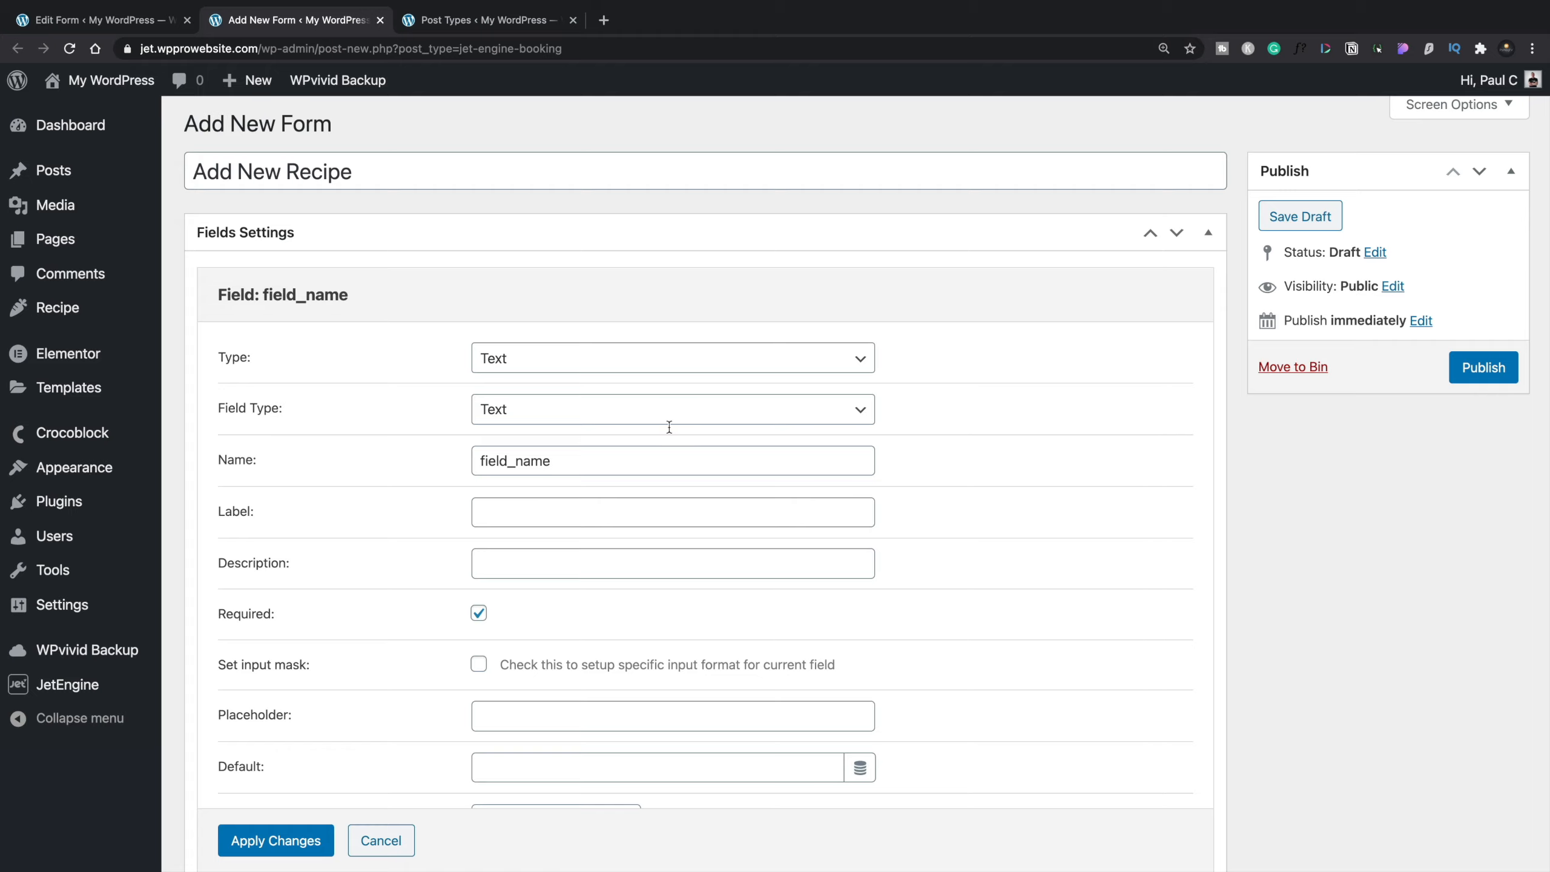
click(501, 359)
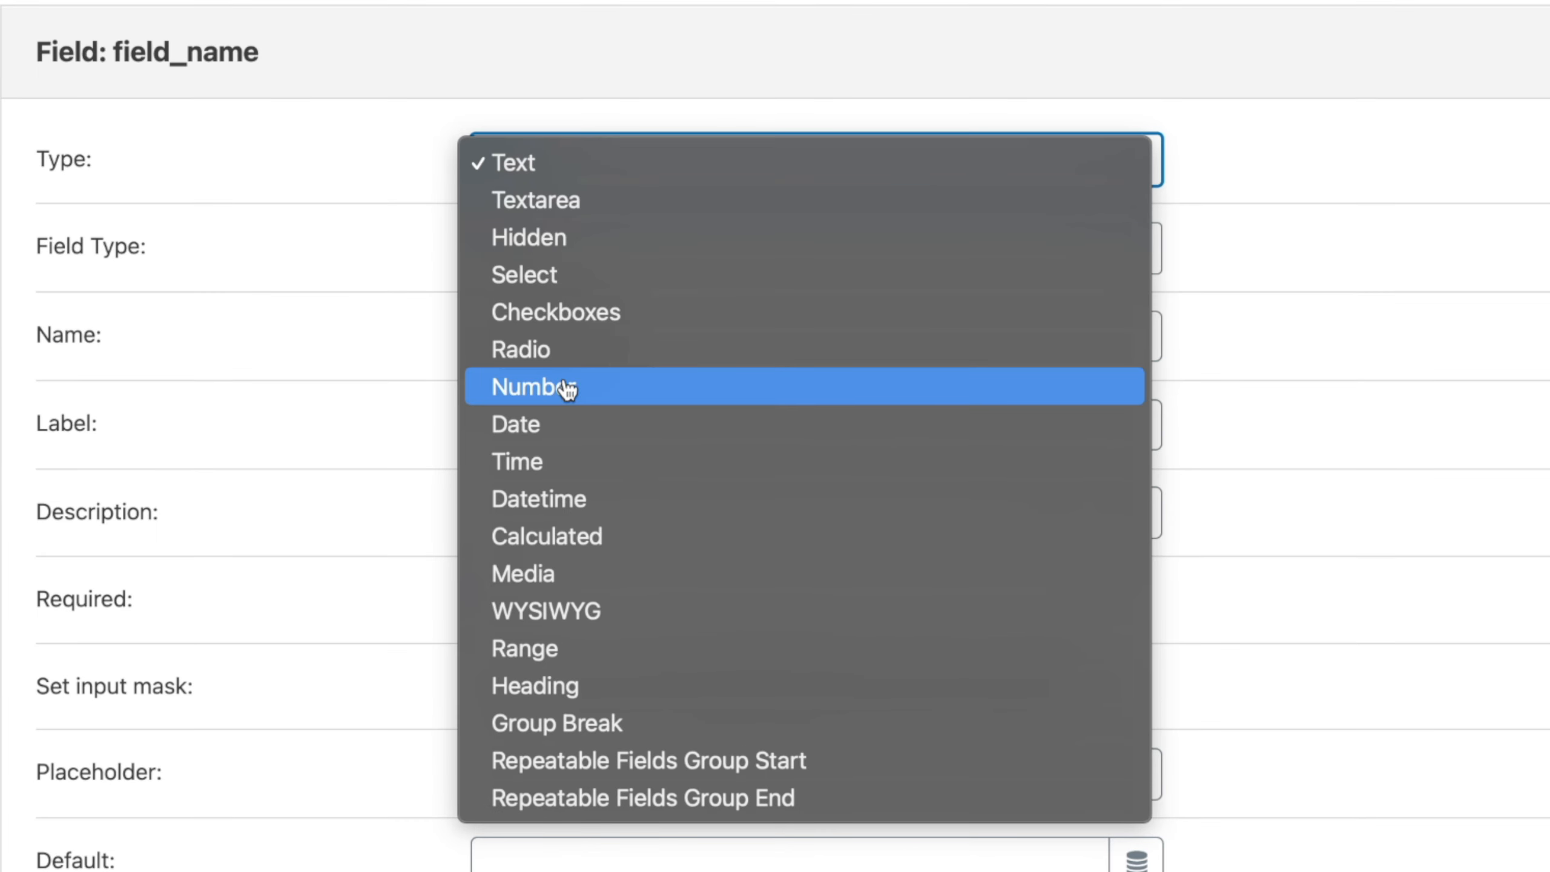
click(558, 574)
Step: Name the Media field featured and label it Featured Image
click(630, 243)
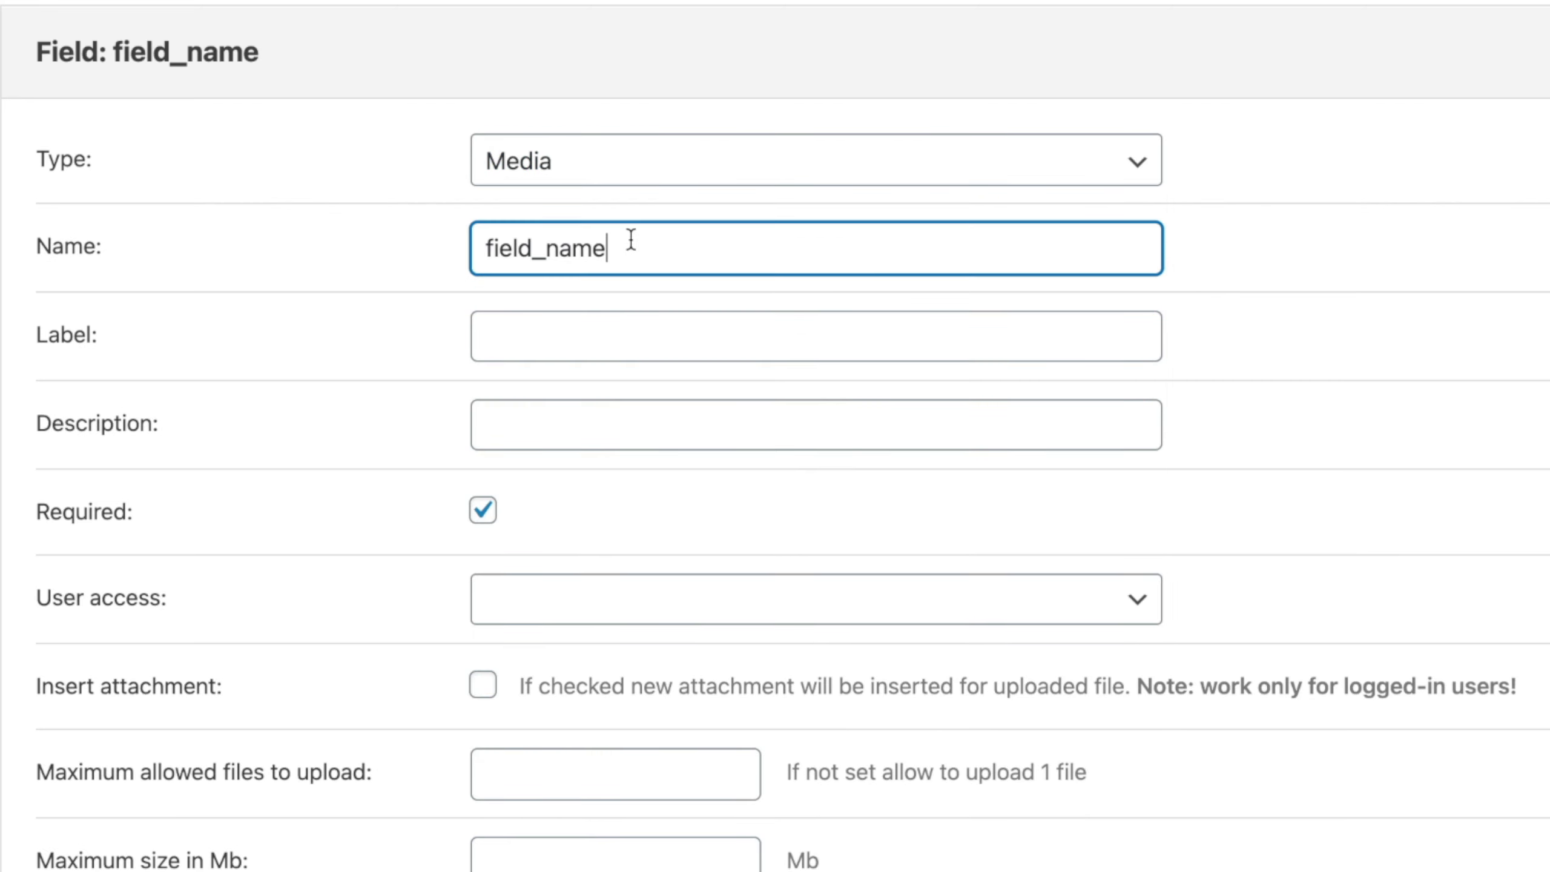
drag(609, 244, 488, 247)
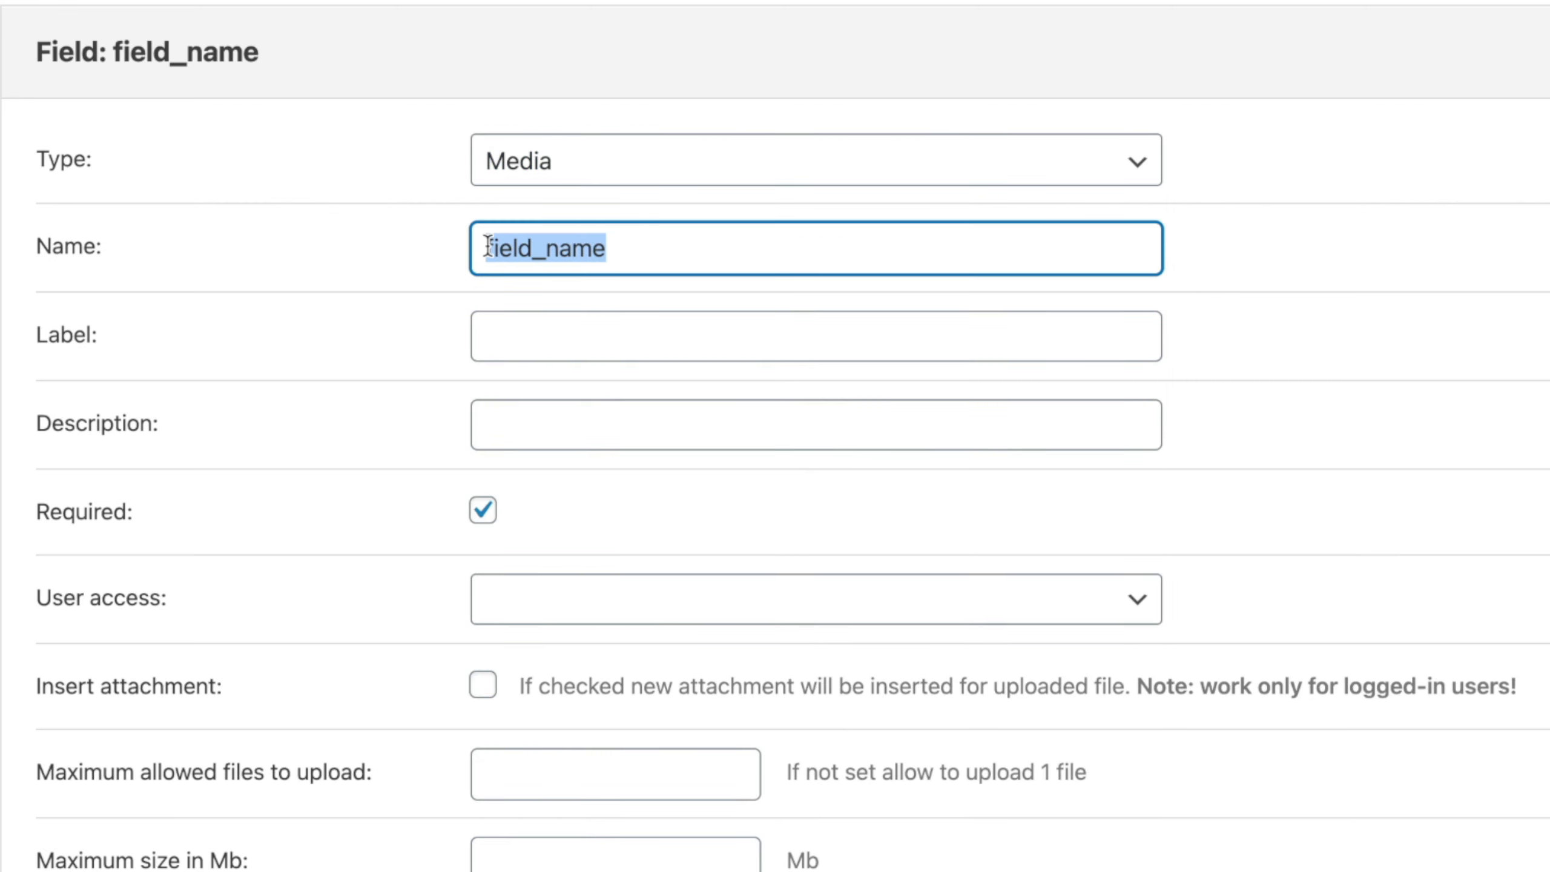
text(featured)
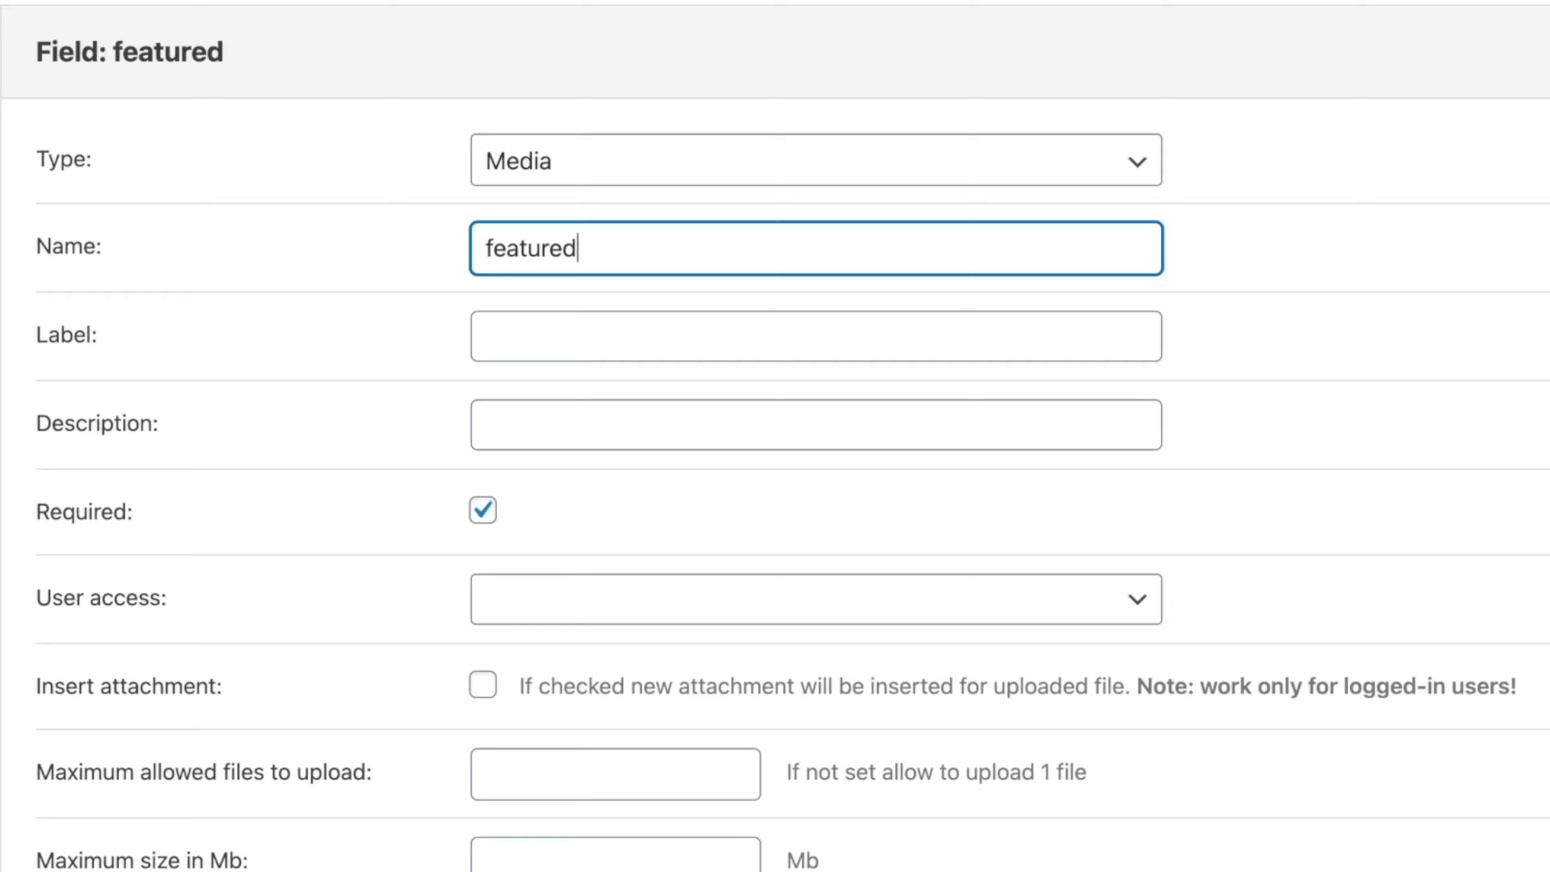
click(488, 336)
text(Ffeatured Image)
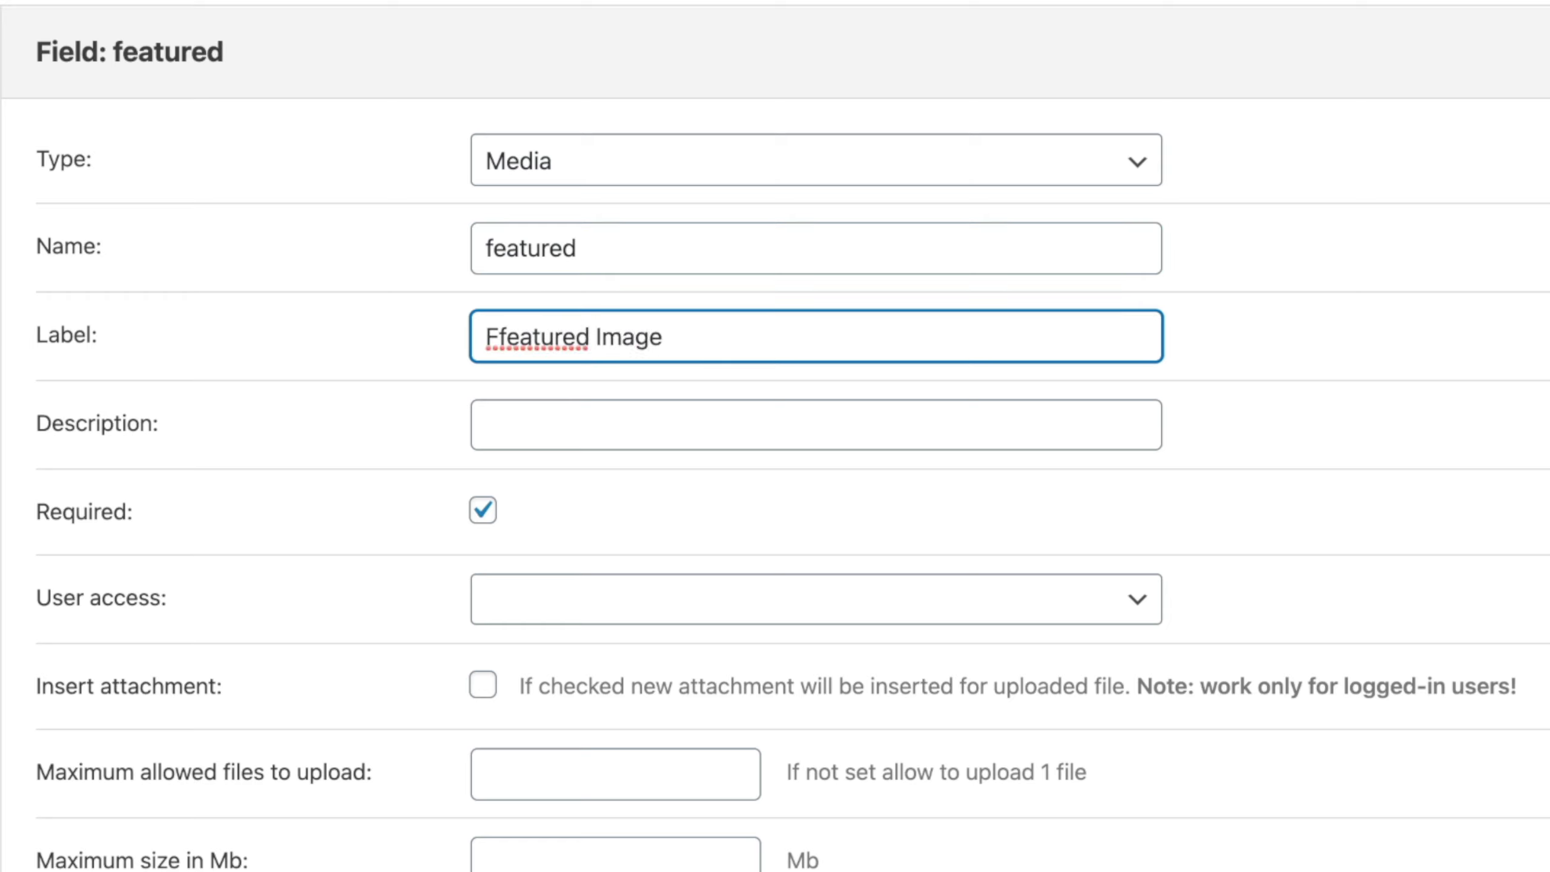
key(Home)
key(Right)
key(Delete)
Step: Limit the Featured Image field's uploads to 1 file with a maximum size of 5 MB
scroll(356, 444, down, 5)
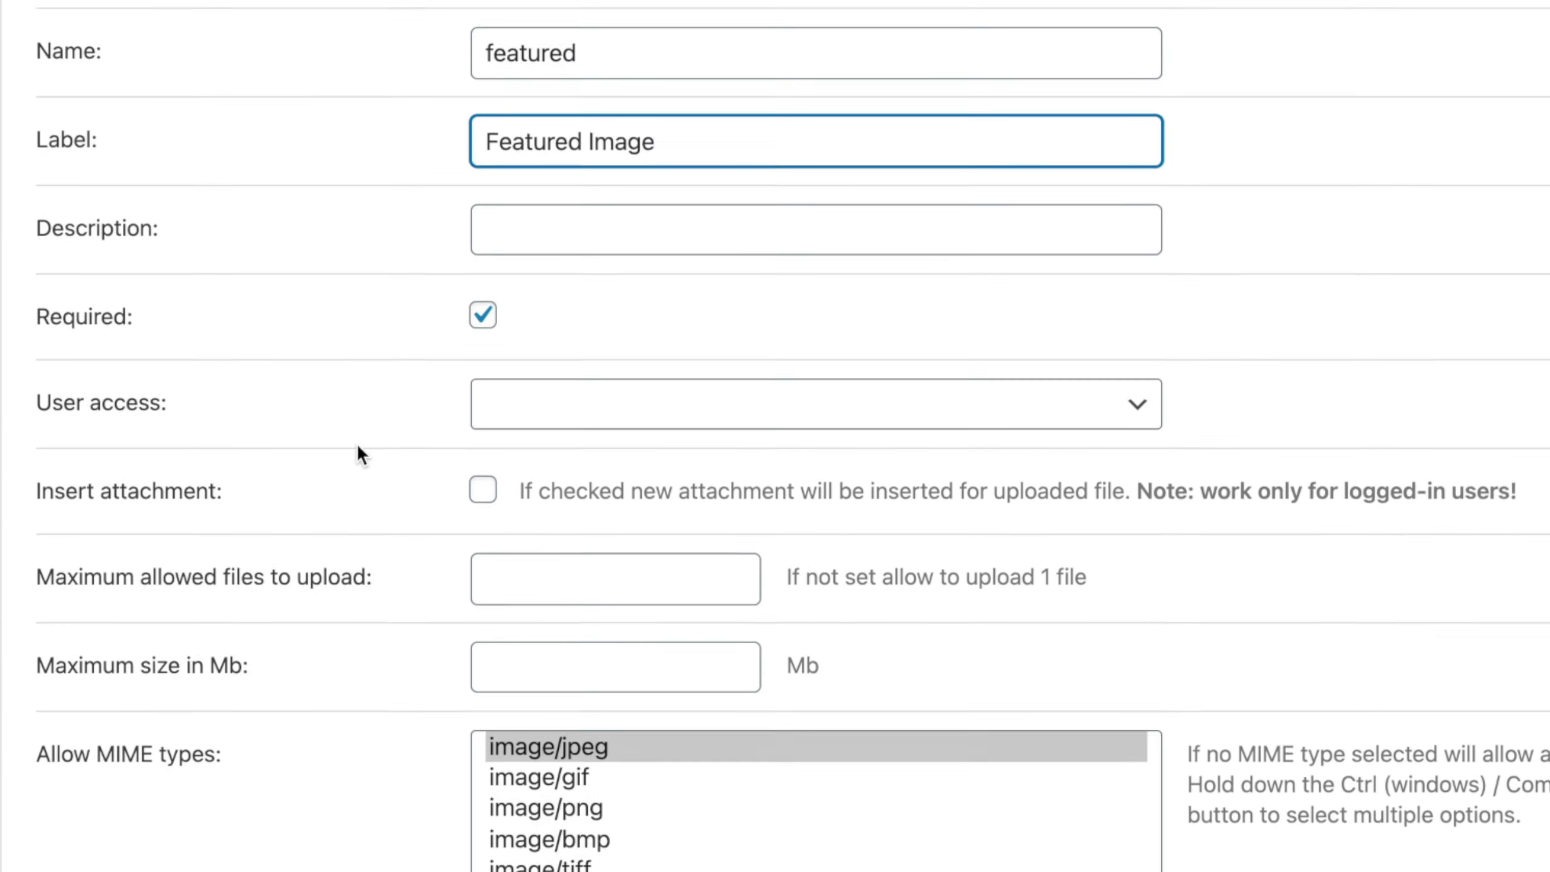
scroll(358, 444, down, 4)
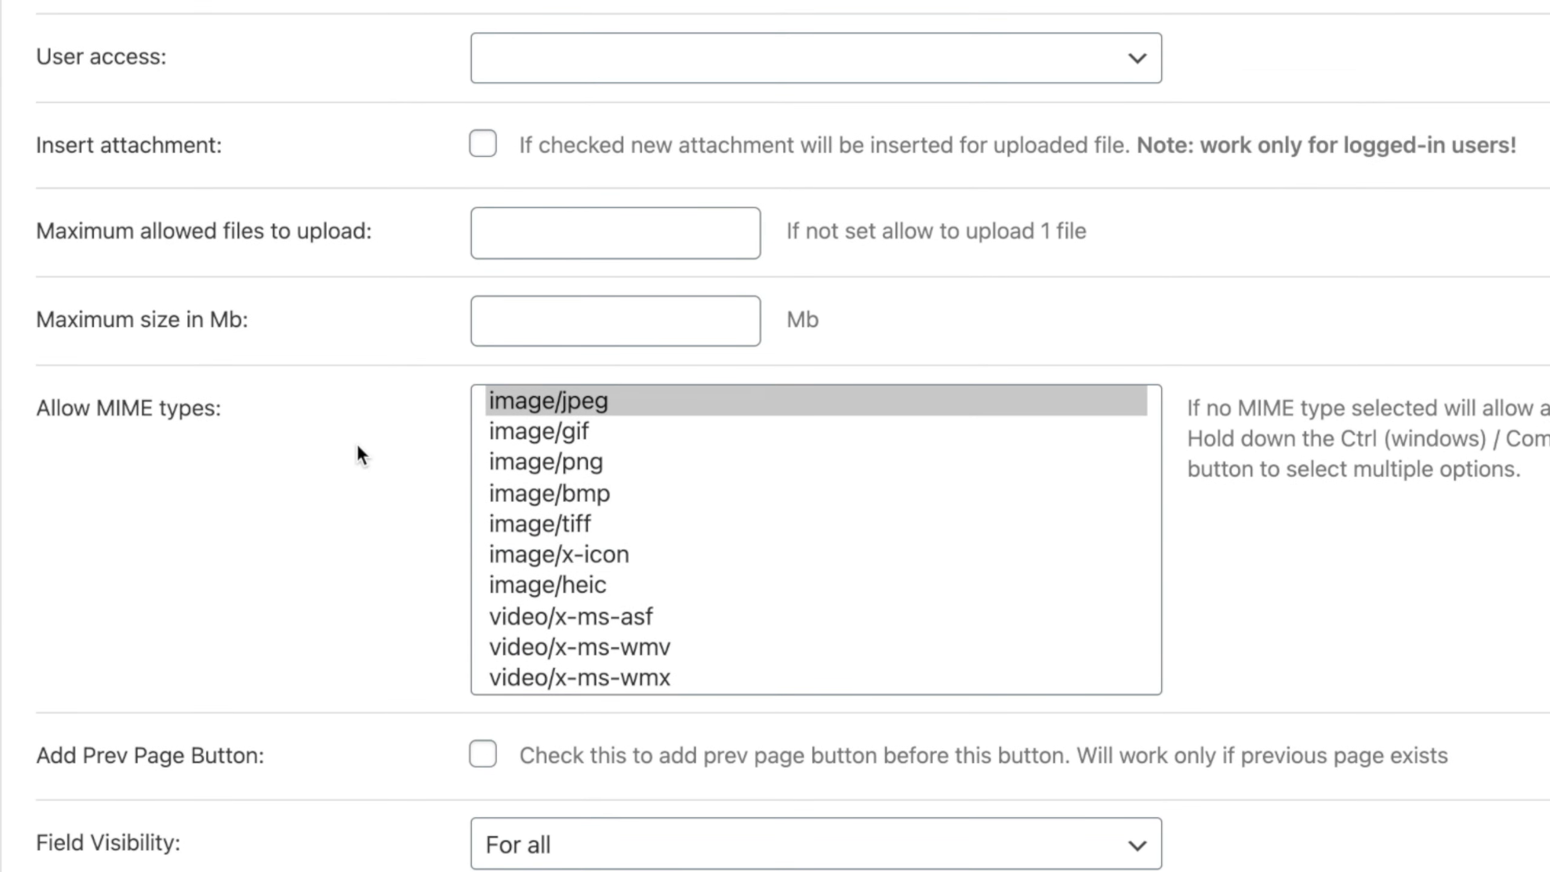
click(573, 223)
text(1)
click(575, 319)
text(5)
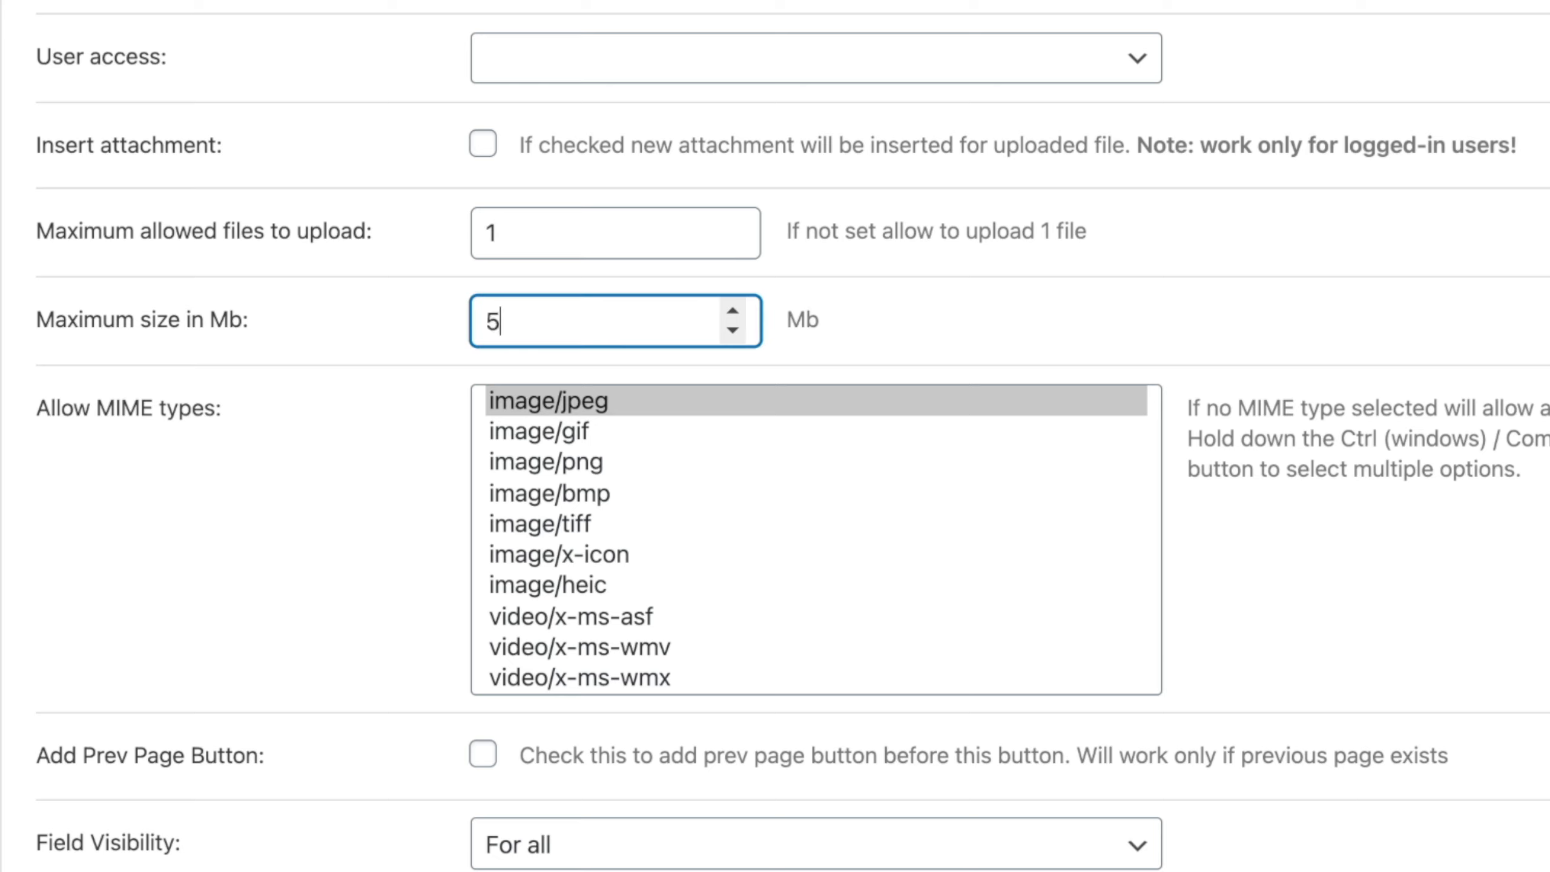
Step: Allow image/gif, image/png and image/bmp alongside image/jpeg, and set the field's visibility to Only for logged in users
super+click(553, 435)
super+click(562, 465)
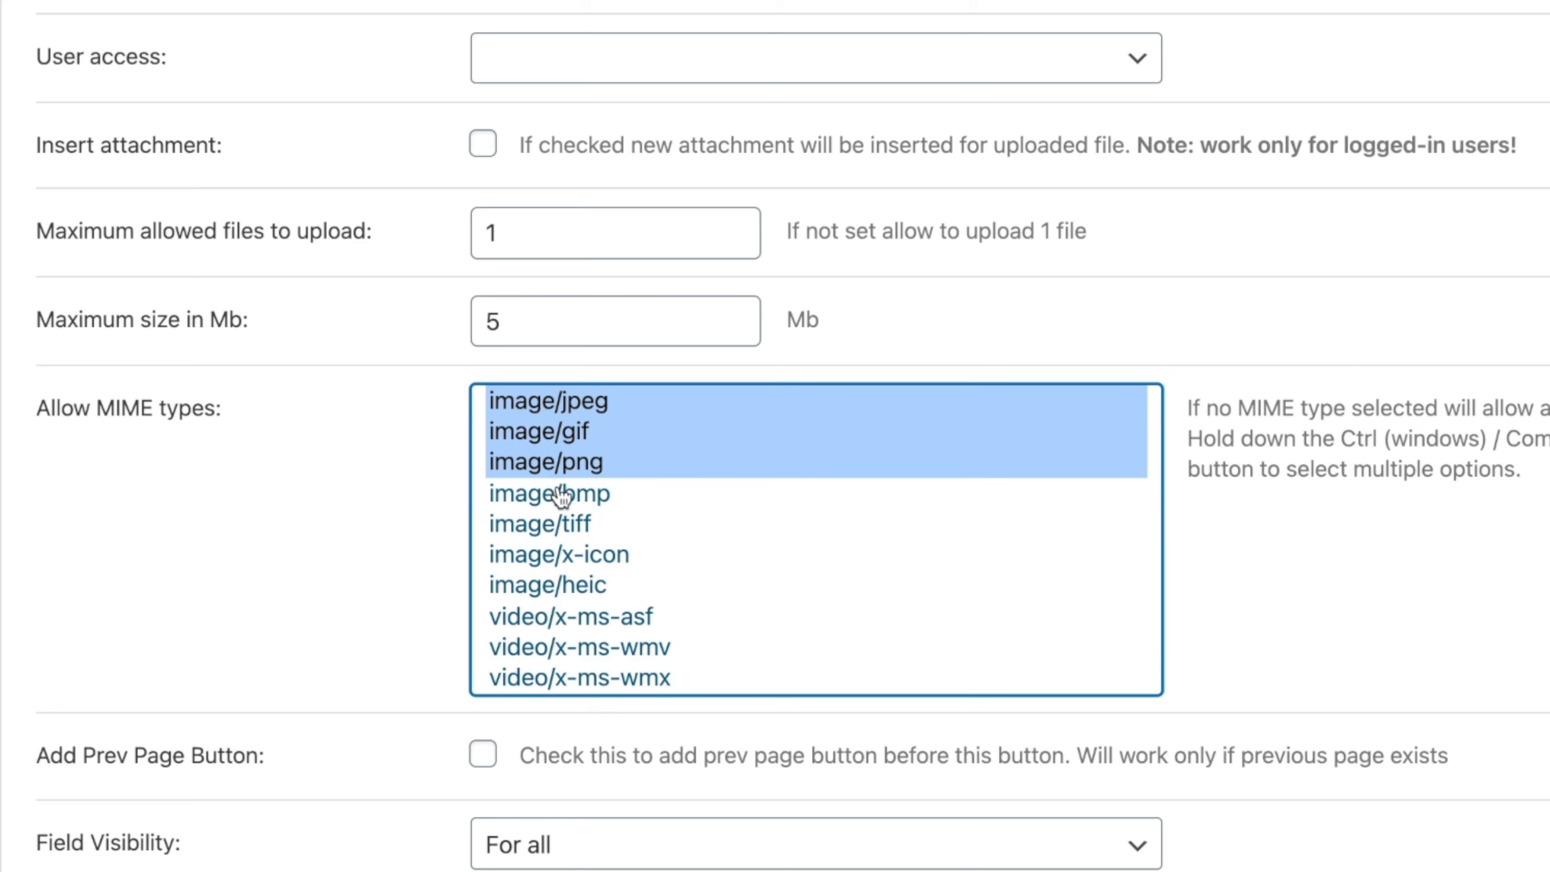
super+click(560, 496)
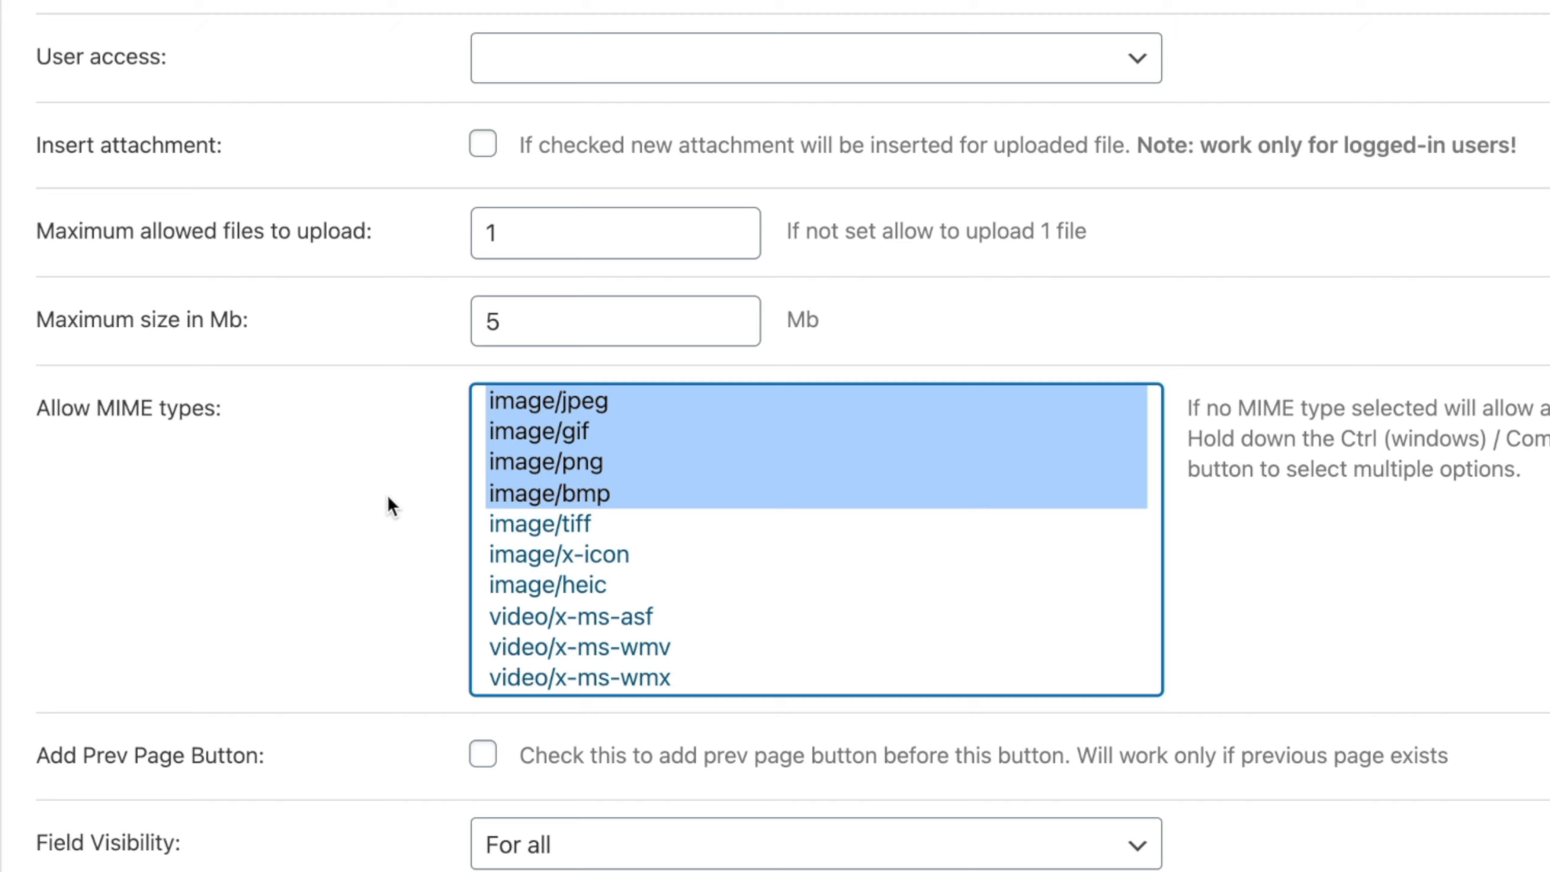
scroll(391, 506, down, 5)
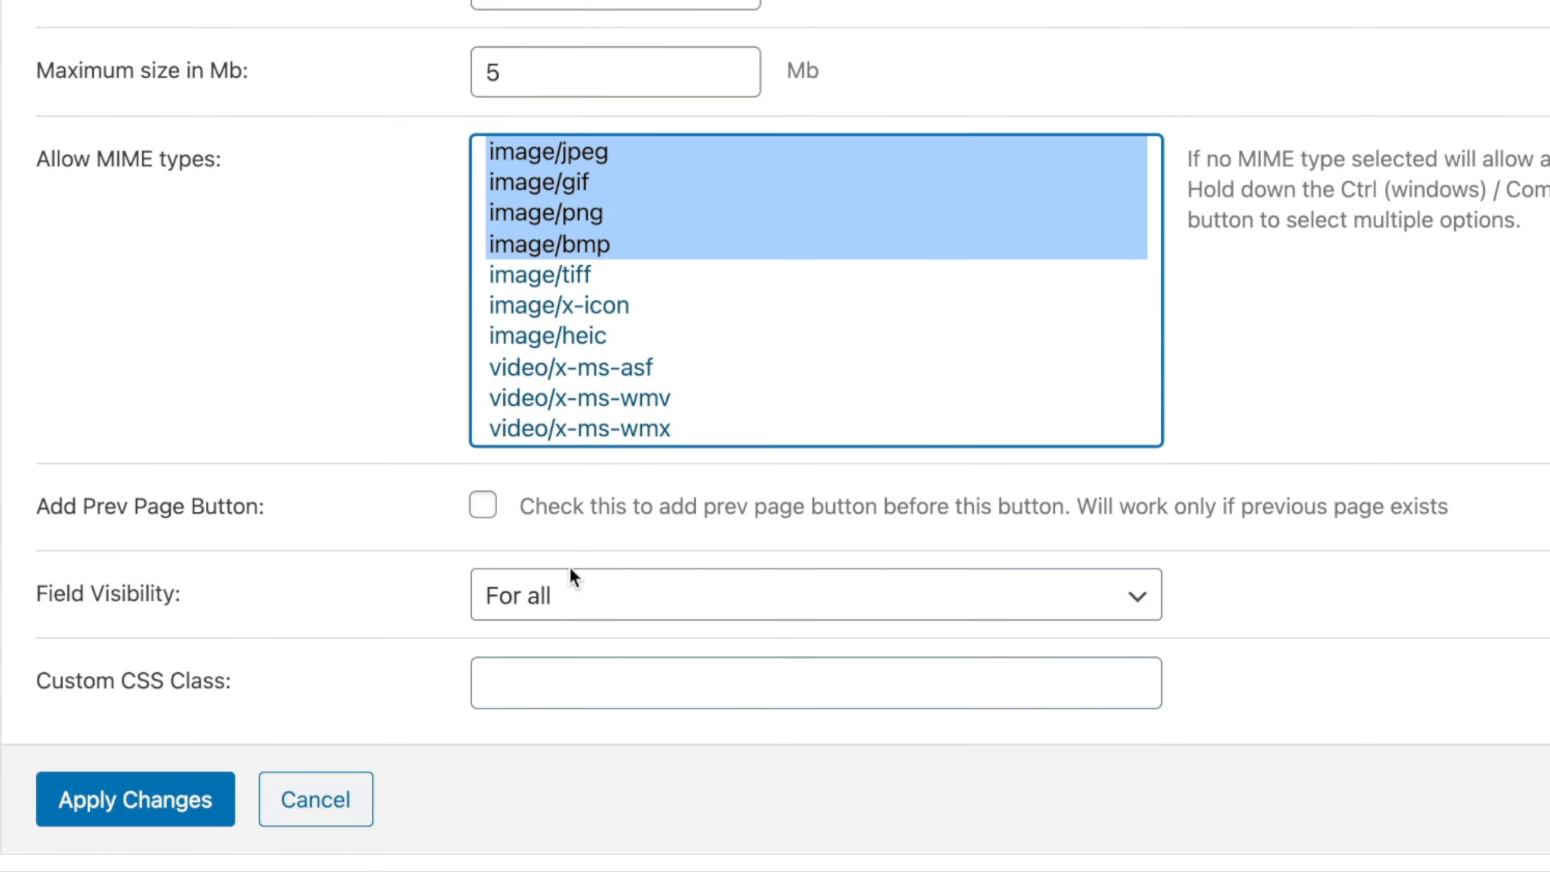
click(586, 602)
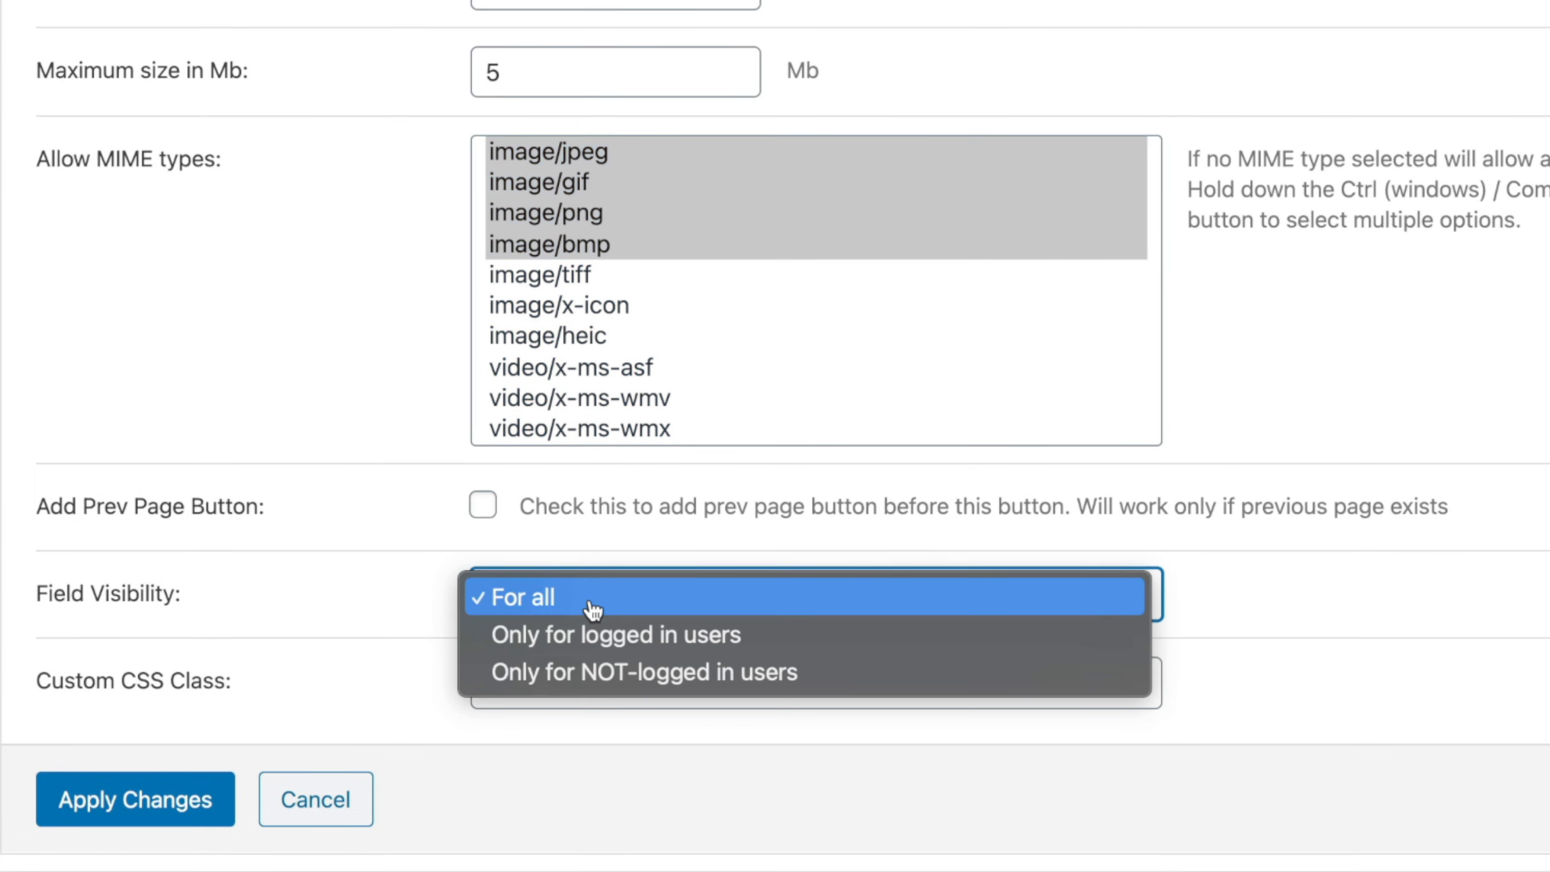
click(599, 638)
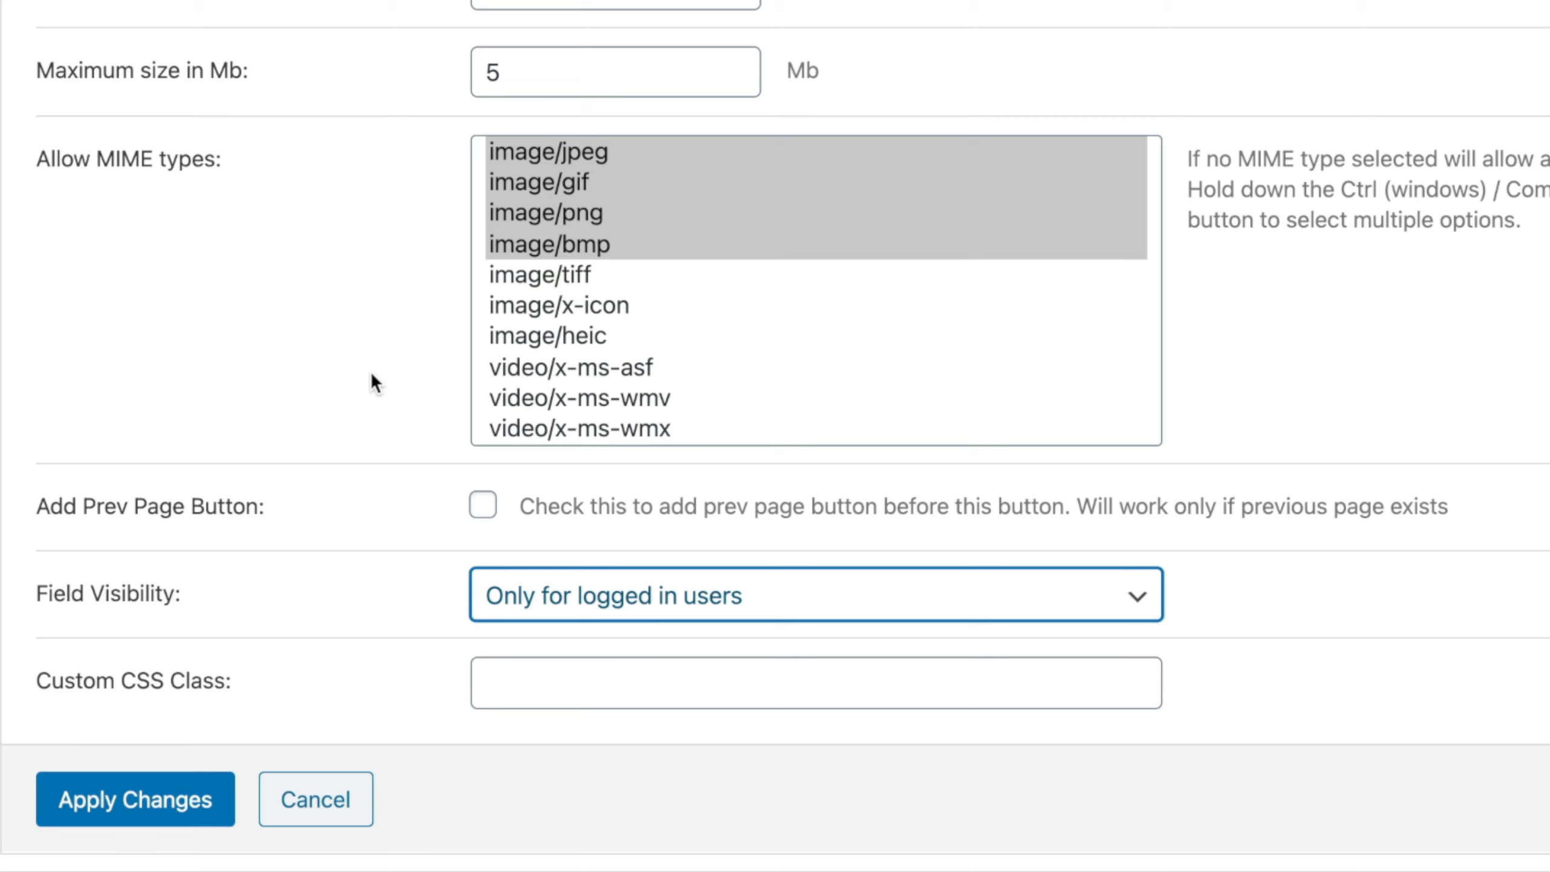
Step: Review the User access options of the Featured Image field without choosing one
scroll(372, 374, up, 5)
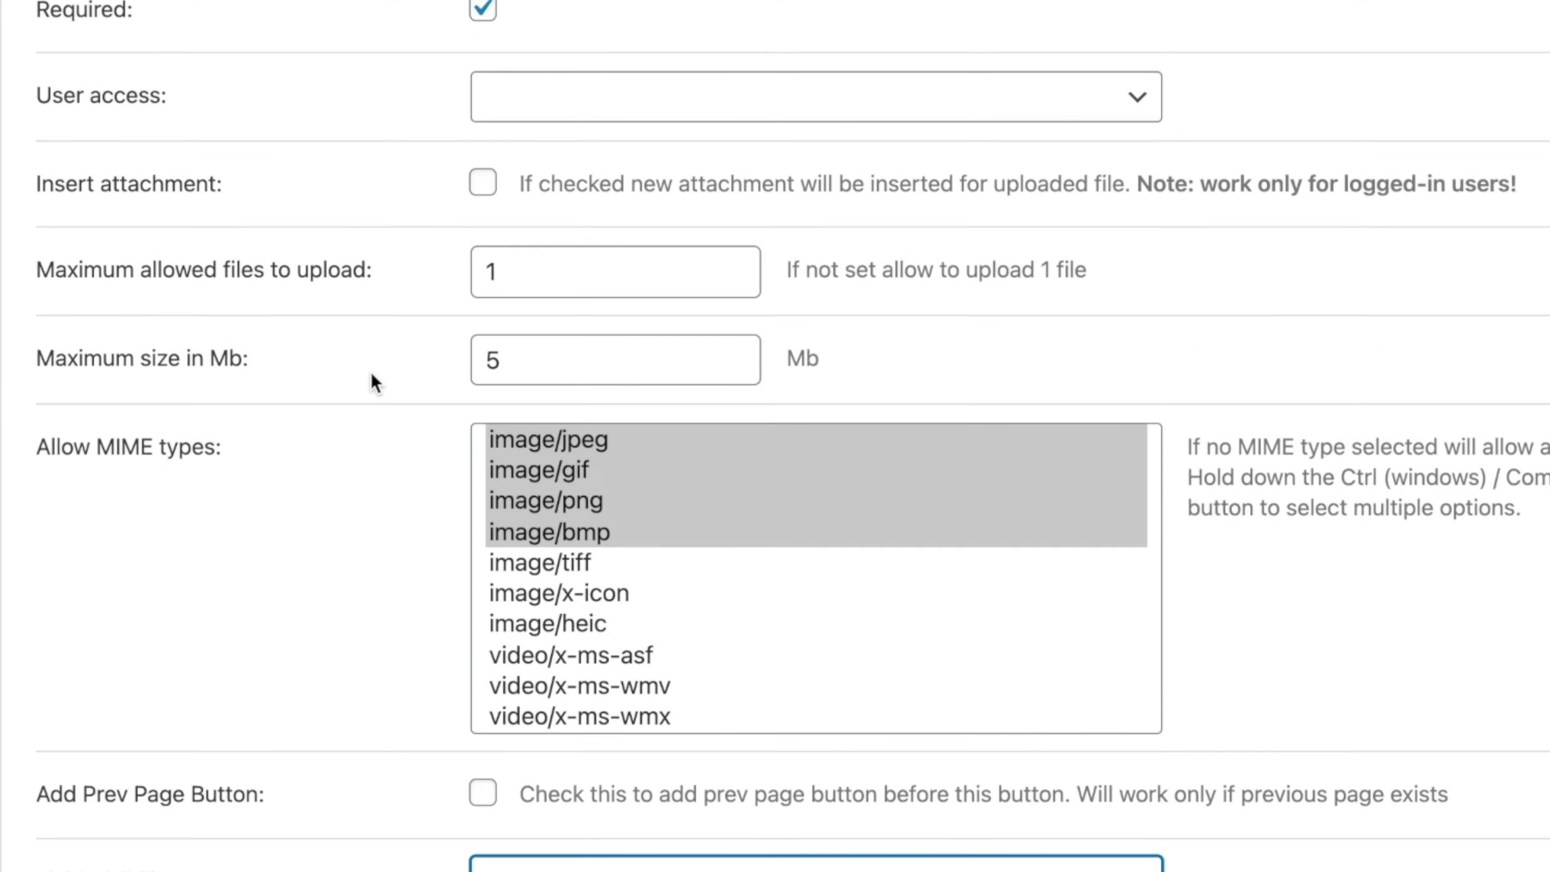
scroll(372, 375, up, 1)
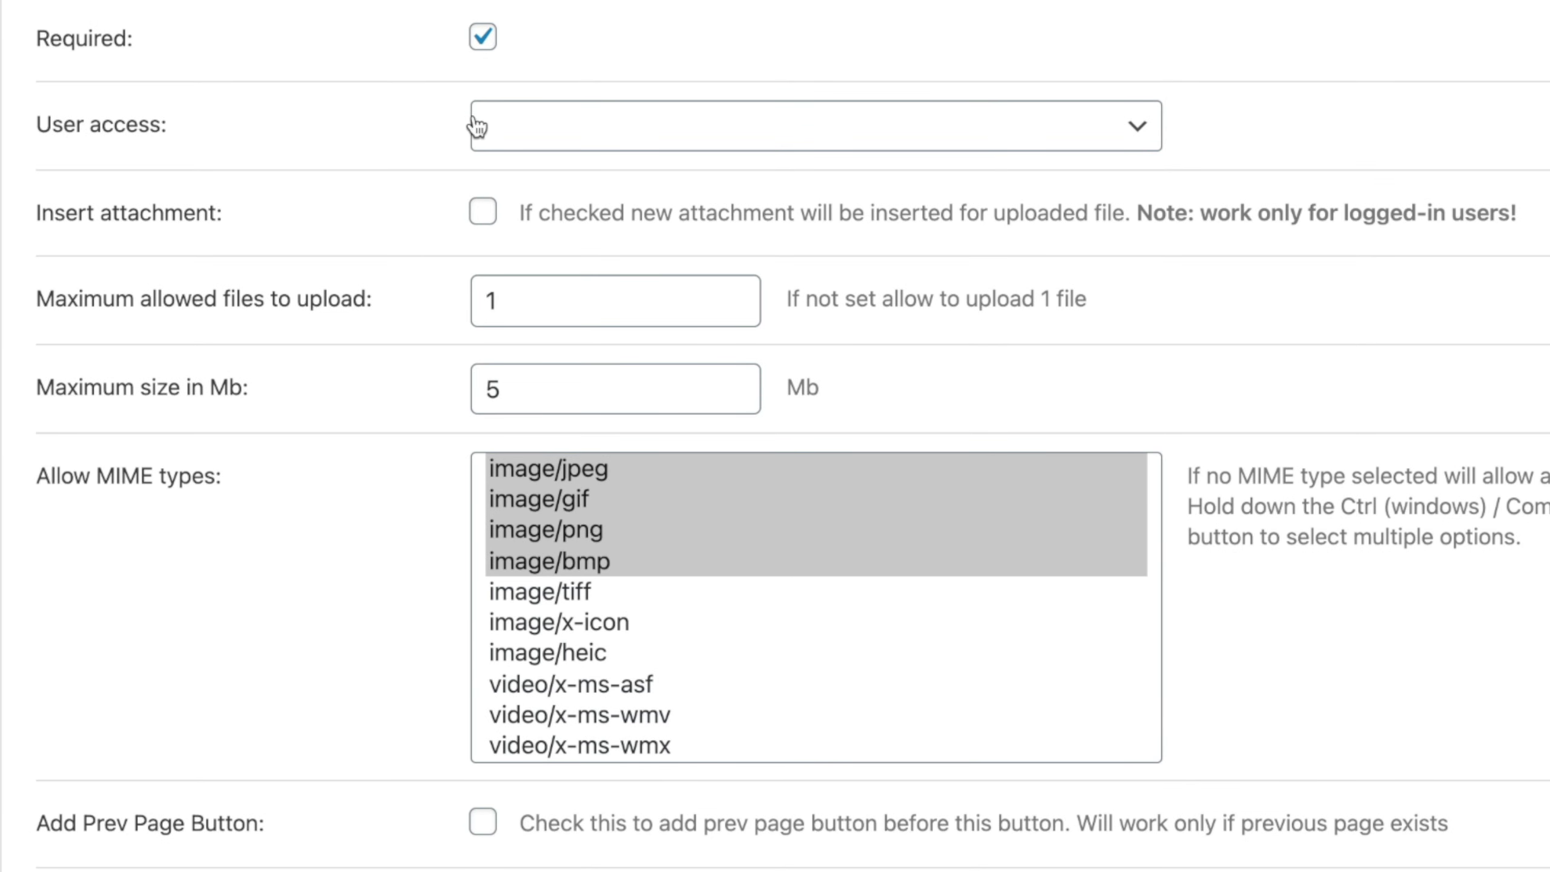
click(615, 131)
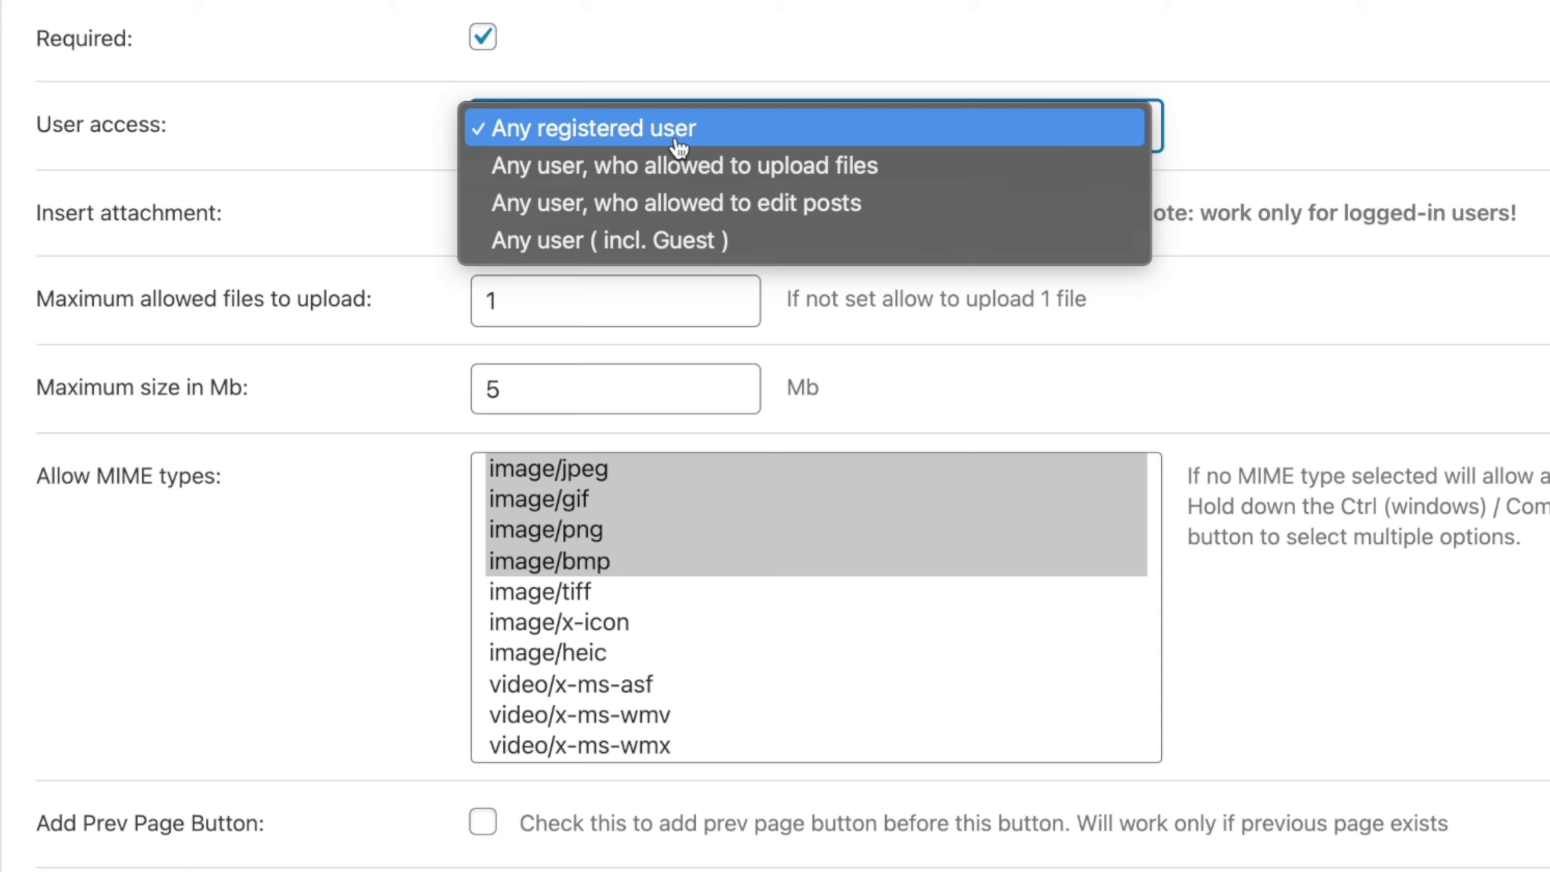
click(1333, 101)
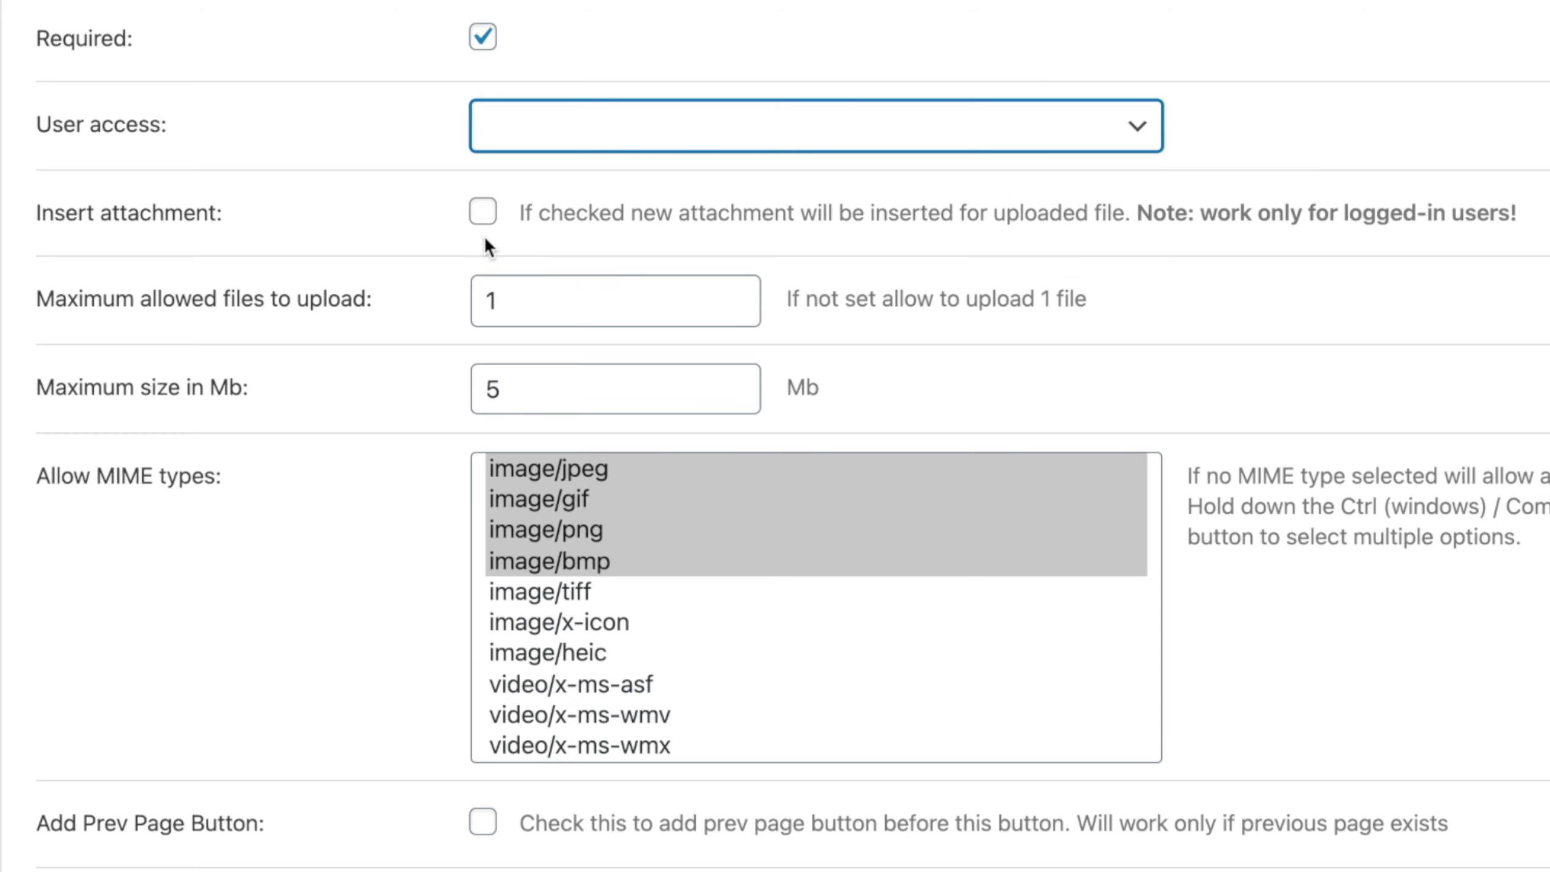
Step: Enable Insert attachment for the Featured Image field and set its field value to Attachment ID
click(483, 214)
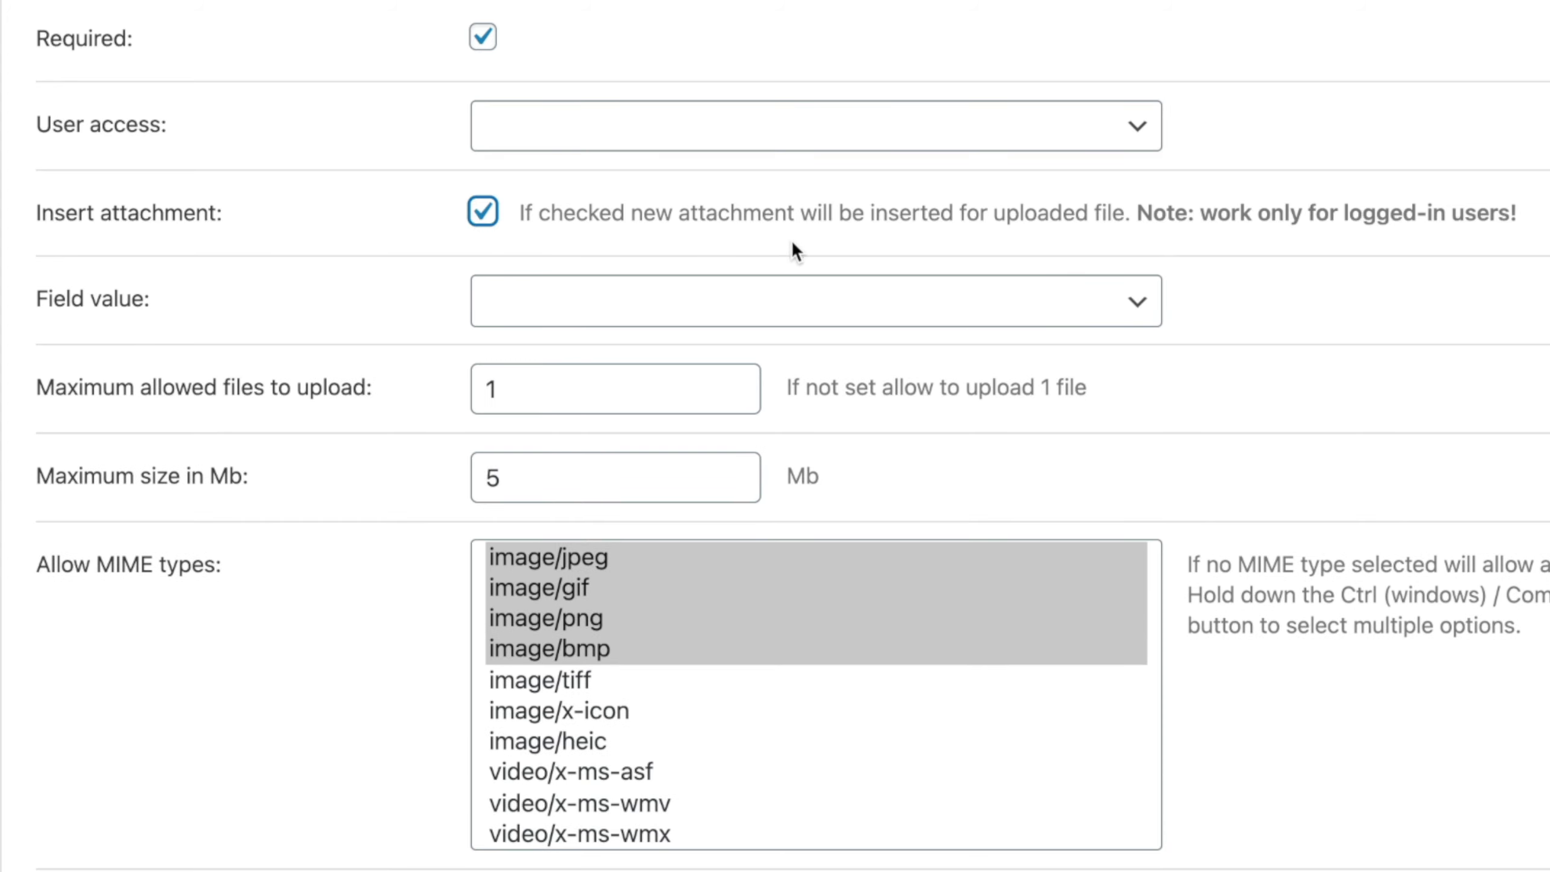
click(1129, 301)
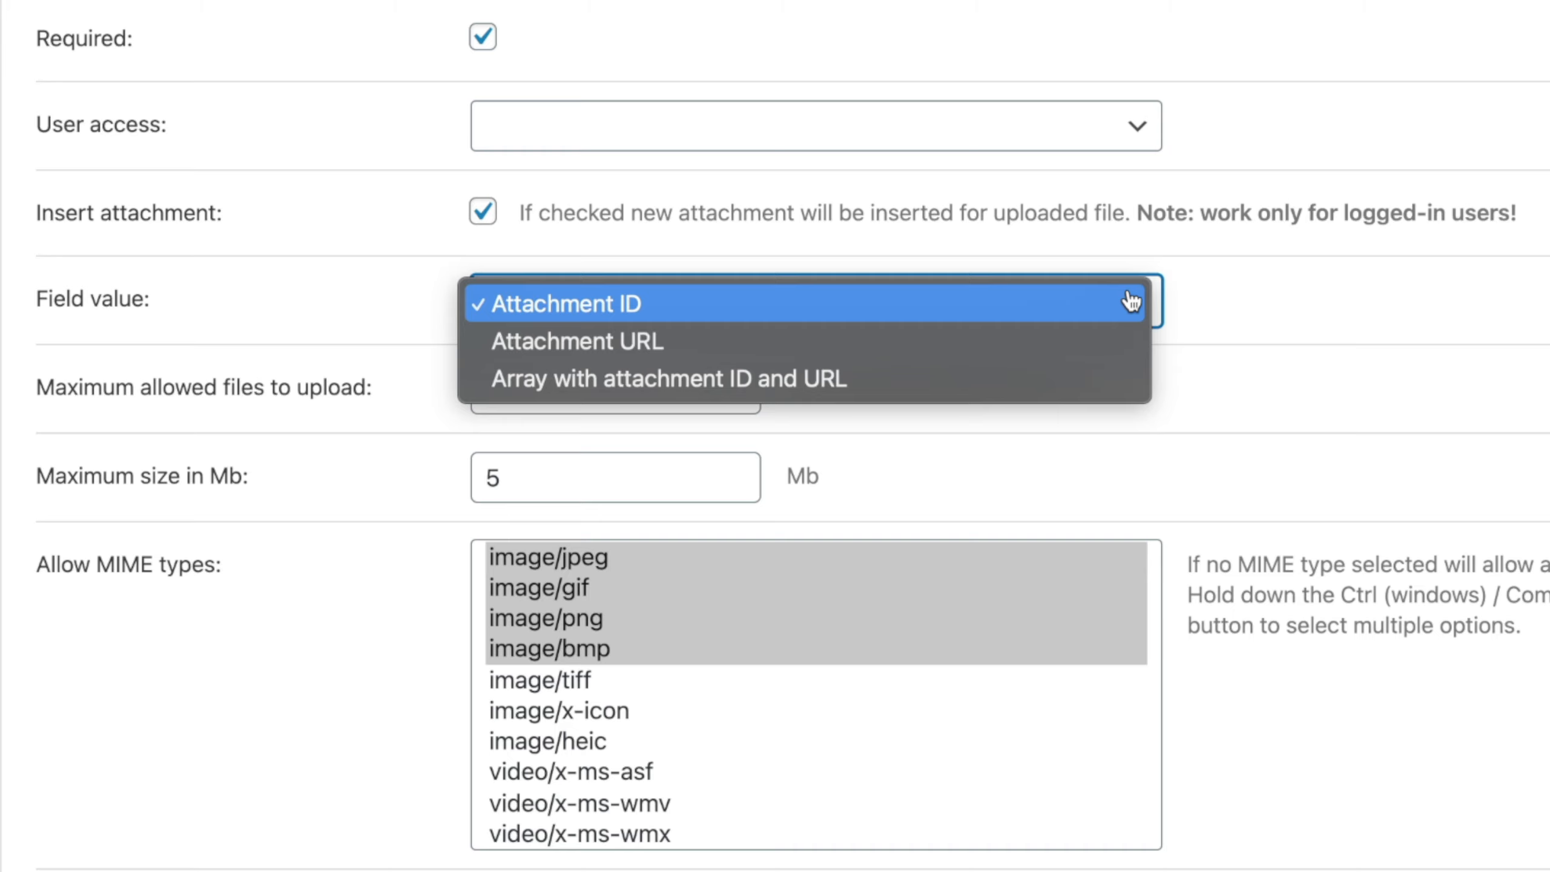
click(668, 304)
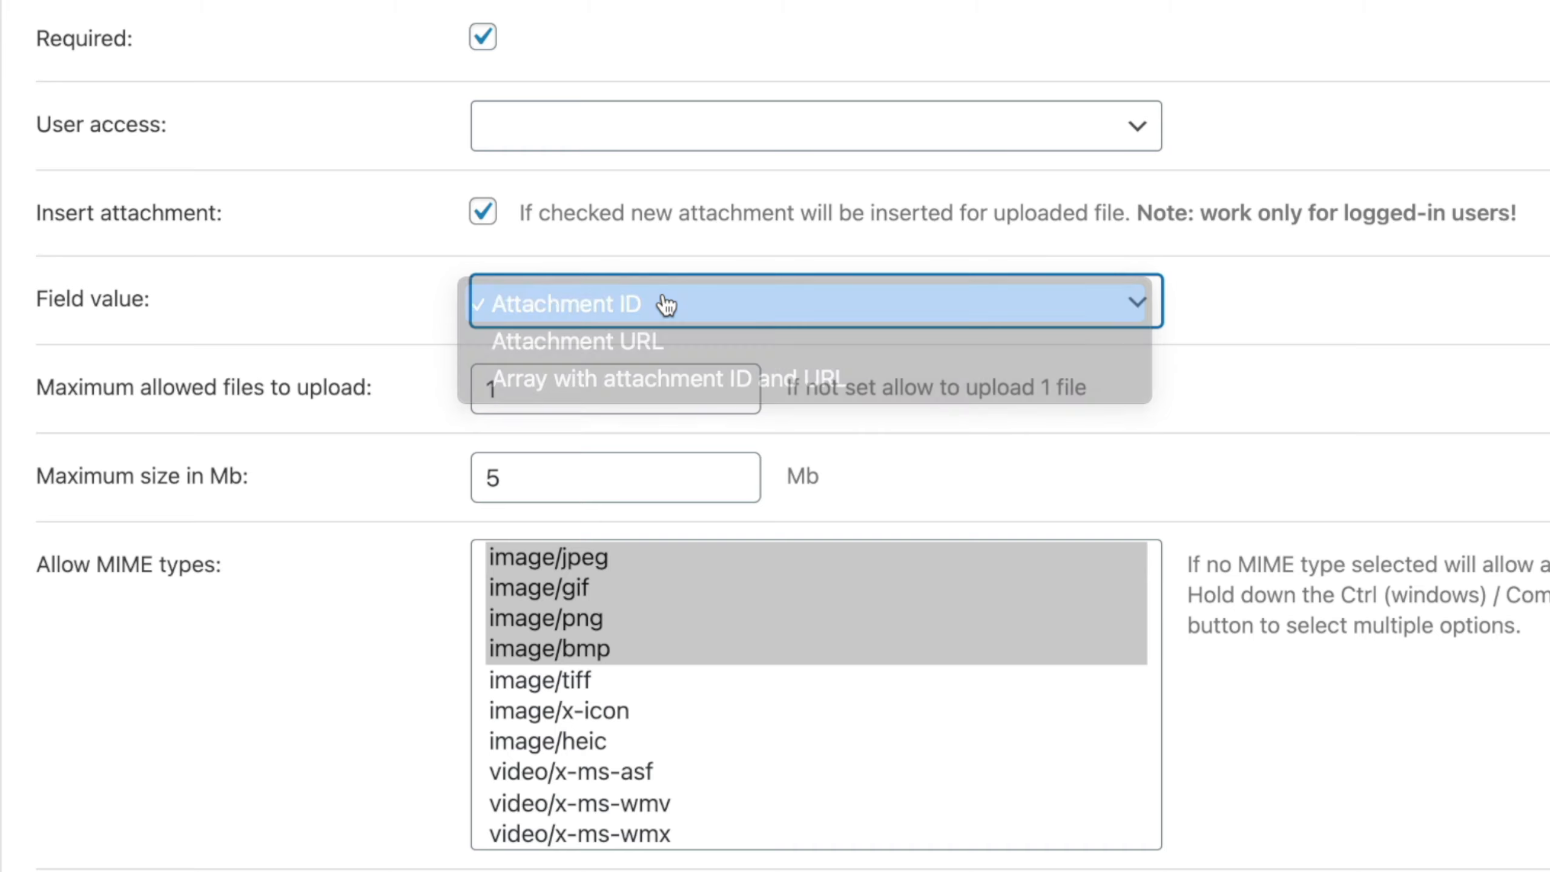
scroll(182, 696, up, 1)
scroll(183, 696, down, 1)
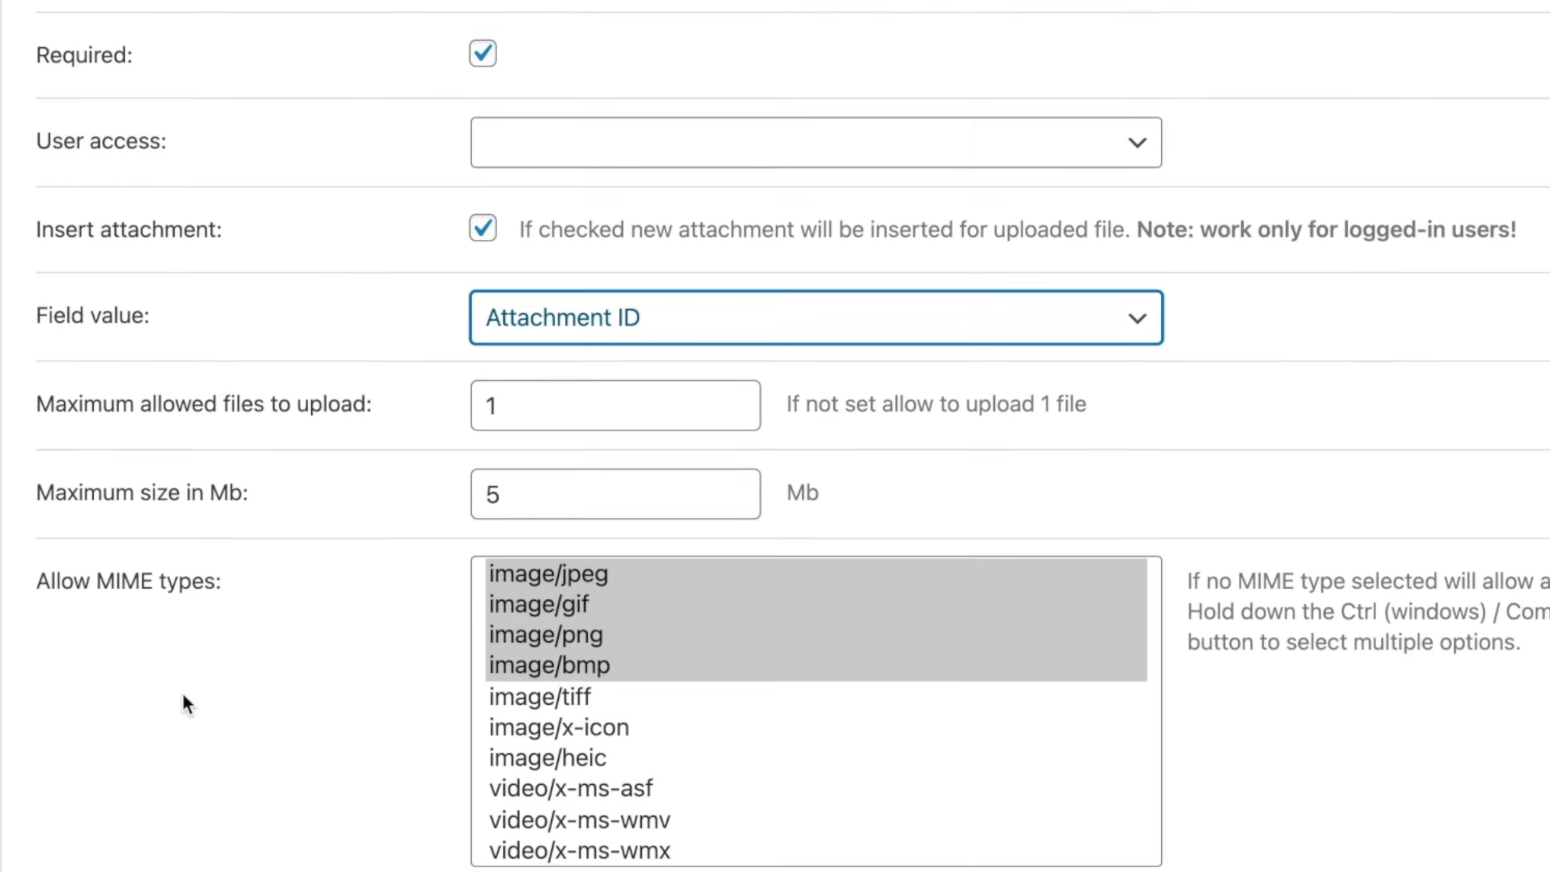
Step: Apply the configured settings of the Featured Image field and return to the form's field list
scroll(183, 696, up, 3)
scroll(183, 697, down, 2)
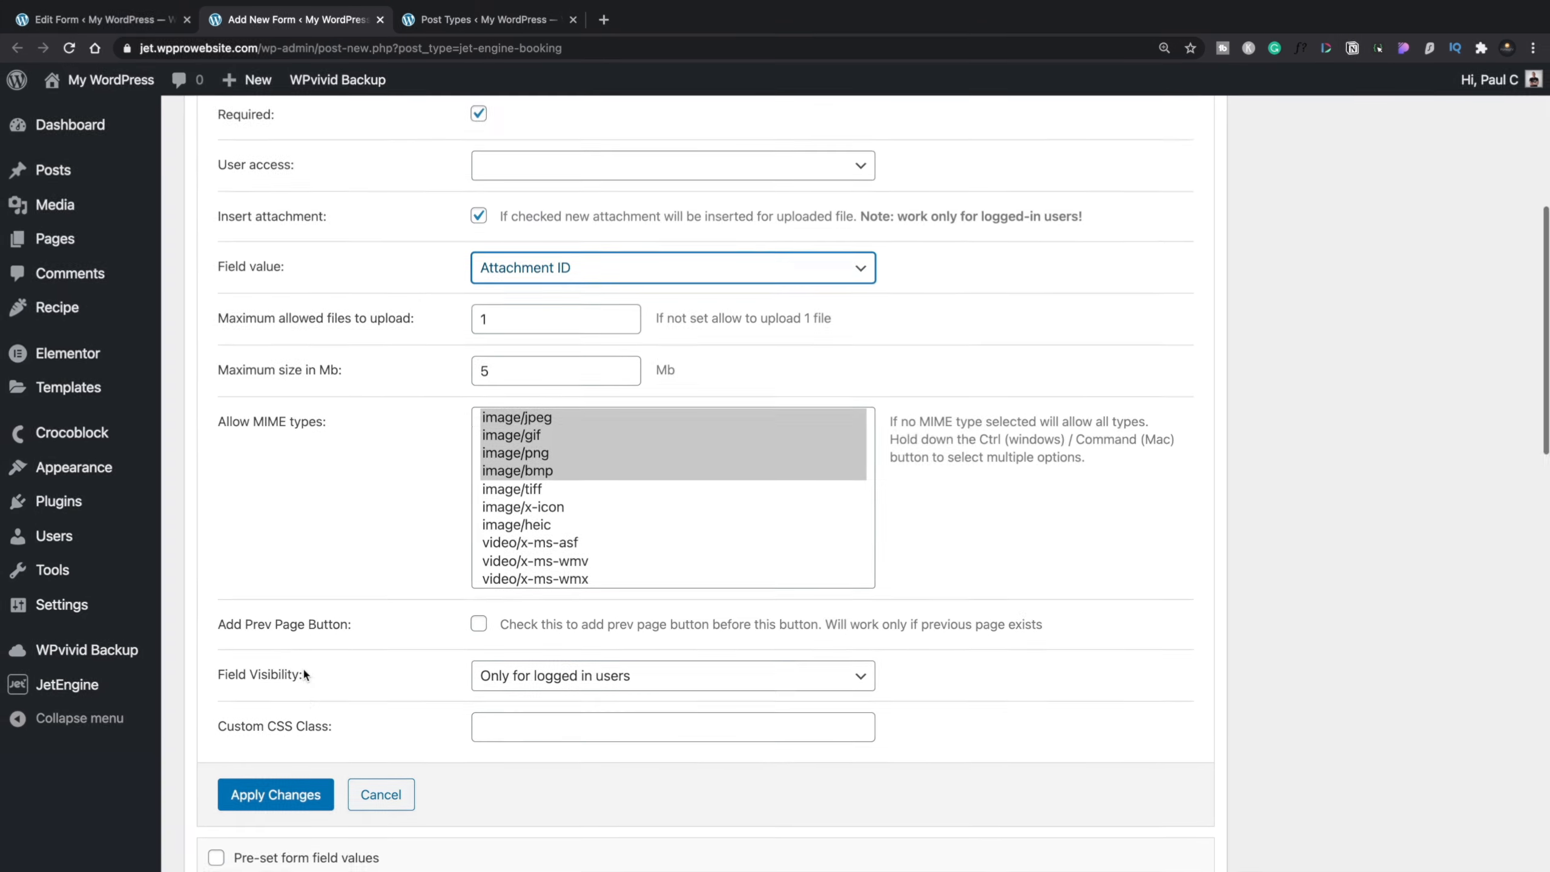
scroll(303, 666, down, 1)
click(287, 760)
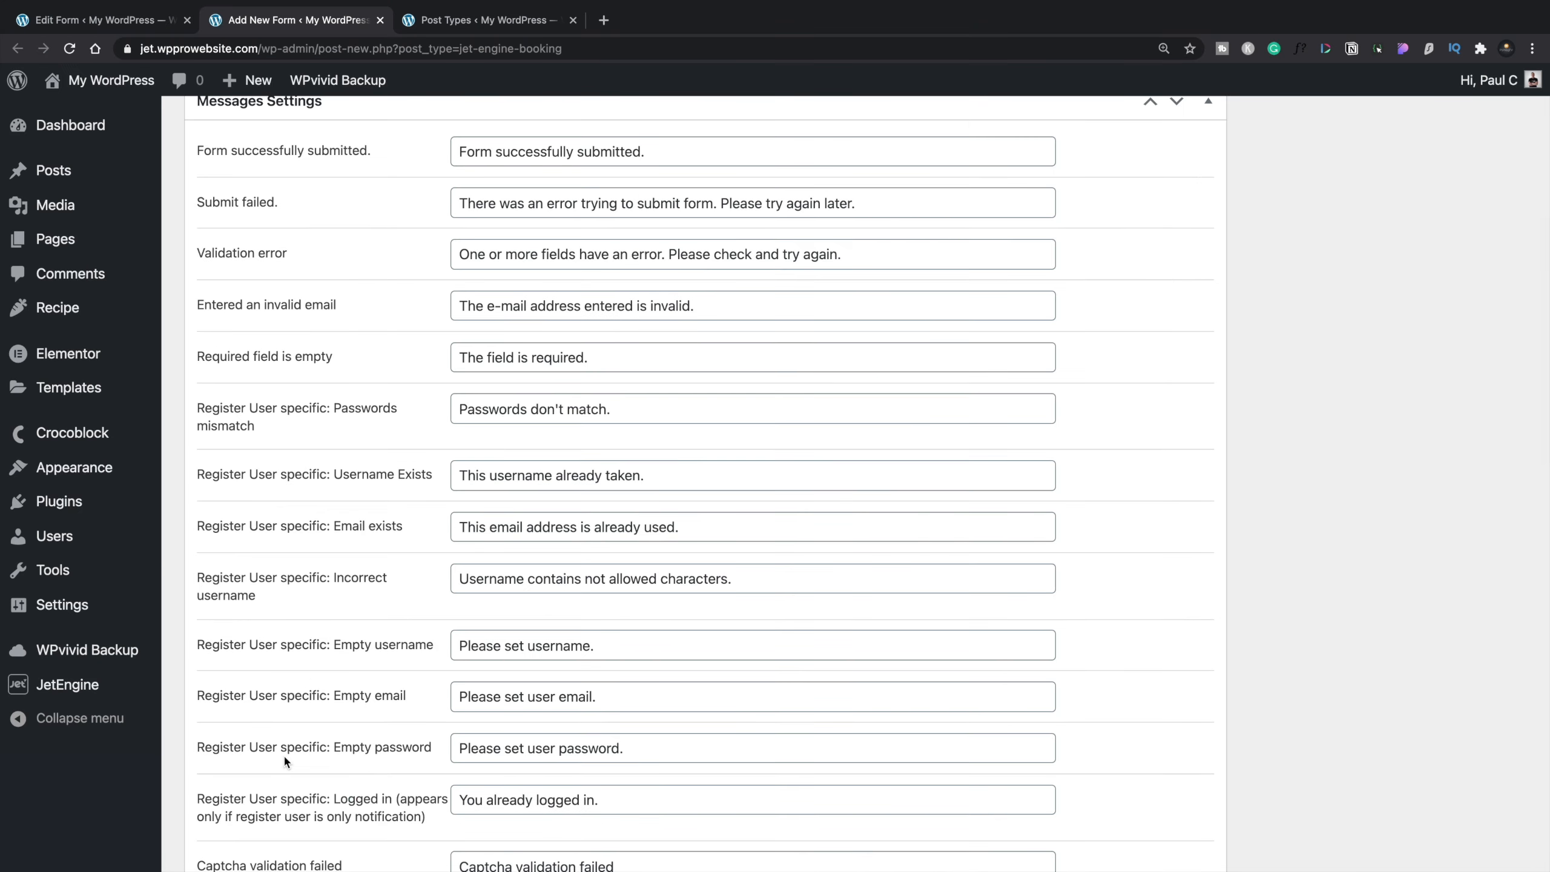
scroll(284, 759, up, 10)
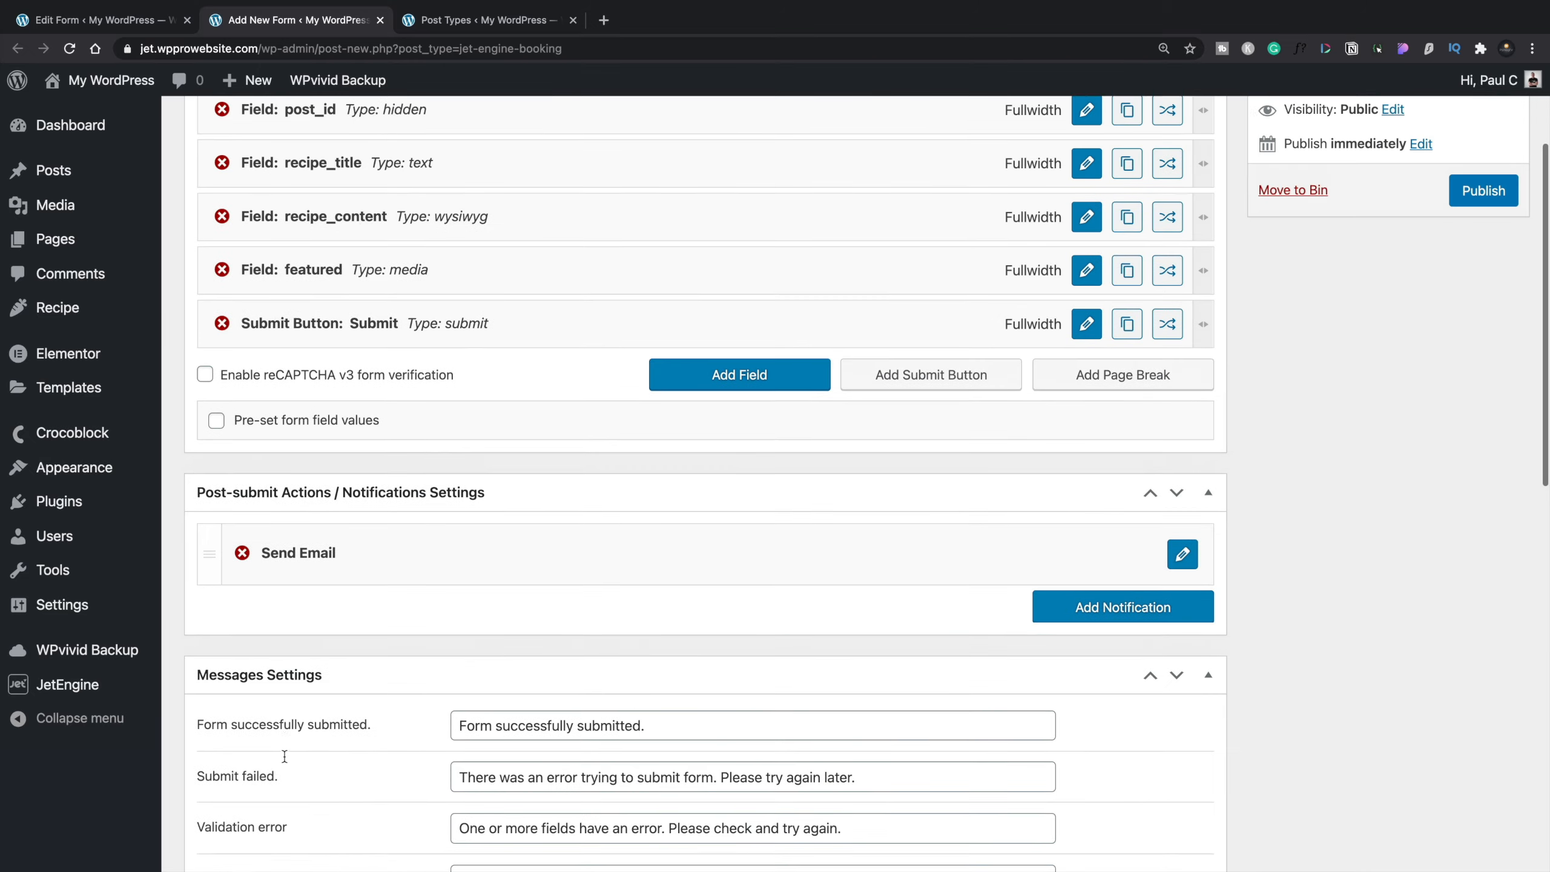
scroll(285, 759, up, 2)
scroll(285, 758, down, 2)
scroll(285, 759, up, 2)
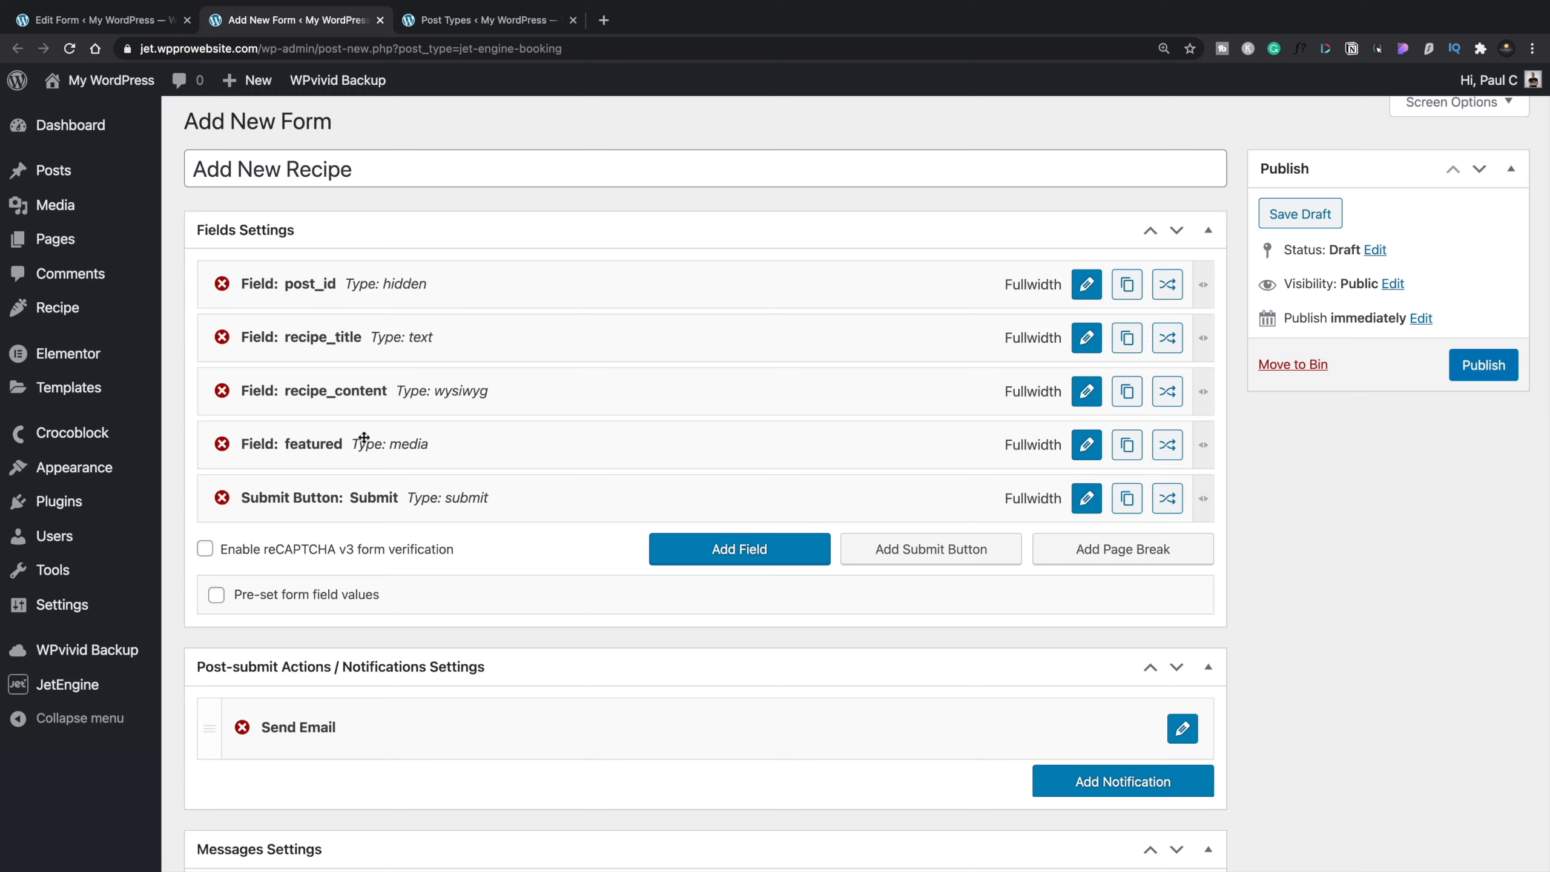
Step: Add a new text field, place it between the featured field and the Submit button, and open its settings
click(770, 555)
drag(501, 554, 495, 498)
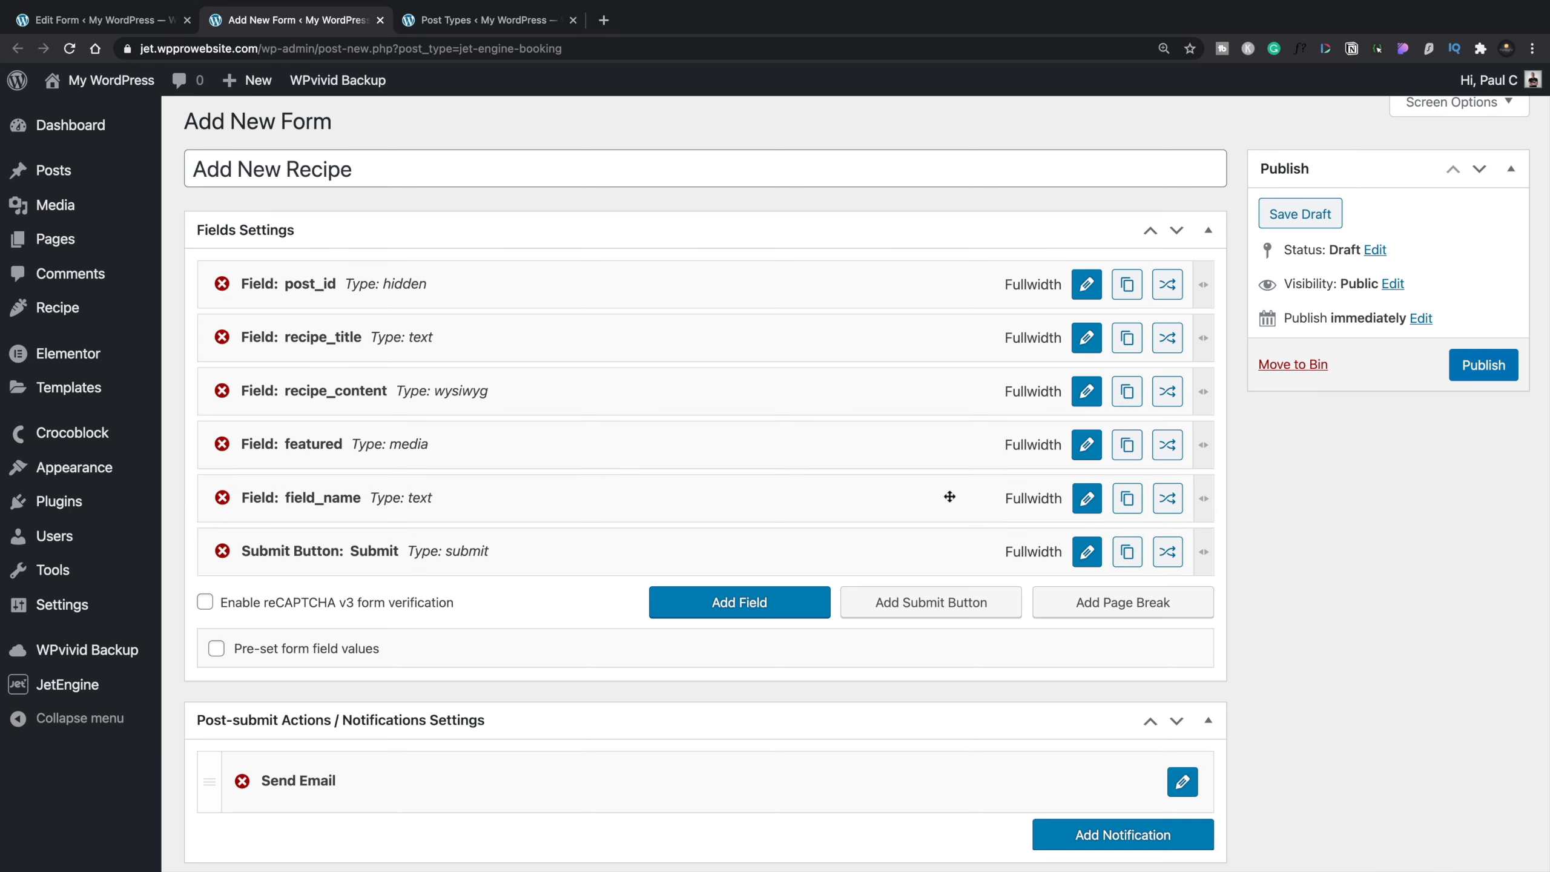
click(1087, 498)
scroll(833, 604, down, 3)
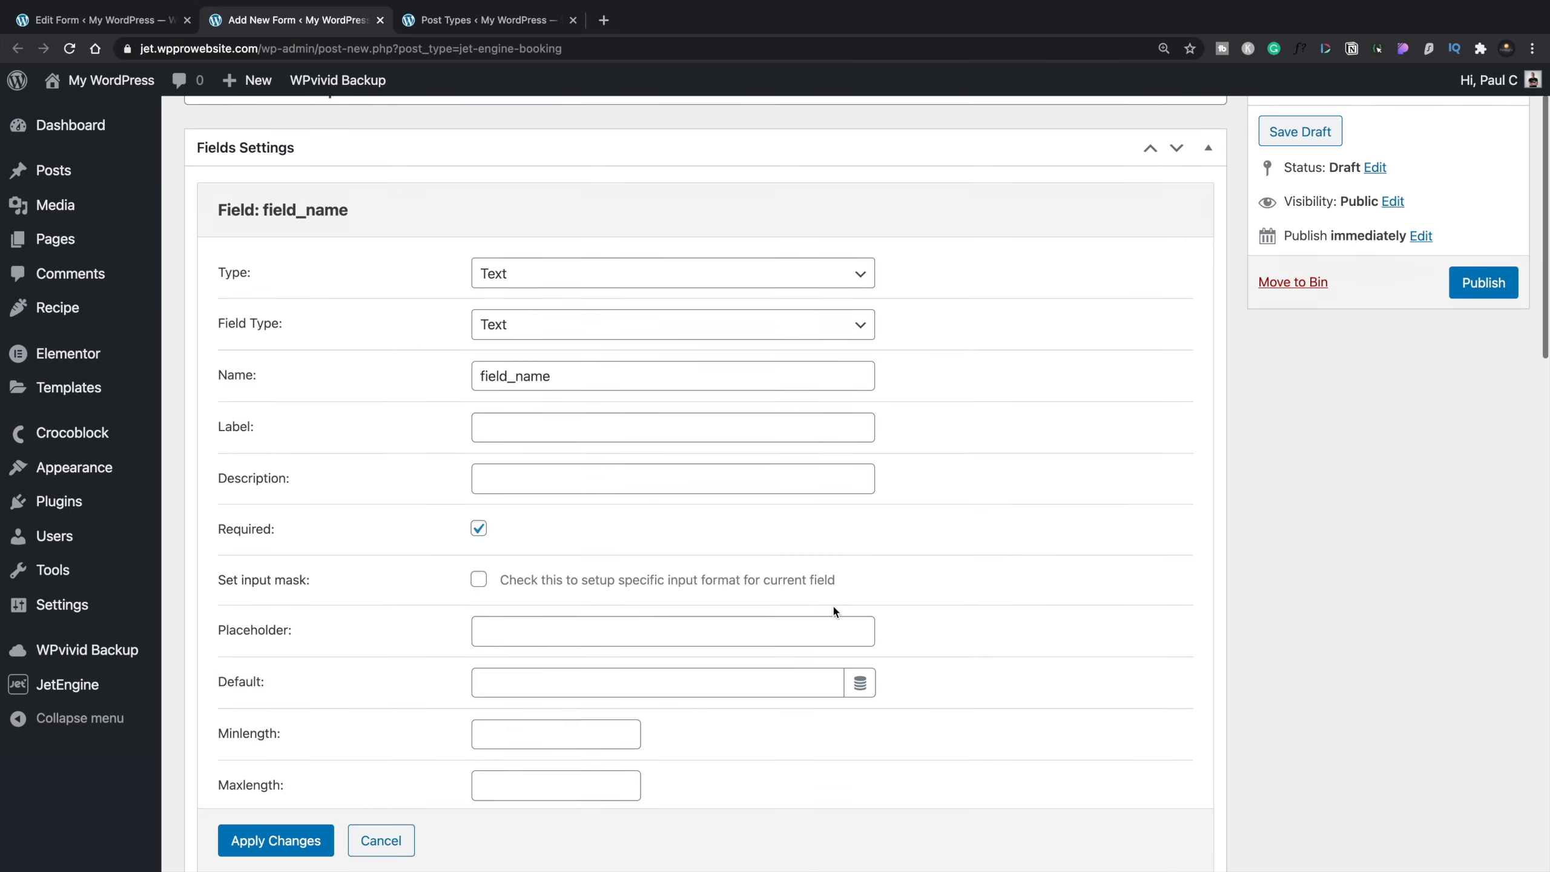
scroll(833, 606, up, 1)
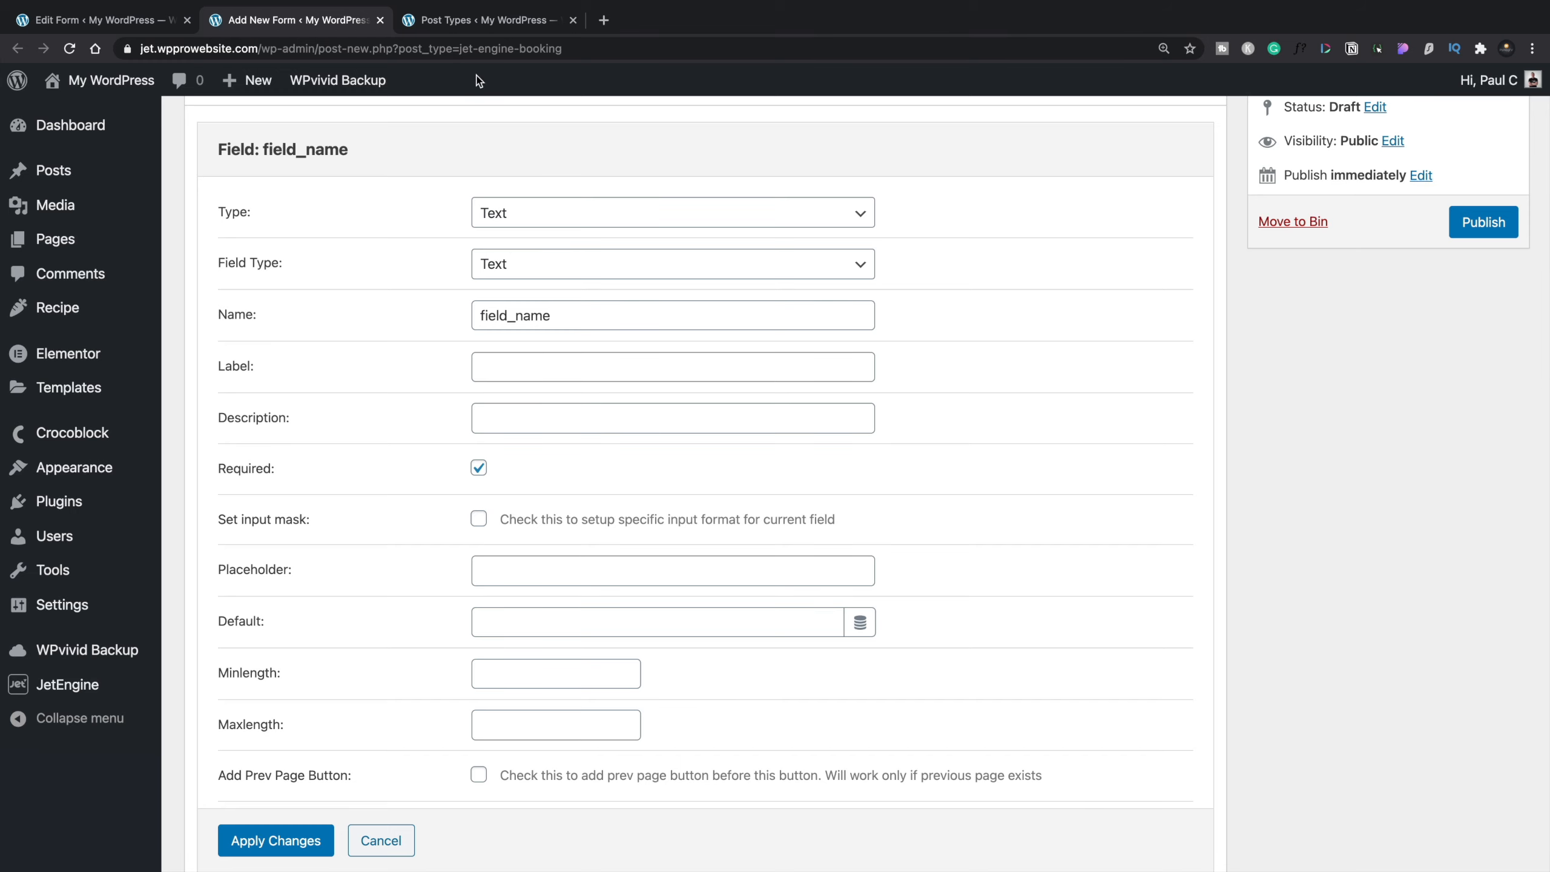
Step: Name the new field preparation-time, copying the Name/ID from the Preparation Time meta field of the Recipe post type
click(481, 22)
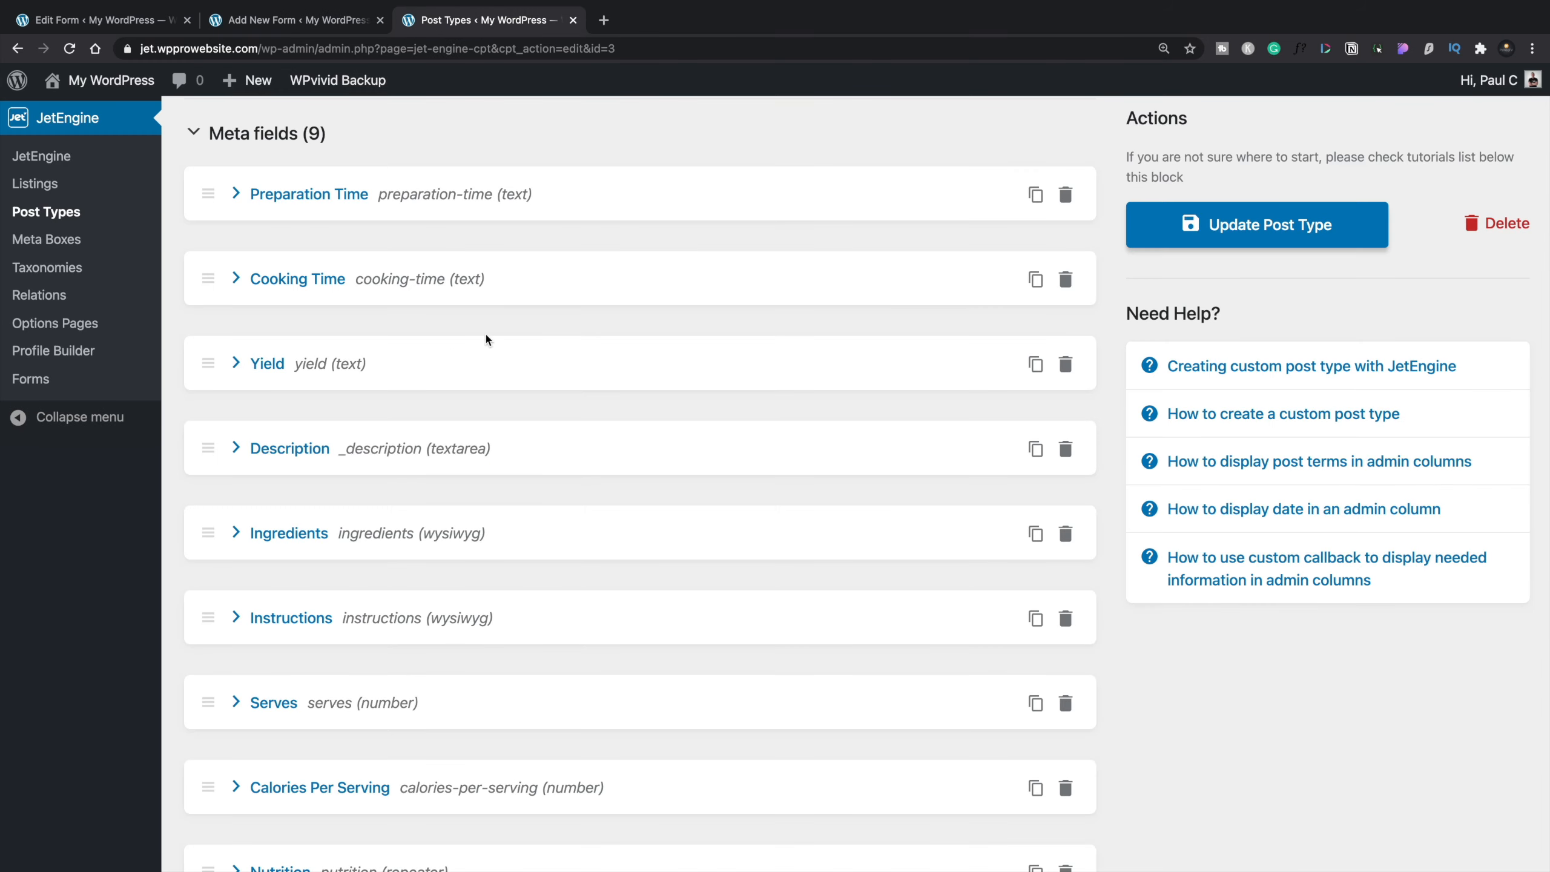
scroll(486, 333, up, 1)
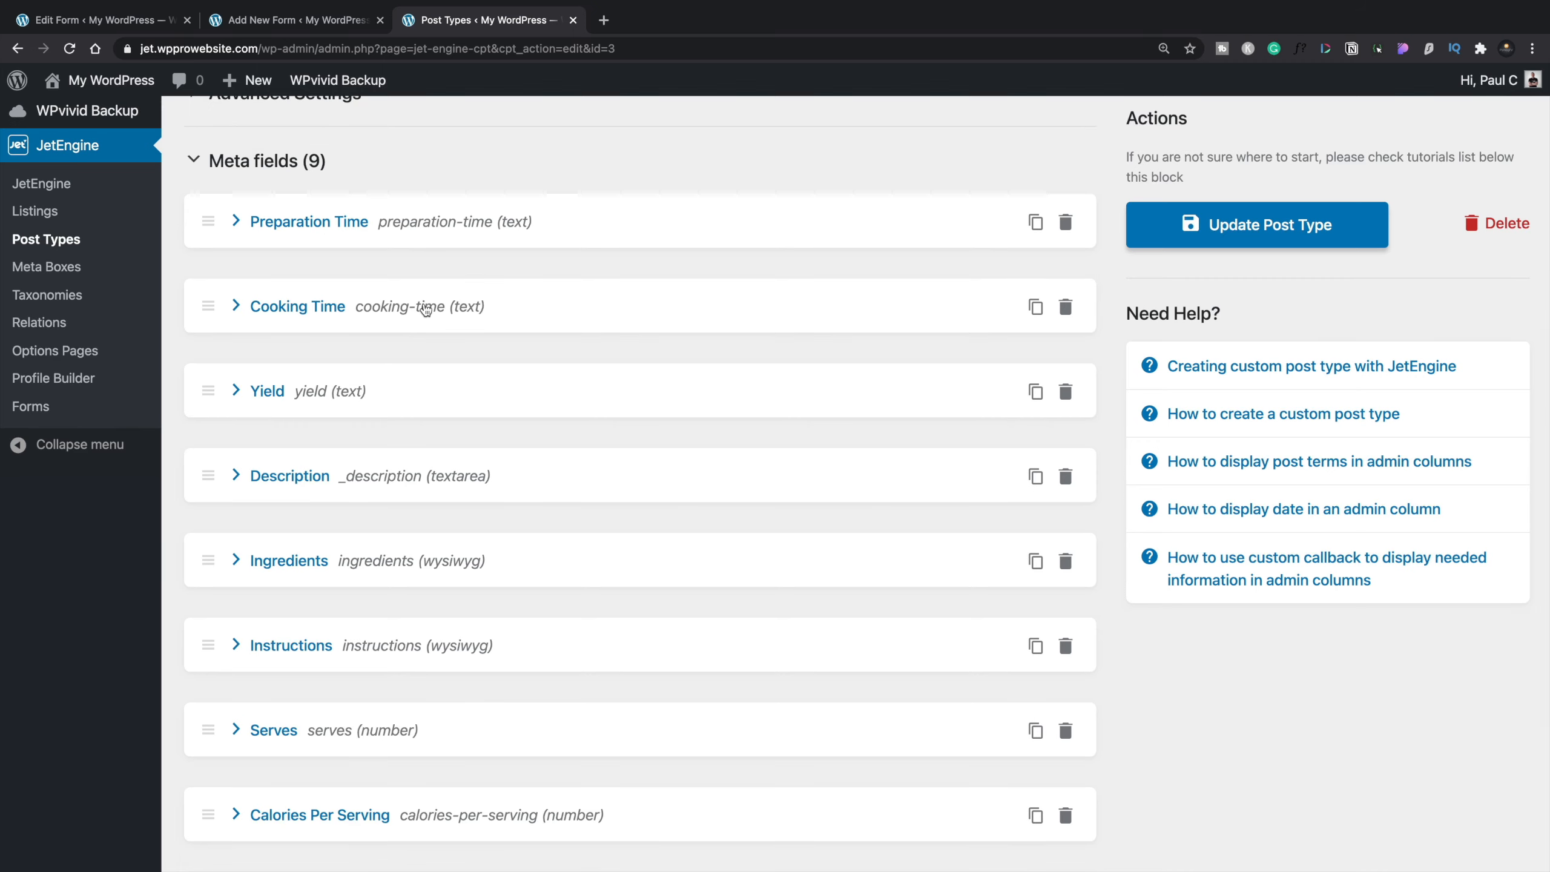
click(399, 226)
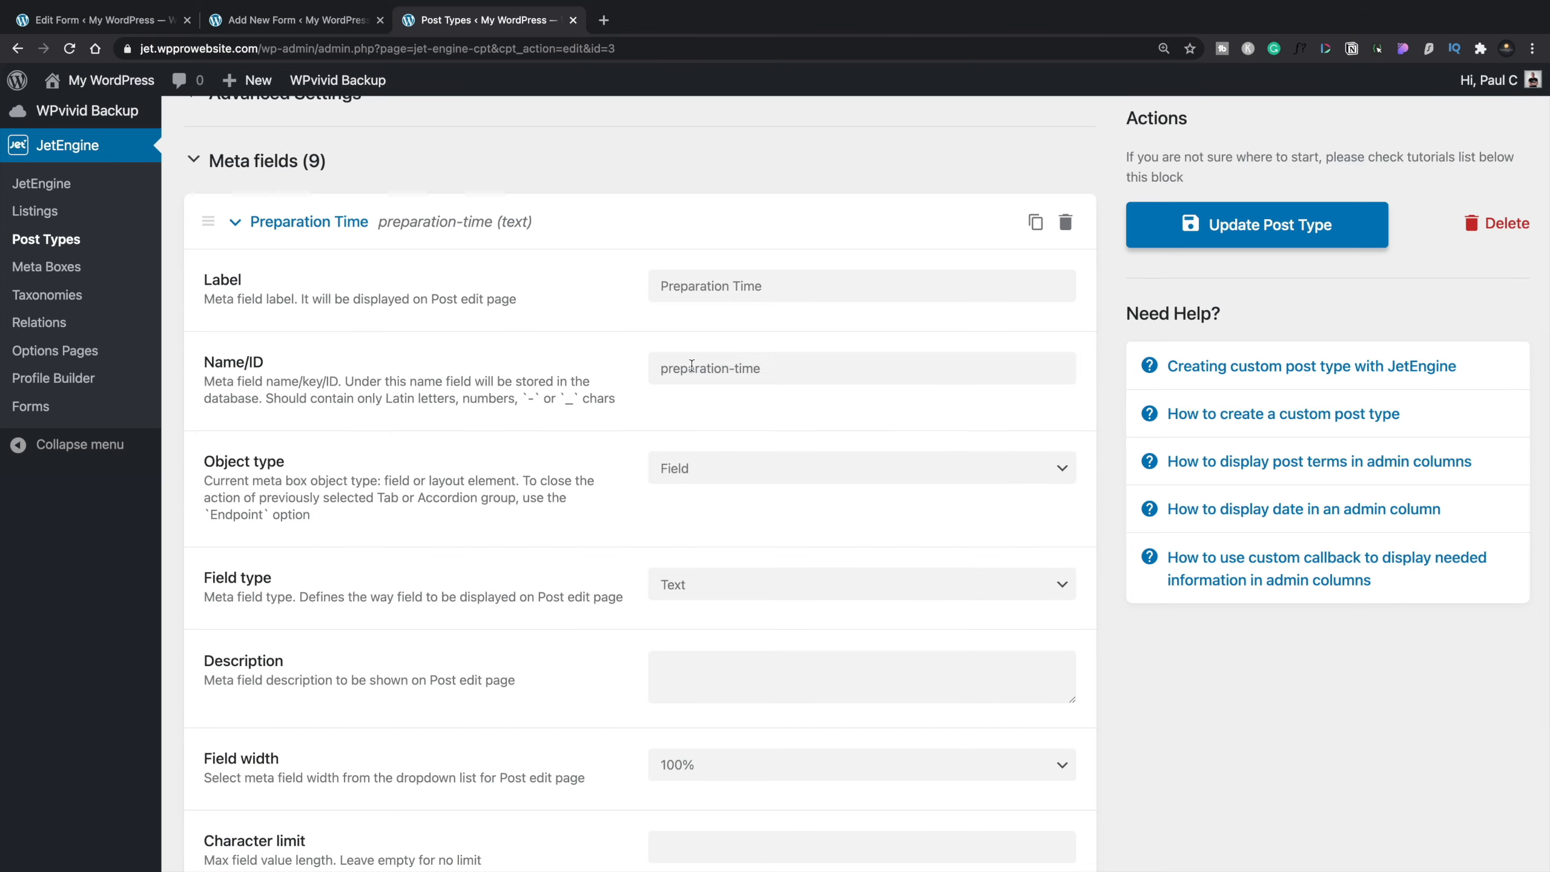
drag(770, 371, 660, 373)
key(ctrl+c)
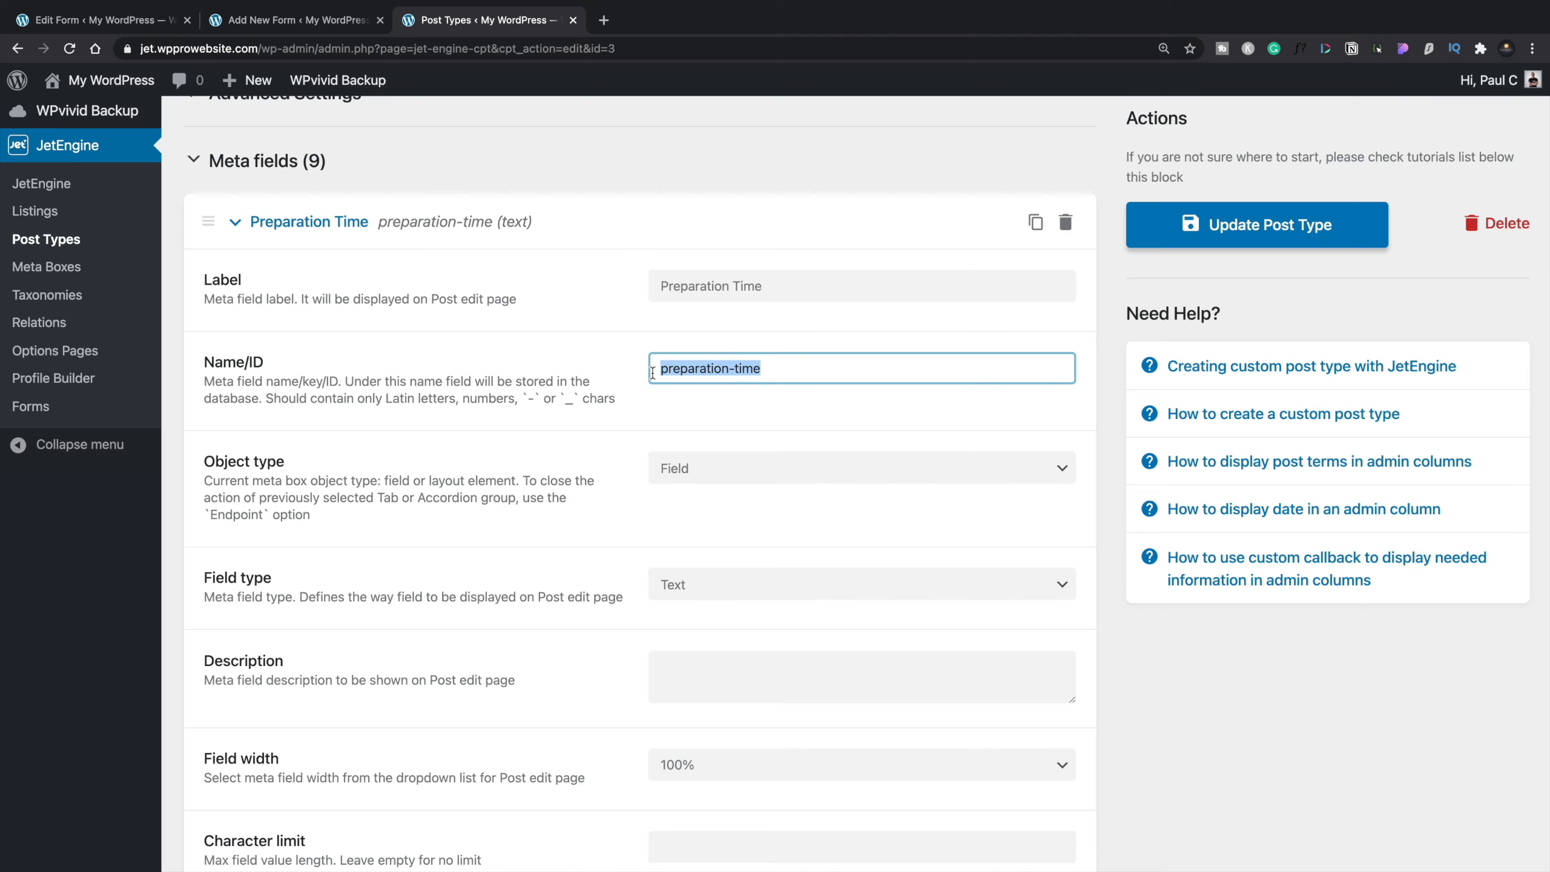
click(299, 19)
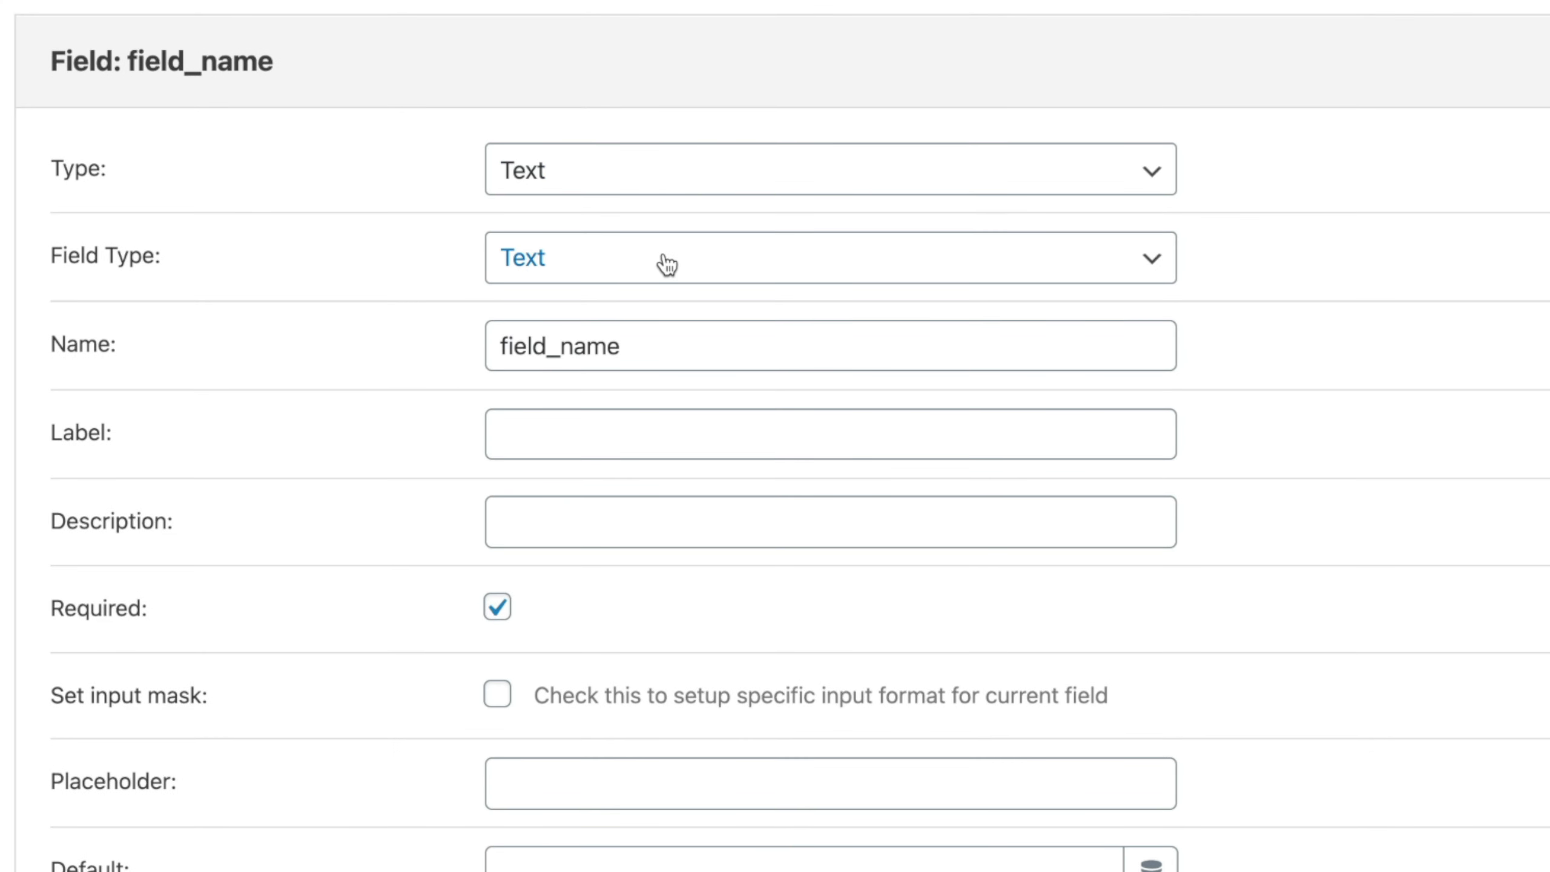
drag(646, 340, 470, 349)
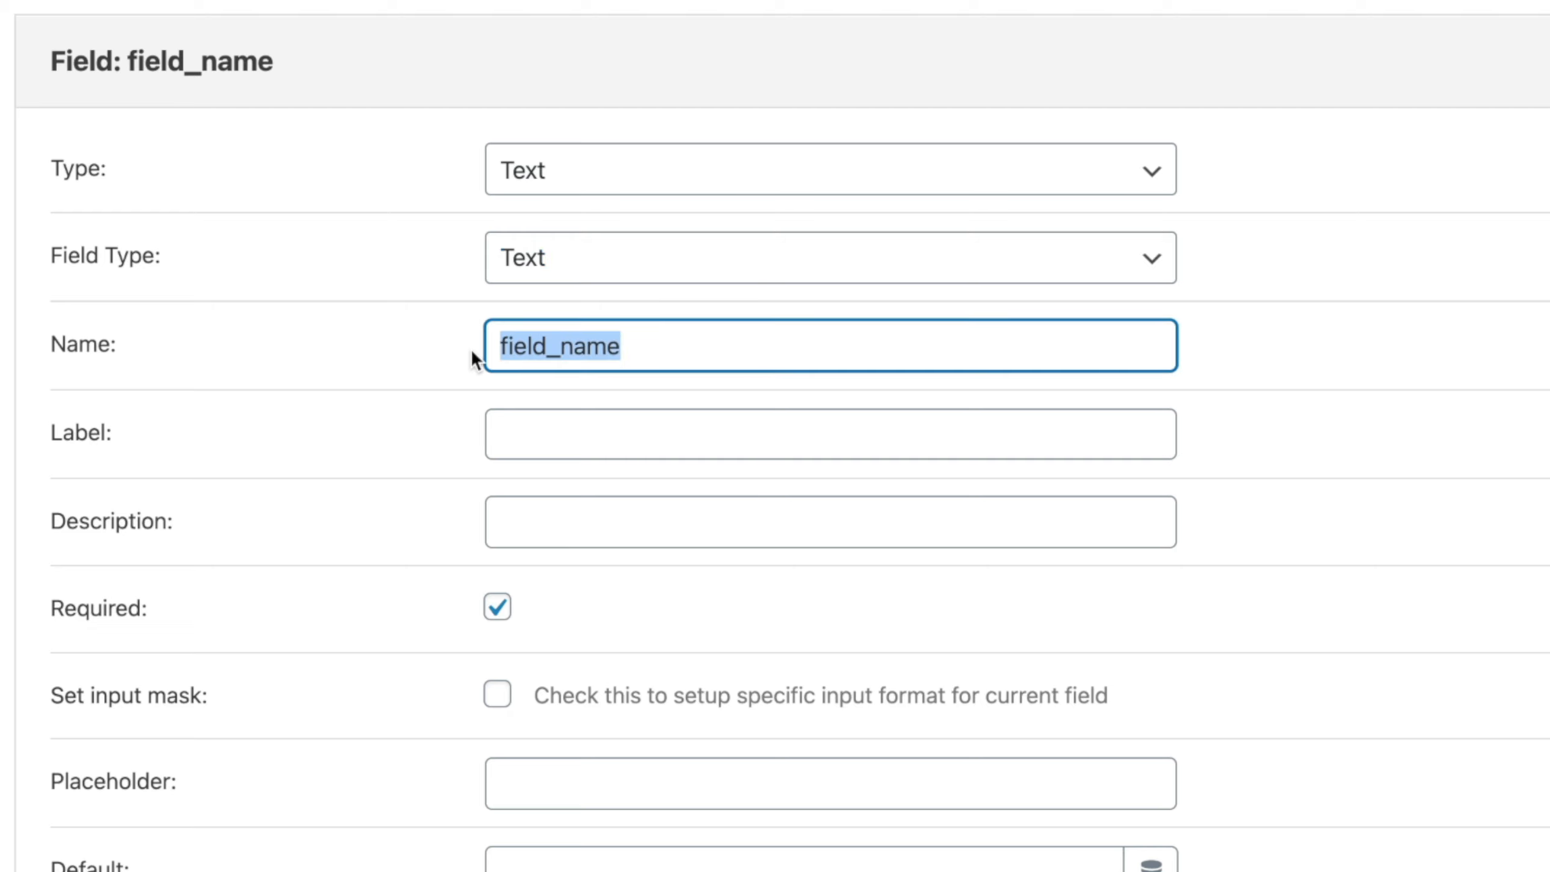
key(ctrl+v)
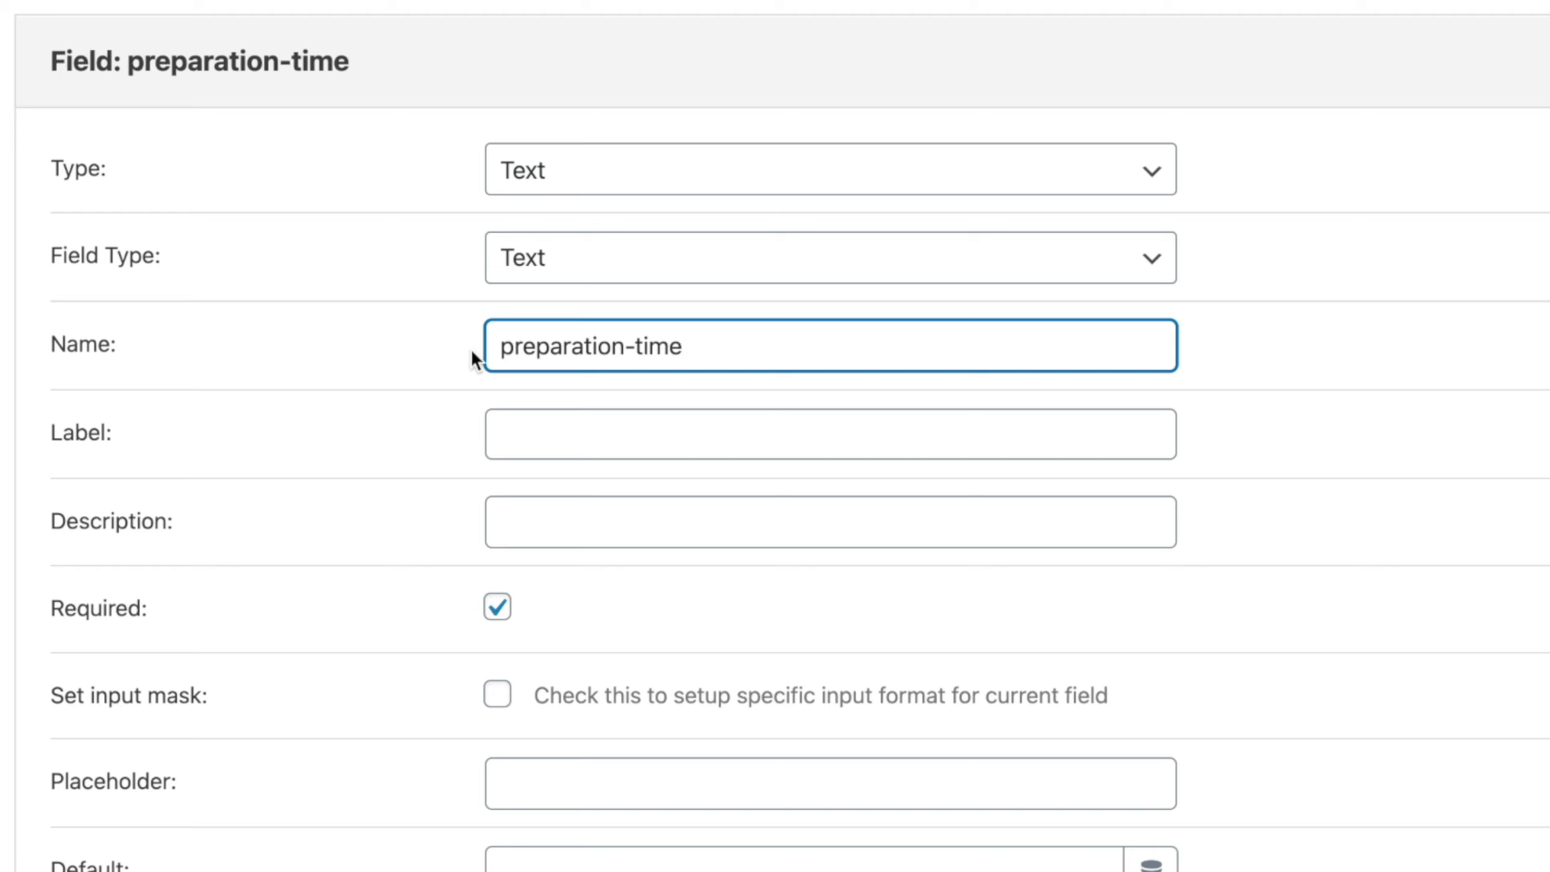
Step: Label the preparation-time field "Preparation Time" and make it optional
click(554, 434)
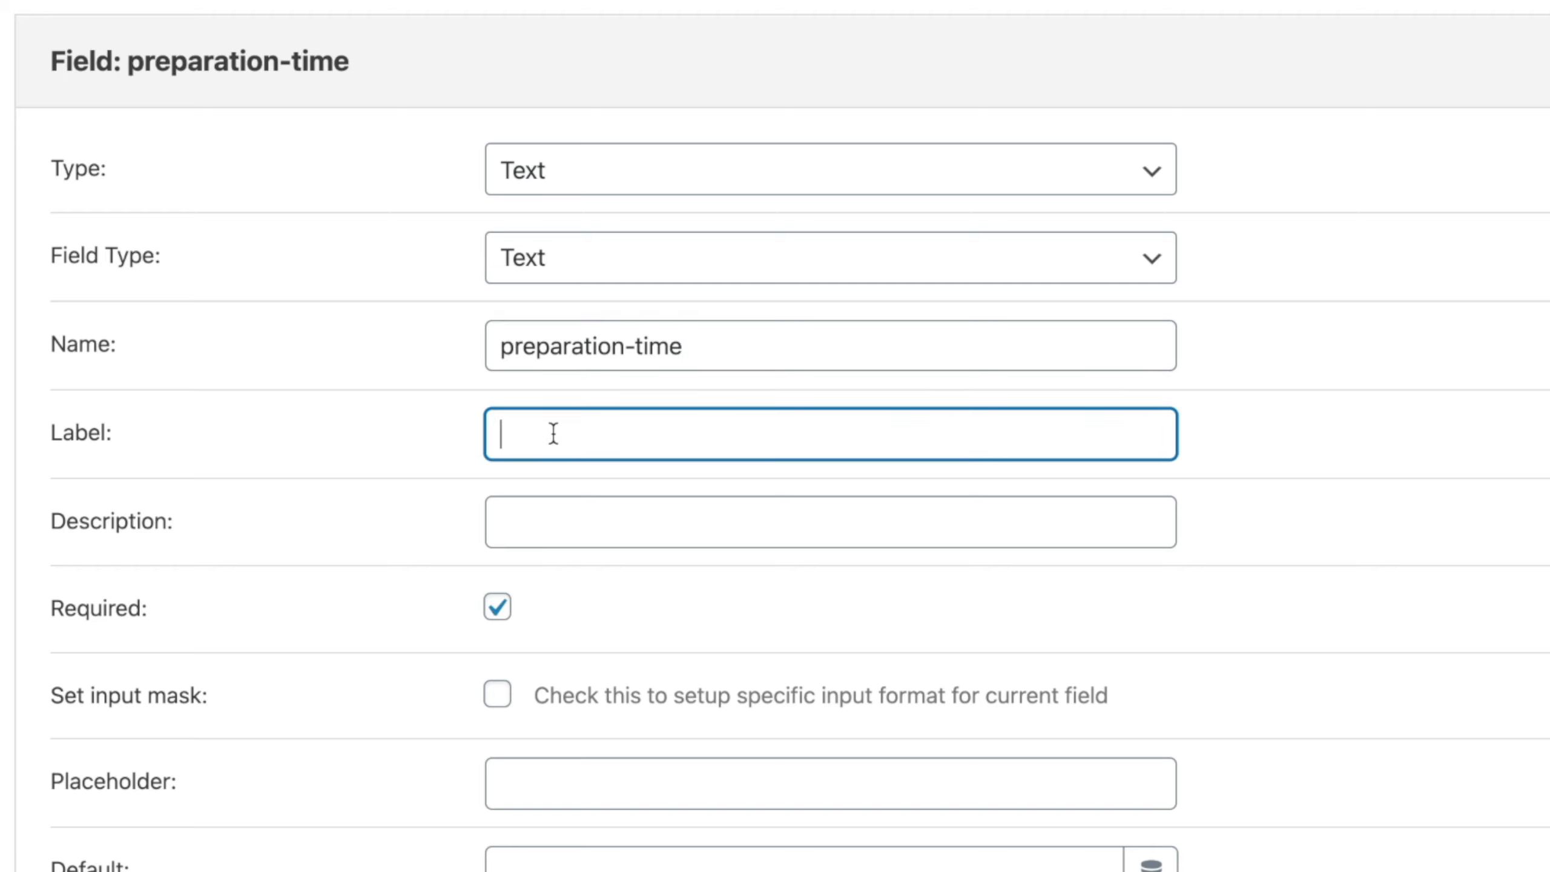
text(Preparation Time)
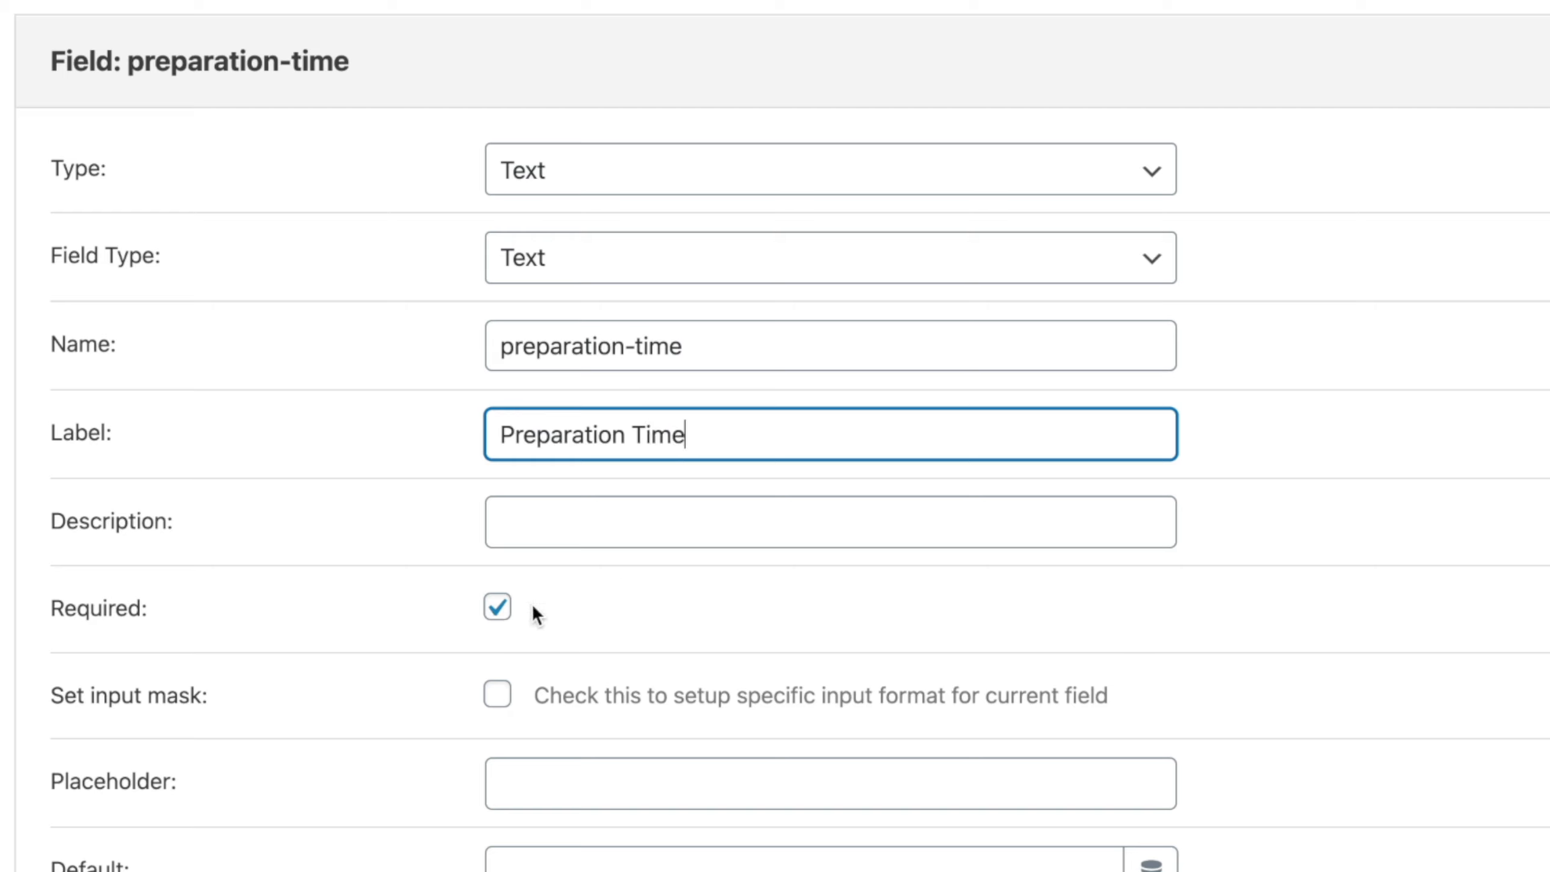
click(498, 608)
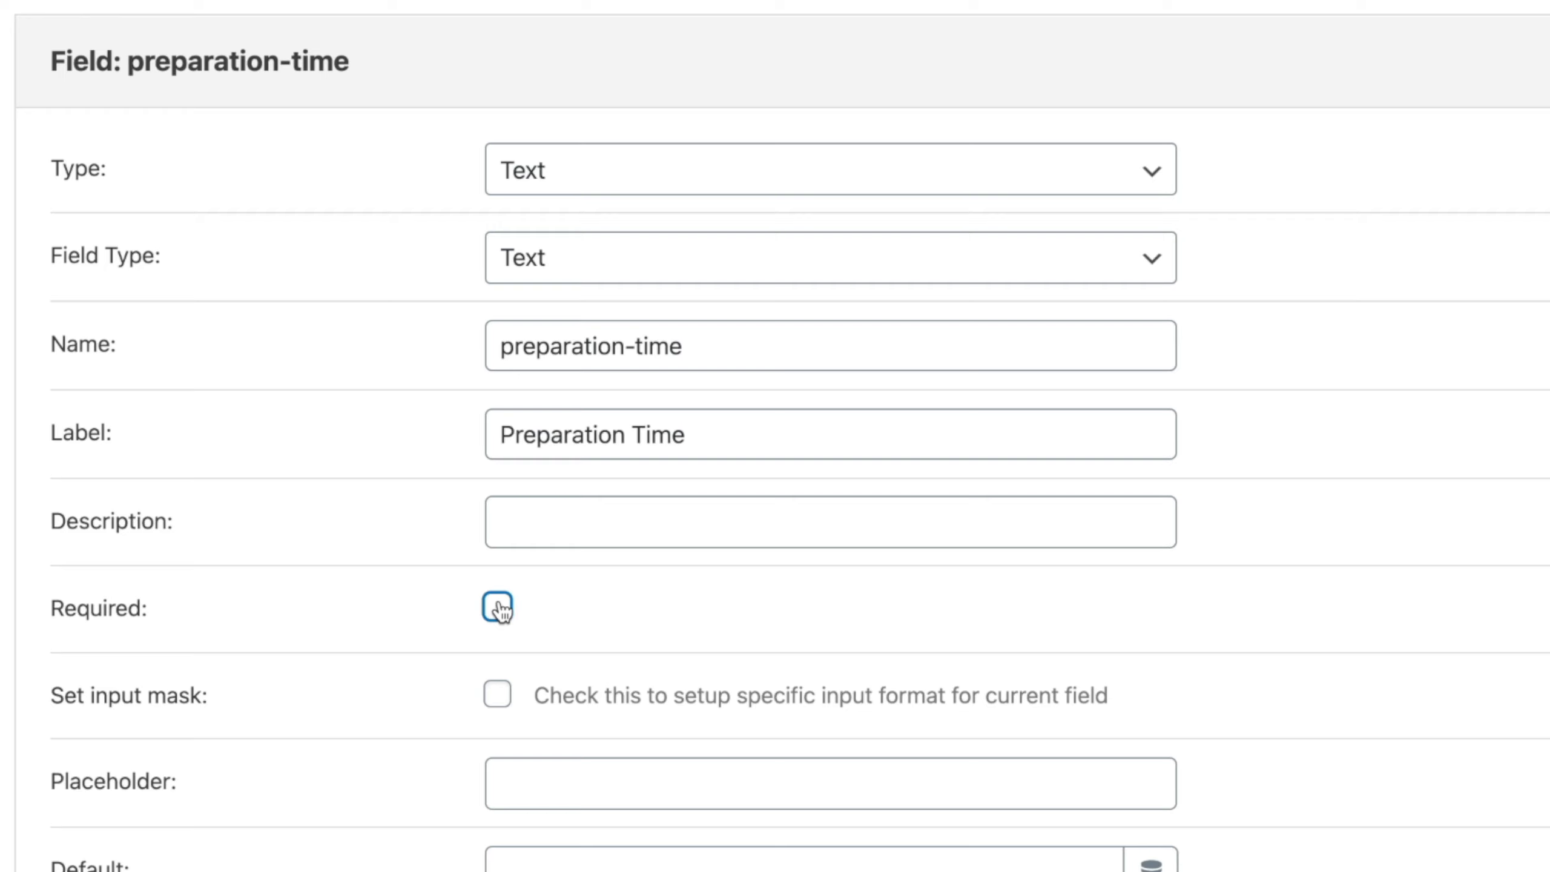
Step: Set the preparation-time field's visibility to Only for logged in users and apply the field's changes
scroll(428, 800, down, 3)
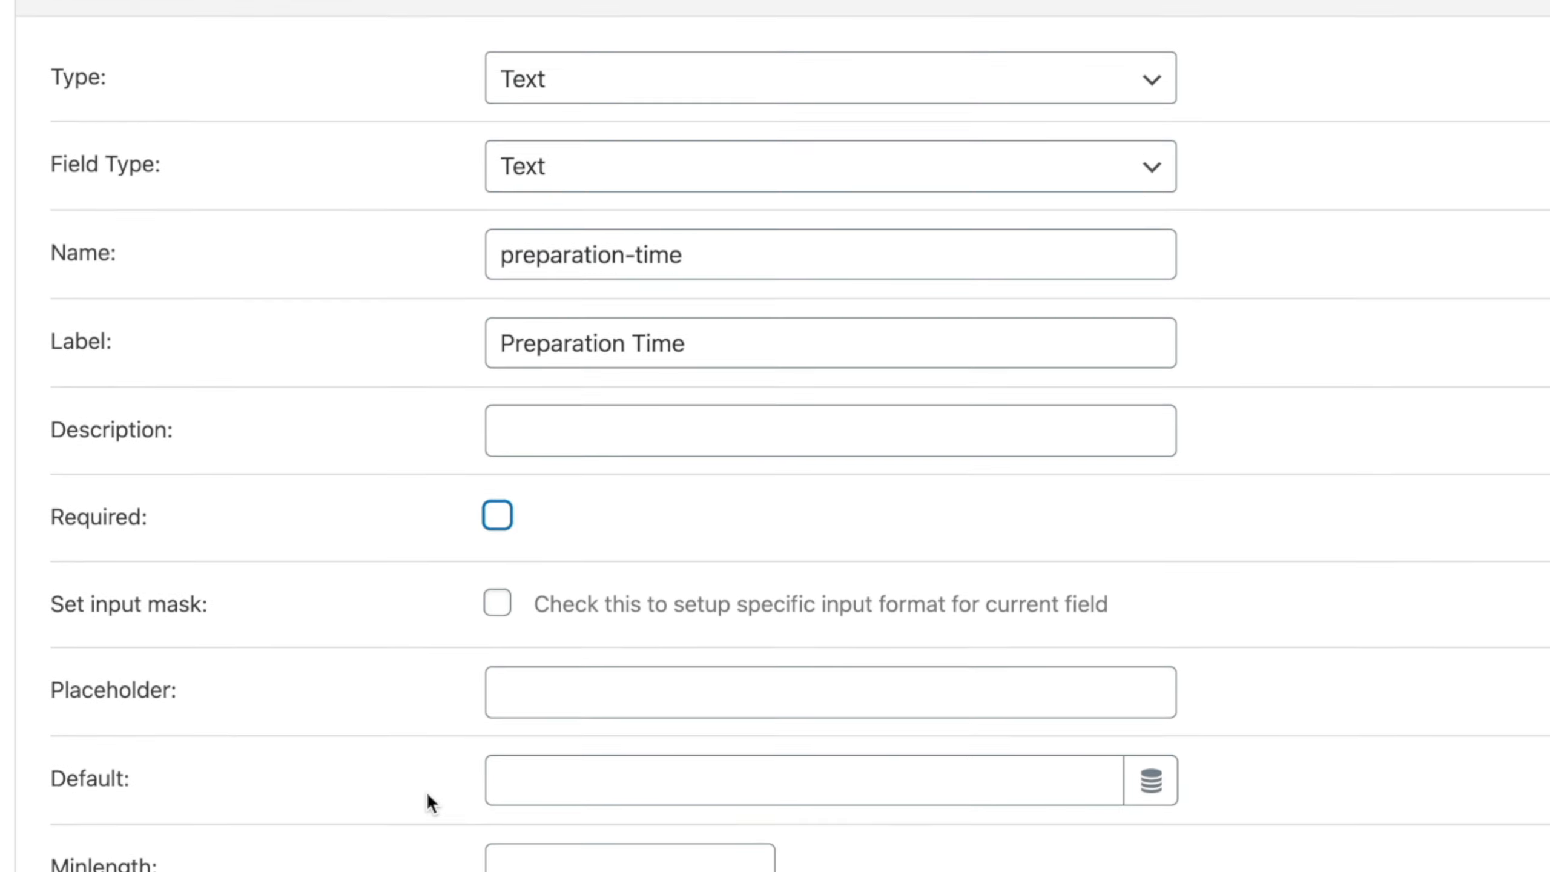
scroll(426, 793, down, 3)
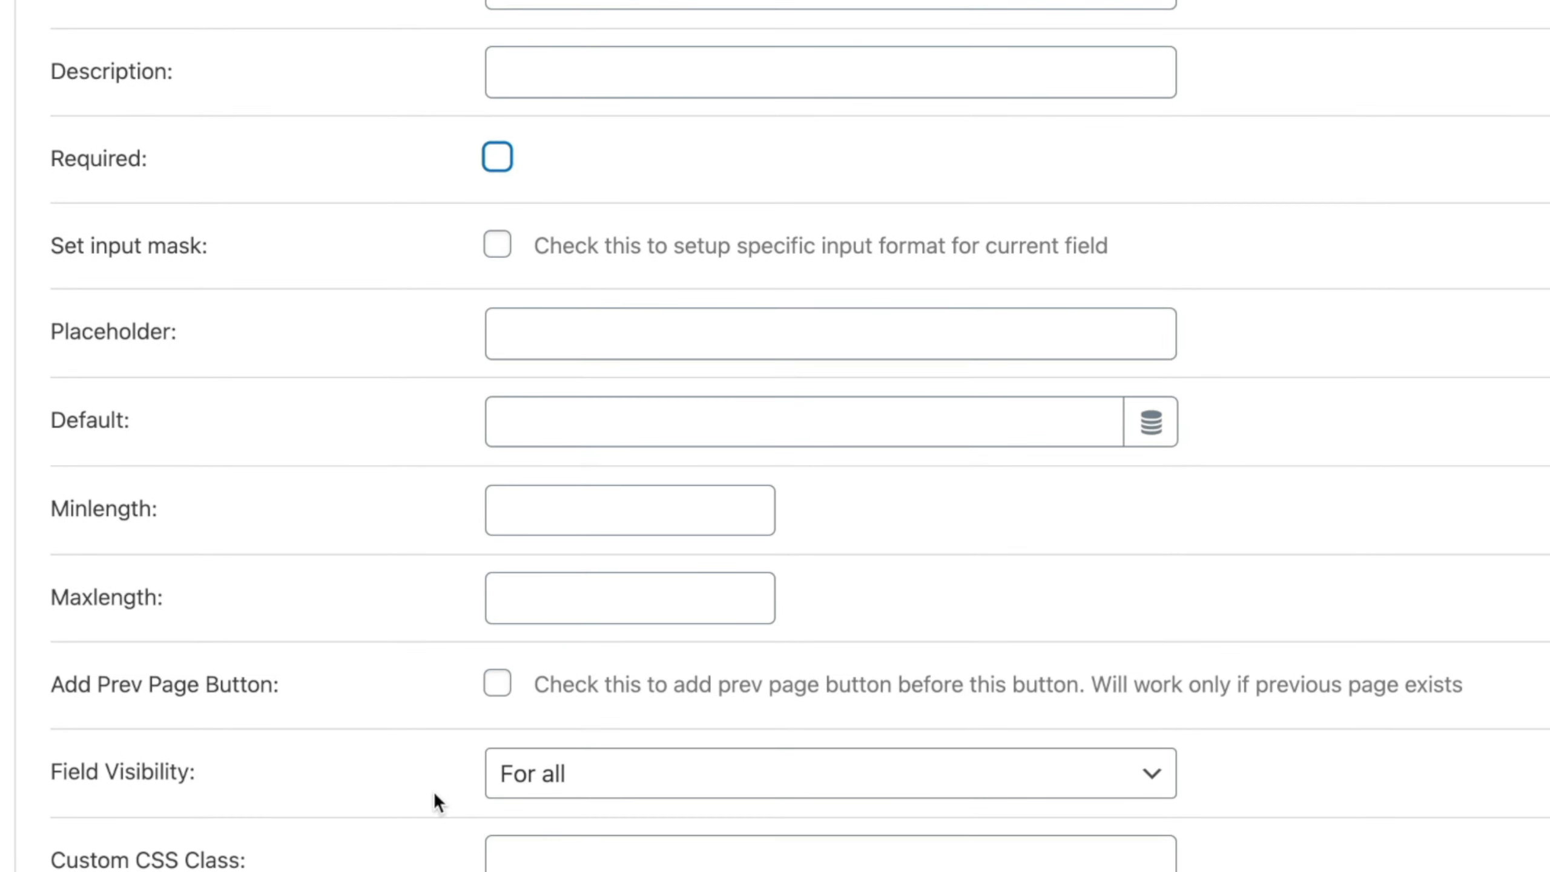
click(538, 783)
click(519, 814)
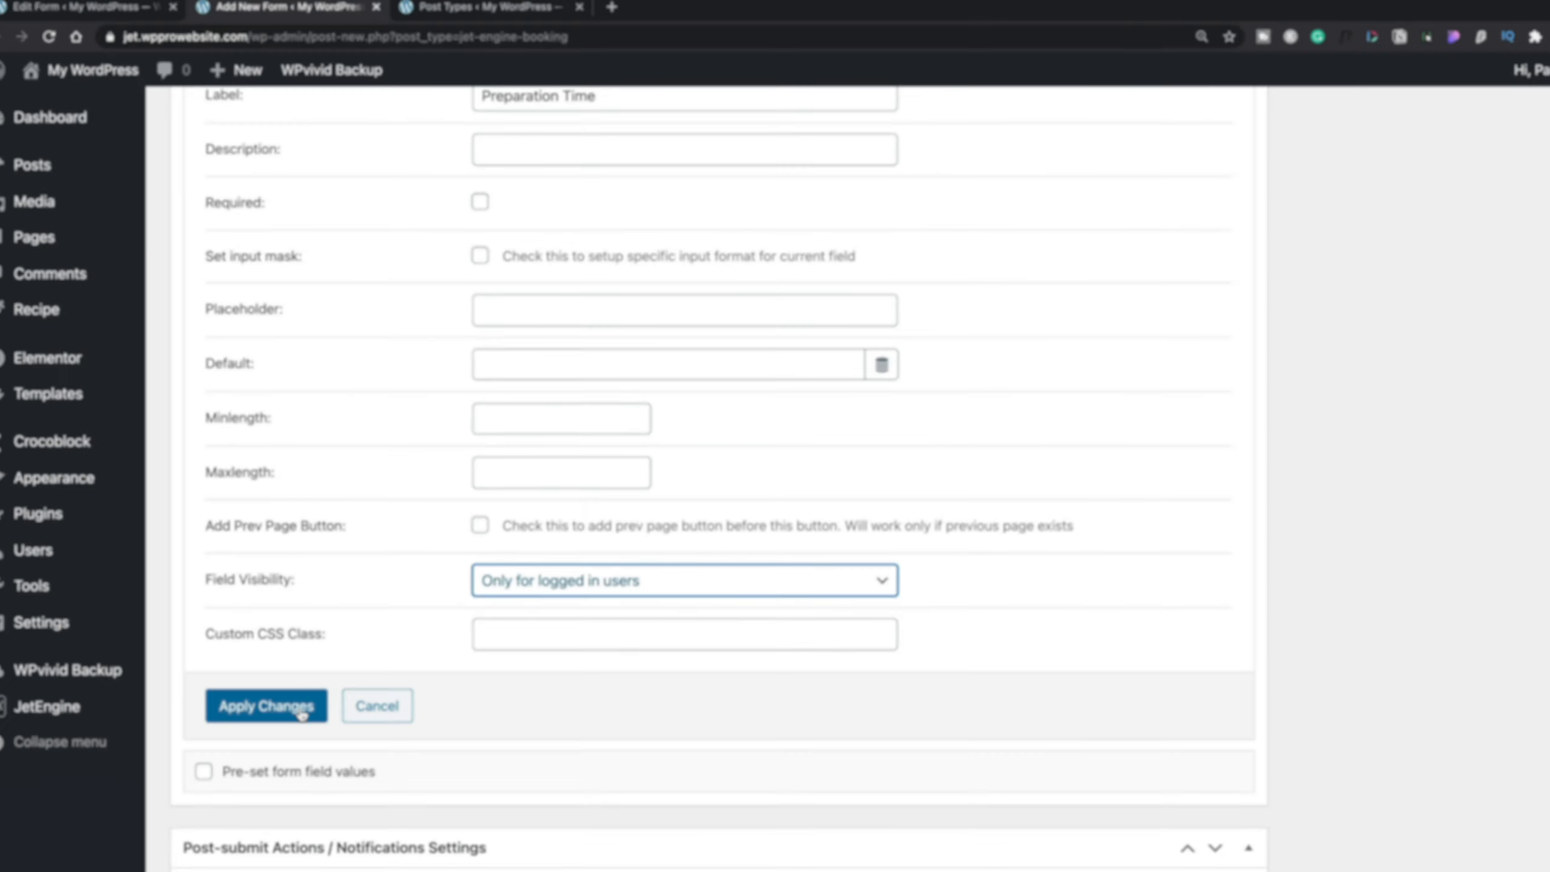
click(304, 613)
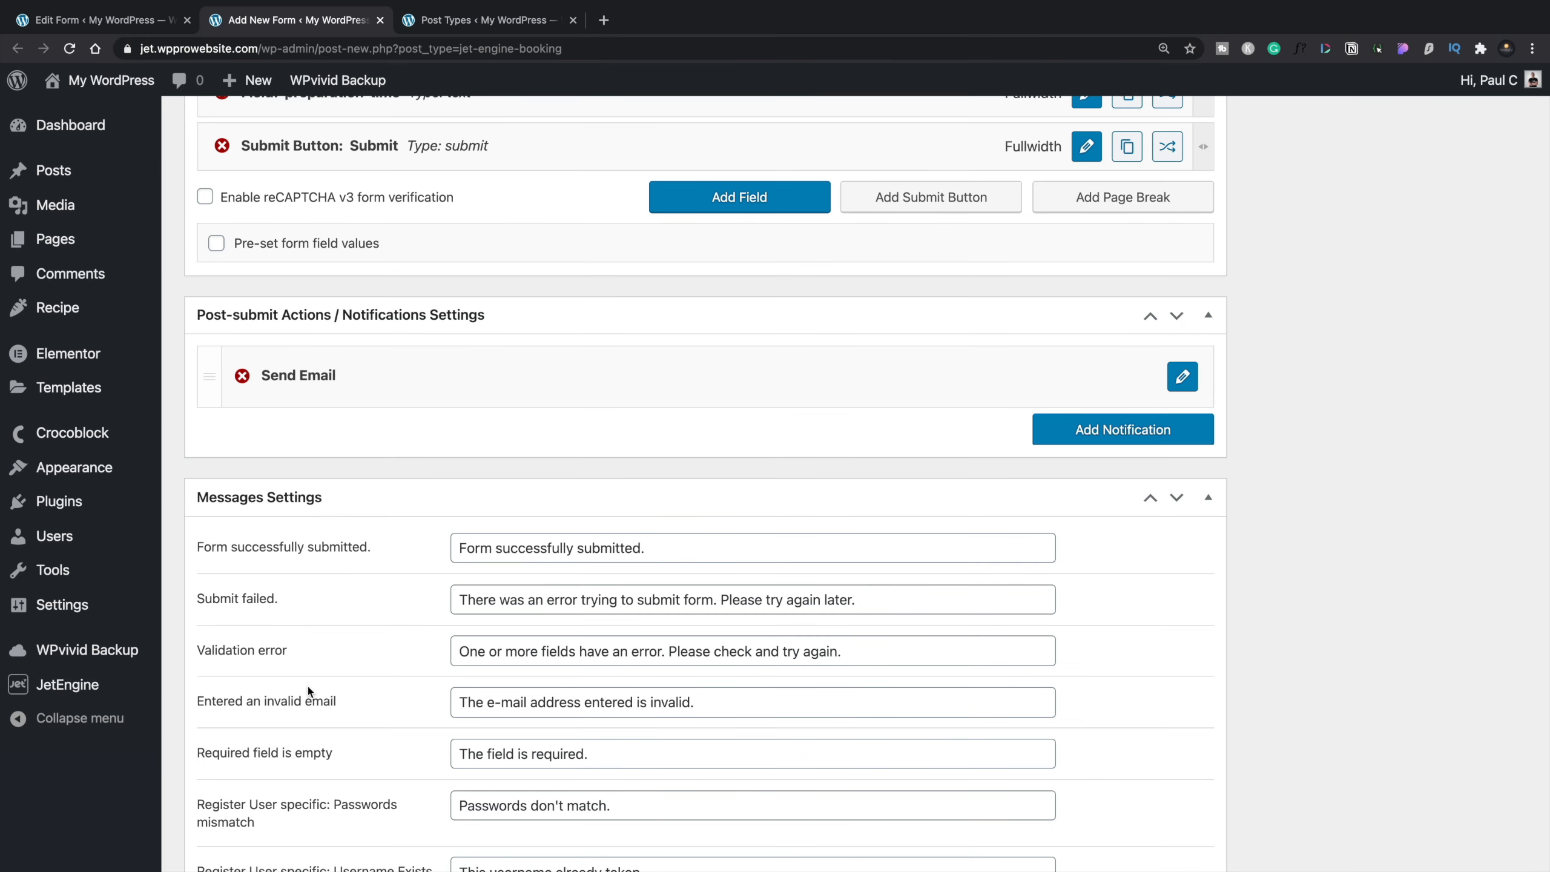
scroll(308, 690, up, 5)
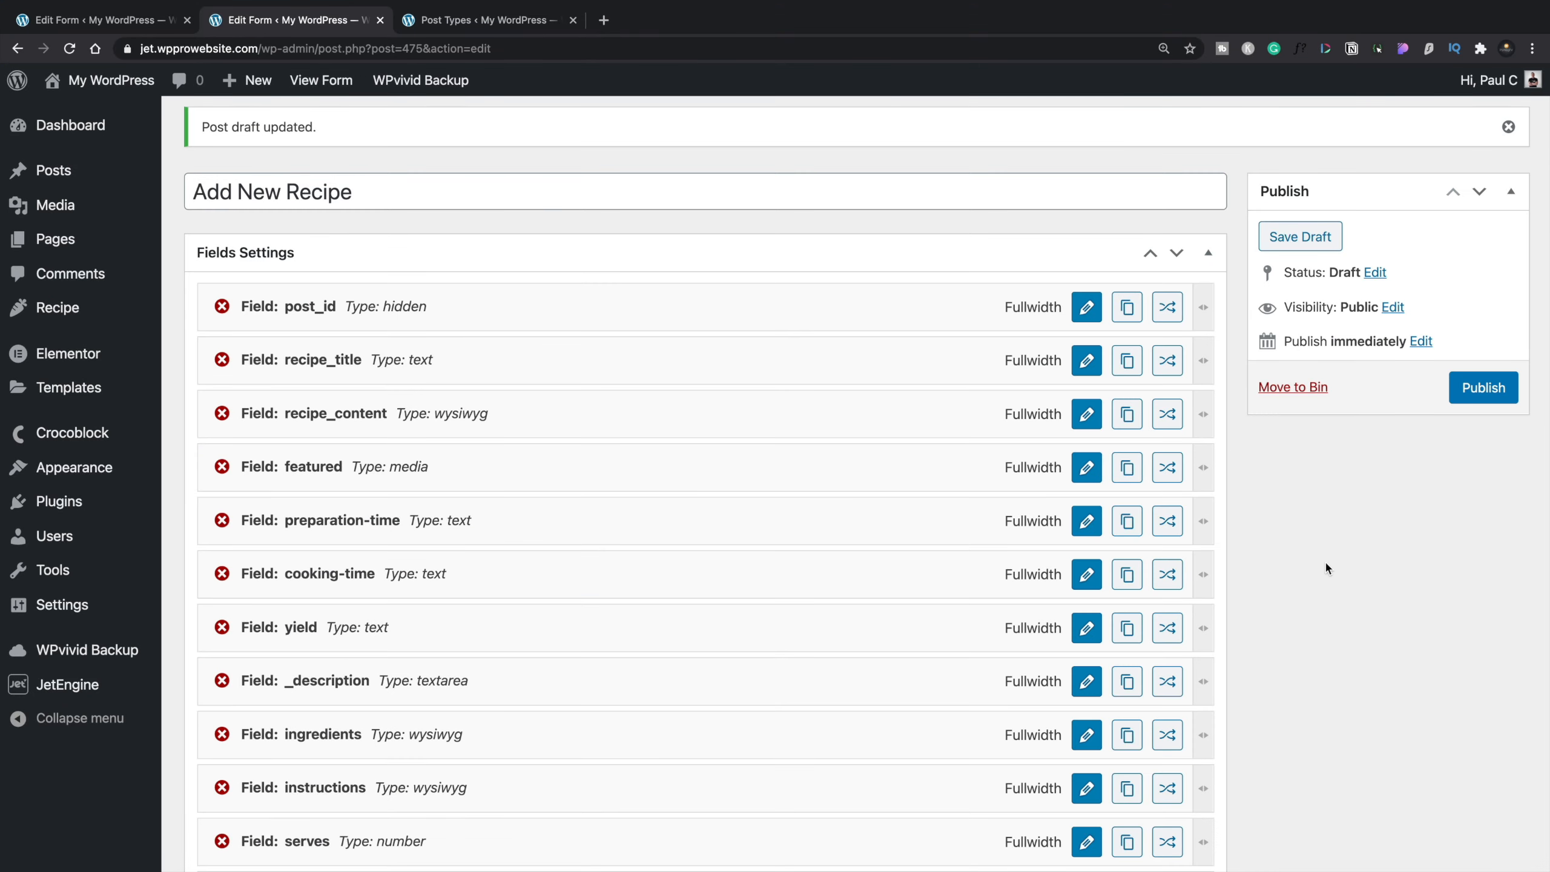
Step: Reduce the widths of the preparation-time, cooking-time and yield fields to 1/3 each
scroll(1325, 560, down, 3)
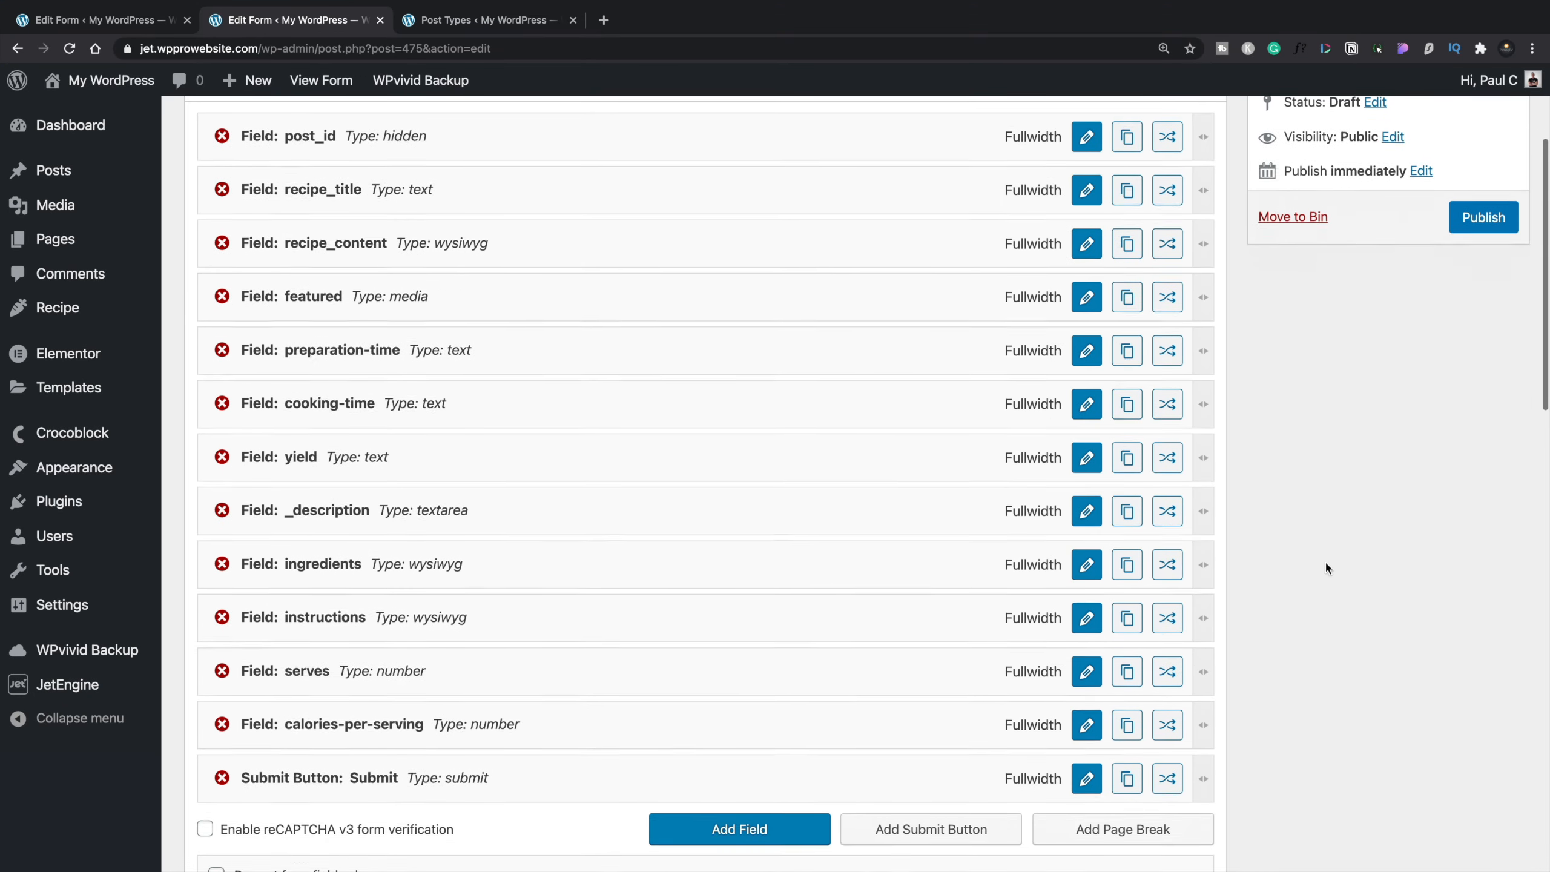
scroll(1328, 568, down, 1)
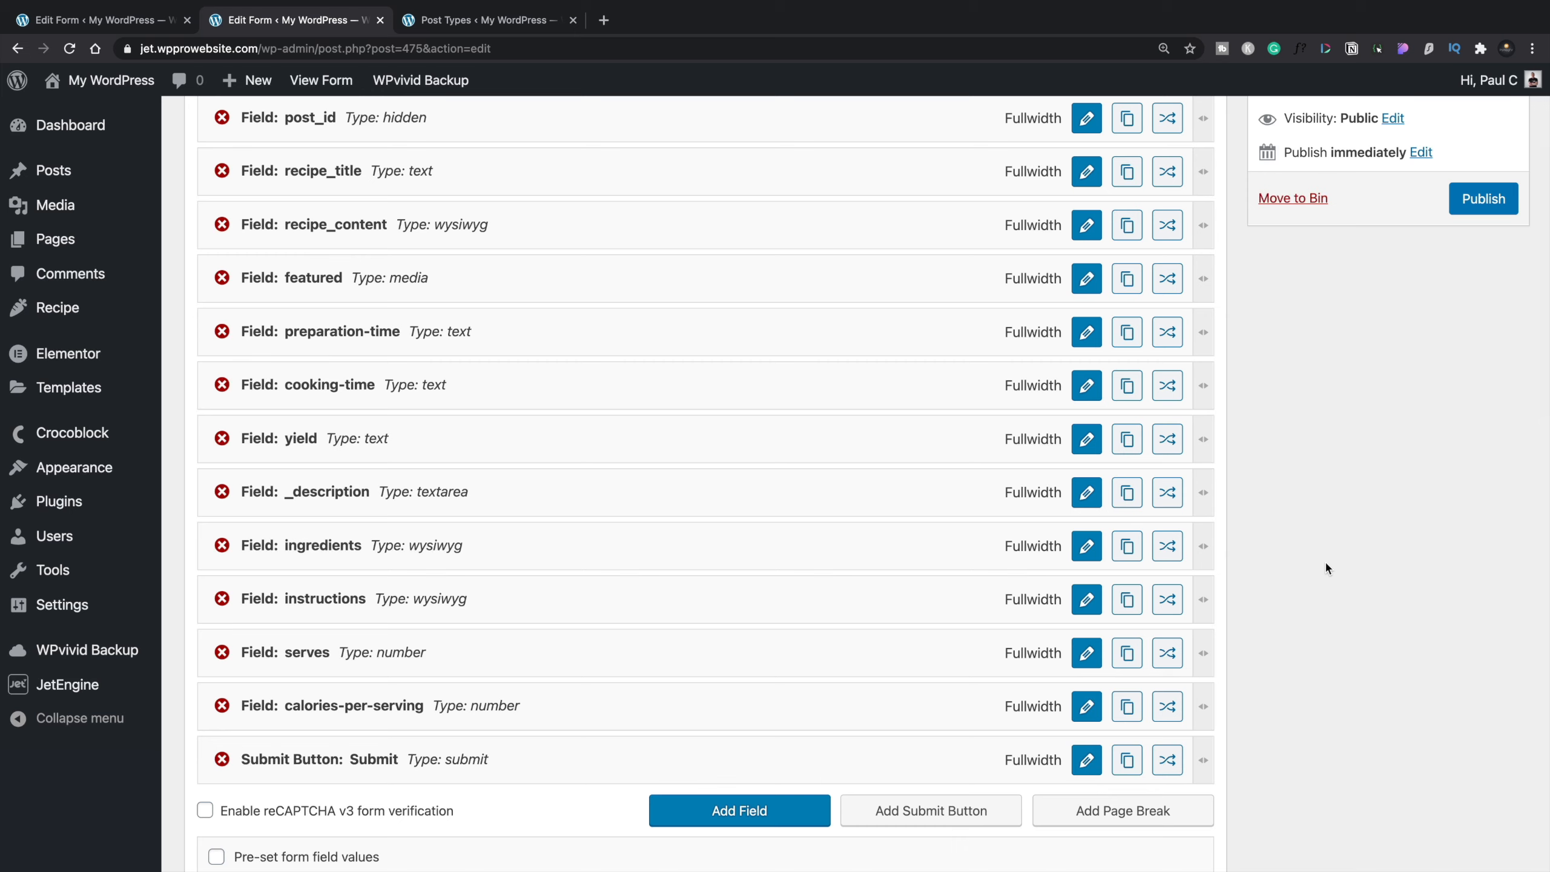
scroll(1325, 560, up, 1)
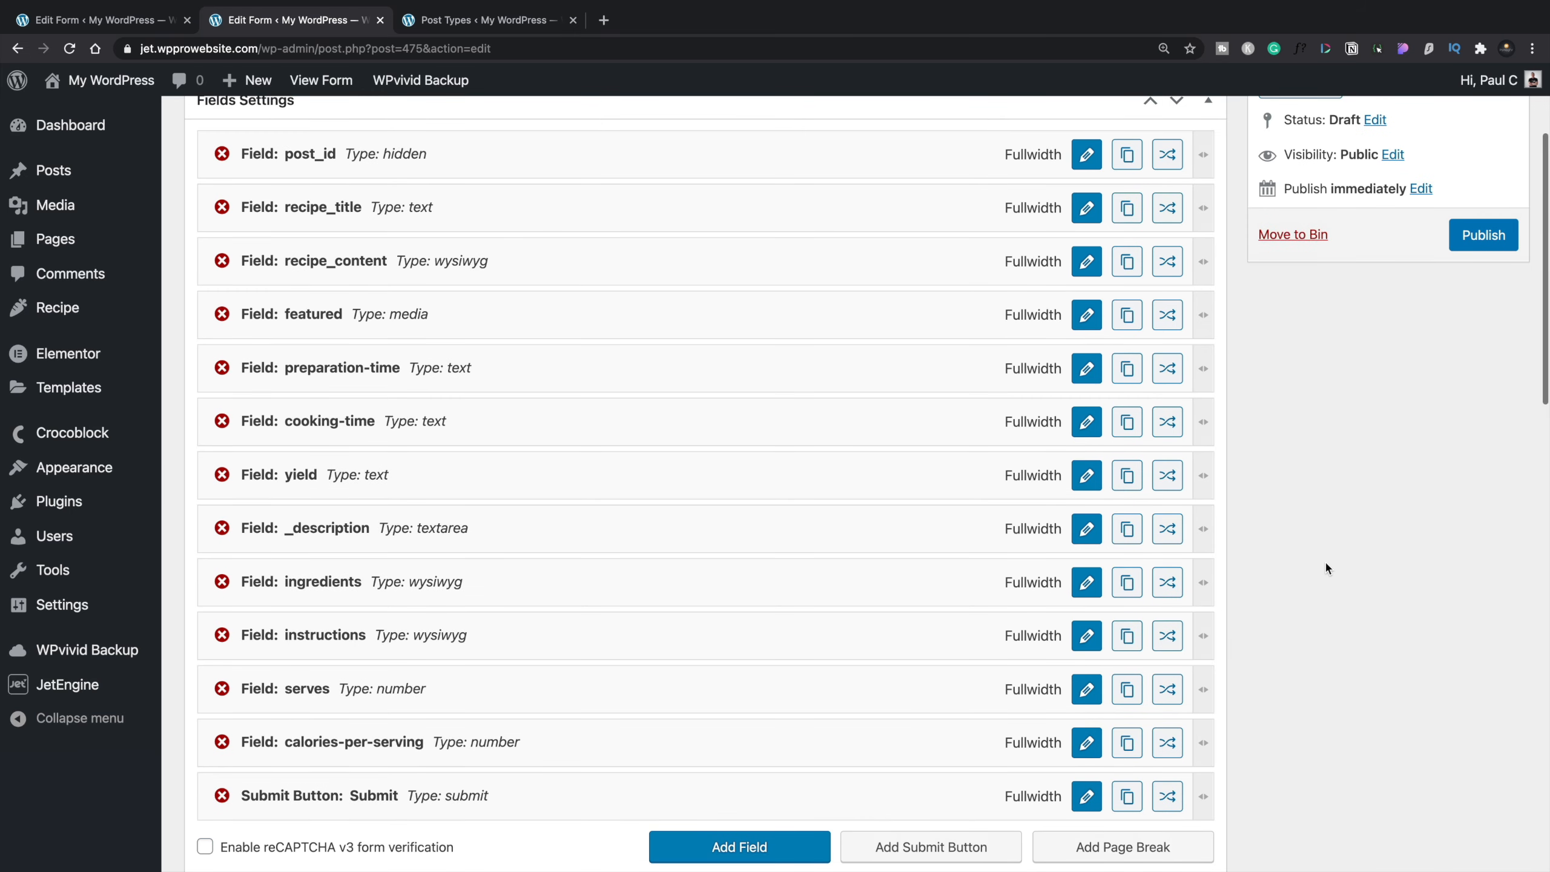
mouse_move(11, 6)
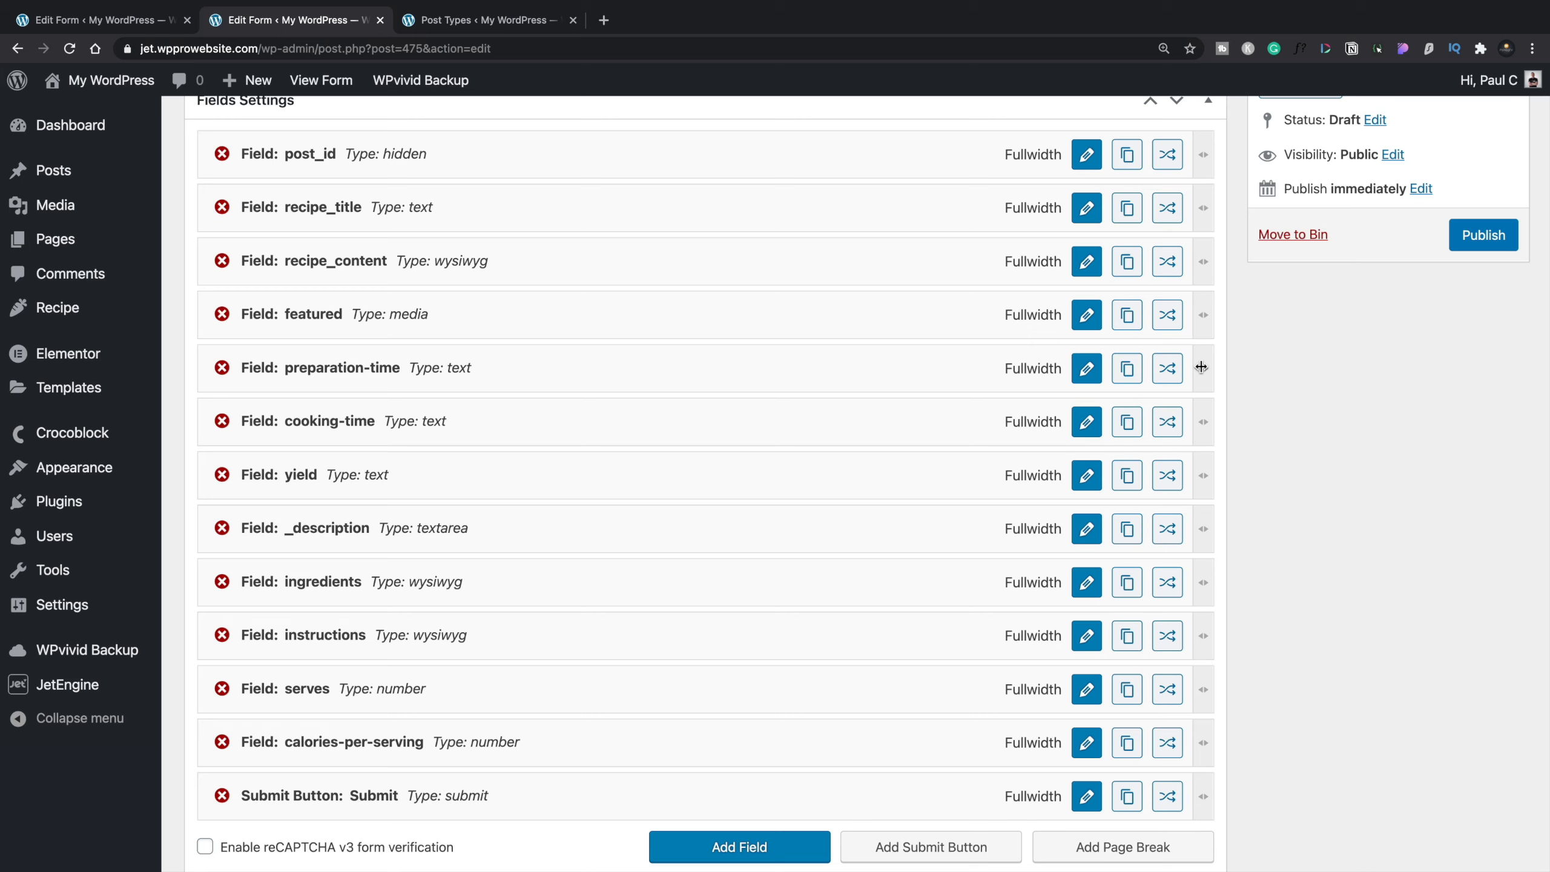
drag(1198, 366, 557, 359)
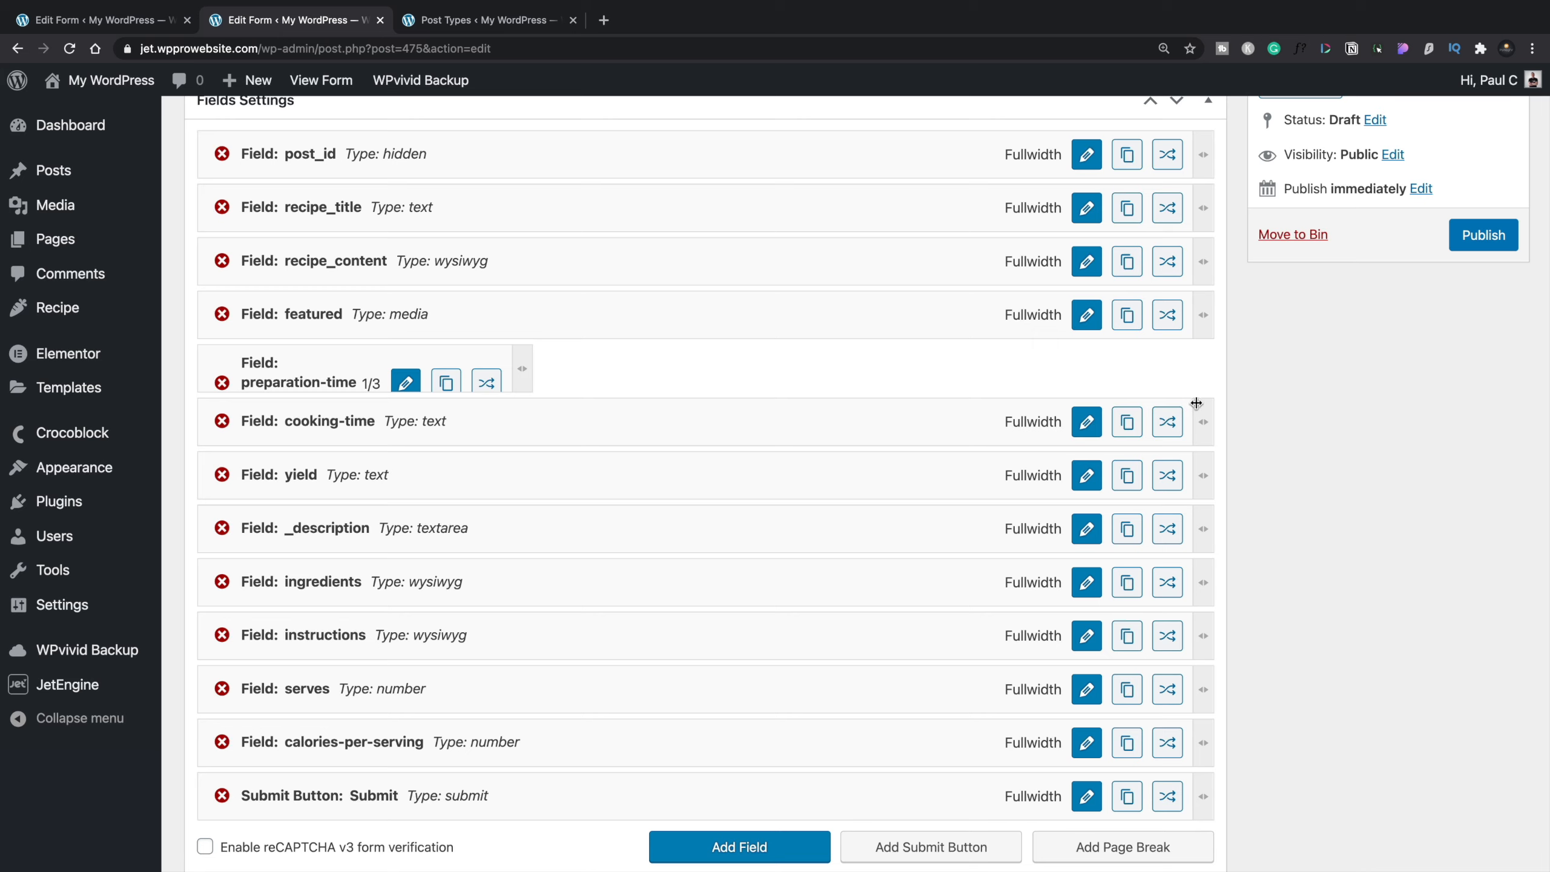
drag(1201, 419, 529, 421)
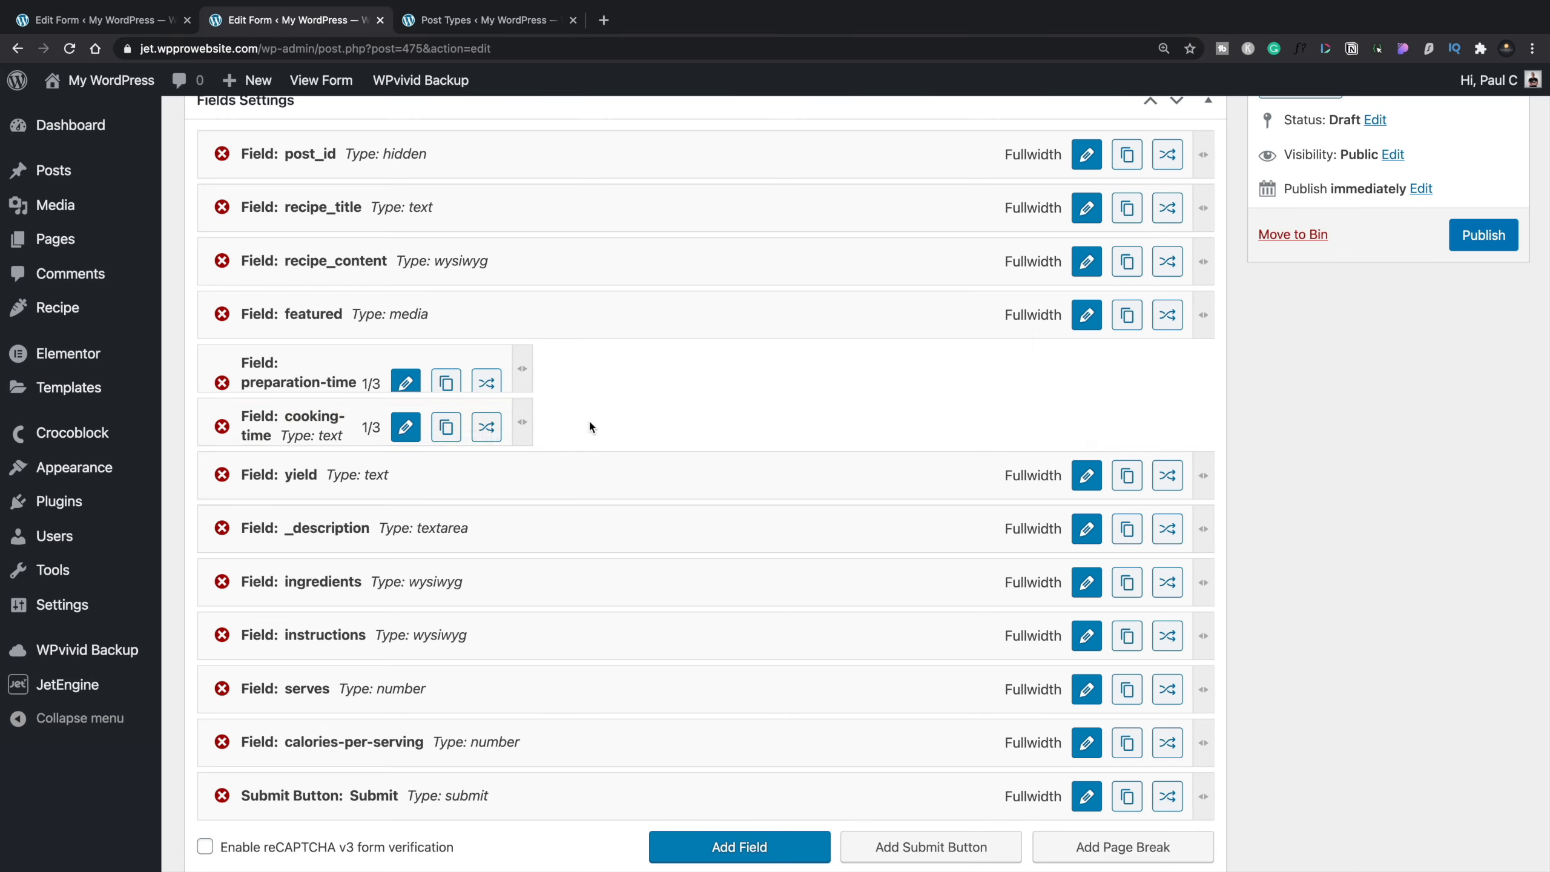
drag(1201, 475, 514, 497)
Step: Arrange cooking-time and yield beside preparation-time in a single row and save the form draft
drag(360, 411, 702, 365)
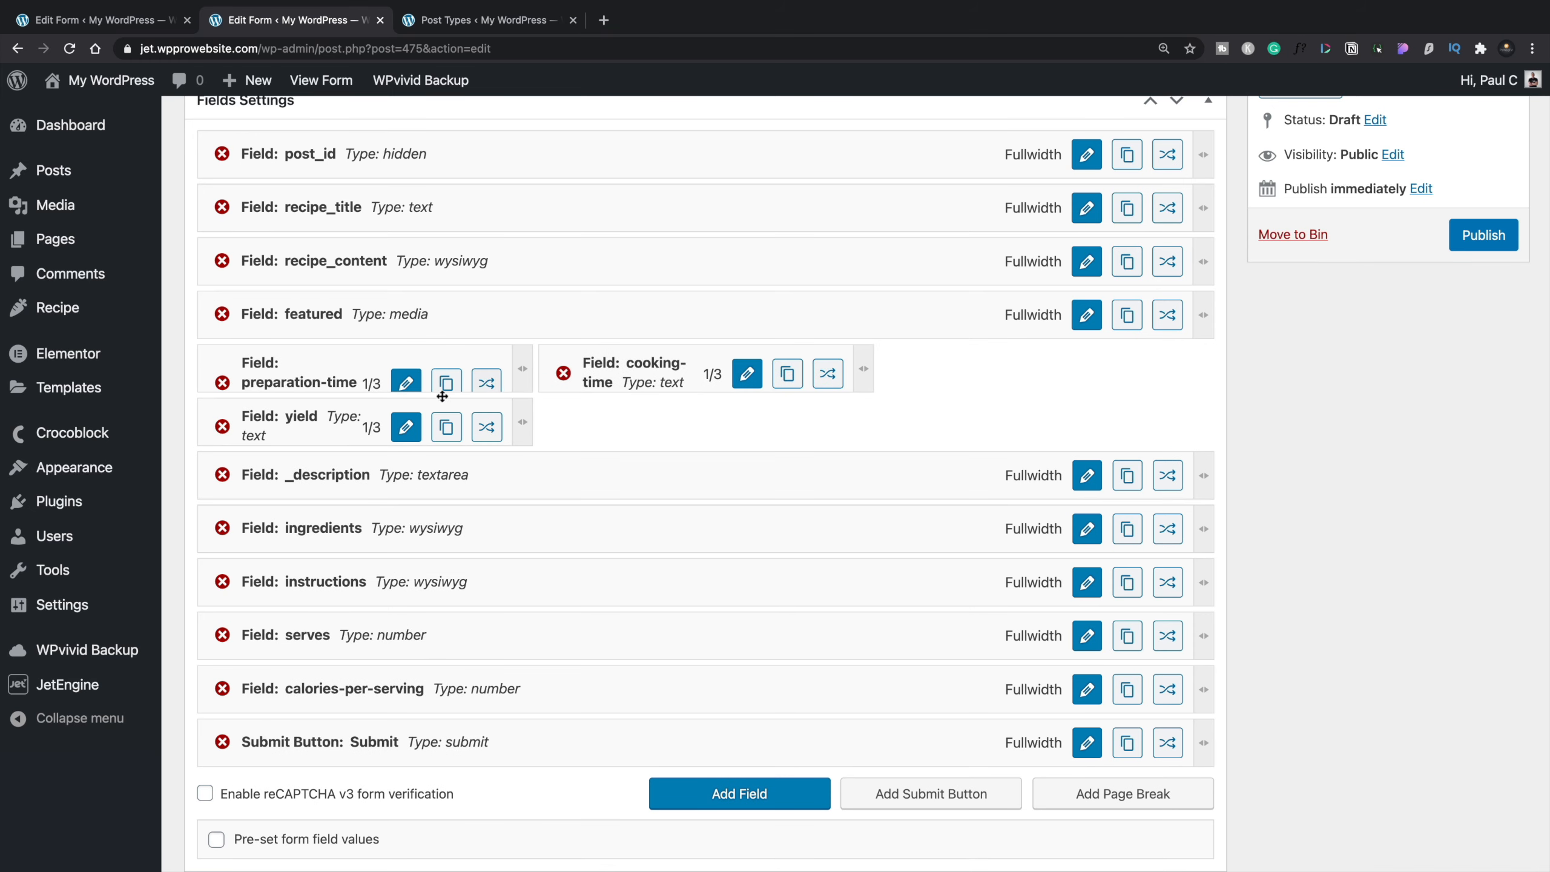
drag(285, 415, 953, 374)
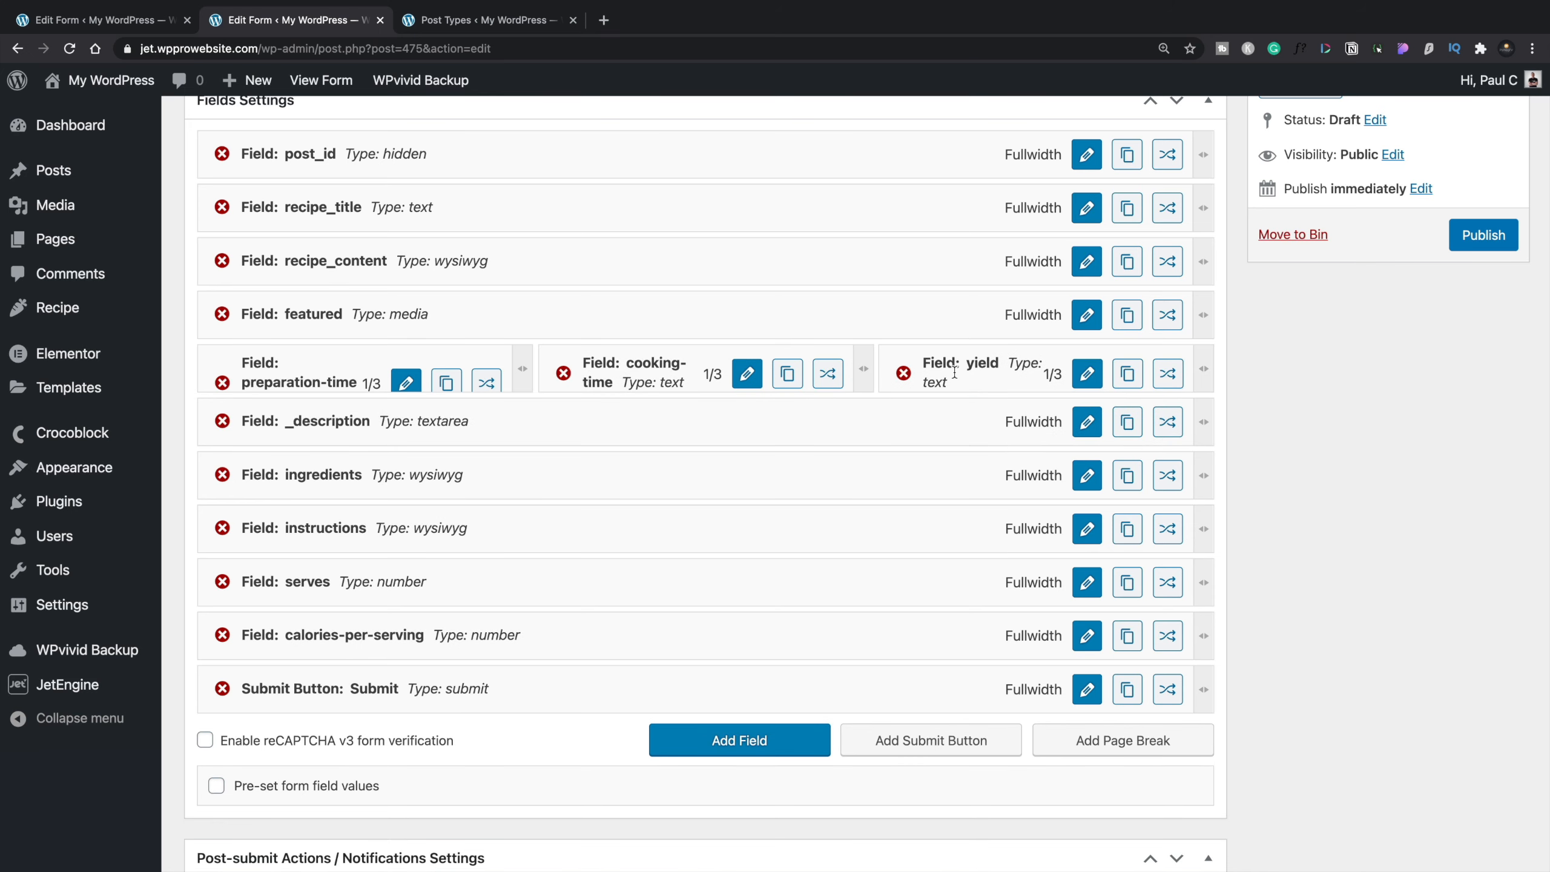
scroll(675, 525, up, 1)
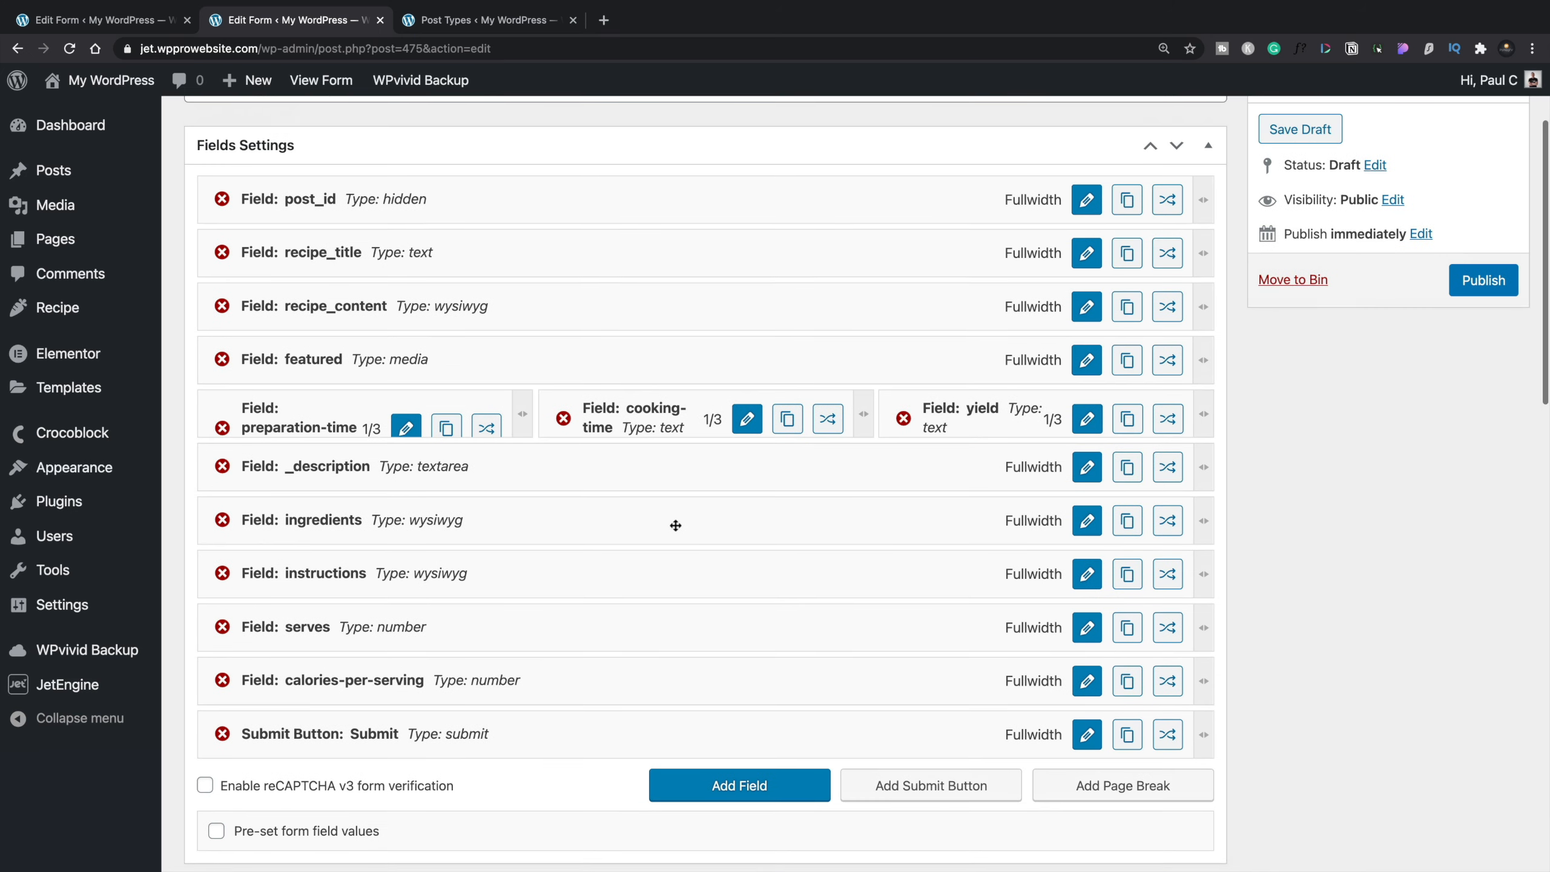
scroll(687, 522, up, 2)
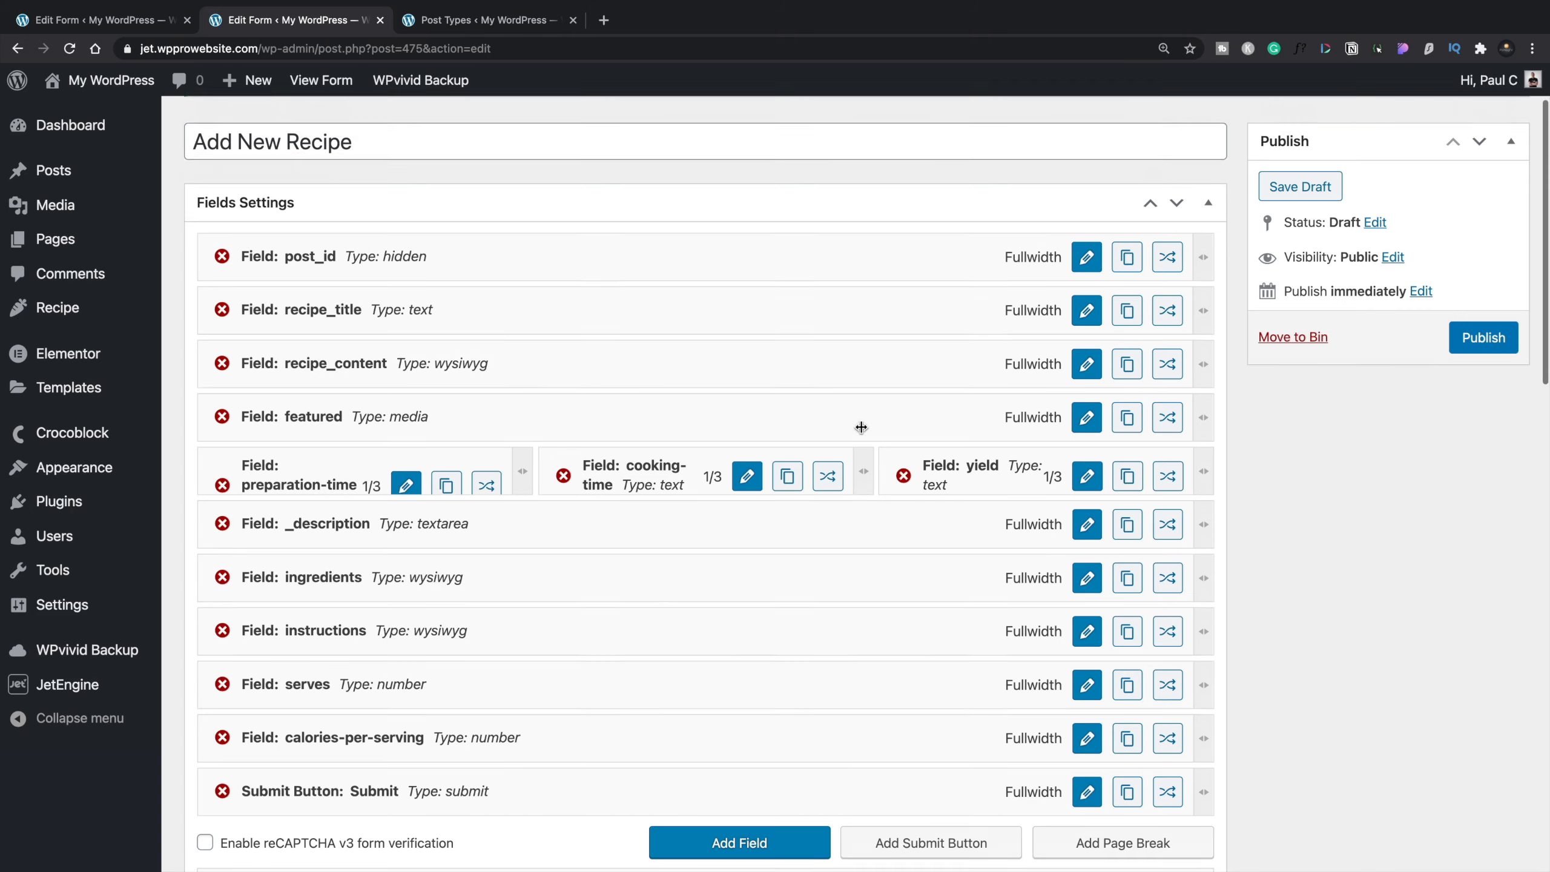
click(1301, 194)
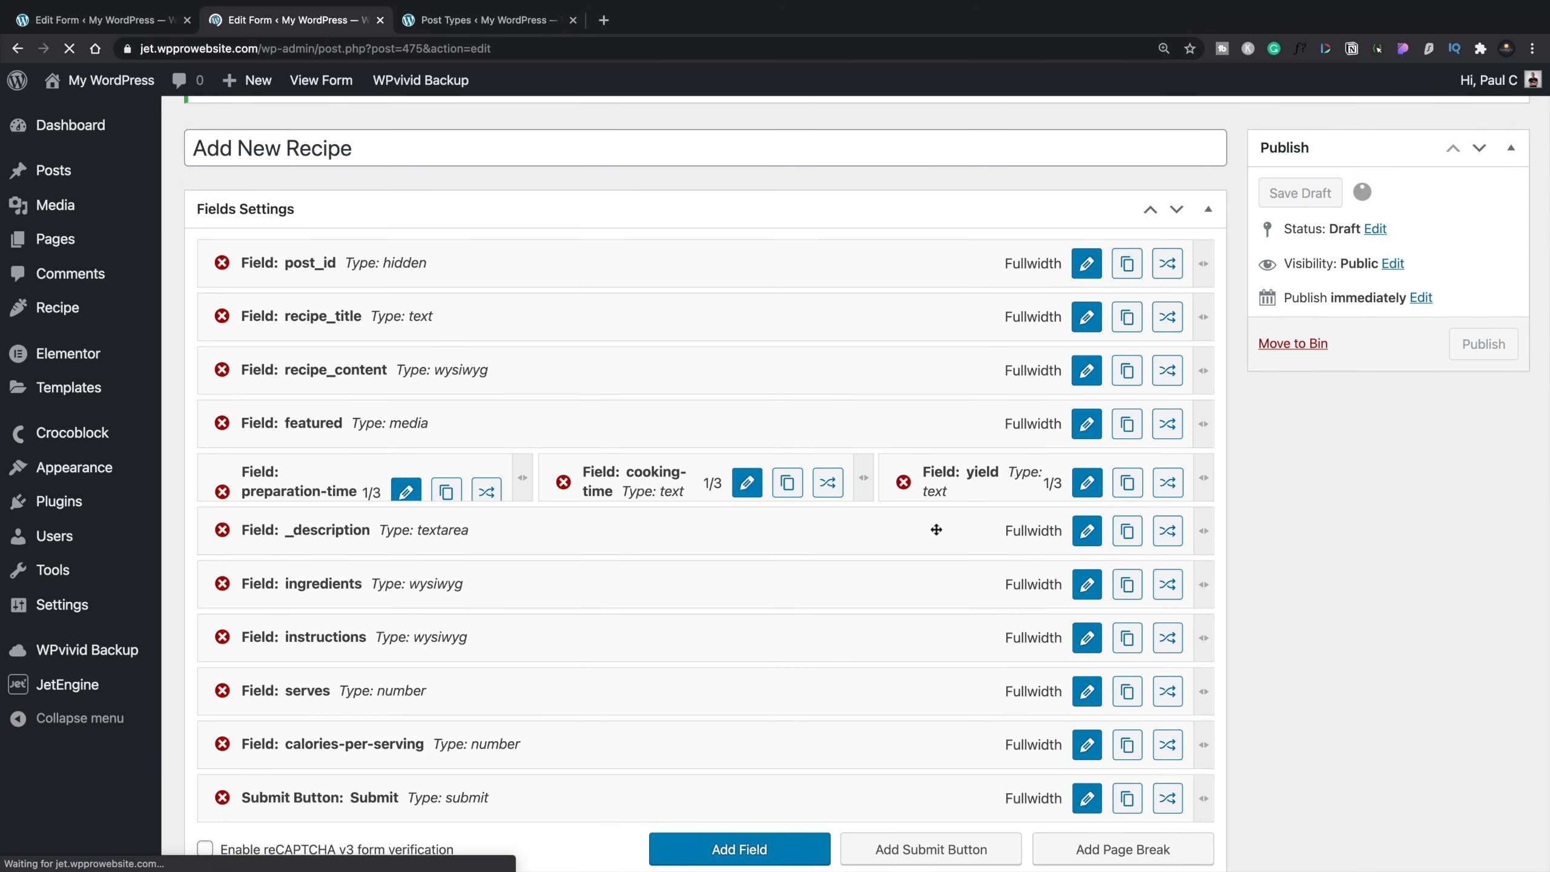
Step: Add another text field and place it between calories-per-serving and the Submit button
scroll(936, 529, down, 5)
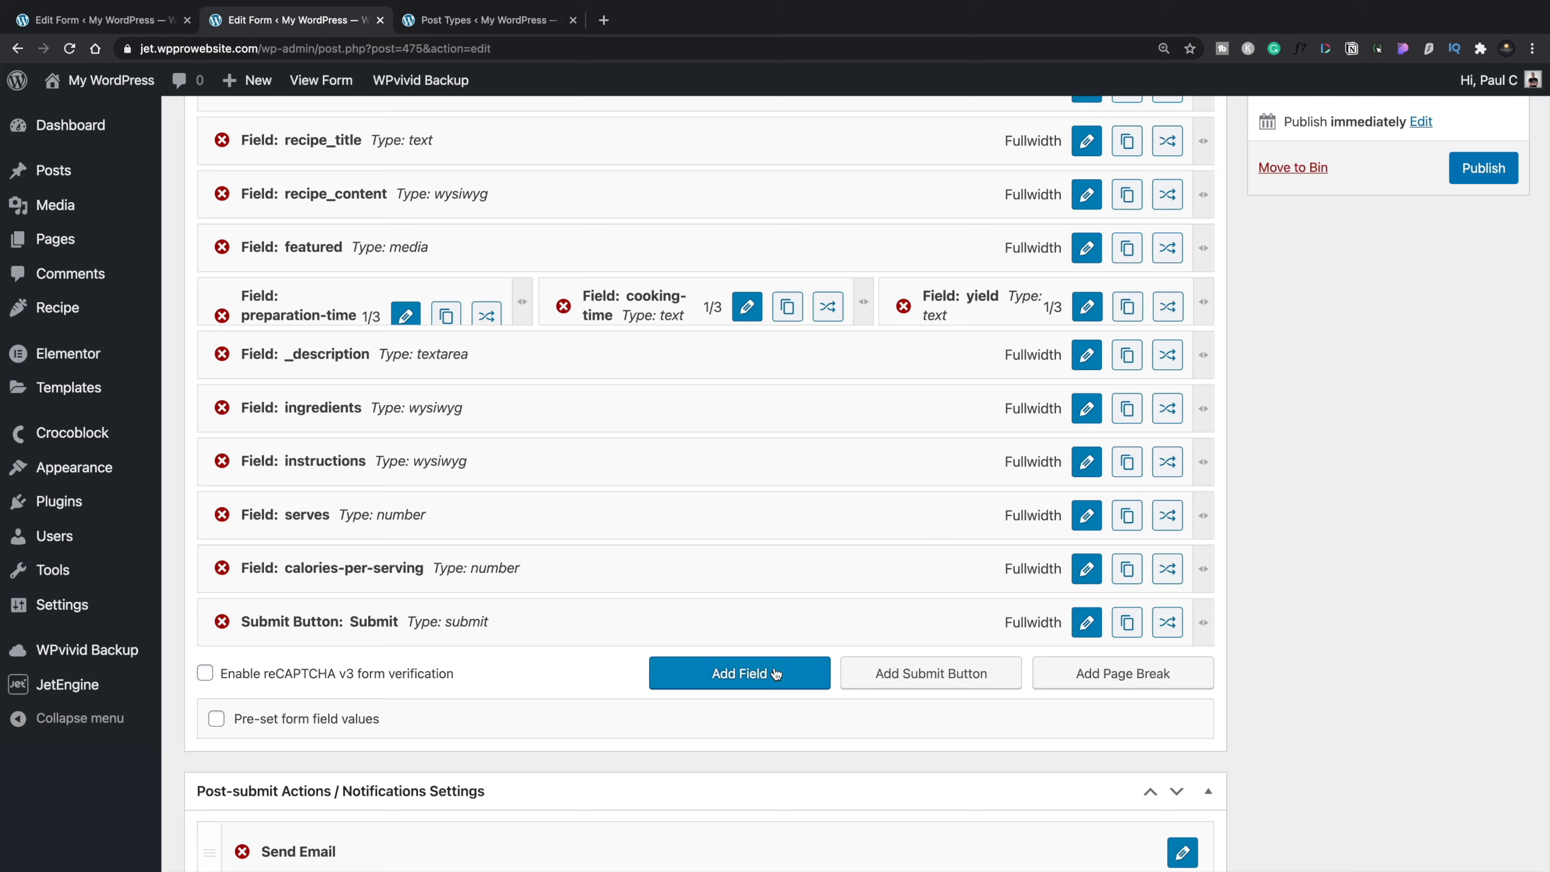
click(775, 674)
drag(633, 679, 626, 630)
scroll(628, 635, down, 2)
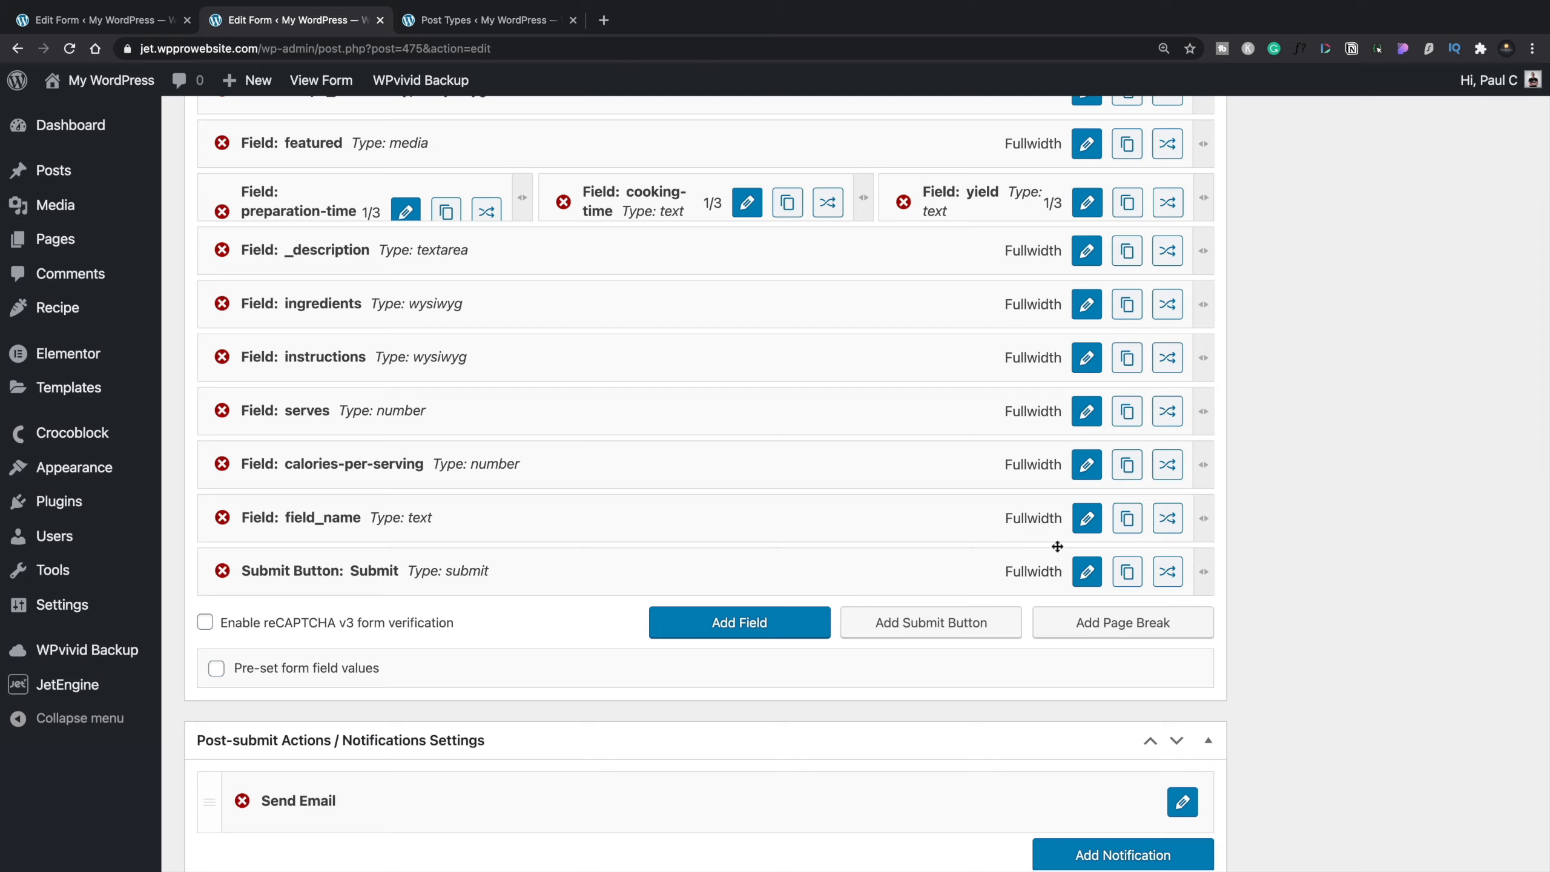
Step: Change the new field above the Submit button to Repeatable Fields Group Start and name it nutrition
click(1086, 519)
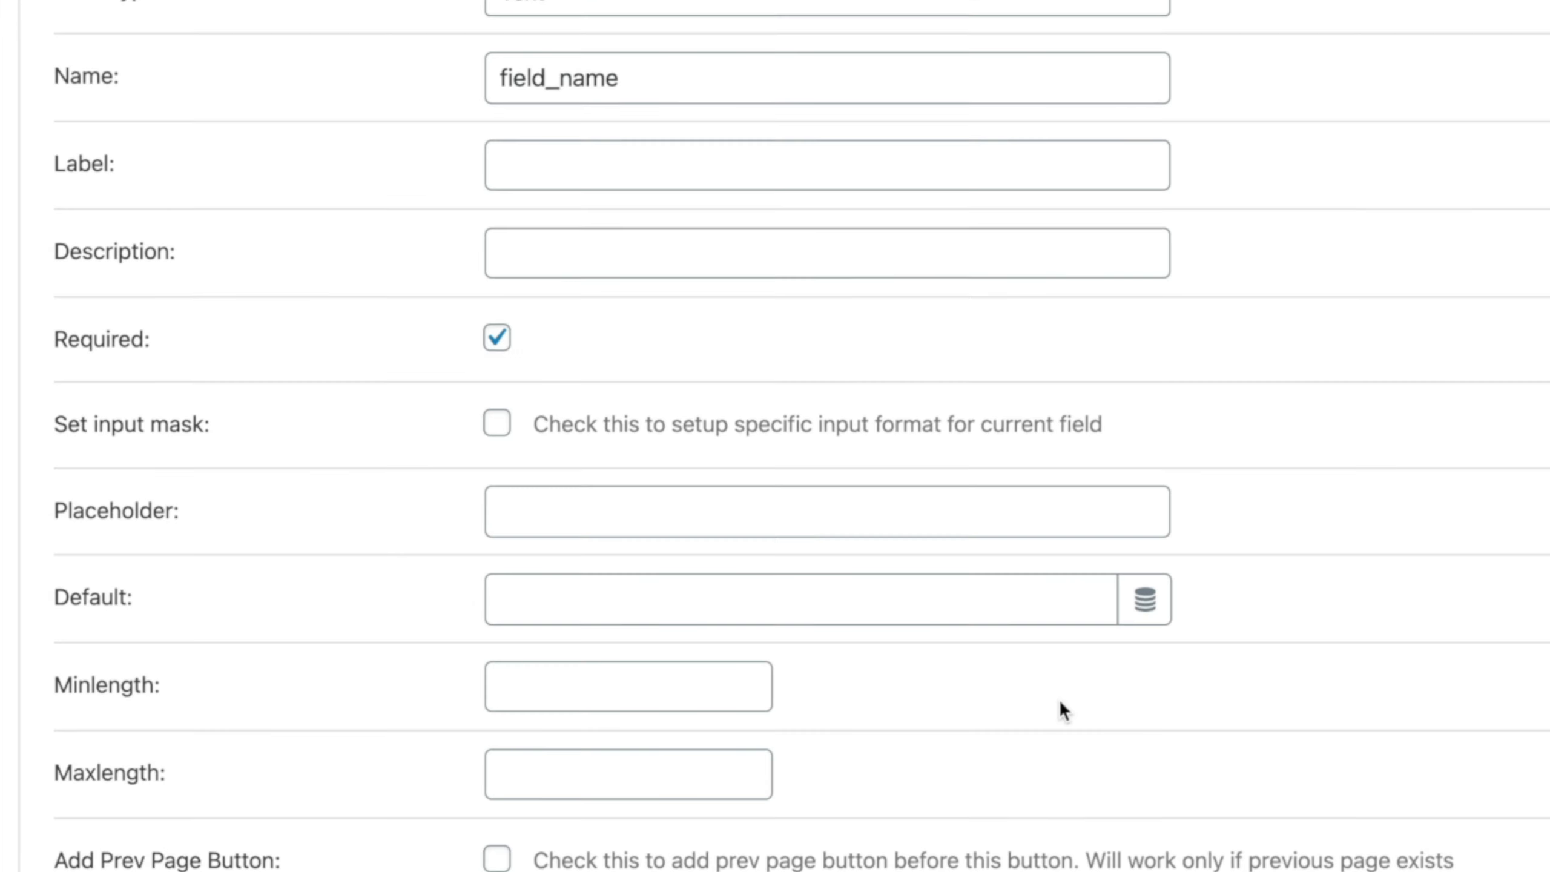
click(820, 112)
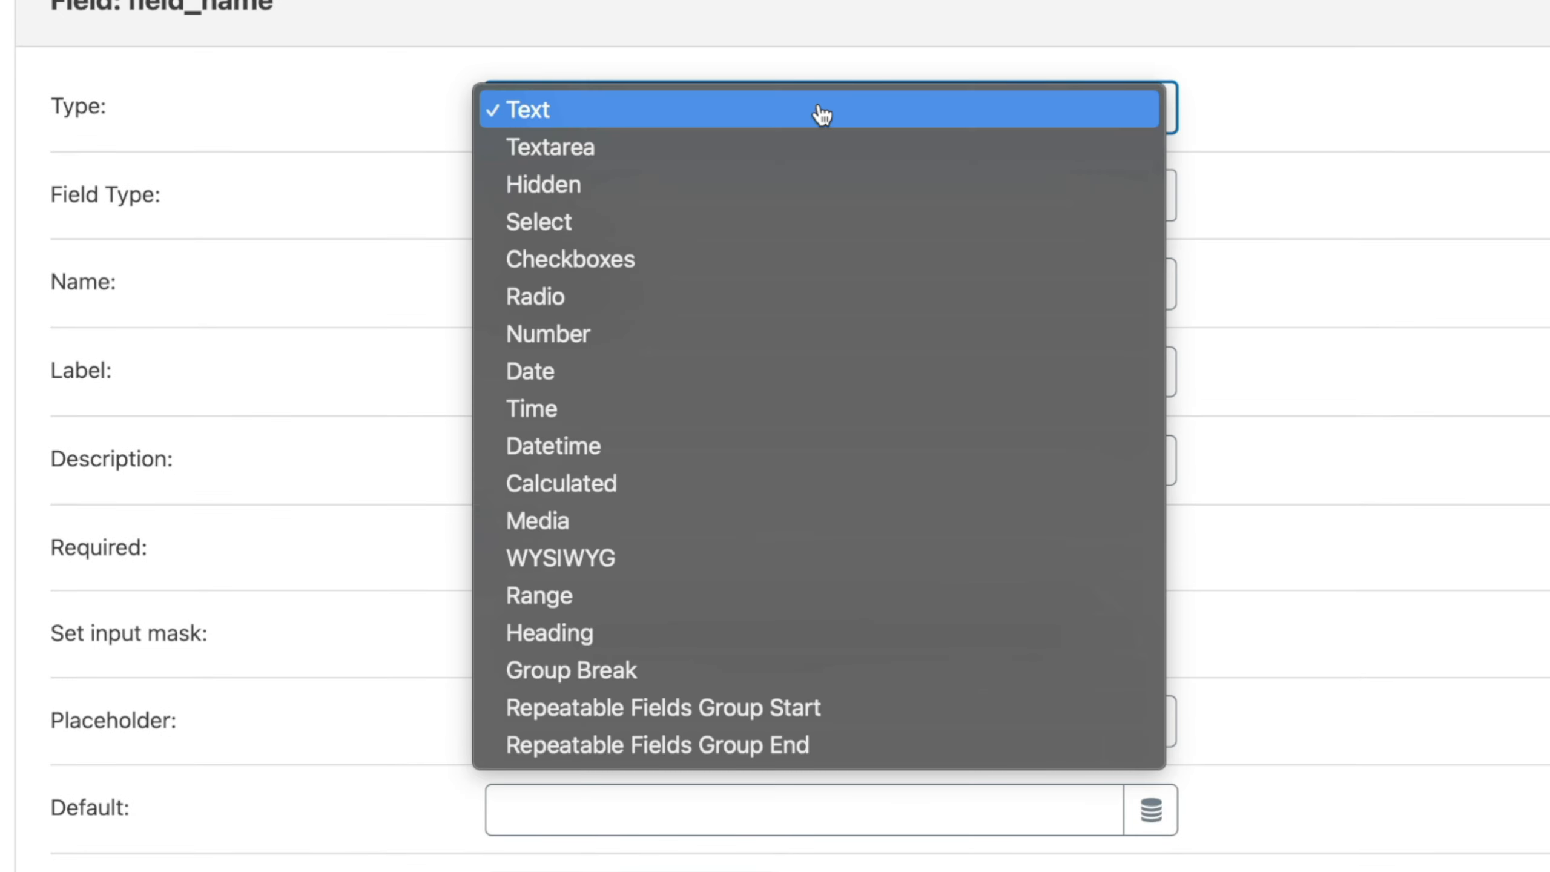
click(767, 709)
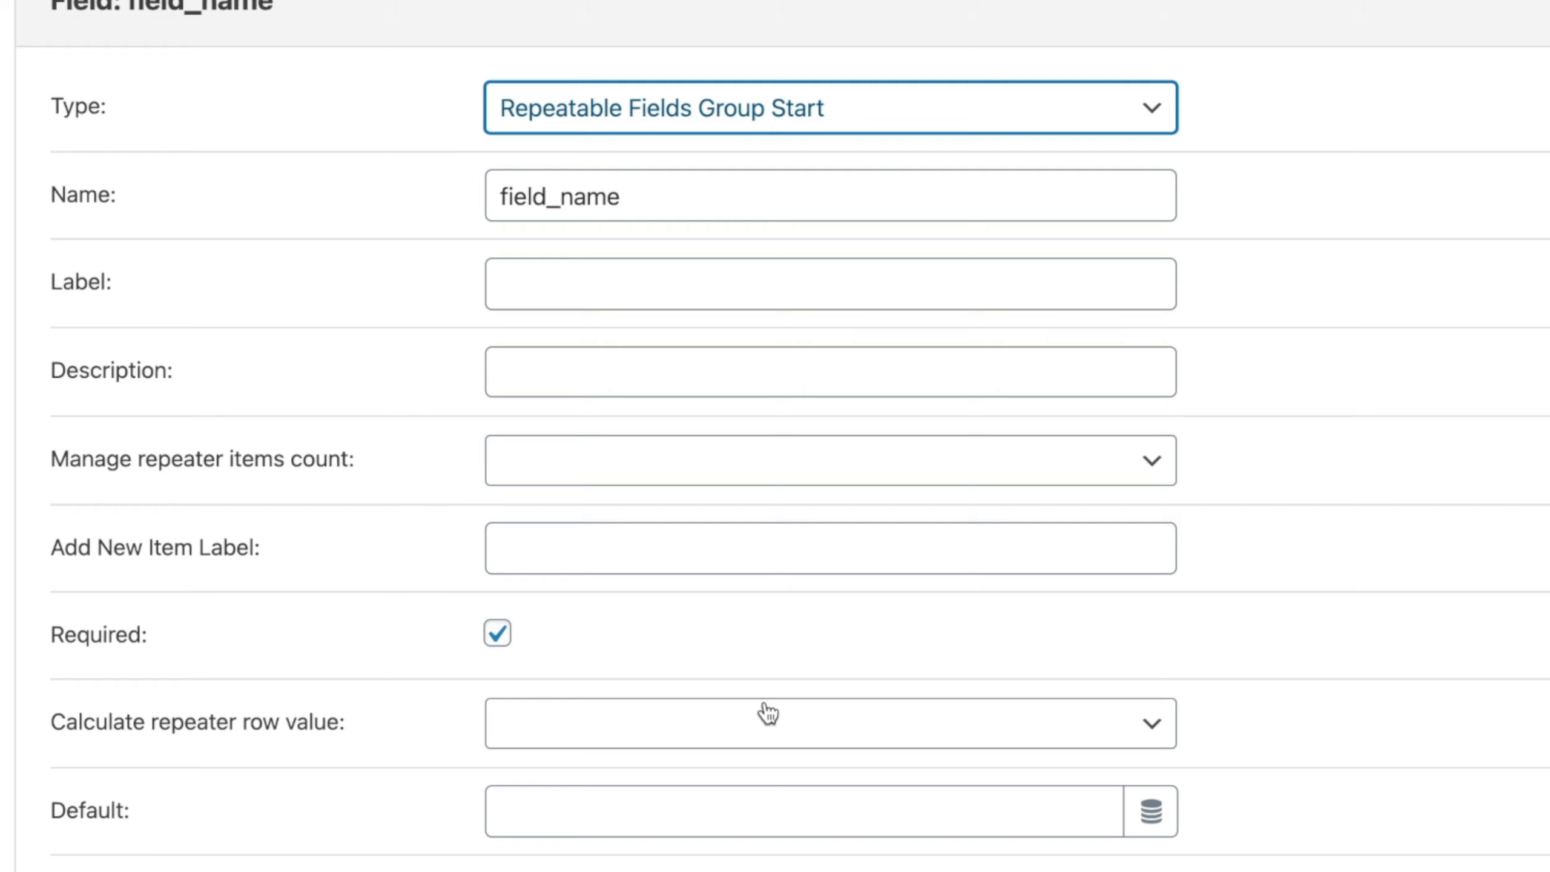
scroll(733, 727, up, 1)
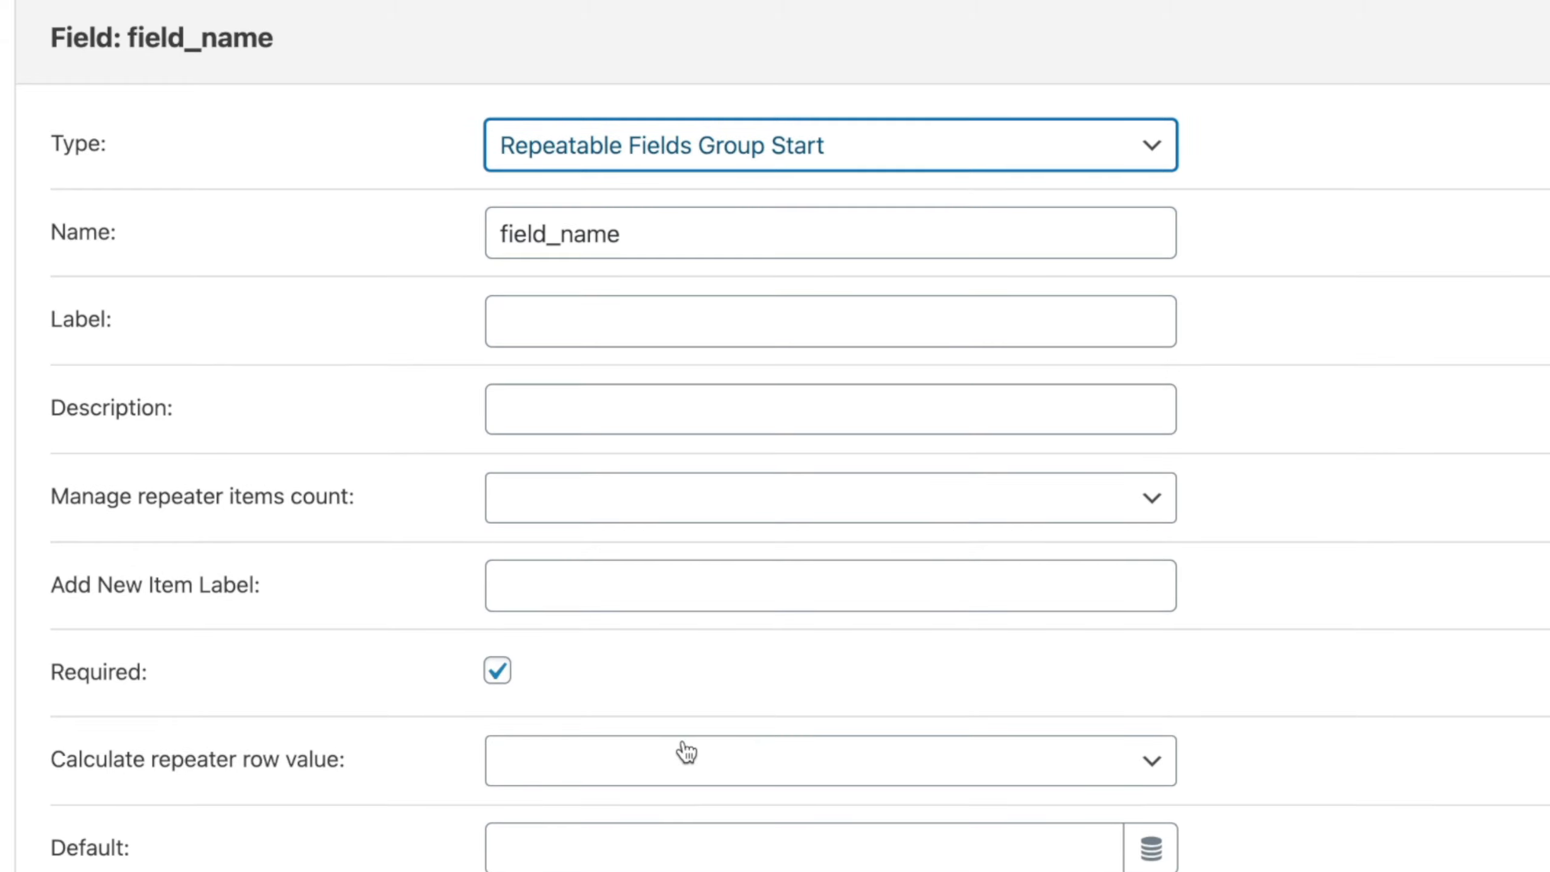
double_click(645, 237)
text(nutr)
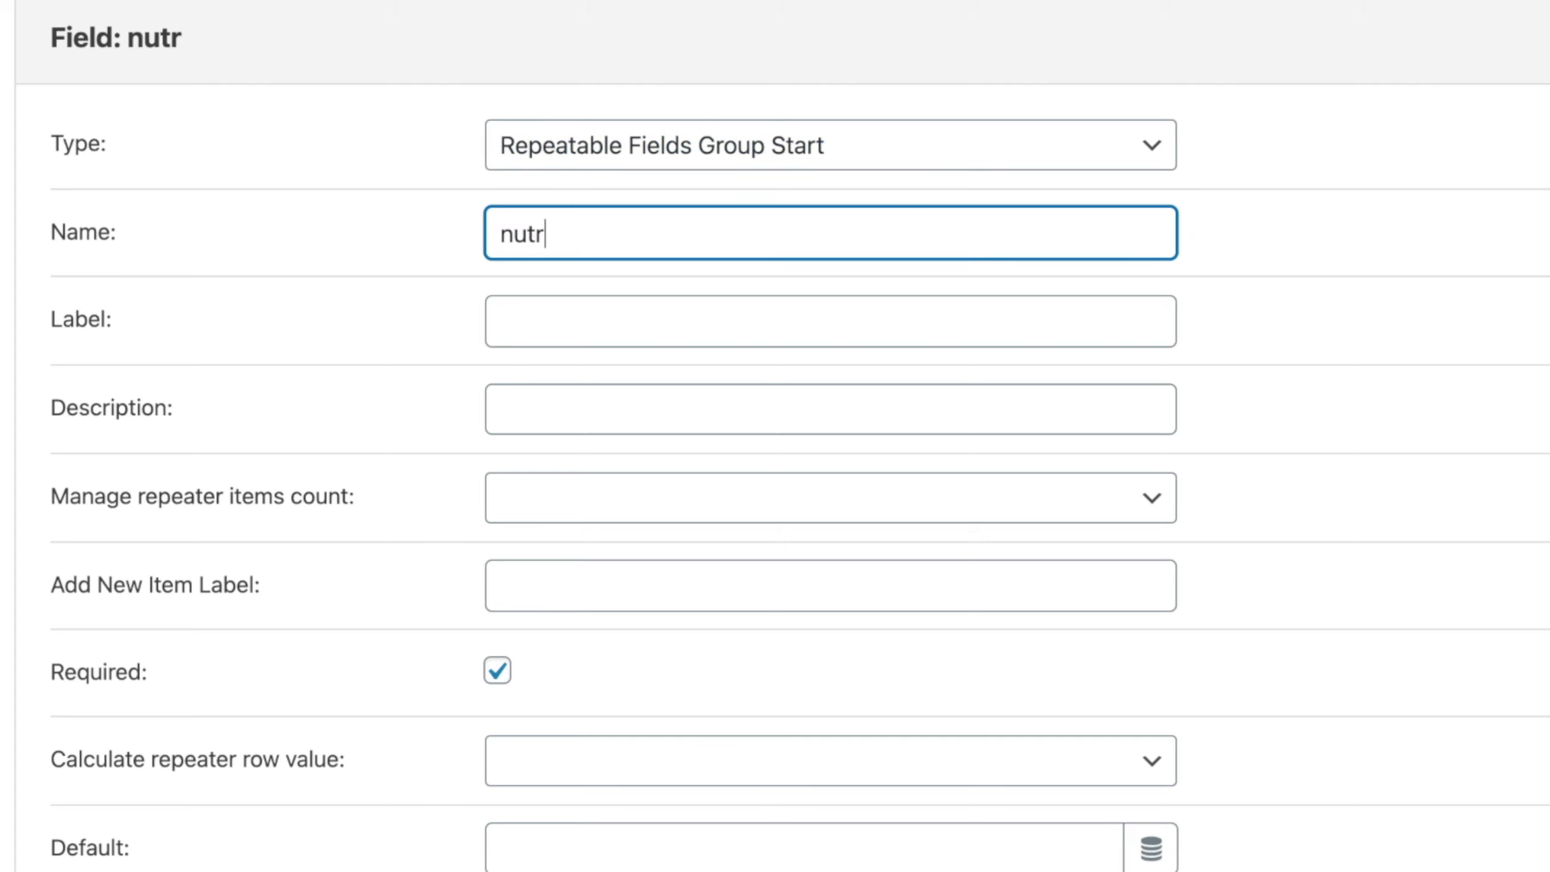
text(ition)
Step: Label the nutrition field "Nutritional Information" and start its description with "Insert"
click(636, 305)
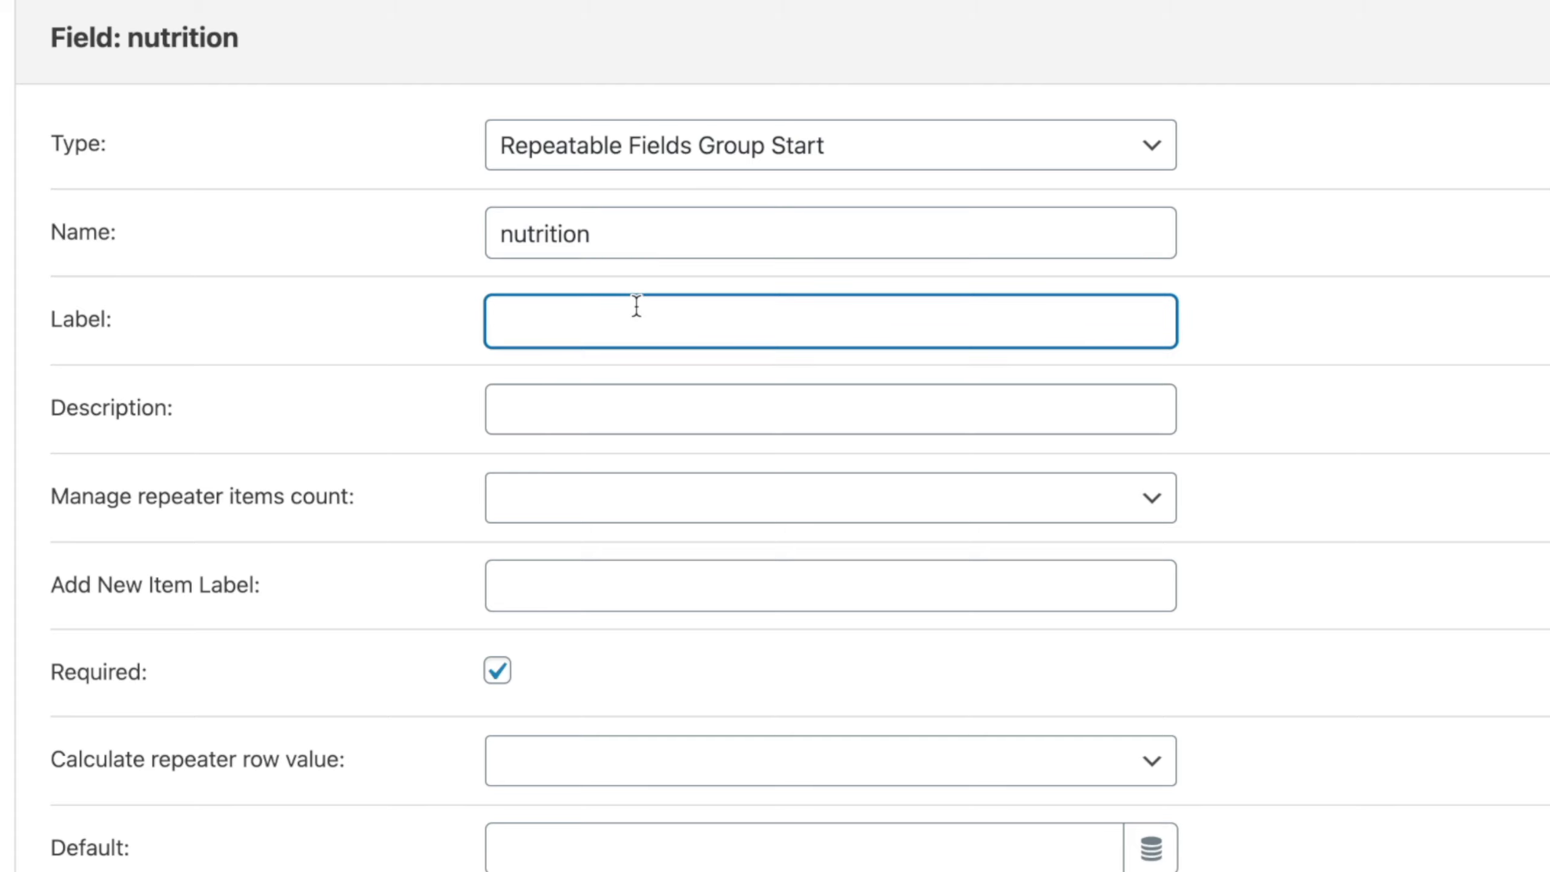
text(Nutritional Information)
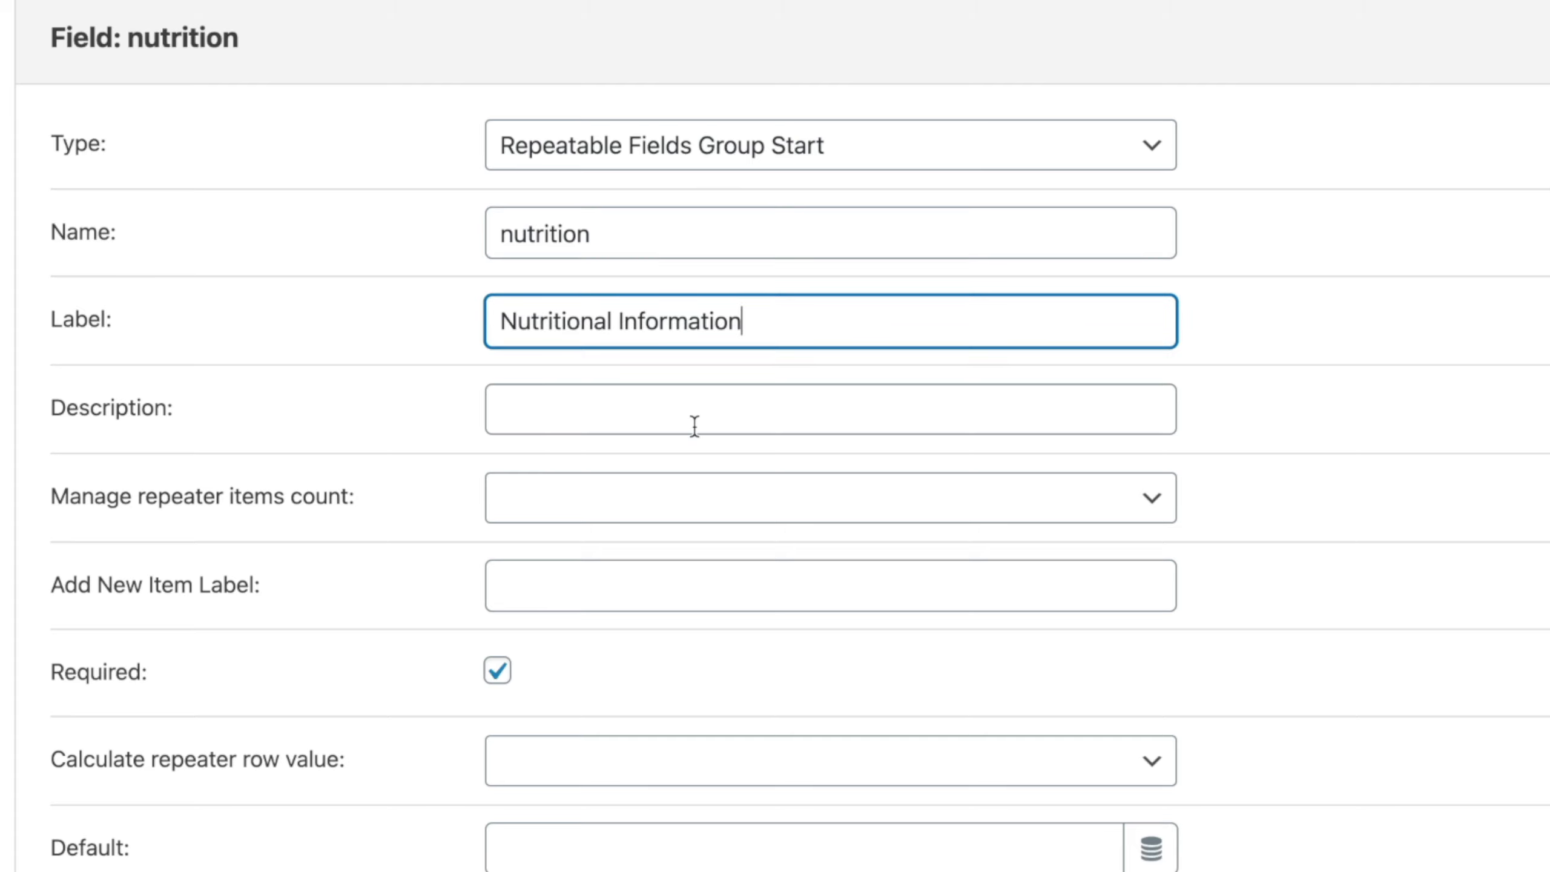
click(580, 413)
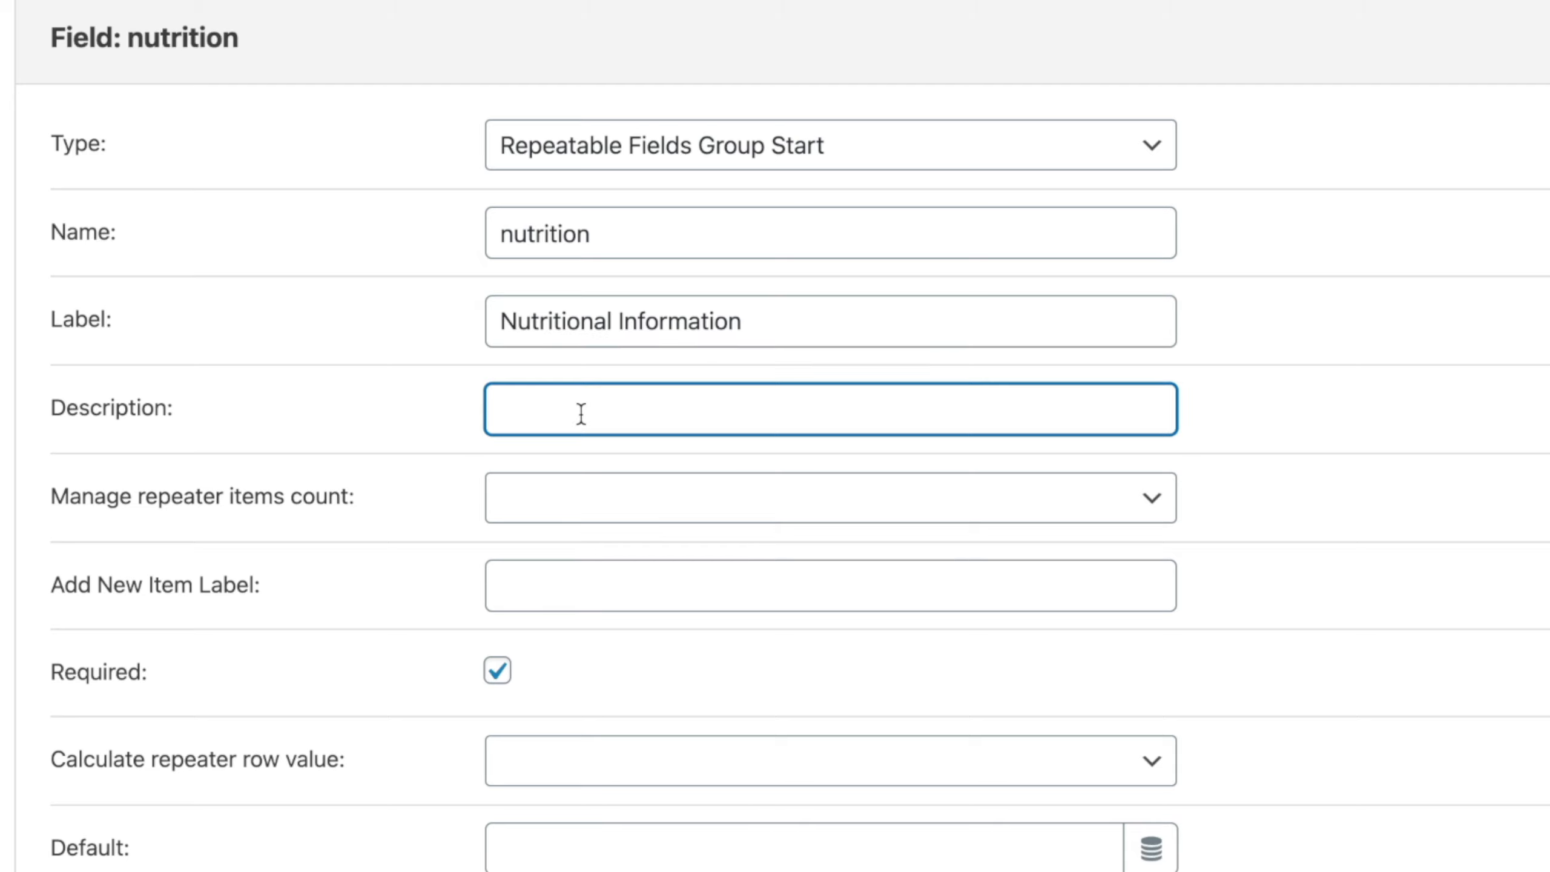
text(Insert)
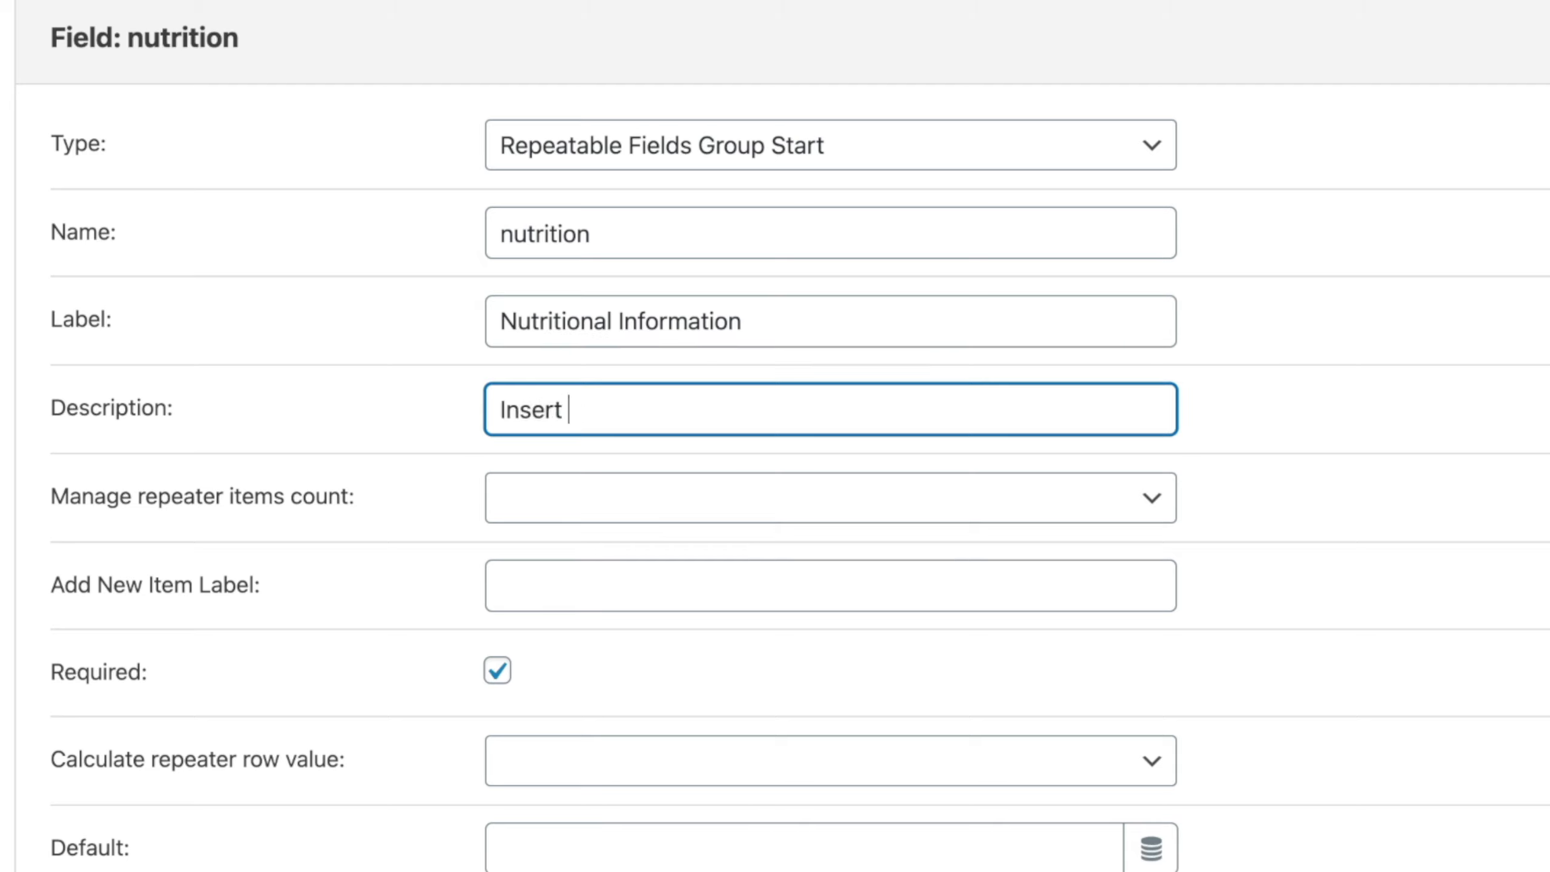
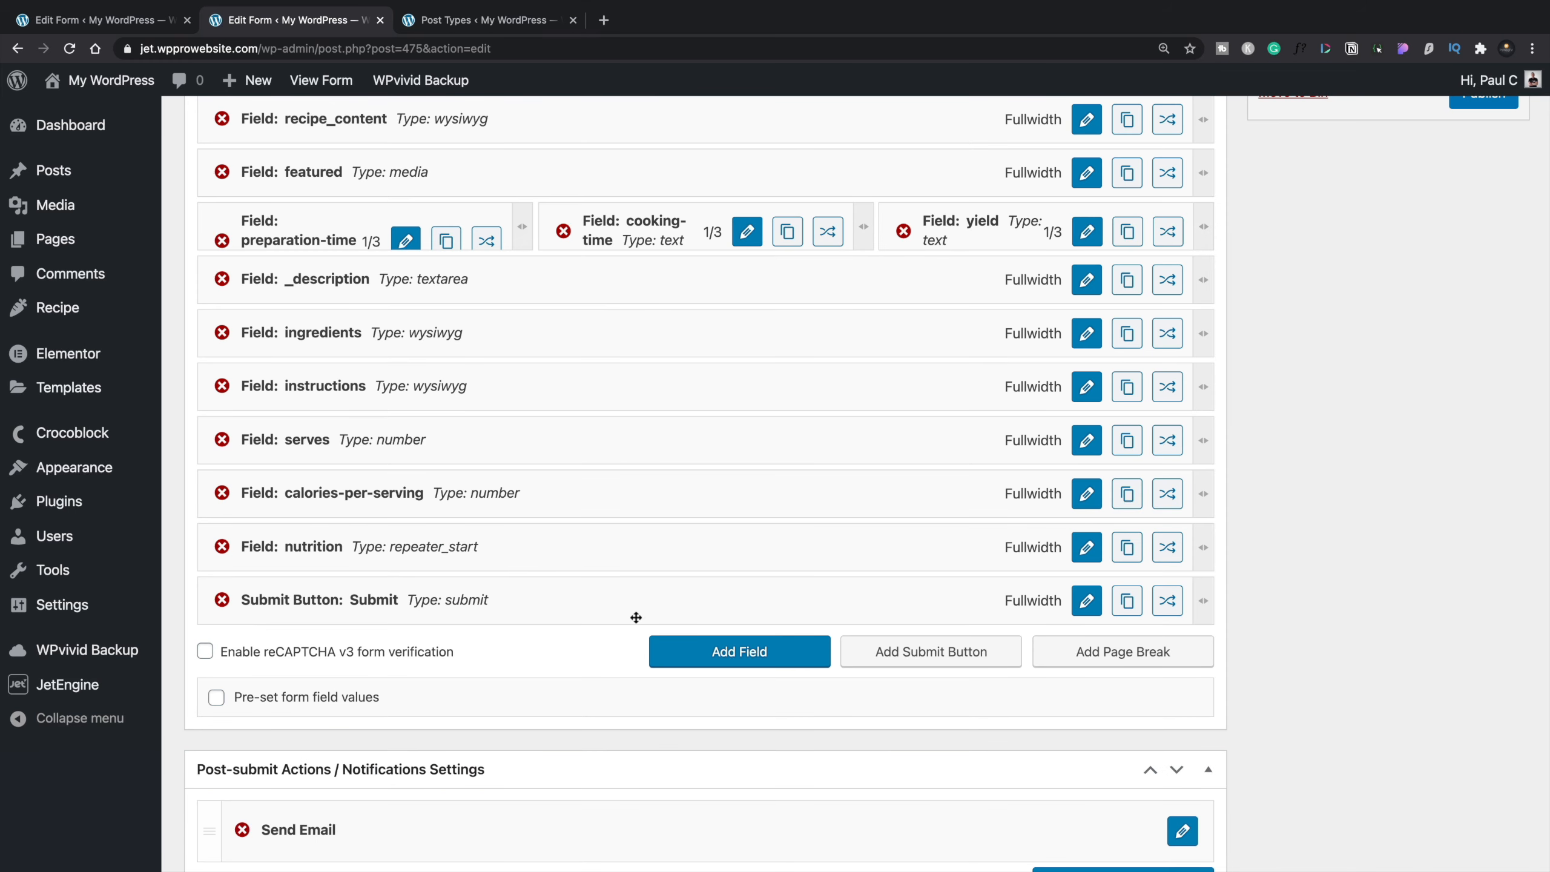
Step: Add a field between nutrition and the Submit button, make it a Repeatable Fields Group End, and apply the change
click(720, 656)
drag(654, 661, 637, 608)
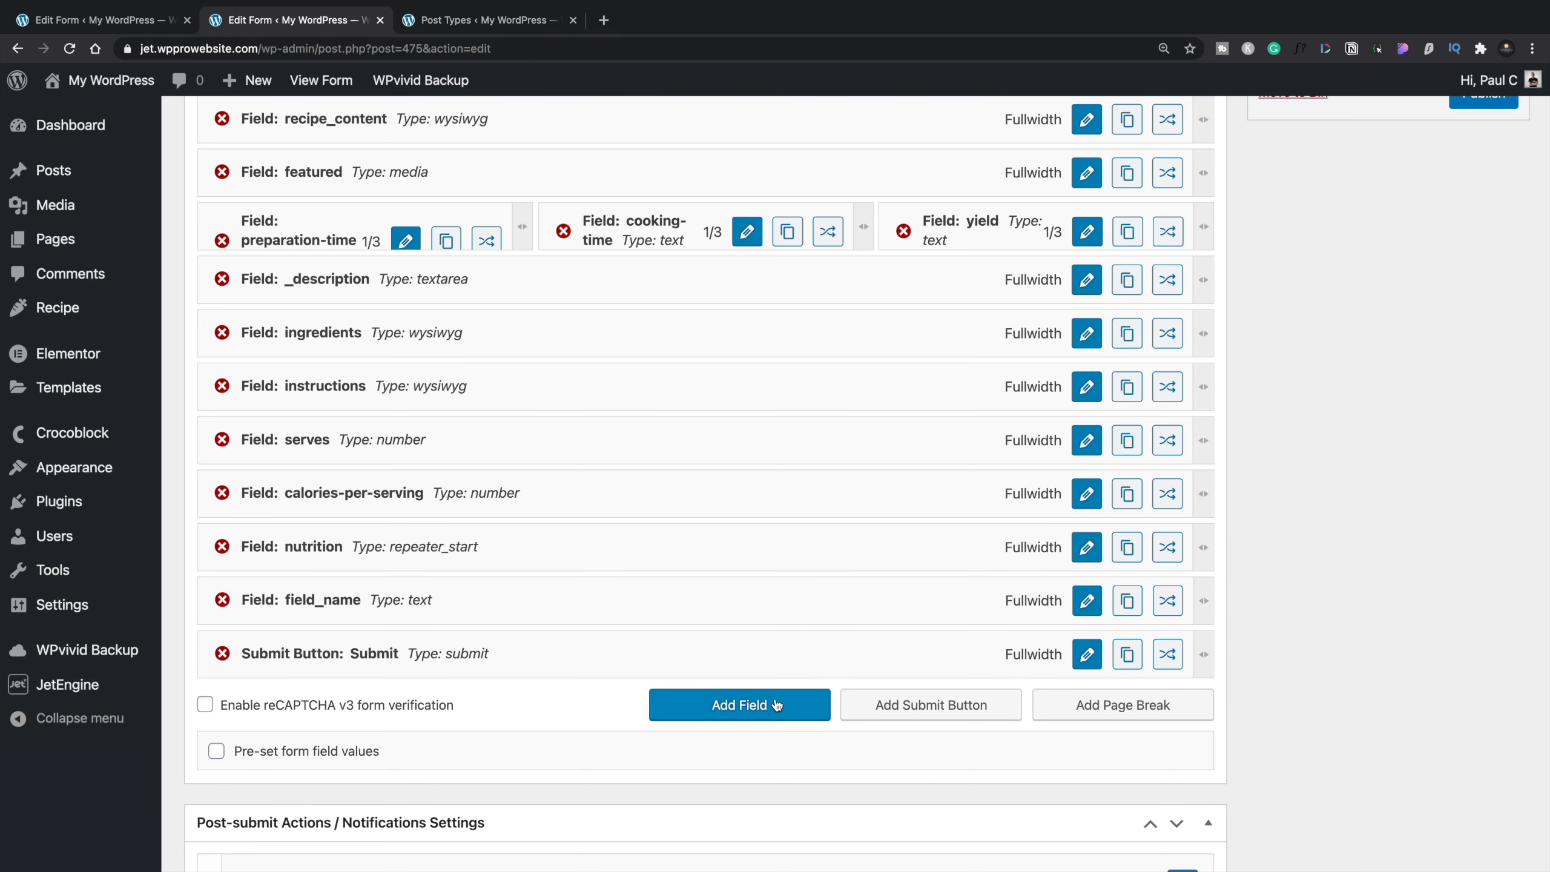
click(1085, 608)
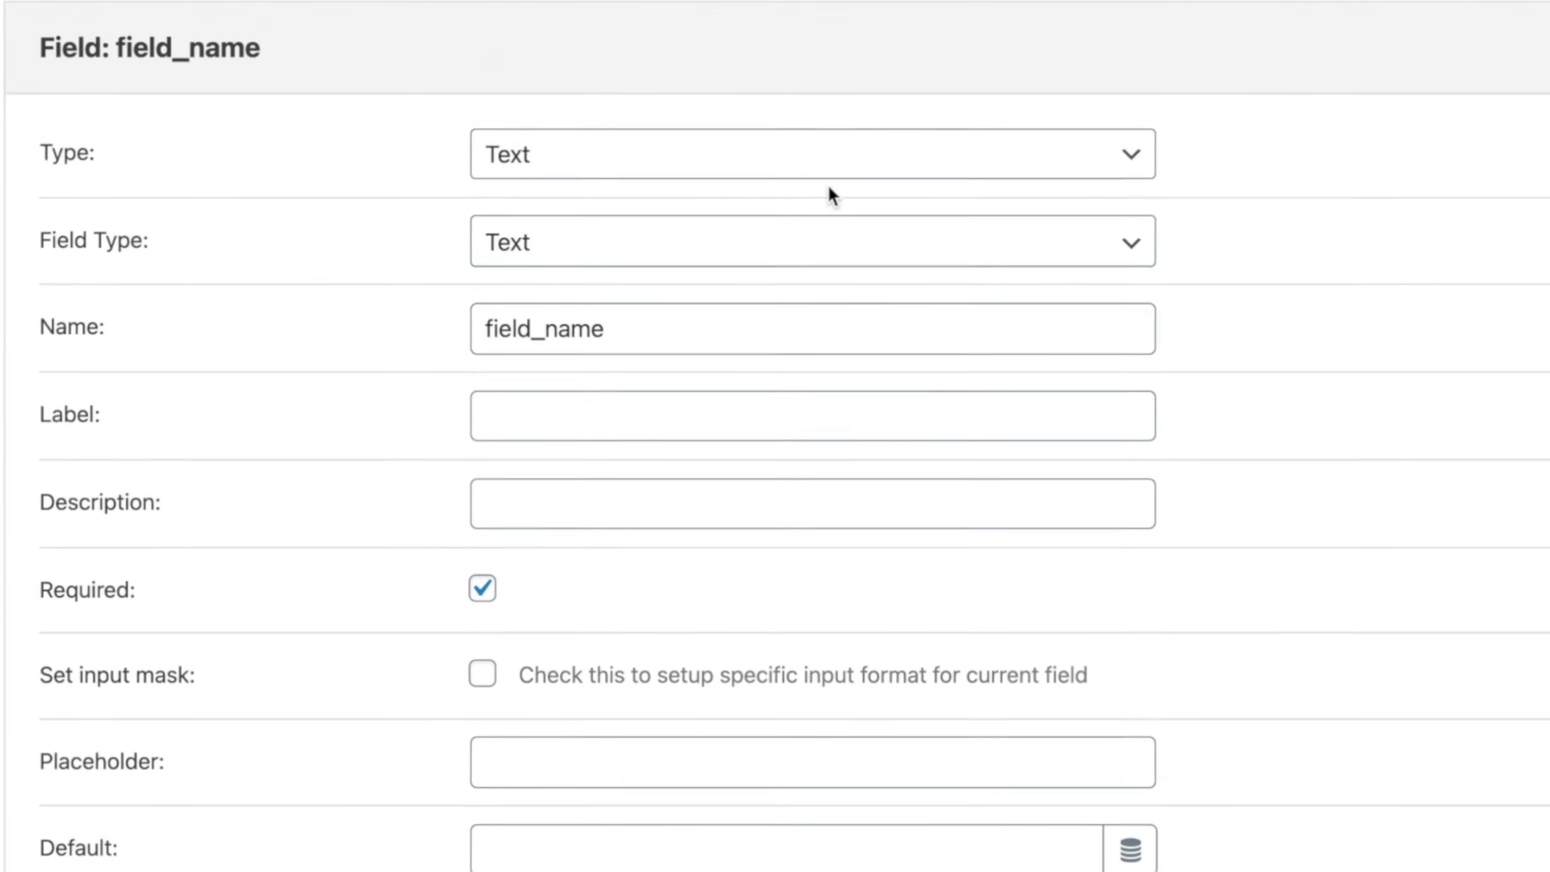
click(831, 156)
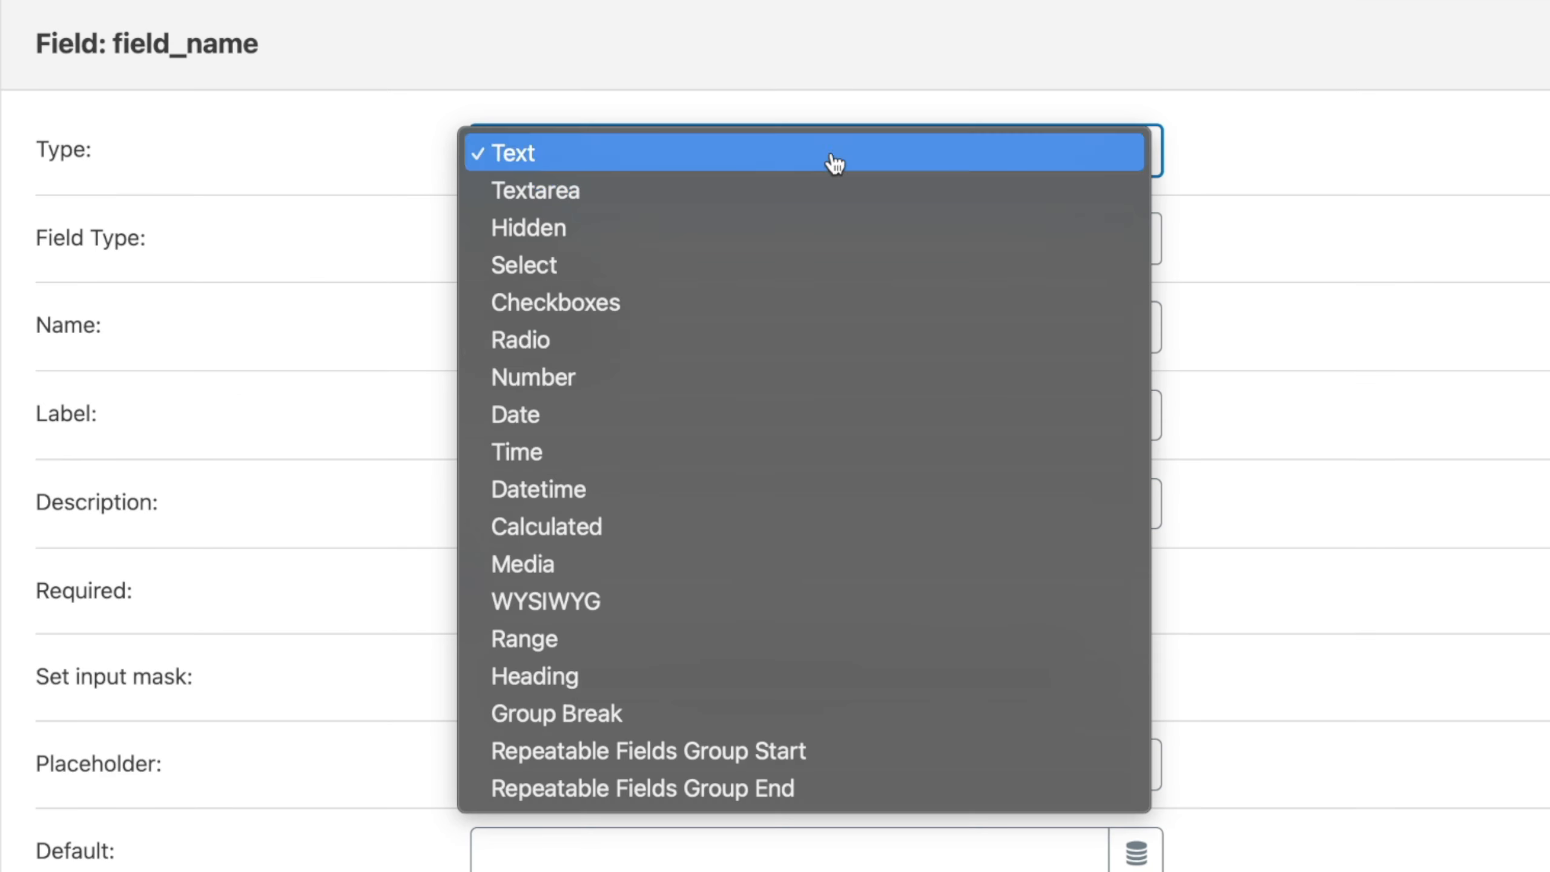
click(703, 789)
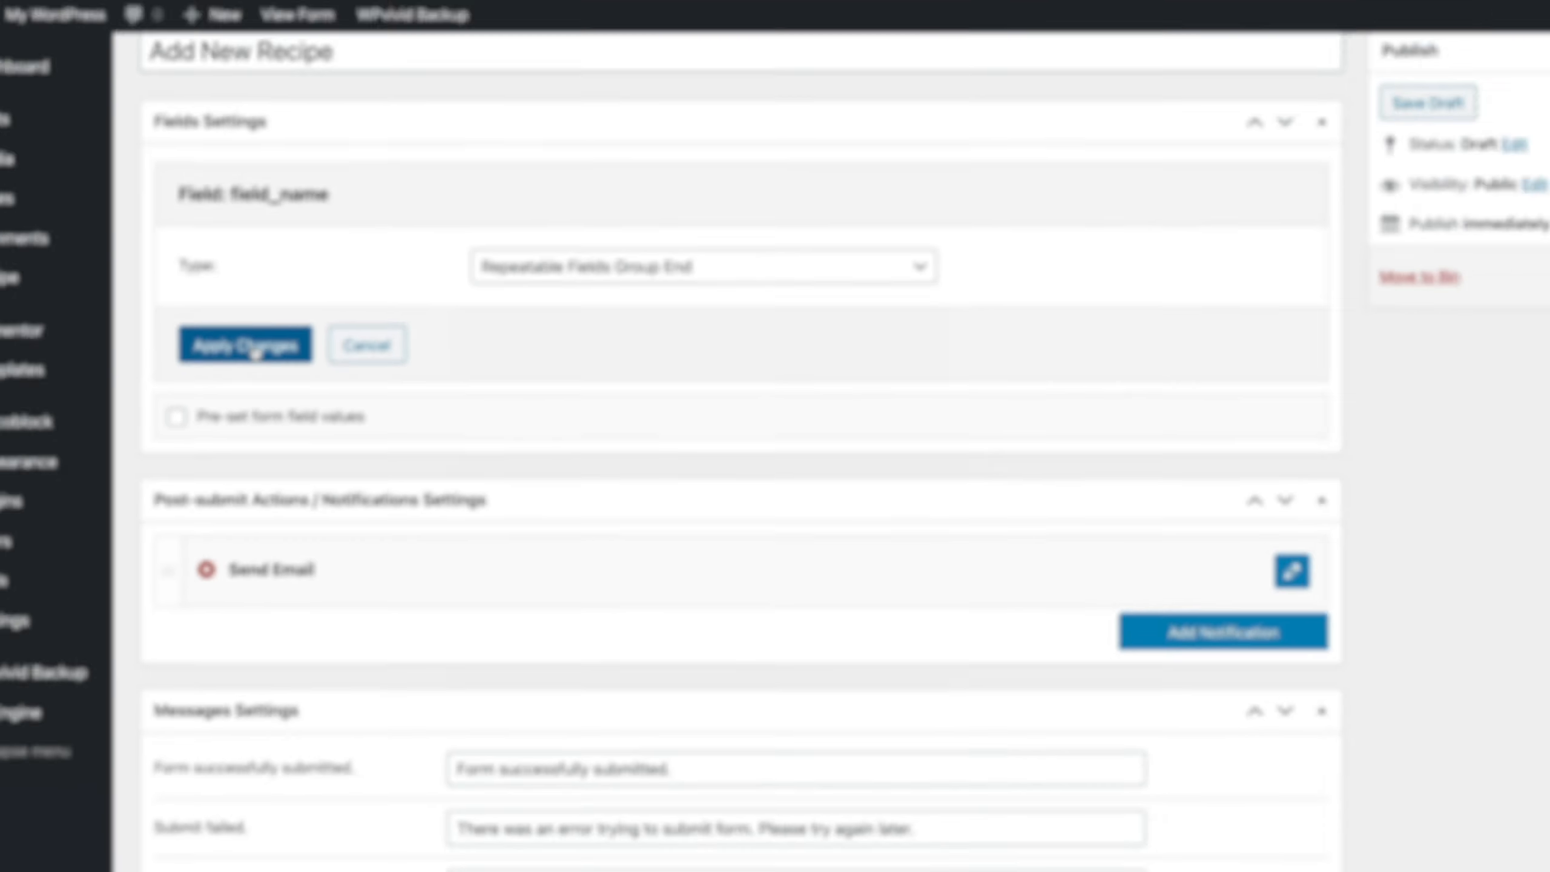
click(255, 353)
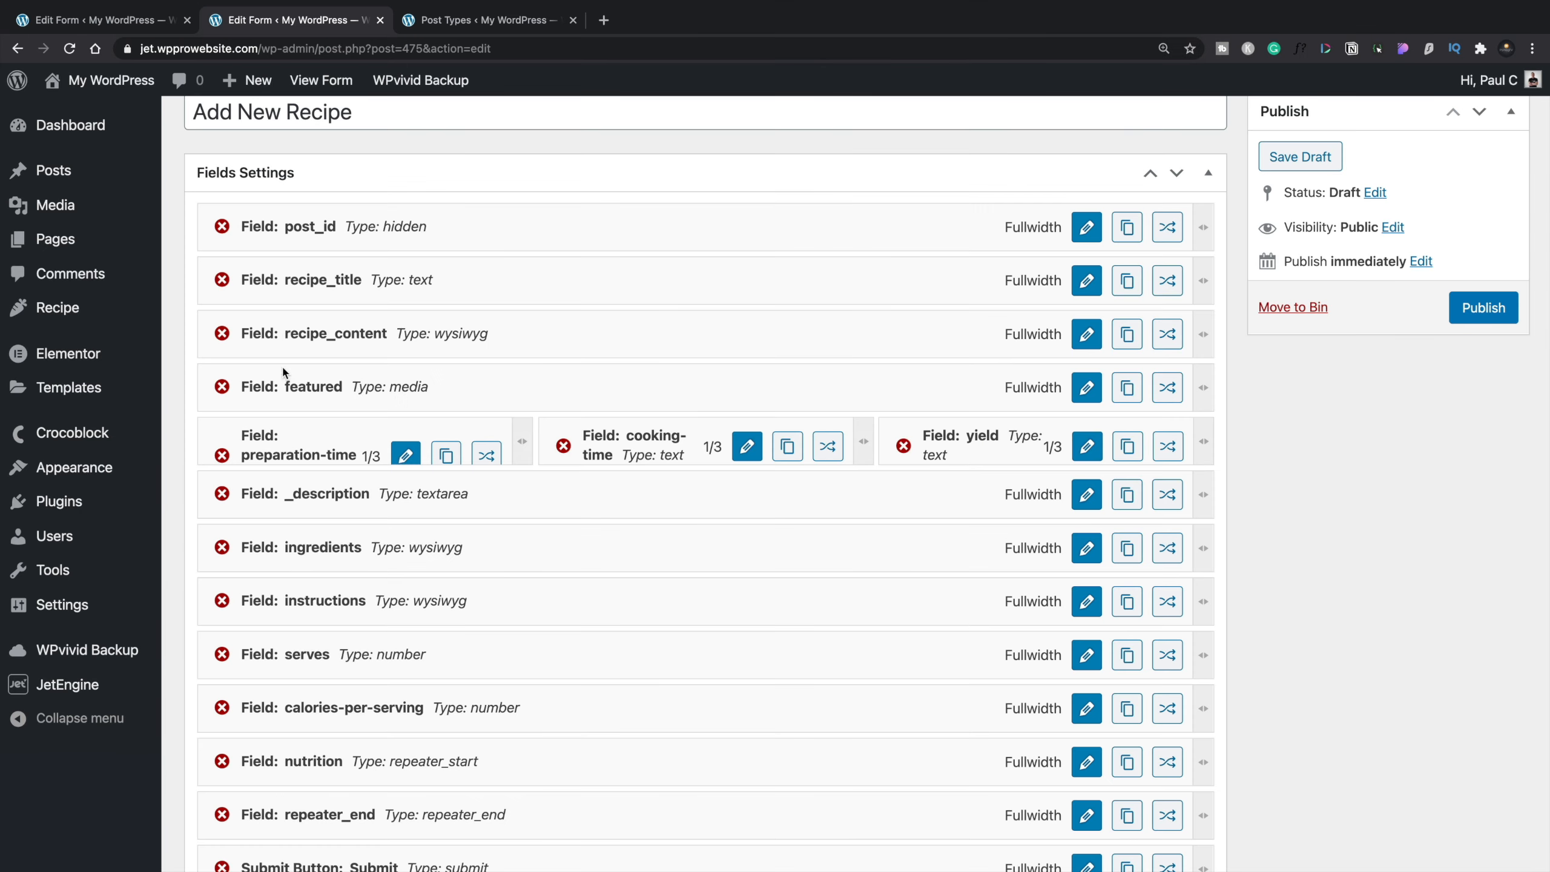
Step: Check the sub-fields of the Nutrition repeater in the Recipe post type's meta fields
scroll(767, 647, down, 3)
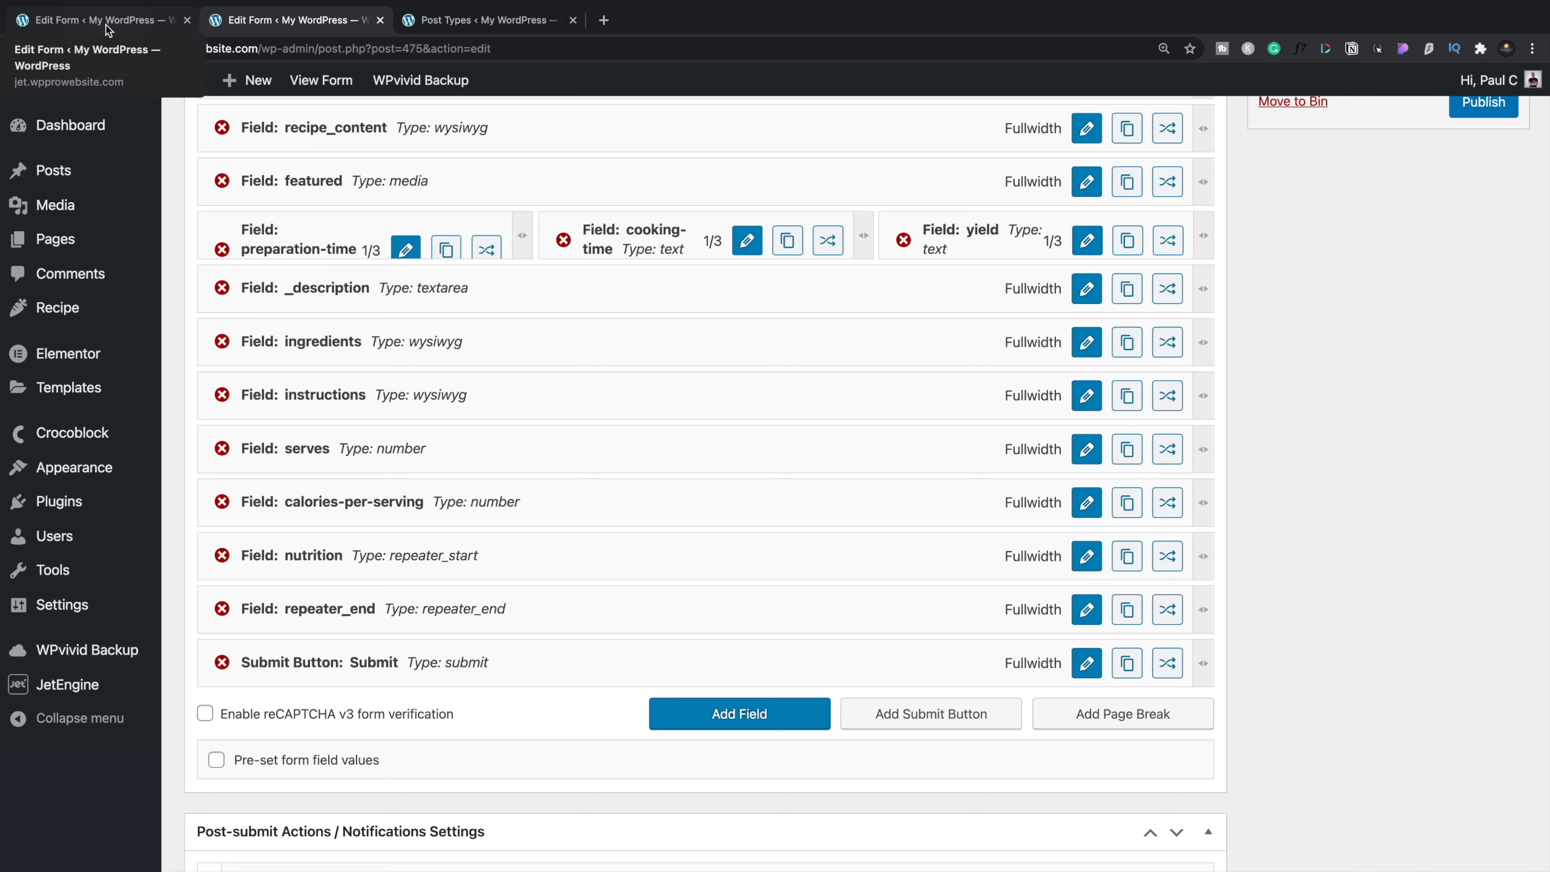
click(441, 24)
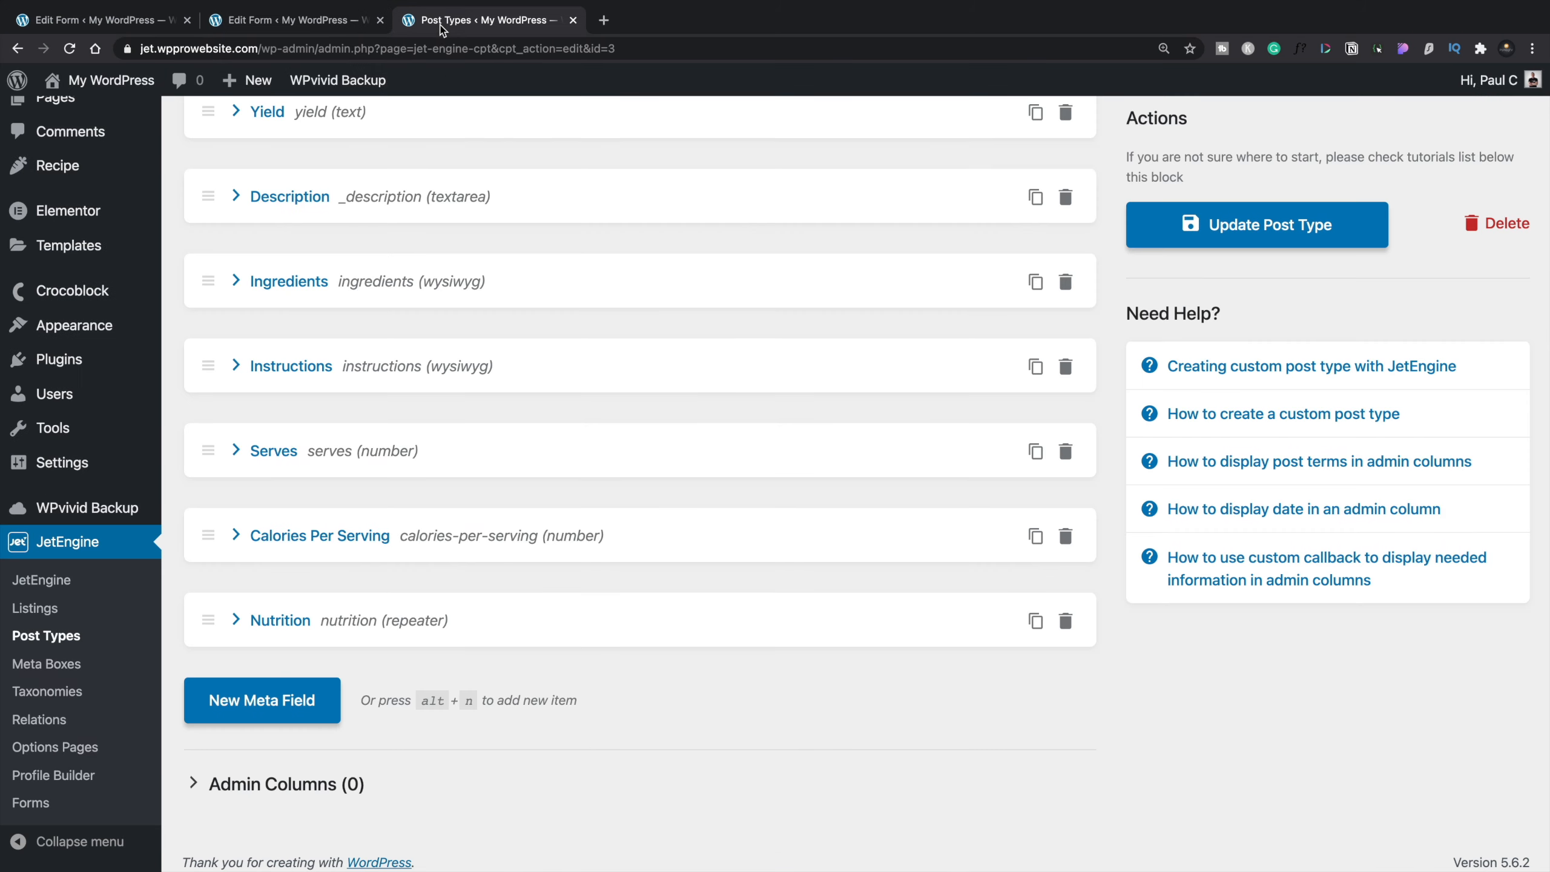
scroll(474, 410, down, 1)
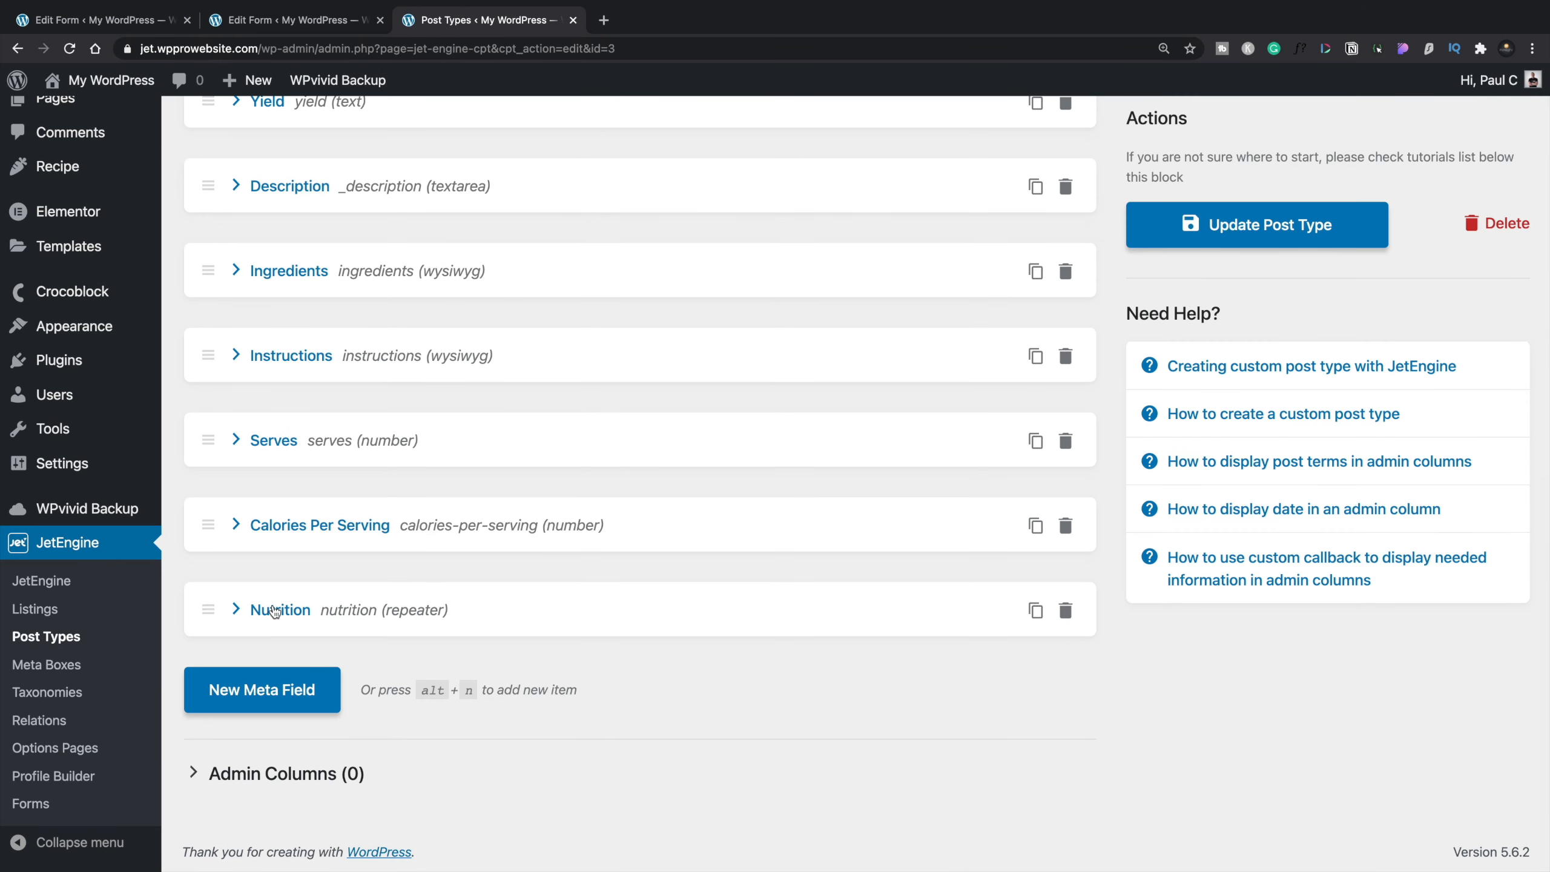
click(275, 610)
scroll(274, 608, down, 10)
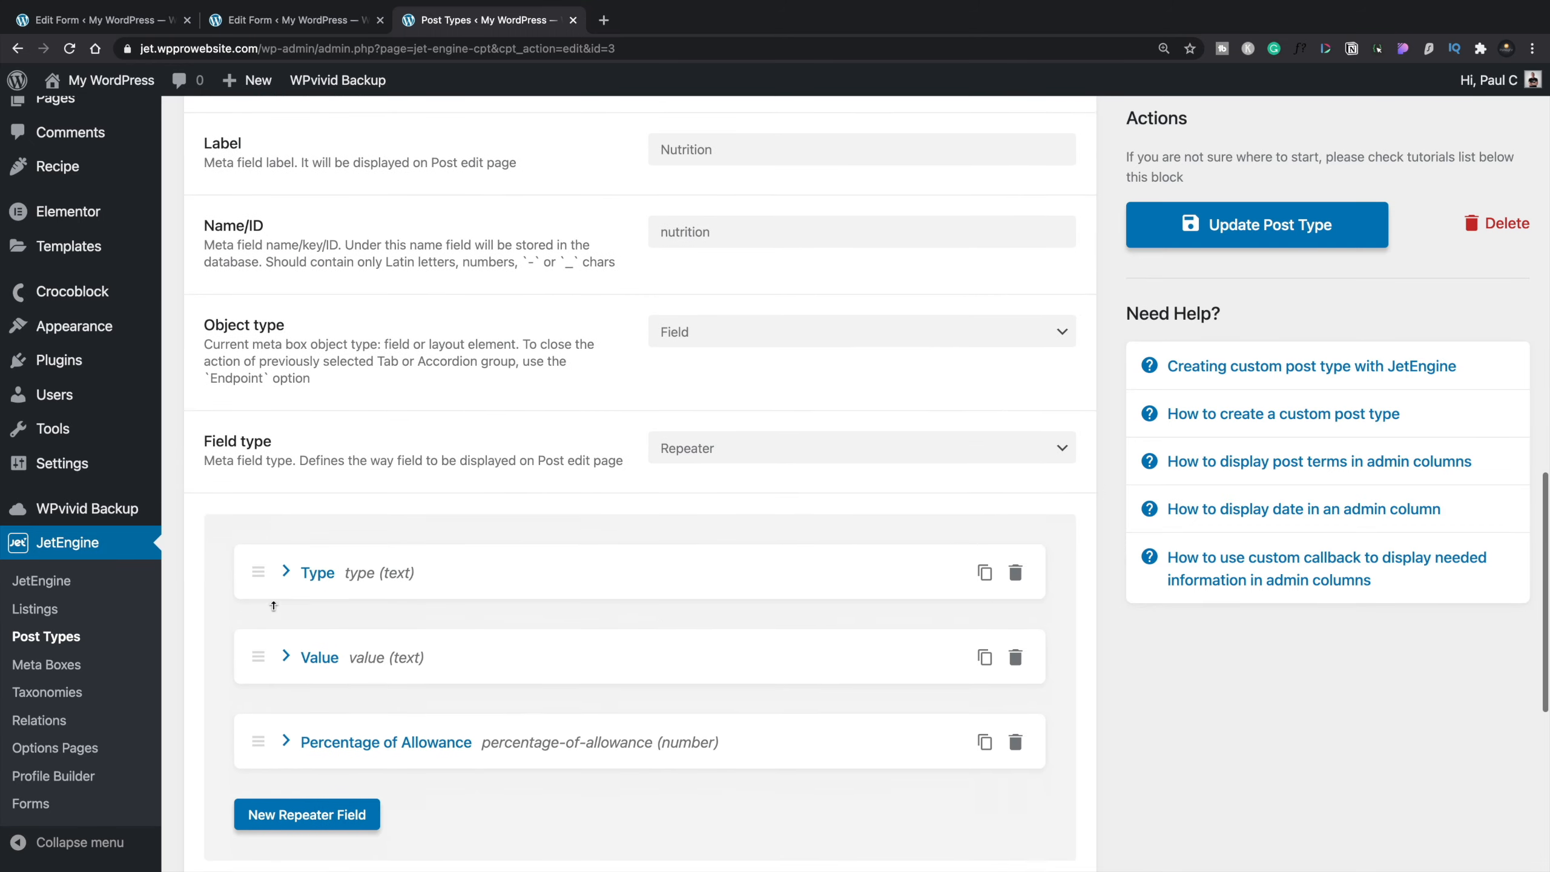
scroll(273, 606, down, 1)
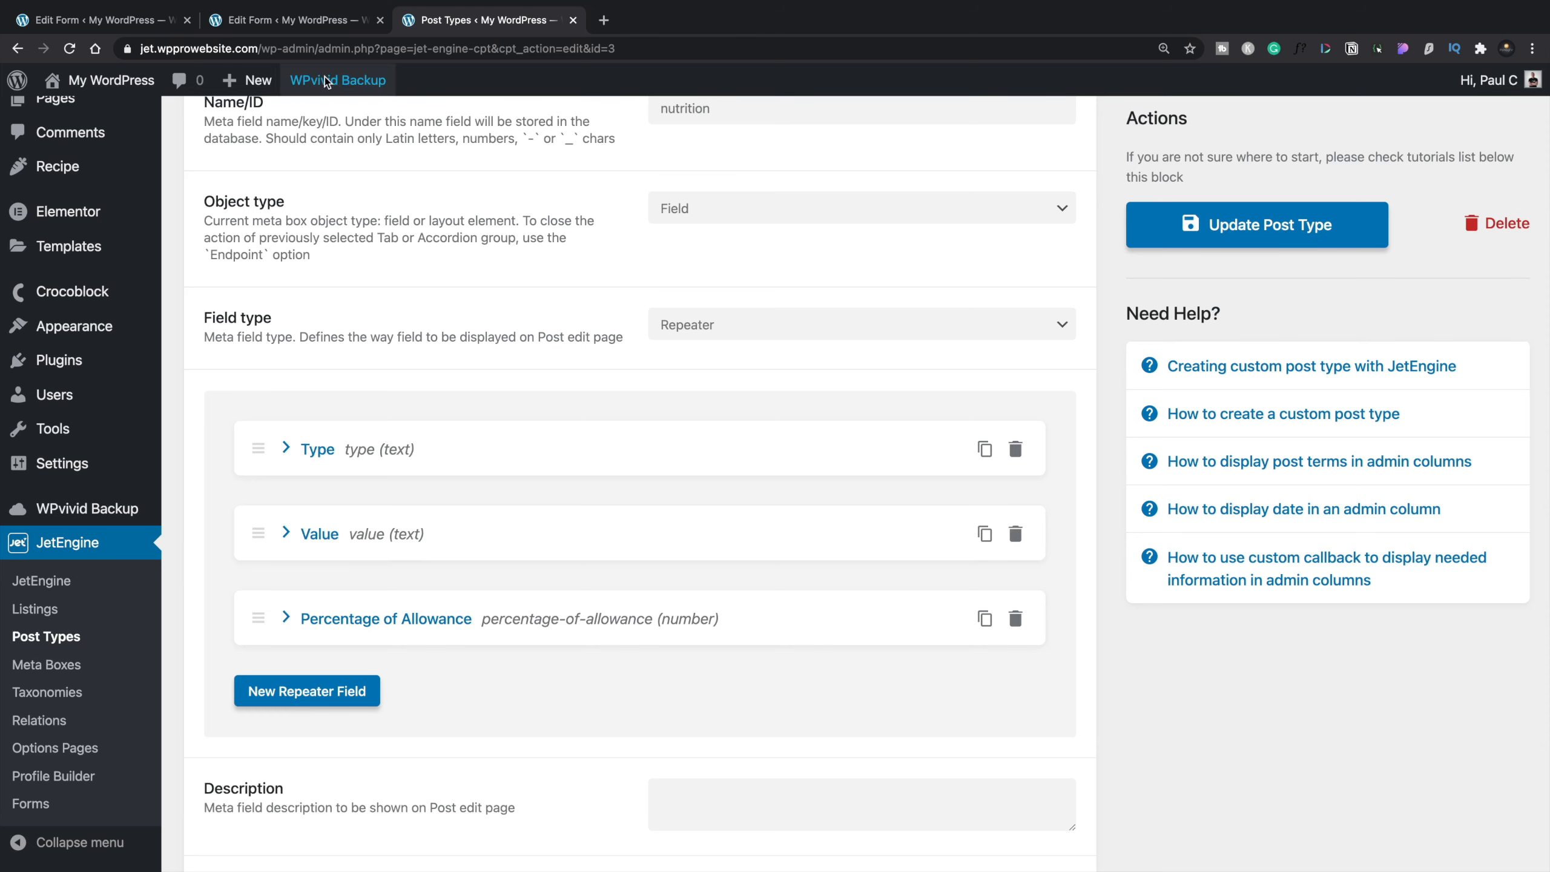
Step: Back in the recipe form, add a text field between nutrition and repeater_end and reduce its width to 1/3
click(322, 22)
click(751, 713)
scroll(751, 714, down, 2)
drag(705, 636, 703, 526)
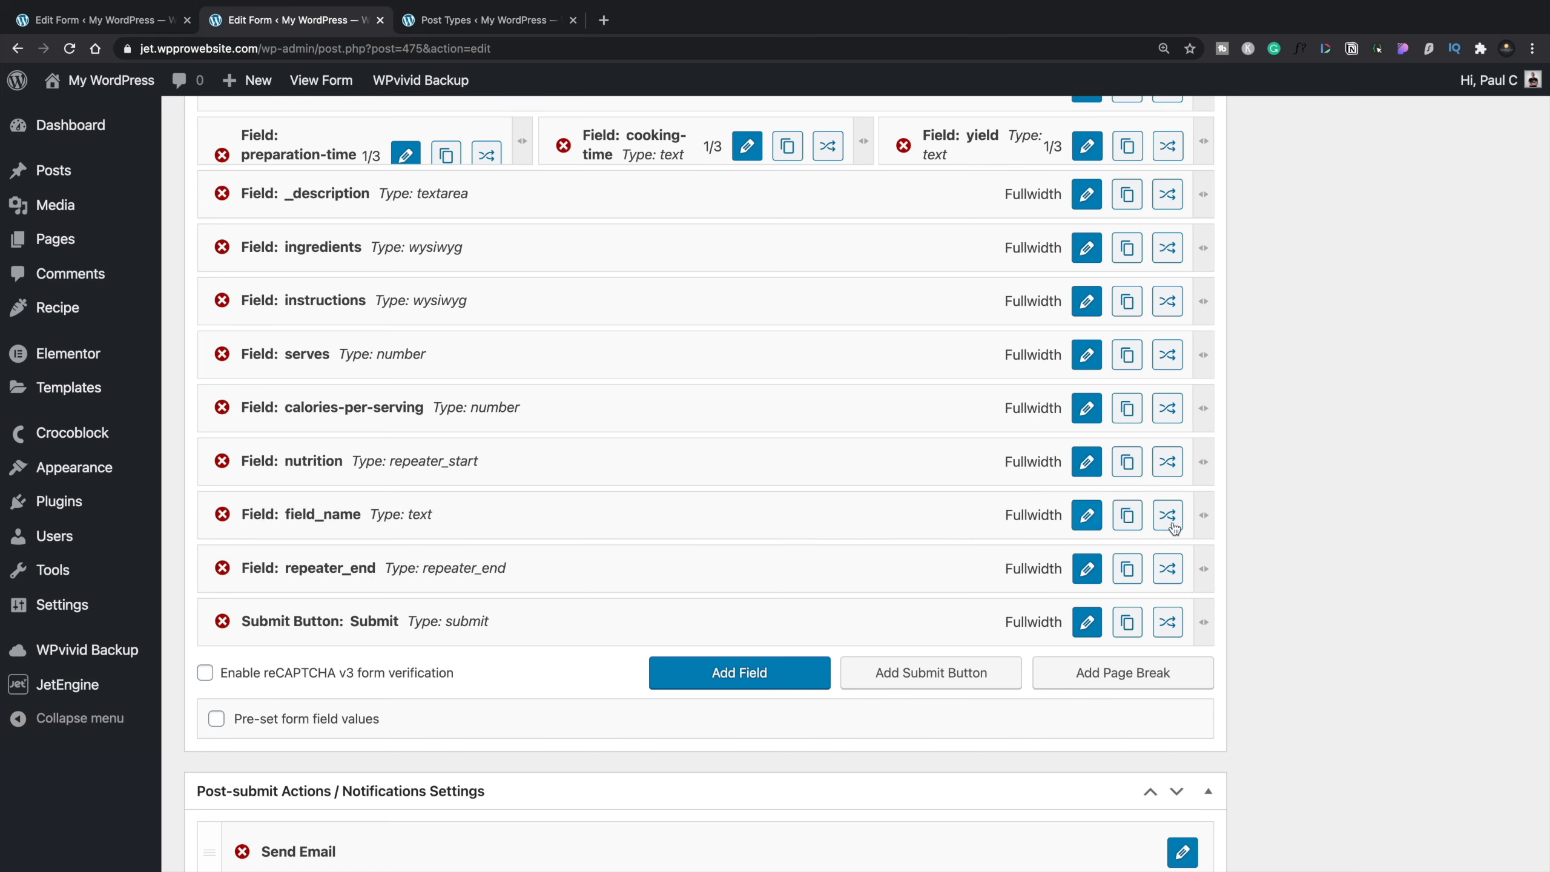
drag(1202, 514, 547, 515)
Step: Name the new repeater text field type, matching the post type's sub-field, and label it "Nutrition Type"
click(402, 530)
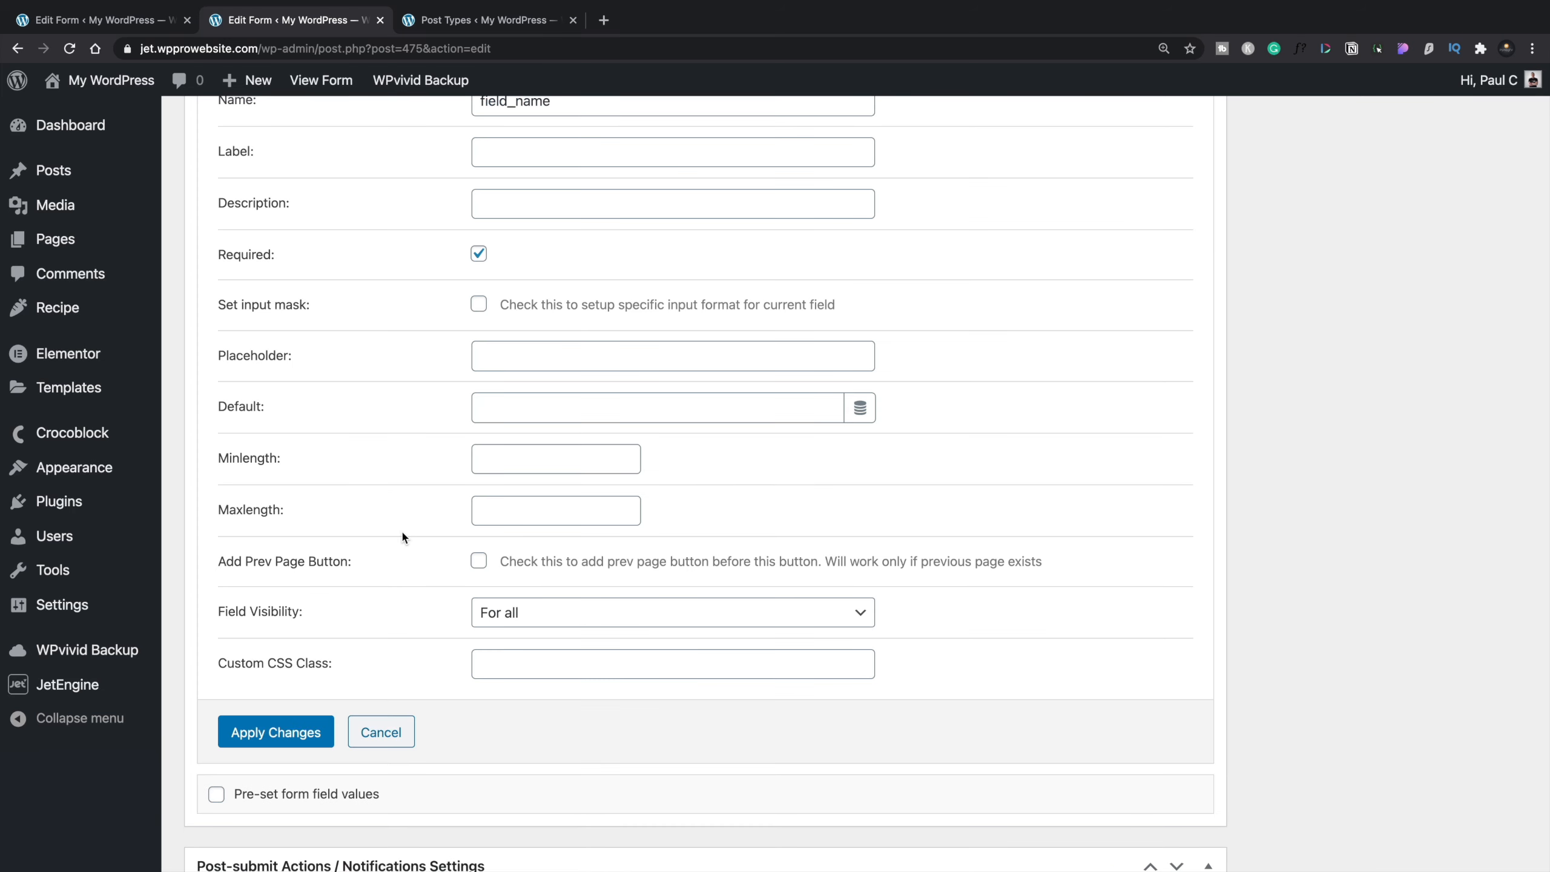
scroll(620, 475, up, 2)
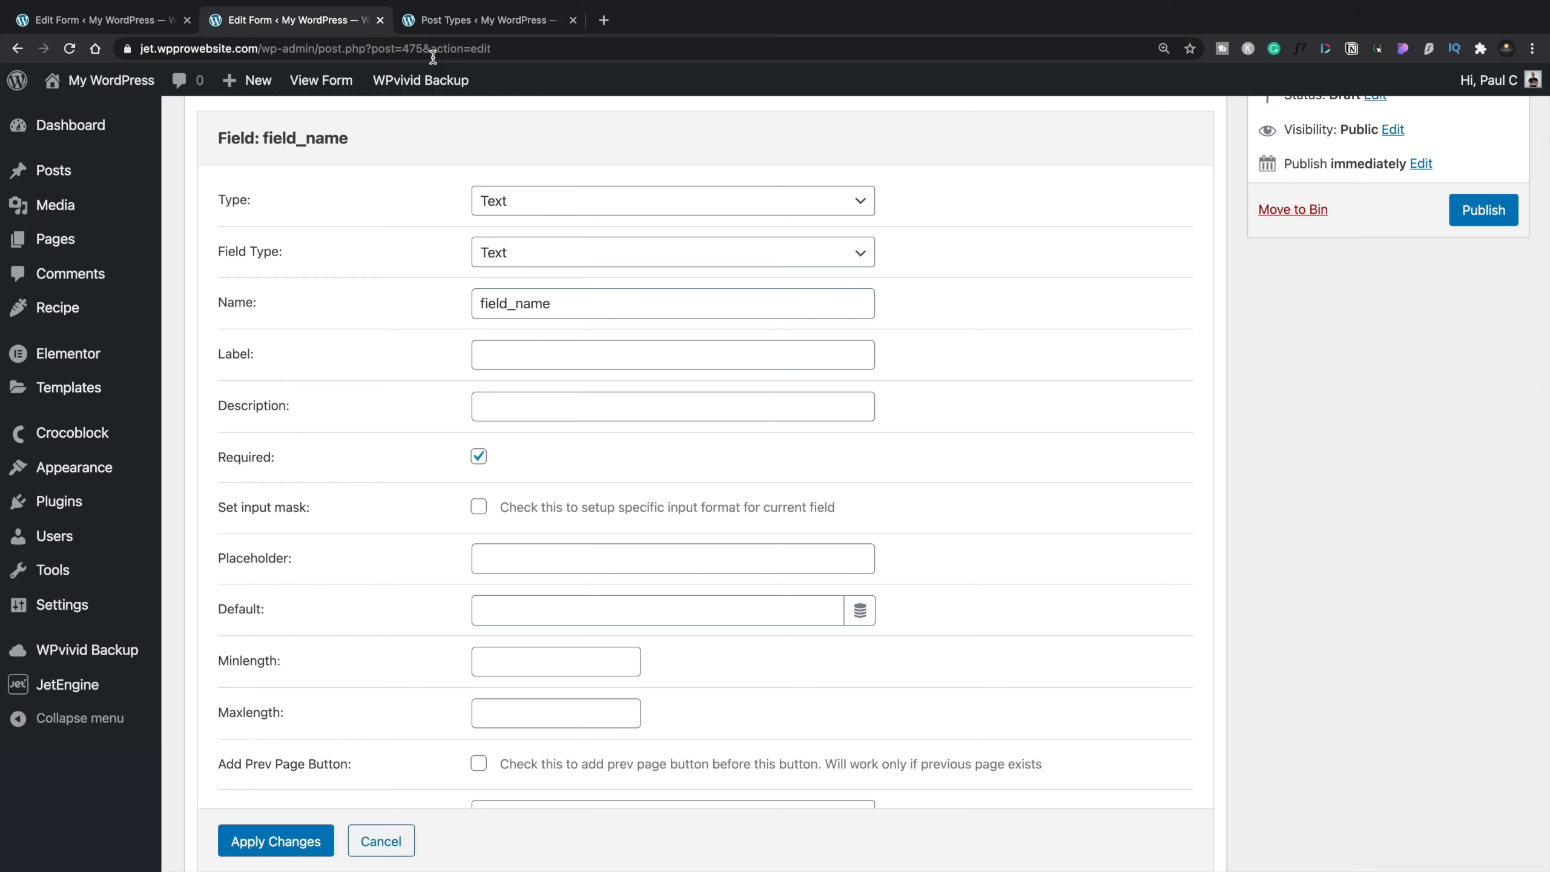
click(448, 22)
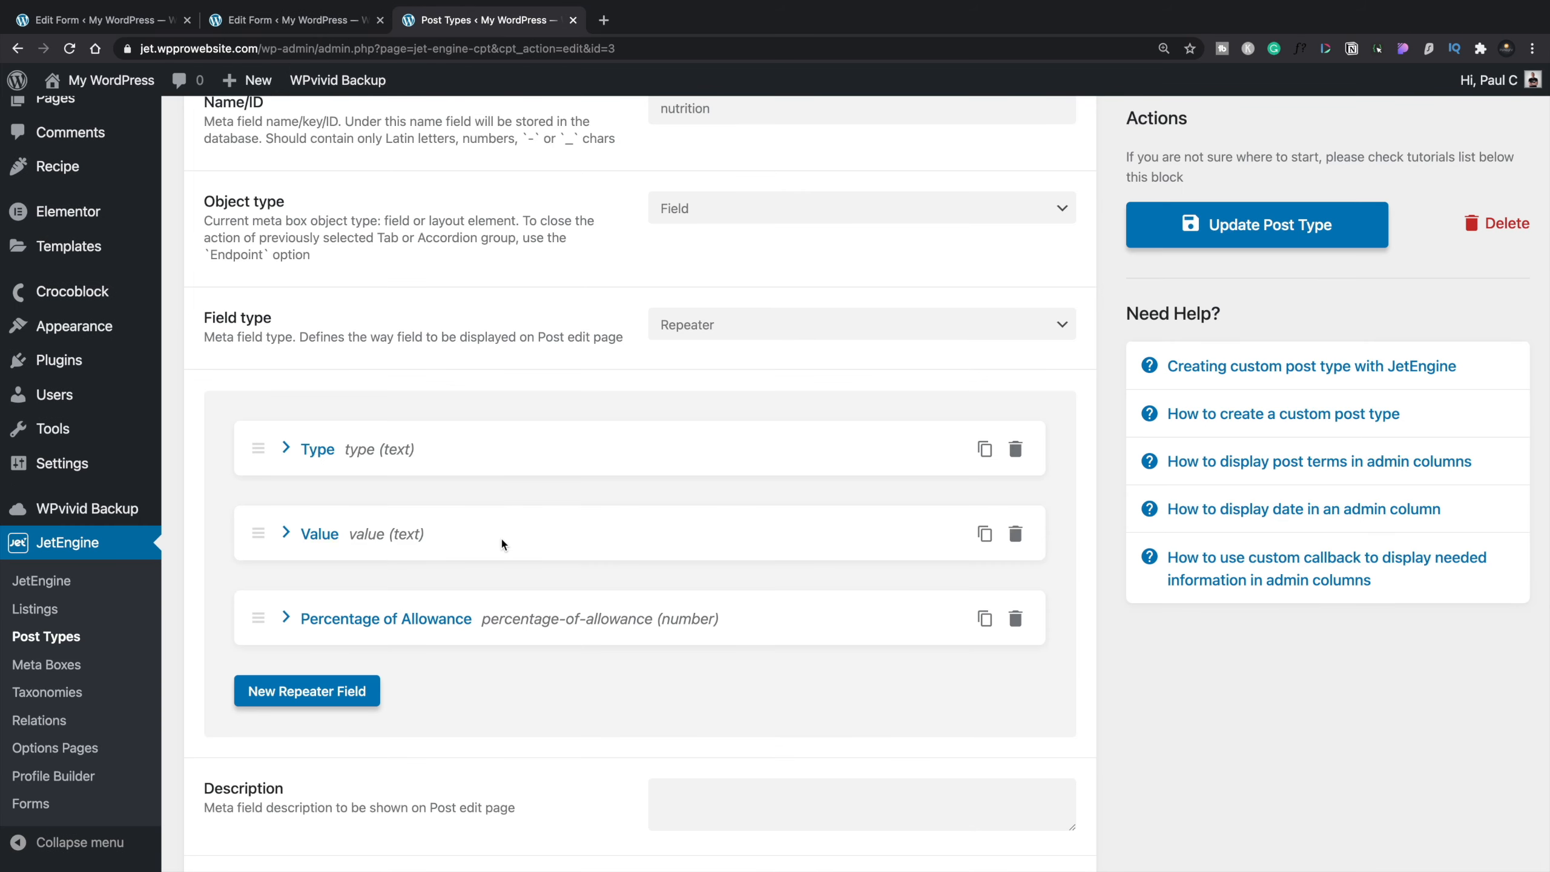
click(327, 23)
drag(549, 301, 468, 305)
text(type)
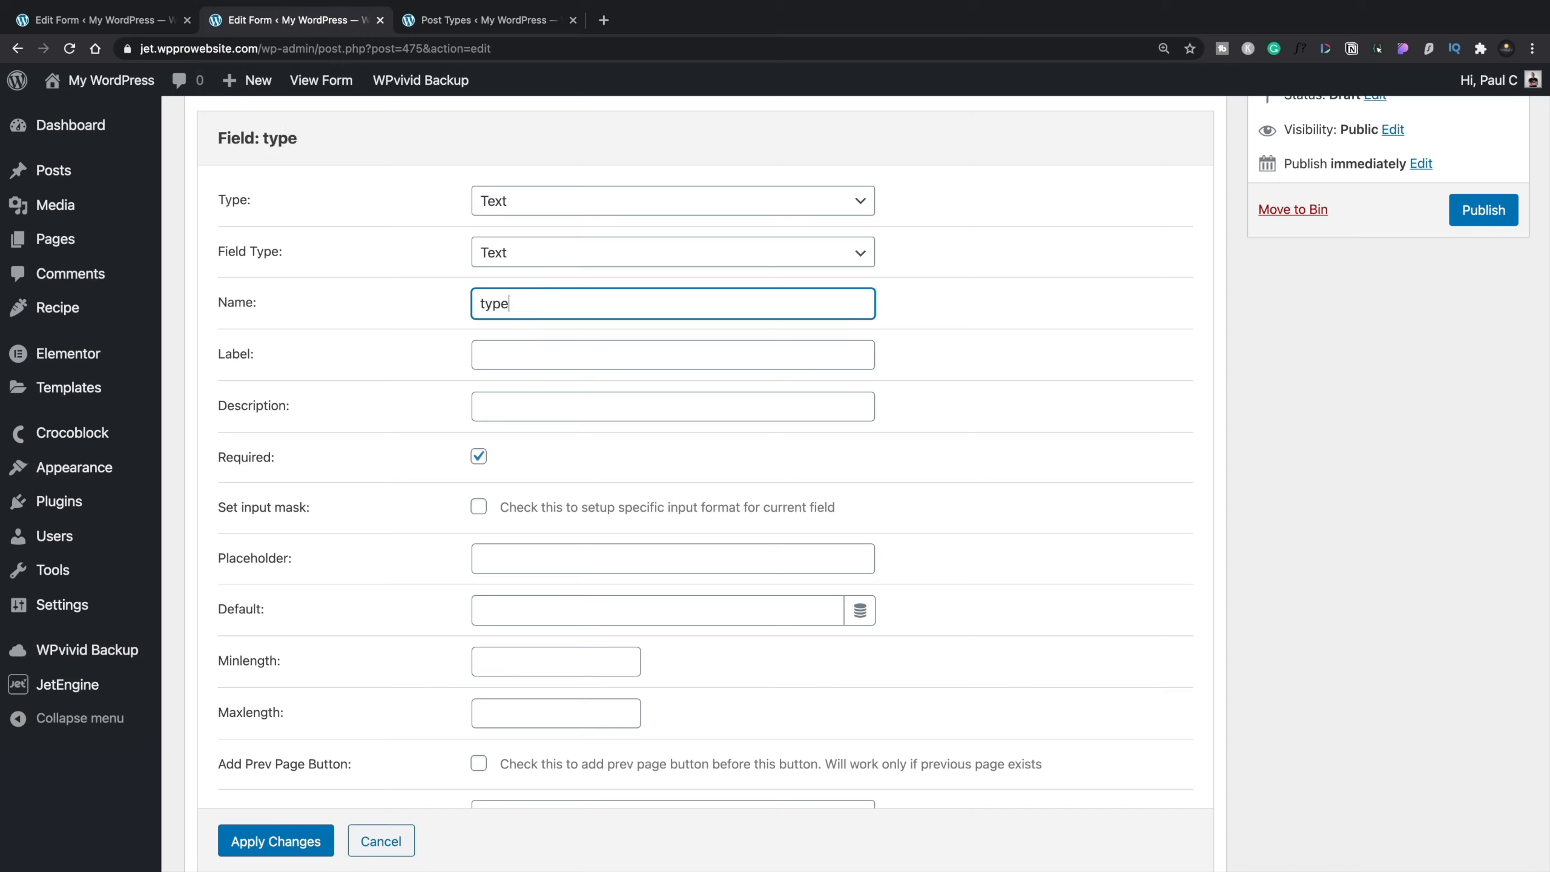
click(500, 354)
text(Nu)
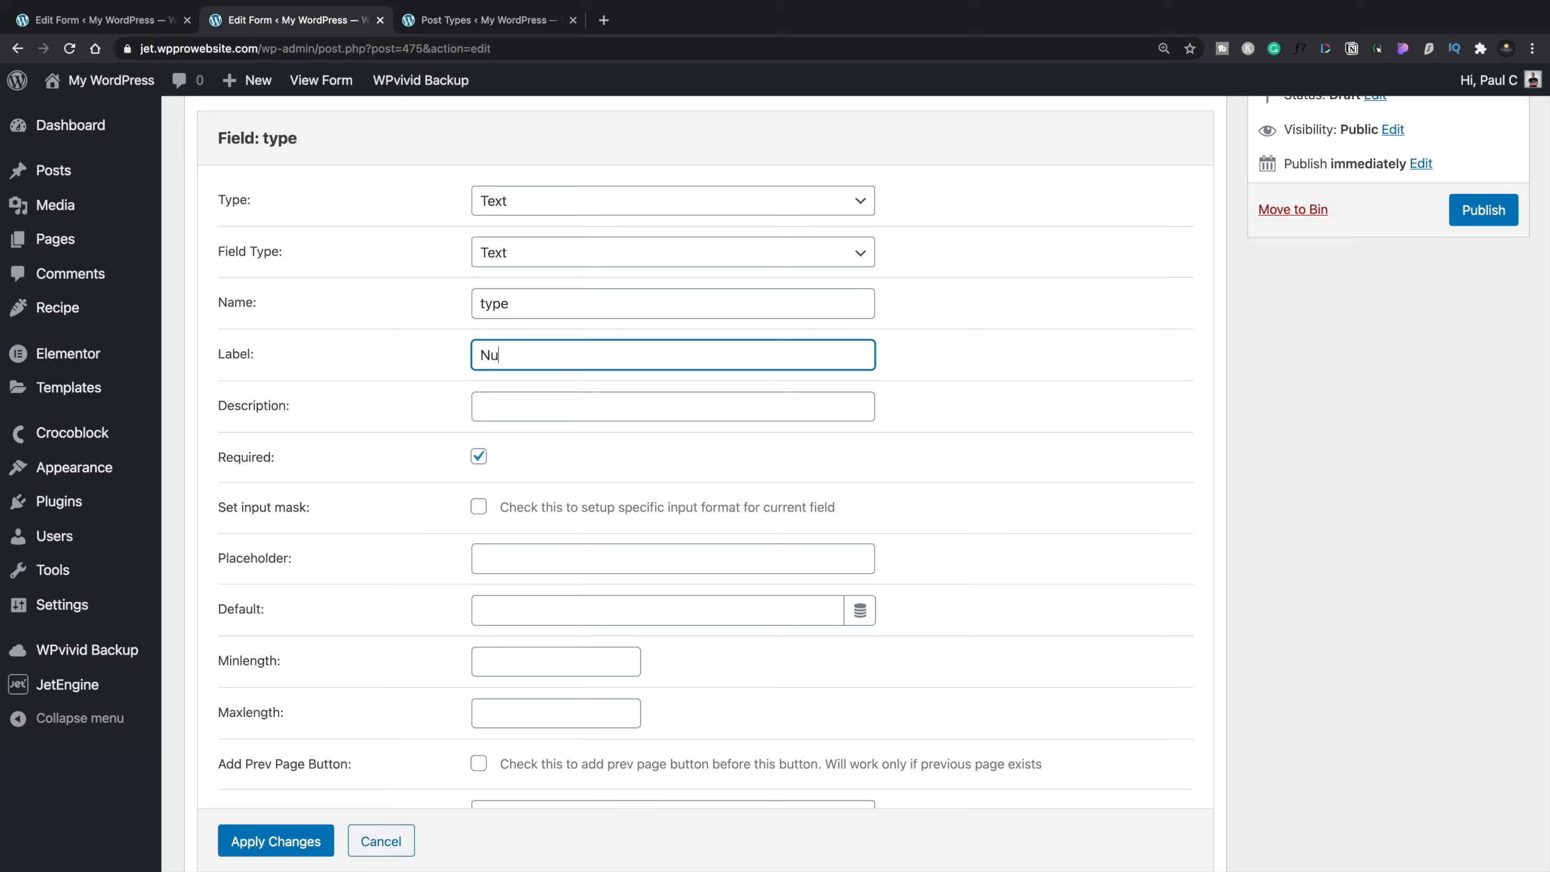
text(trition Type)
Step: Make the type field optional, set its visibility to Only for logged in users, and apply the changes
click(479, 456)
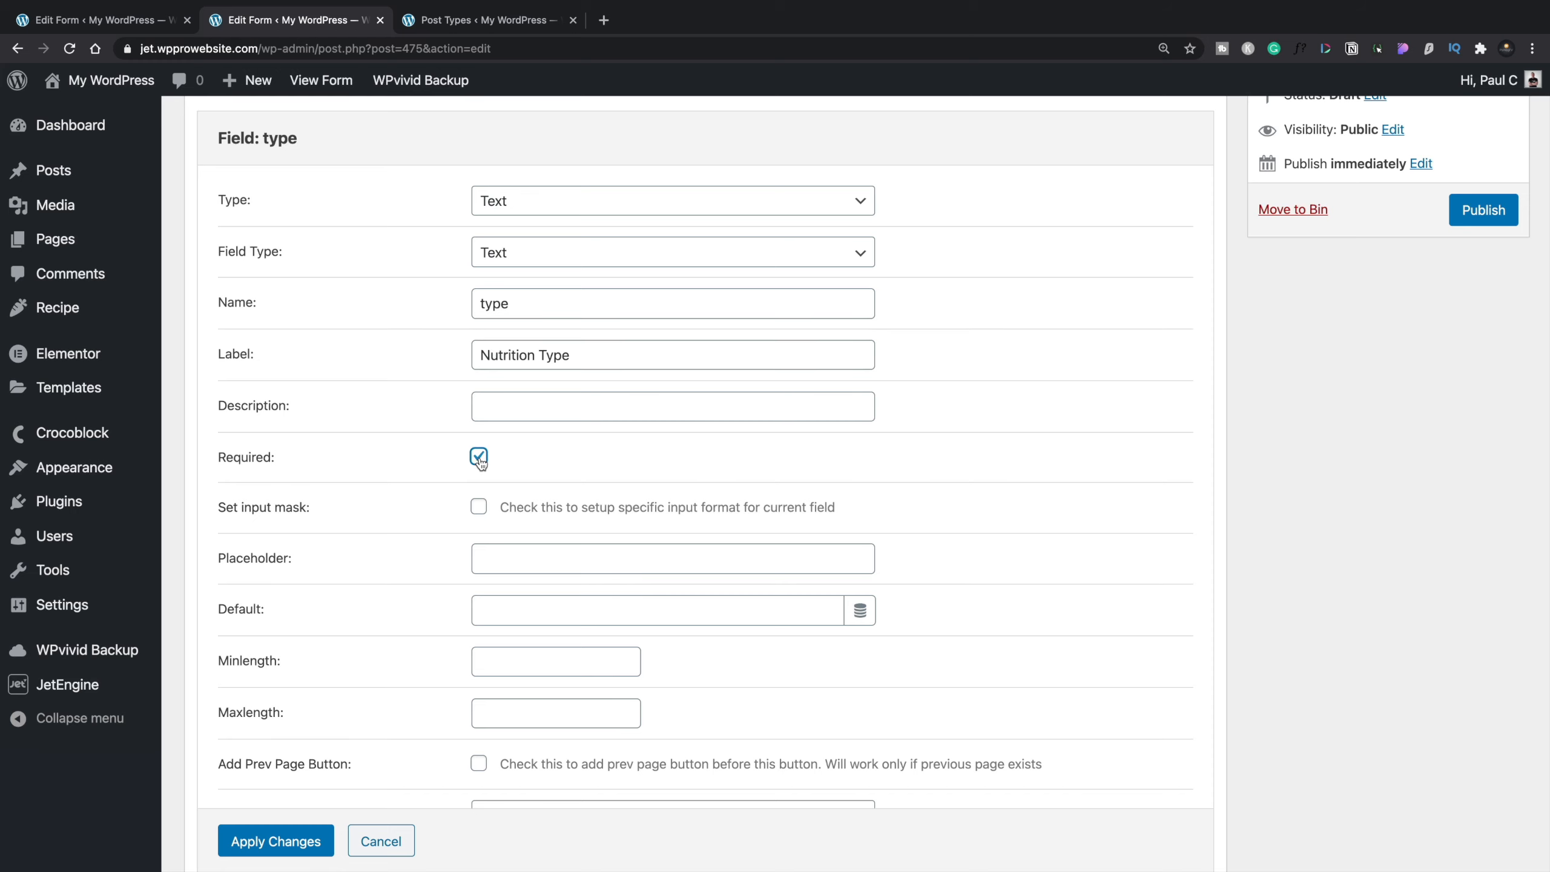
scroll(480, 458, down, 4)
scroll(480, 458, down, 1)
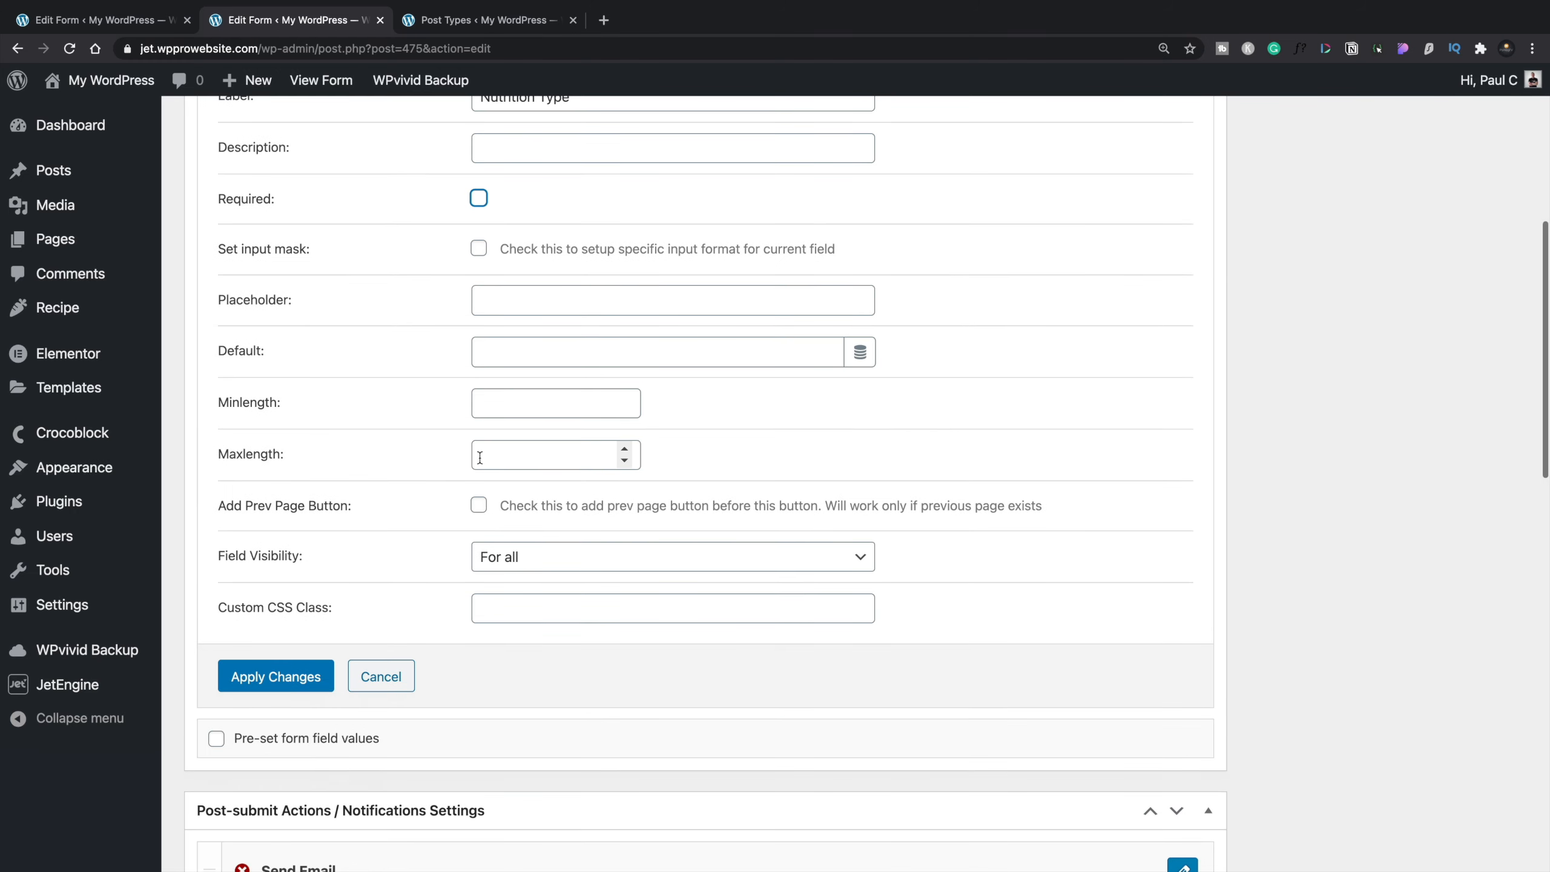
click(548, 557)
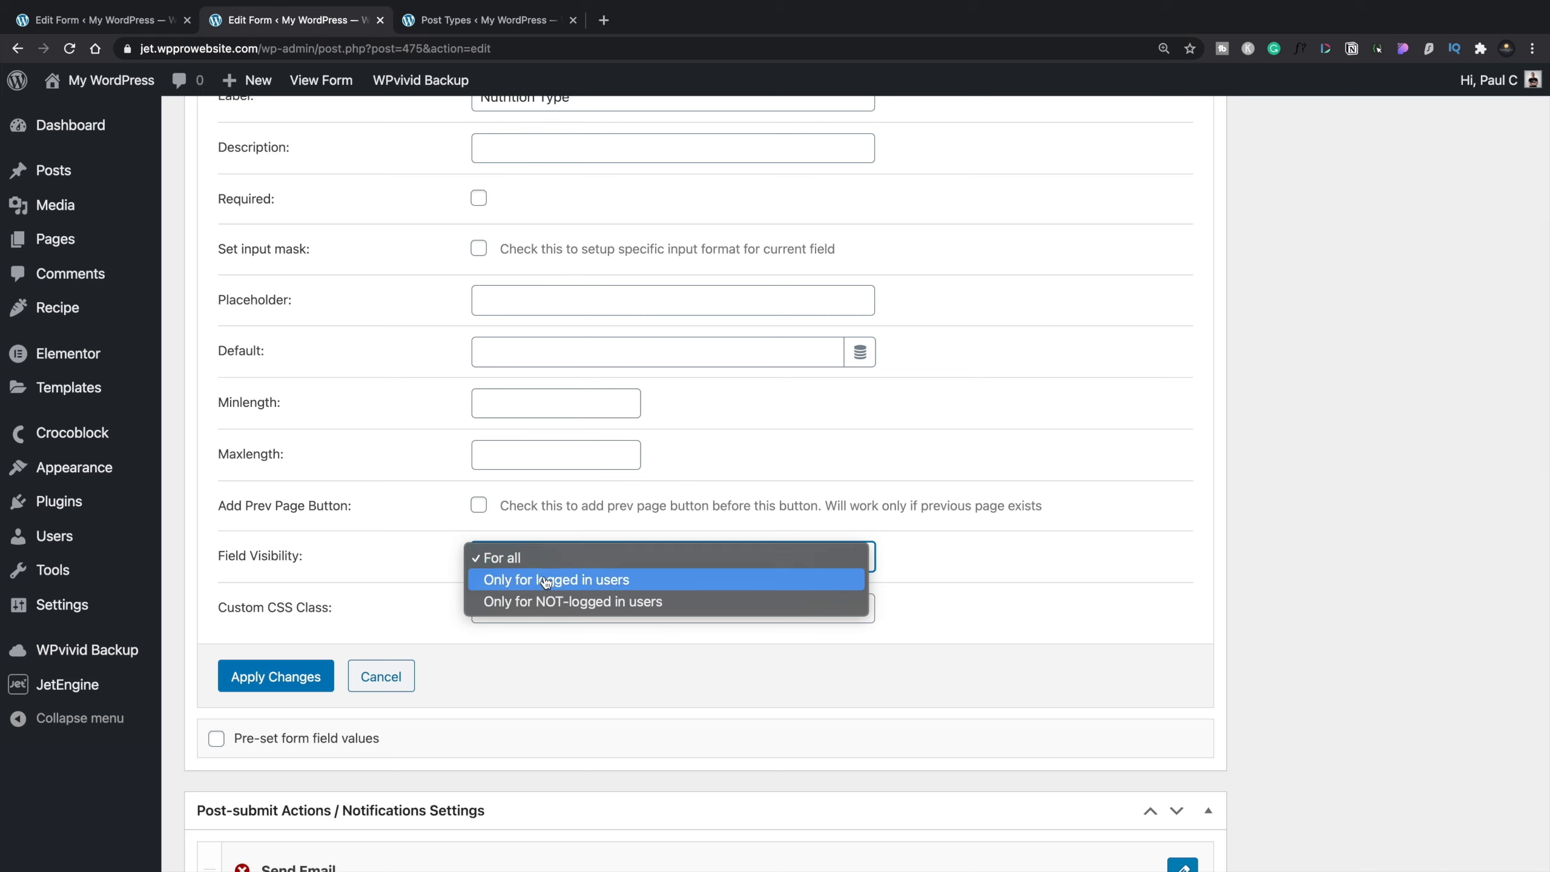
click(543, 578)
click(277, 676)
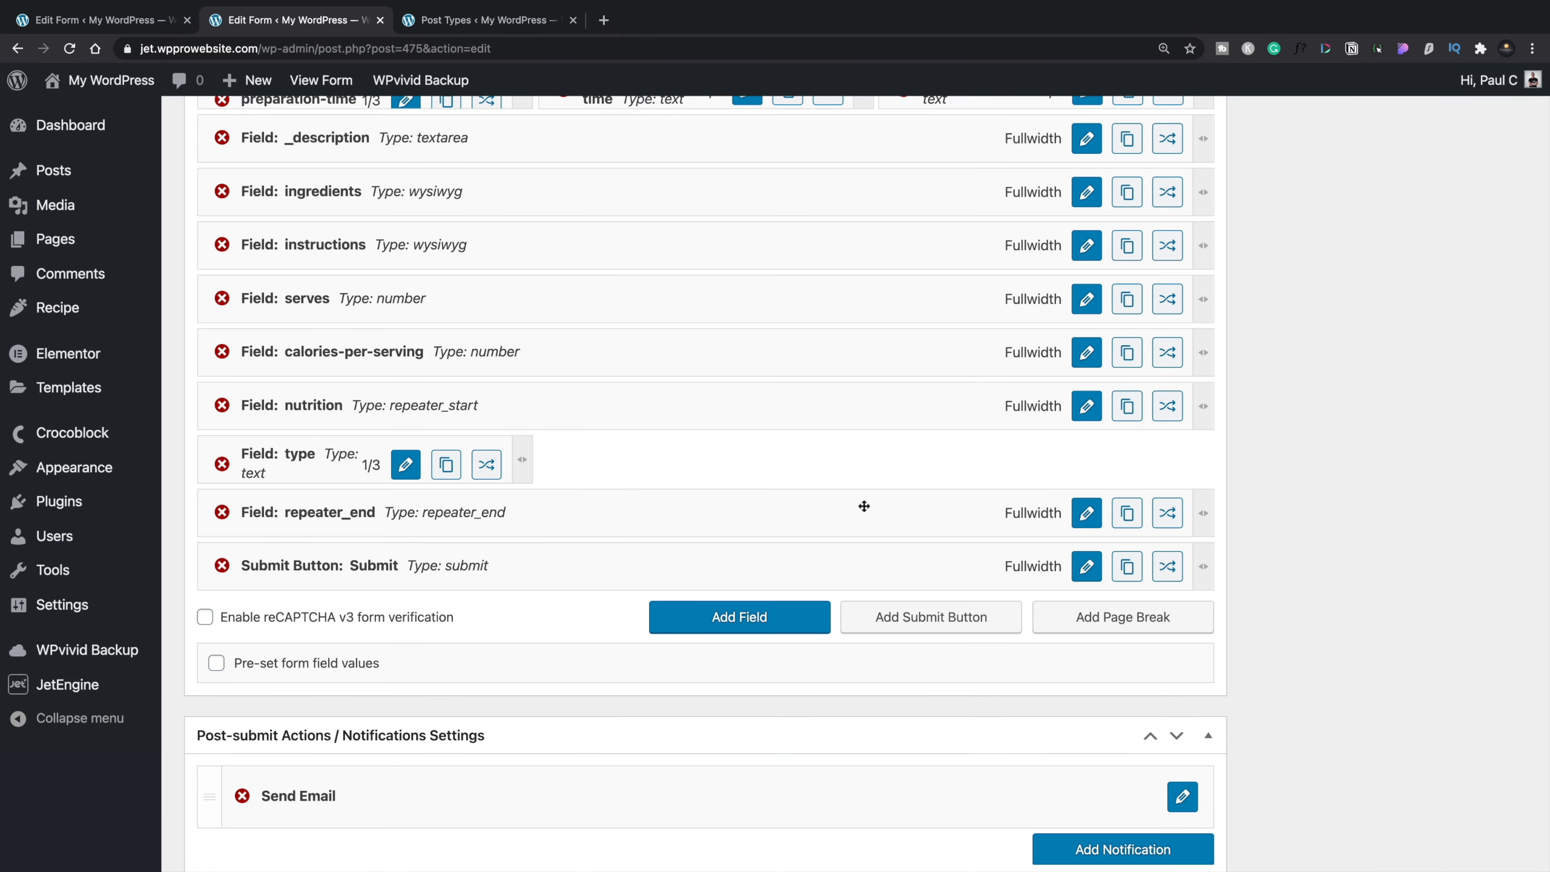
Step: Add another text field, reduce its width to 1/3 and place it beside the type field inside the repeater
click(769, 629)
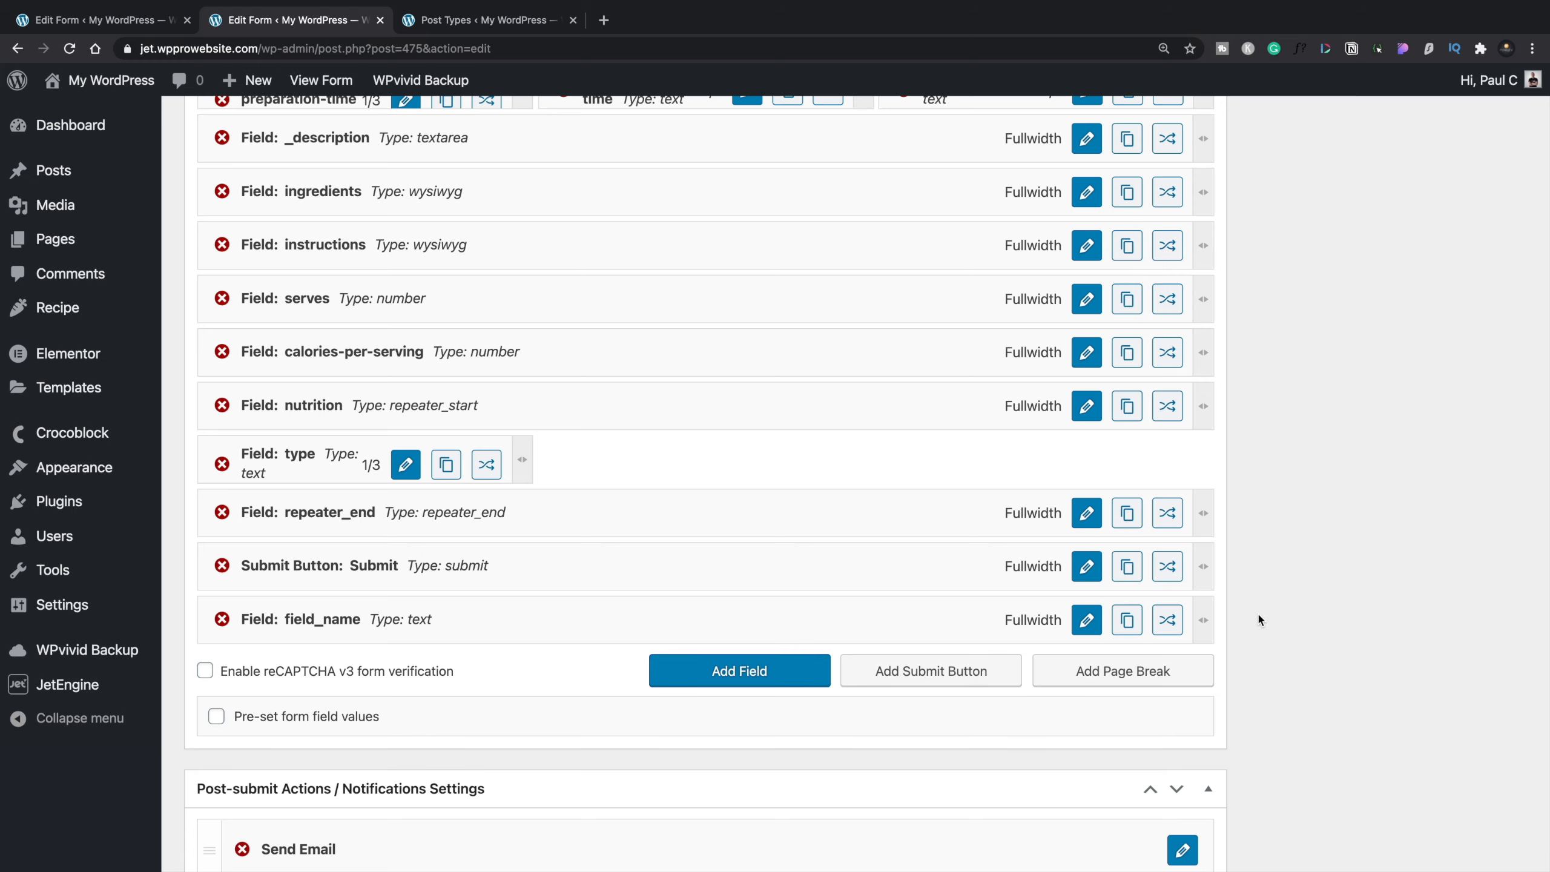
drag(1212, 620, 555, 623)
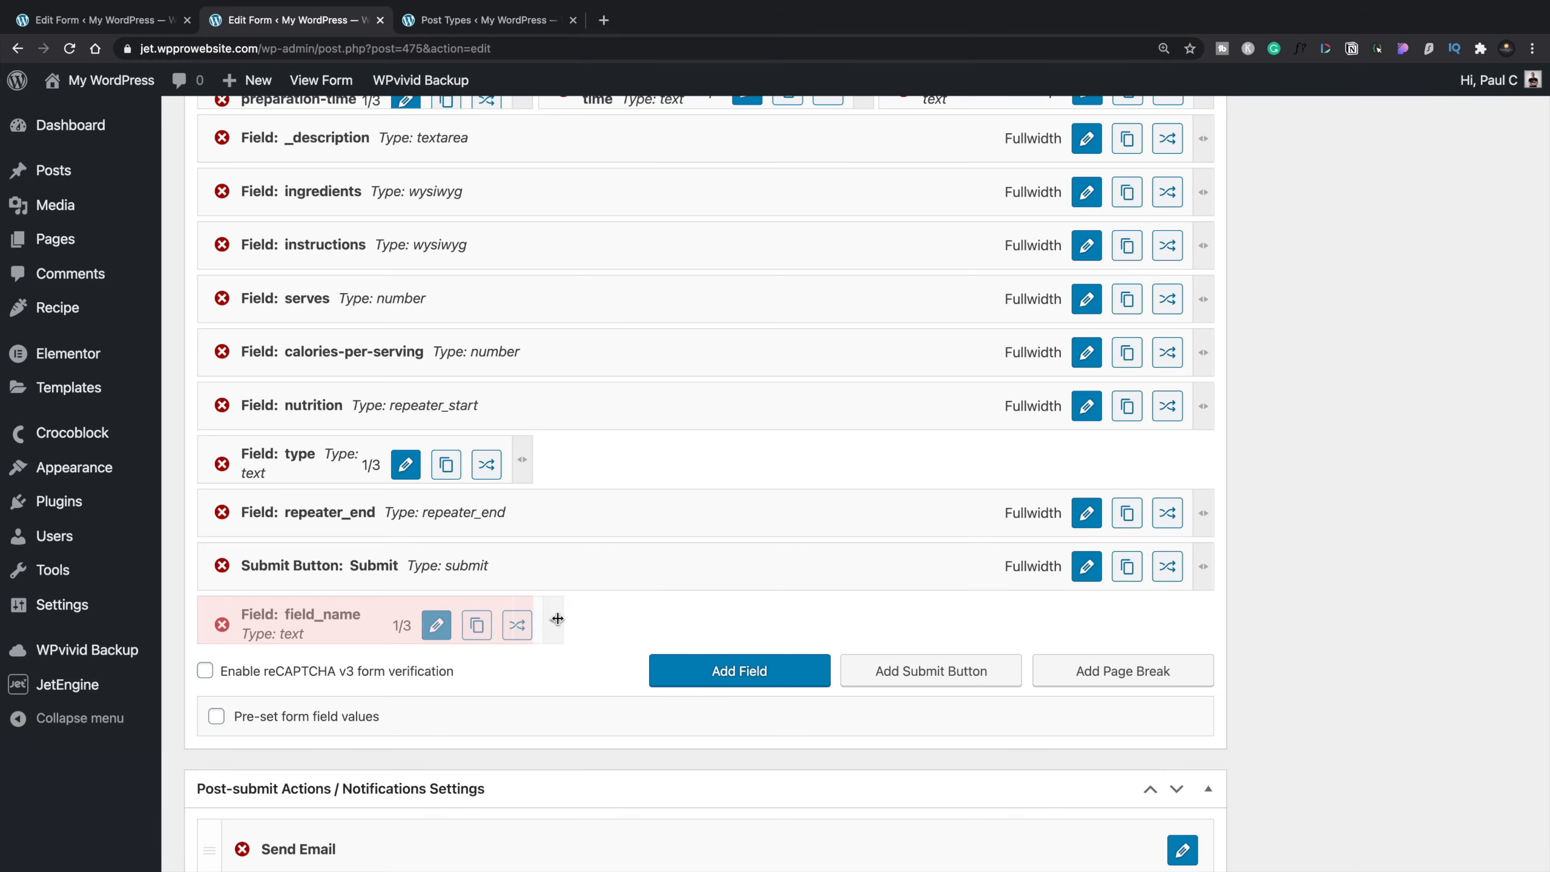
drag(338, 612, 671, 465)
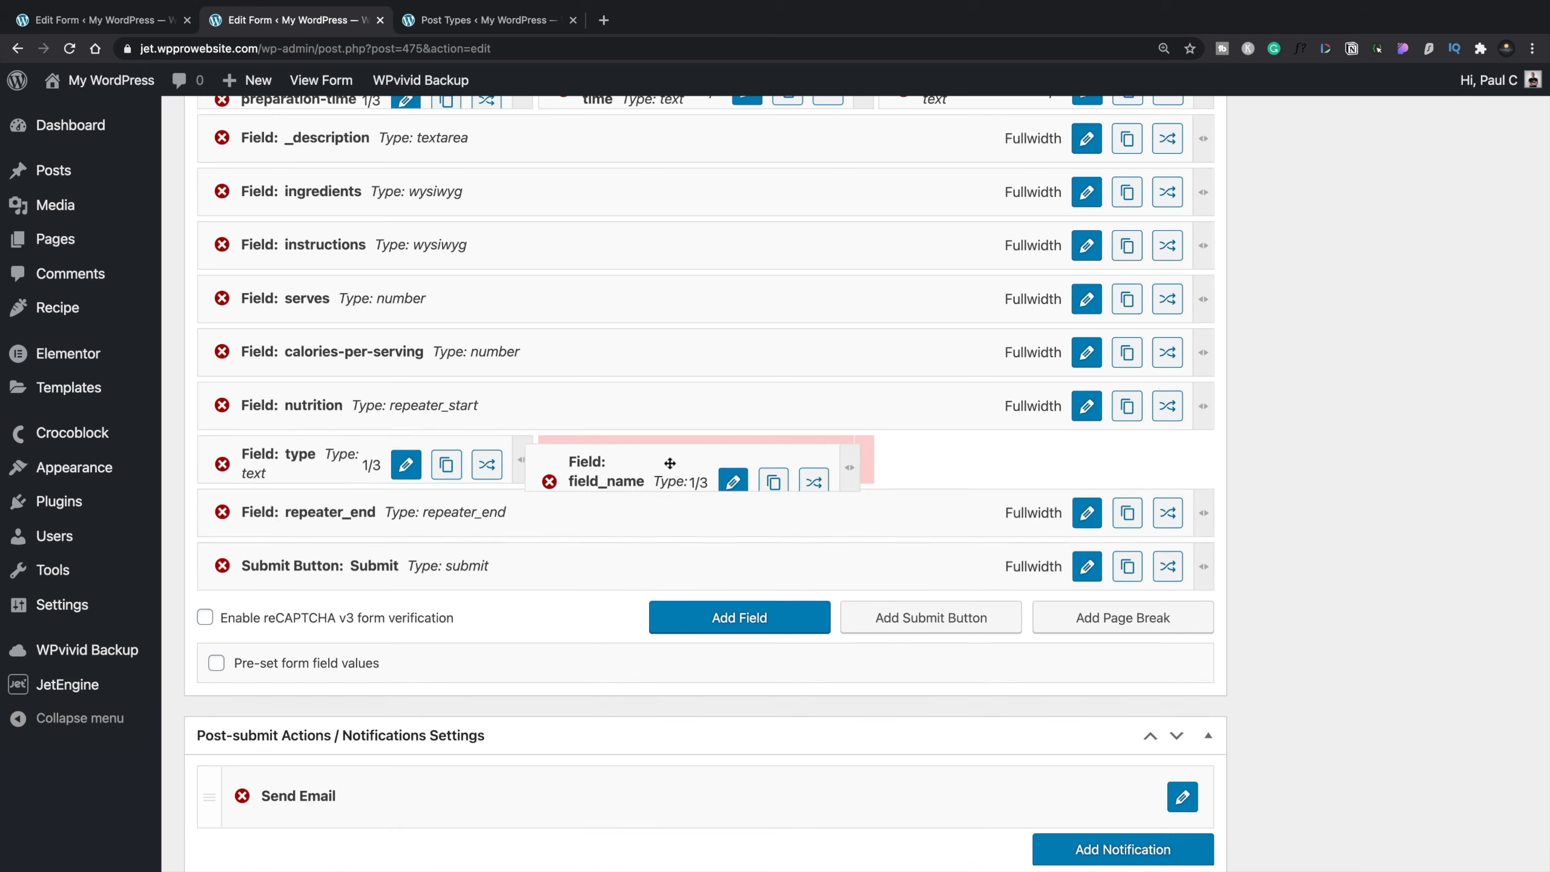
Step: Keep the second repeater field as Text, name it value to match the post type's sub-field, and label it "Nutritional Value"
click(742, 480)
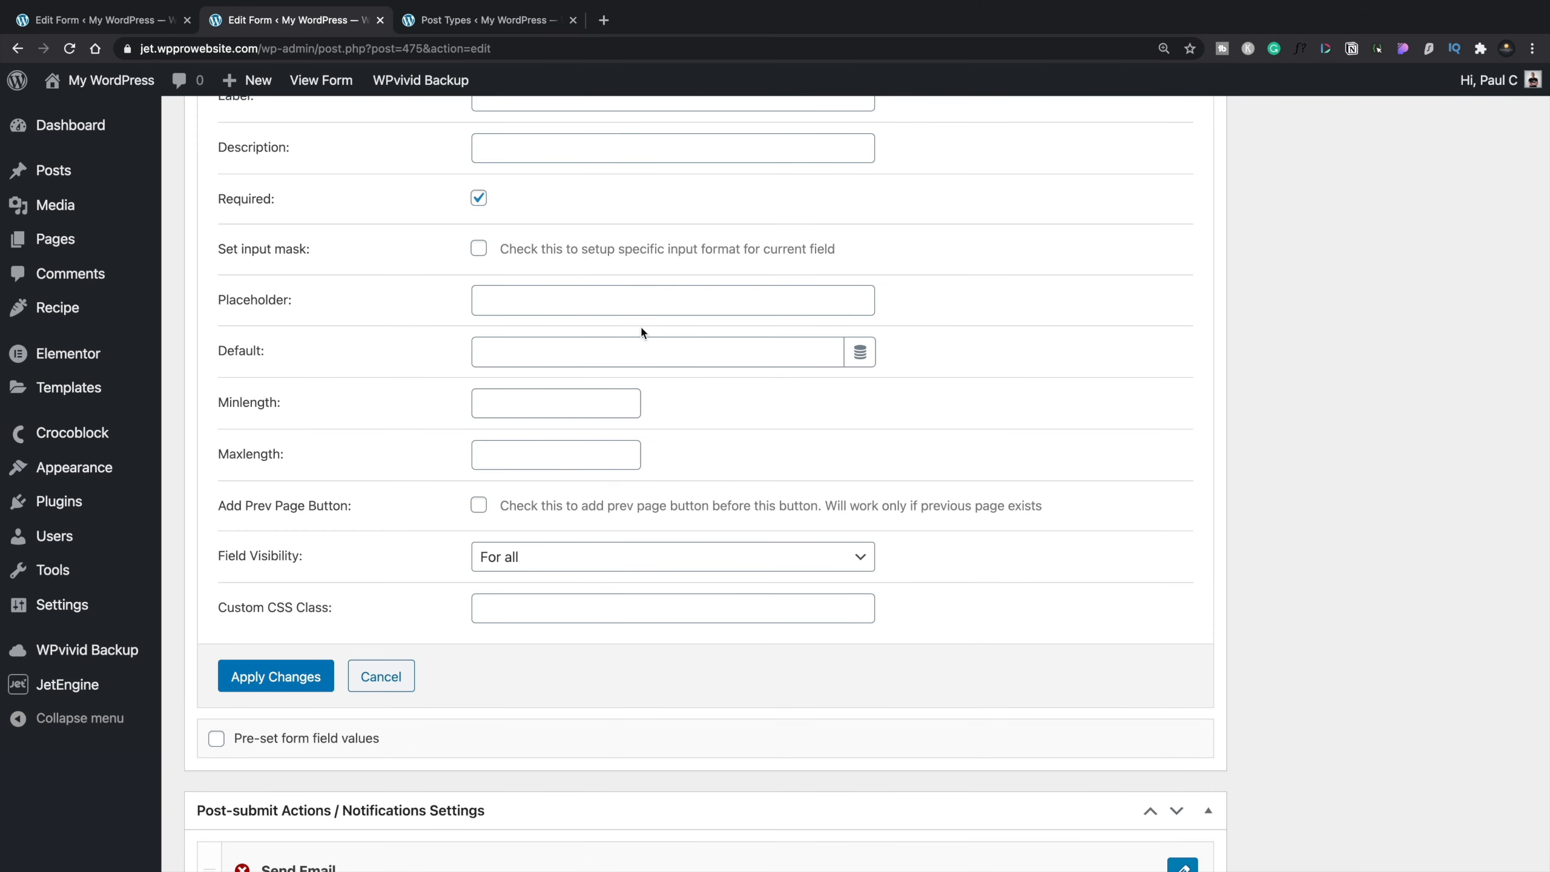
scroll(596, 230, up, 1)
scroll(596, 231, up, 3)
click(583, 132)
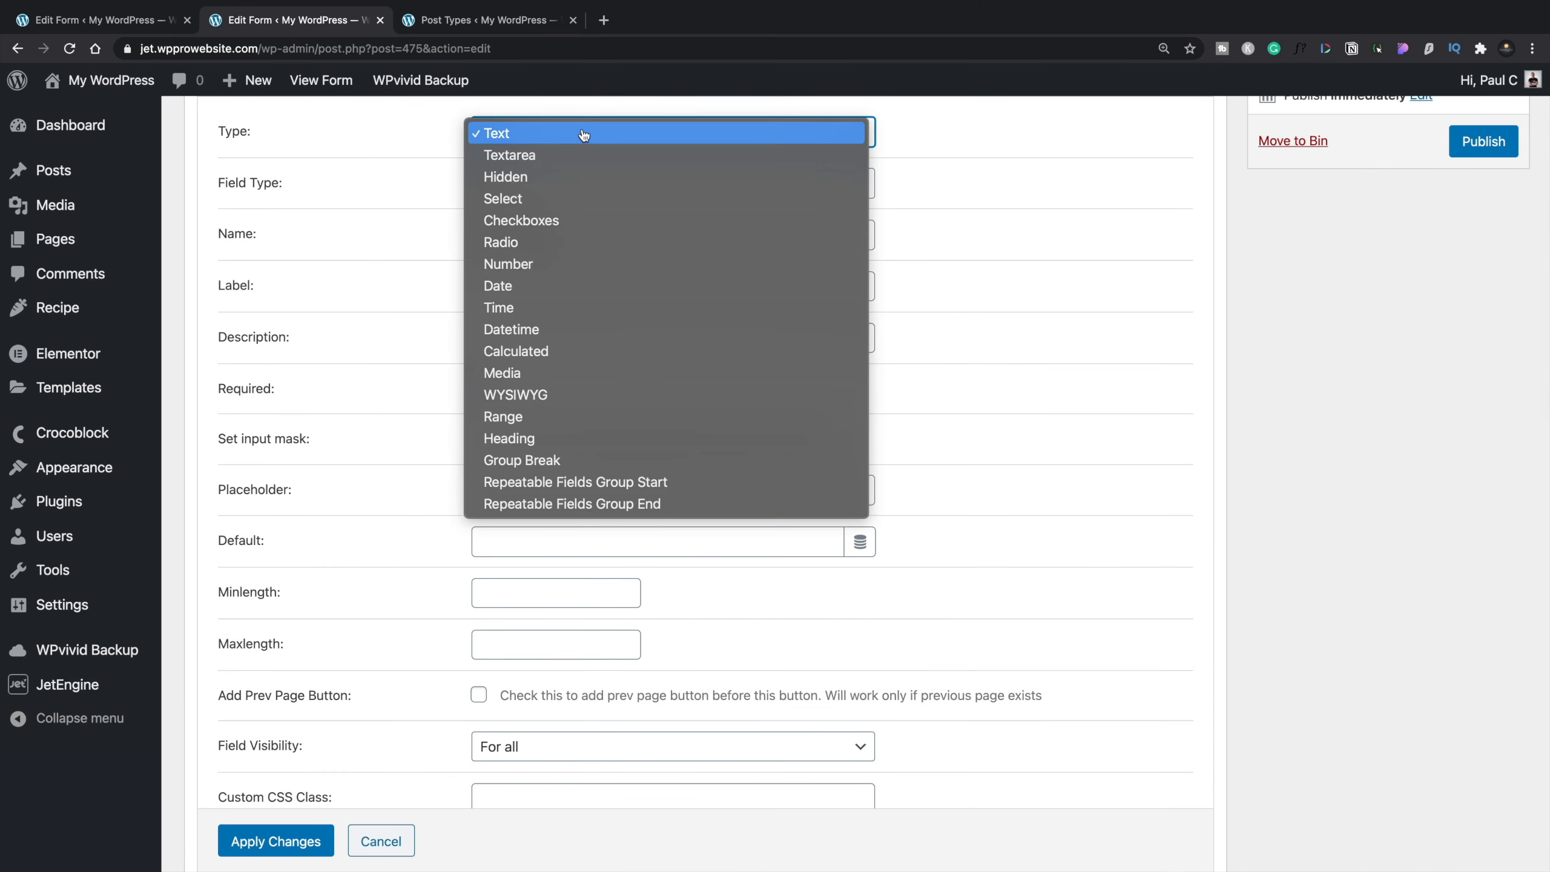
click(584, 133)
click(554, 235)
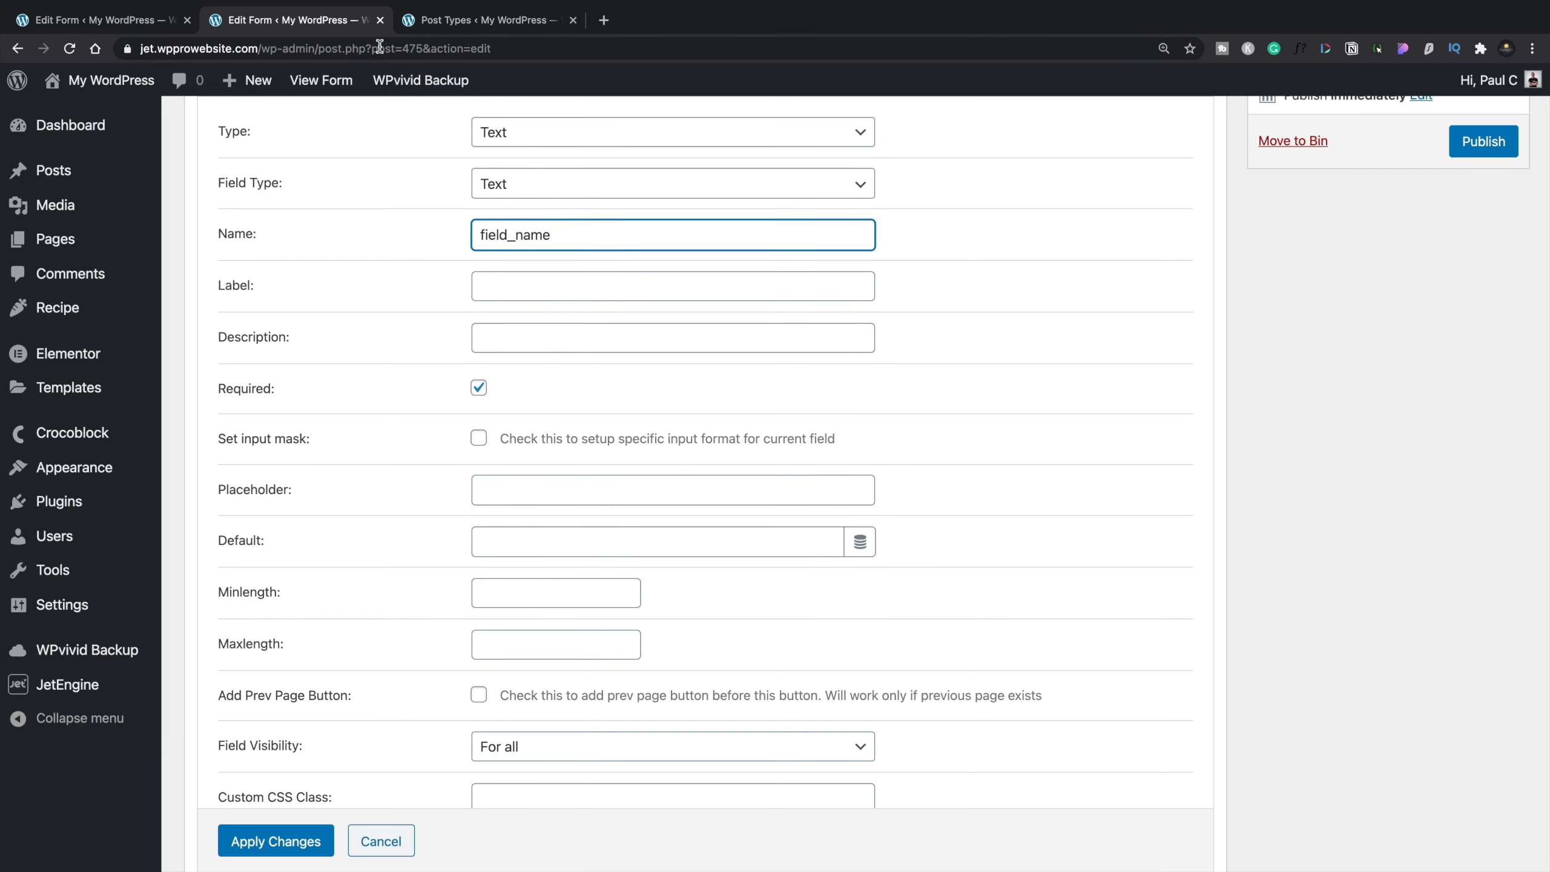
click(436, 24)
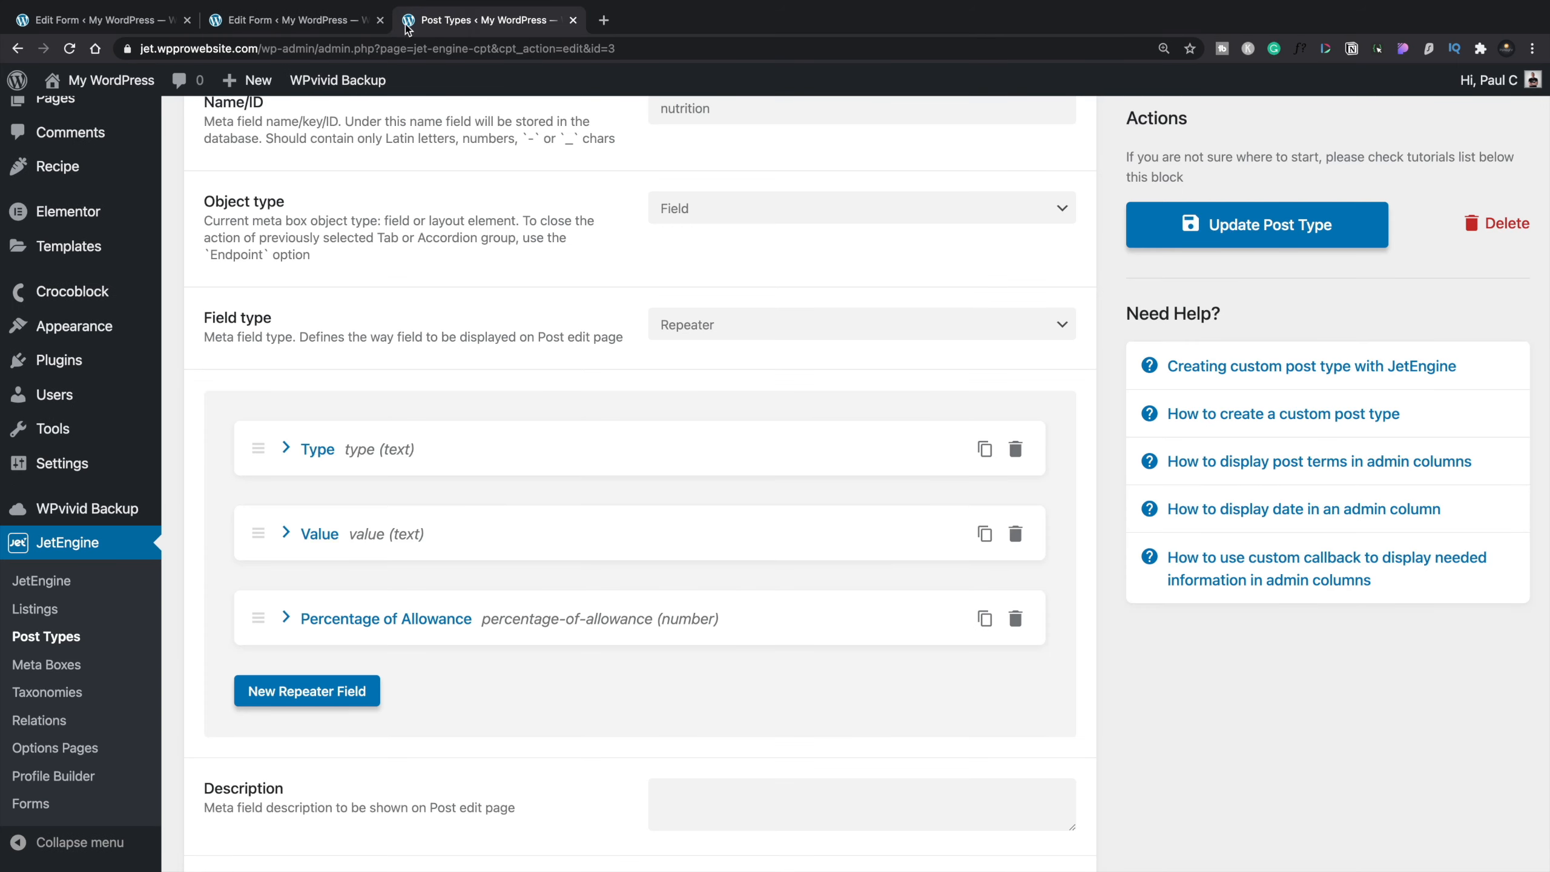
click(337, 23)
drag(578, 235, 490, 235)
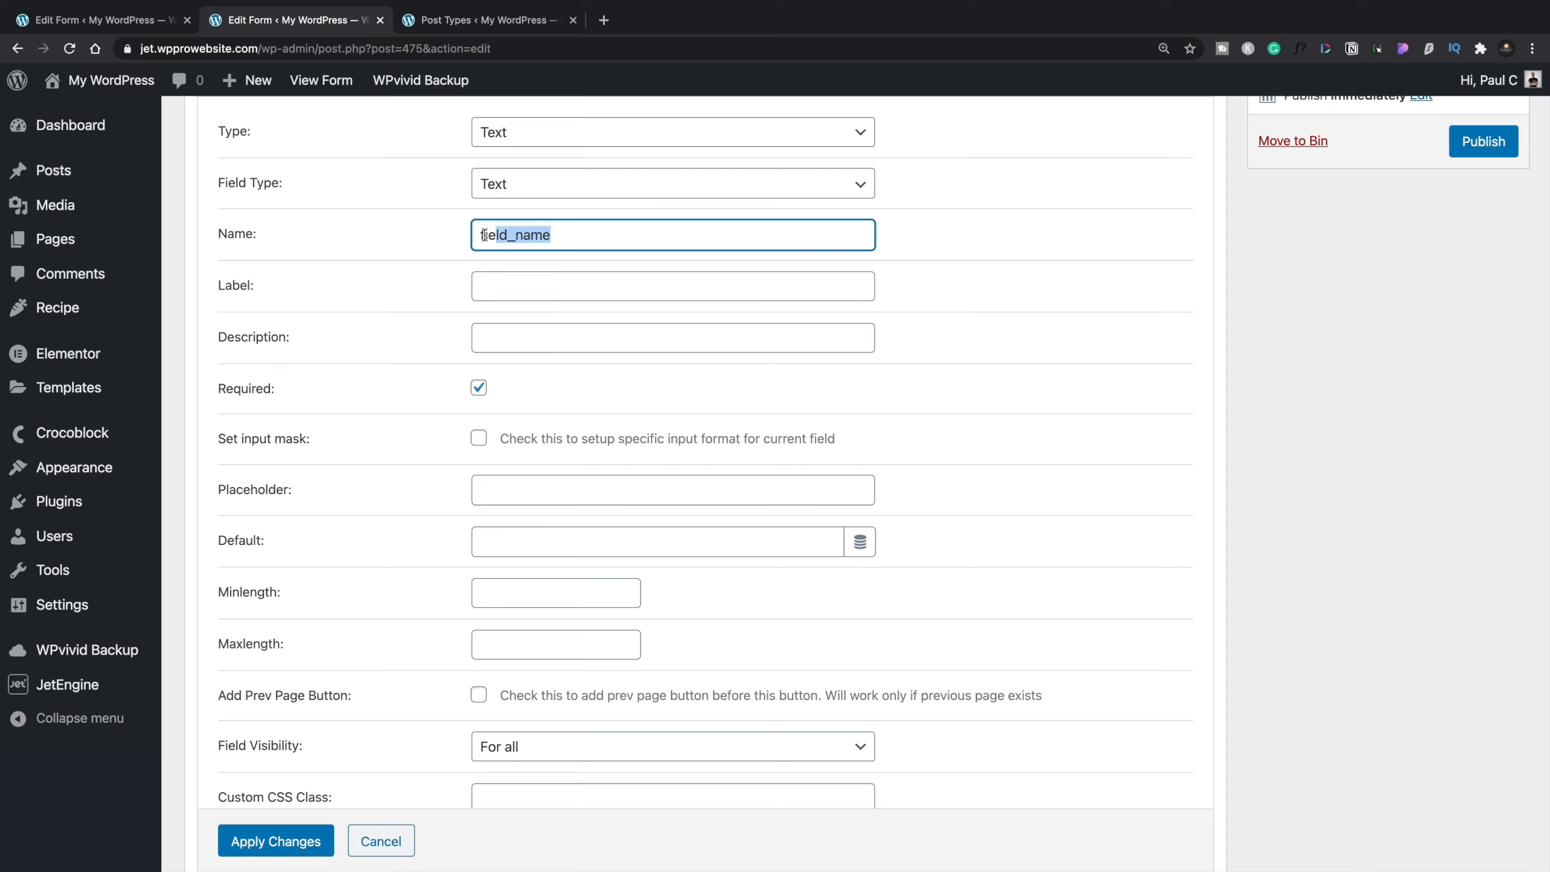
text(value)
click(527, 296)
text(Ni)
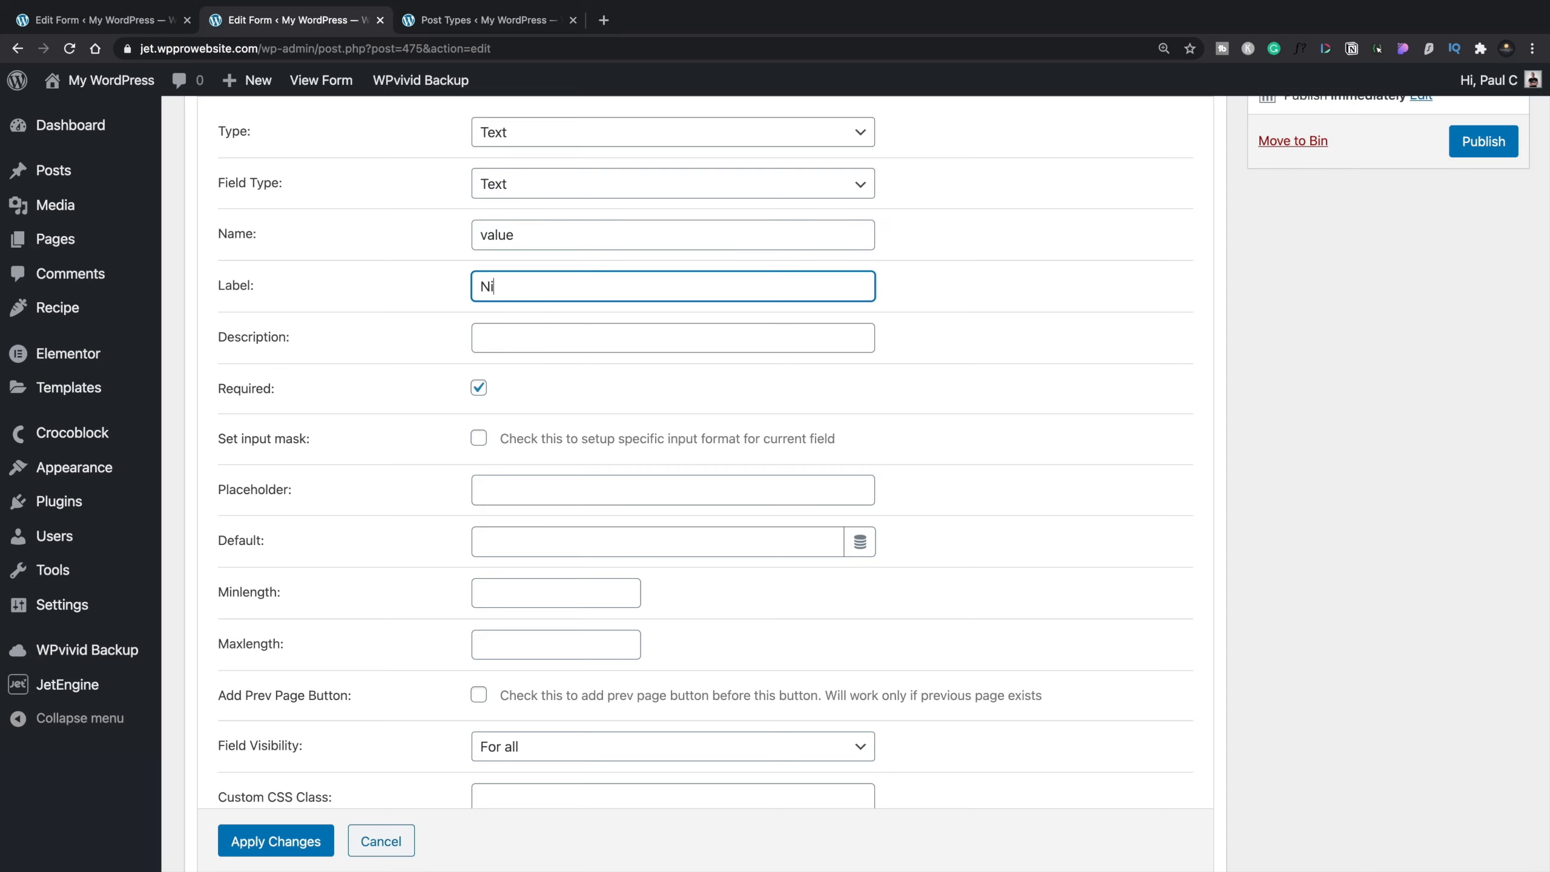
text(tritional Value)
Step: Make the value field optional, set its visibility to Only for logged in users, and apply the changes
click(479, 388)
scroll(444, 520, down, 3)
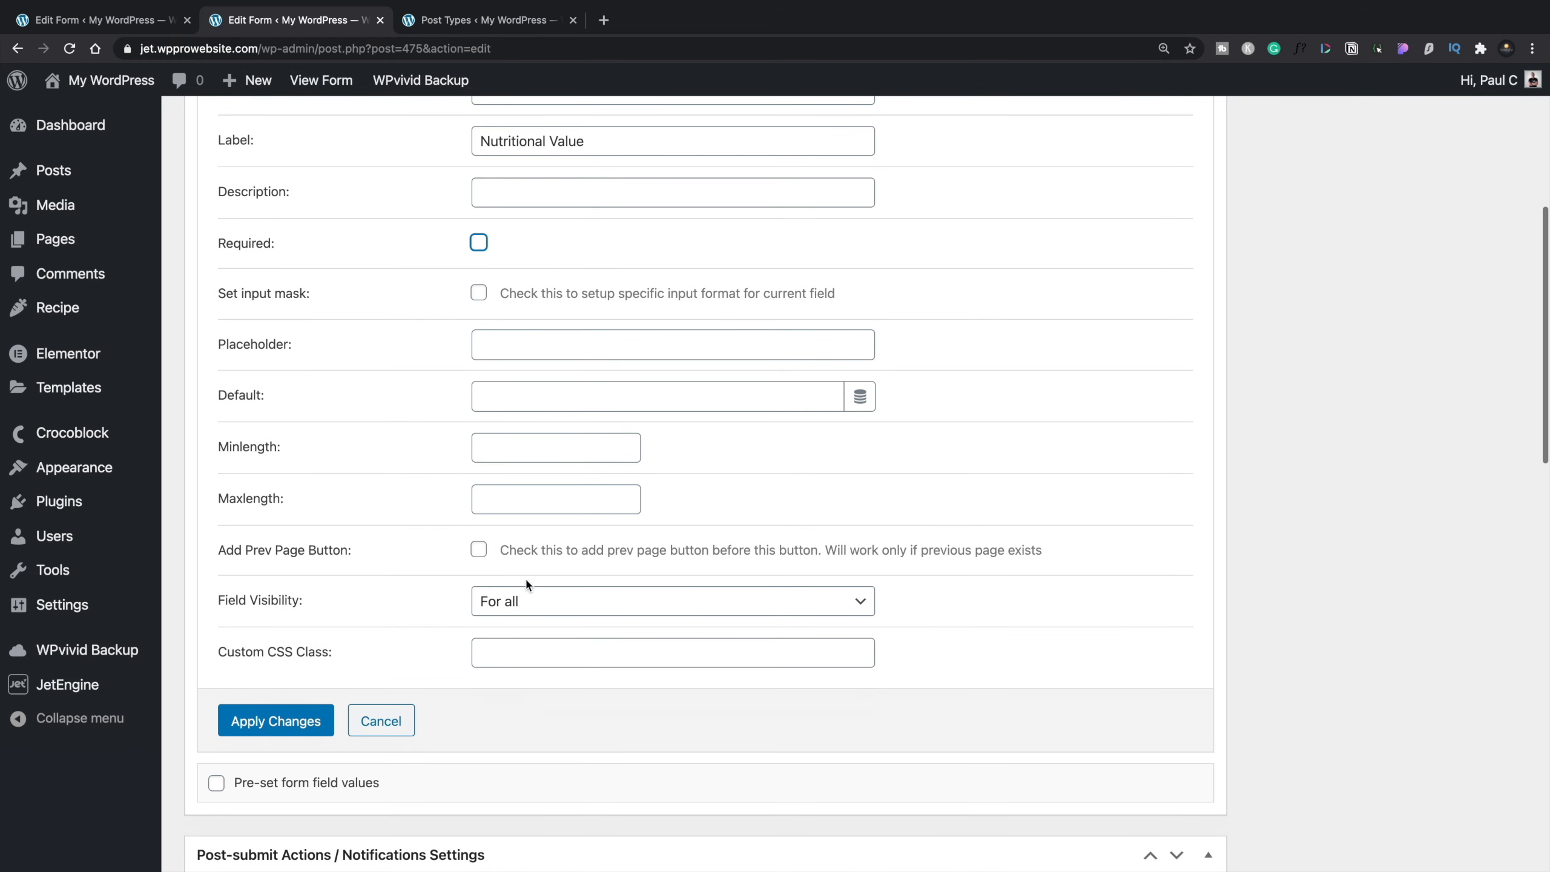
click(529, 602)
click(616, 624)
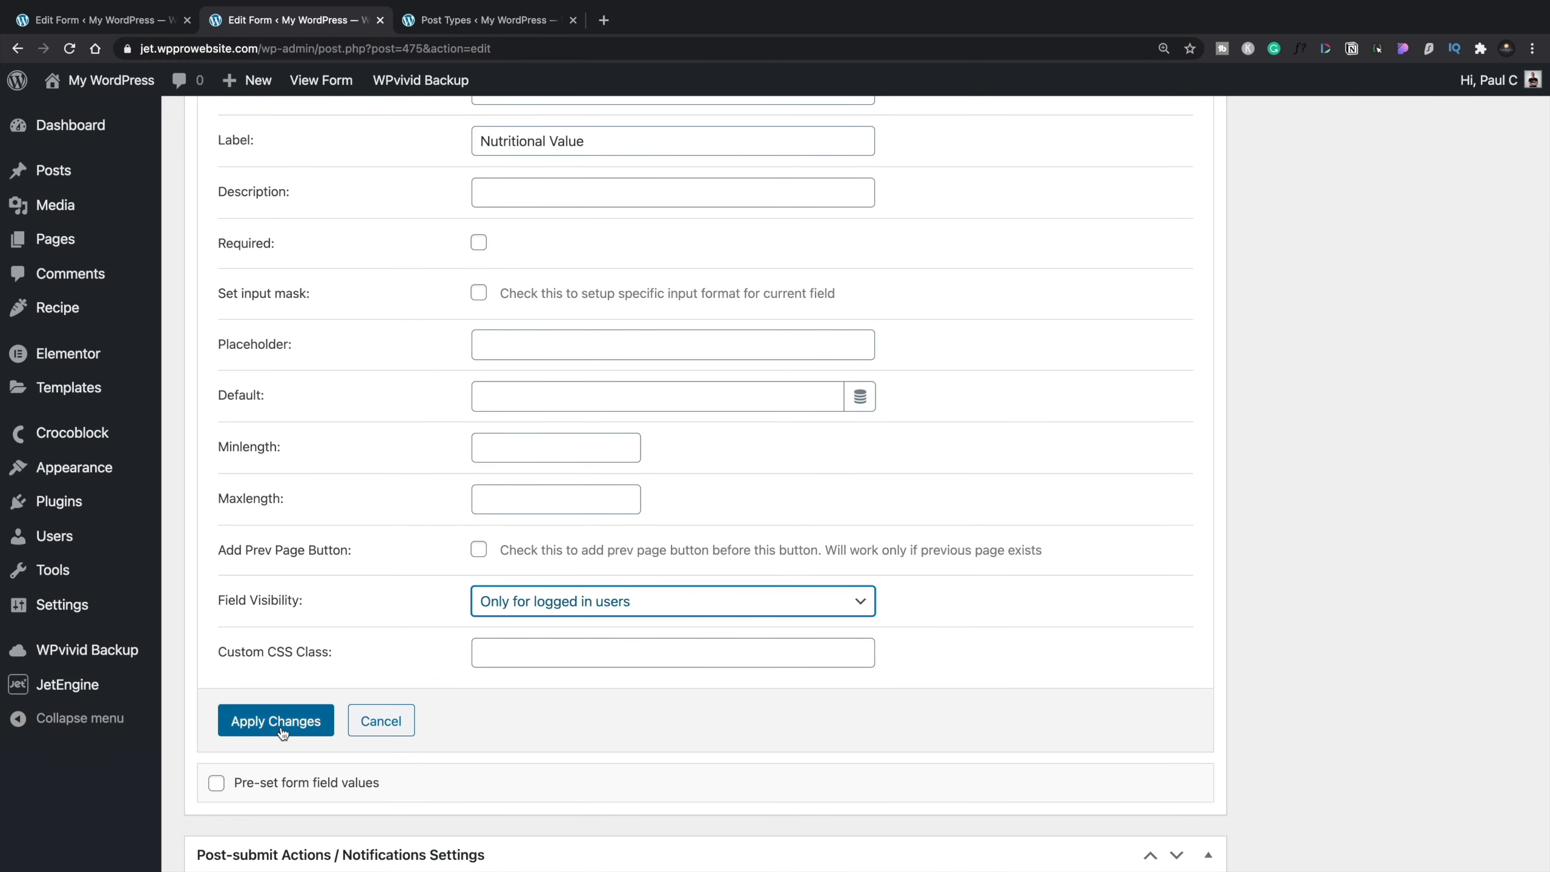
click(276, 722)
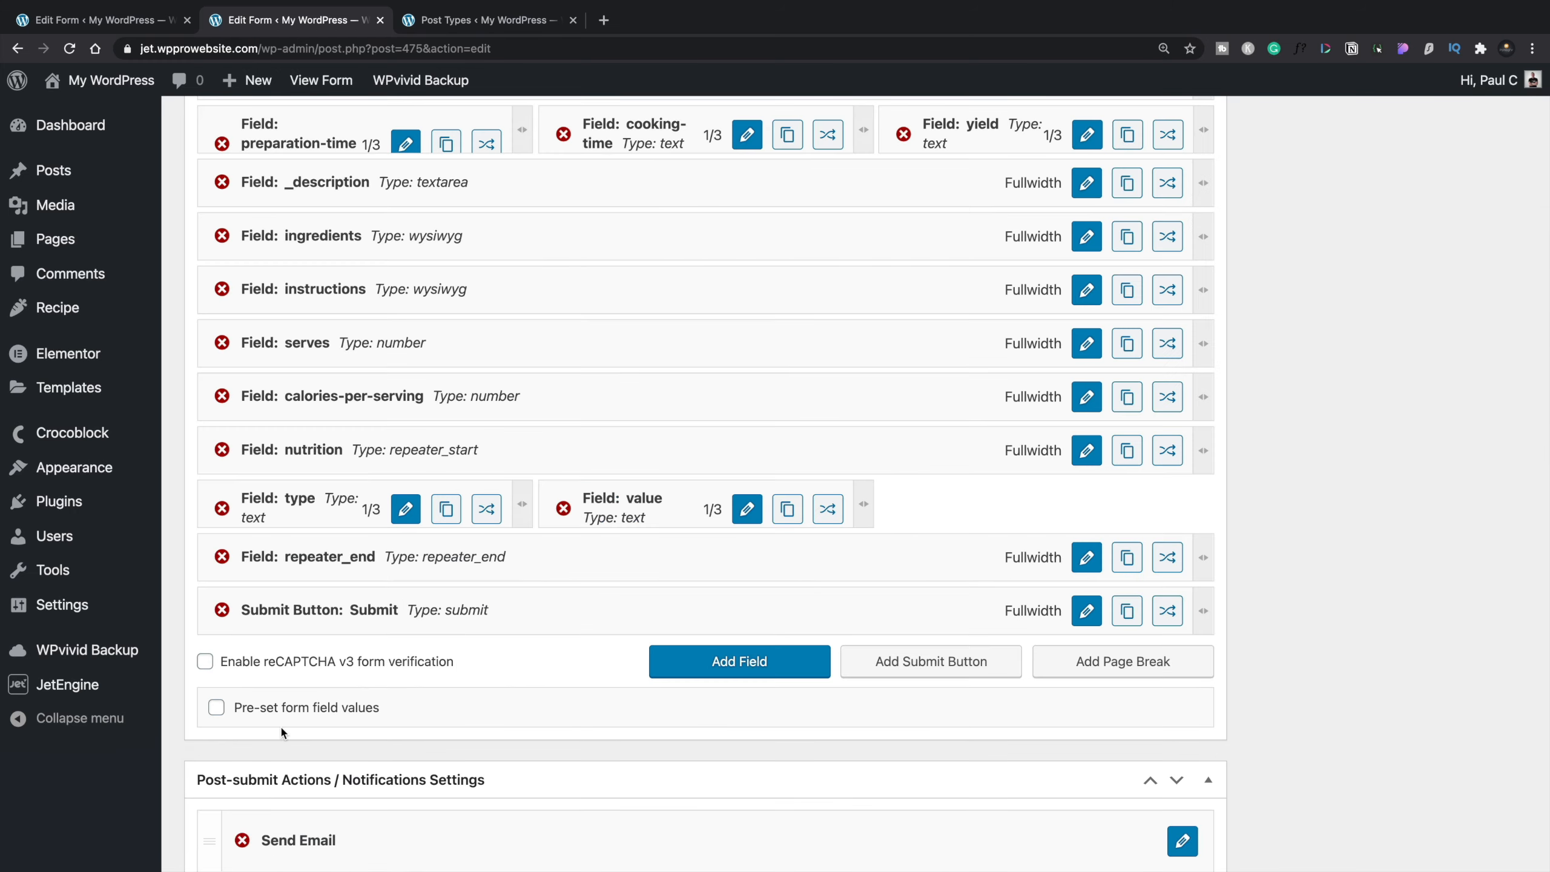
Step: Add another field, reduce its width to 1/3, place it beside the value field in the repeater, and open its settings
click(739, 661)
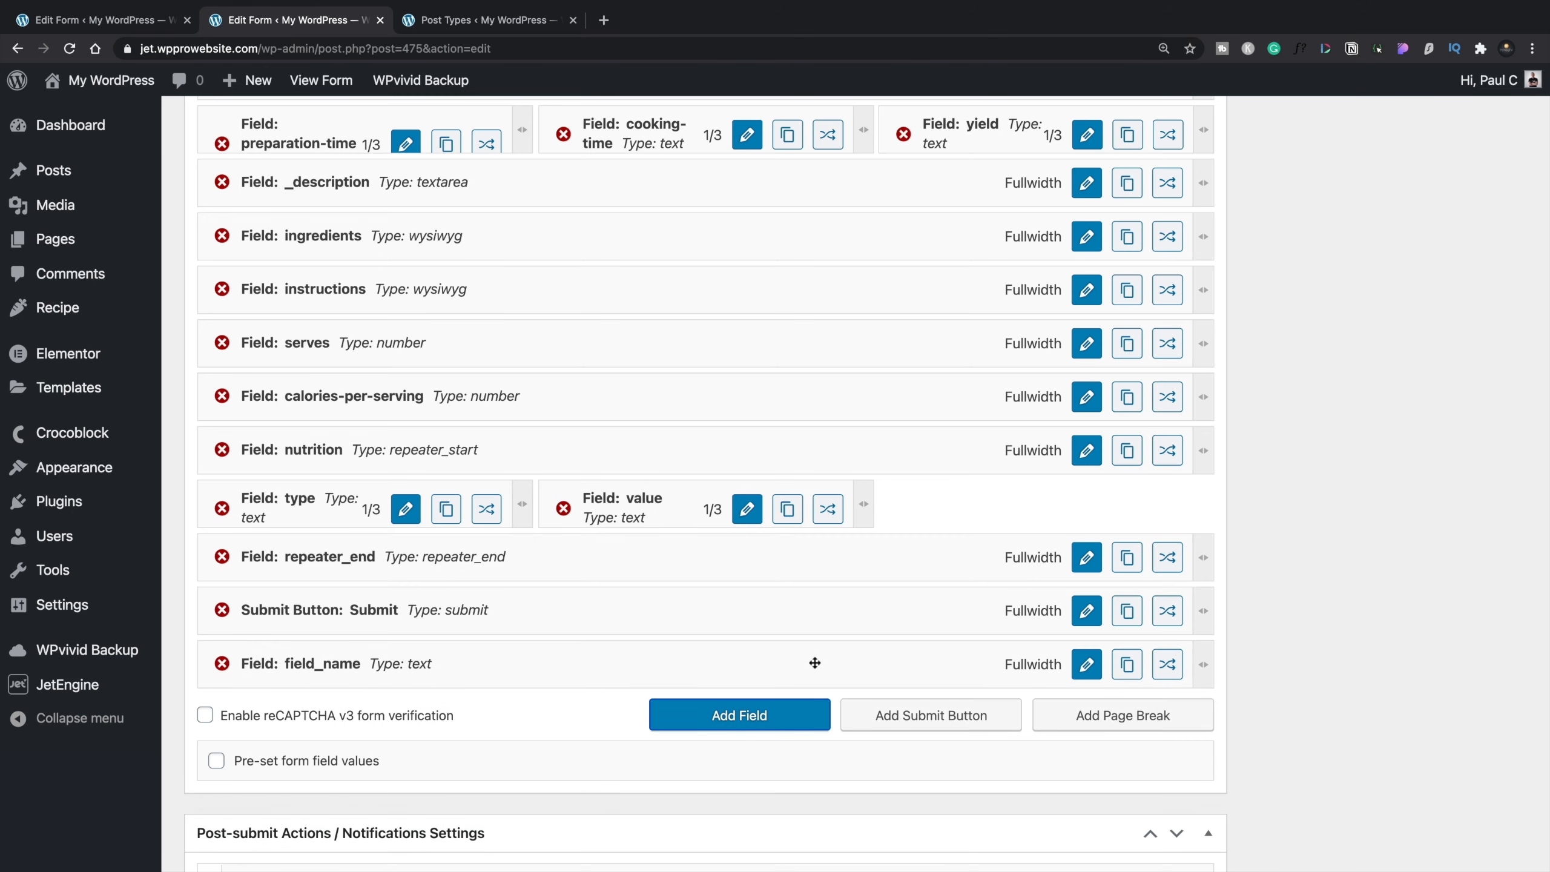
drag(1197, 658, 1135, 489)
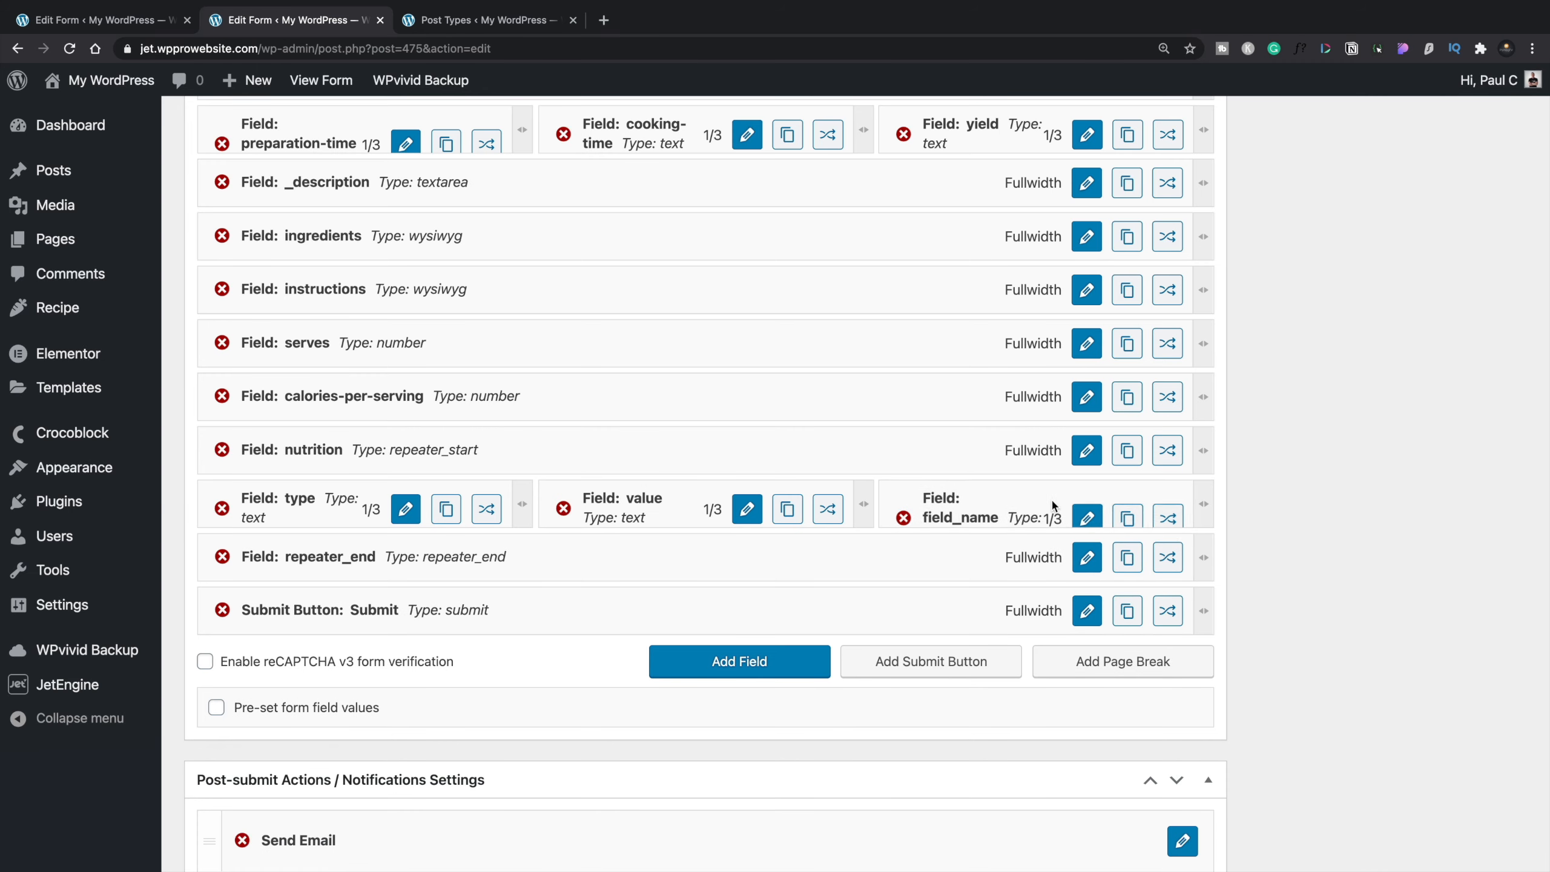
click(1079, 509)
scroll(608, 427, up, 4)
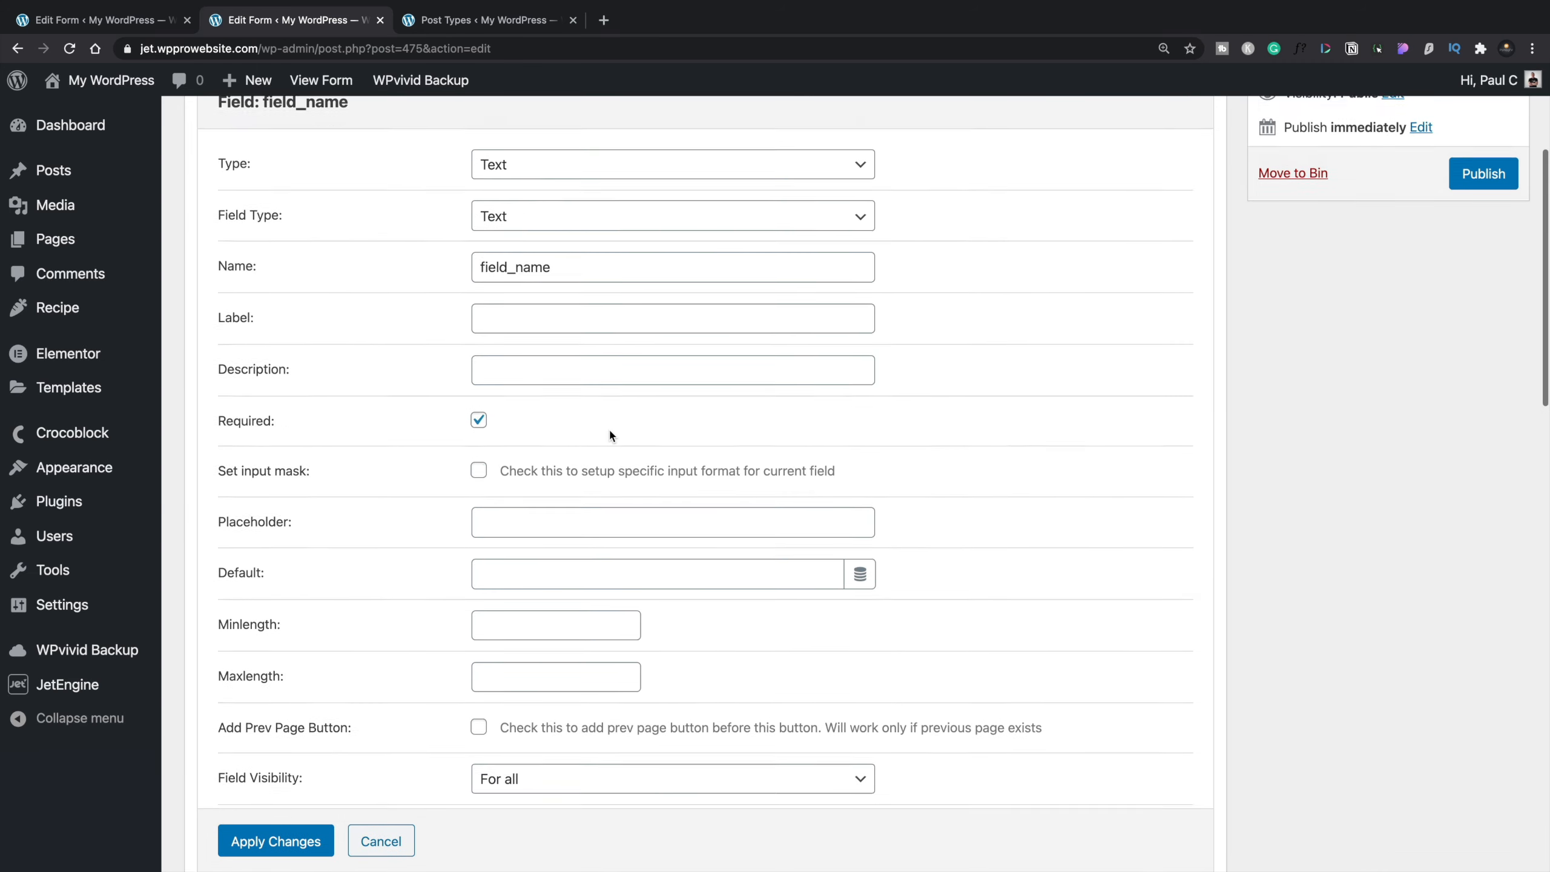
Step: In the Recipe post type, expand the Percentage of Allowance sub-field of the nutrition repeater and copy its name
click(475, 24)
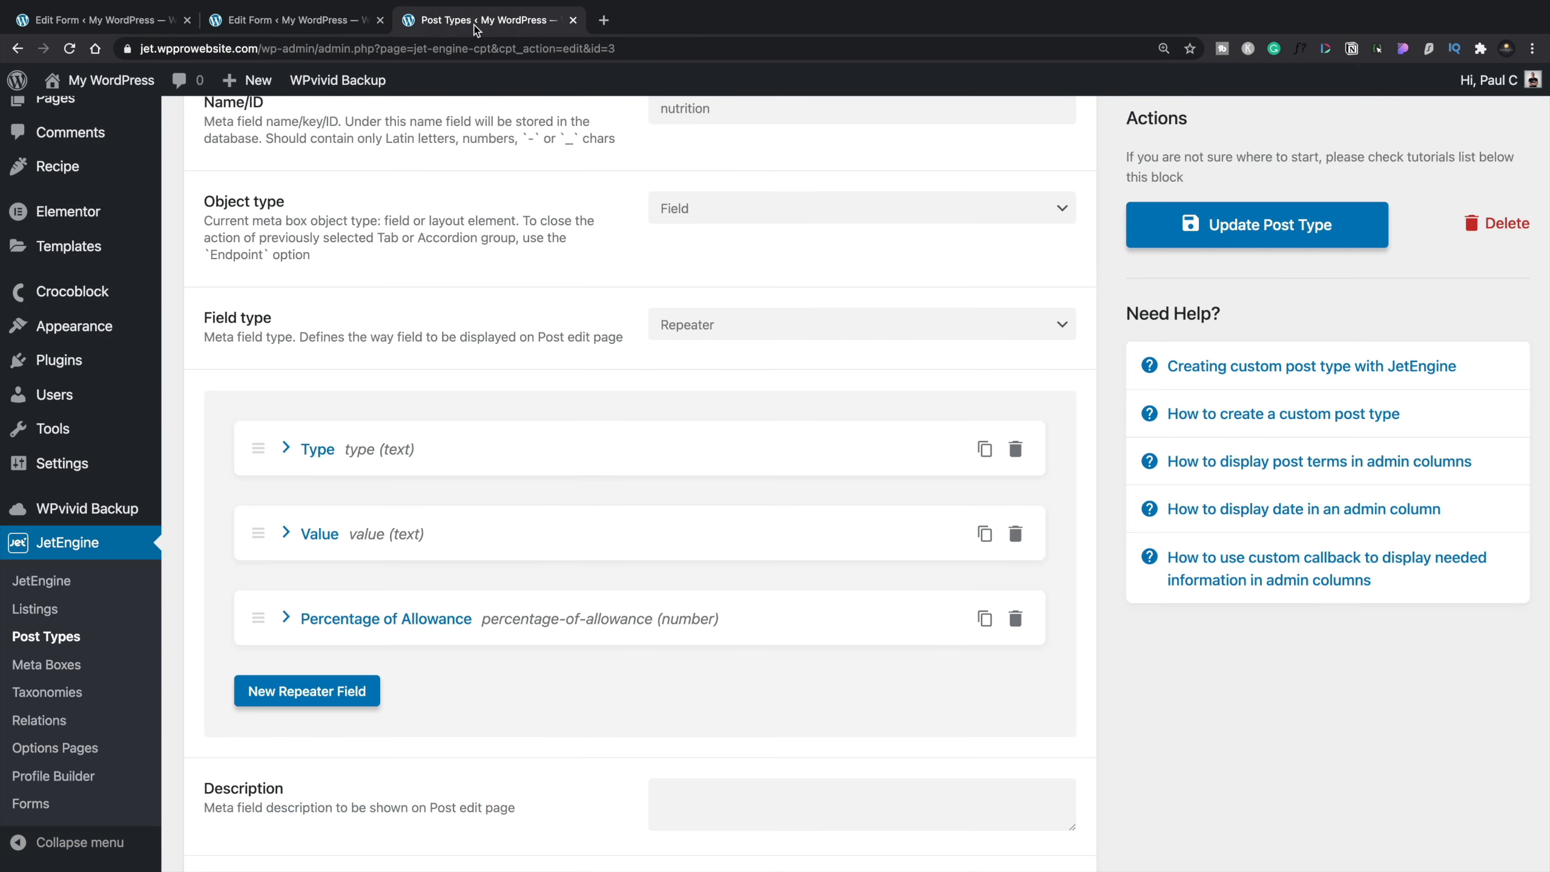
click(379, 619)
scroll(540, 700, down, 3)
scroll(541, 700, down, 1)
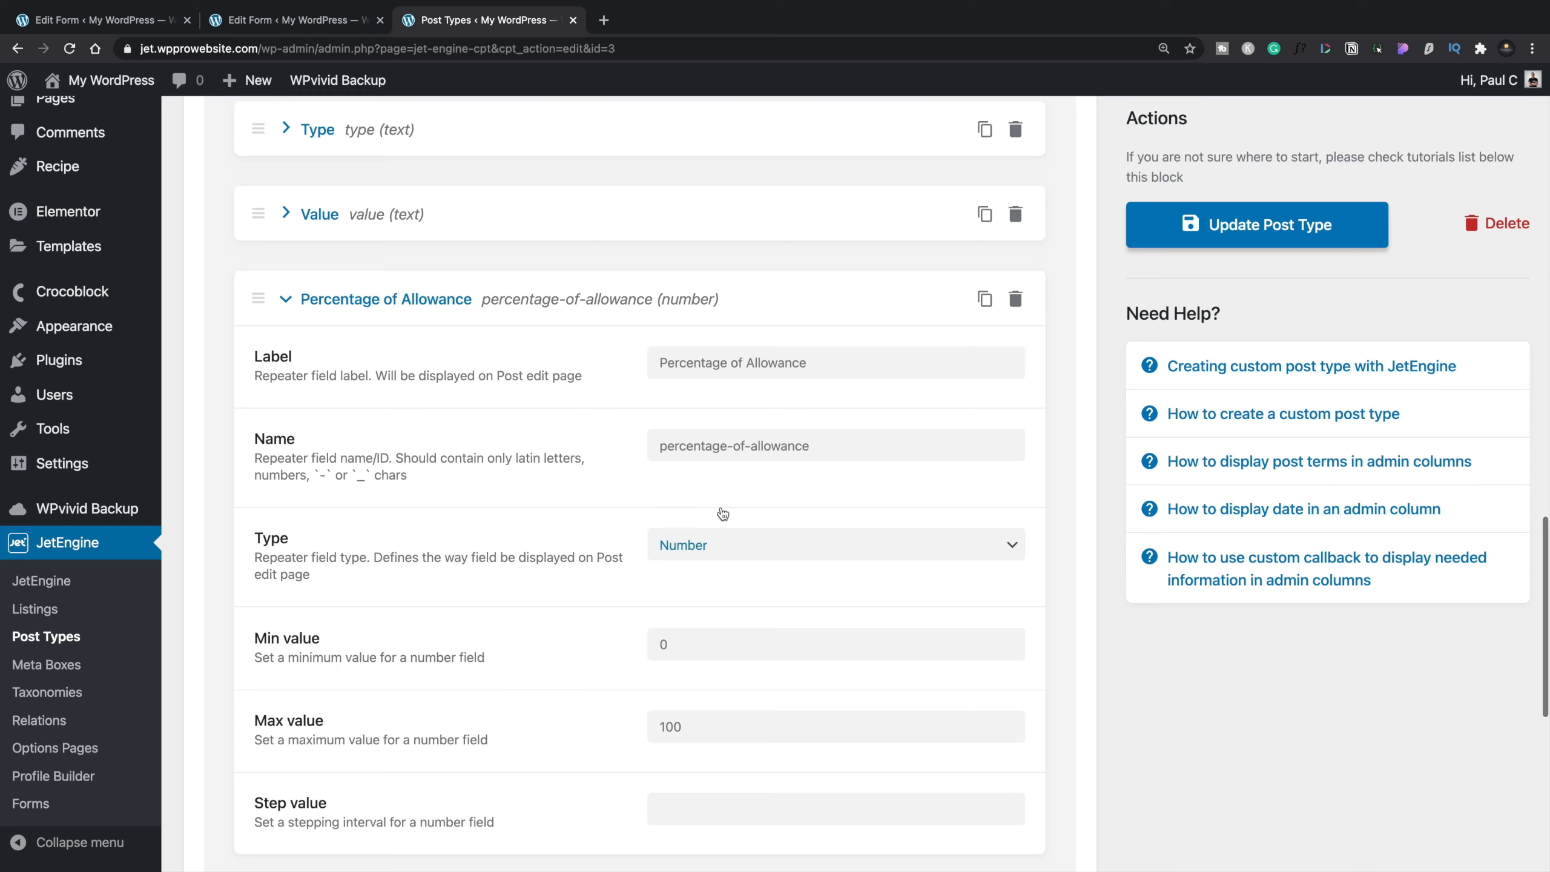
click(835, 361)
drag(827, 446, 657, 450)
key(super+c)
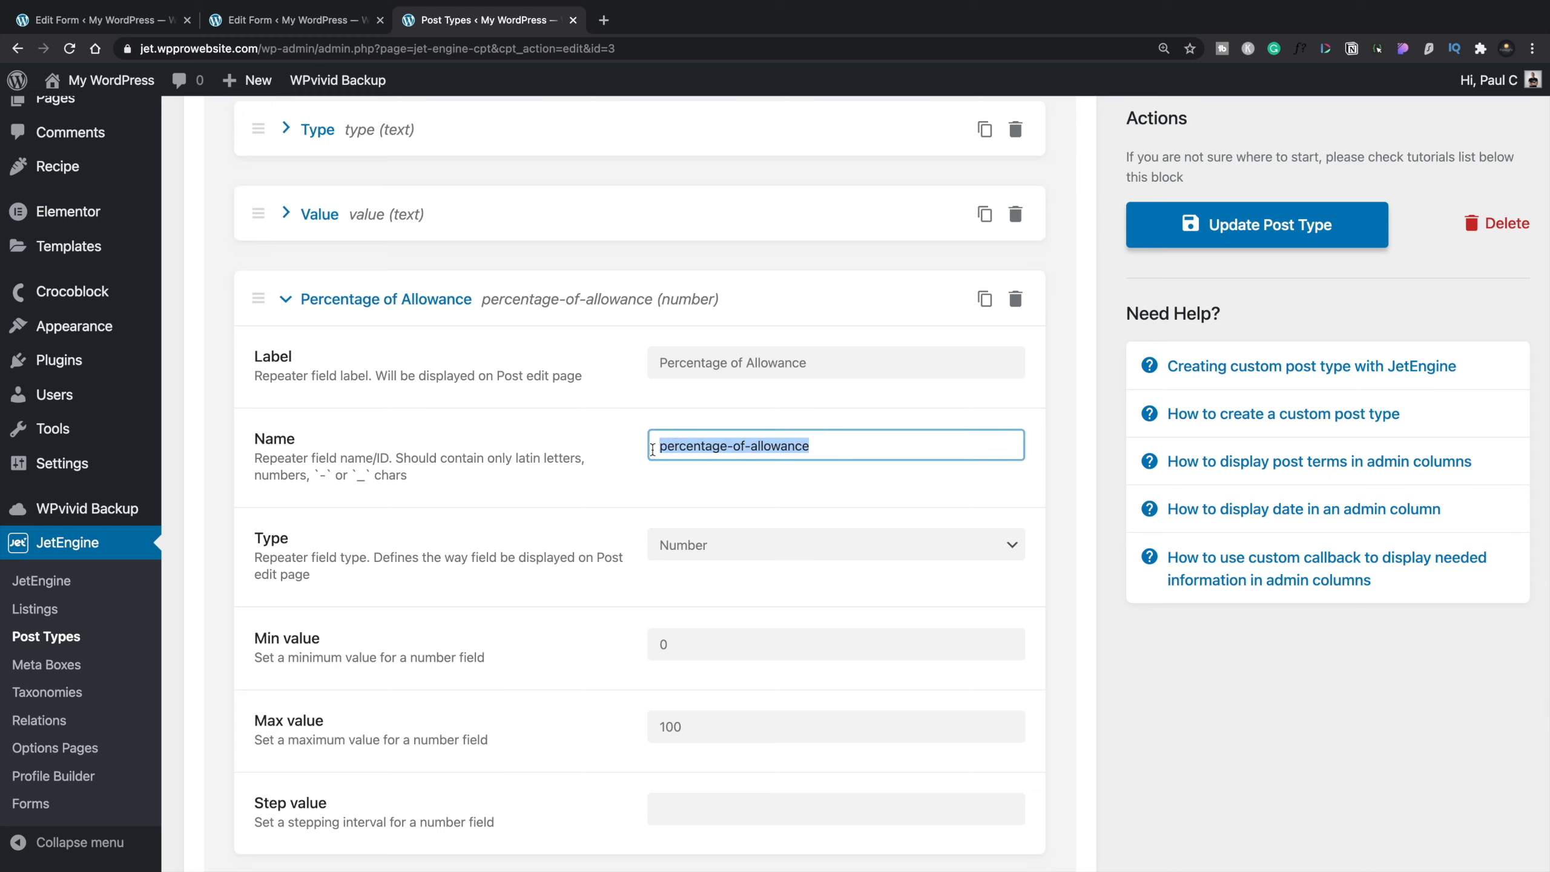
Step: Back in the recipe form, set the third repeater field to Number, name it percentage-of-allowance and label it "% of Allowance"
click(332, 21)
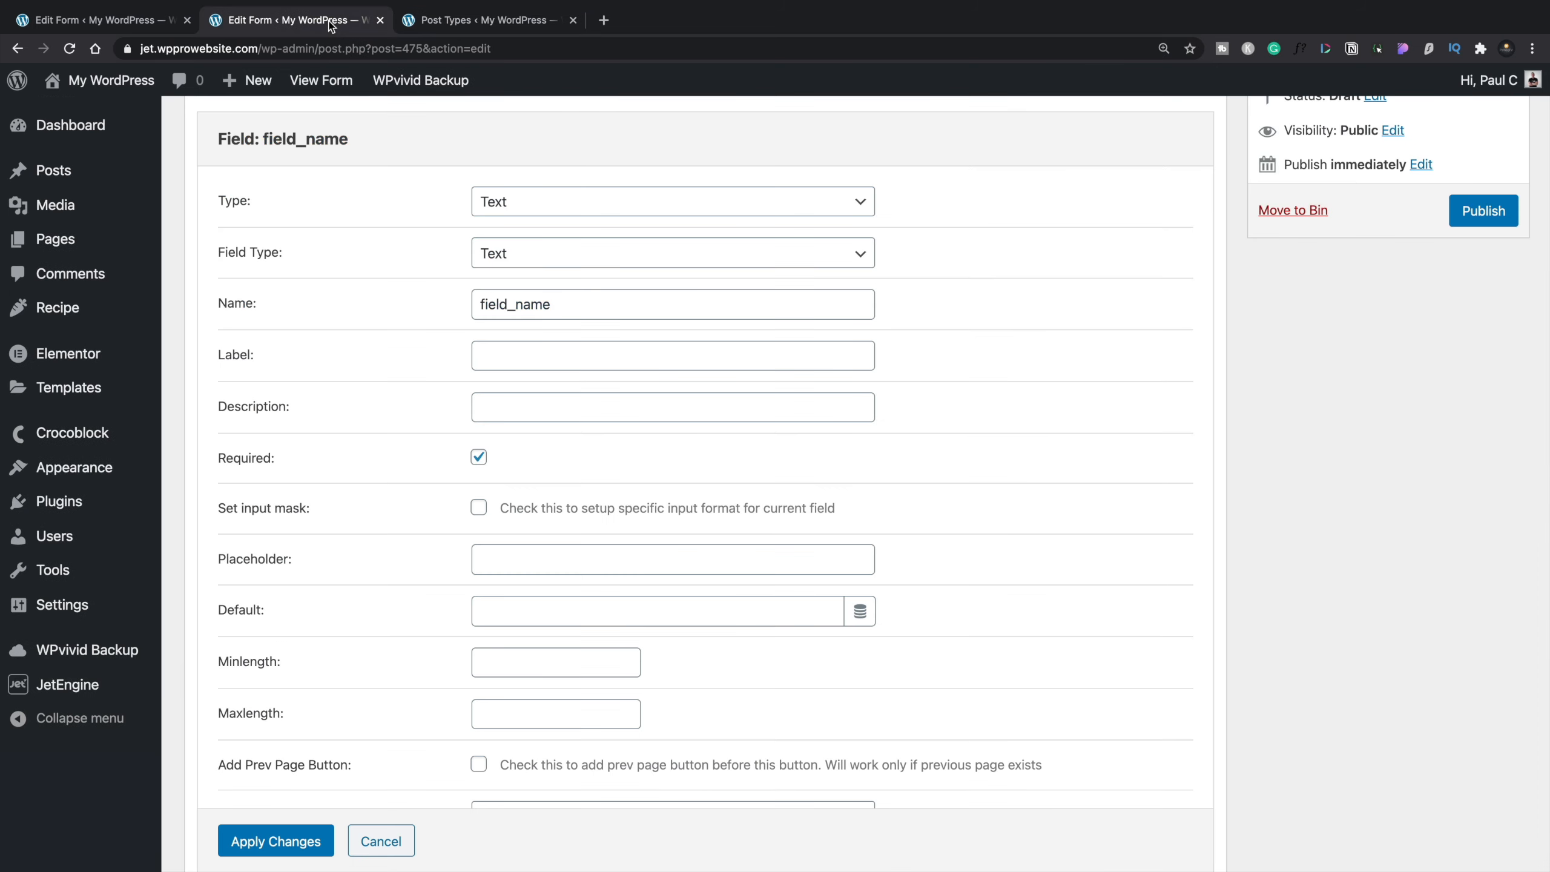
click(589, 204)
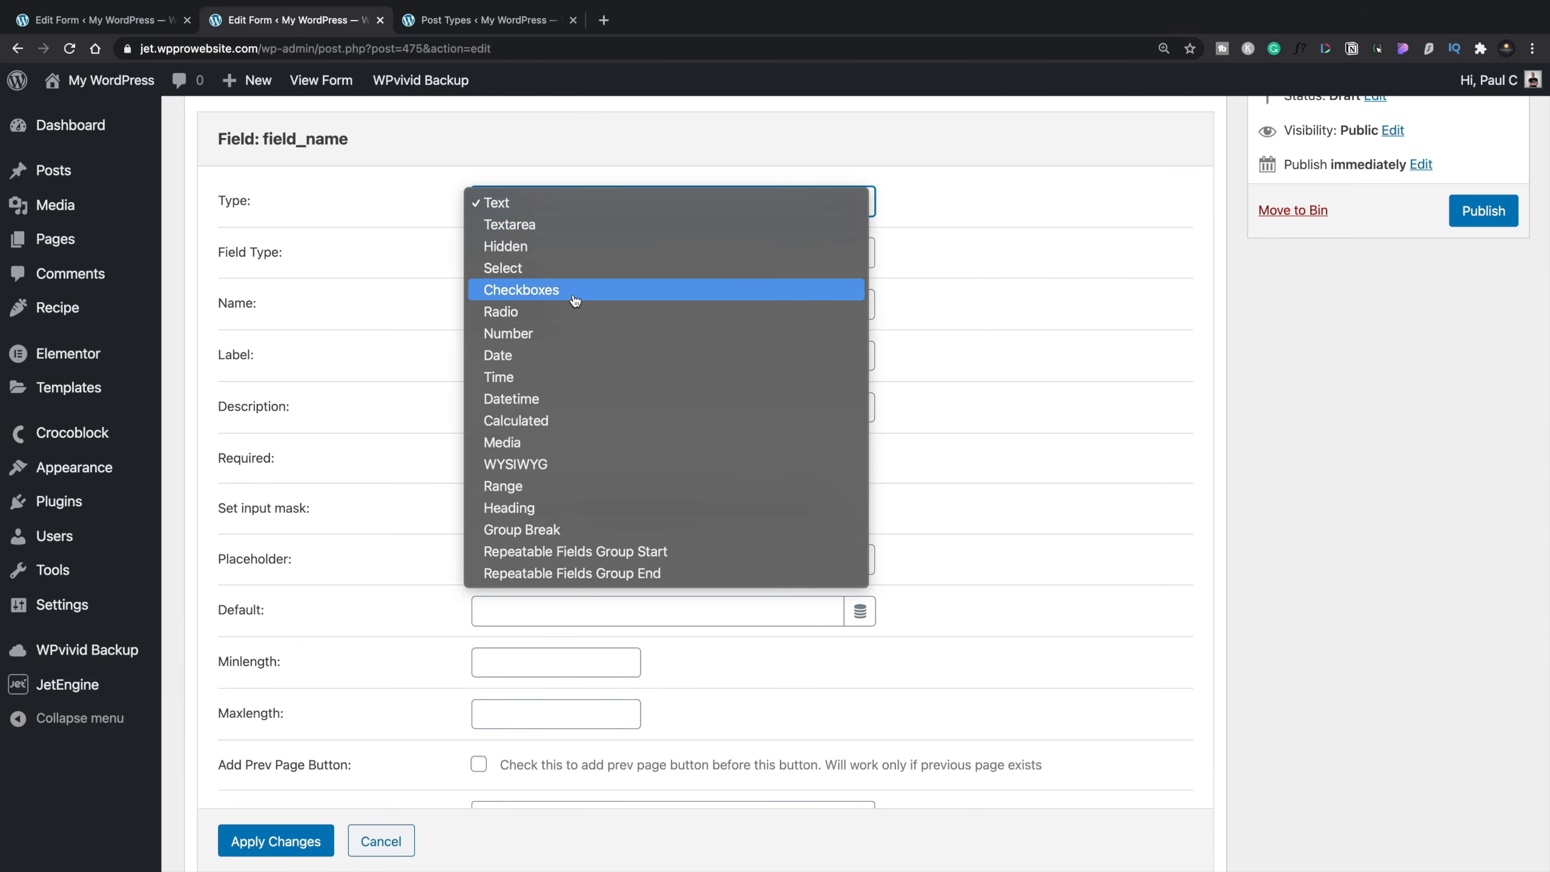
click(562, 334)
click(567, 252)
drag(567, 253, 459, 256)
key(super+v)
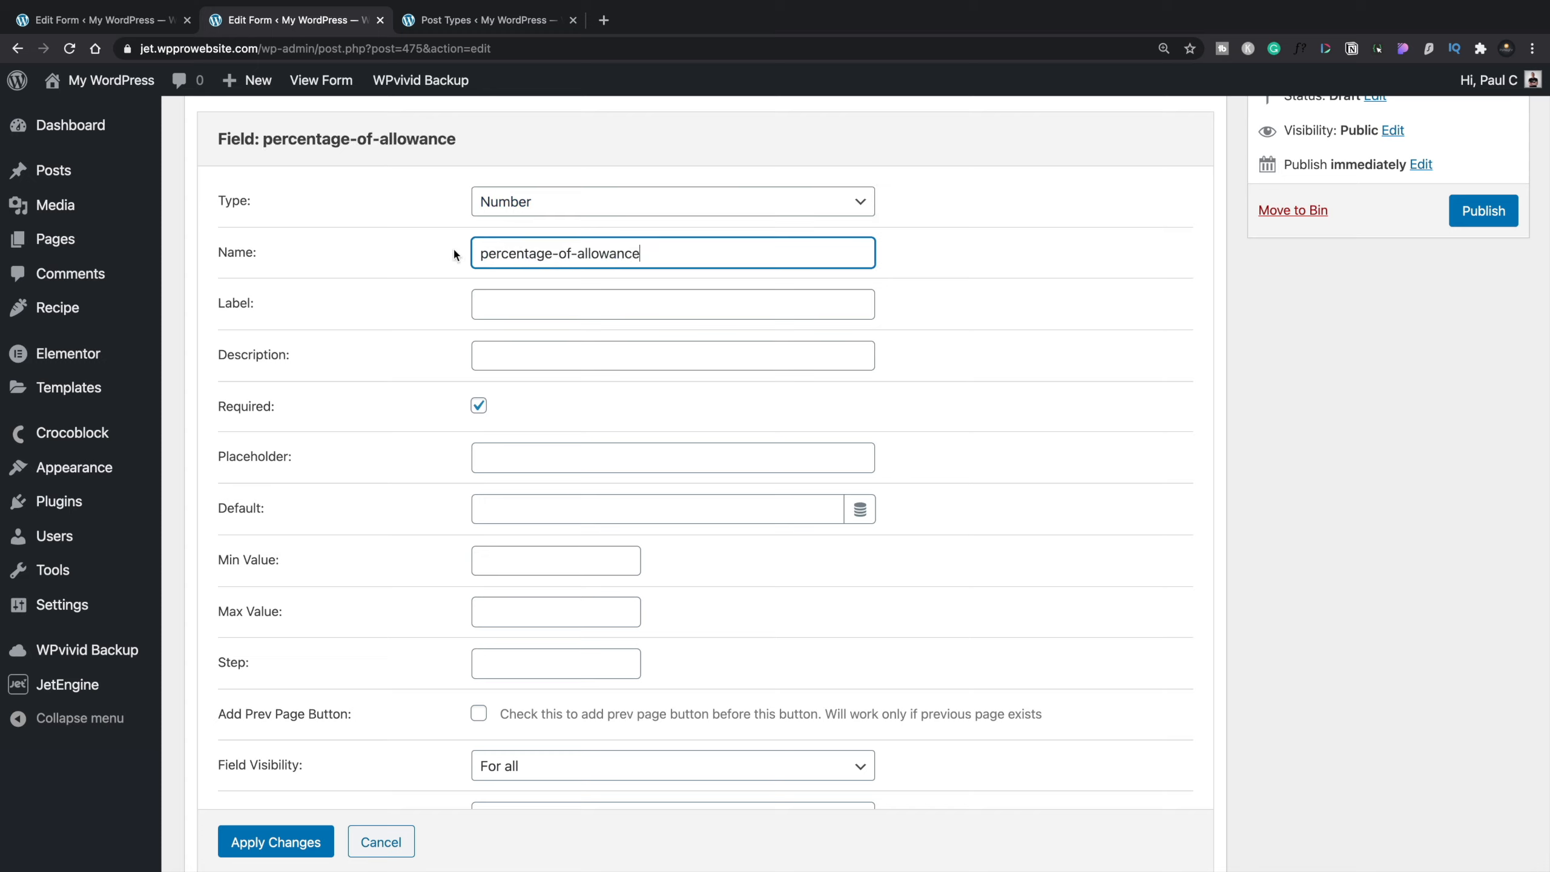
click(497, 295)
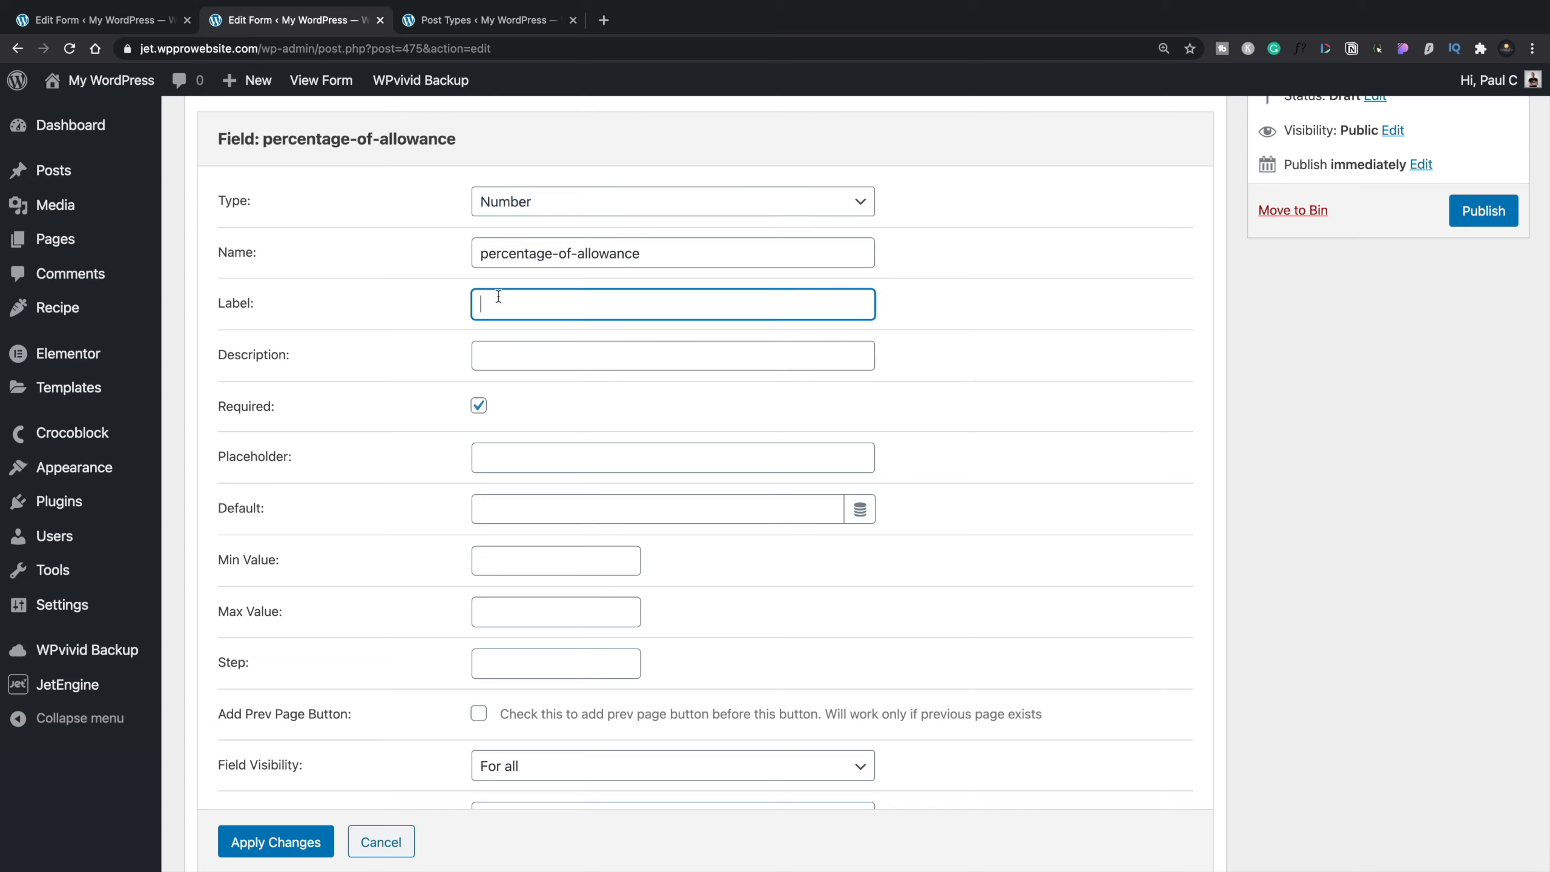
text(% of Allowance)
Step: Make the percentage-of-allowance field optional, set its visibility to Only for logged in users, and apply the changes
click(480, 406)
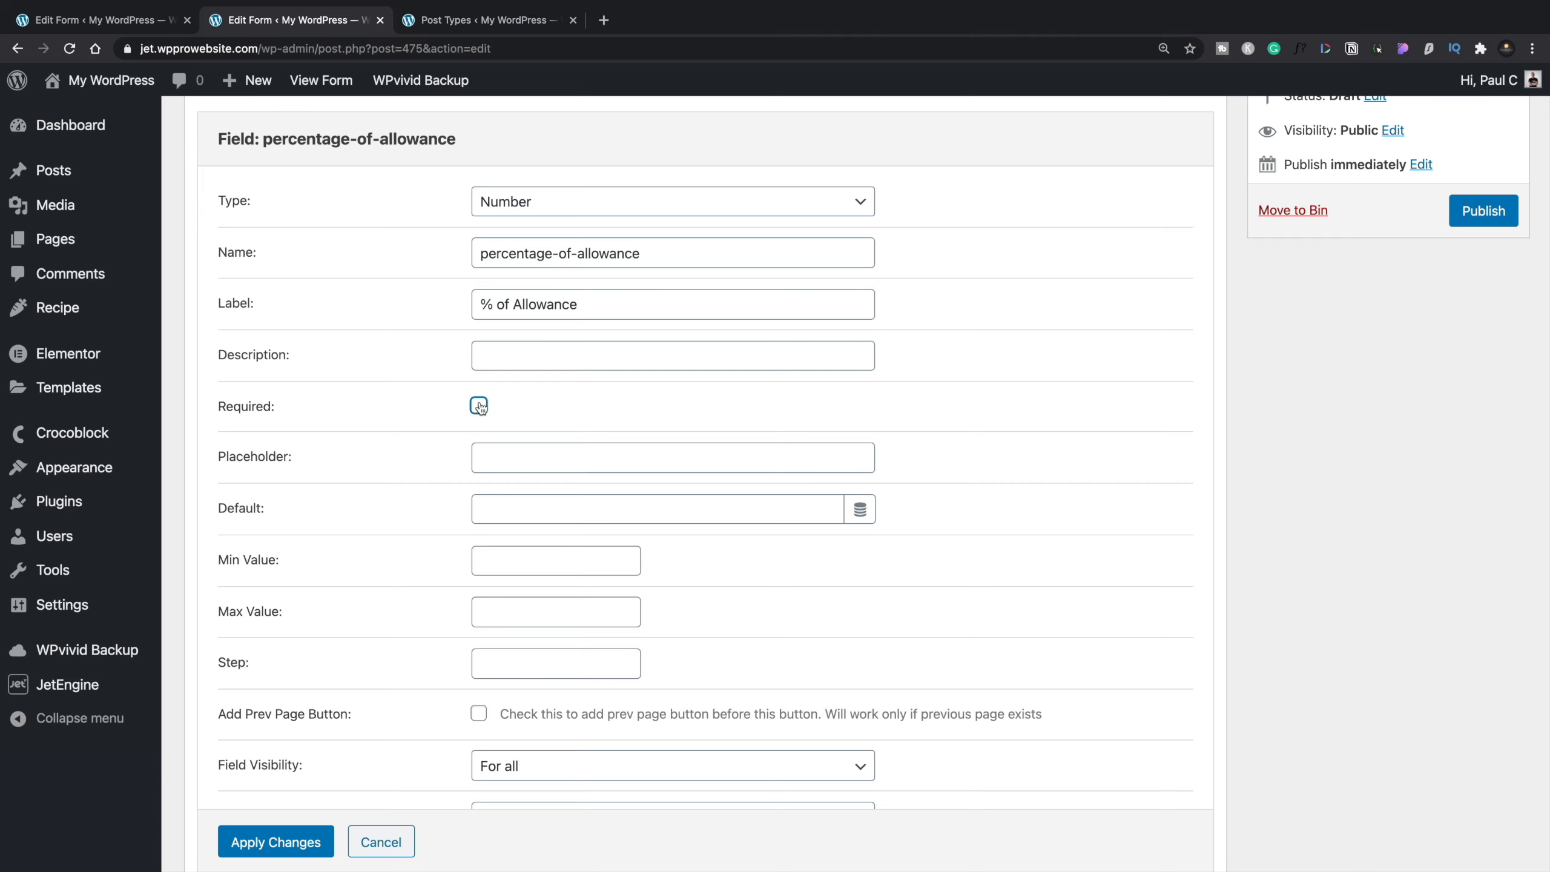
scroll(481, 405, down, 5)
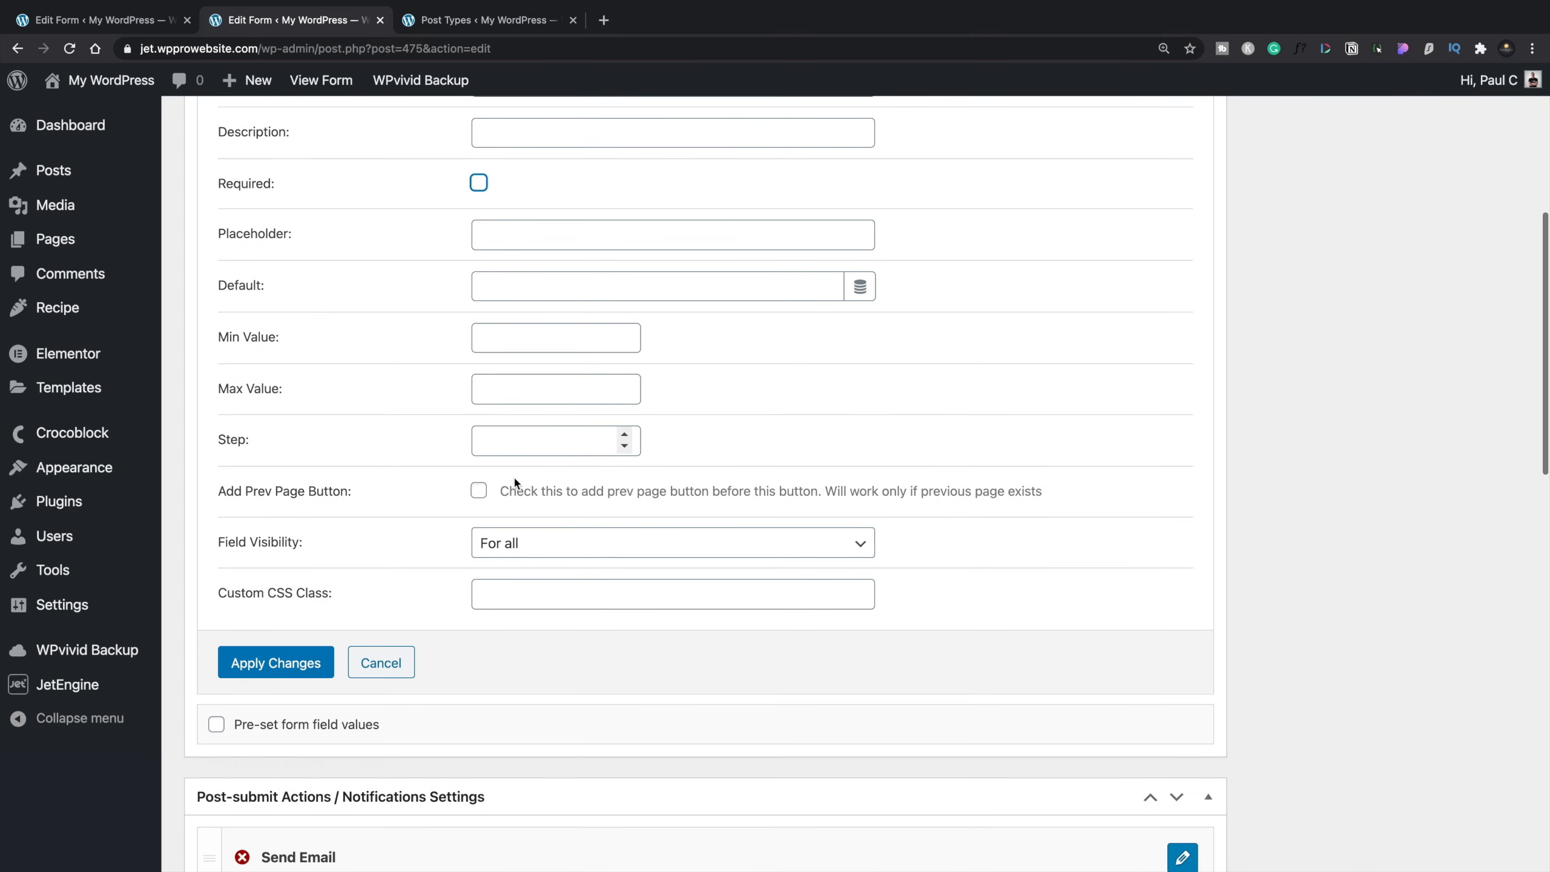
click(529, 543)
click(530, 565)
click(262, 661)
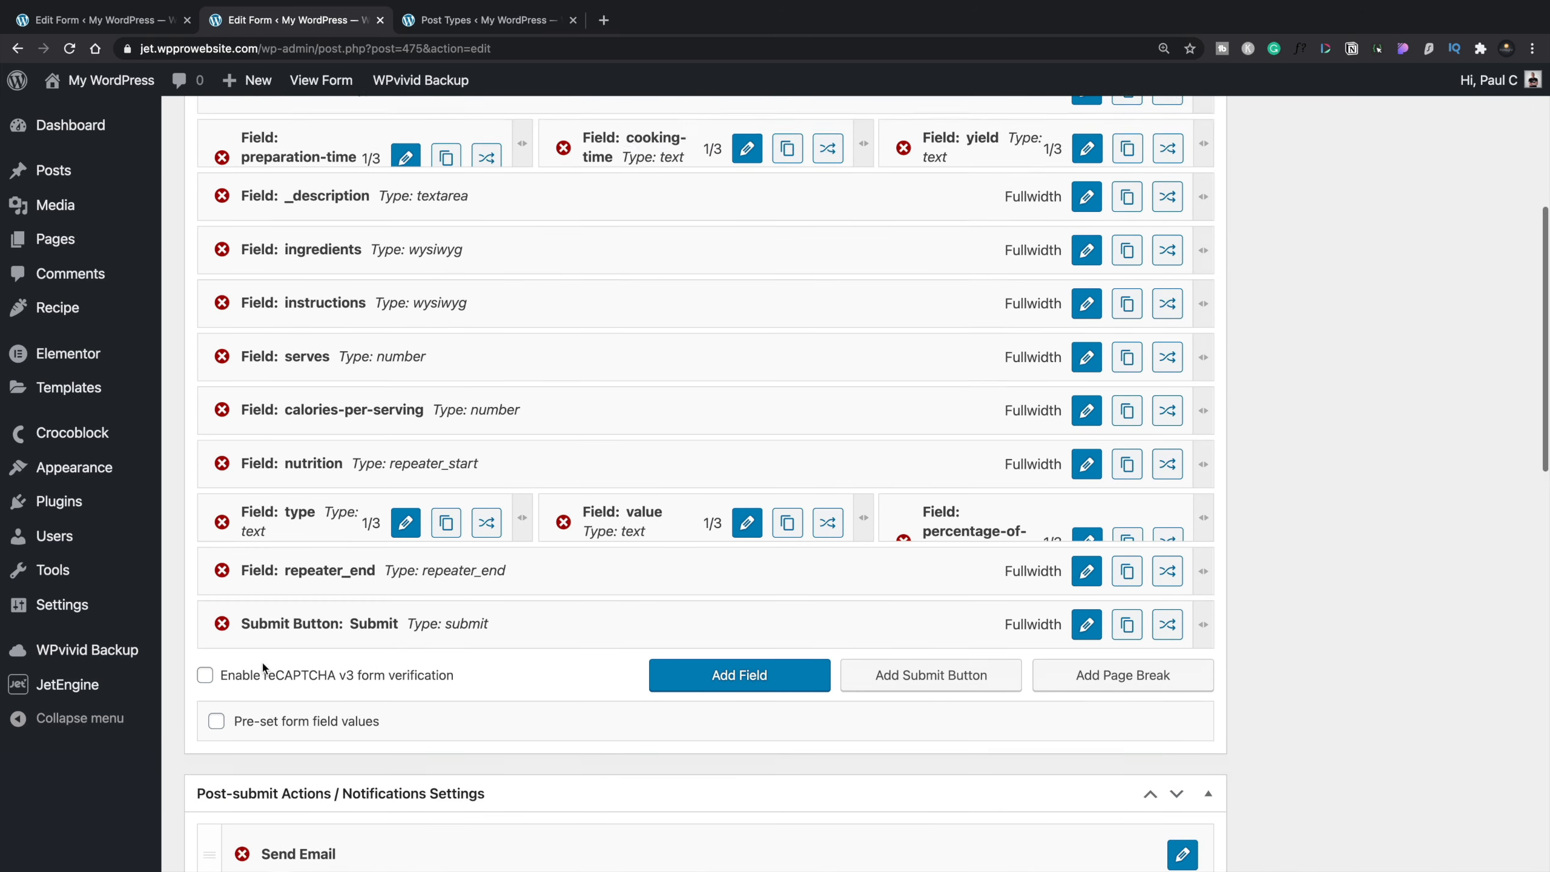
Step: Save the Add New Recipe form as a draft
scroll(262, 667, up, 6)
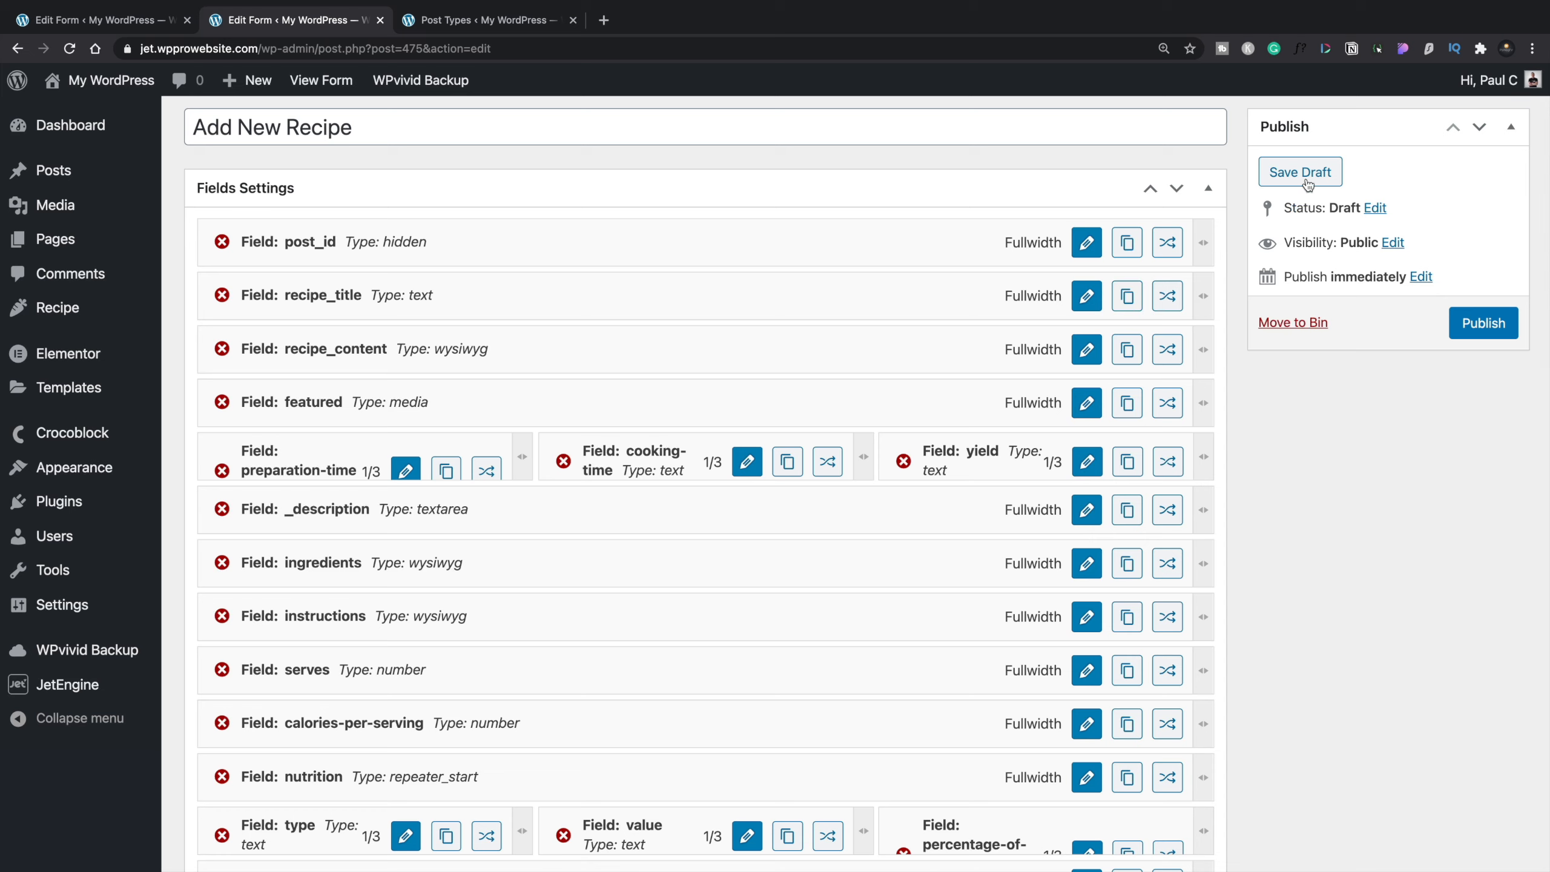
click(1300, 171)
Step: Change the Send Email post-submit action to Insert/Update Post, with post type Recipe and post status Pending Review
scroll(916, 567, down, 5)
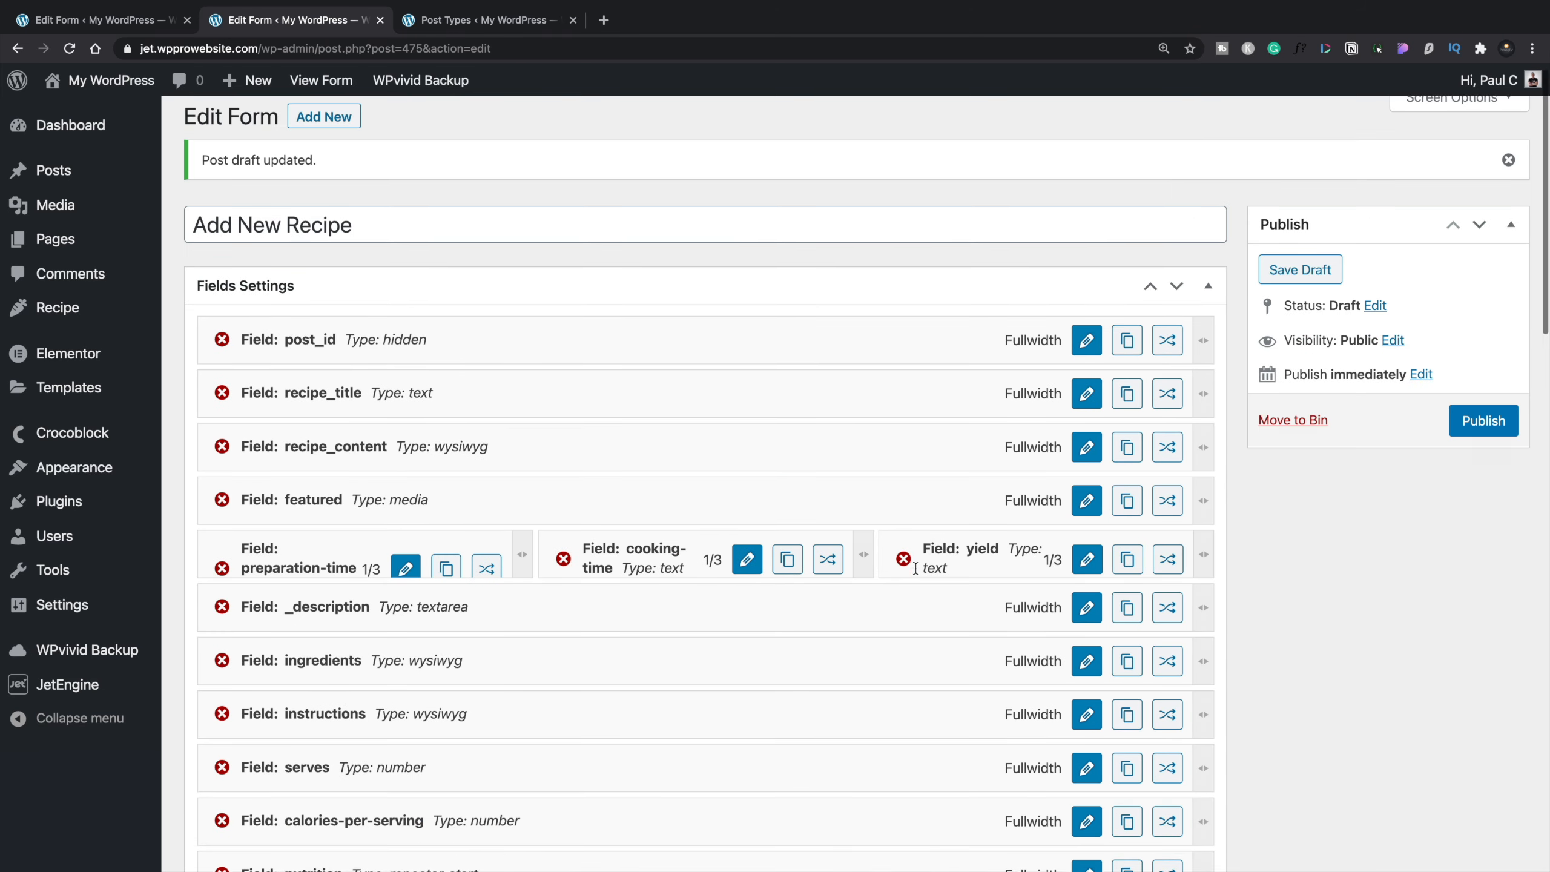
scroll(916, 574, down, 5)
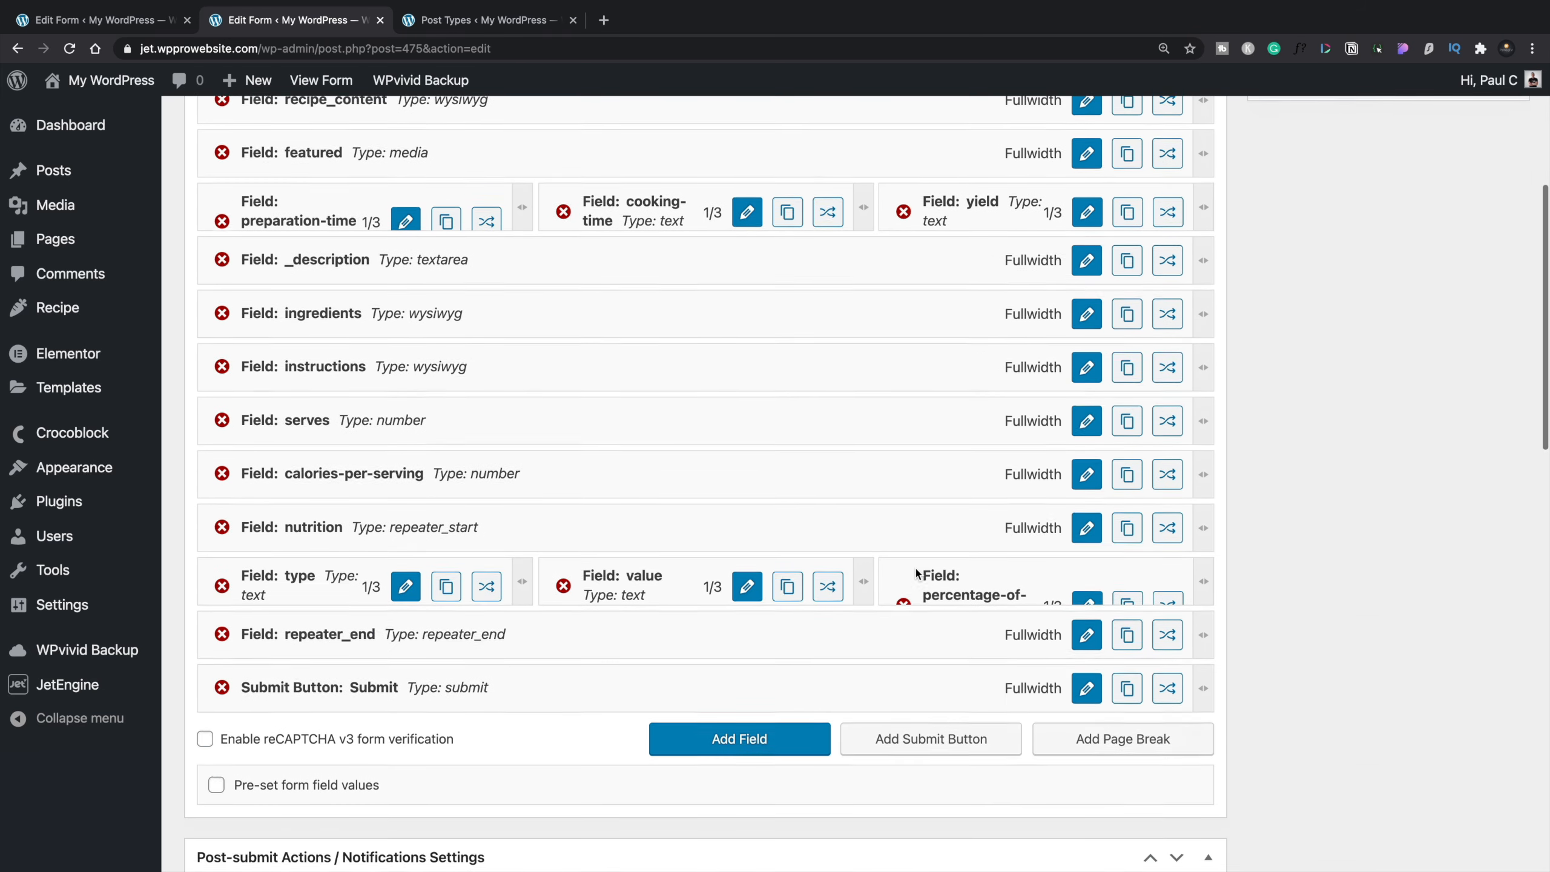
scroll(916, 574, down, 2)
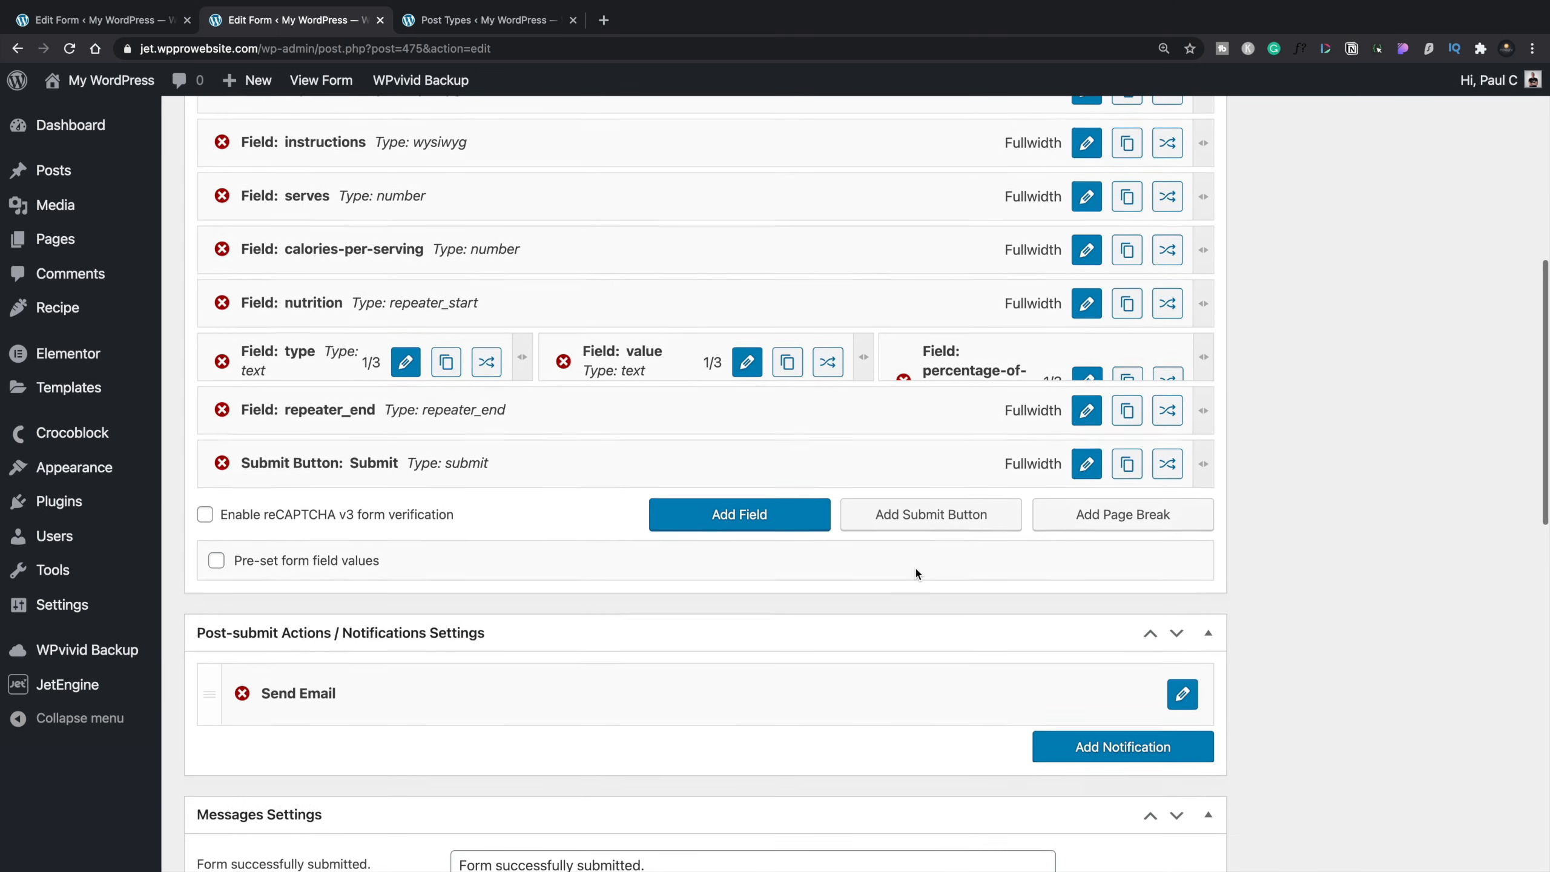
scroll(916, 574, down, 1)
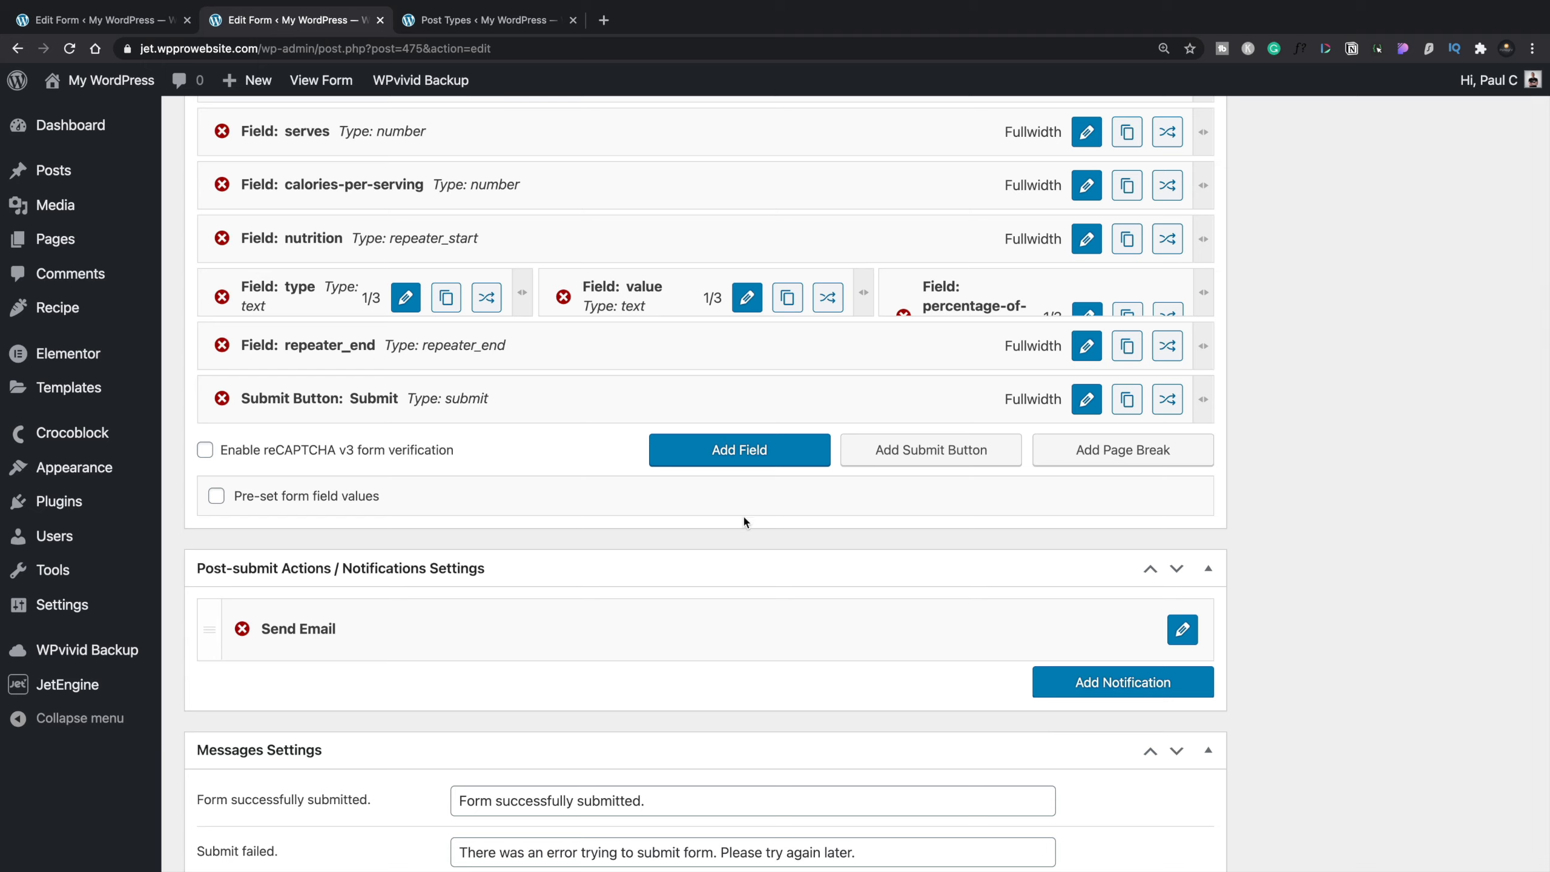
scroll(743, 518, down, 5)
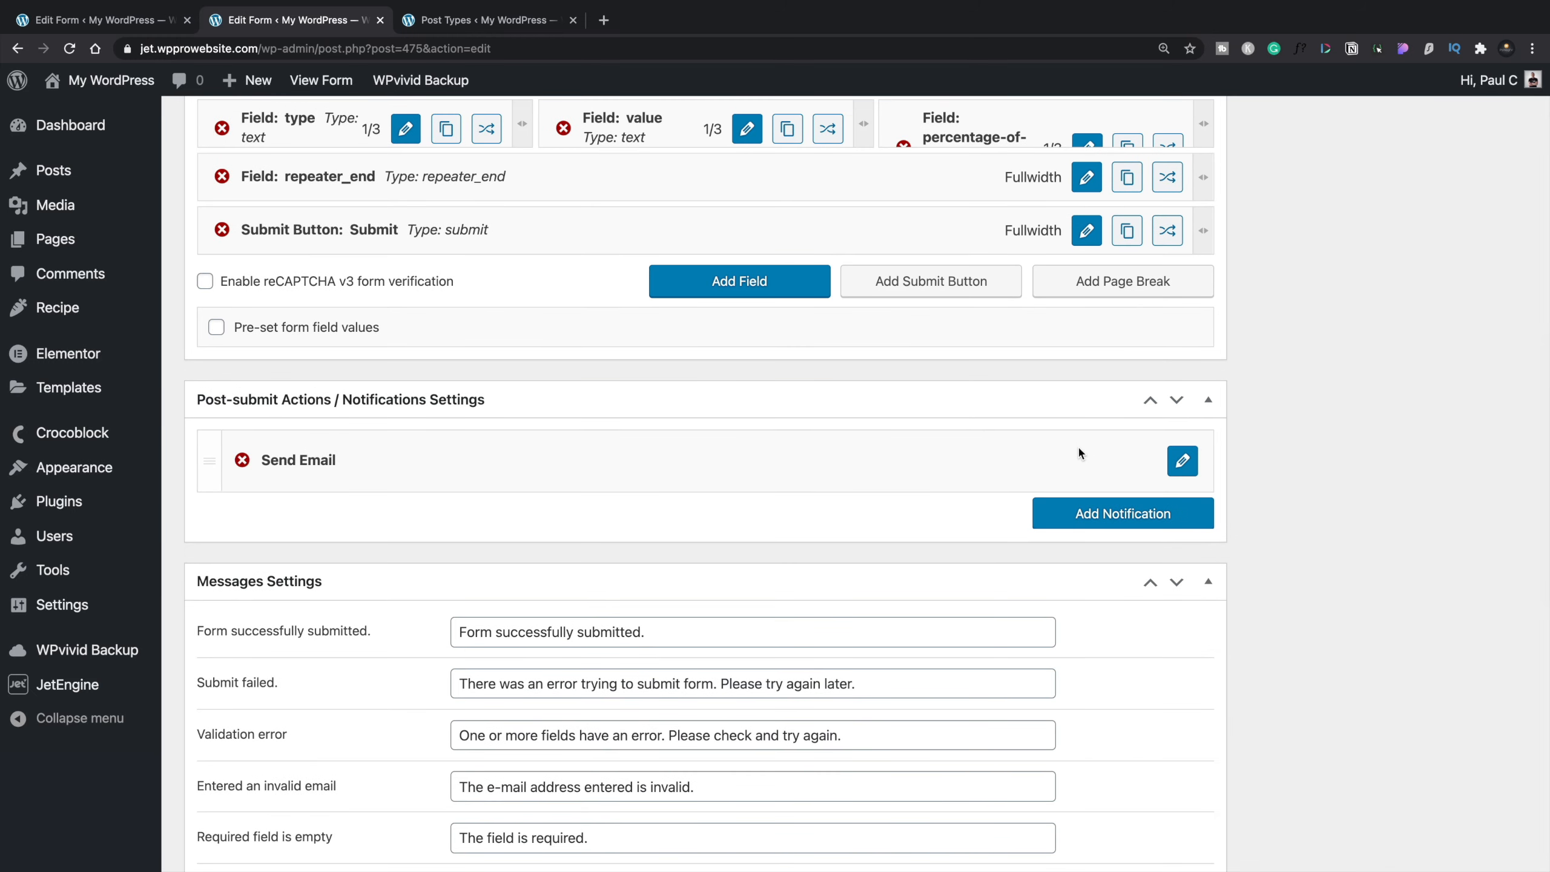
click(1182, 463)
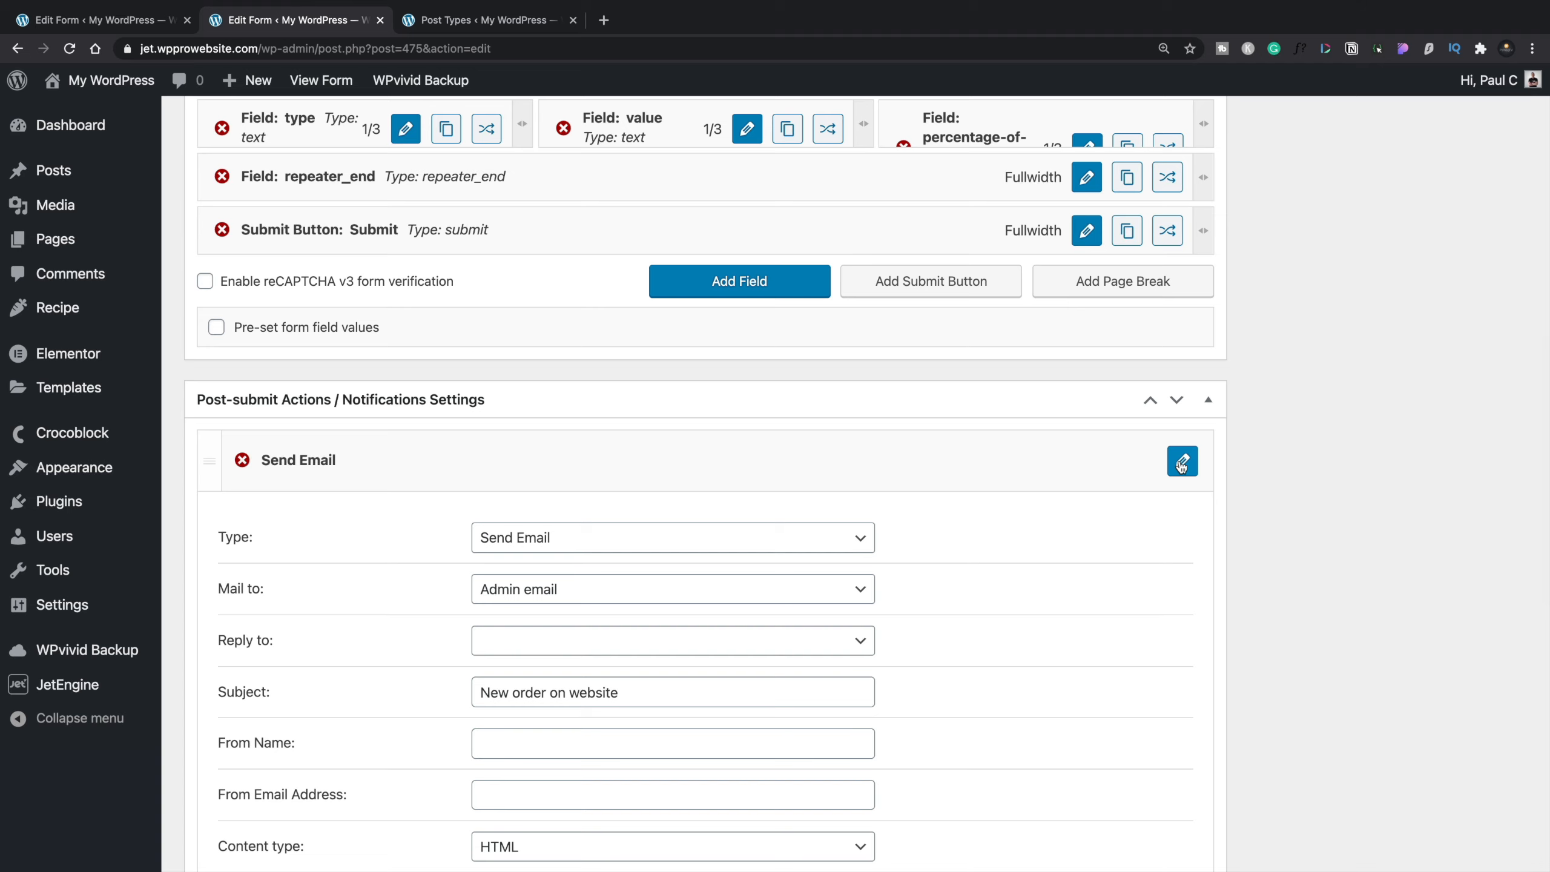
scroll(952, 681, down, 8)
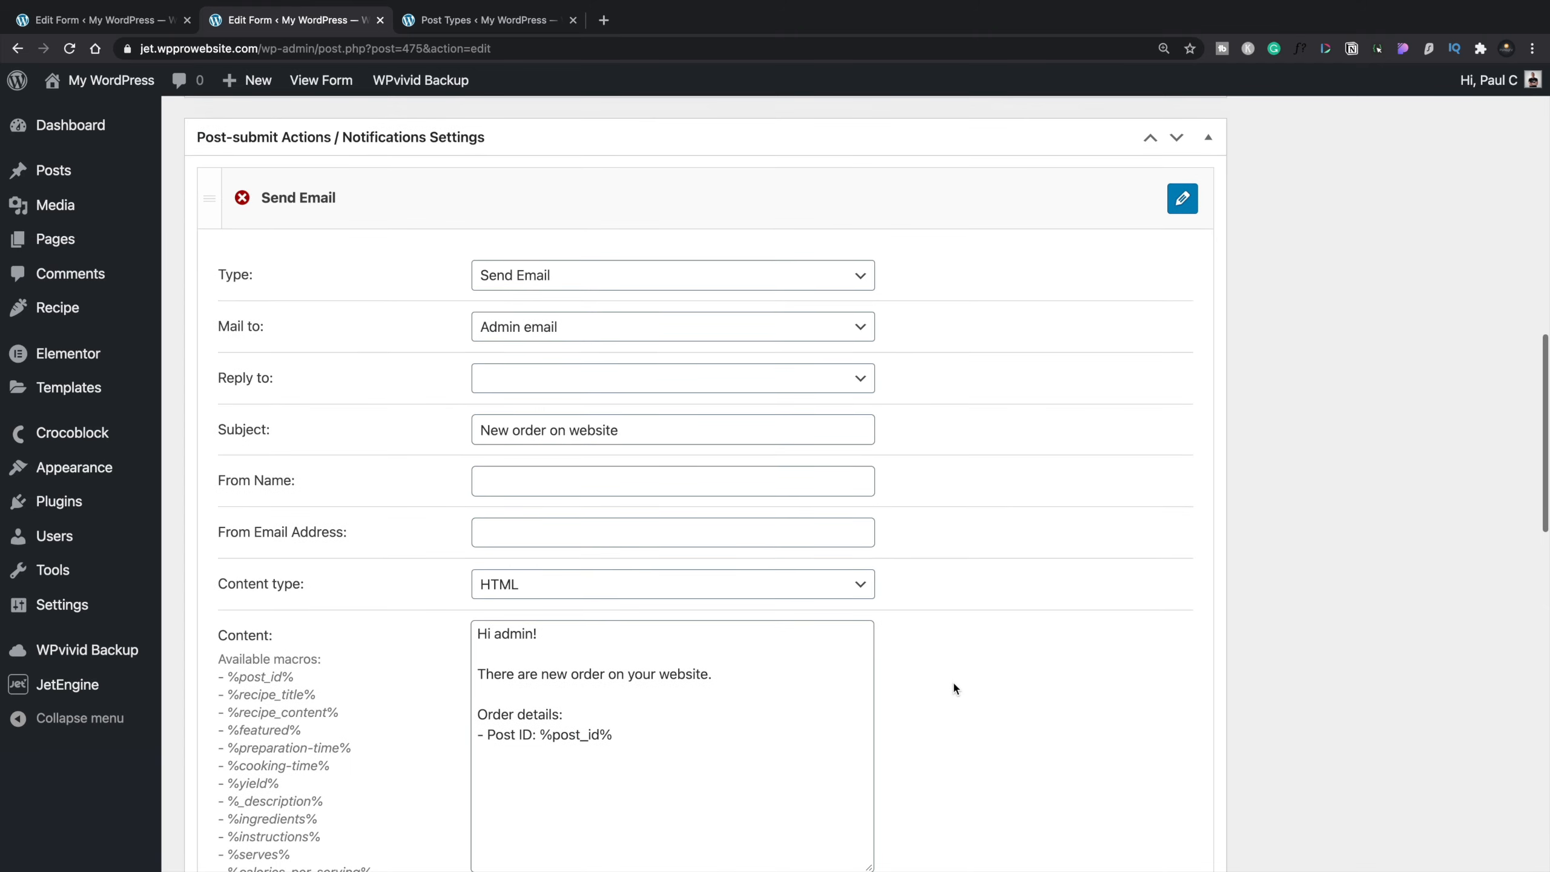
click(647, 278)
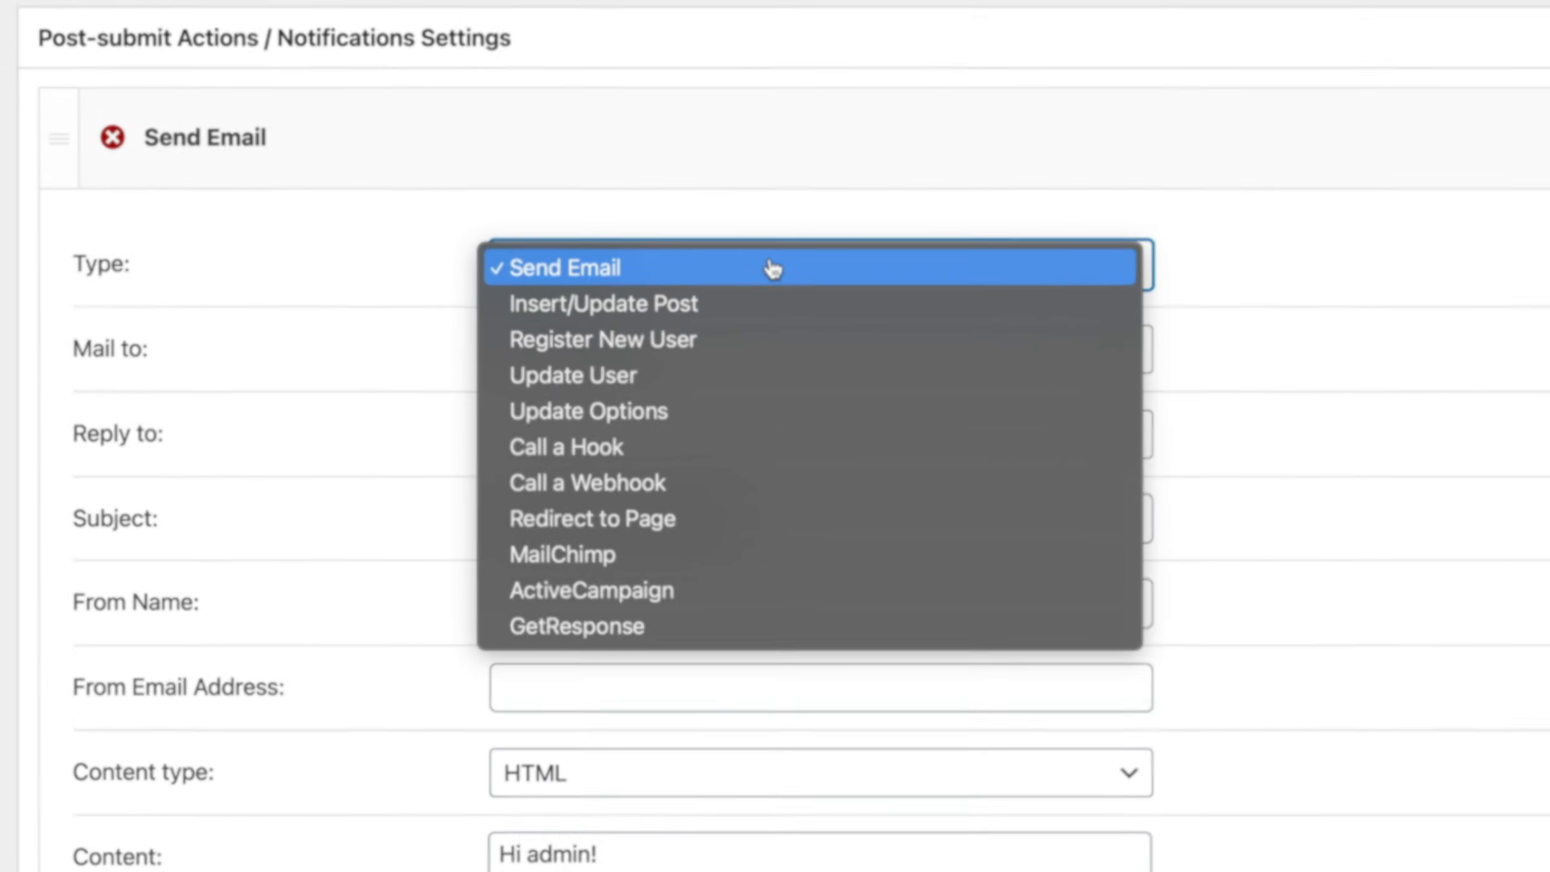
click(780, 303)
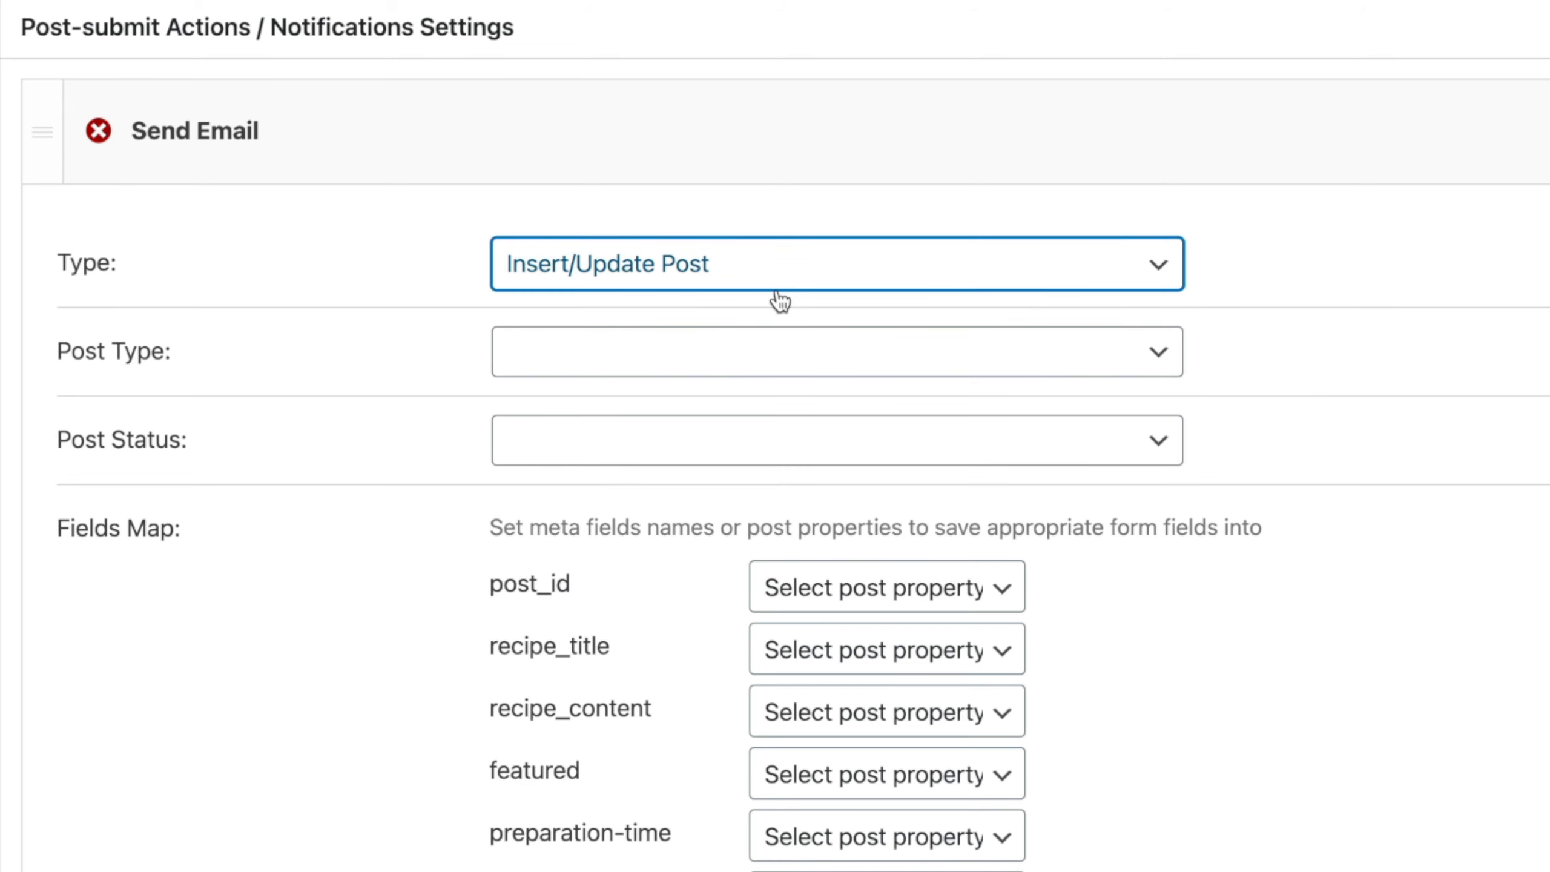
click(573, 362)
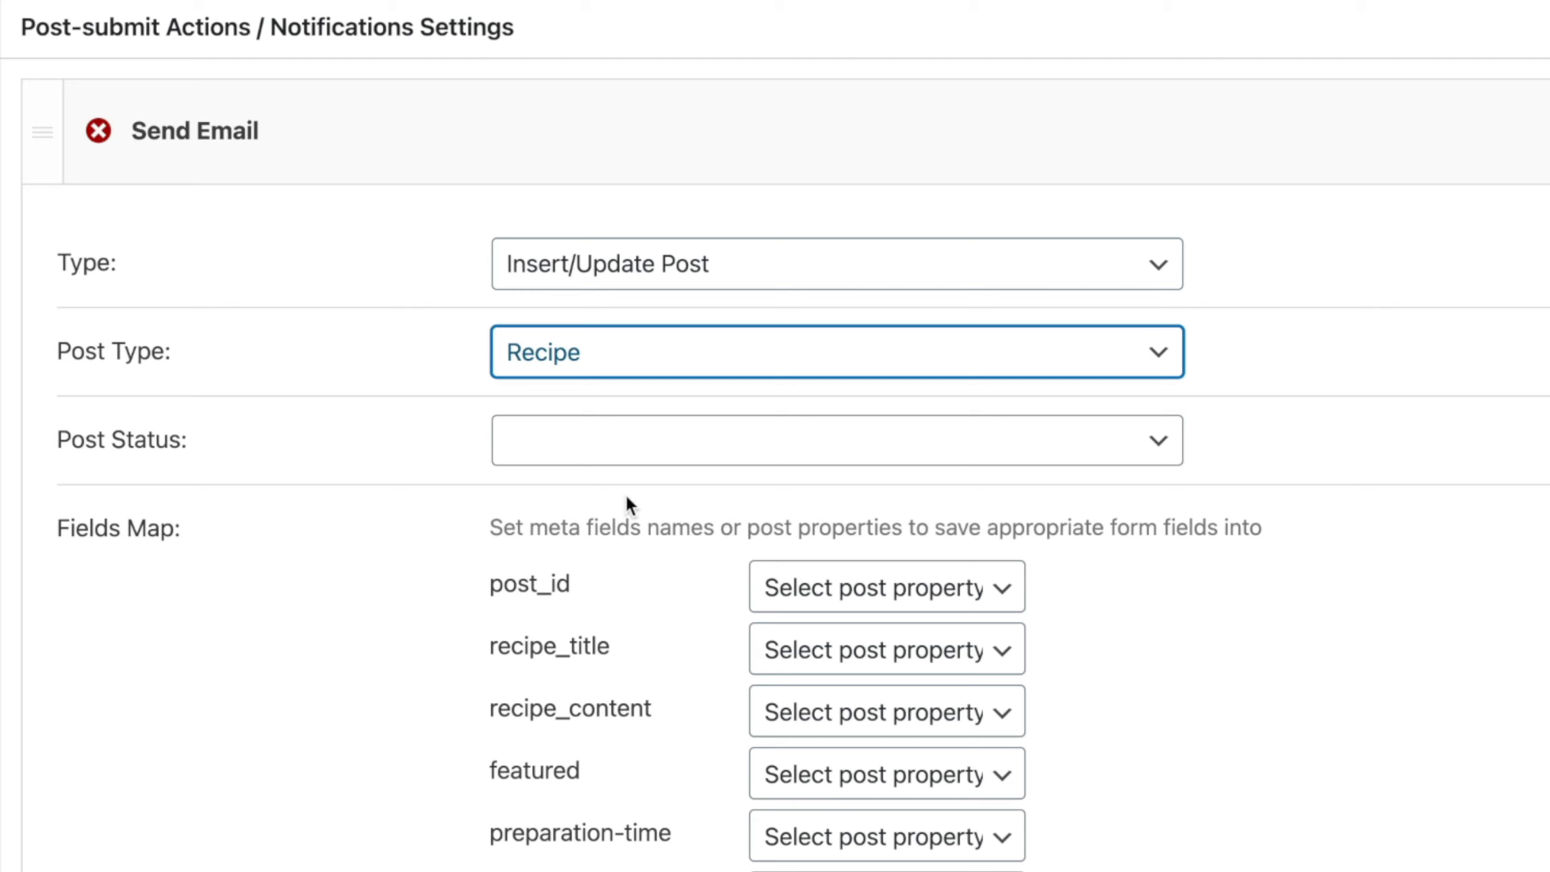
click(618, 454)
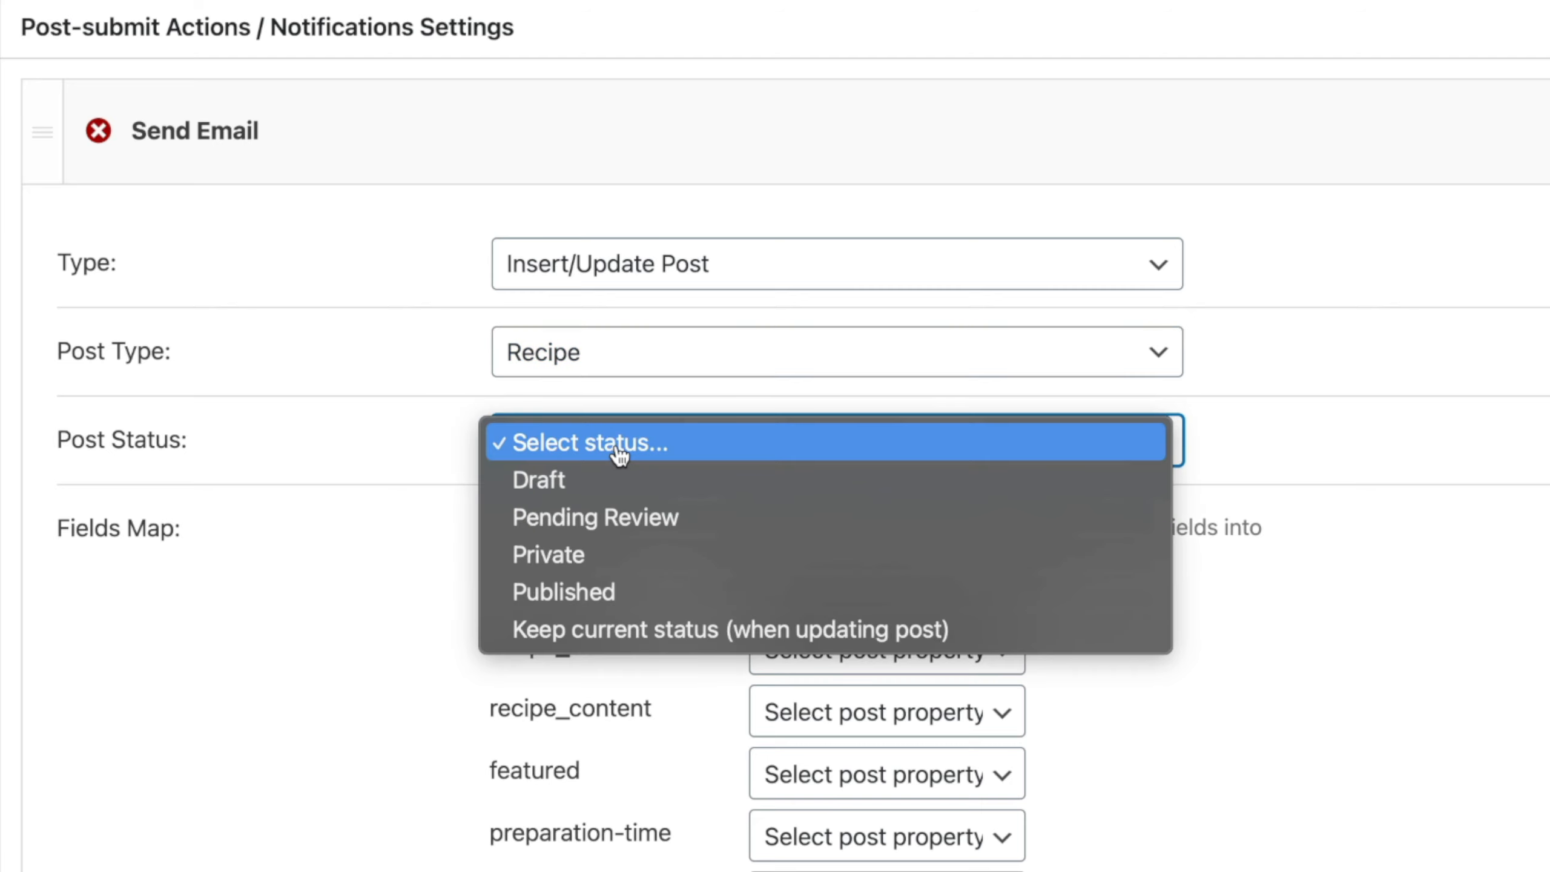
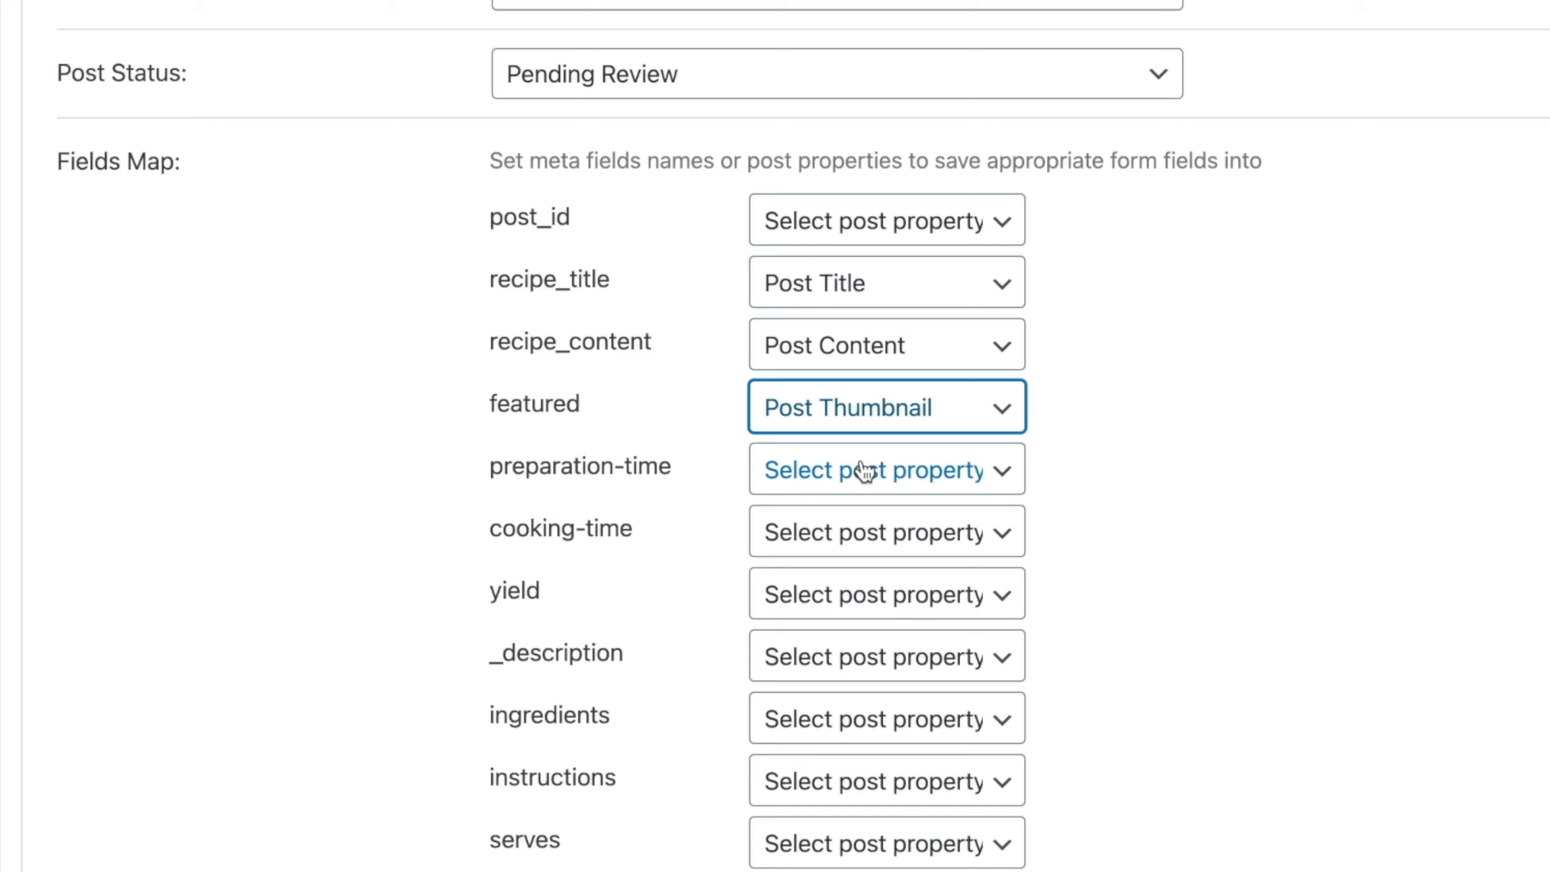
Step: Map the preparation-time form field to Post Meta
click(880, 470)
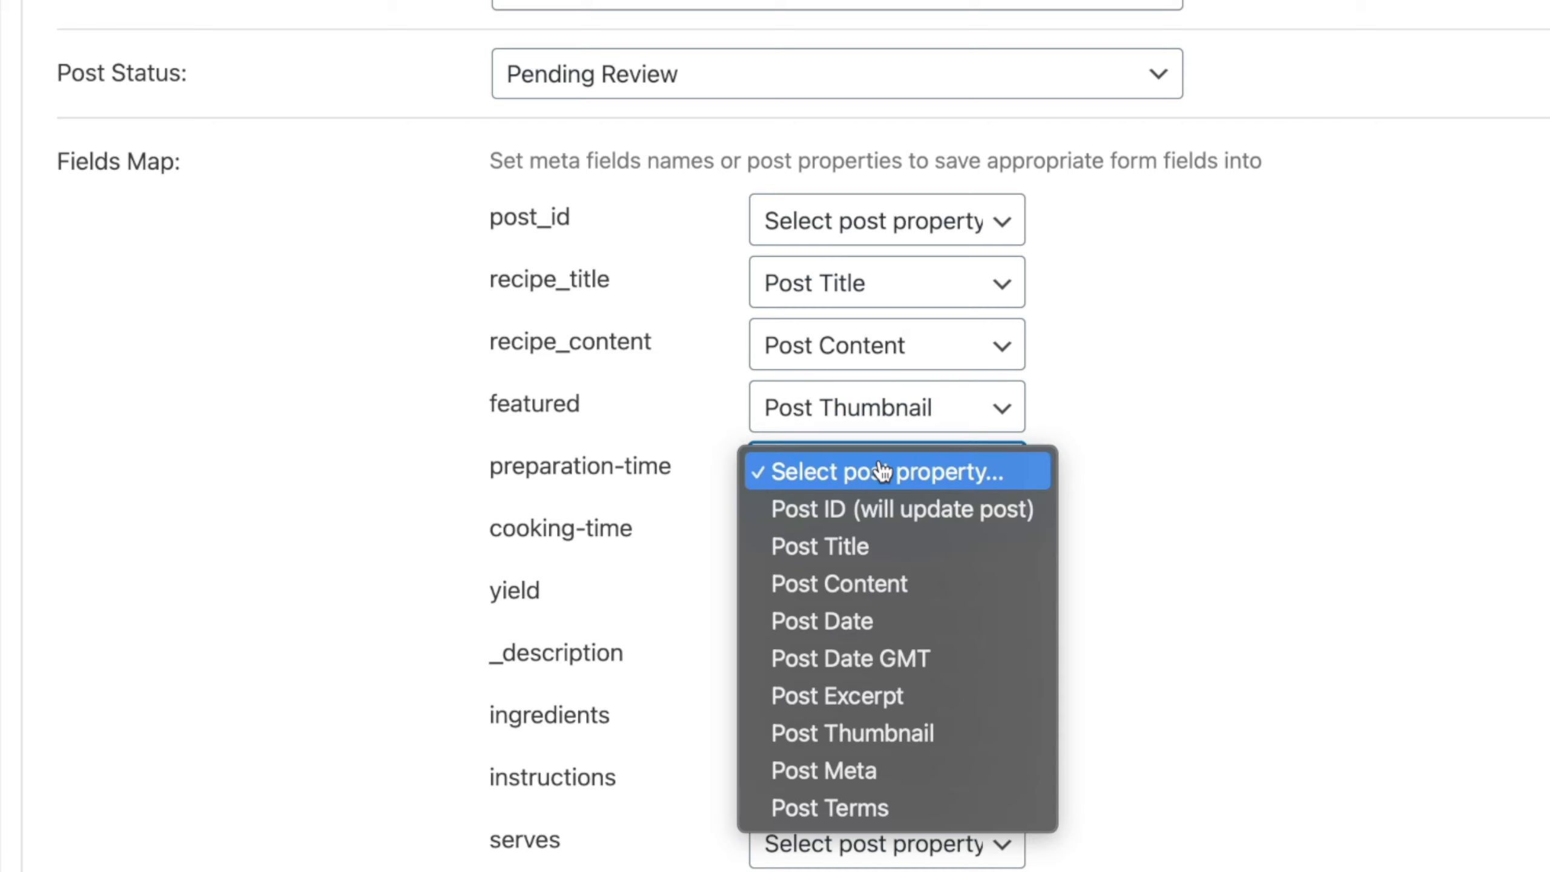
click(883, 771)
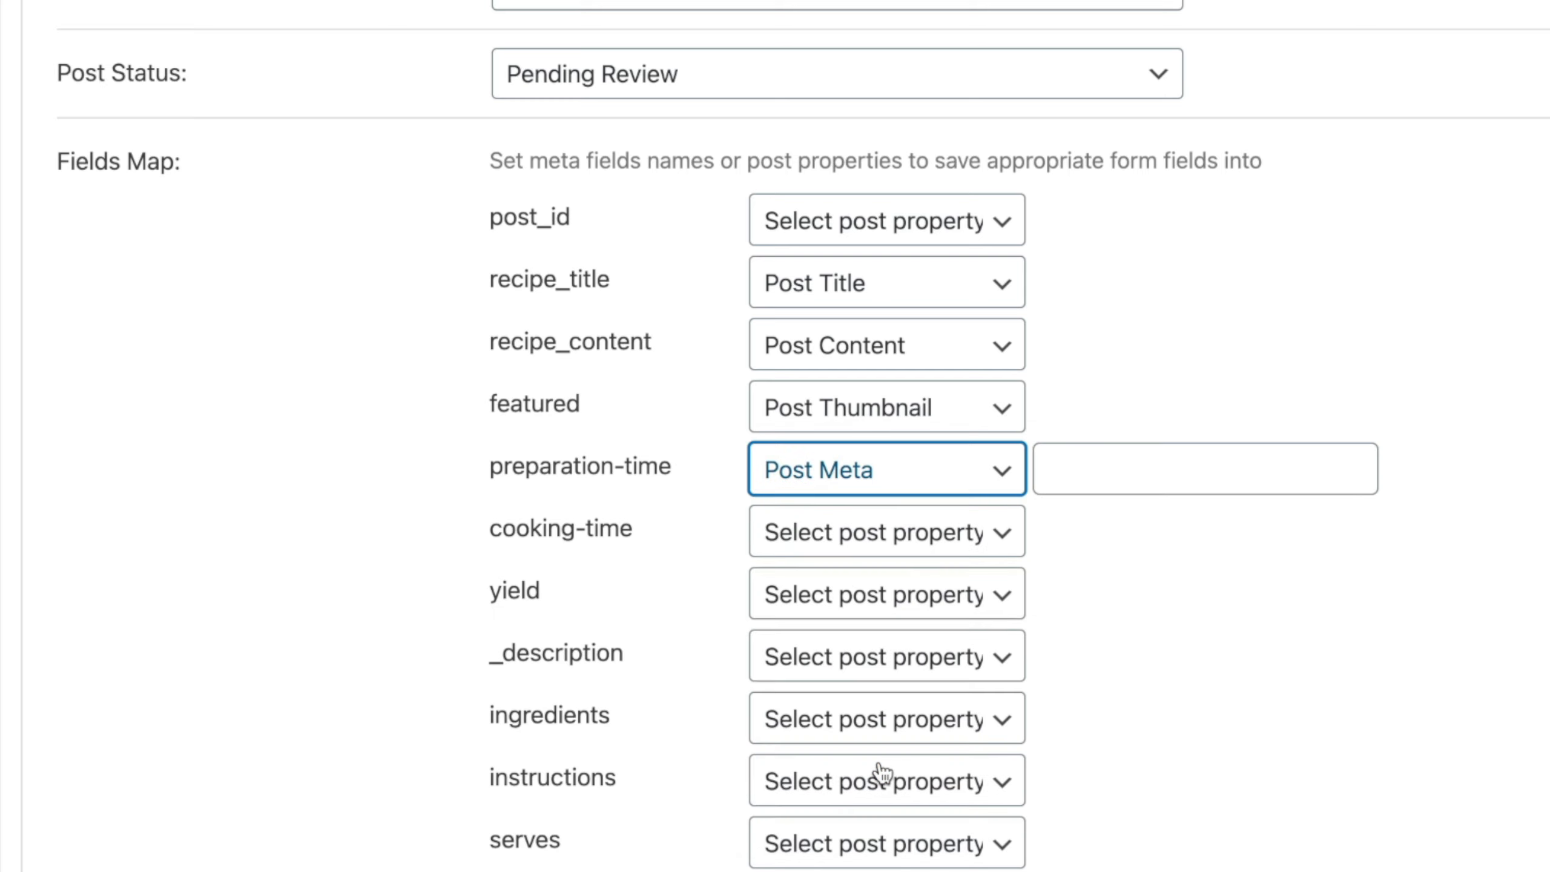
click(1081, 476)
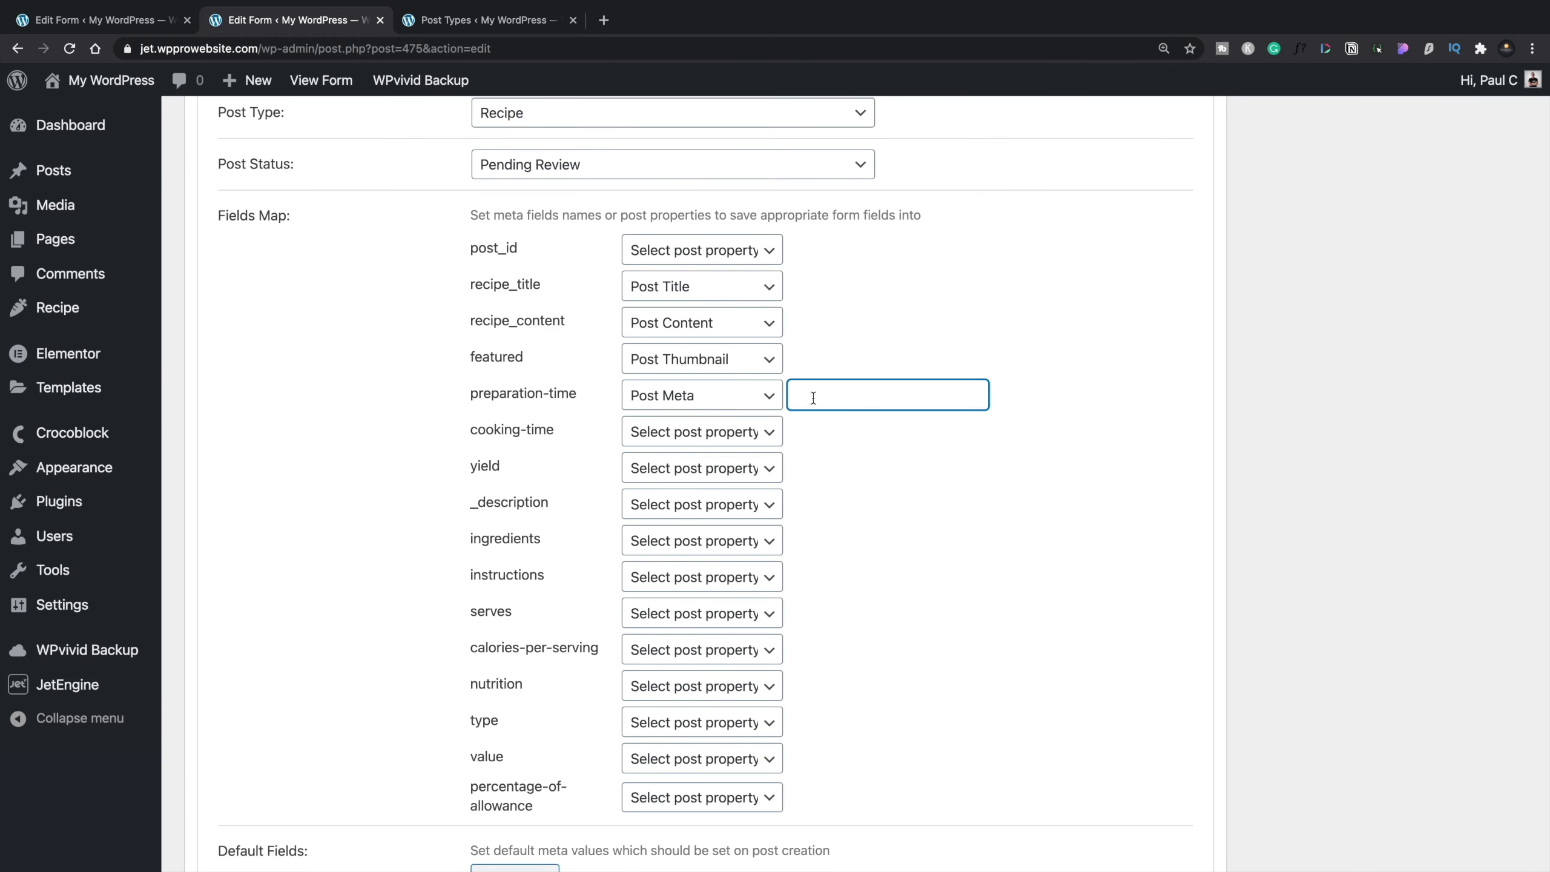
Step: Copy the Preparation Time meta field's Name/ID from the Recipe post type settings and paste preparation-time as its meta key in the form's fields map
click(468, 21)
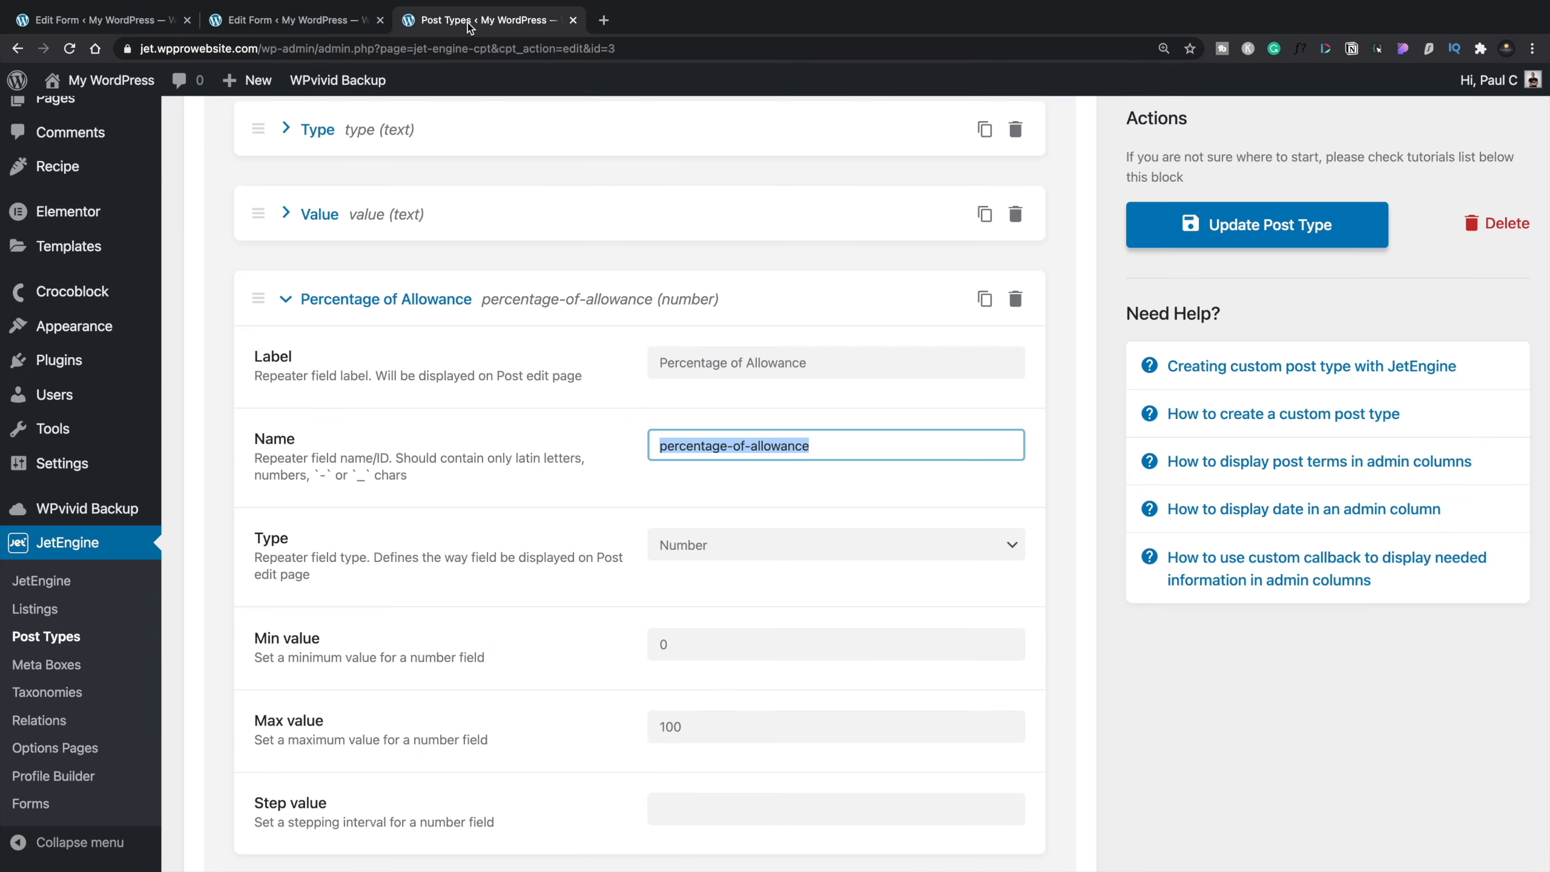
scroll(419, 320, down, 1)
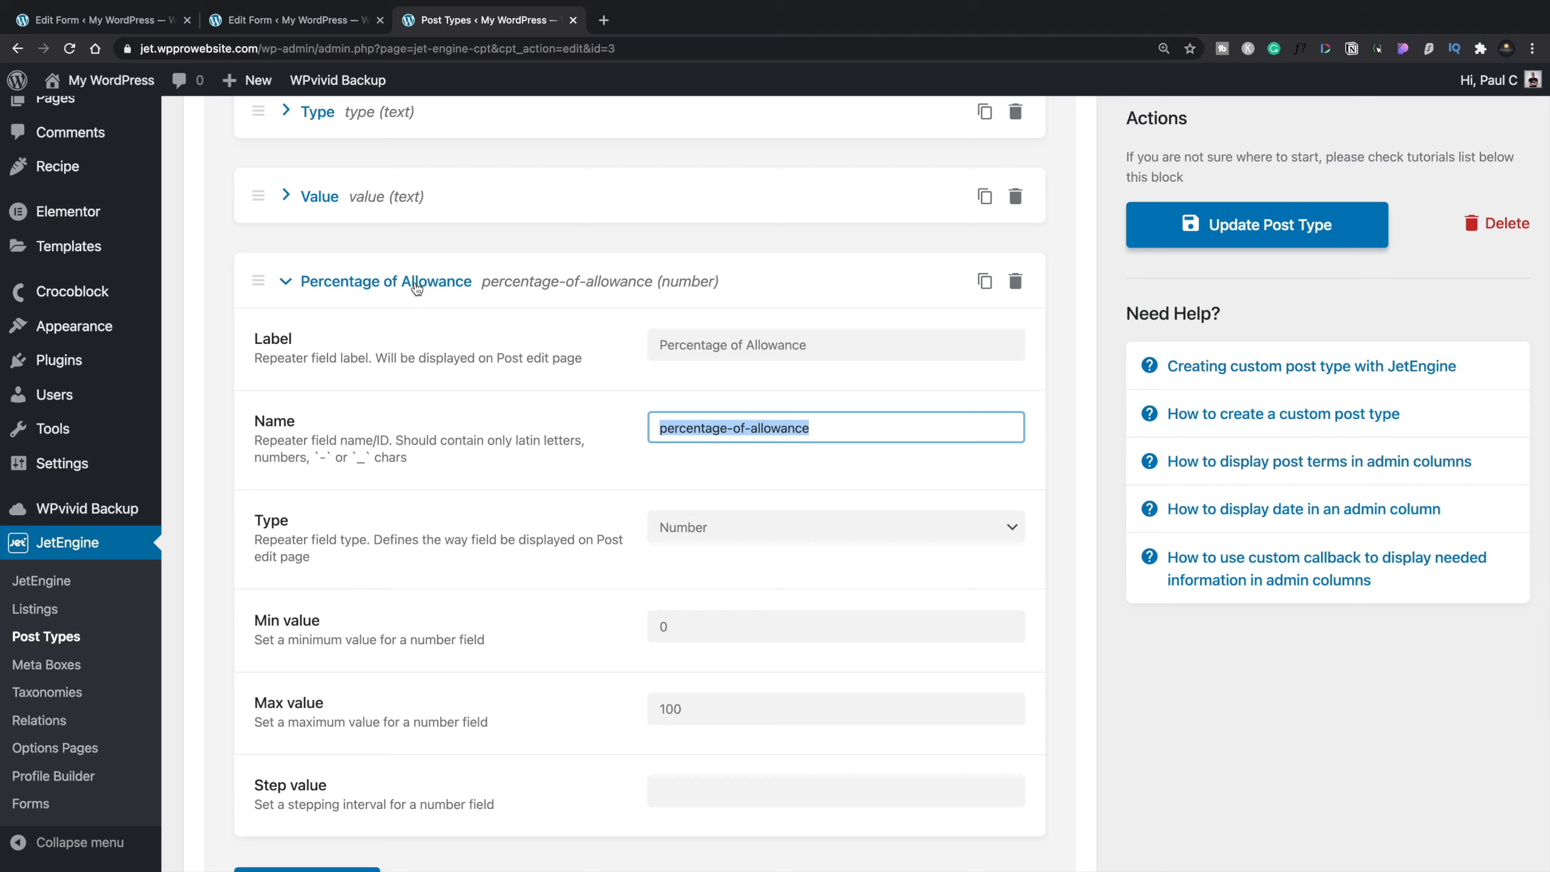
click(414, 281)
scroll(414, 280, up, 10)
scroll(417, 288, up, 10)
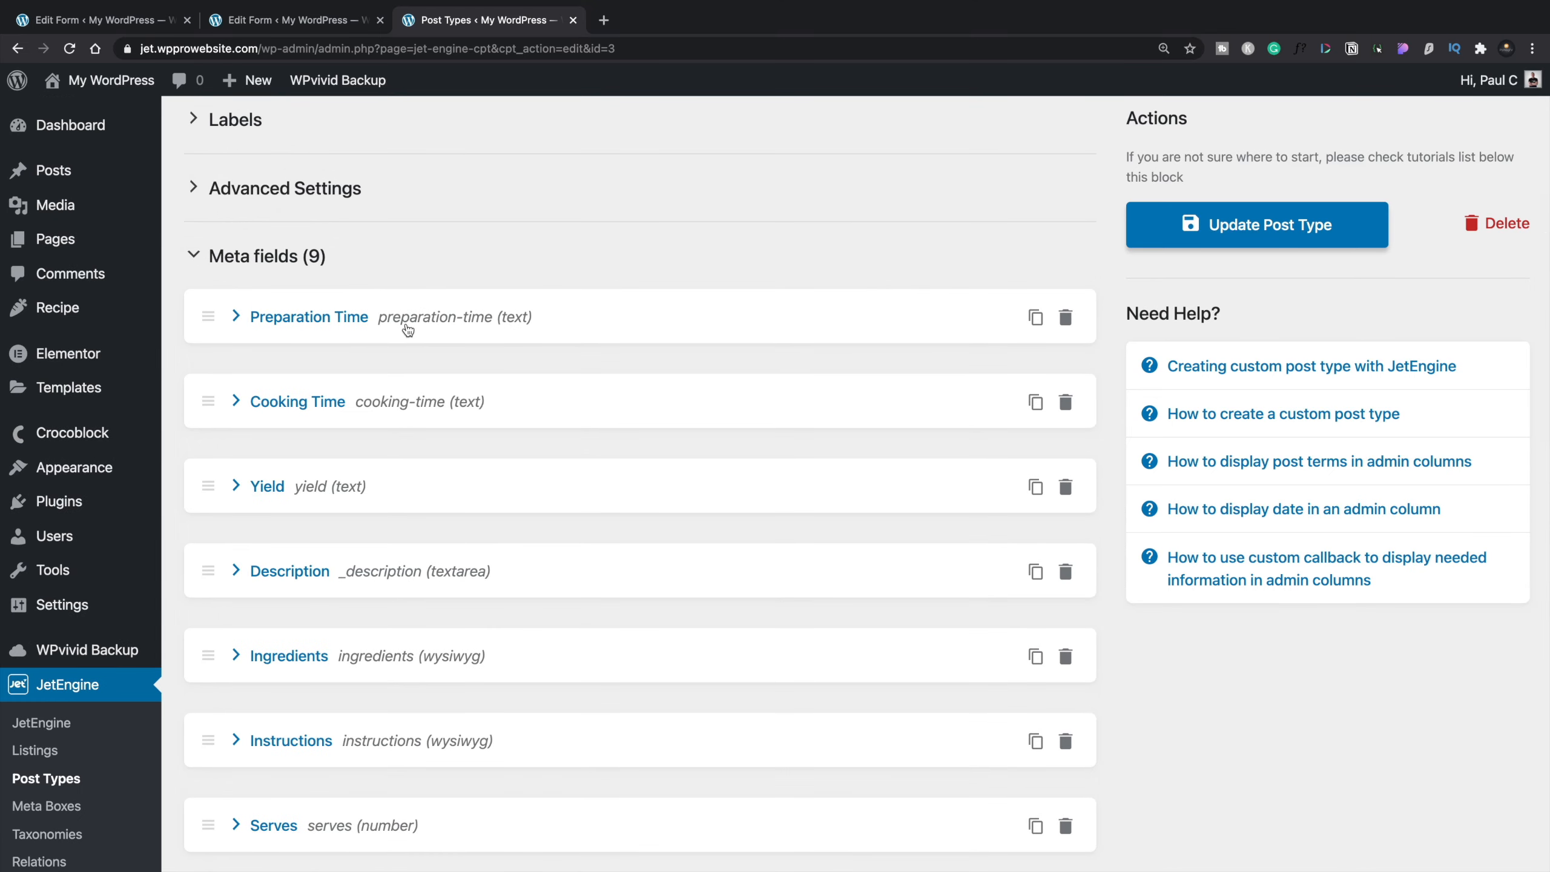
click(410, 330)
drag(782, 464, 663, 466)
key(super+c)
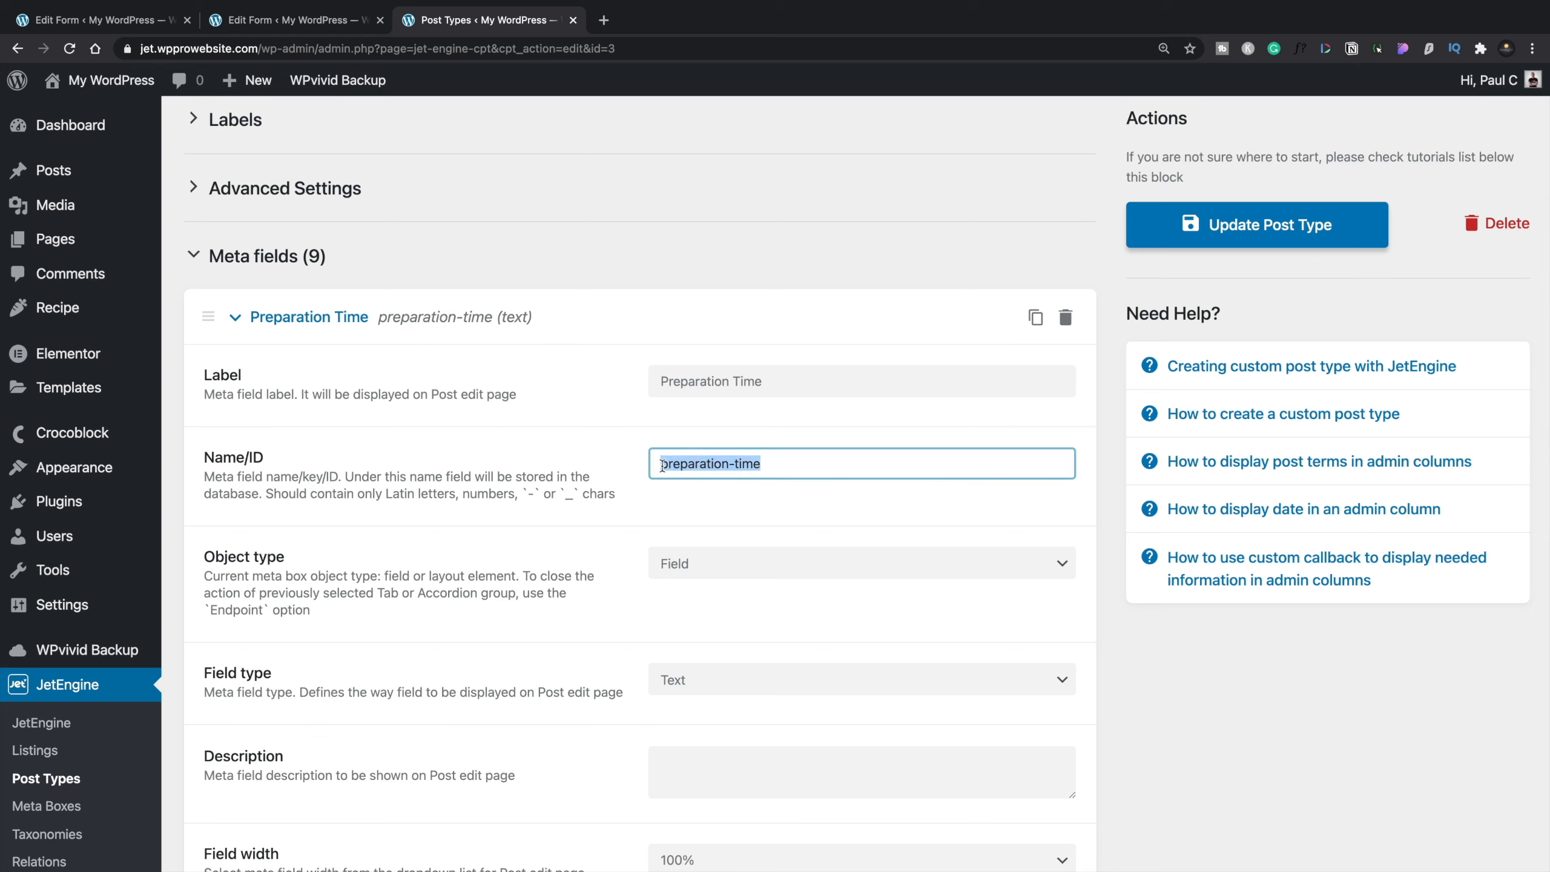
click(322, 20)
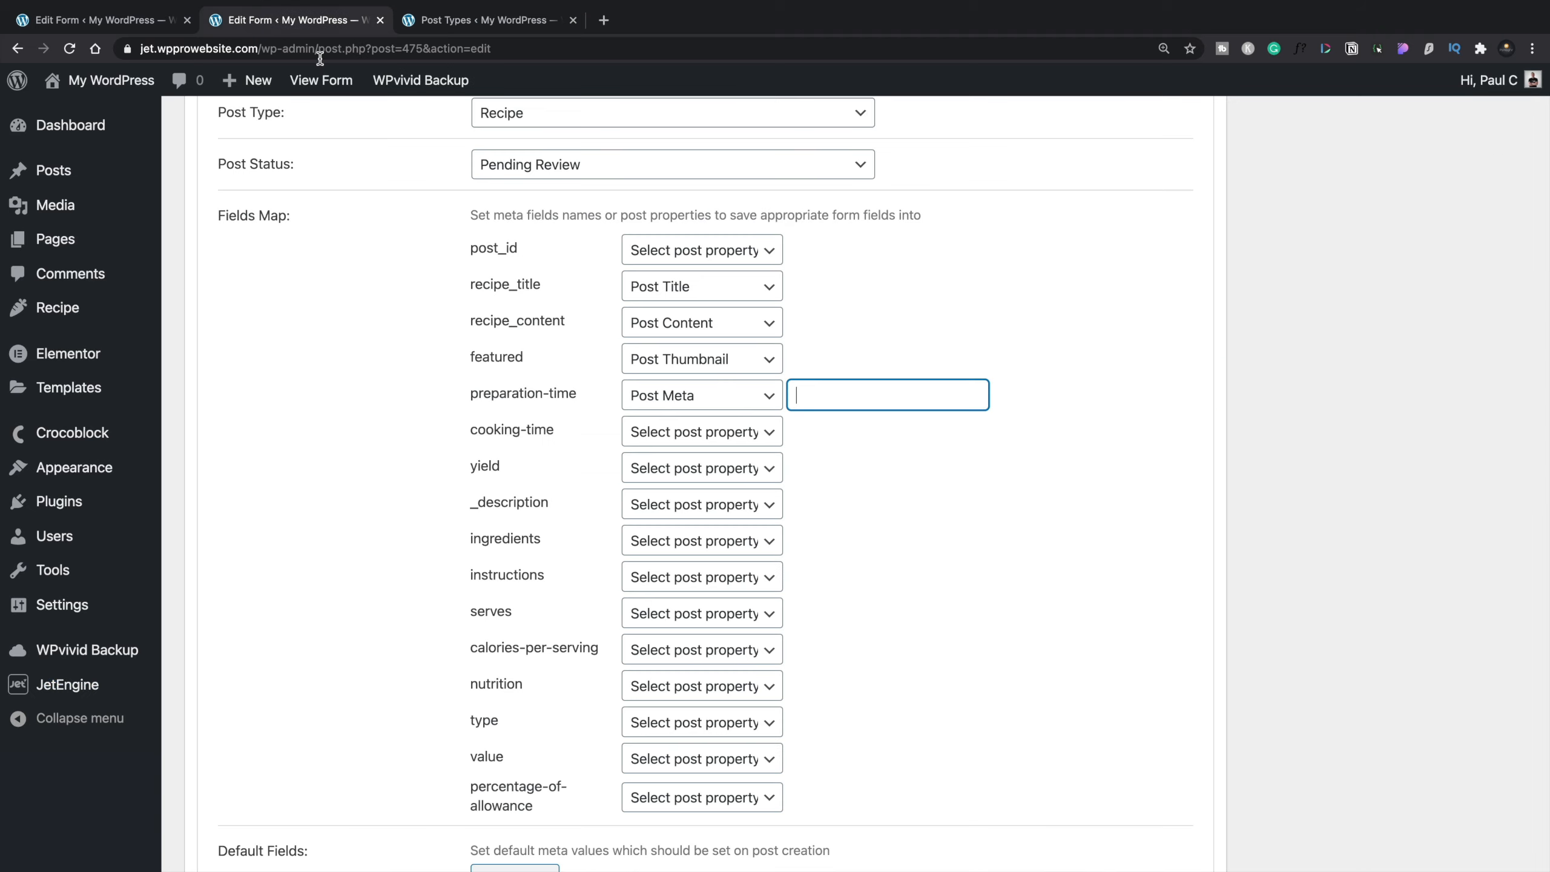
key(super+v)
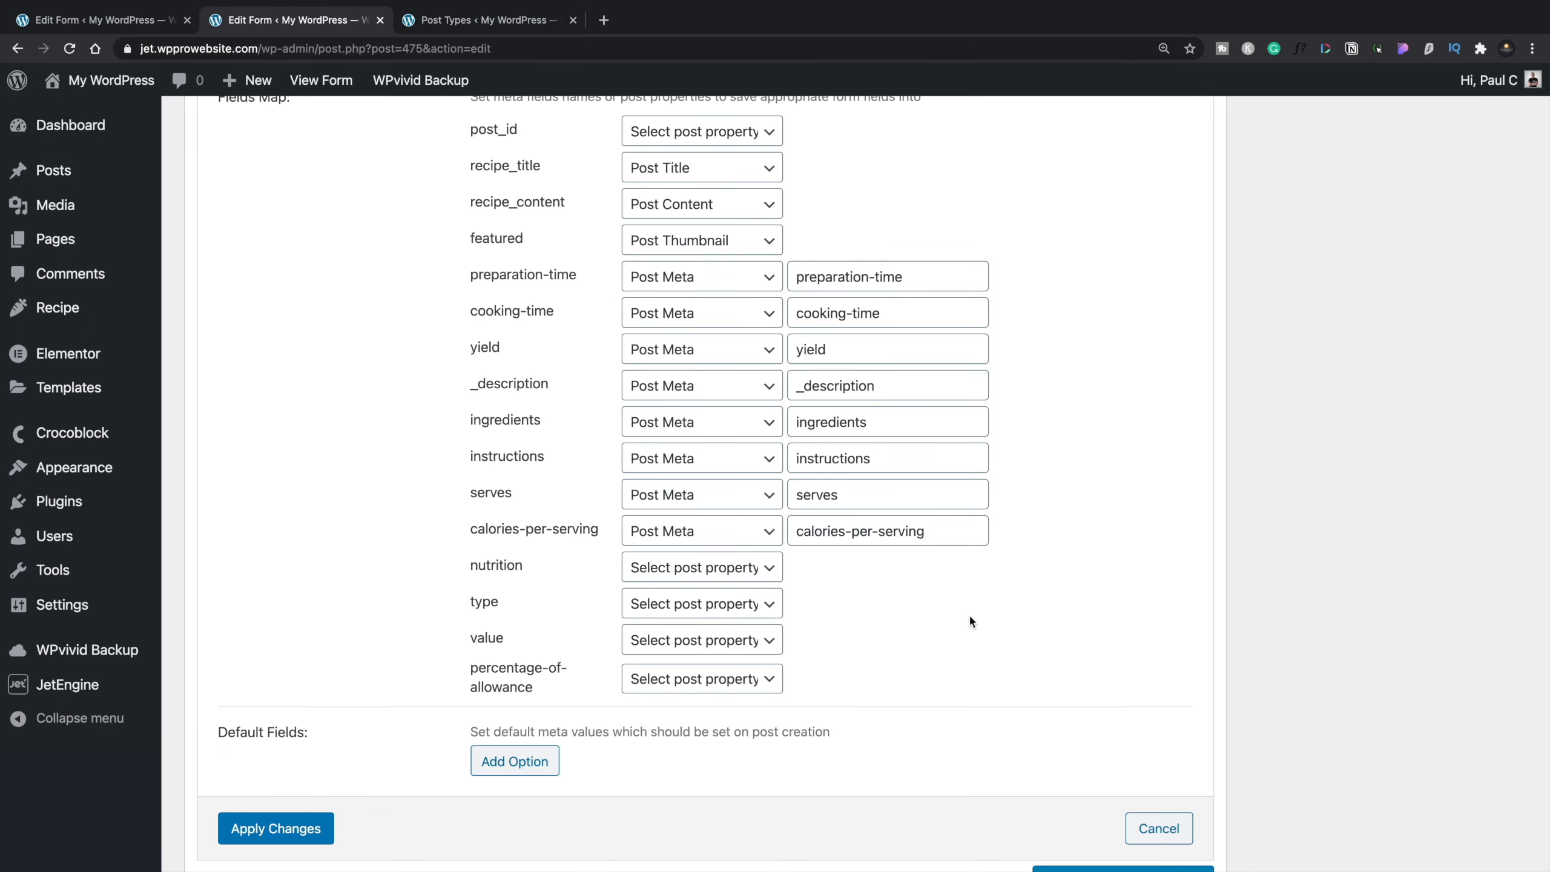
Step: Look up the Name/ID of the Nutrition repeater meta field in the Recipe post type settings
scroll(972, 619, down, 3)
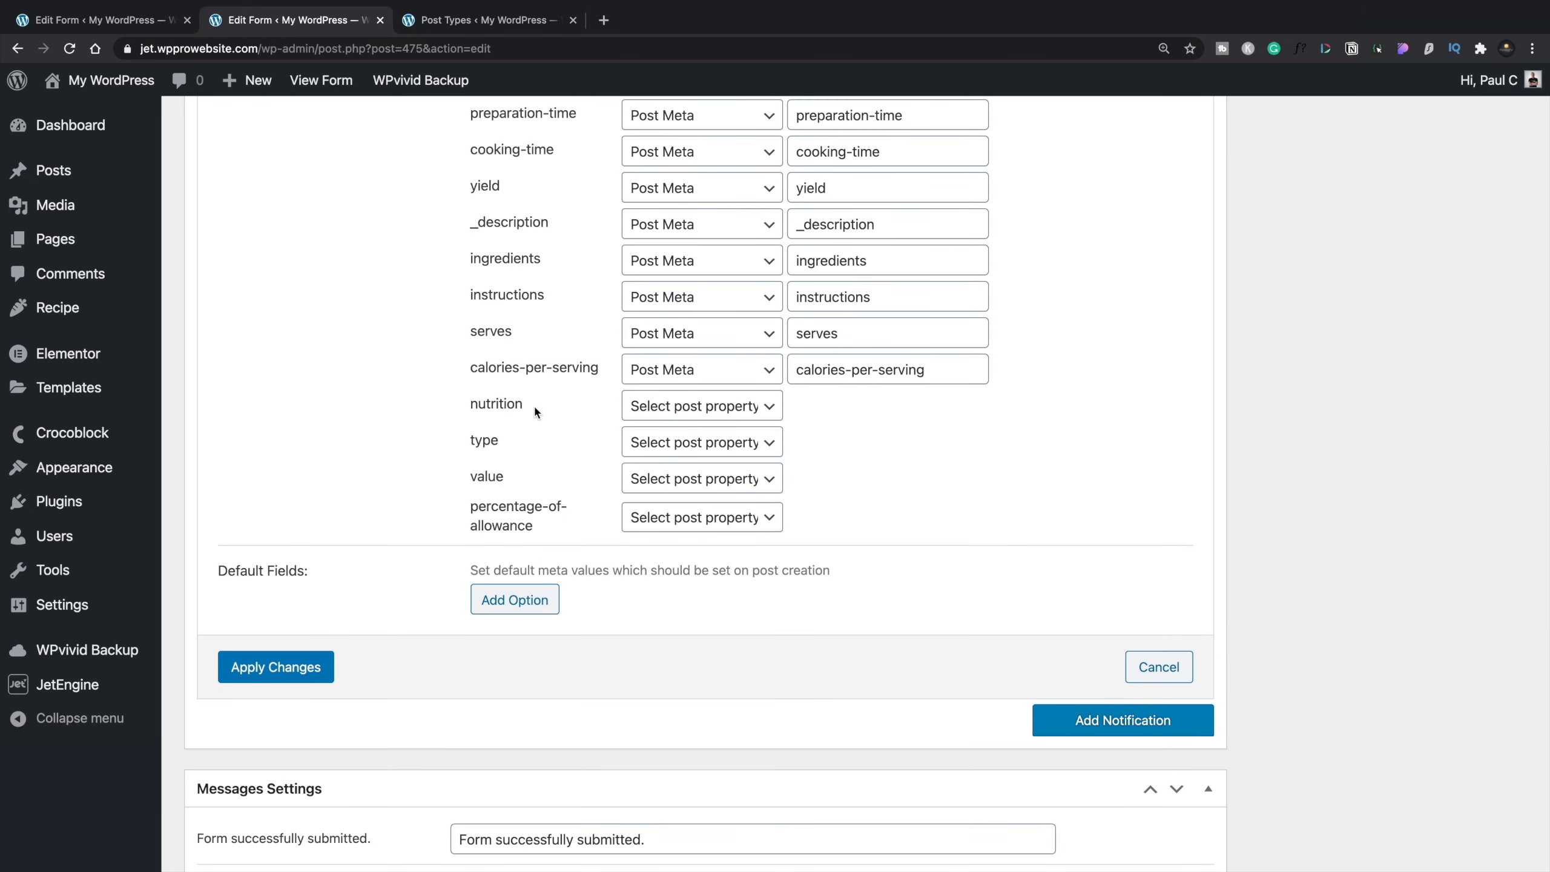
click(463, 26)
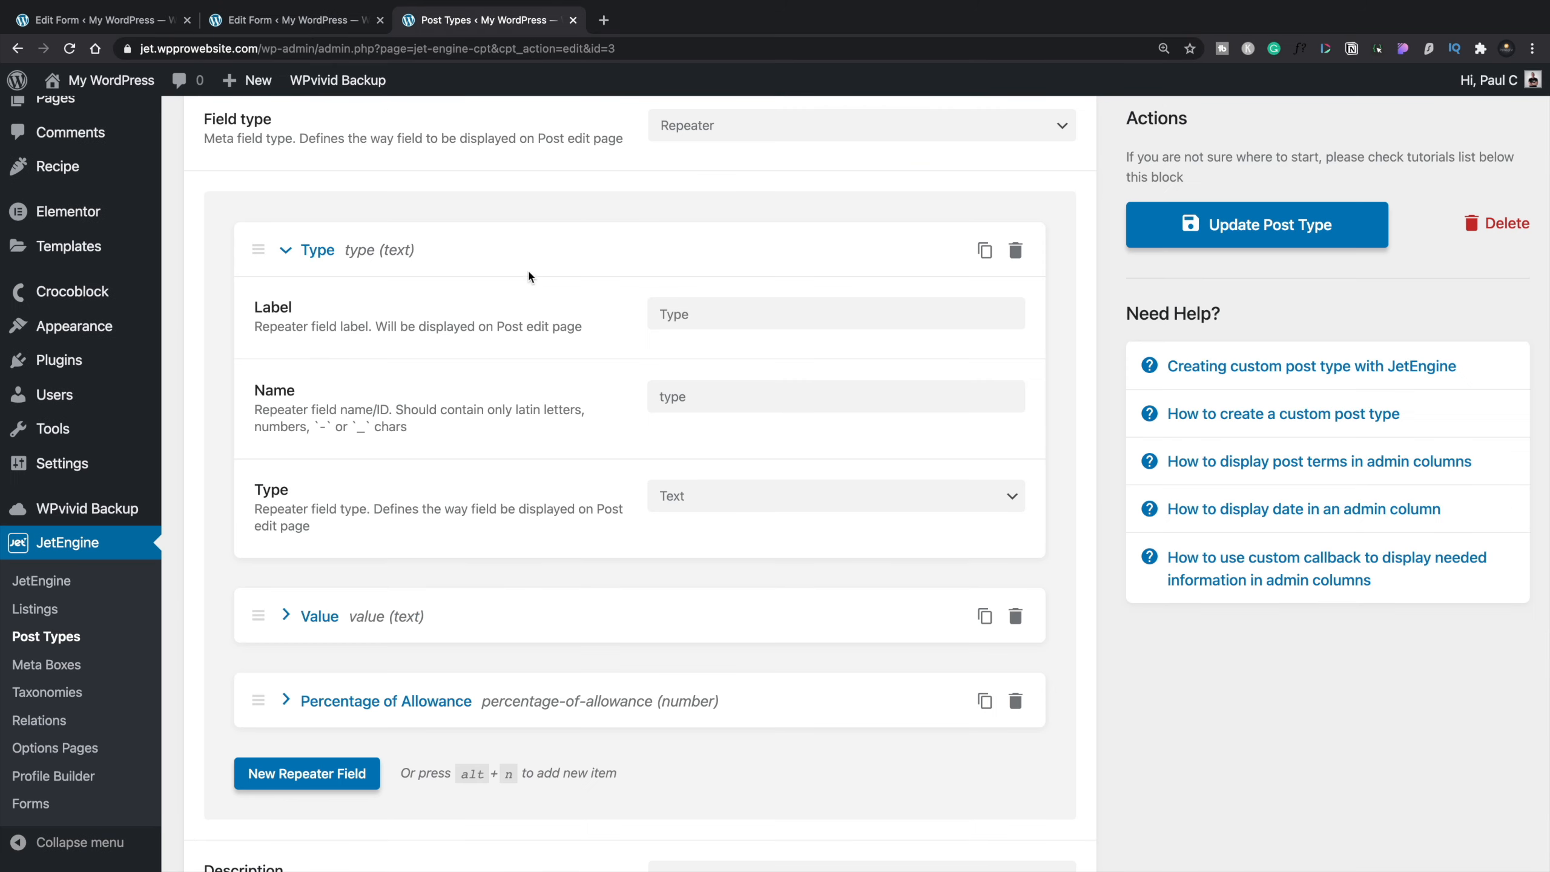
scroll(562, 526, down, 3)
scroll(562, 526, up, 10)
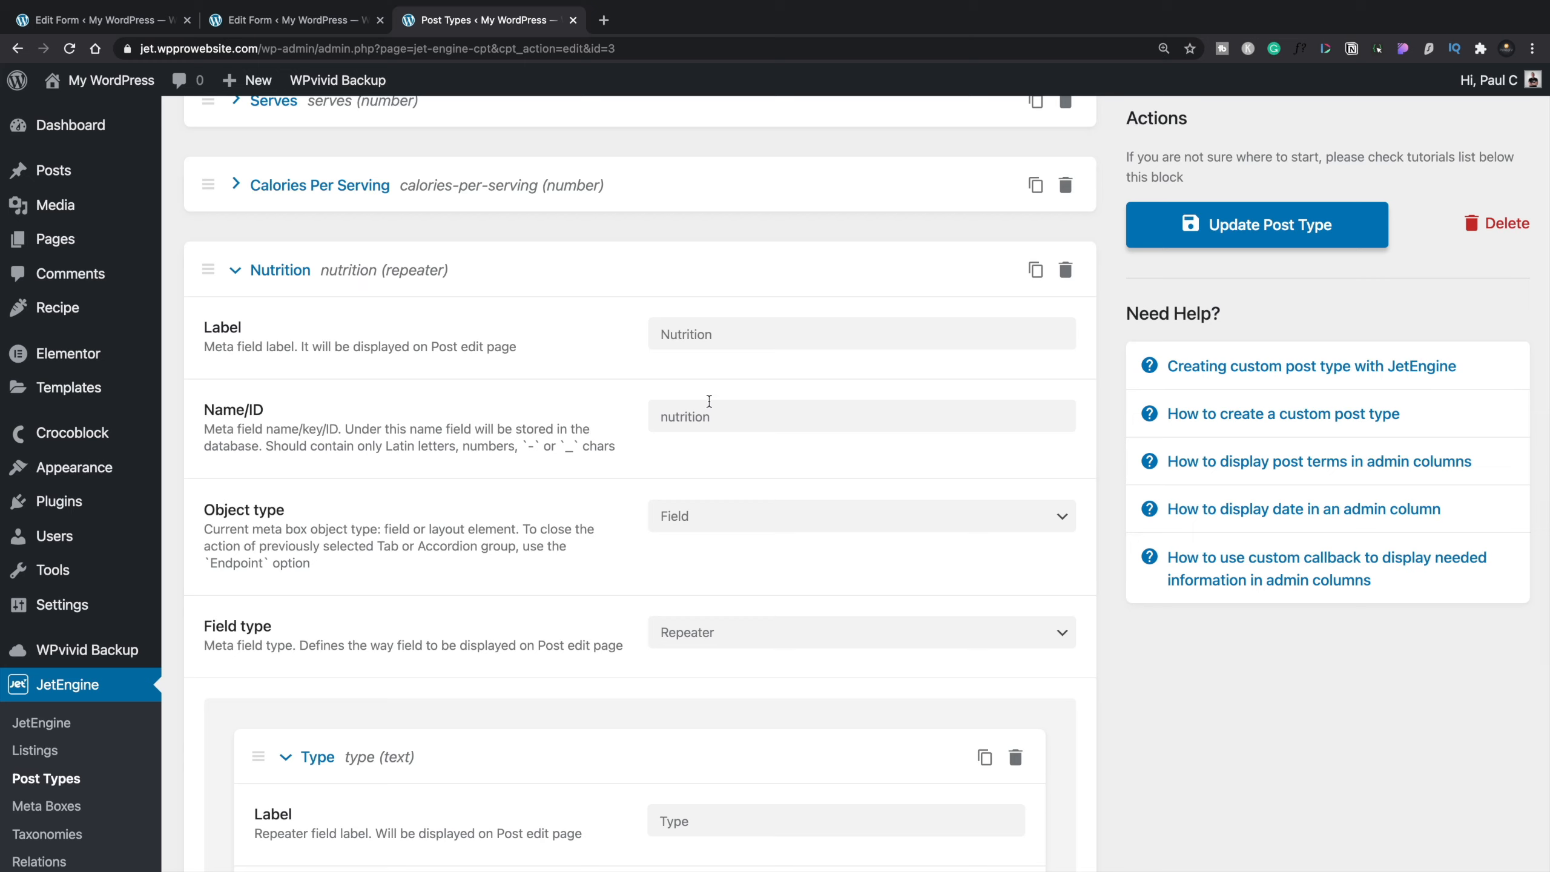
double_click(696, 417)
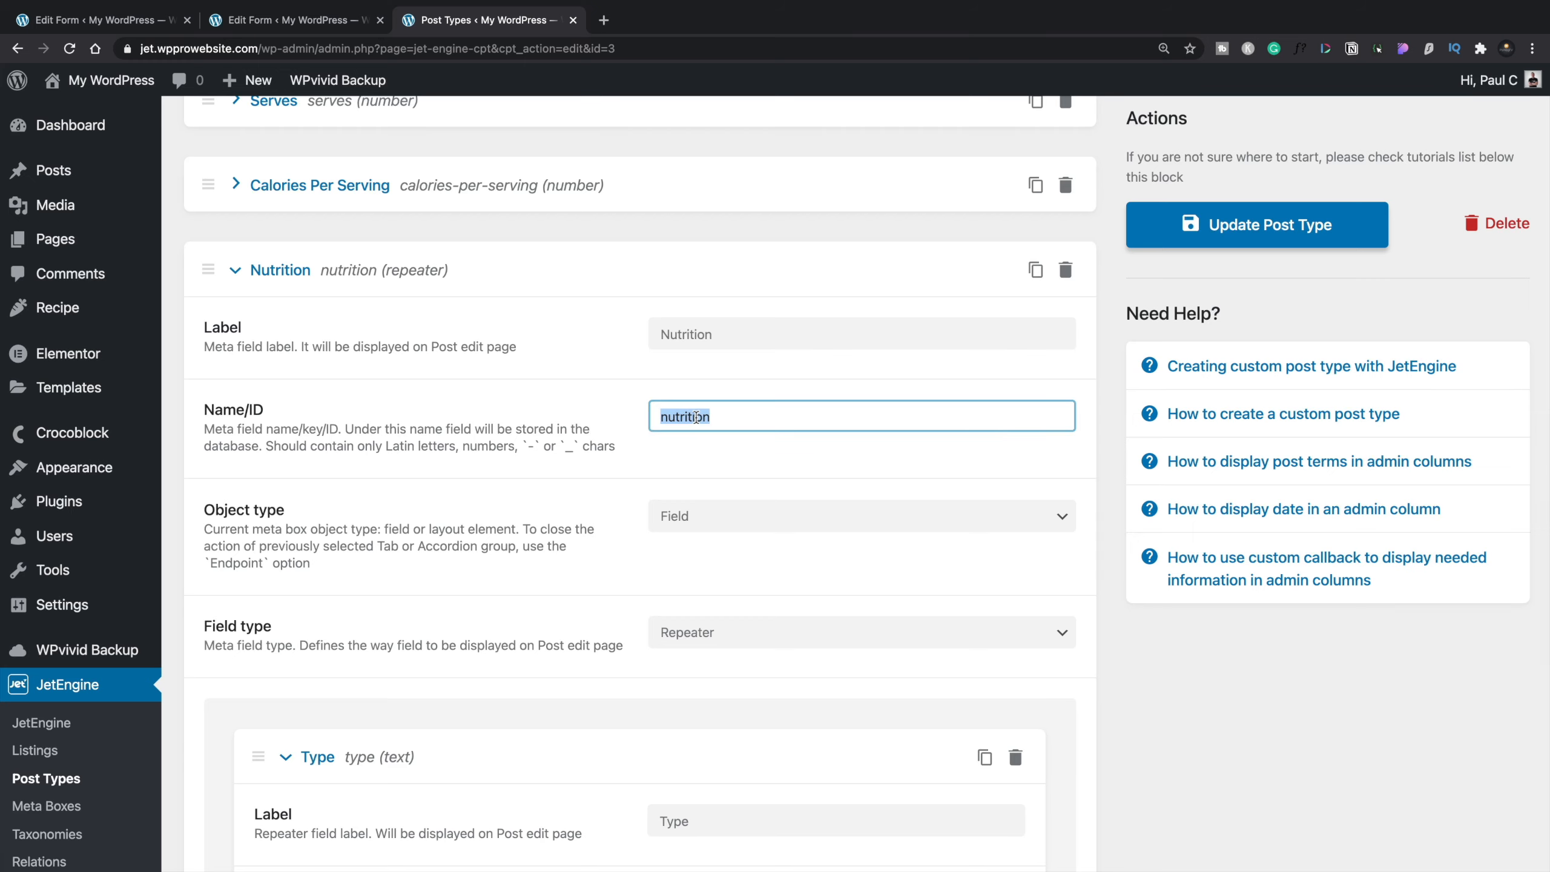
Step: Back in the recipe form, map the nutrition field to Post Meta with the meta key nutrition
click(291, 24)
click(768, 409)
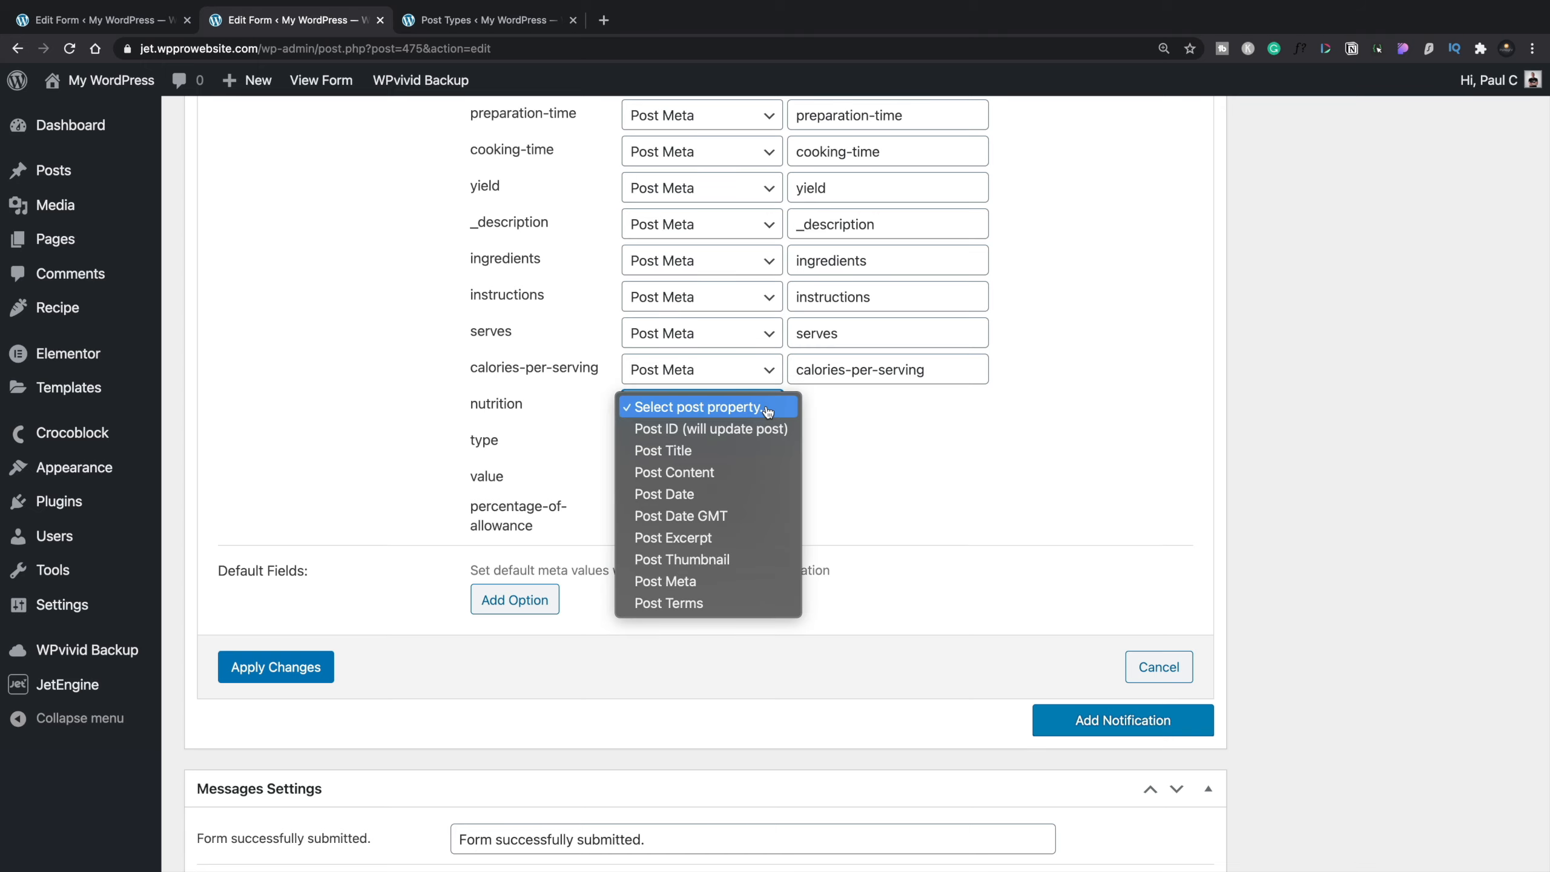
click(696, 586)
click(824, 404)
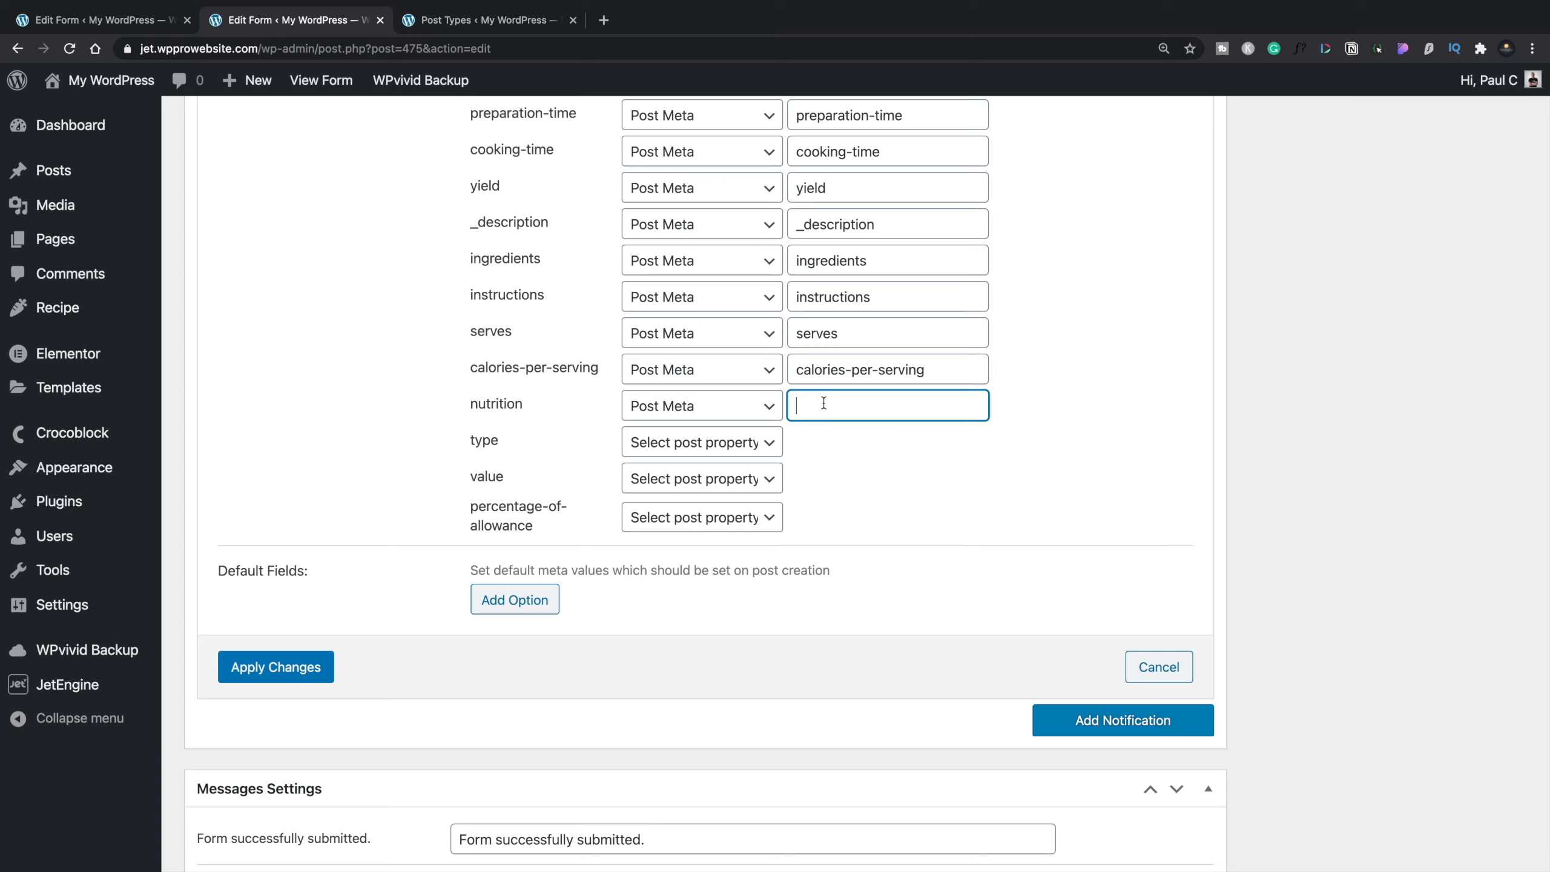
text(nutrition)
Step: Review the sub-fields of the Nutrition repeater in the Recipe post type settings
click(484, 25)
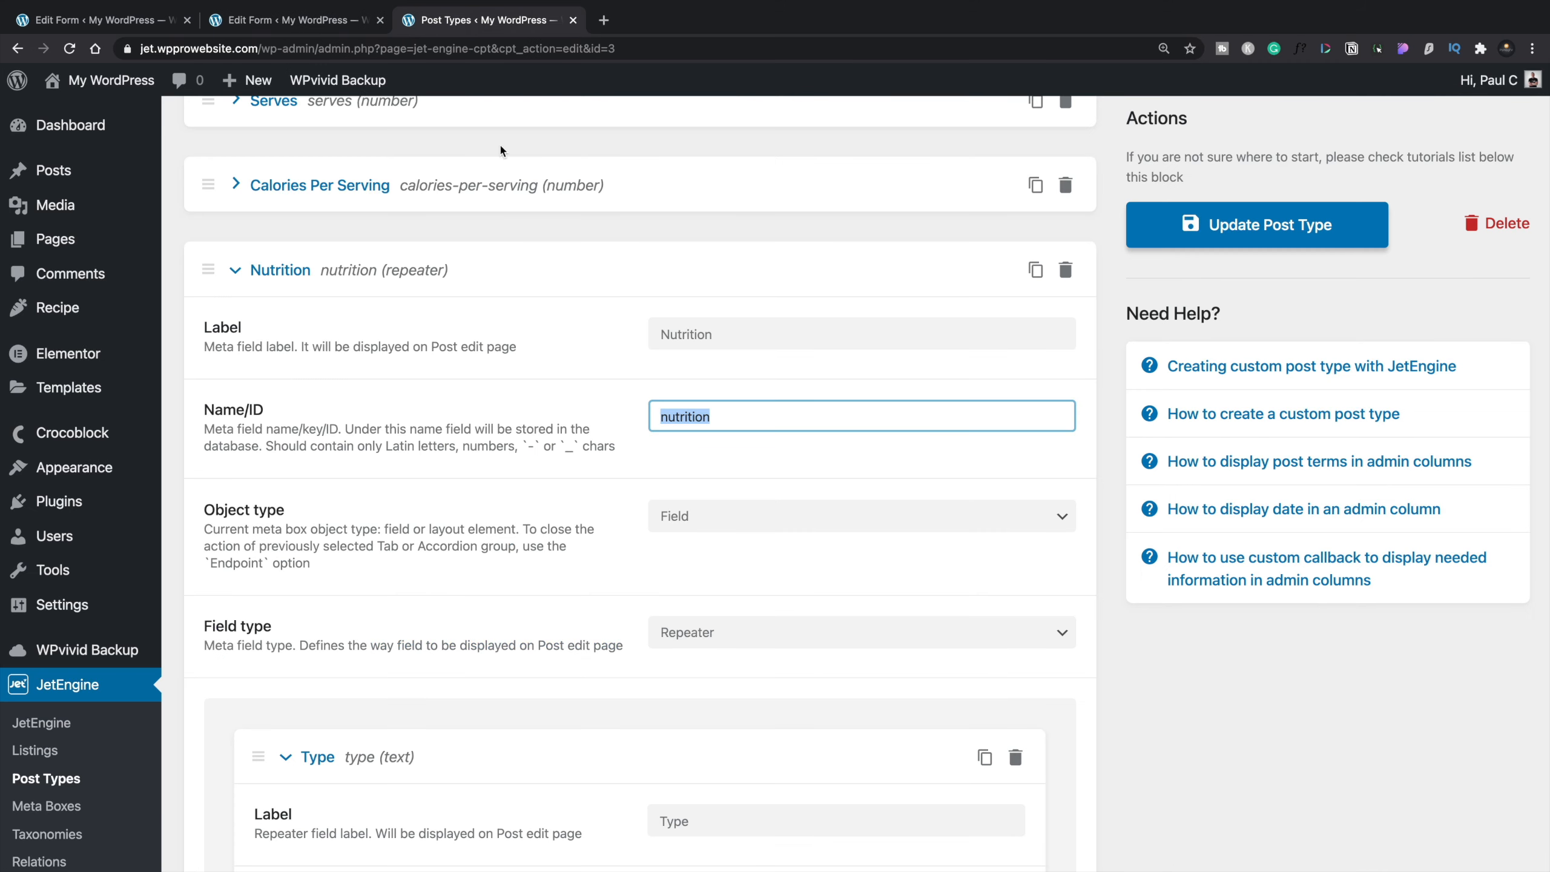
scroll(524, 615, down, 7)
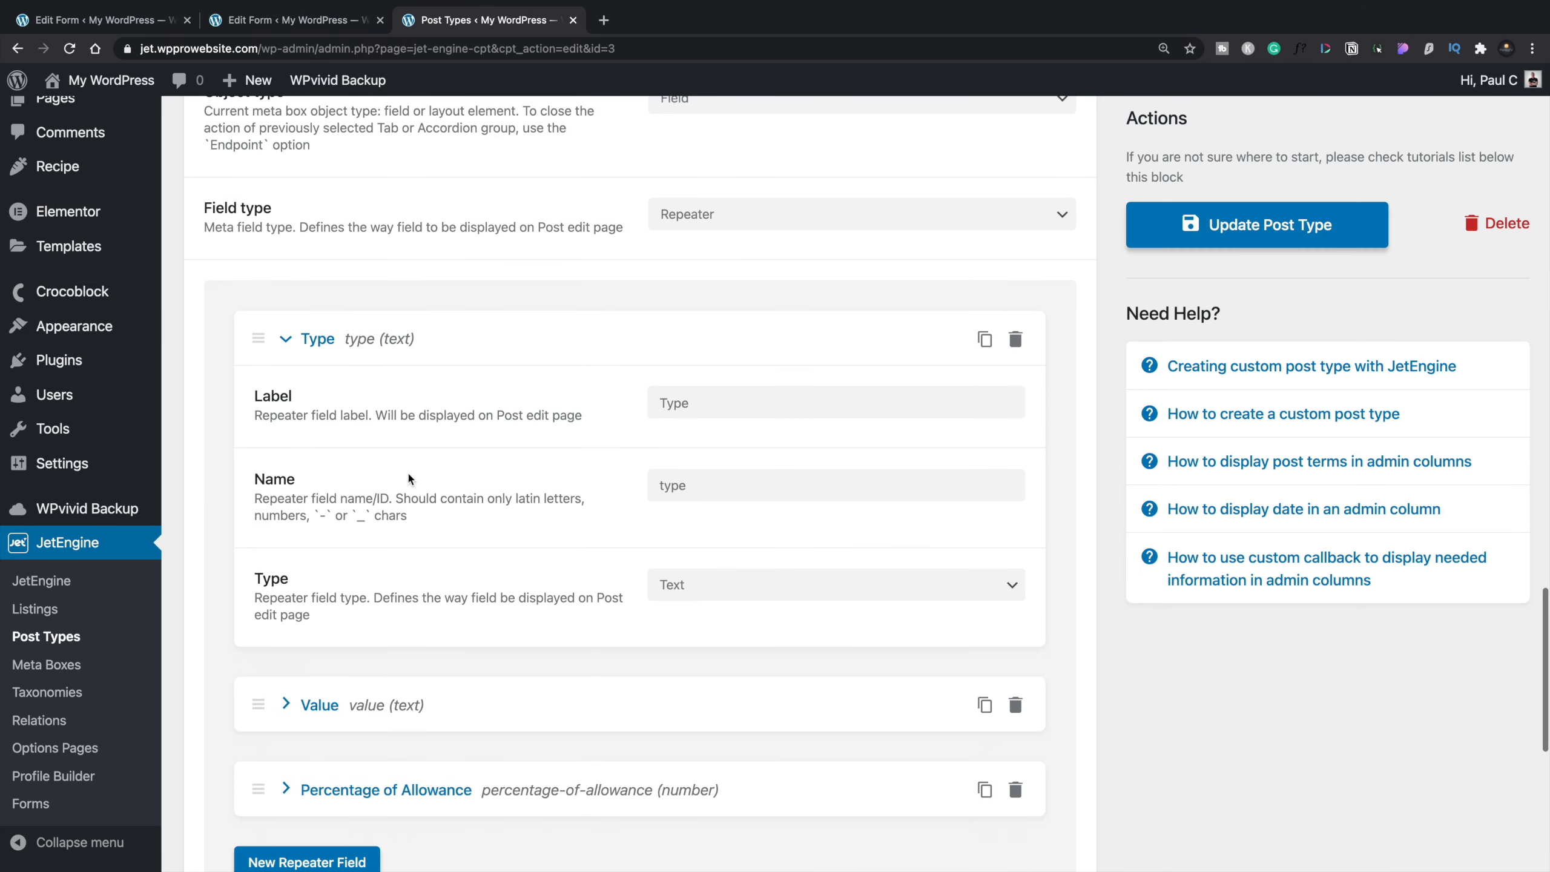
click(319, 339)
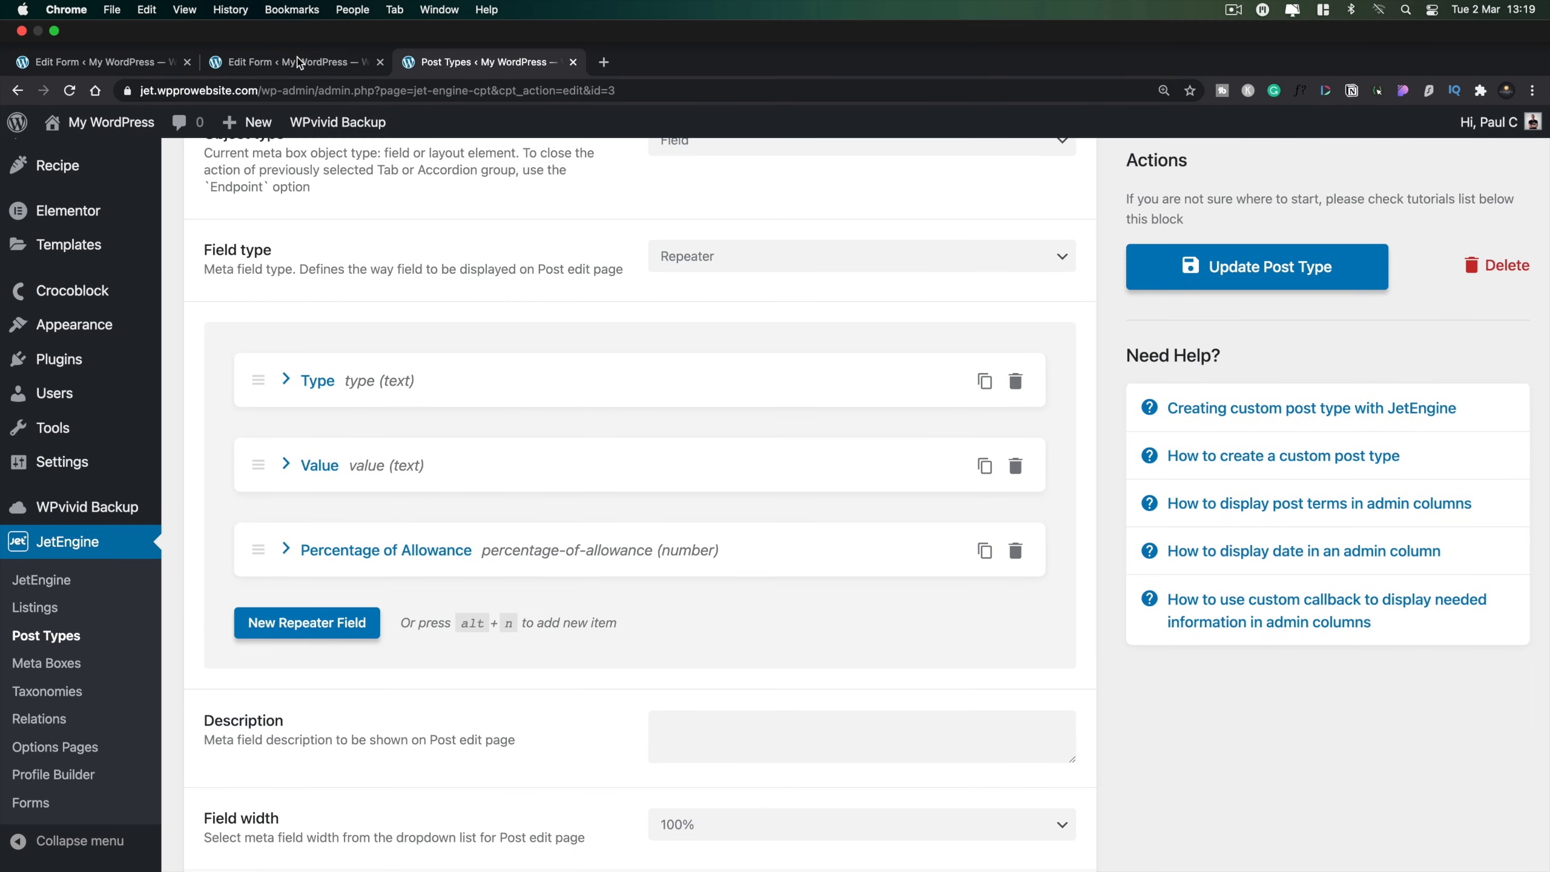
Step: Back in the recipe form, map the type, value and percentage-of-allowance fields to Post Meta
click(302, 64)
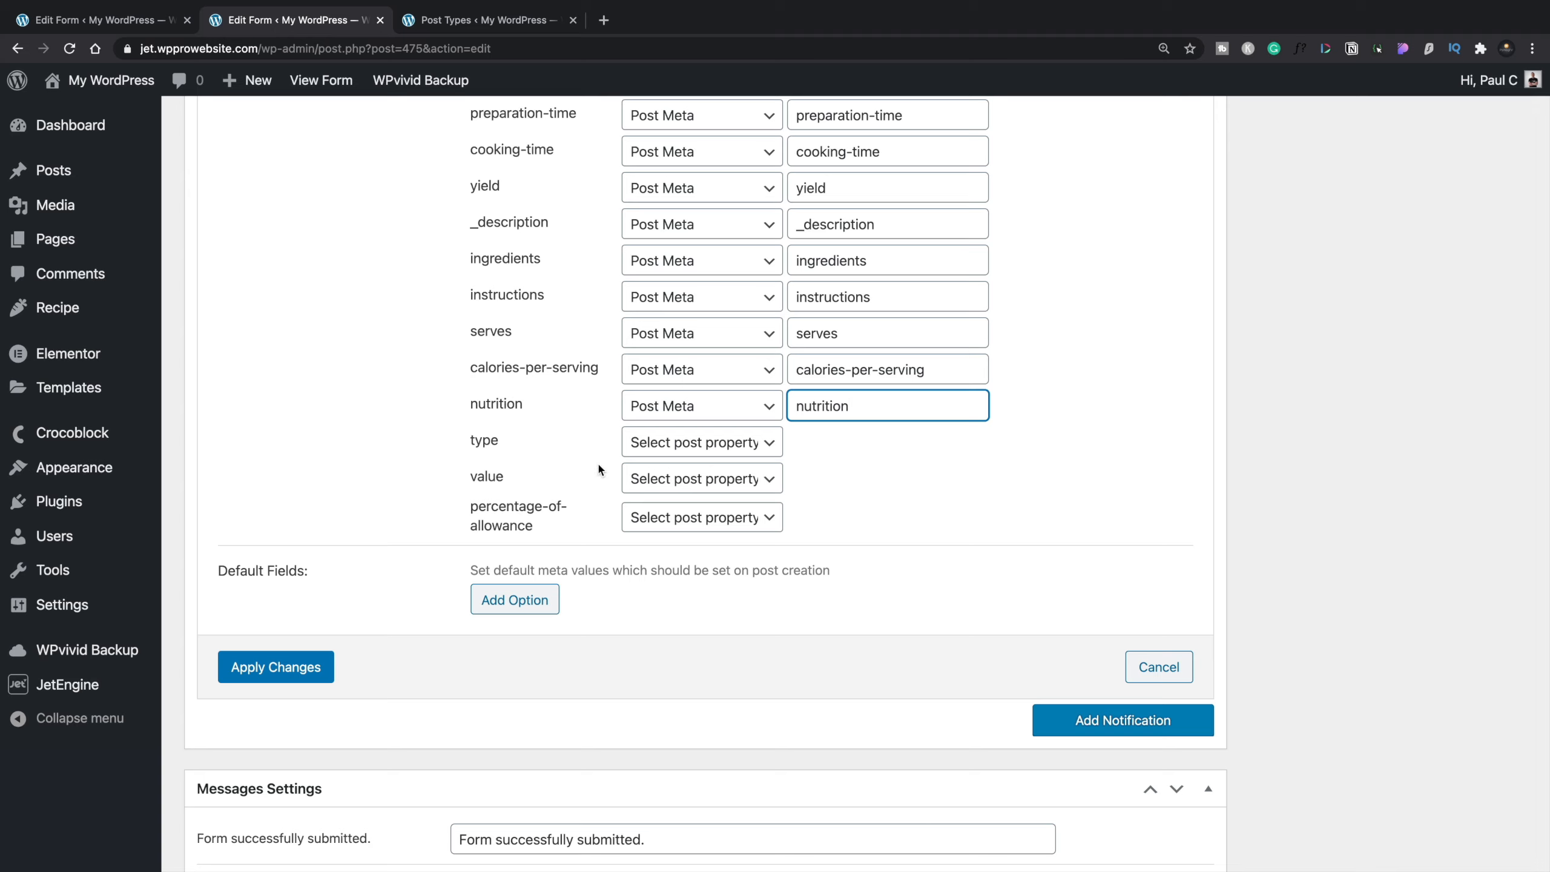
click(697, 446)
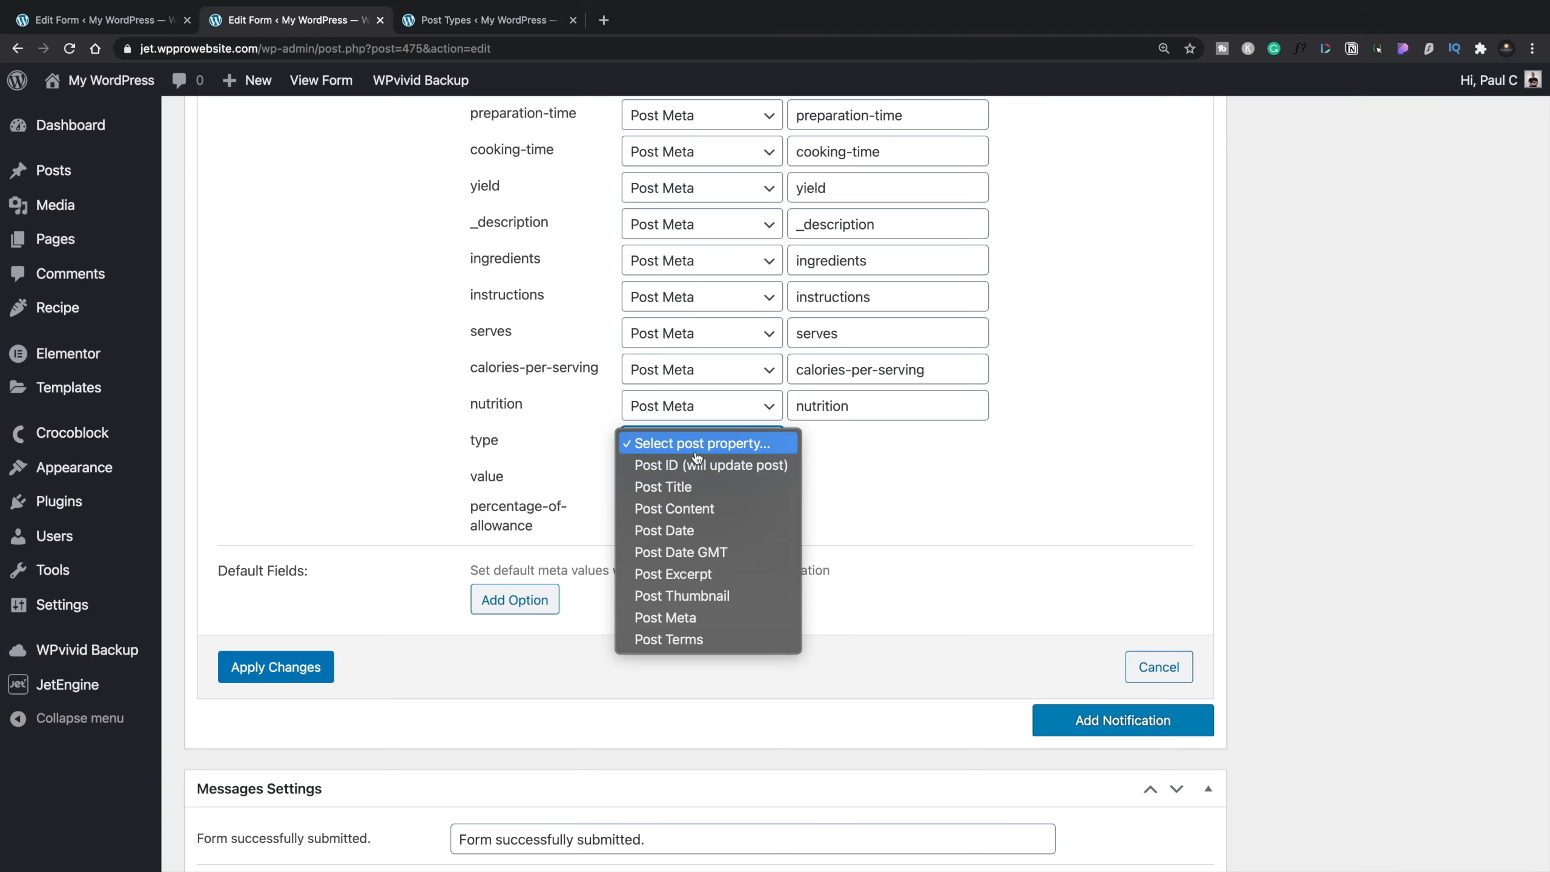
click(693, 616)
click(750, 492)
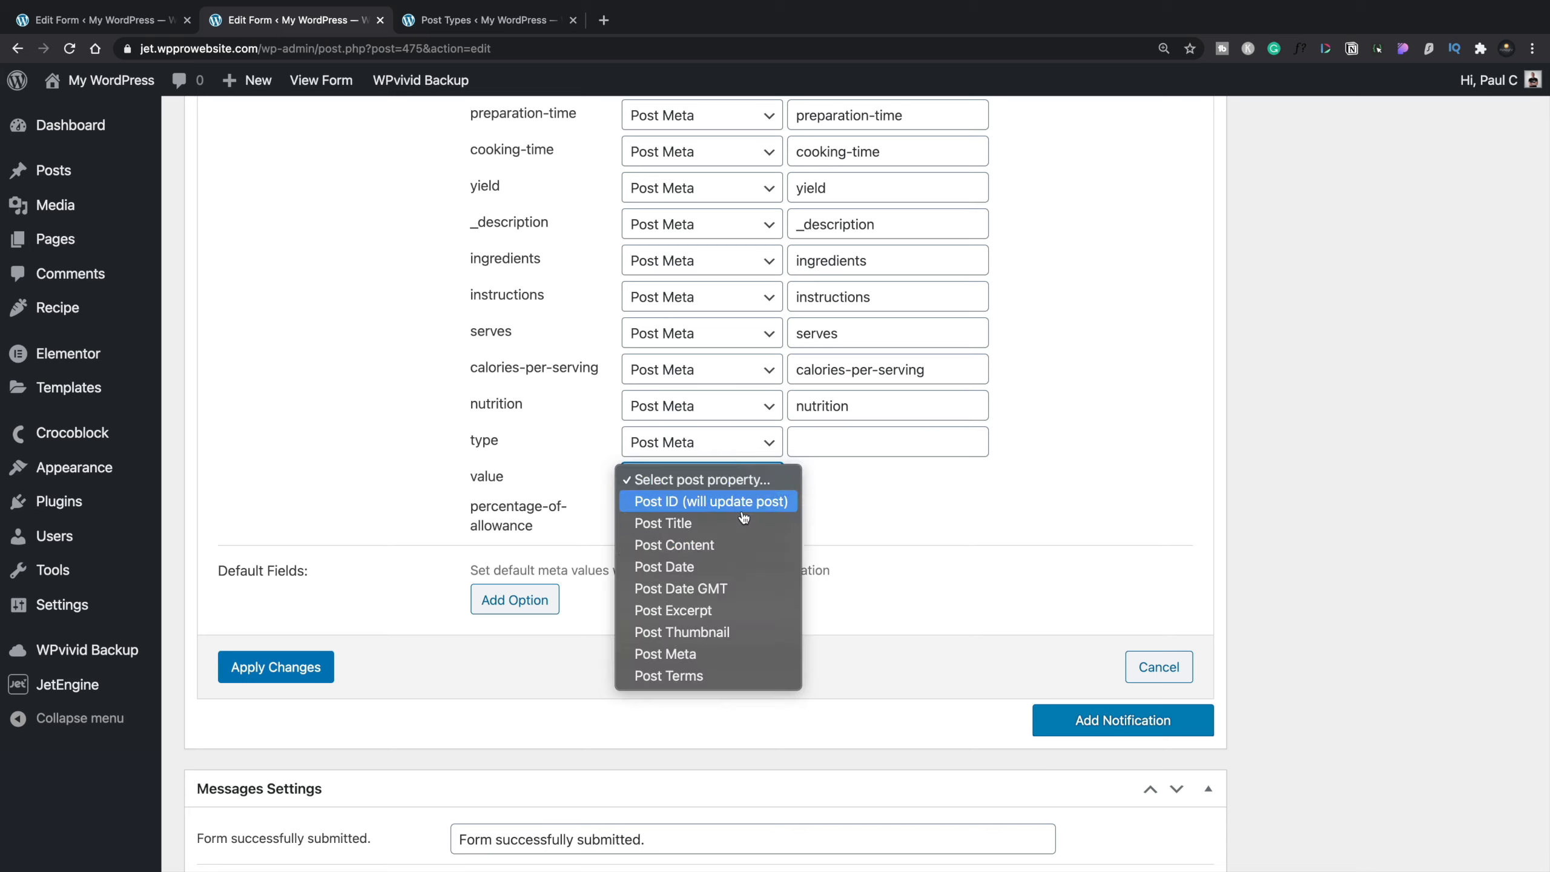
click(696, 675)
click(747, 487)
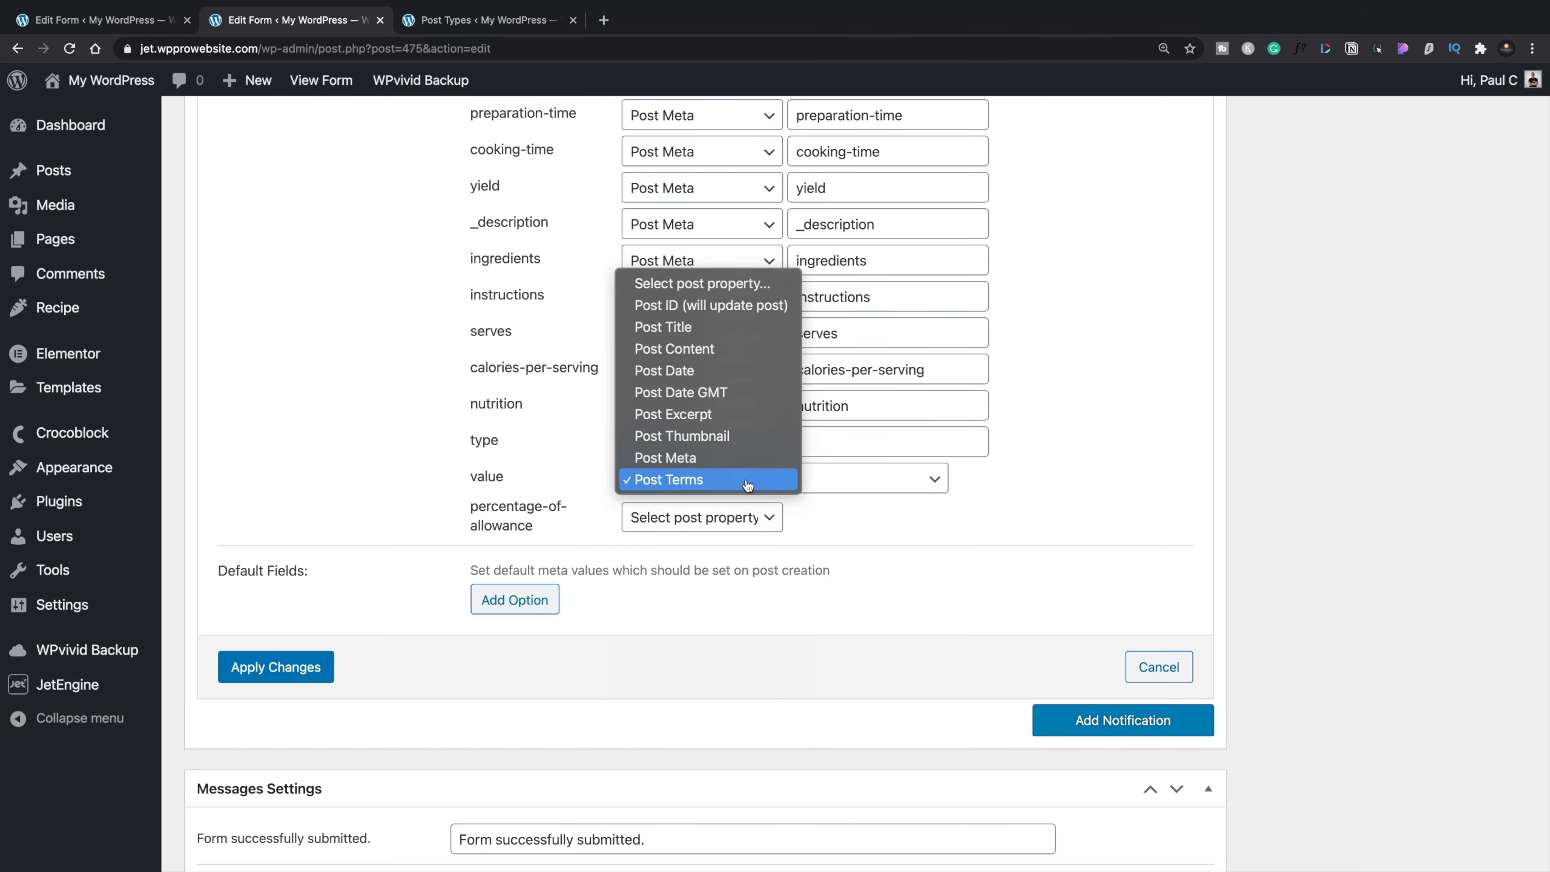
click(732, 456)
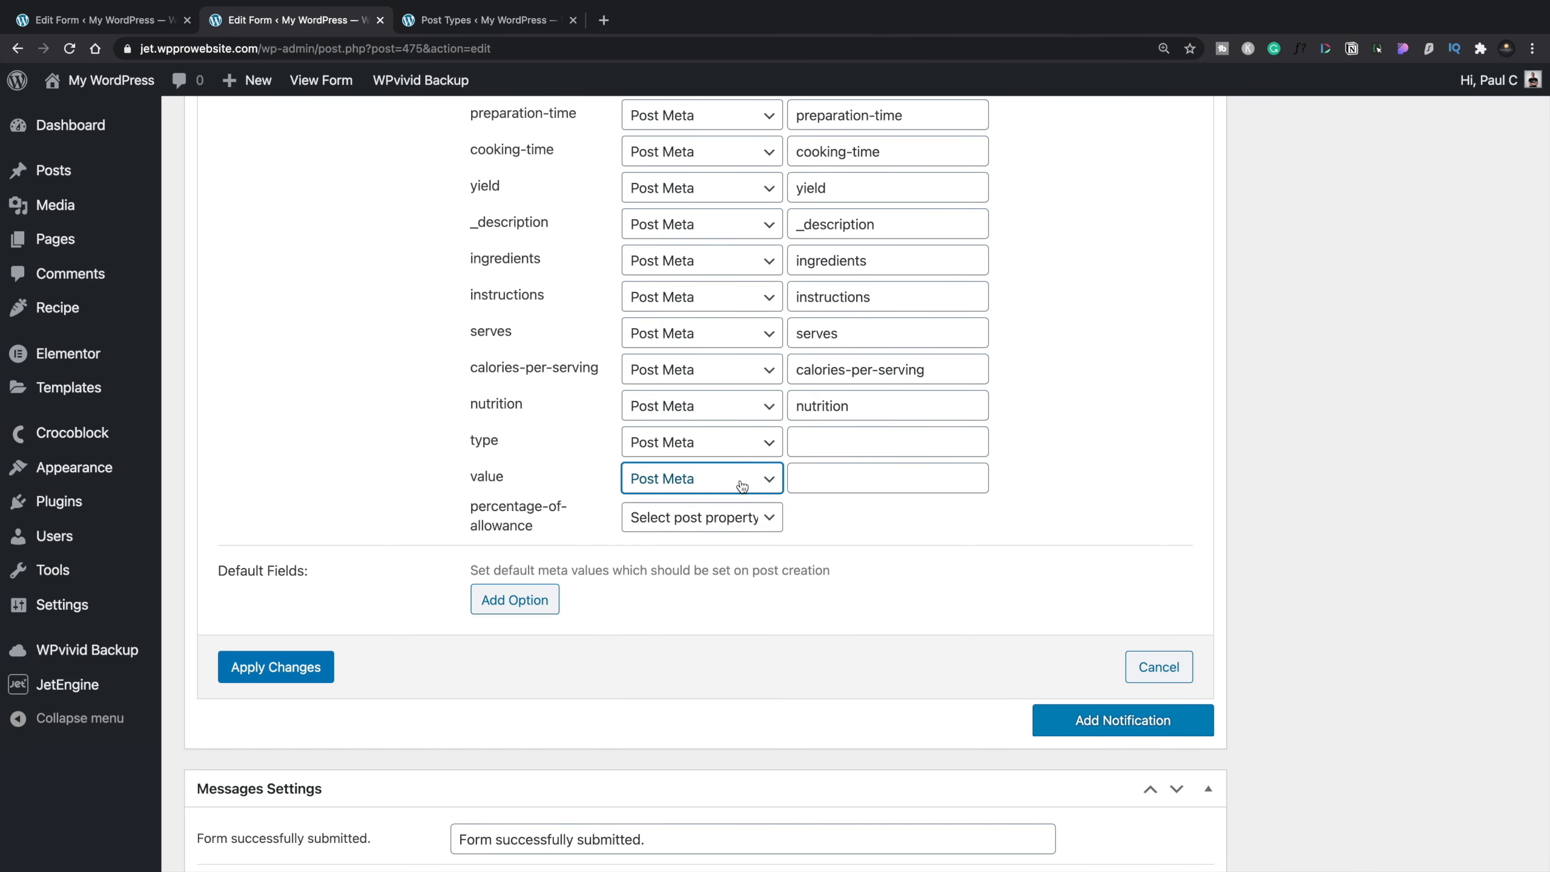
click(746, 519)
click(697, 692)
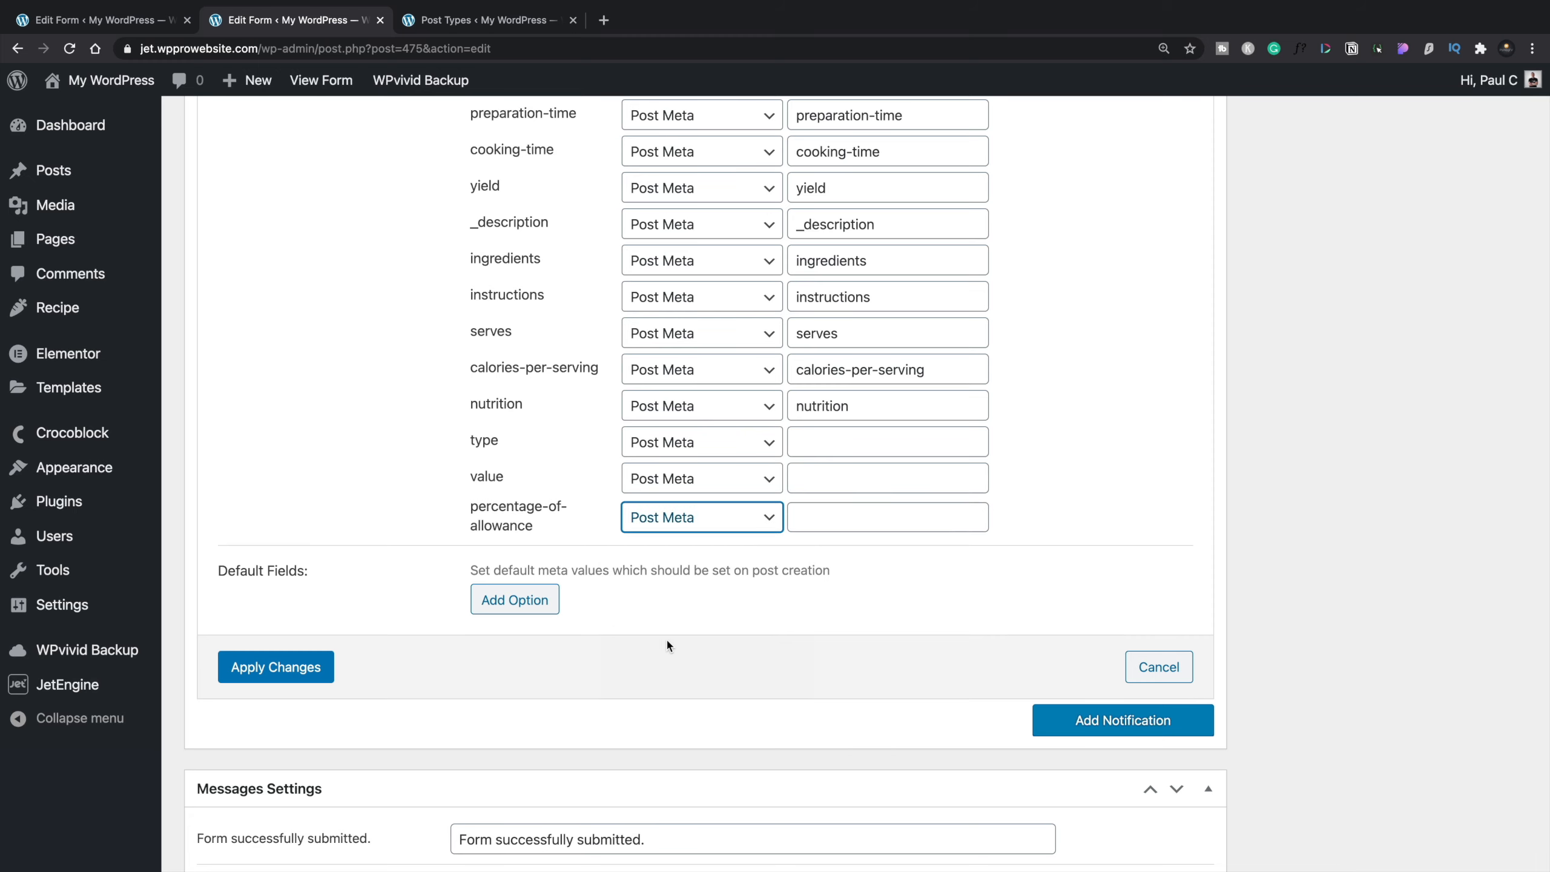
Step: Copy the type and value field names into their matching Post Meta key boxes
double_click(489, 439)
key(ctrl+c)
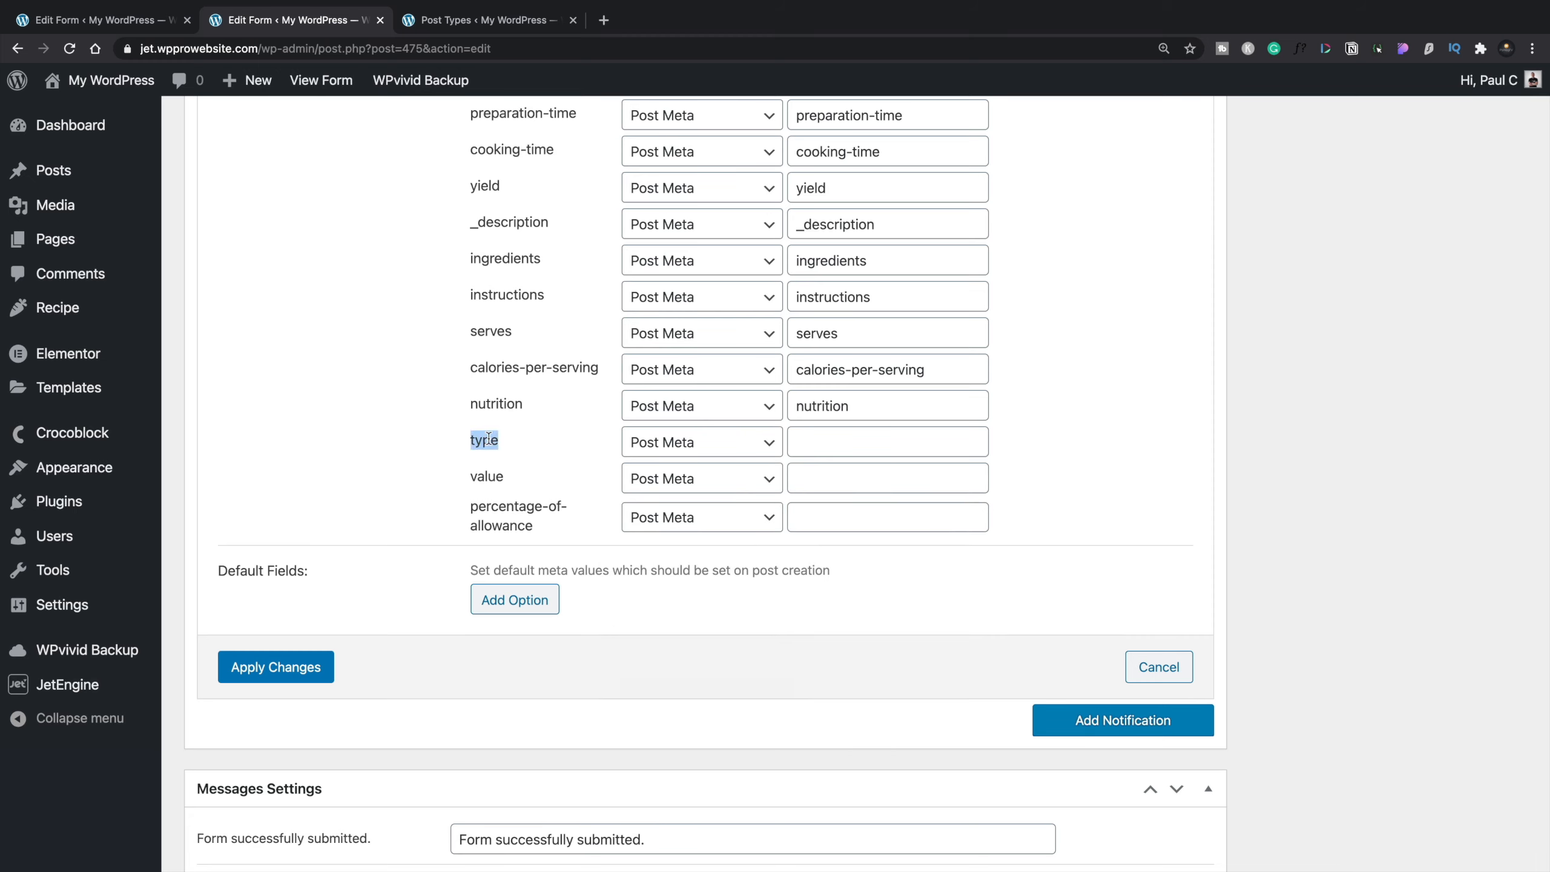
click(829, 443)
key(ctrl+v)
click(483, 476)
double_click(483, 476)
key(ctrl+c)
click(883, 481)
key(ctrl+v)
Step: Enter percentage-of-allowance as the meta key for its field and apply the changes to the Insert/Update Post action
triple_click(525, 521)
key(ctrl+c)
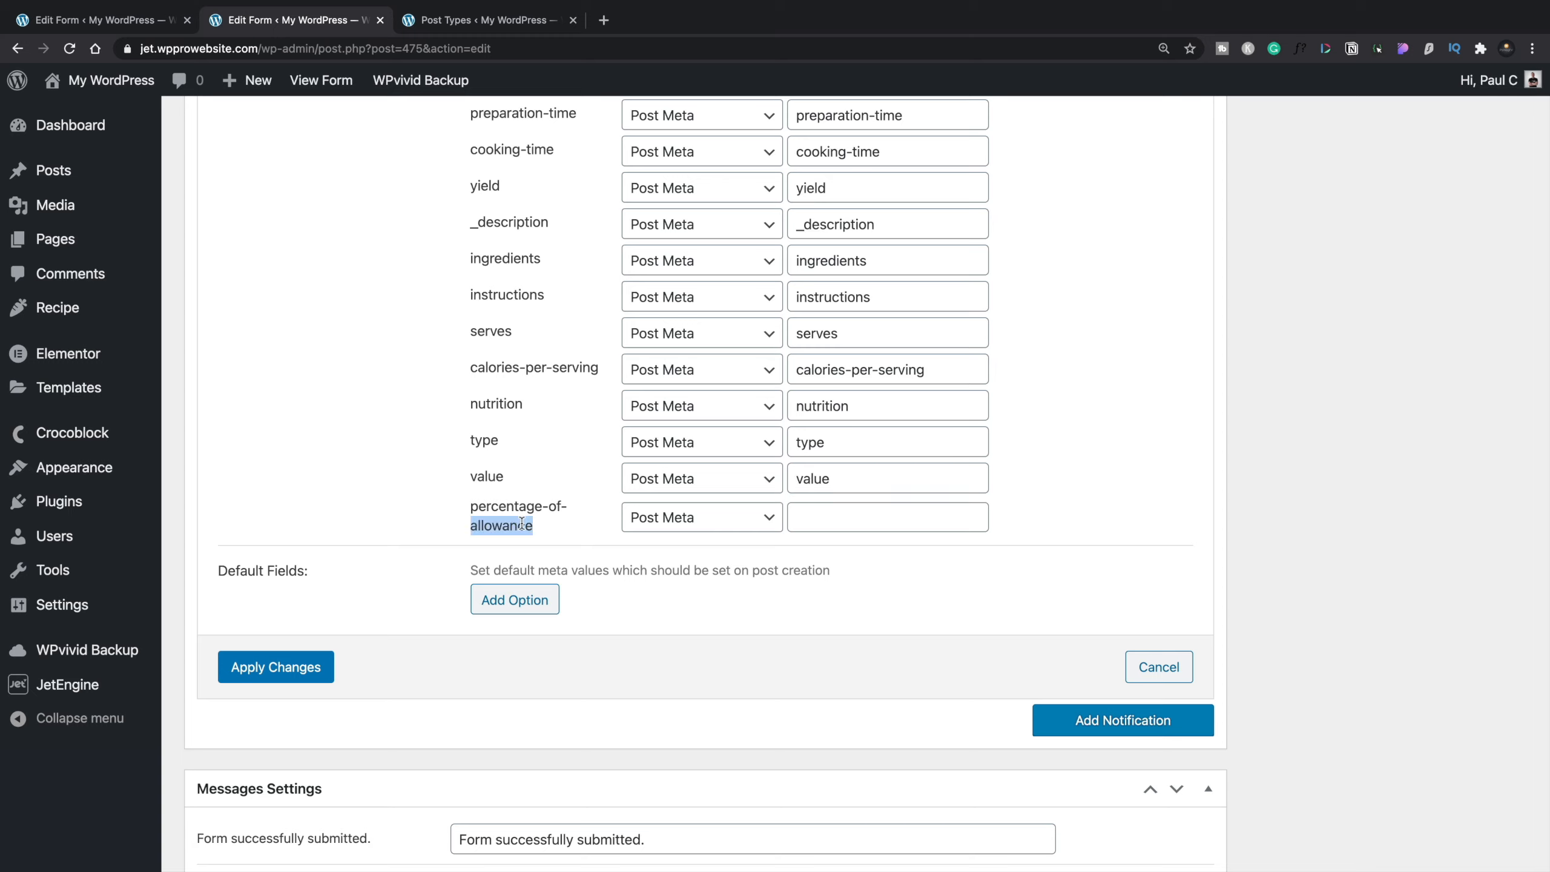
click(831, 507)
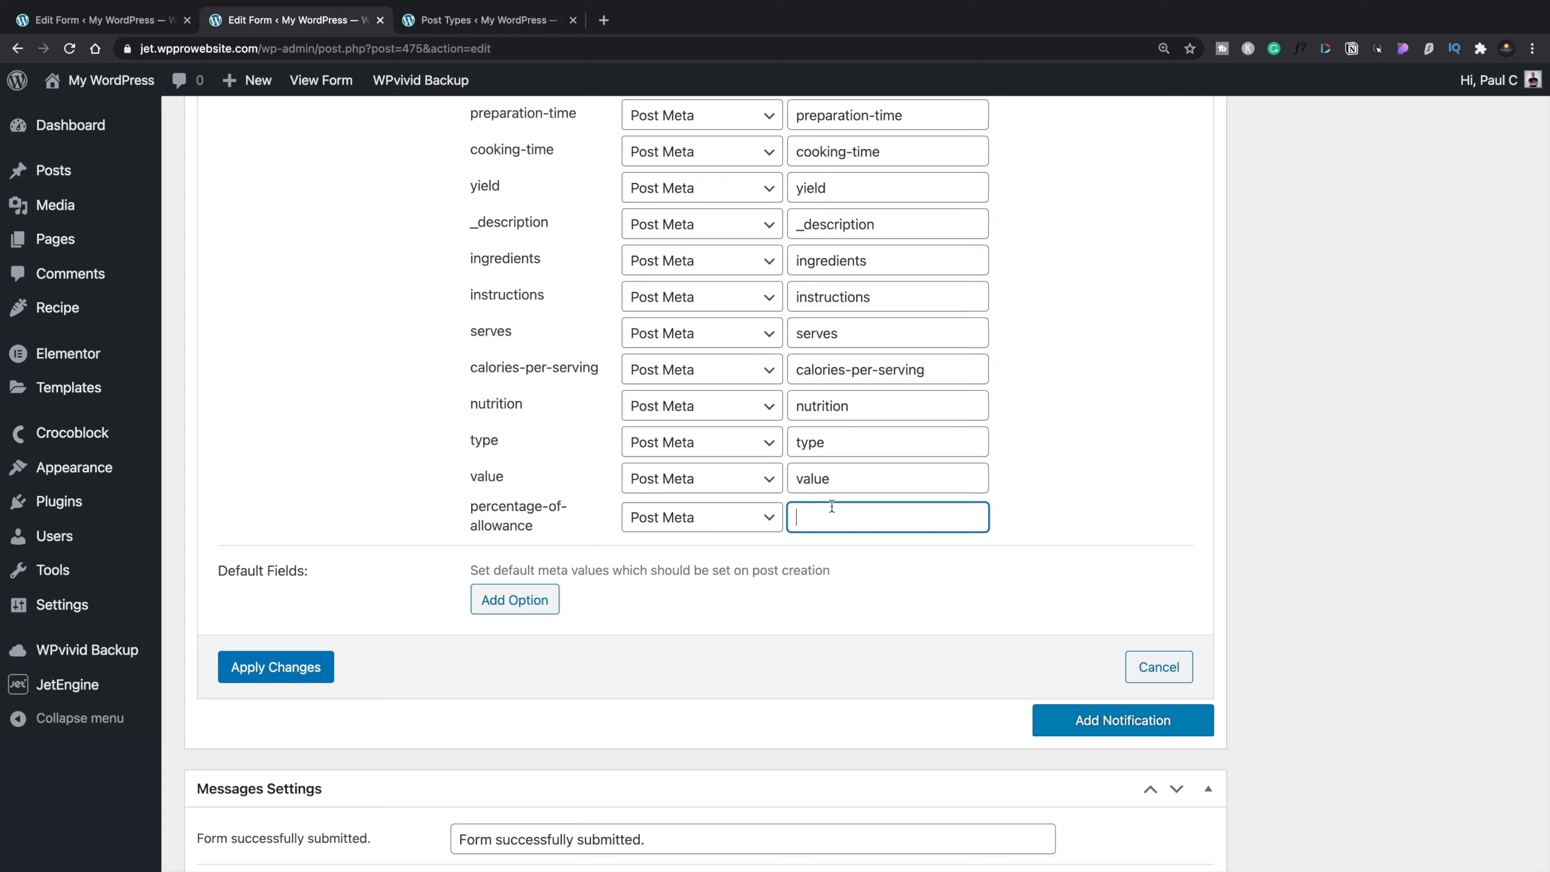
key(ctrl+v)
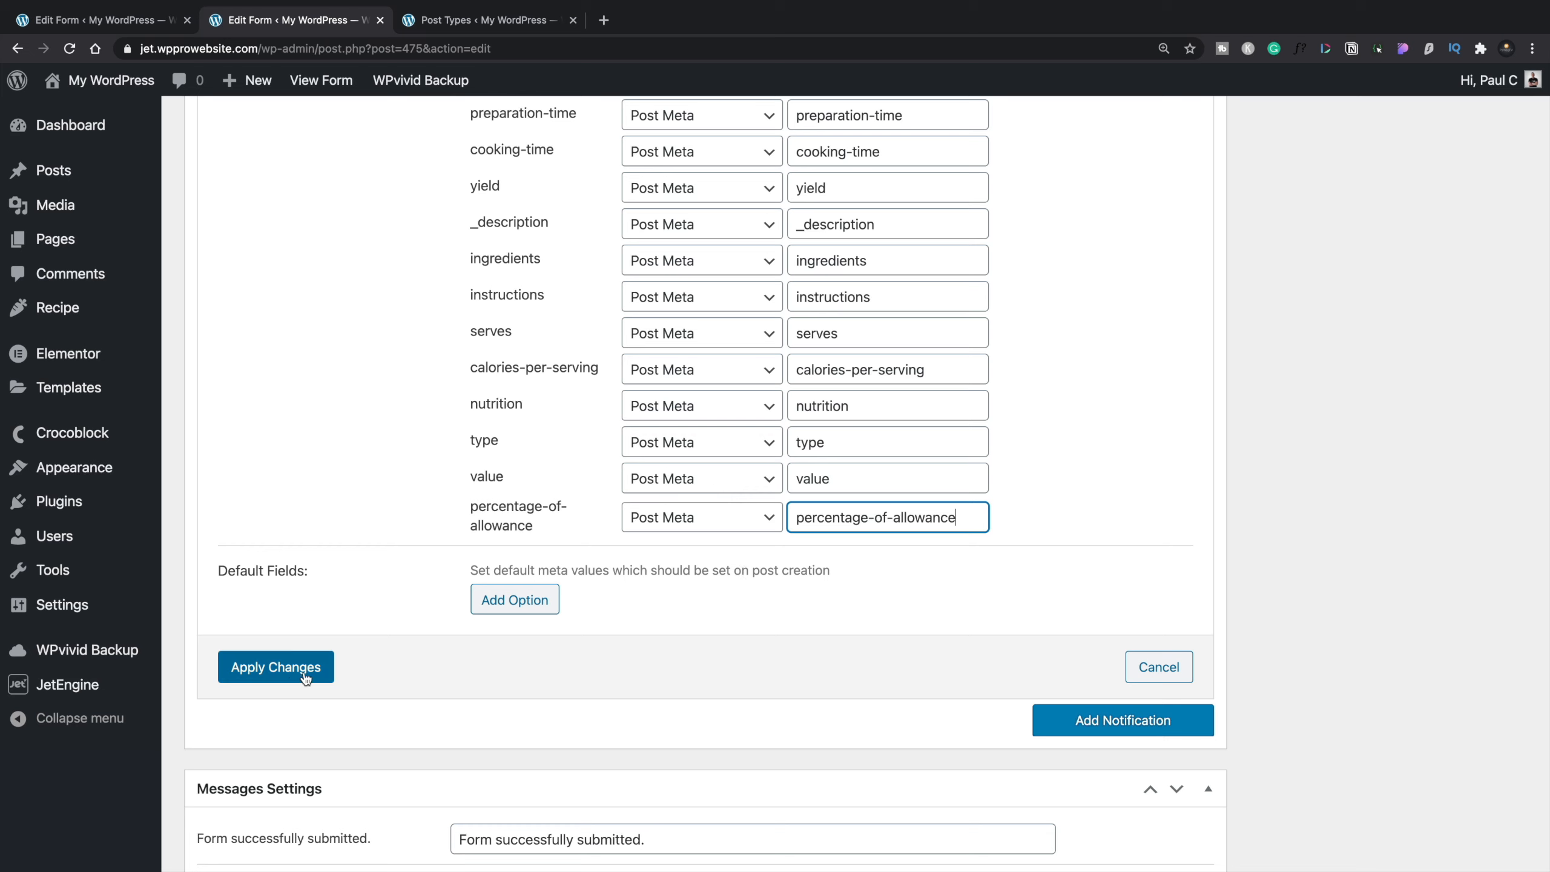
click(277, 667)
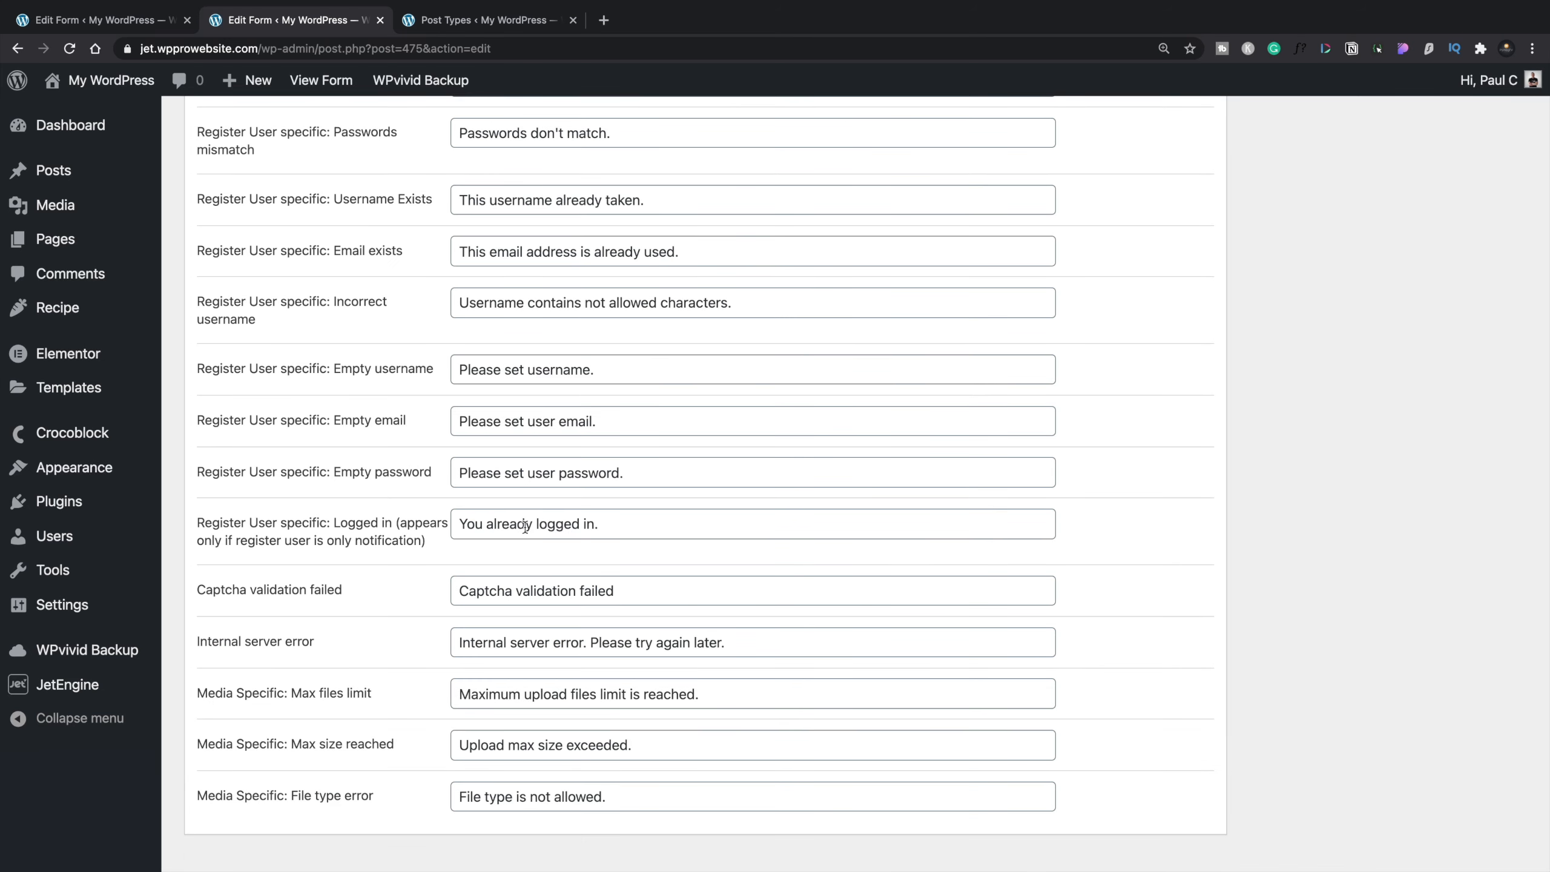
Step: Reopen the Insert/Update Post action to review its fields map, and check the custom taxonomies list for the recipe taxonomy
scroll(525, 527, up, 10)
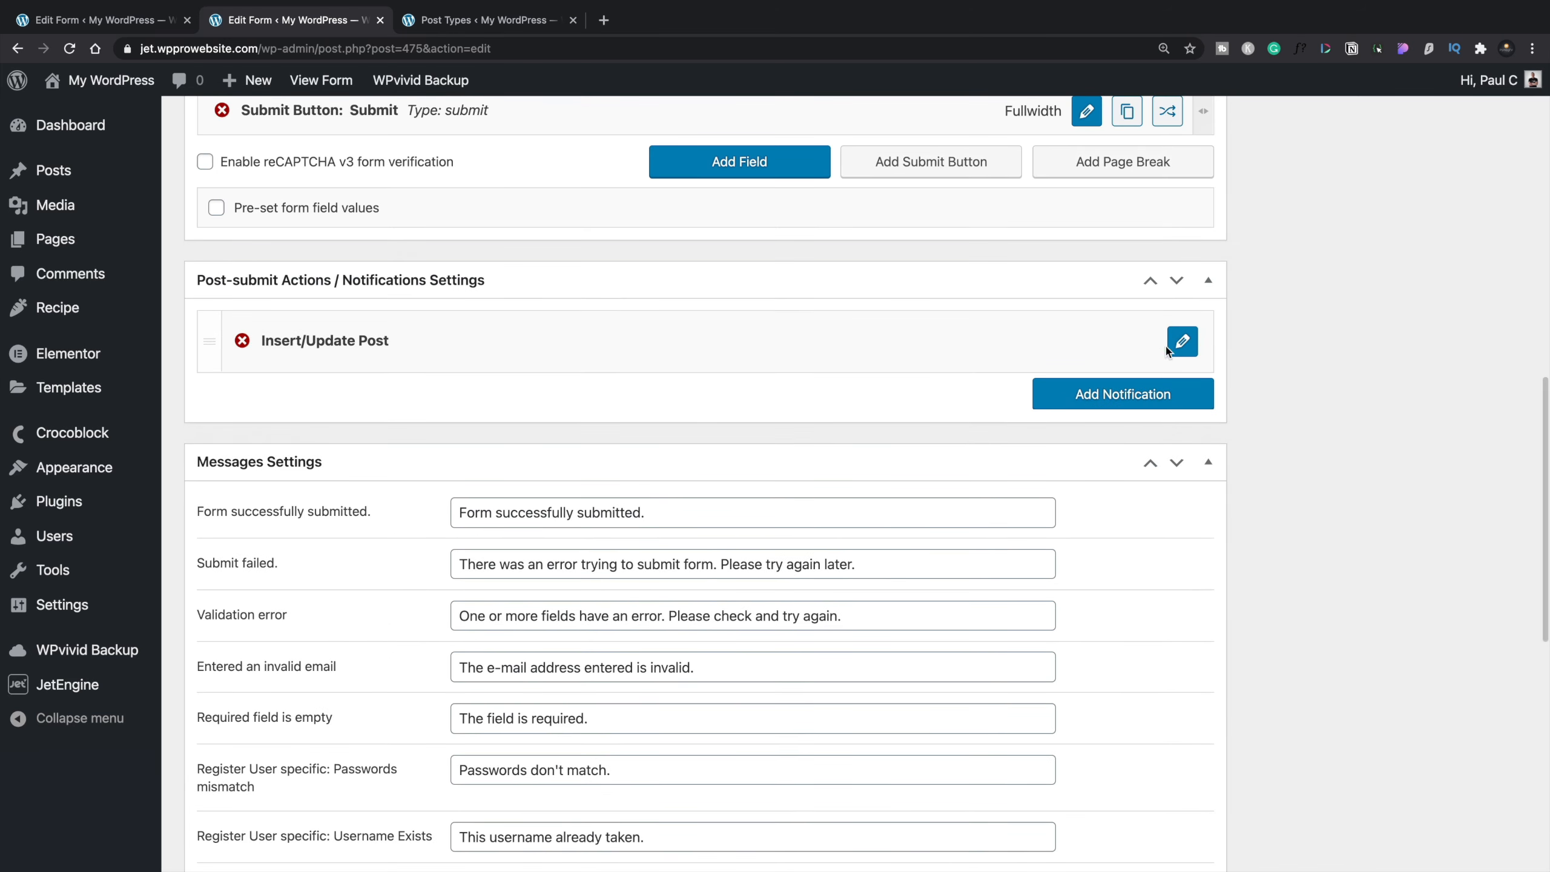
click(1182, 341)
scroll(993, 692, down, 7)
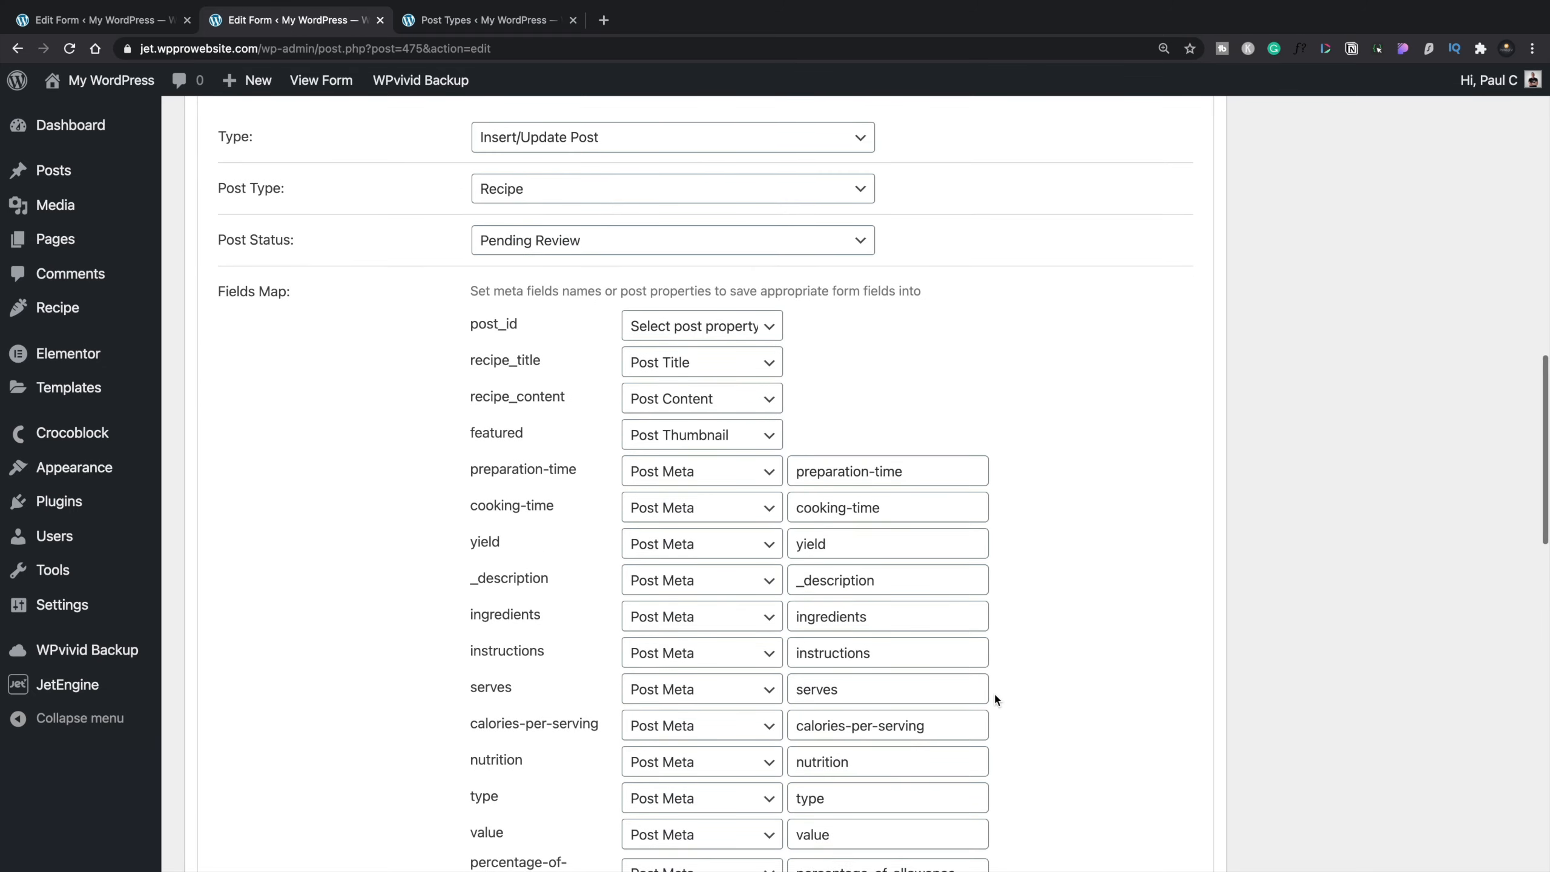
scroll(995, 696, down, 1)
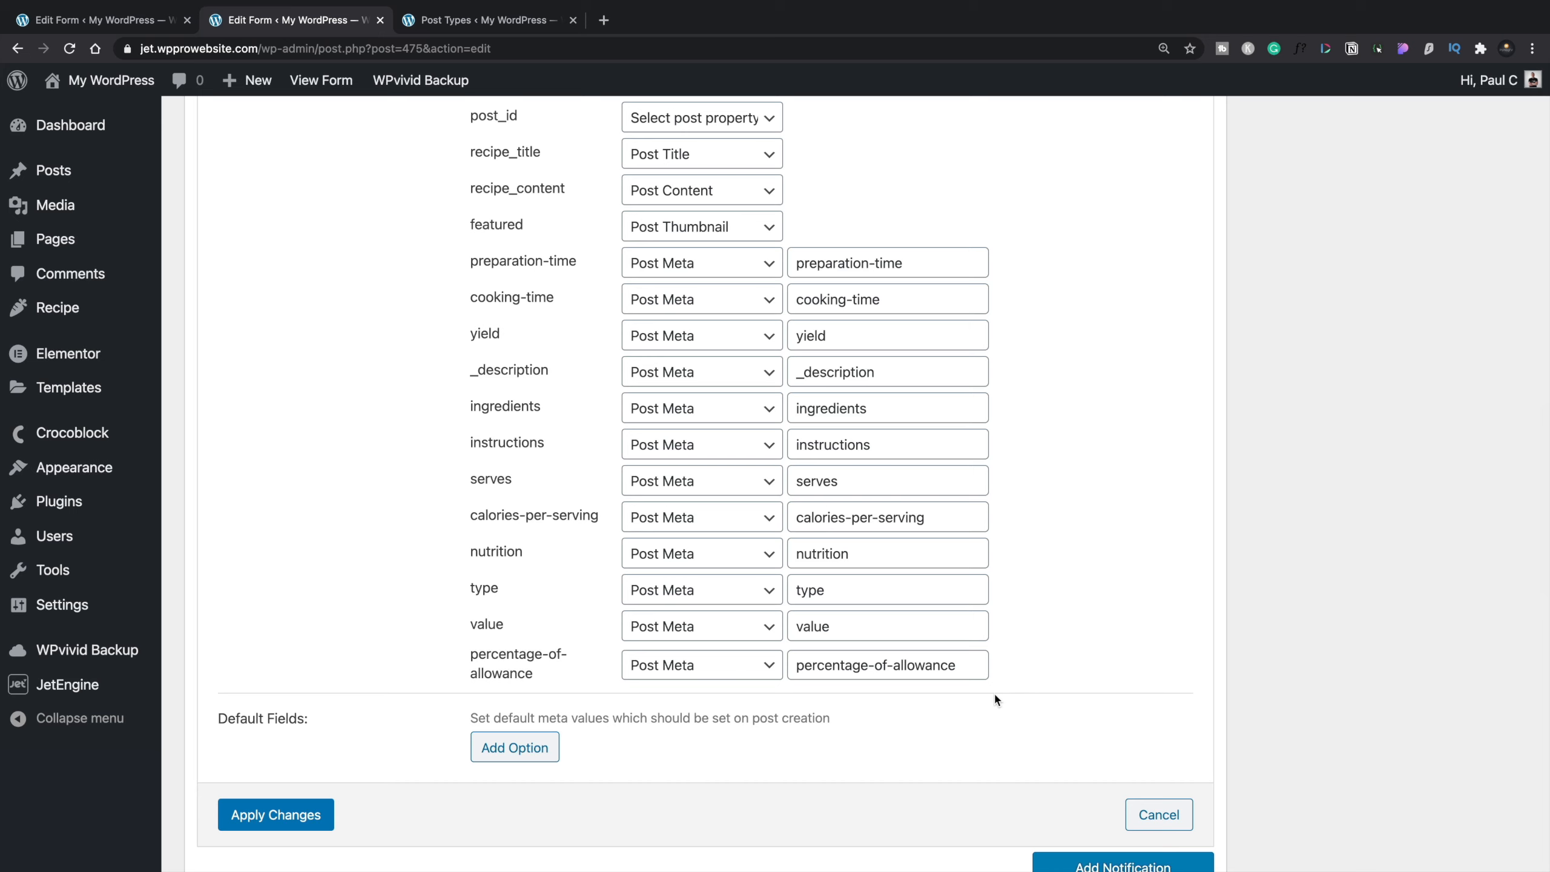
scroll(993, 692, down, 2)
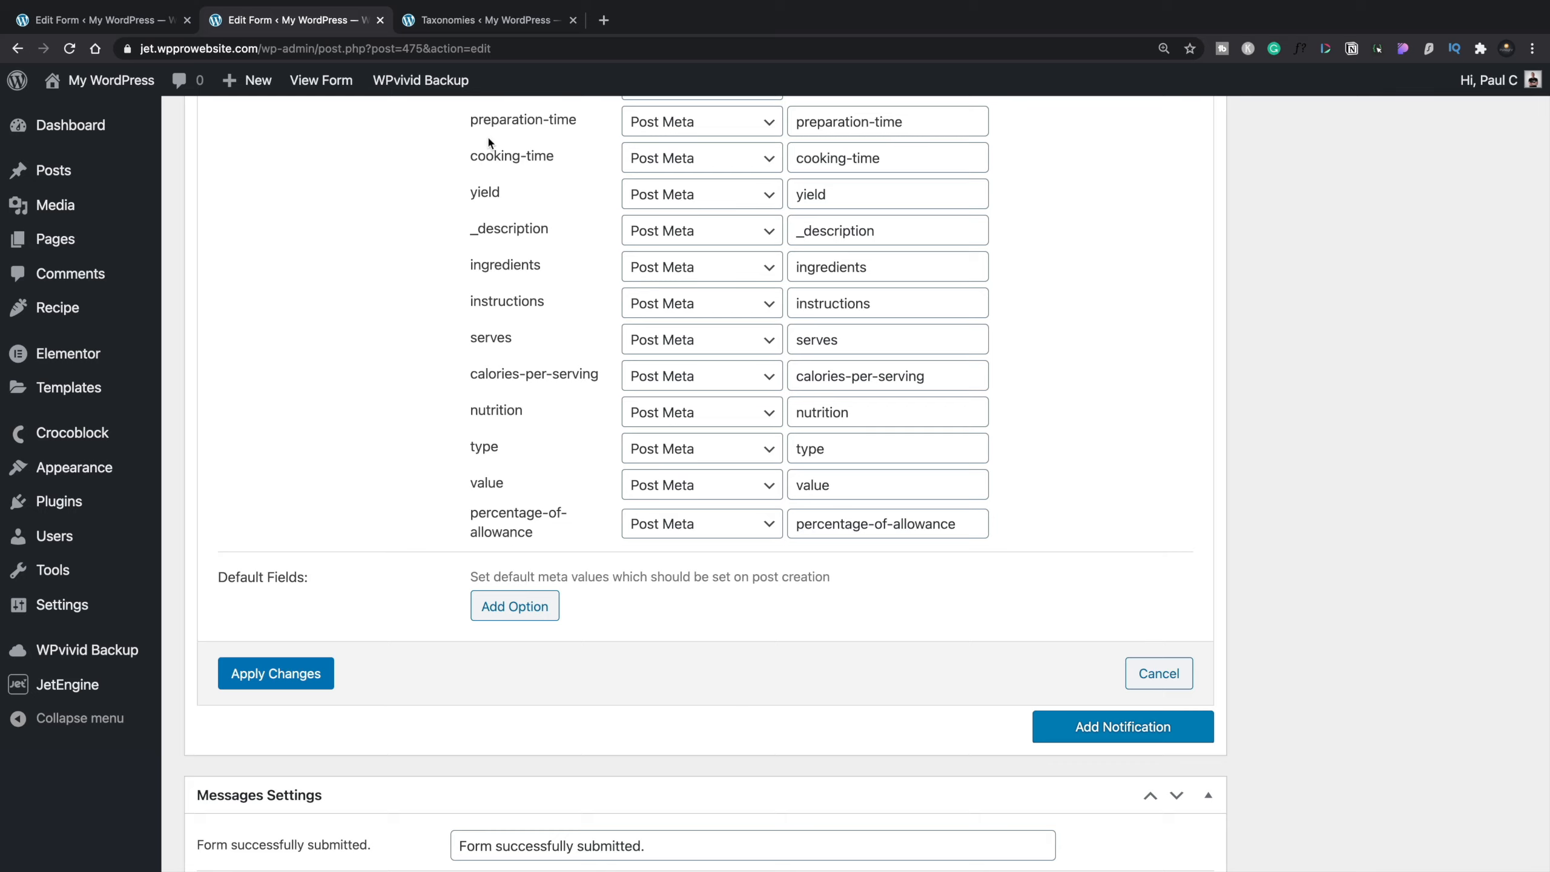
click(475, 28)
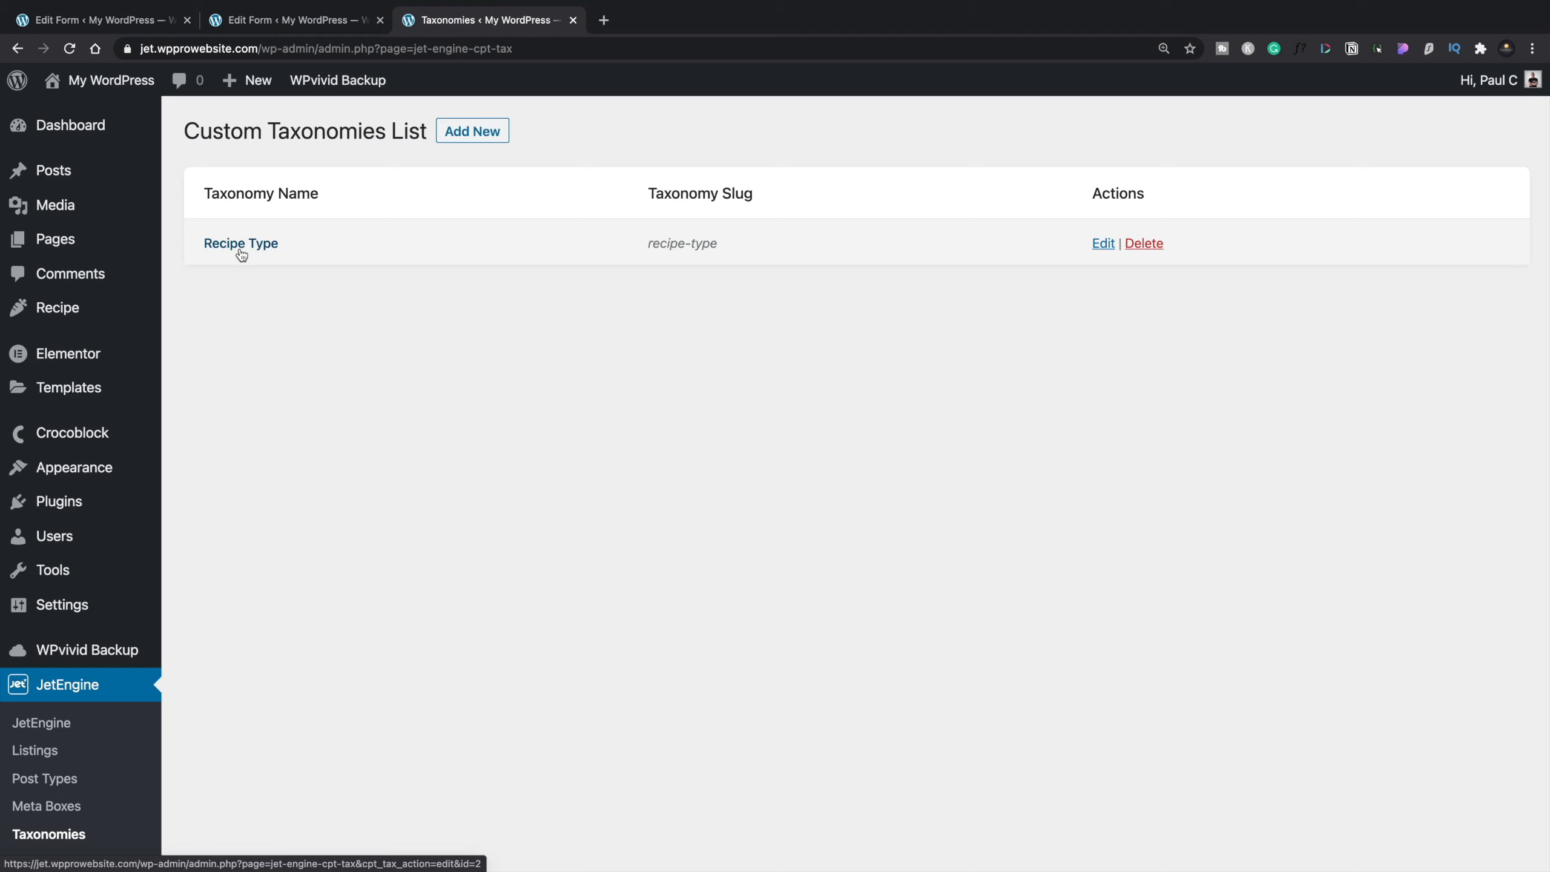
click(289, 24)
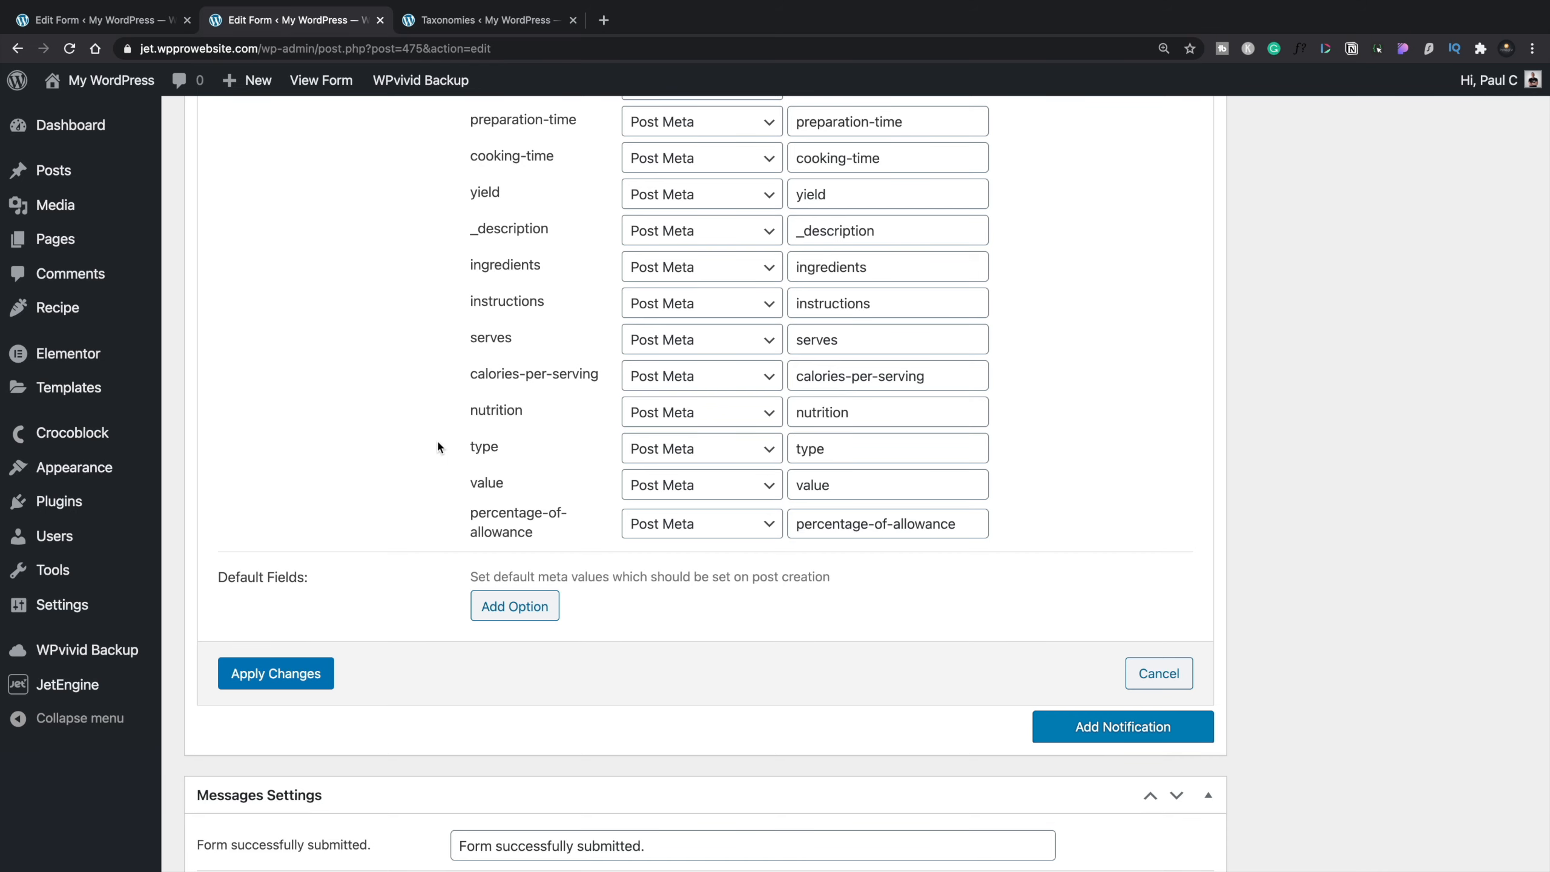
Step: Add a new field to the recipe form and place it between repeater_end and the Submit button
scroll(438, 447, up, 10)
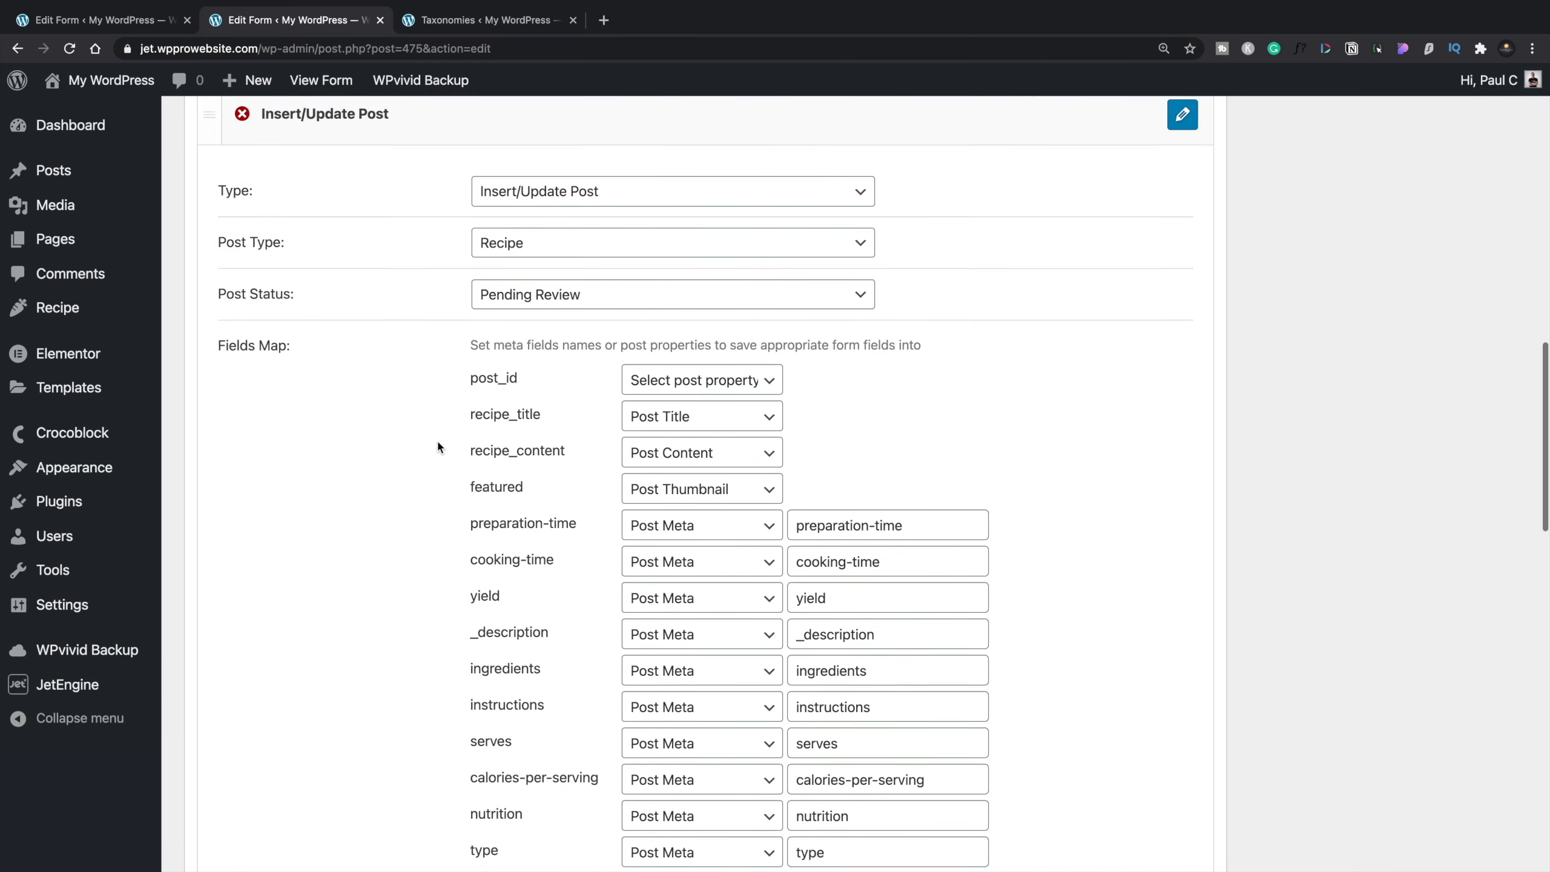
scroll(439, 447, up, 6)
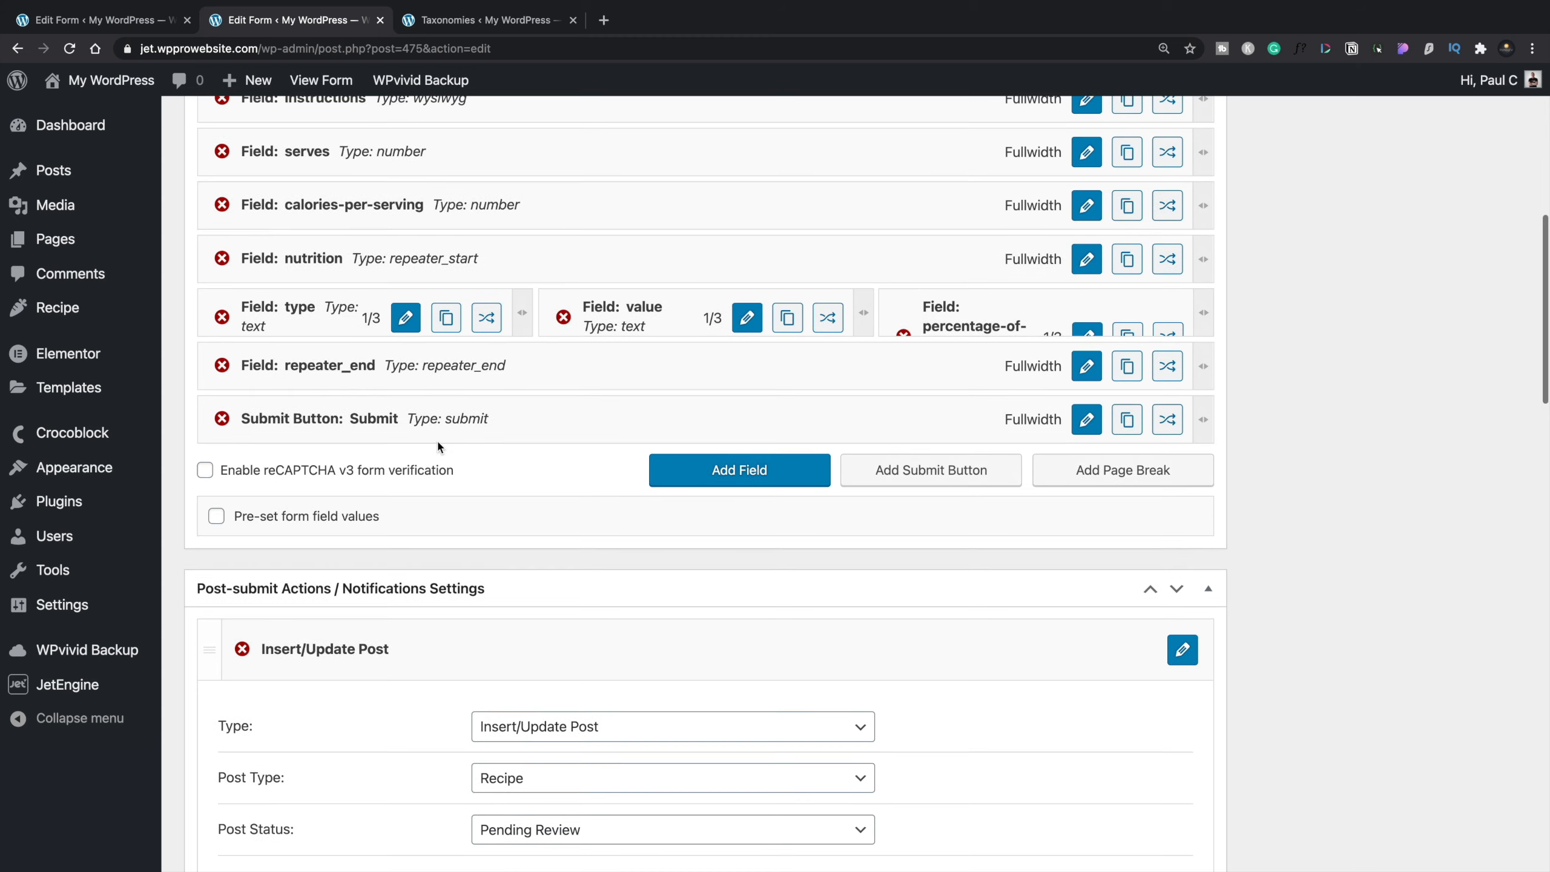
click(729, 470)
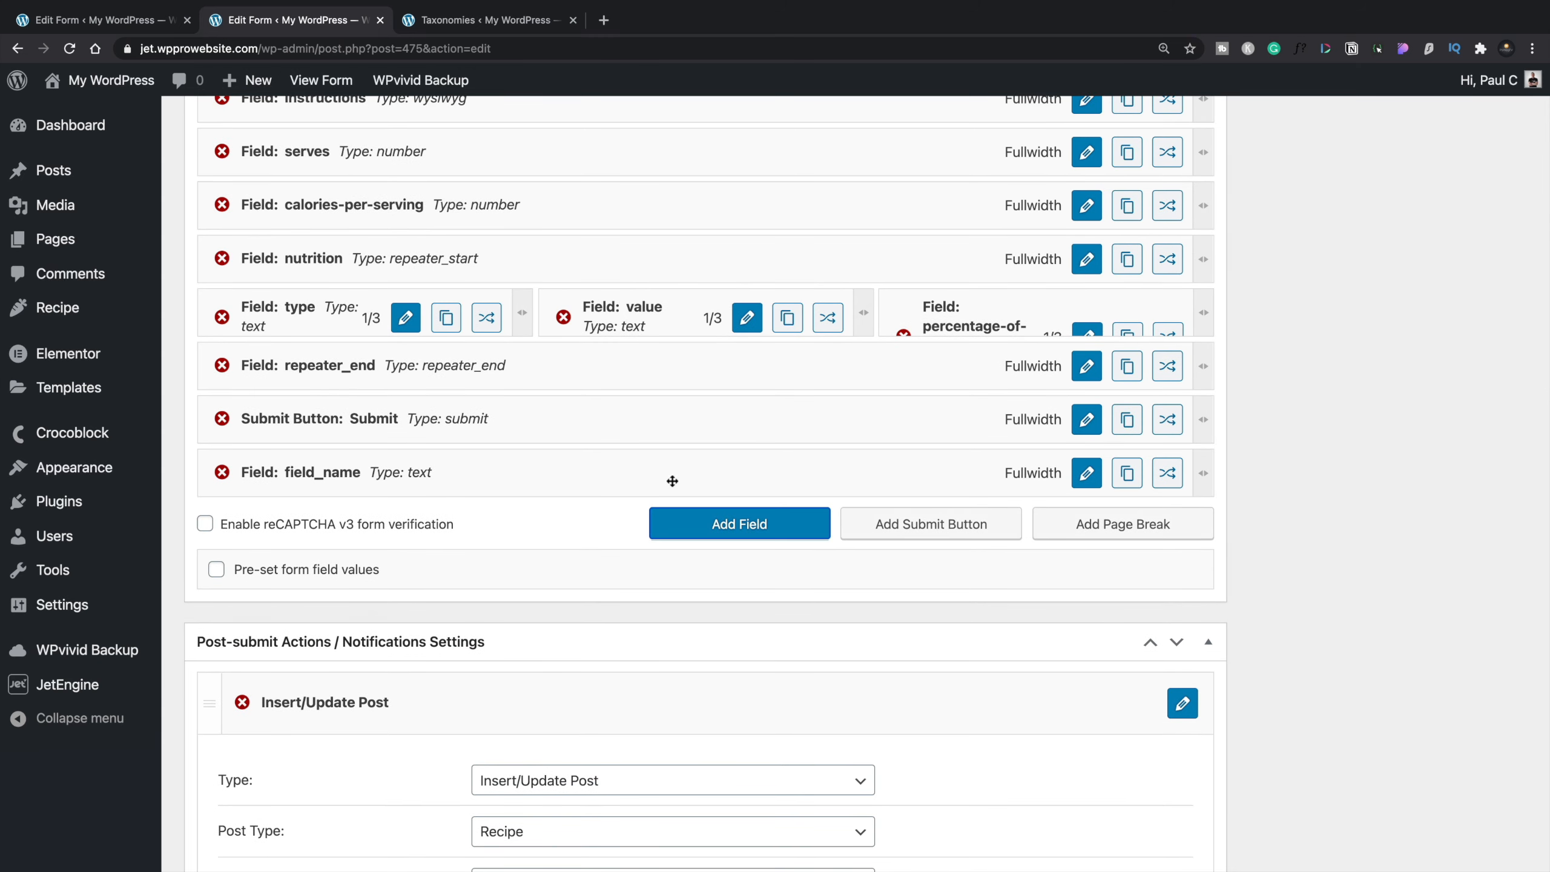
drag(560, 478, 560, 423)
Step: Configure the new field as Checkboxes with the name recipe_type and the label Recipe Type
click(1078, 428)
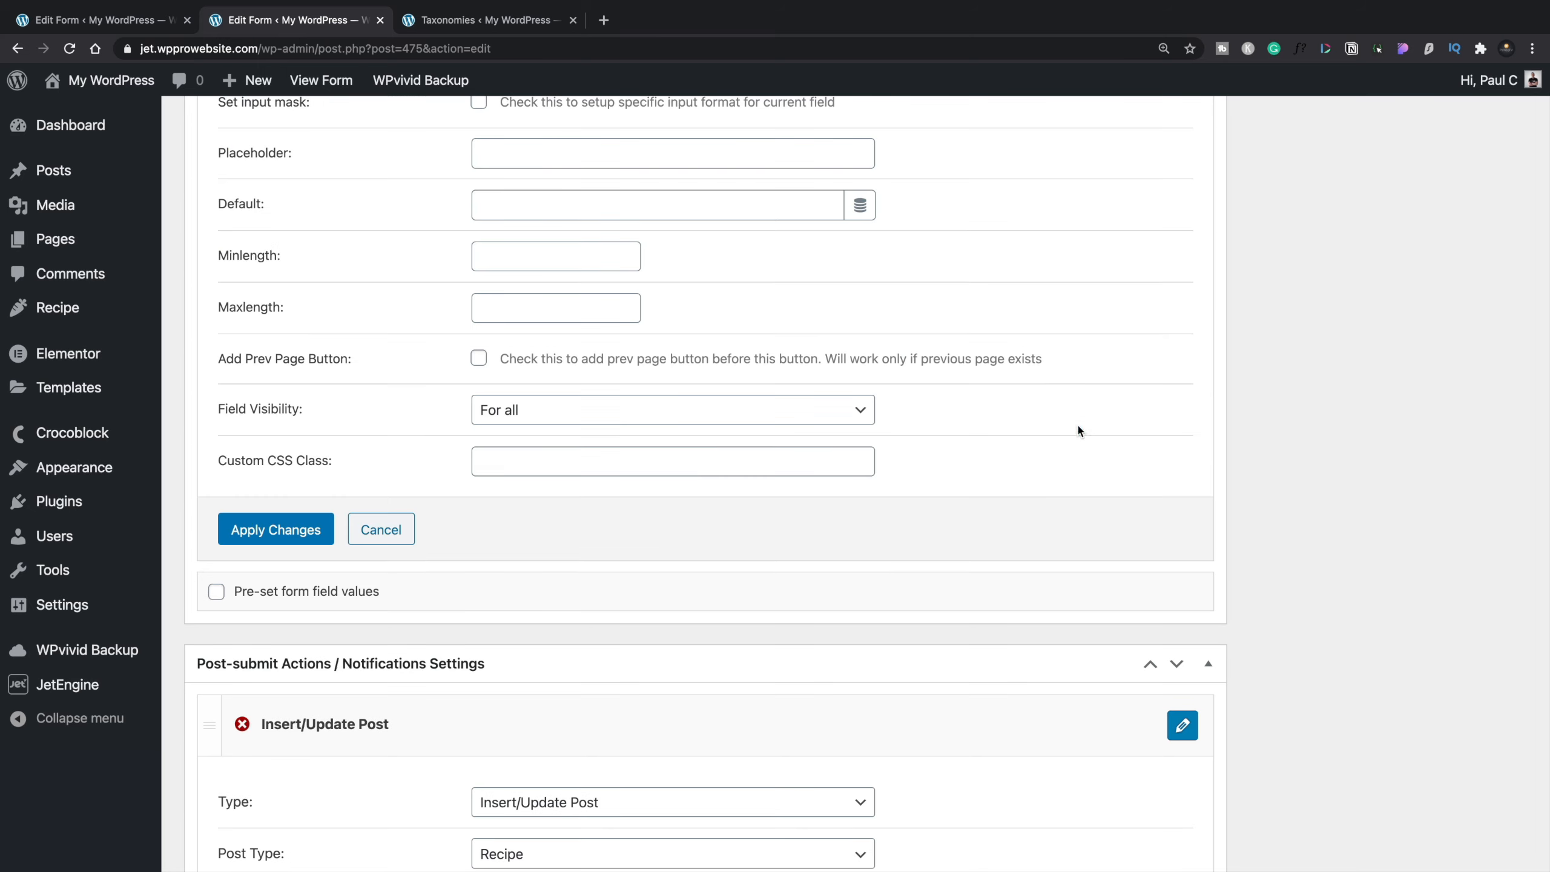
scroll(879, 538, up, 5)
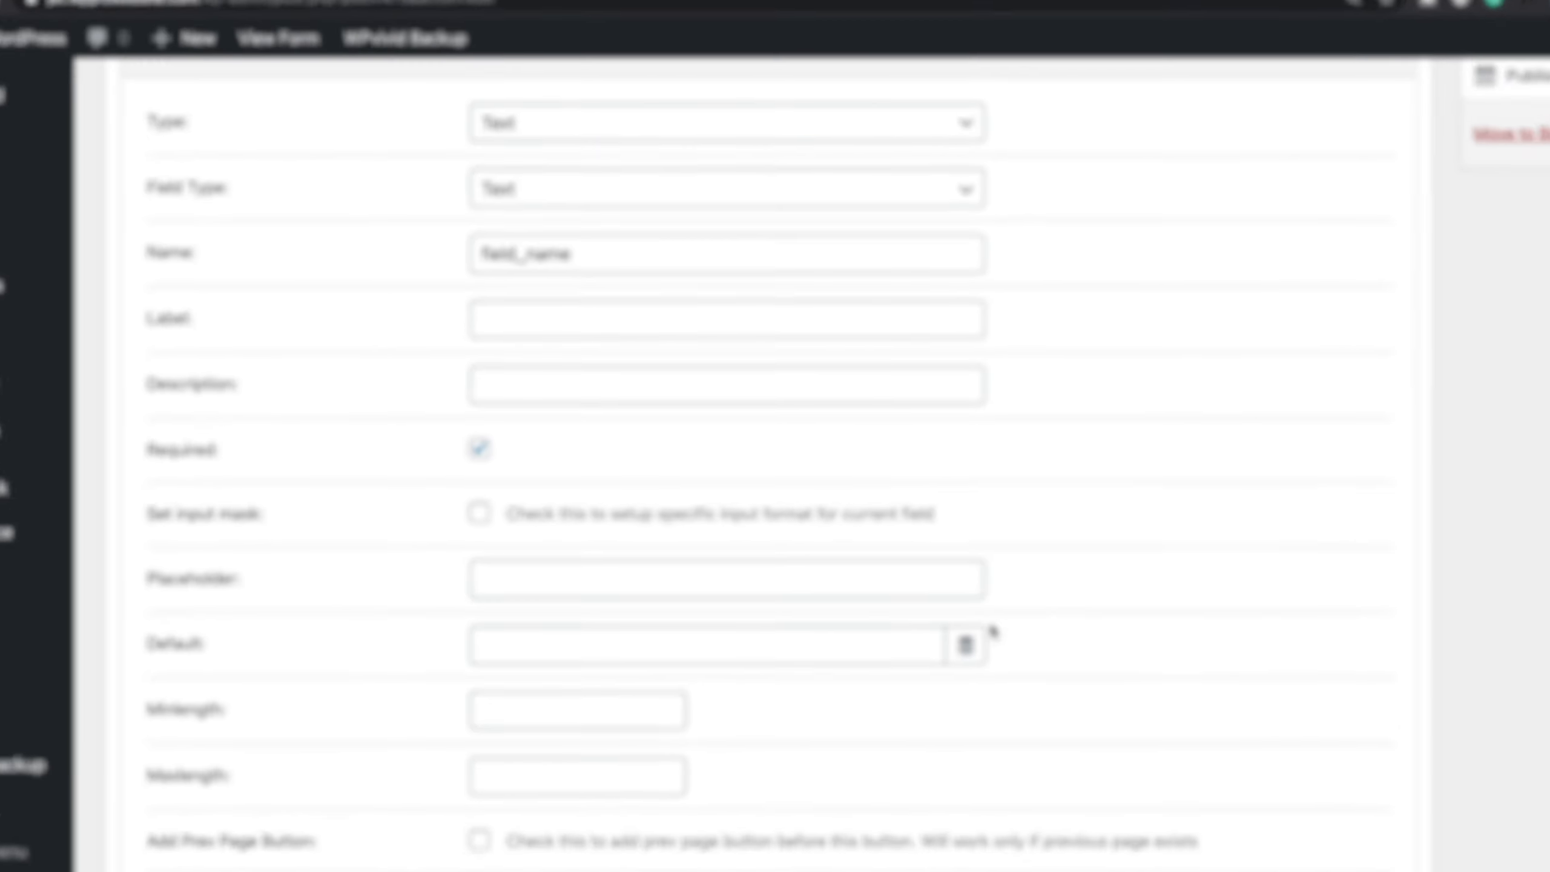
click(565, 137)
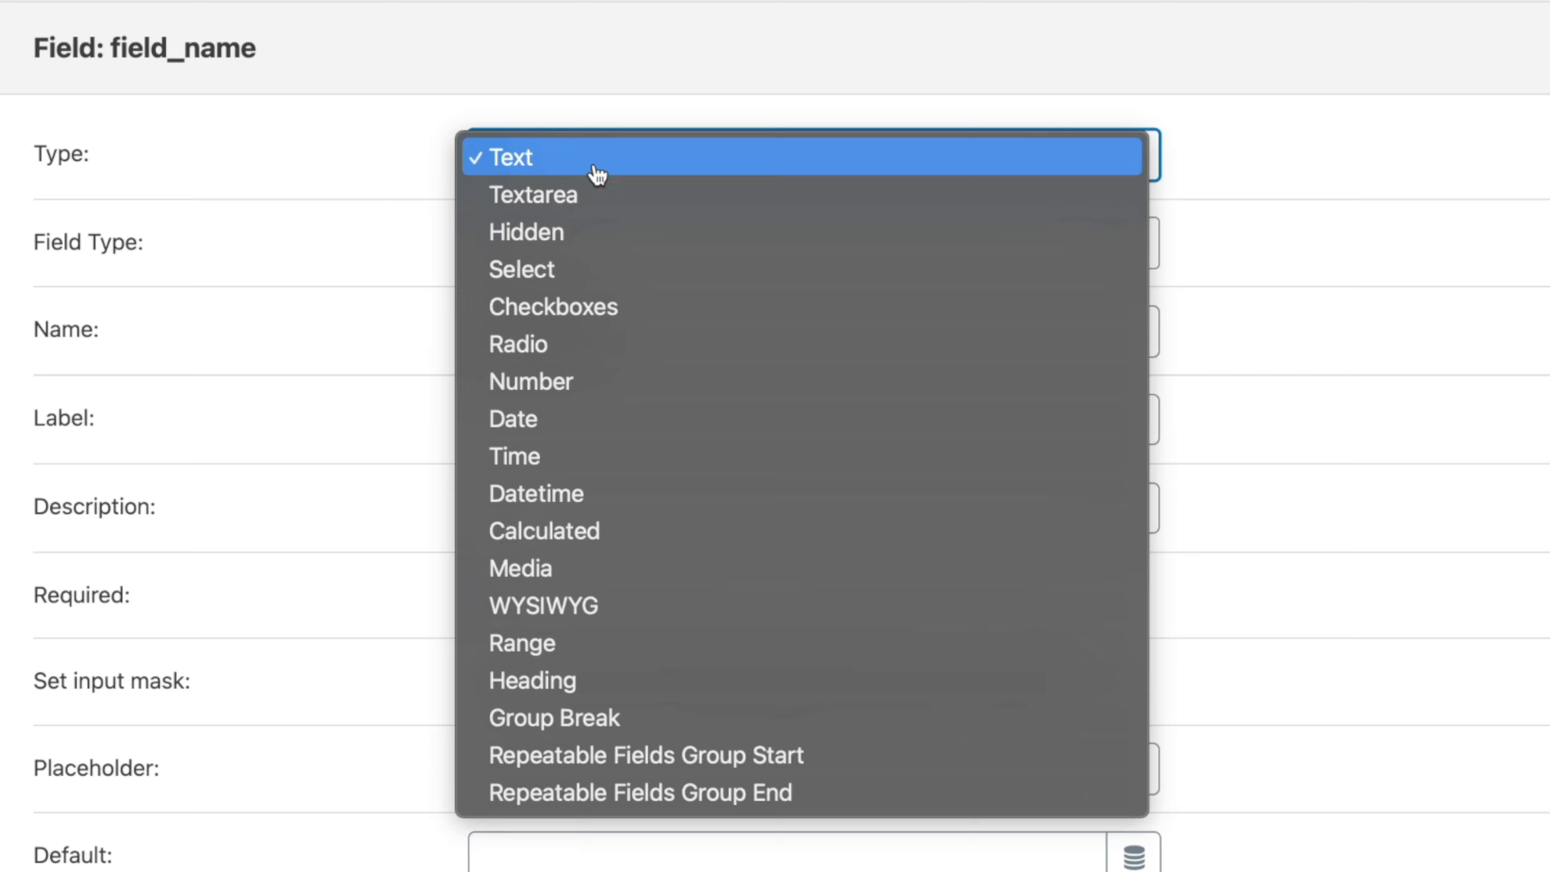
click(592, 306)
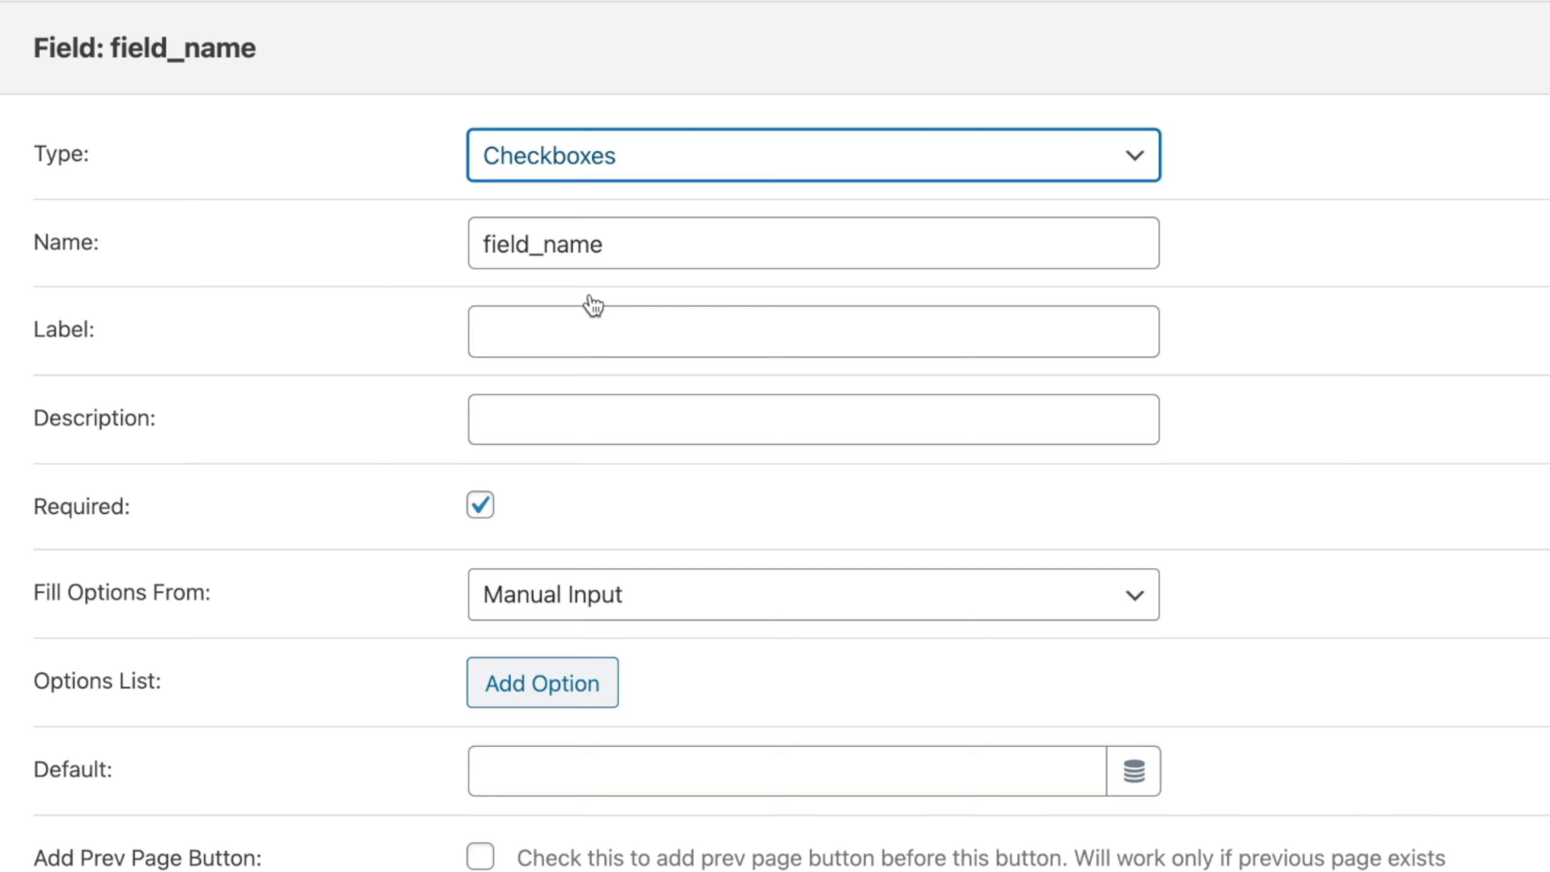
drag(617, 251, 468, 241)
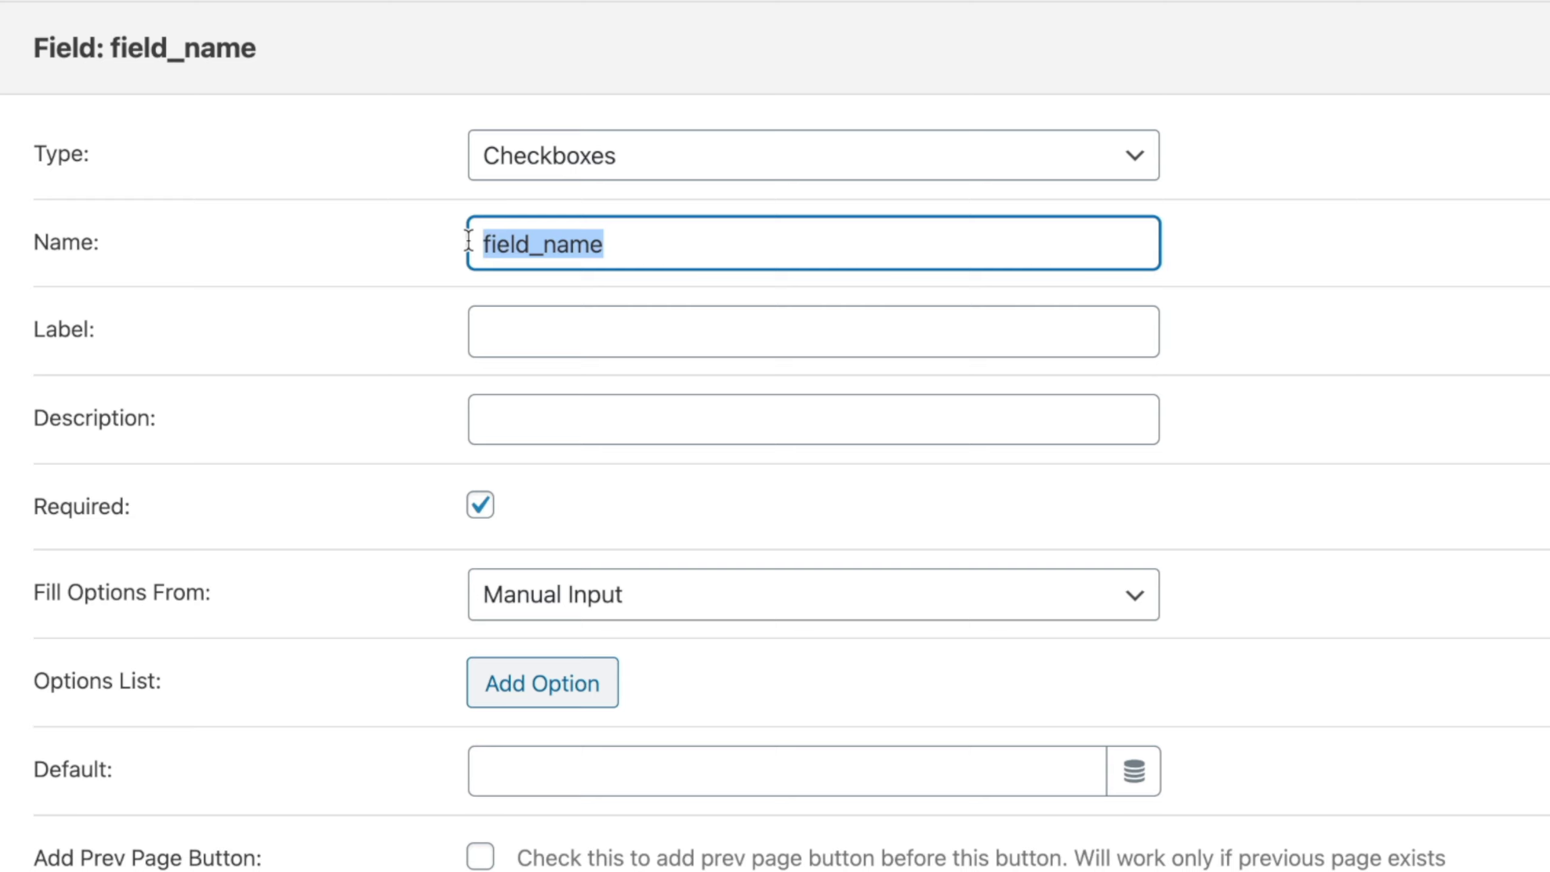
text(recipe_type)
click(481, 312)
text(Recipe)
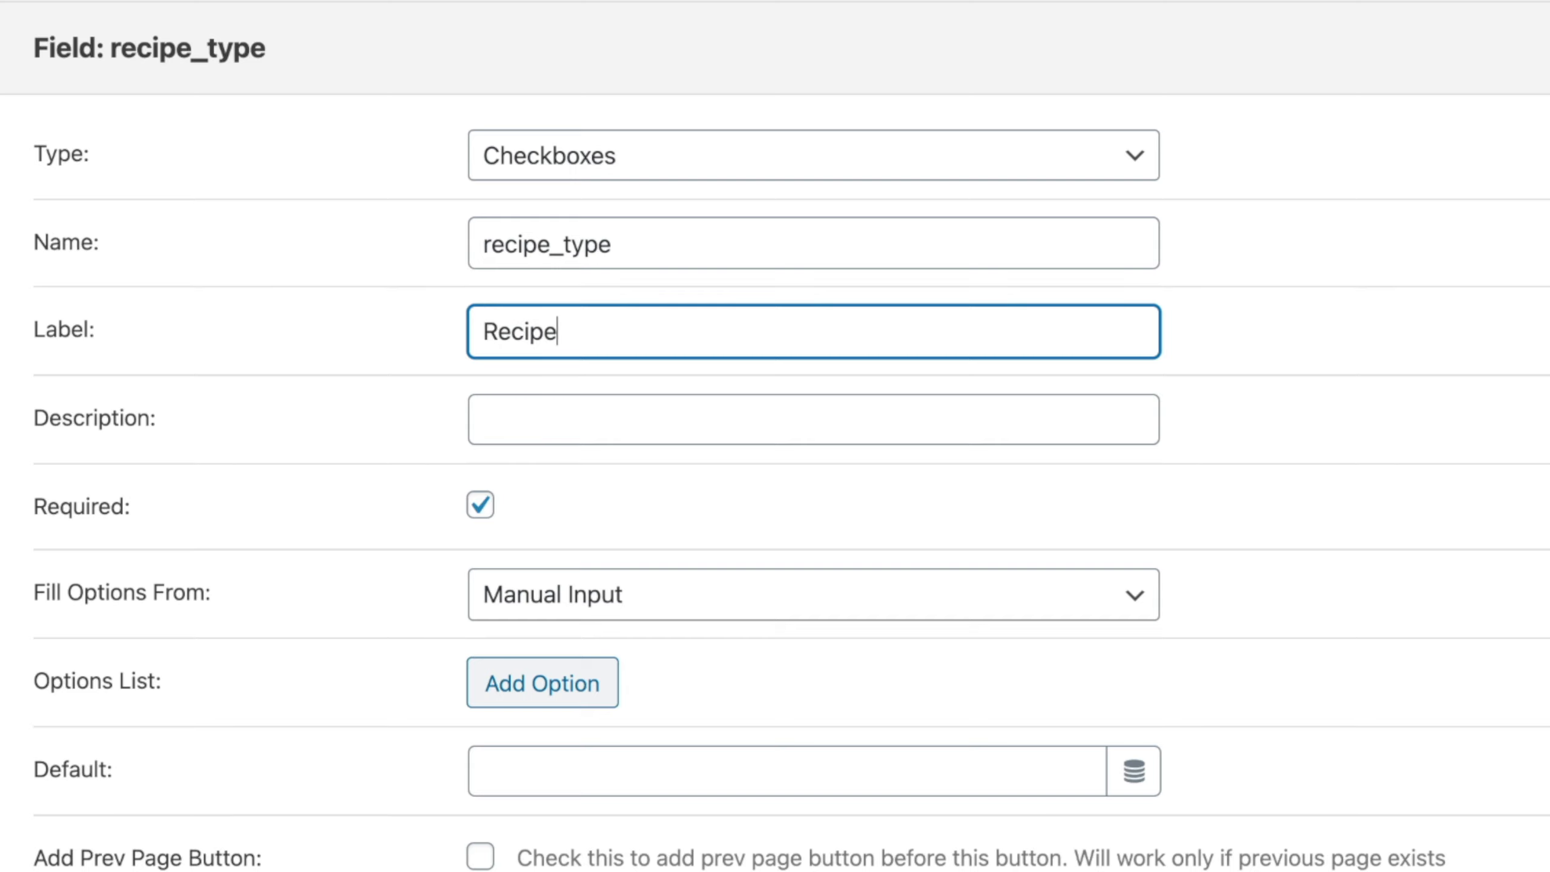
text( Type)
Step: Fill the recipe_type field's options from Terms, using the Recipe Type taxonomy
scroll(448, 437, down, 2)
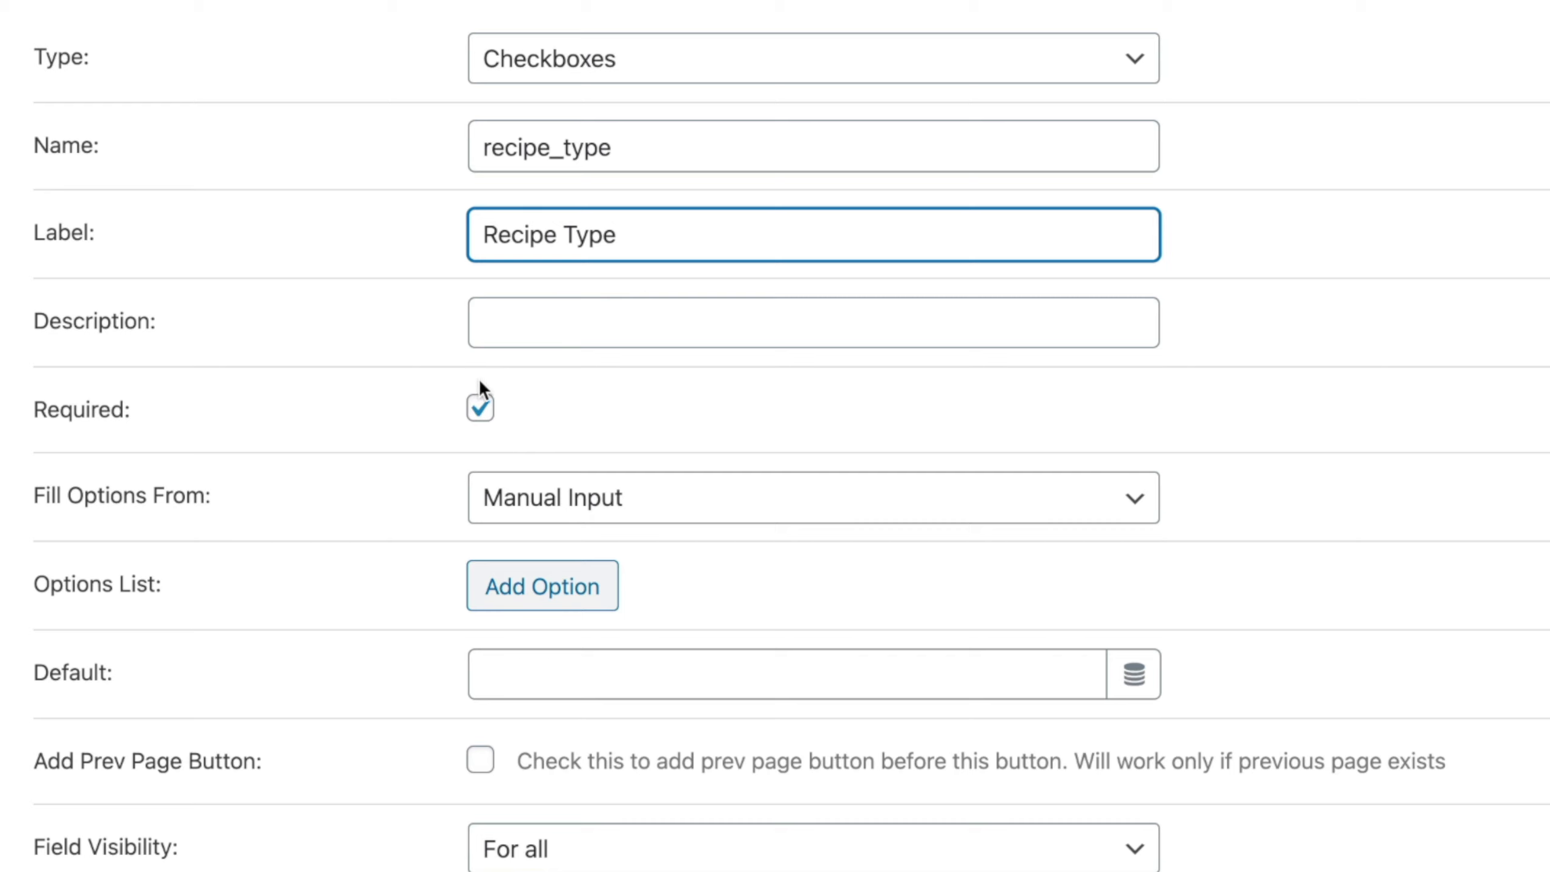
scroll(390, 524, down, 1)
scroll(387, 520, down, 2)
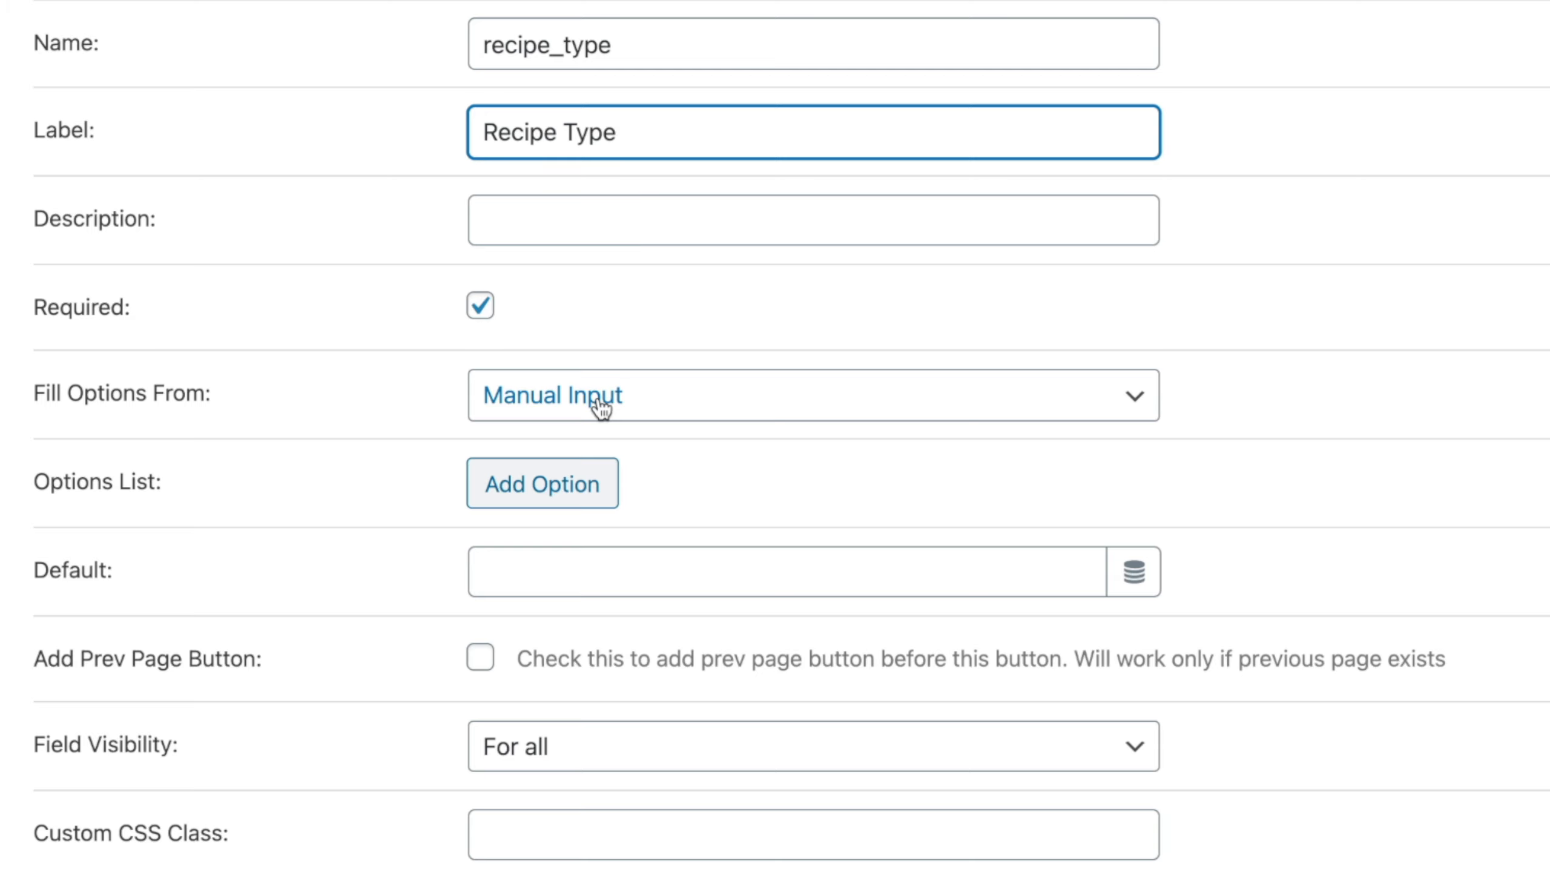
click(646, 404)
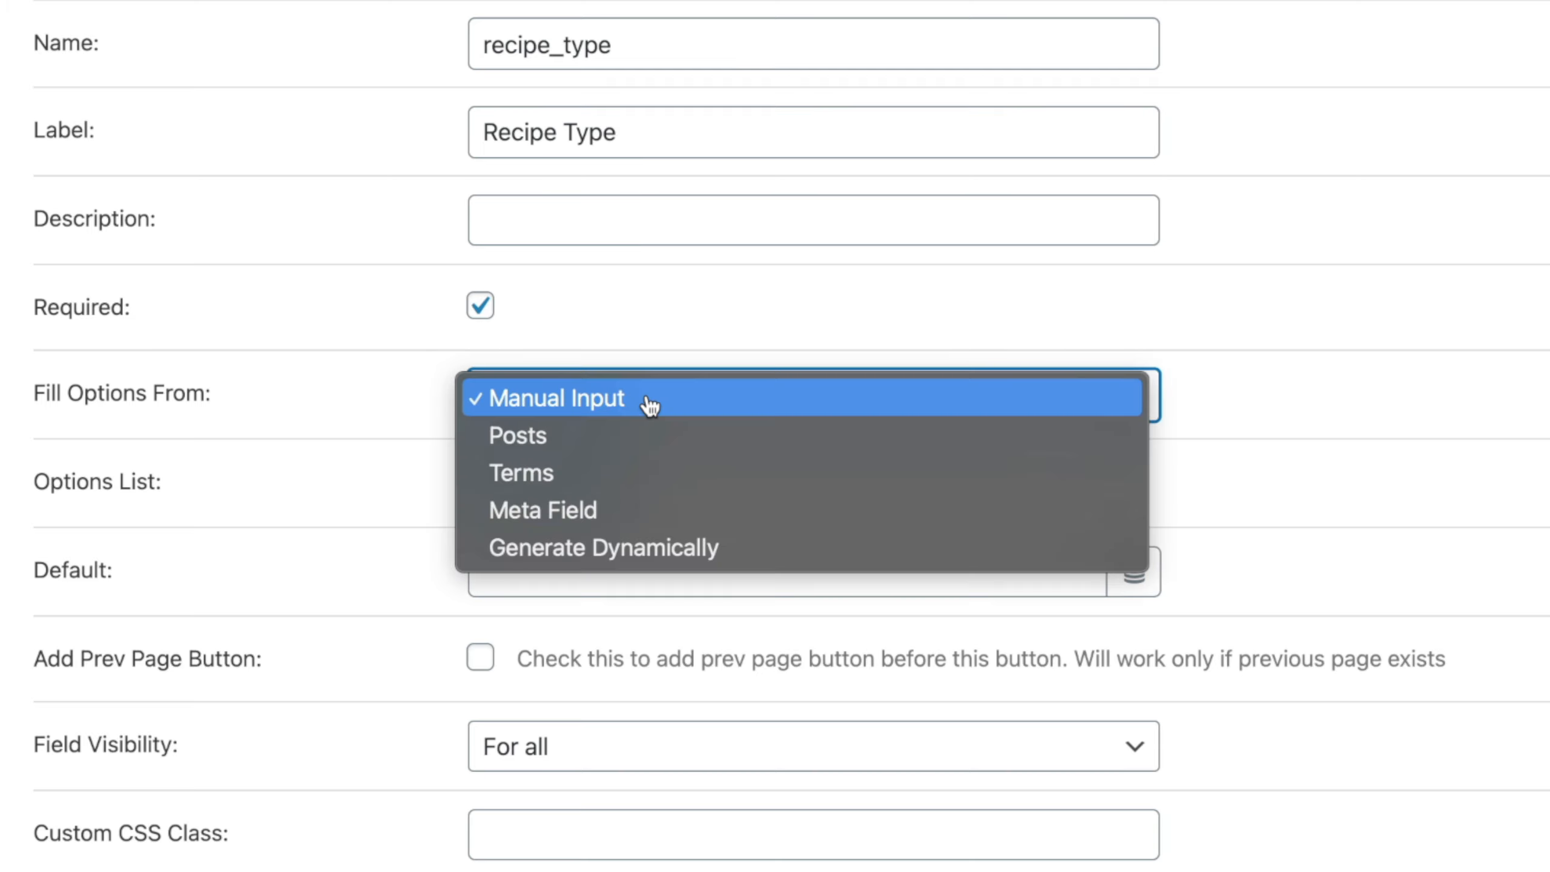
click(583, 475)
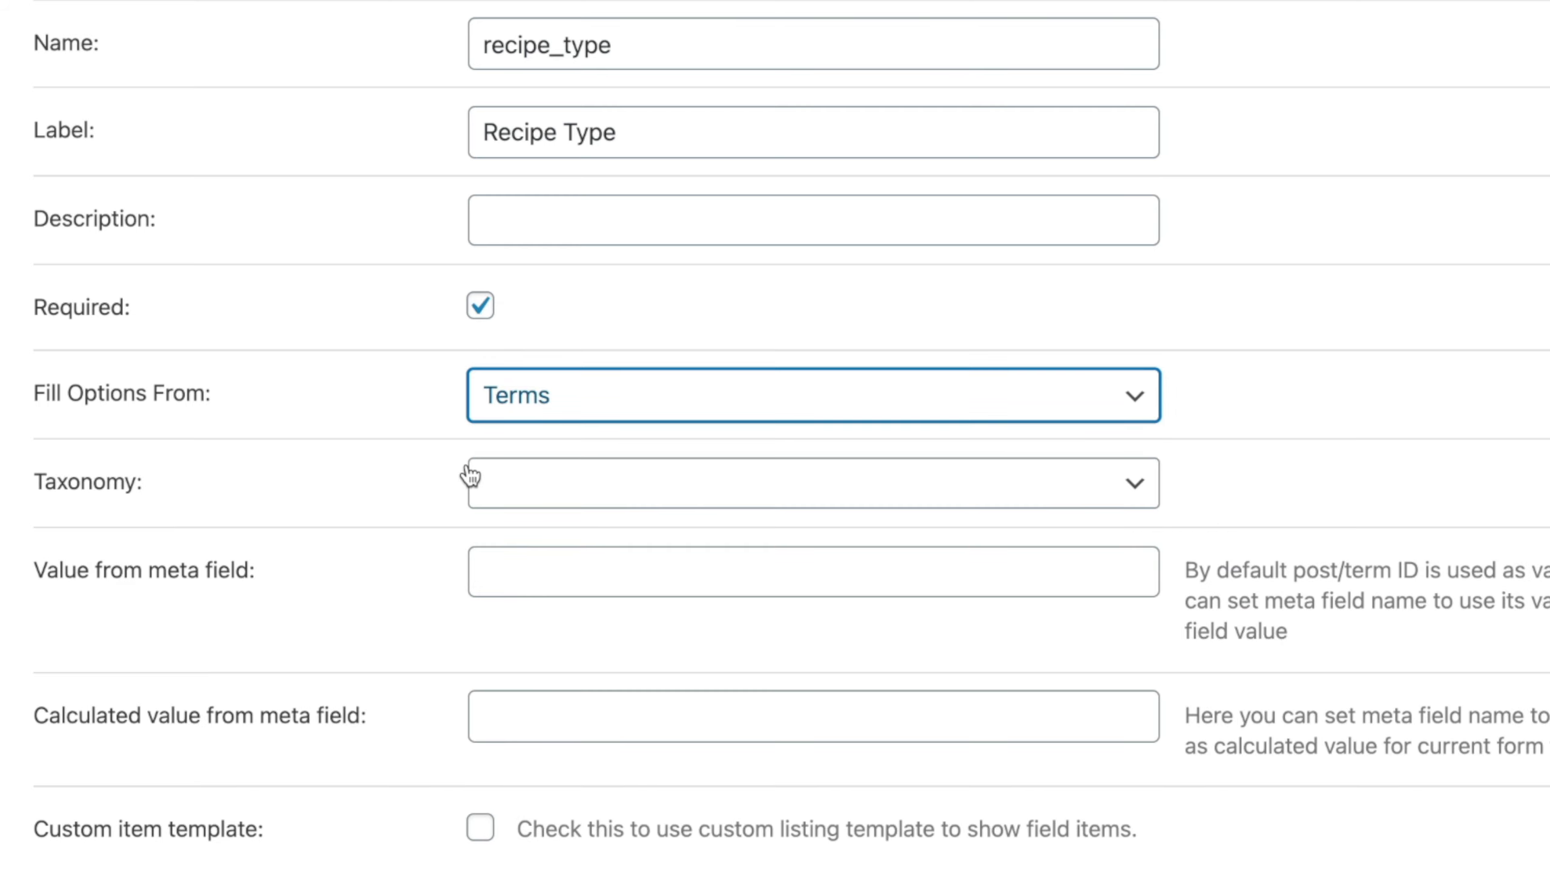
click(557, 487)
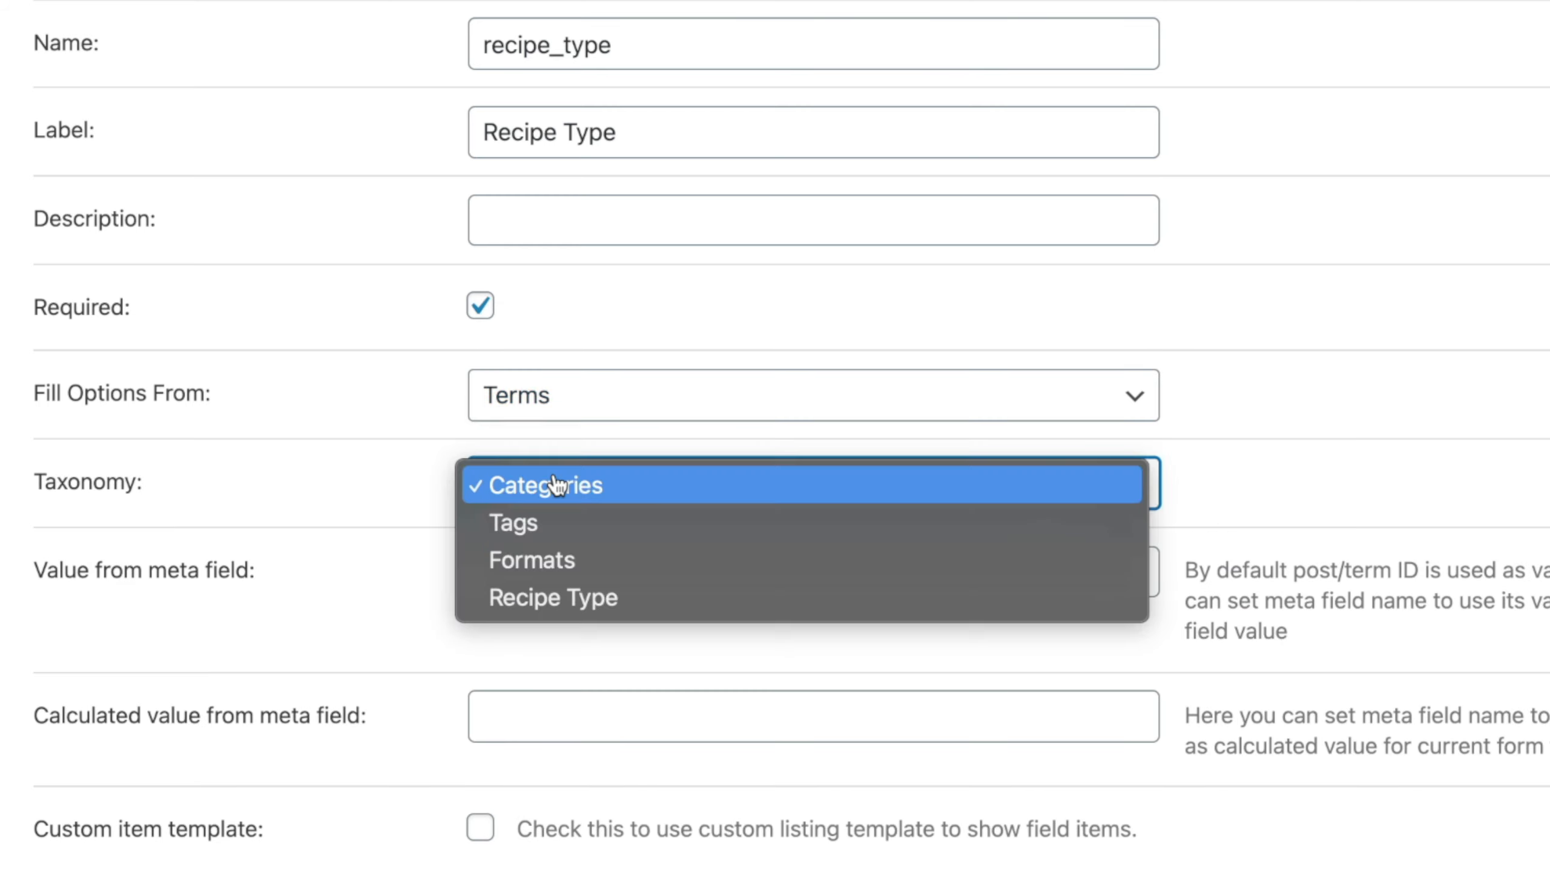
click(556, 598)
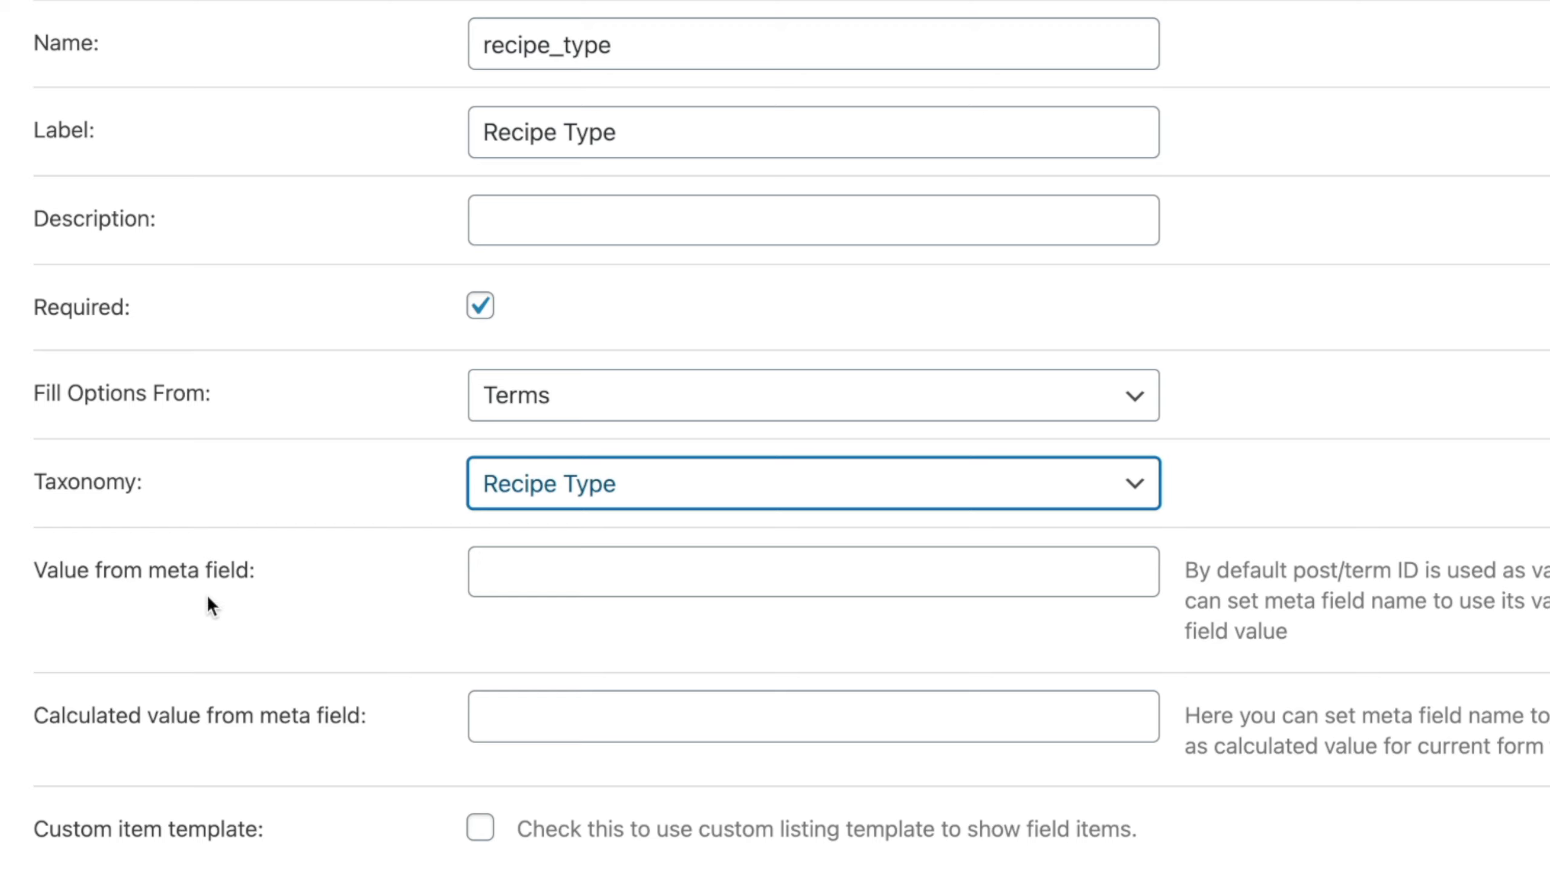
click(596, 559)
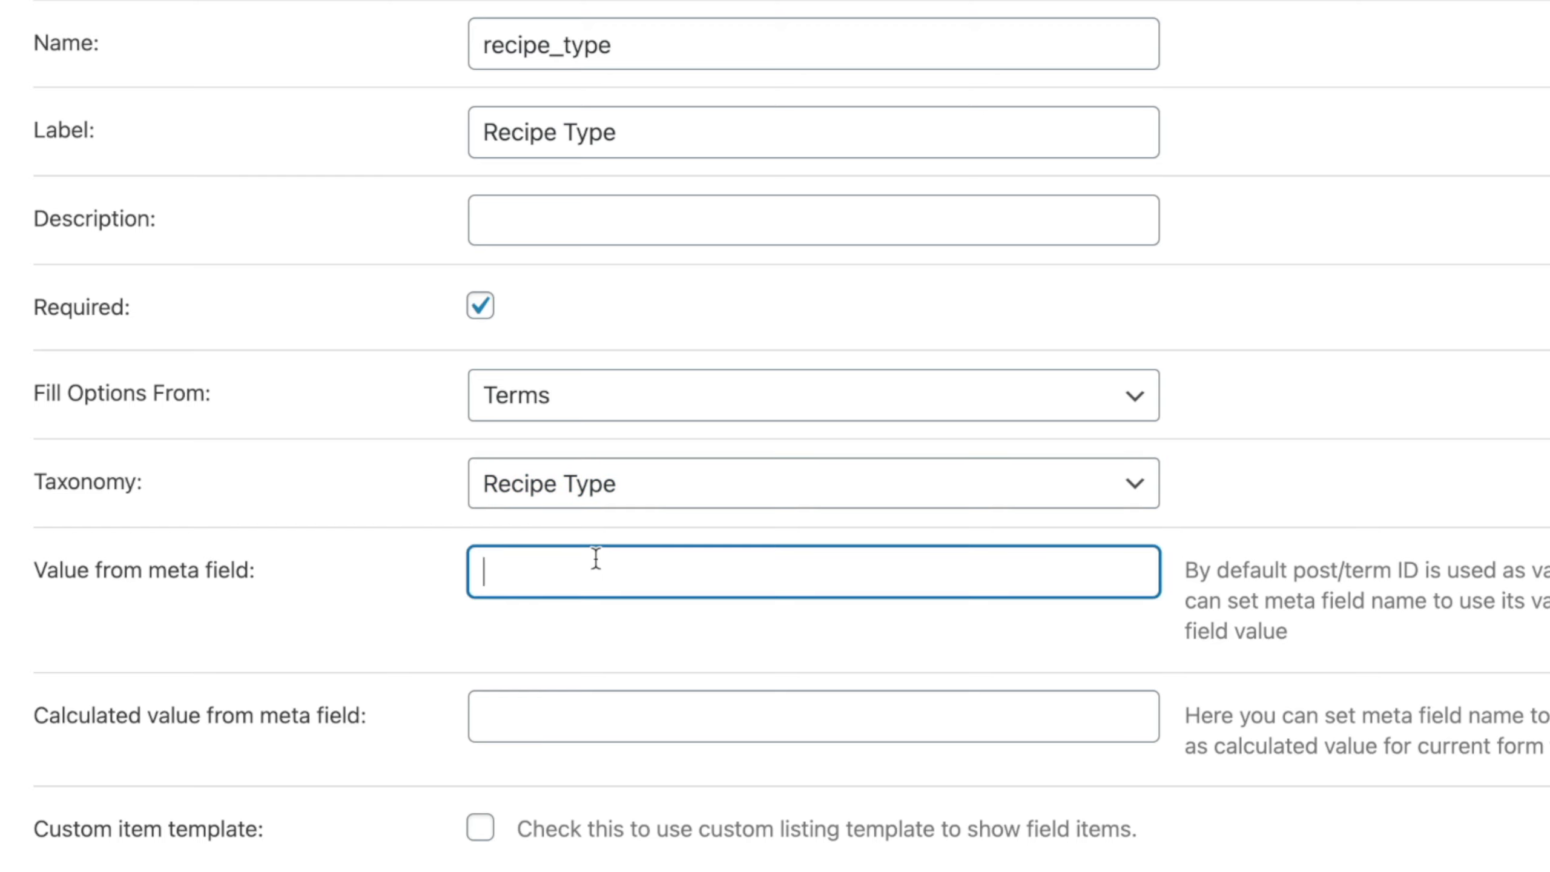
Step: Restrict the recipe_type field's visibility to "Only for logged in users" and apply the field changes
scroll(439, 865, down, 3)
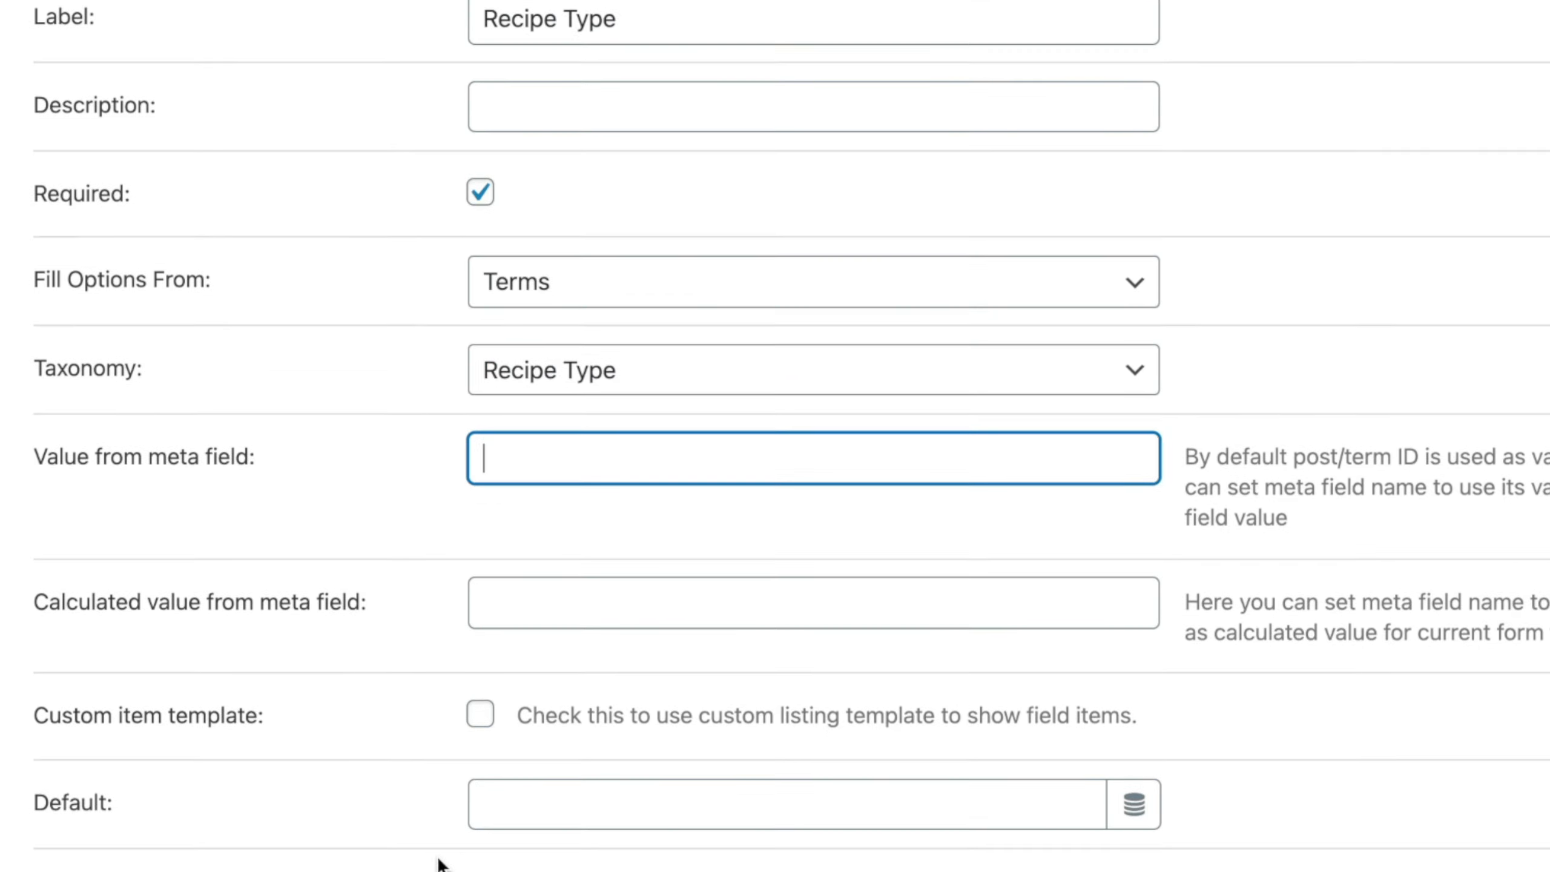
scroll(439, 864, down, 2)
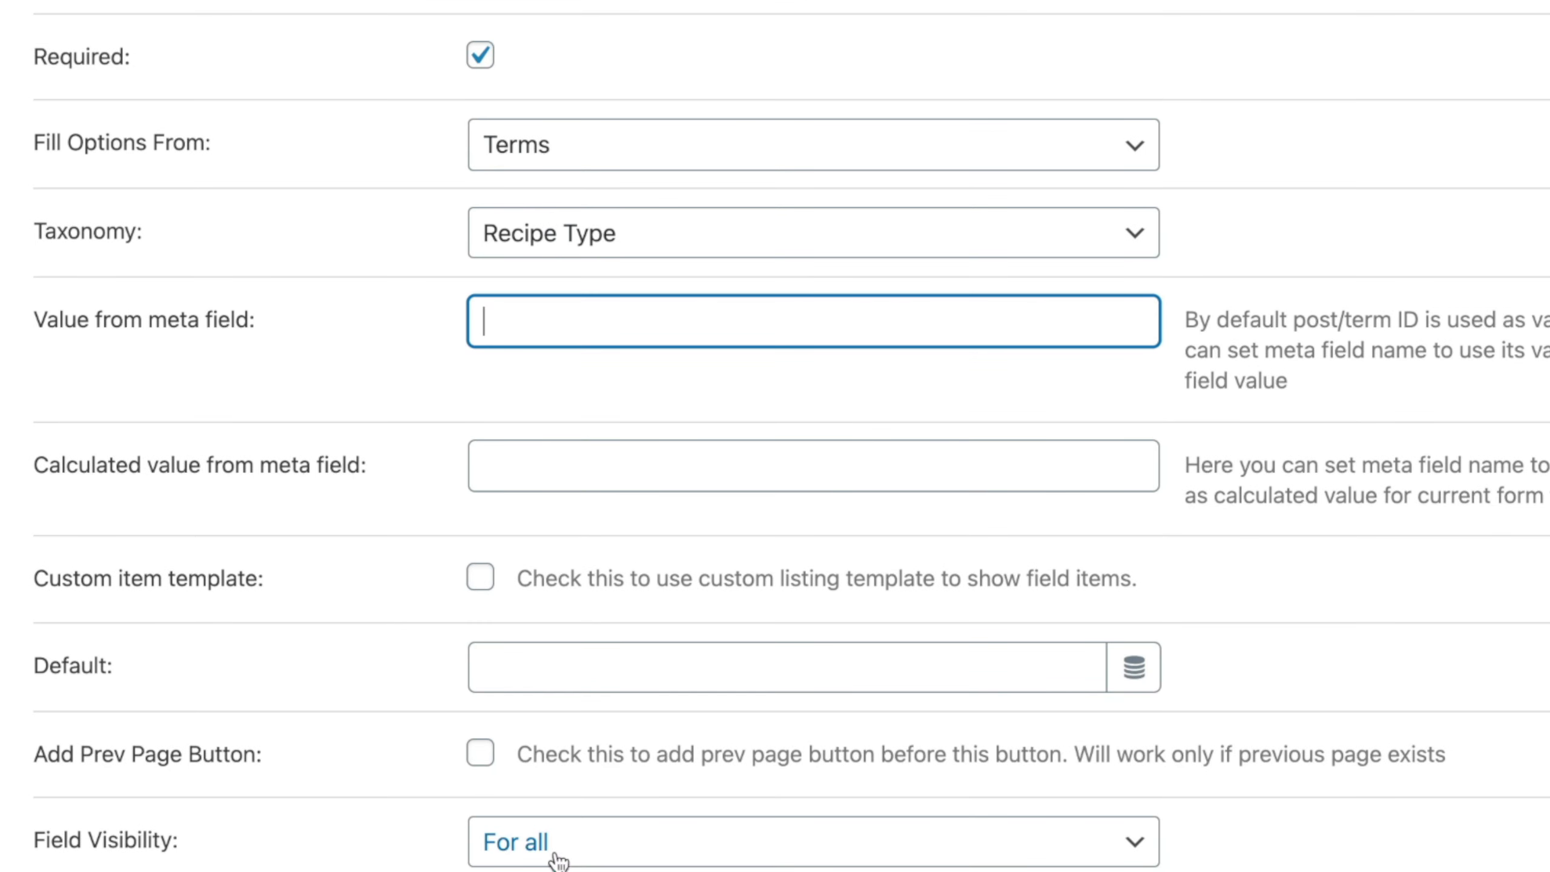
click(571, 858)
click(570, 870)
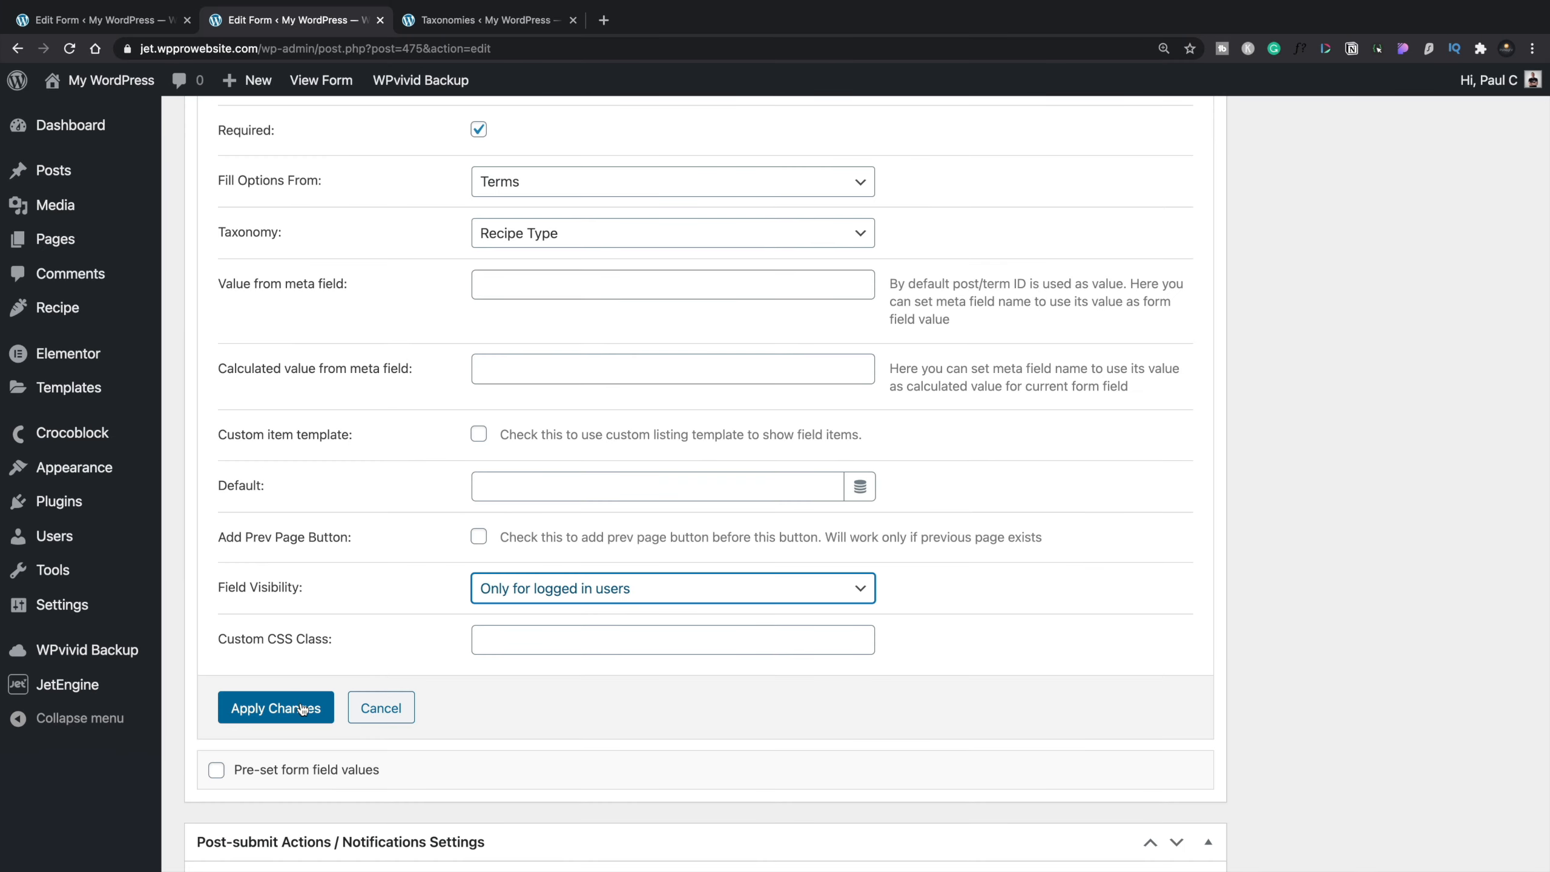
click(303, 708)
Step: Map recipe_type to the Recipe Type Post Terms in the Insert/Update Post action, apply the changes and save the form draft
scroll(300, 710, down, 15)
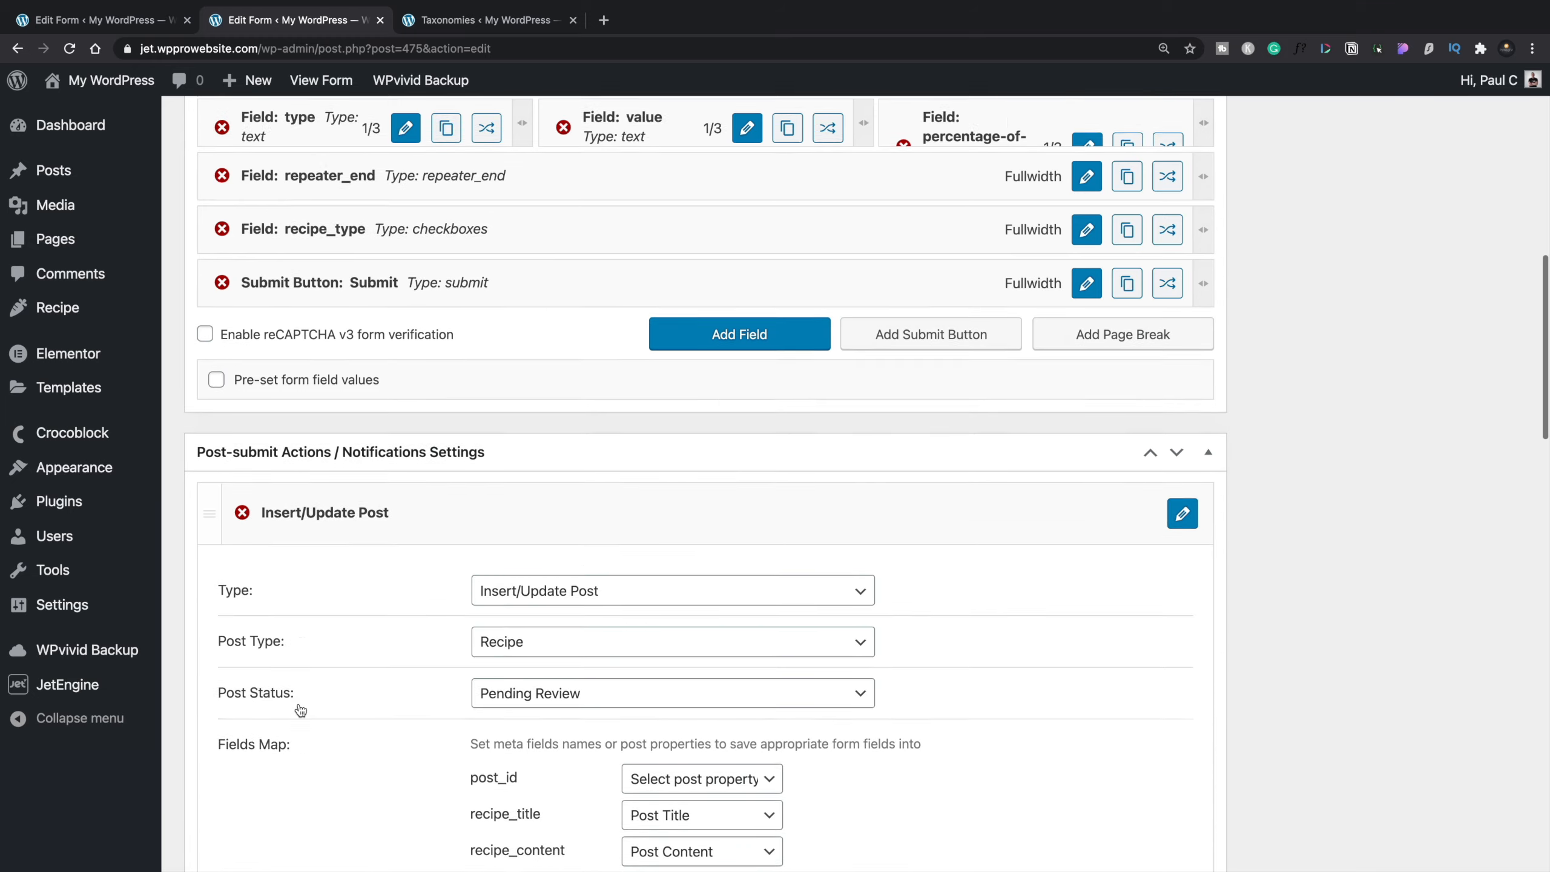
scroll(298, 702, down, 1)
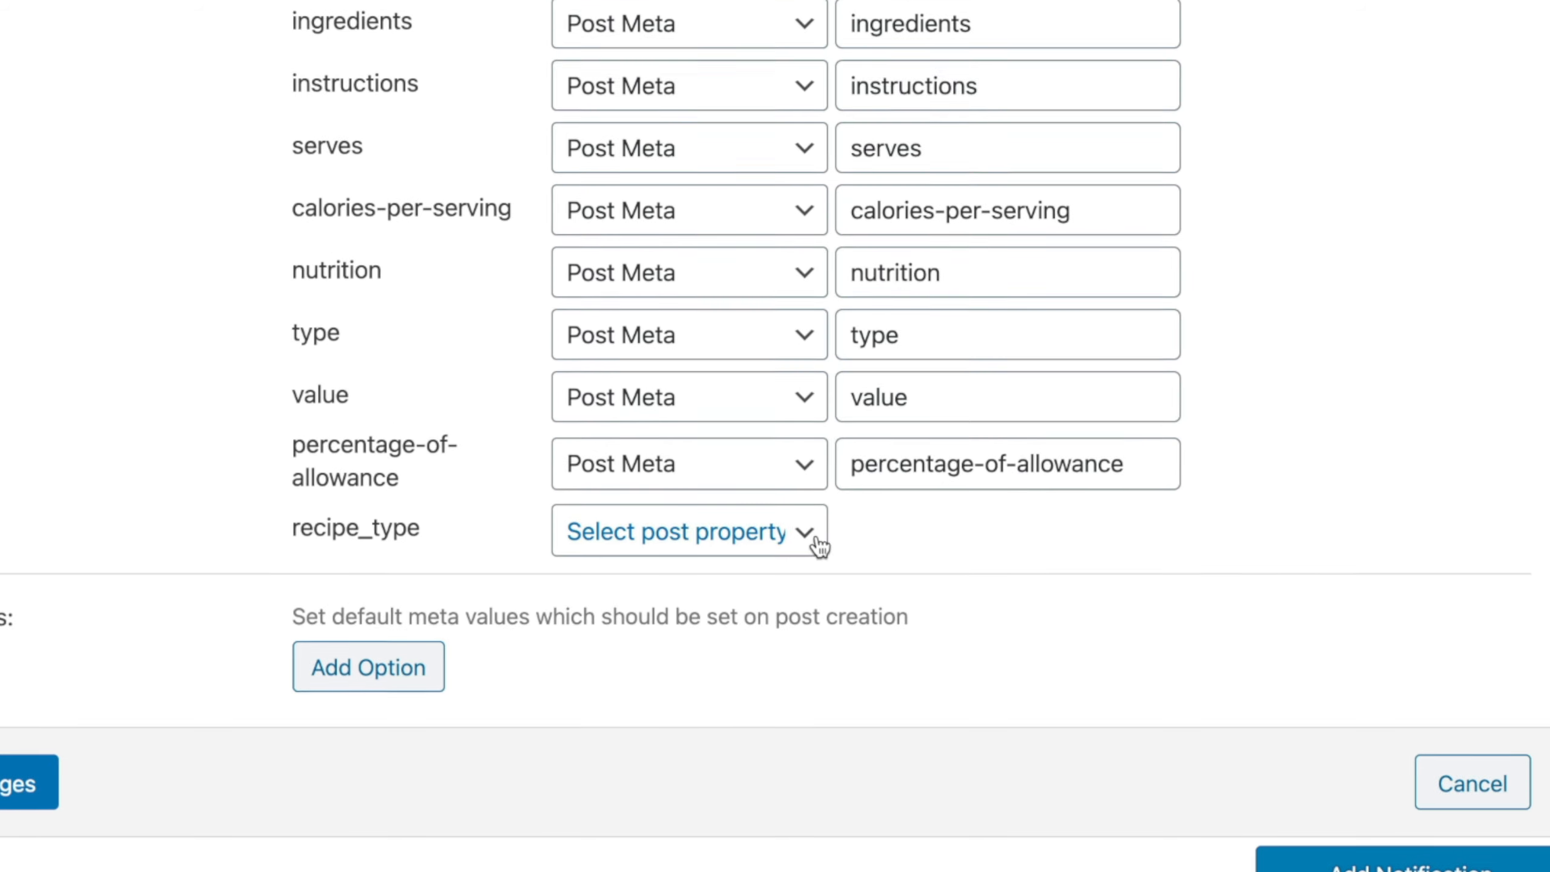
click(777, 670)
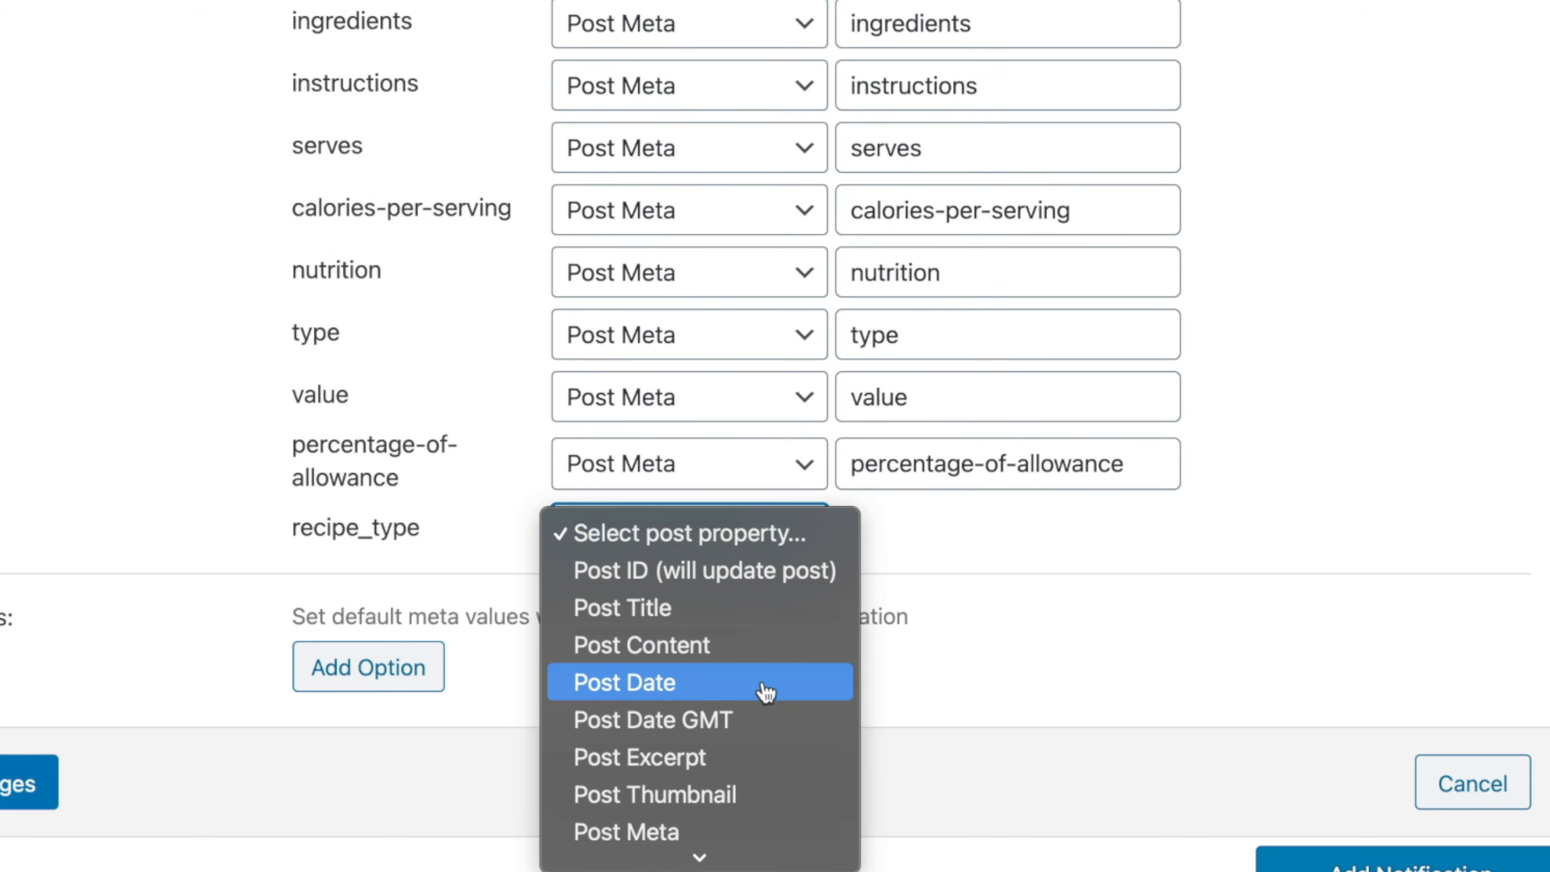
scroll(741, 756, down, 1)
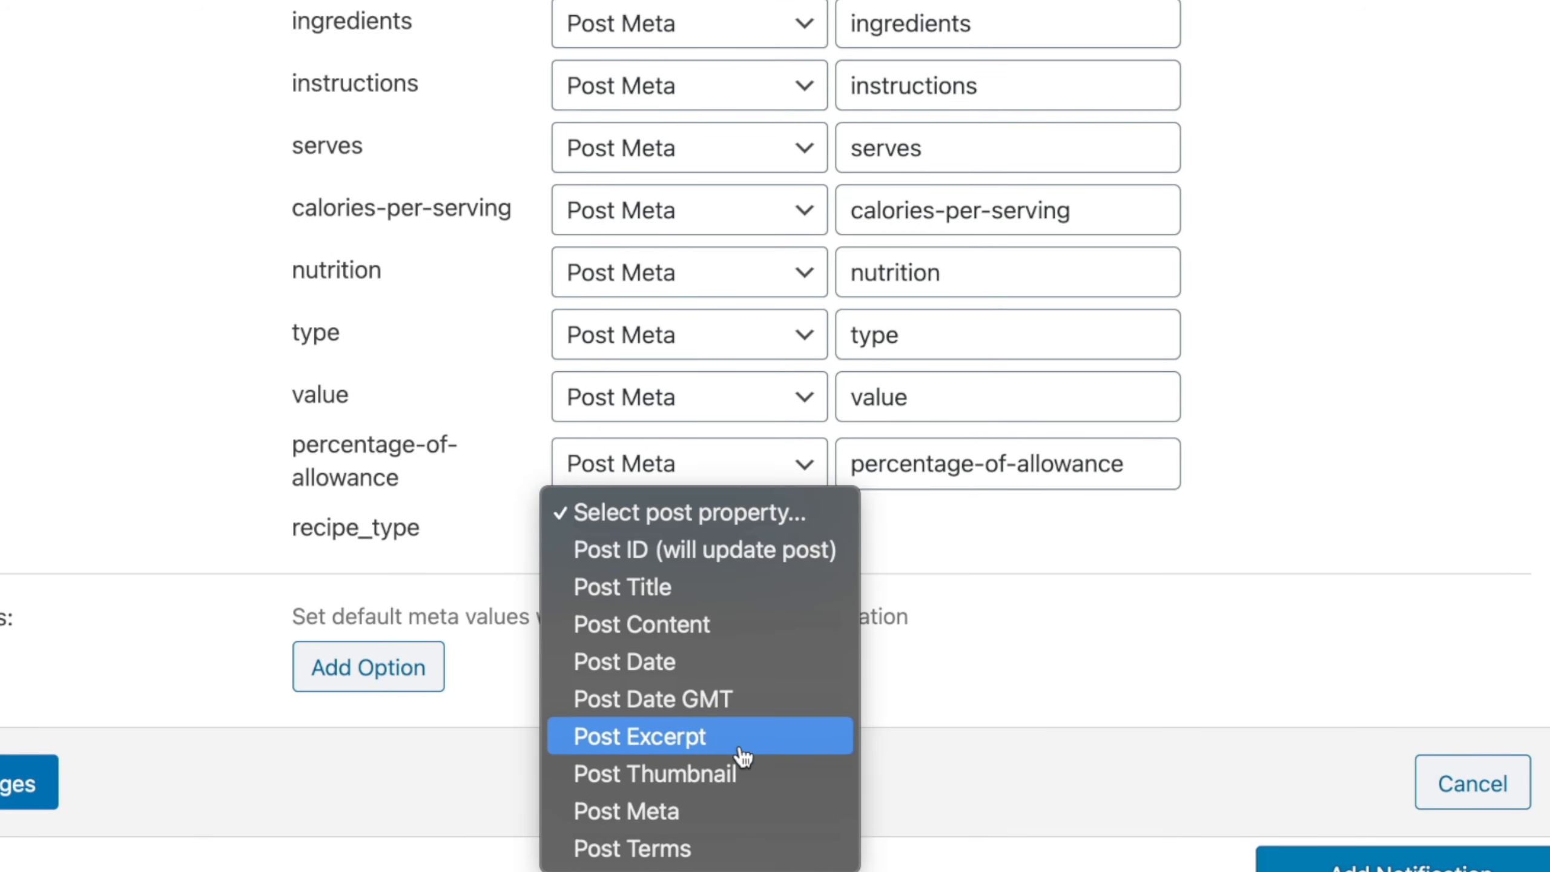
click(689, 848)
click(920, 555)
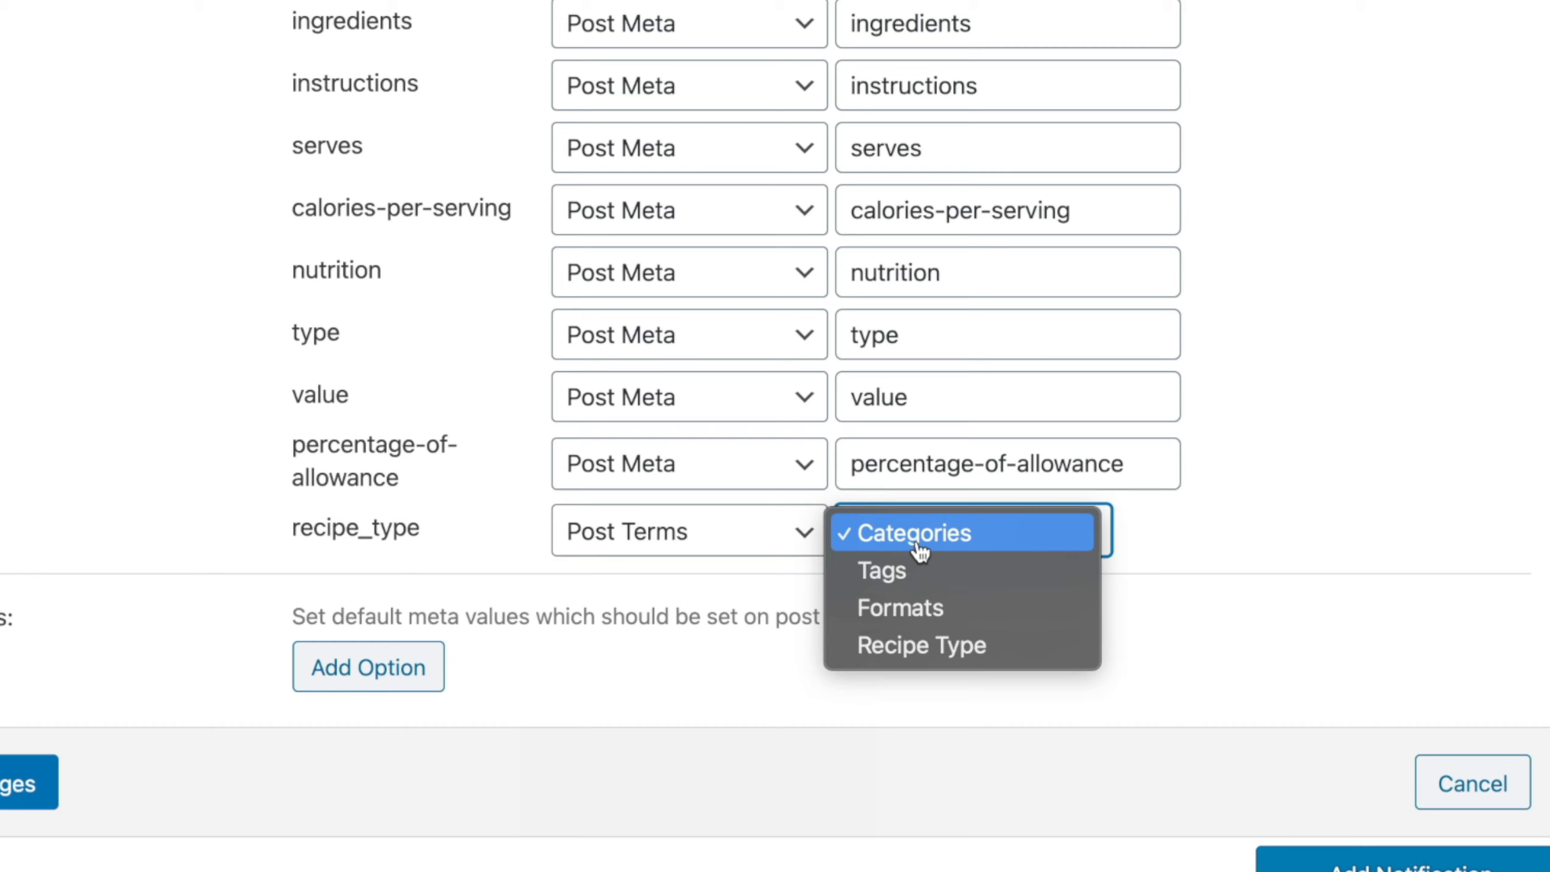
click(913, 647)
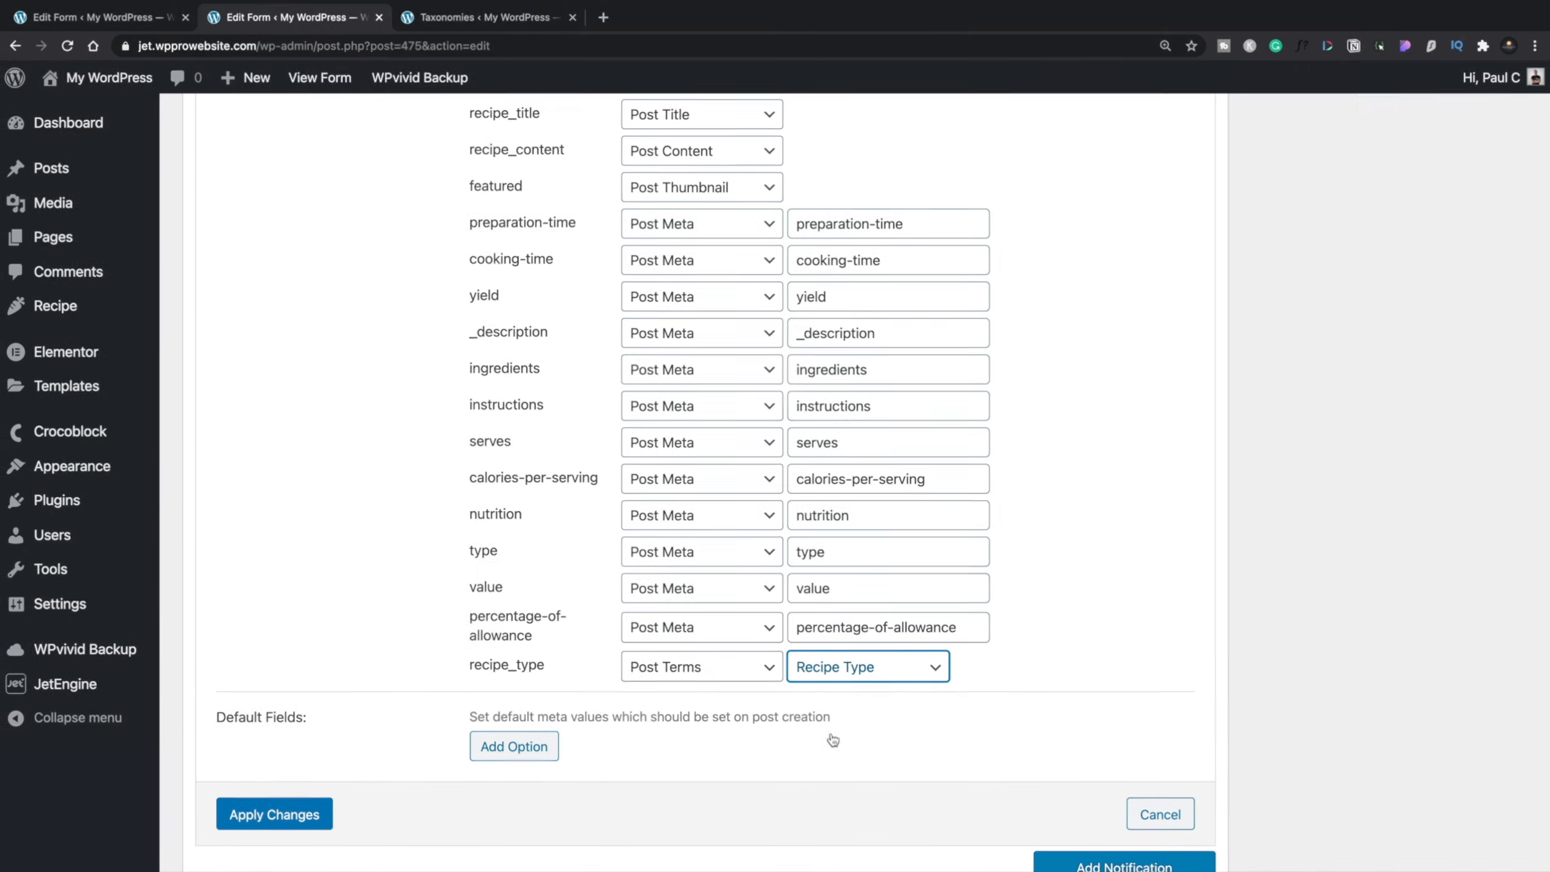
click(306, 814)
scroll(475, 579, up, 20)
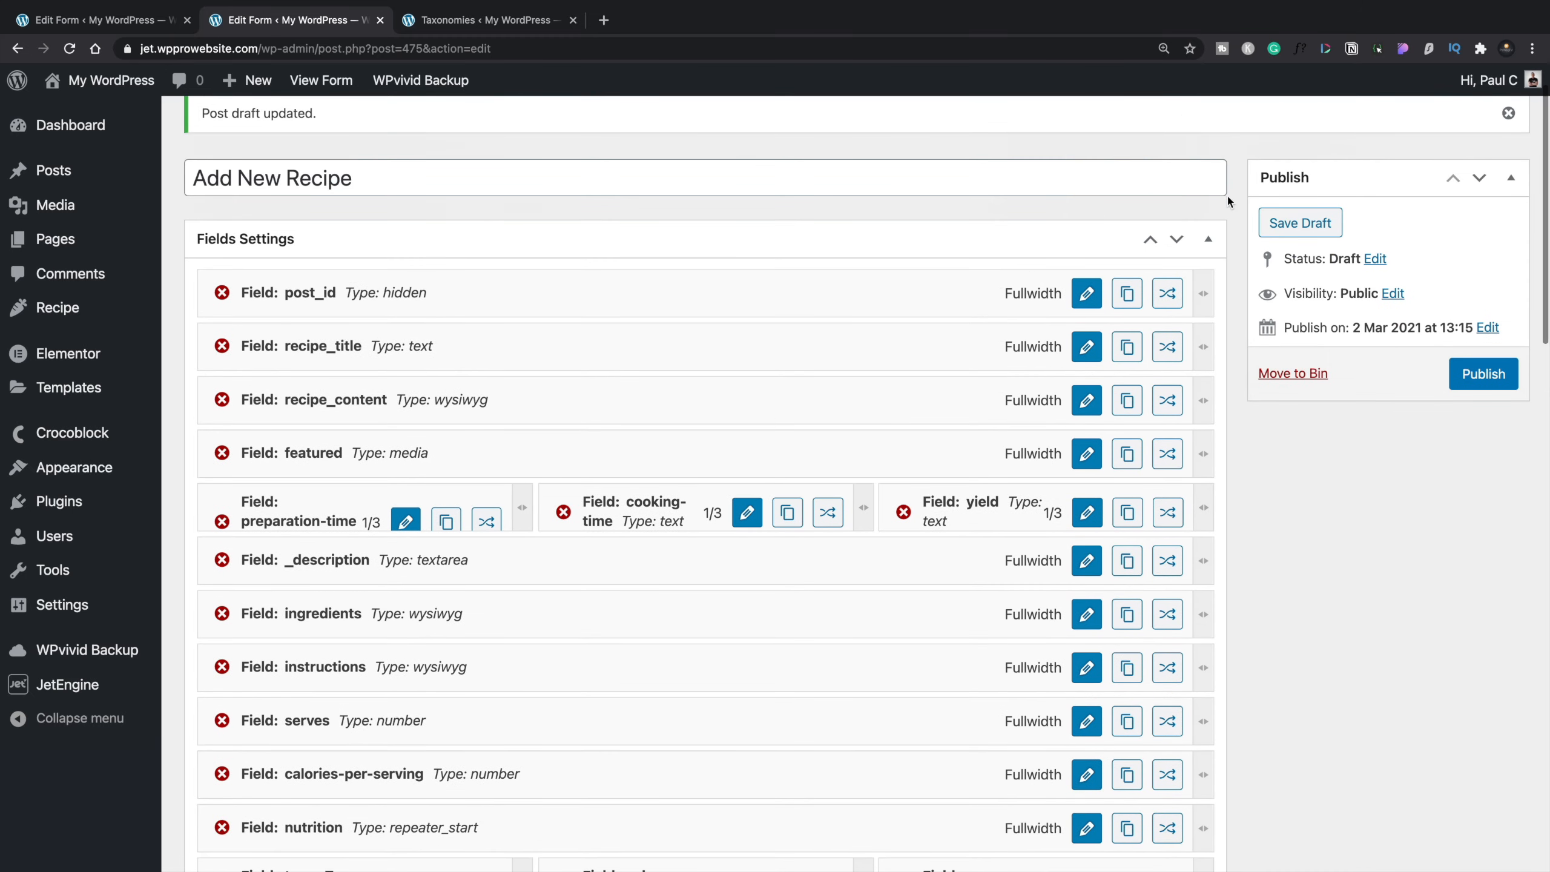
click(1288, 223)
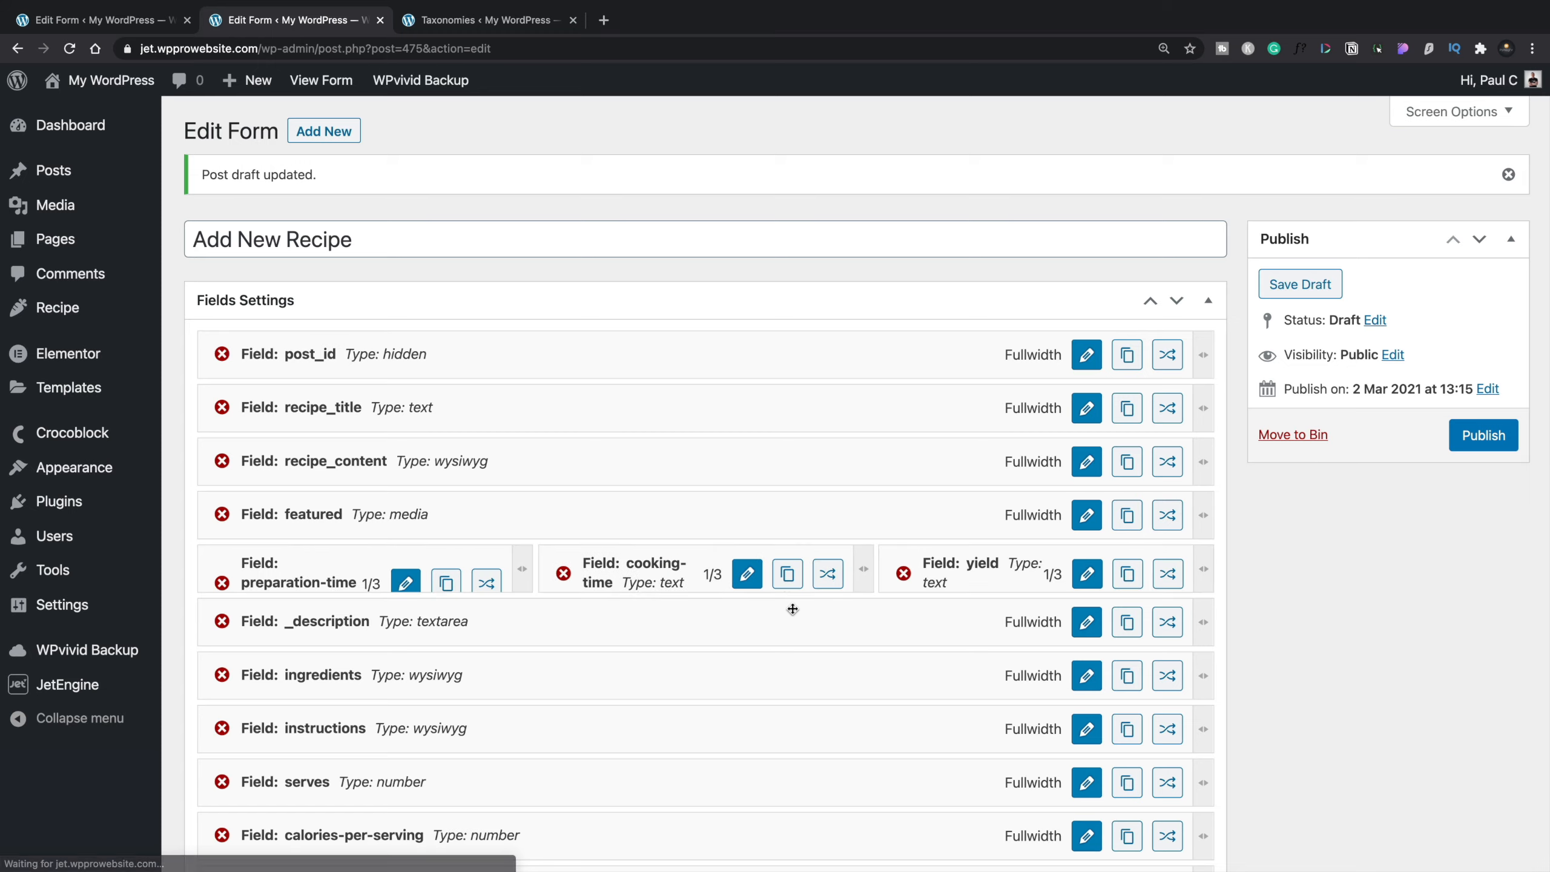
Step: Add a Send Email notification to the post-submit actions and open its settings
scroll(792, 609, down, 12)
scroll(792, 609, down, 2)
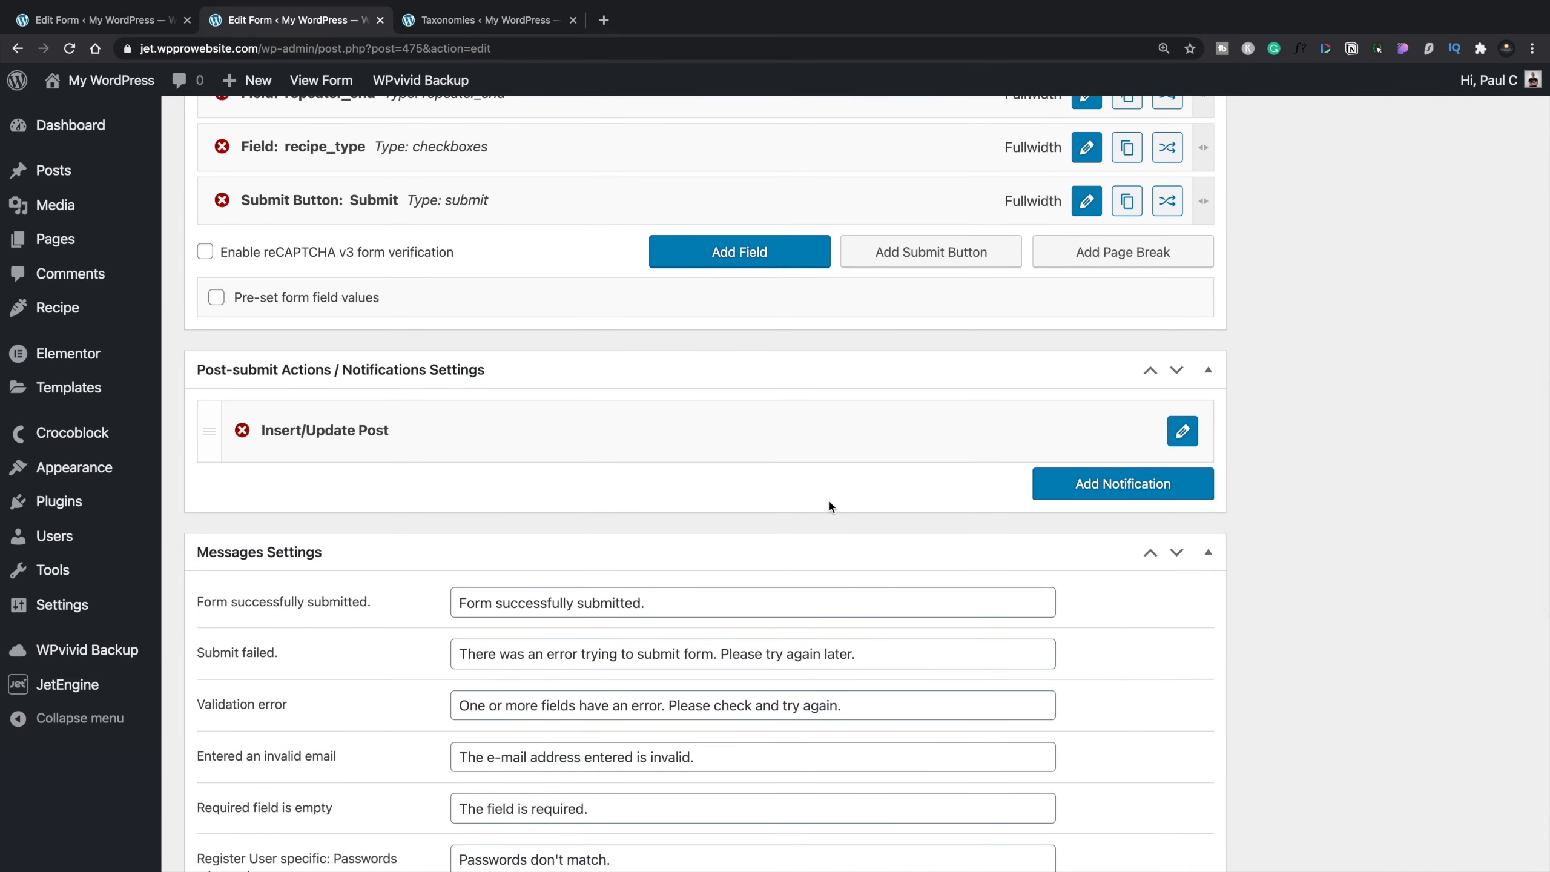
click(1097, 486)
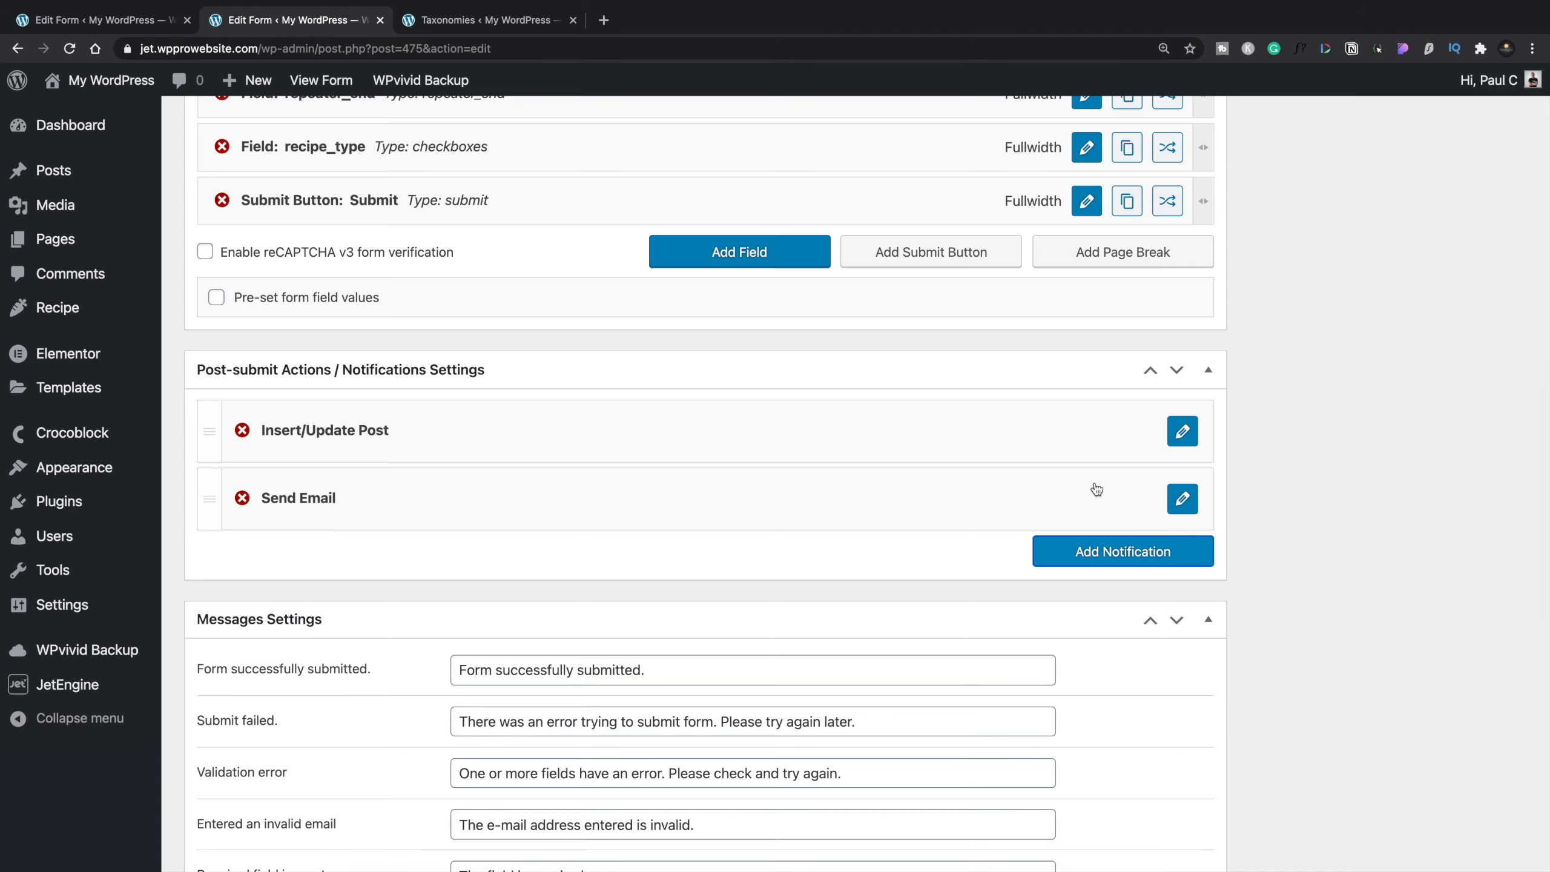
click(1183, 498)
scroll(1003, 592, down, 5)
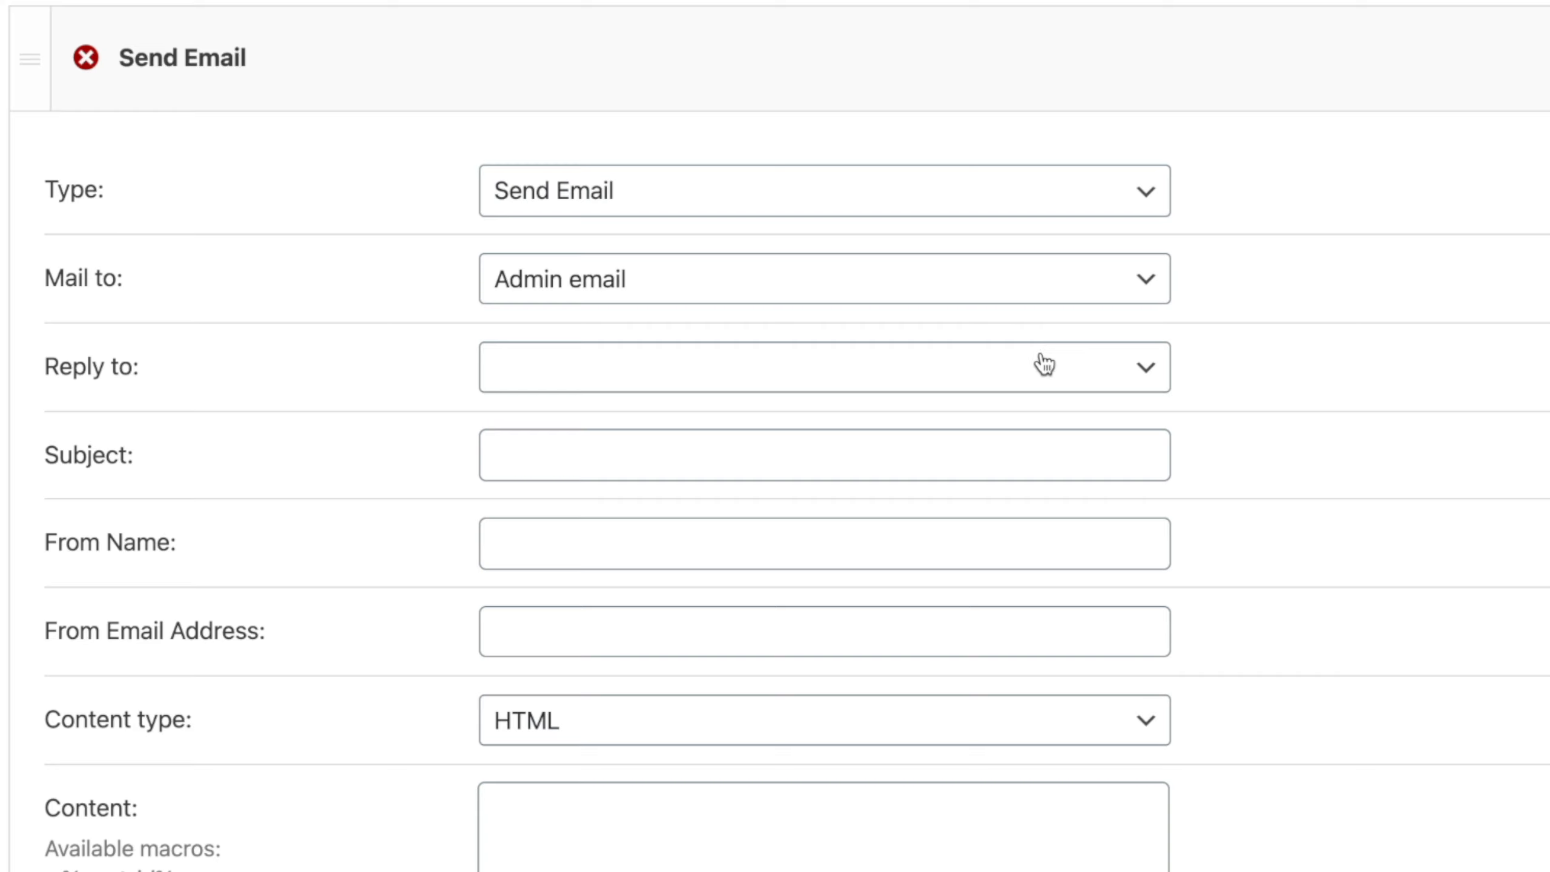
Step: Enter "New recipe submitted for approval" as the notification email's subject
click(949, 438)
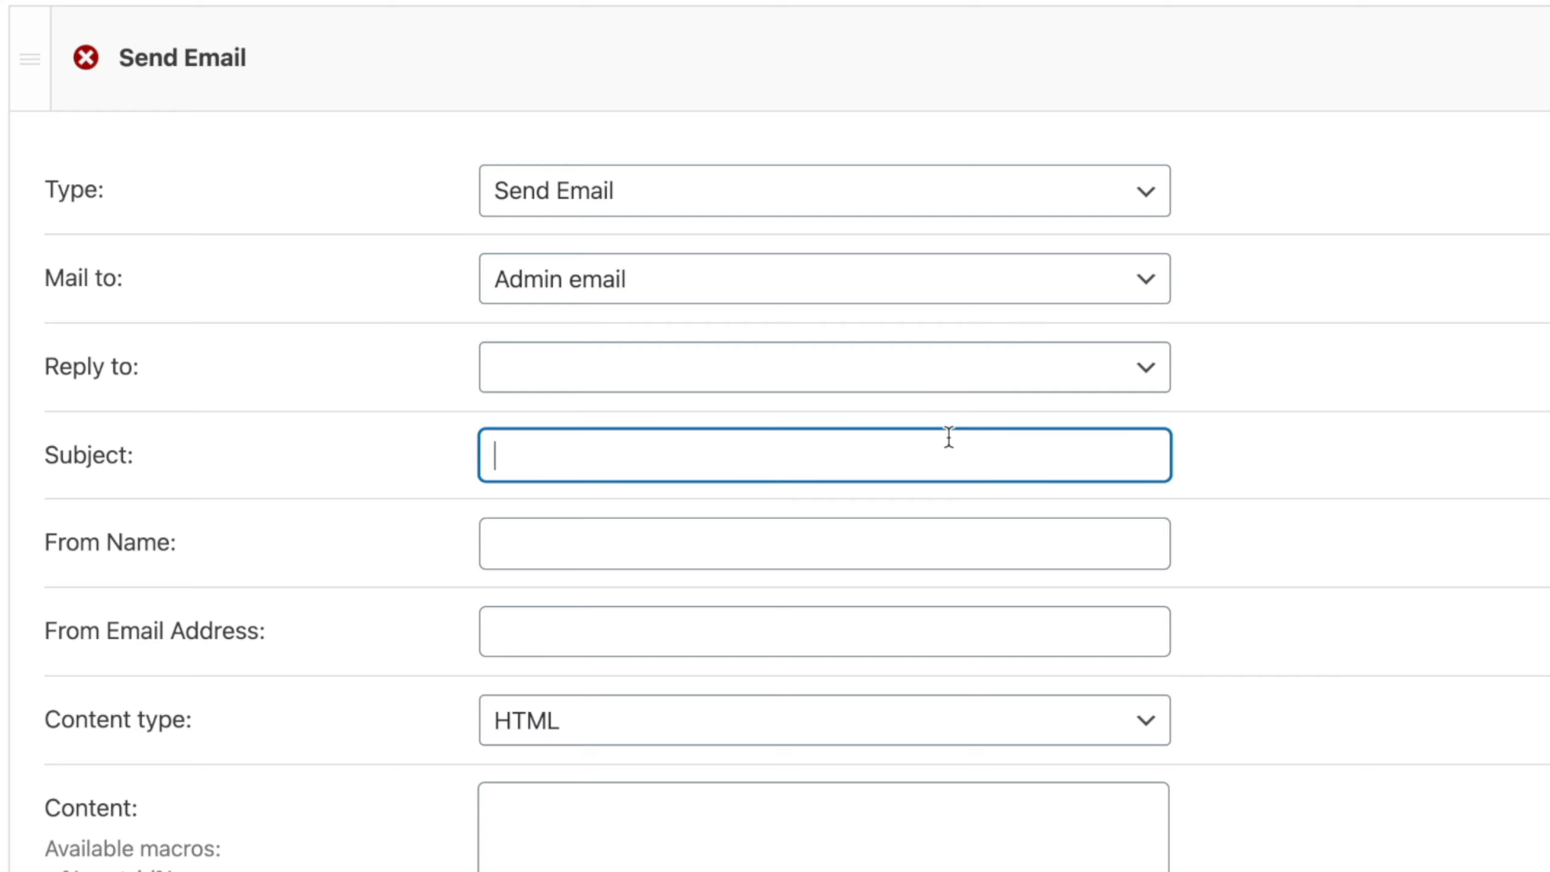
text(New recipe )
text(sin)
text(mitted for)
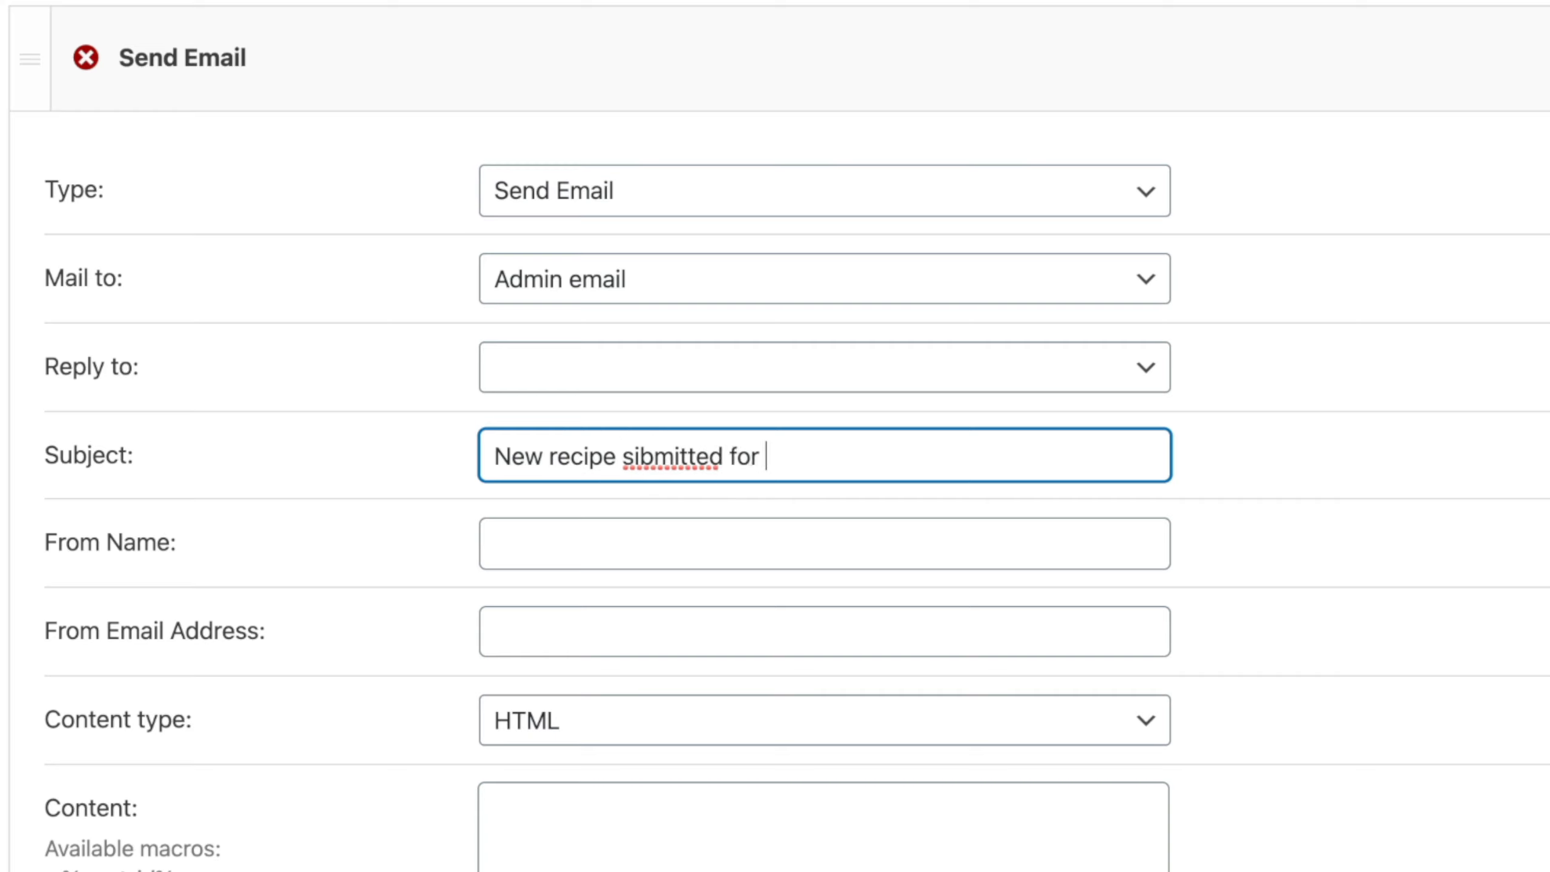
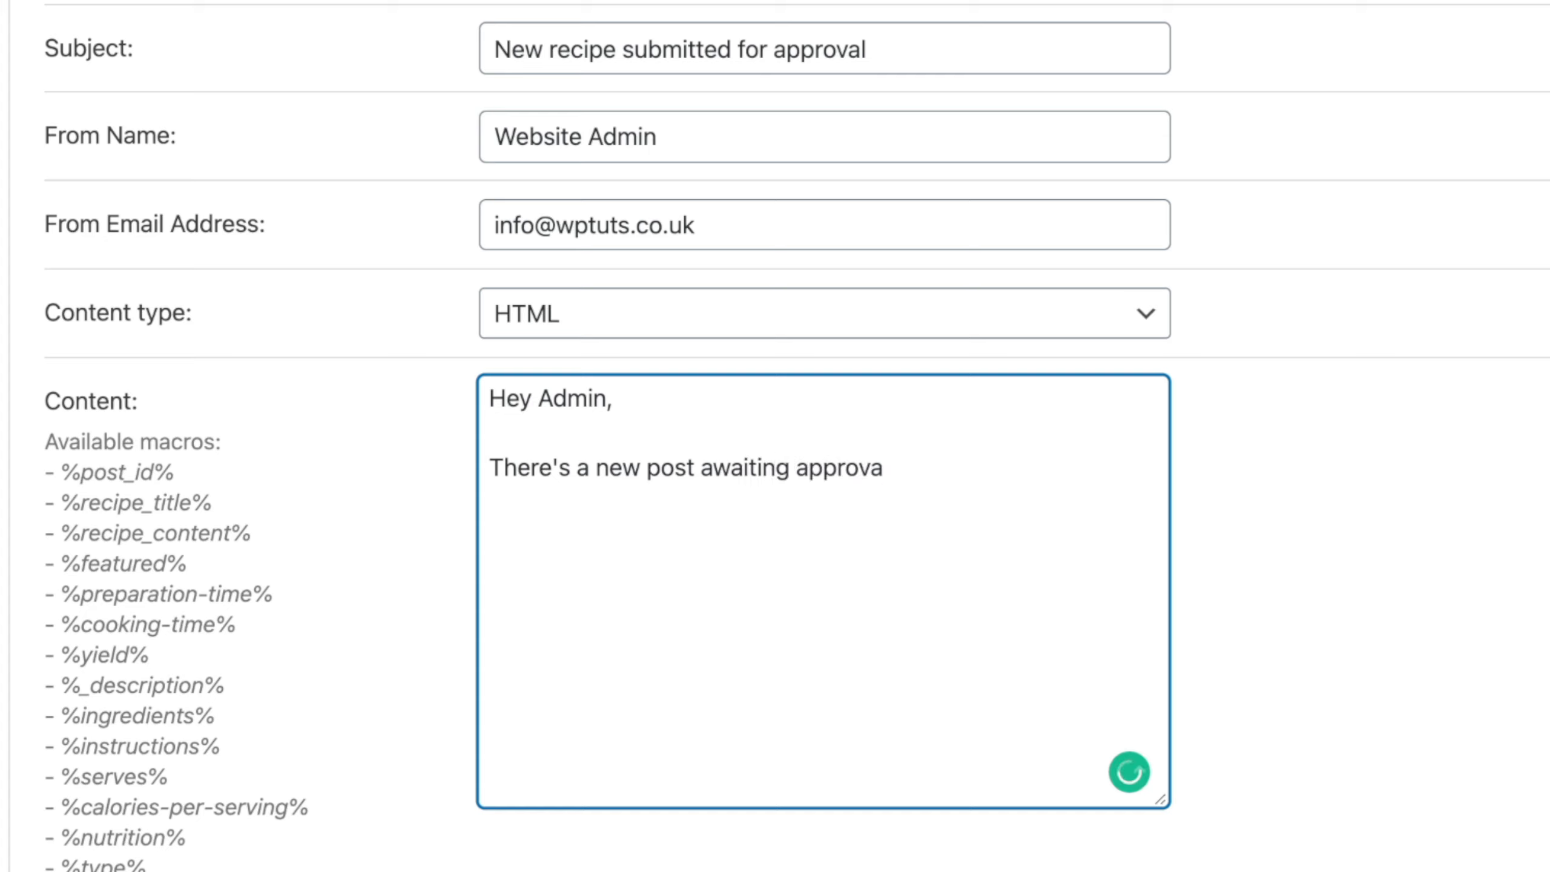
Step: Finish the email line "There's a new post awaiting approval." and copy the macros from %recipe_title% through %inserted_post_id% below it
text(l.)
key(Return)
key(Return)
drag(147, 867, 46, 486)
key(ctrl+c)
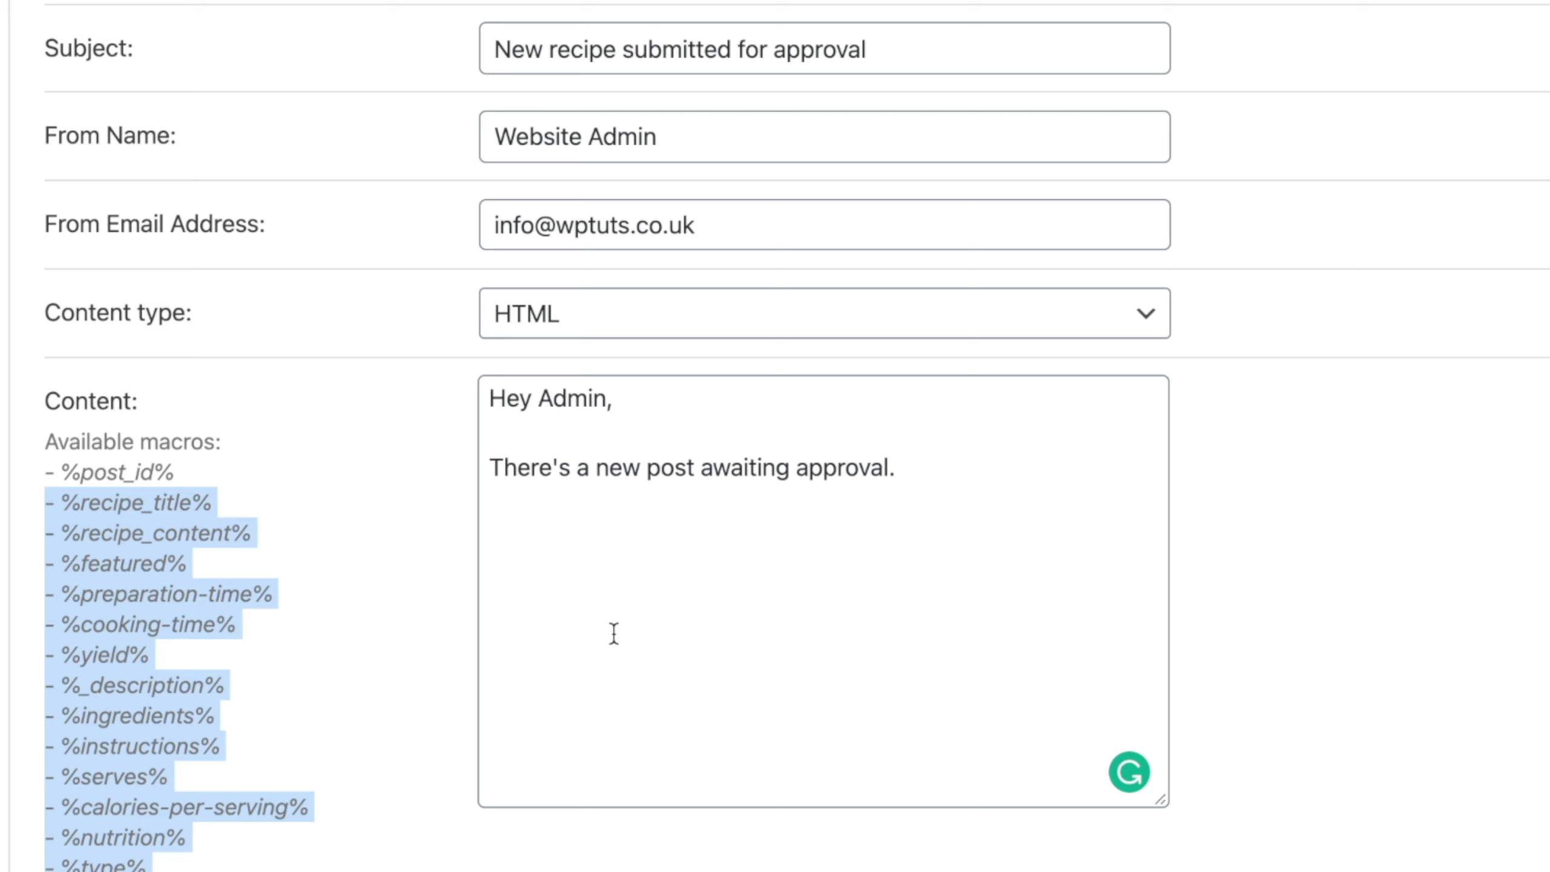
click(597, 554)
key(ctrl+v)
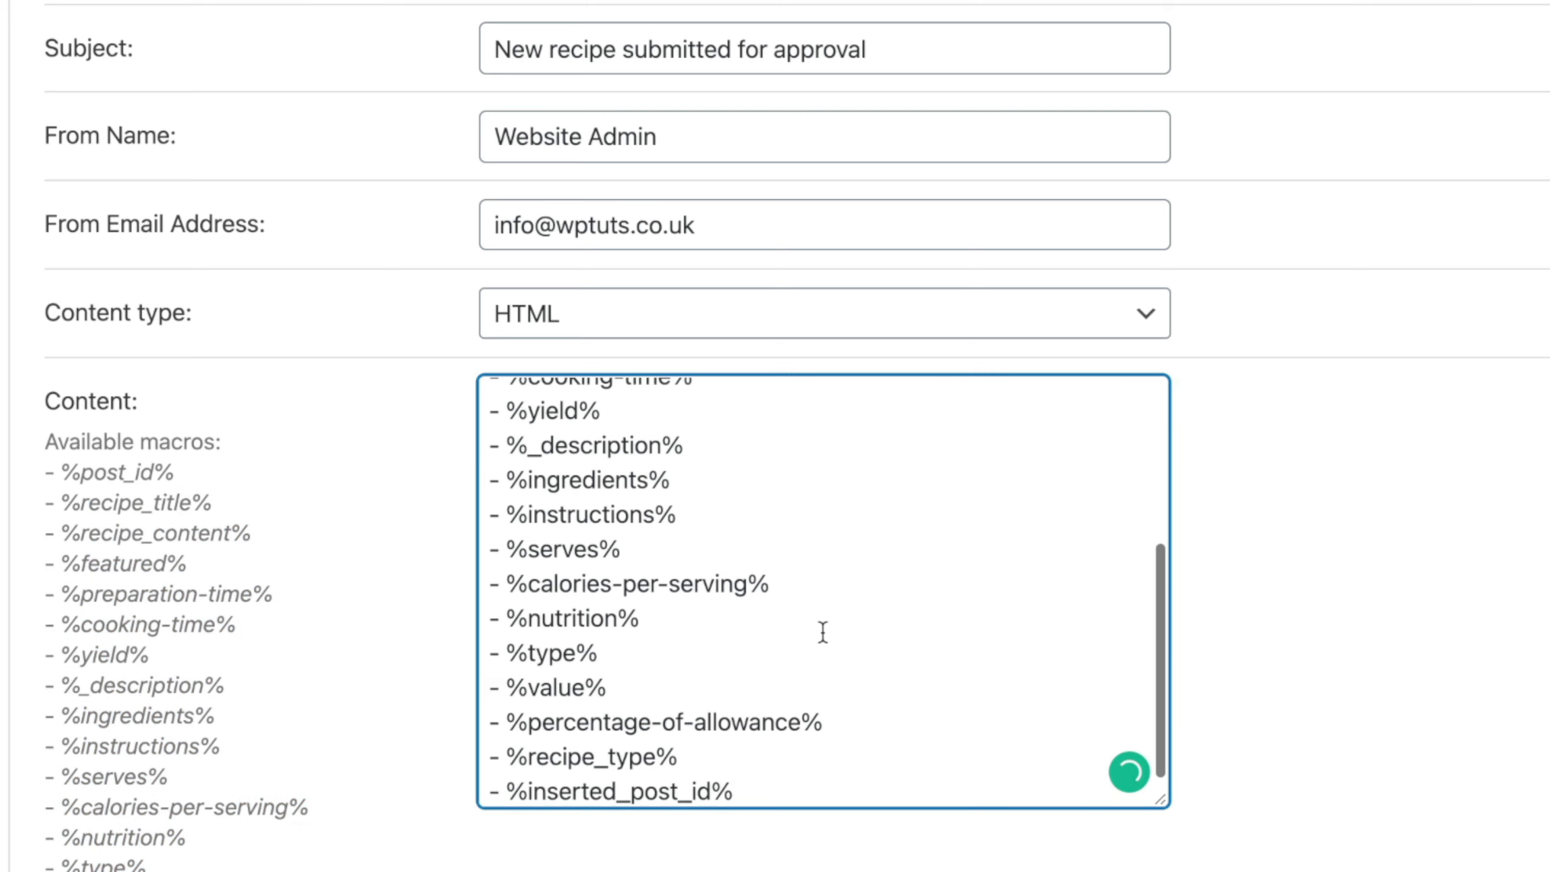
Step: Apply the changes to the Send Email notification
scroll(824, 632, up, 3)
scroll(824, 632, up, 1)
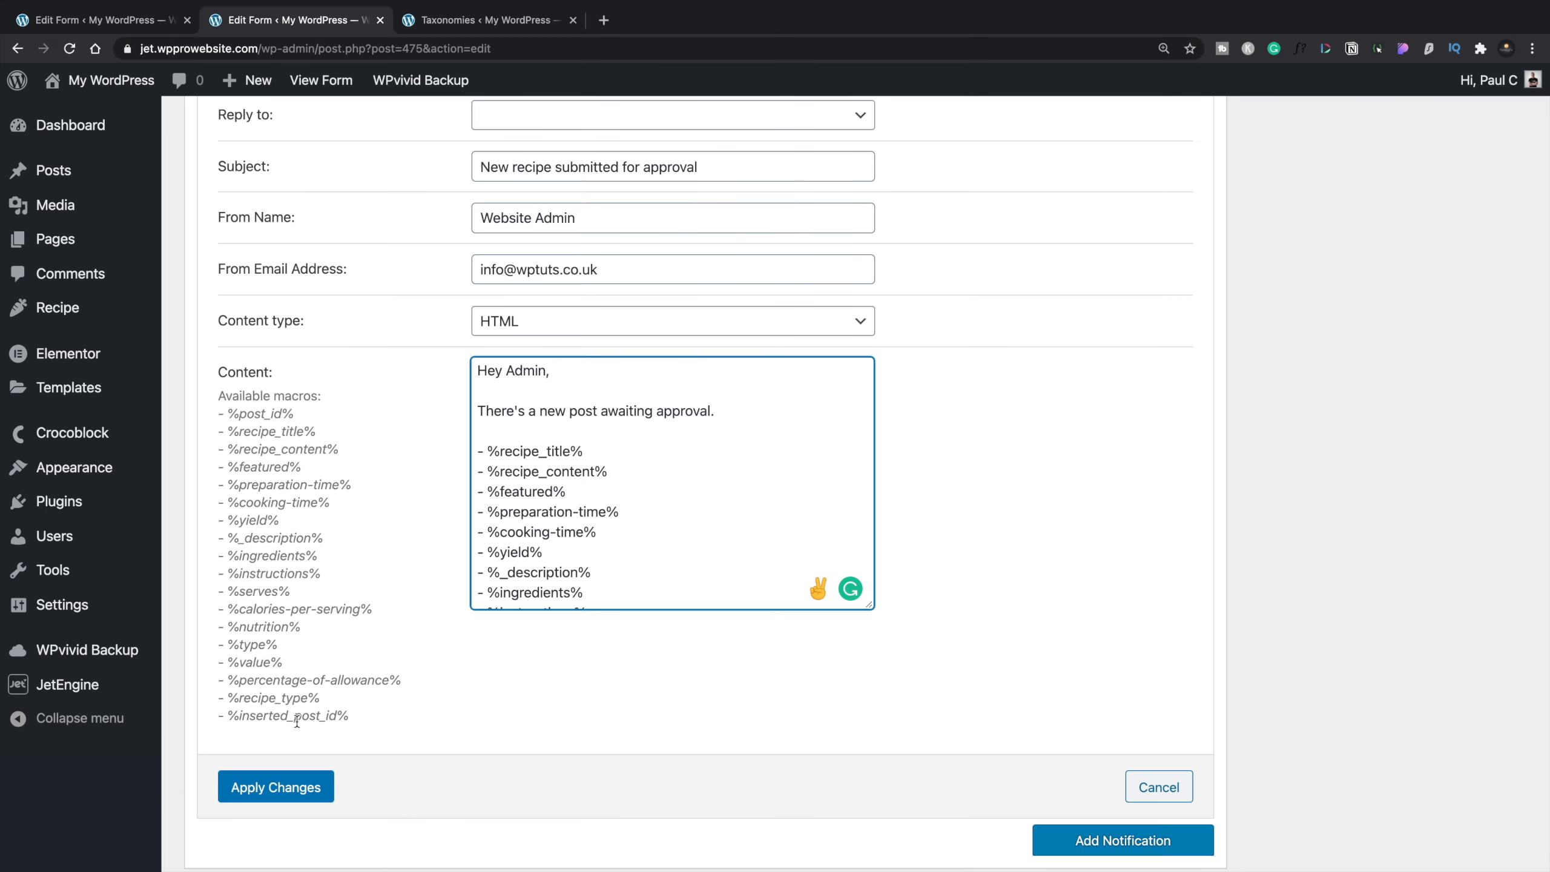
click(278, 787)
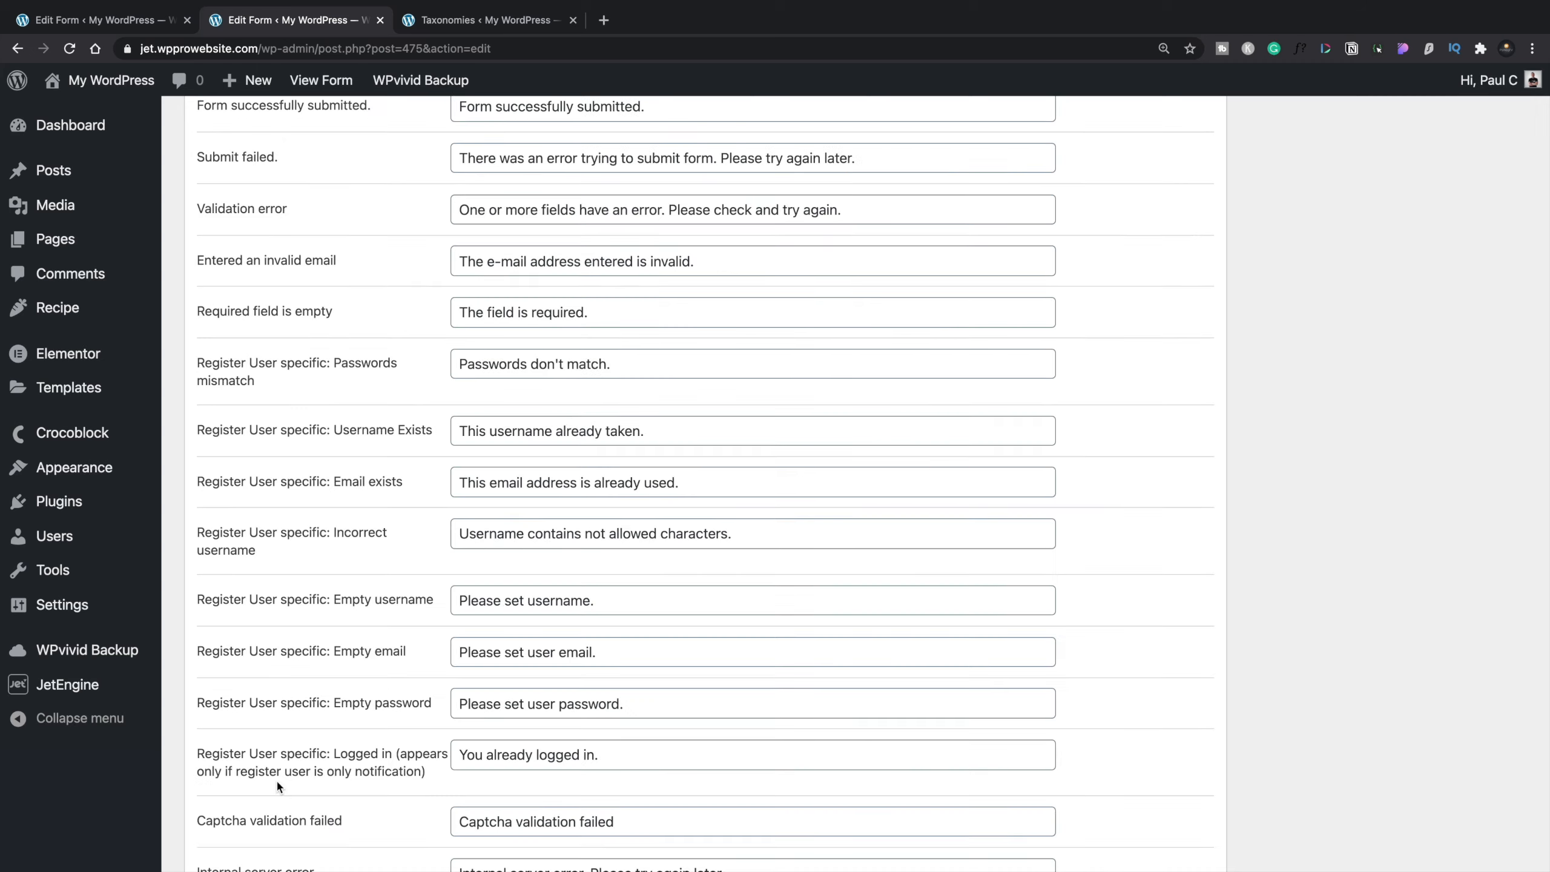
Step: Add a third notification to the post-submit actions and set its type to Redirect to Page
scroll(278, 785, up, 8)
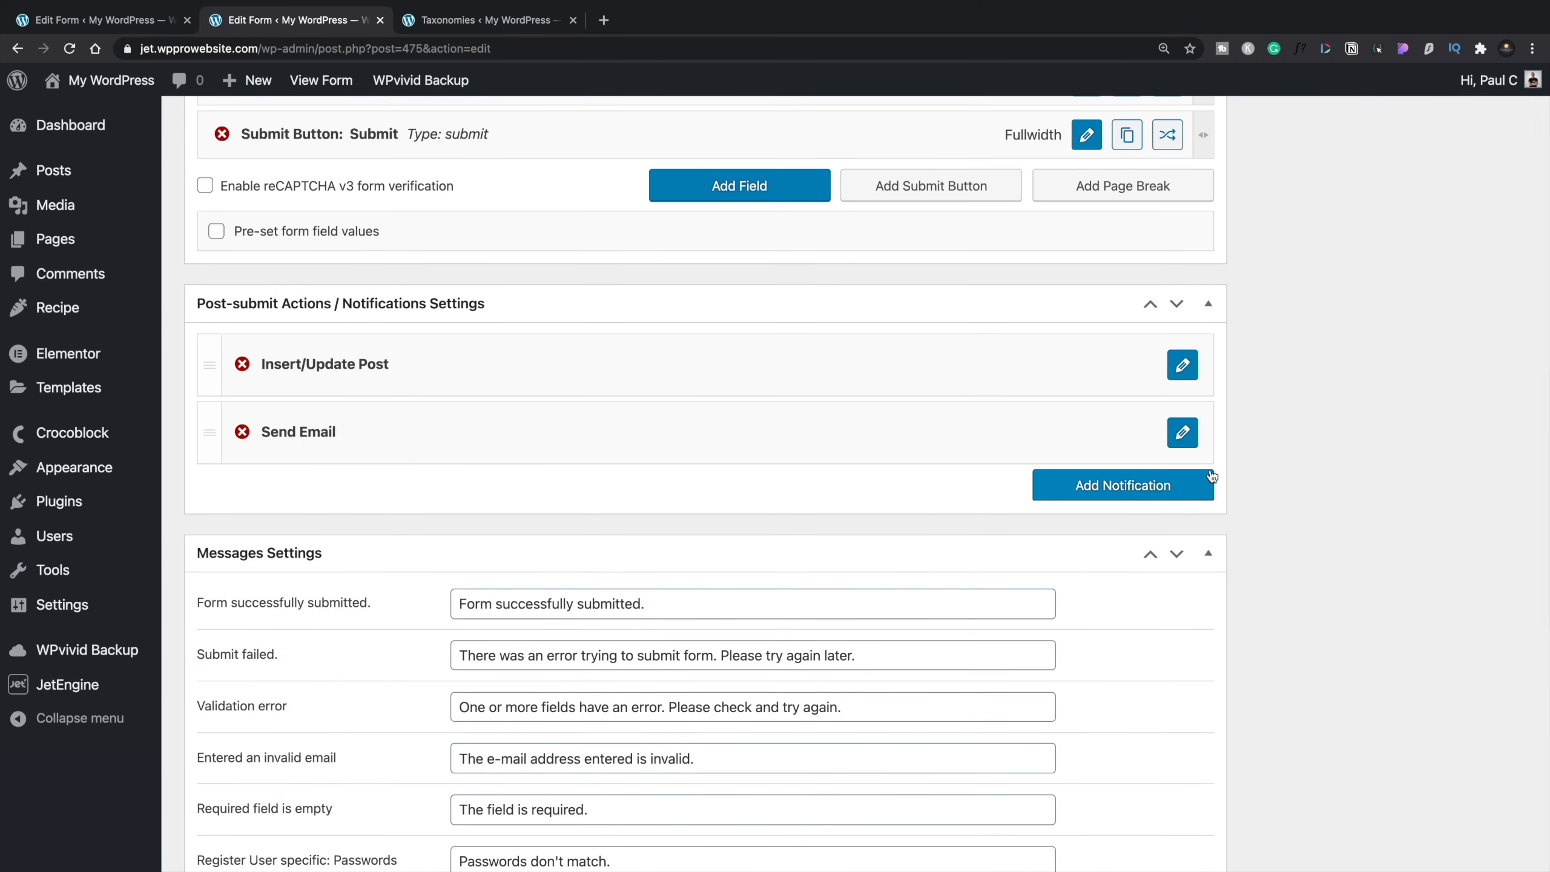
click(1131, 492)
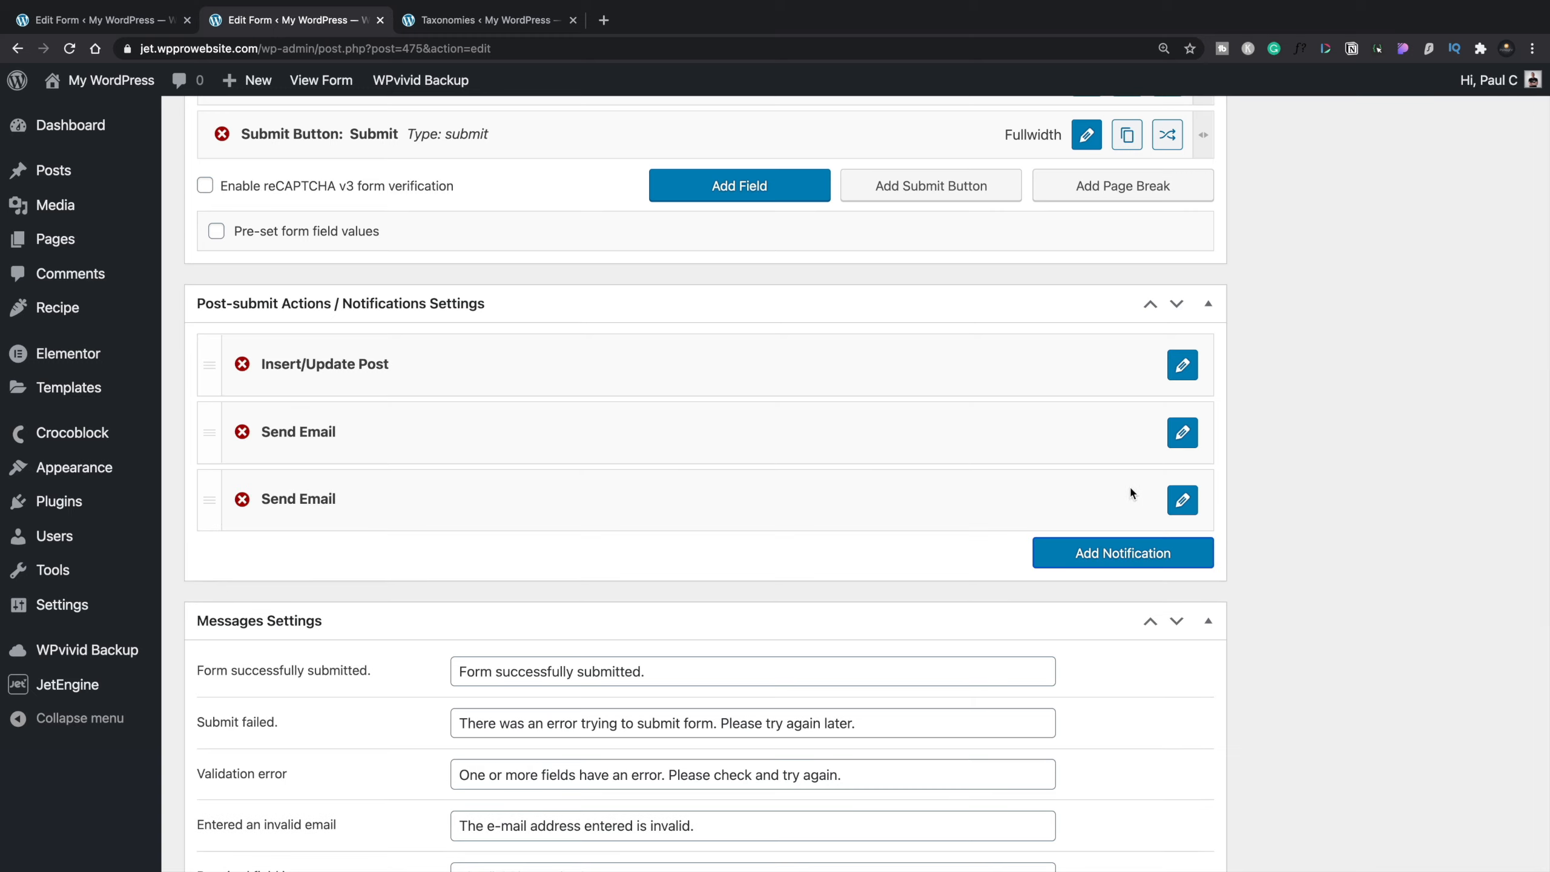
click(1181, 501)
click(823, 577)
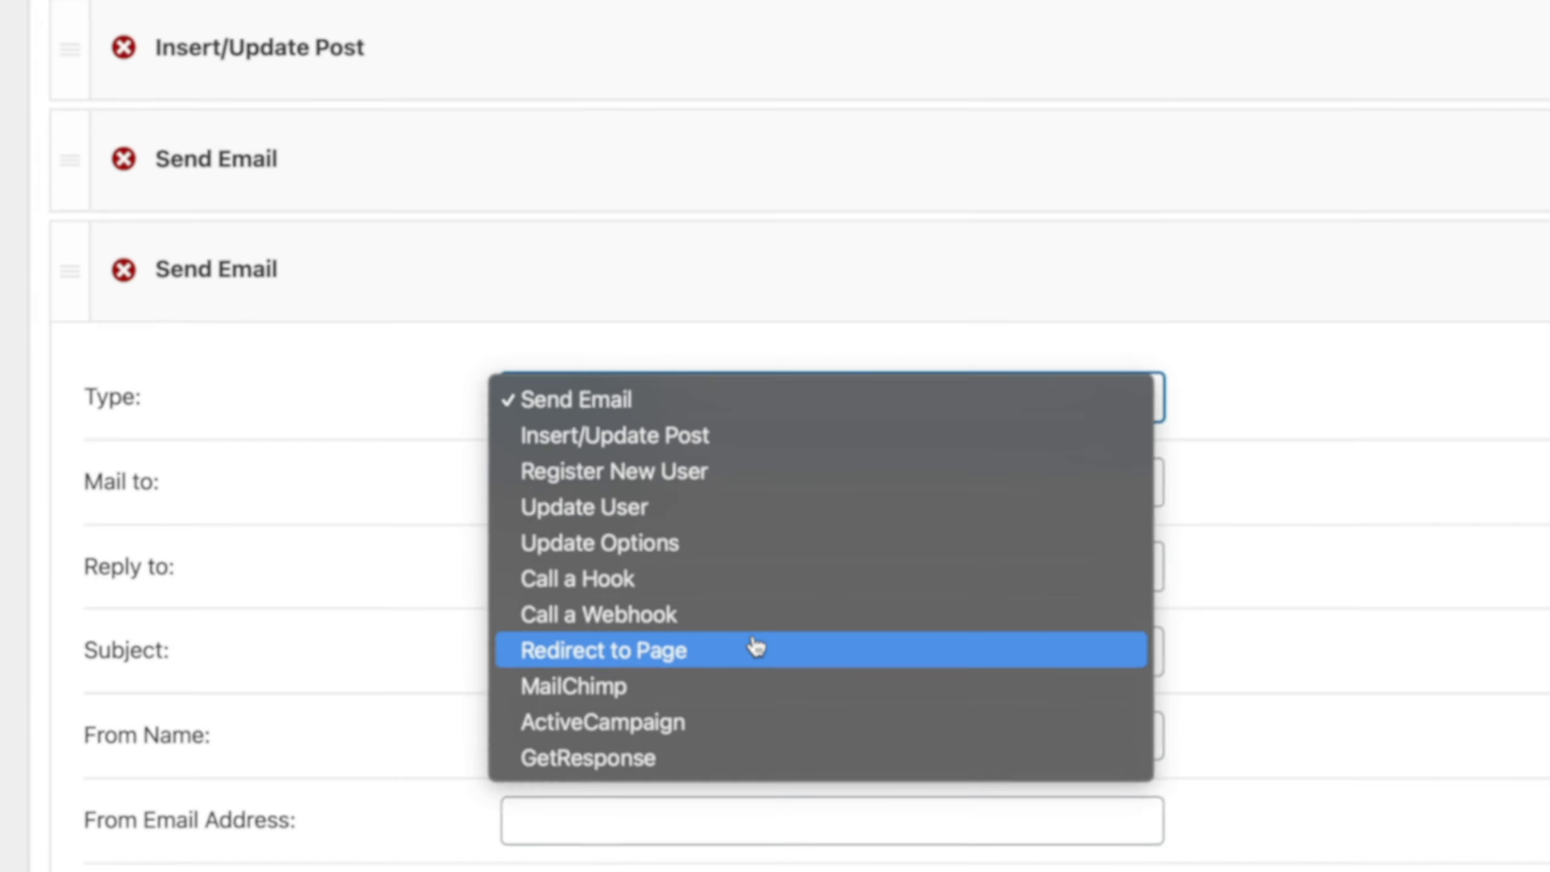
click(631, 730)
scroll(1352, 536, down, 5)
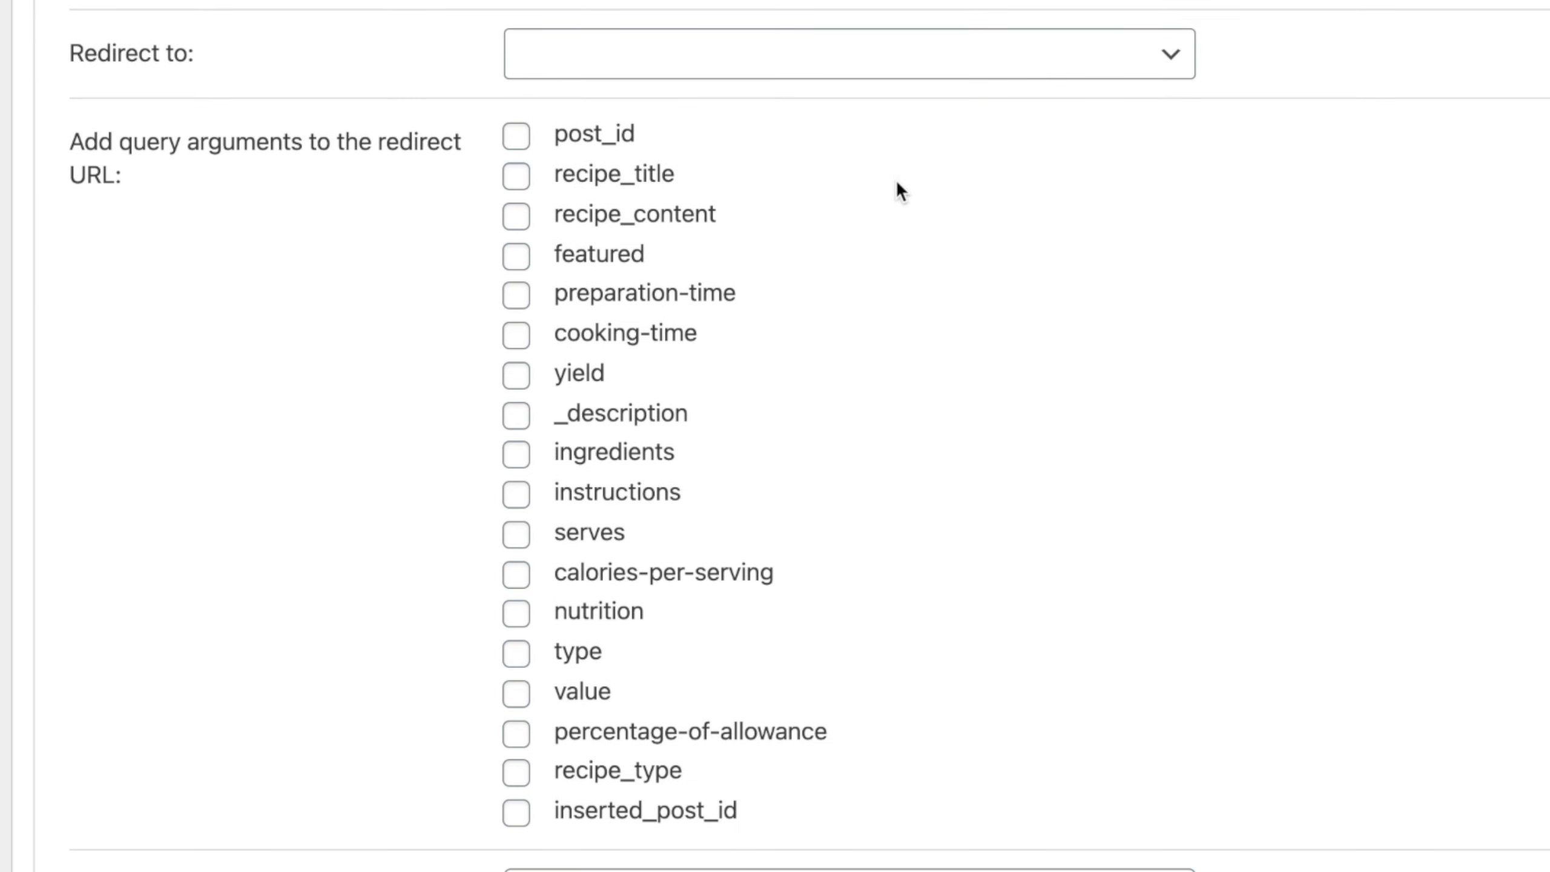
Step: Set the redirect to the custom URL /thank-you/ and apply the changes
click(882, 61)
click(786, 109)
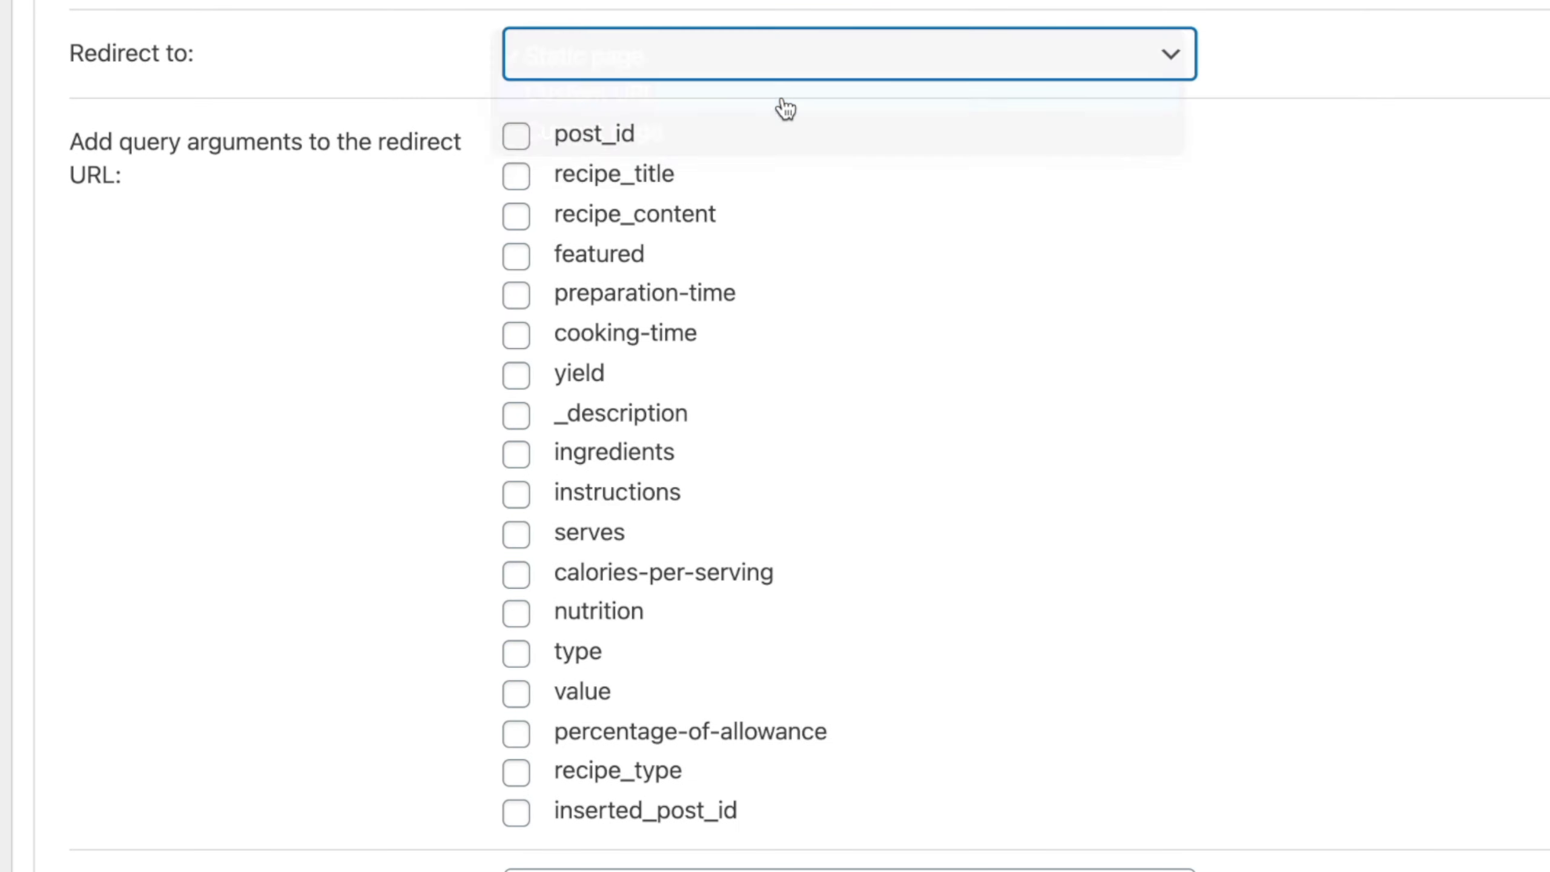
click(720, 146)
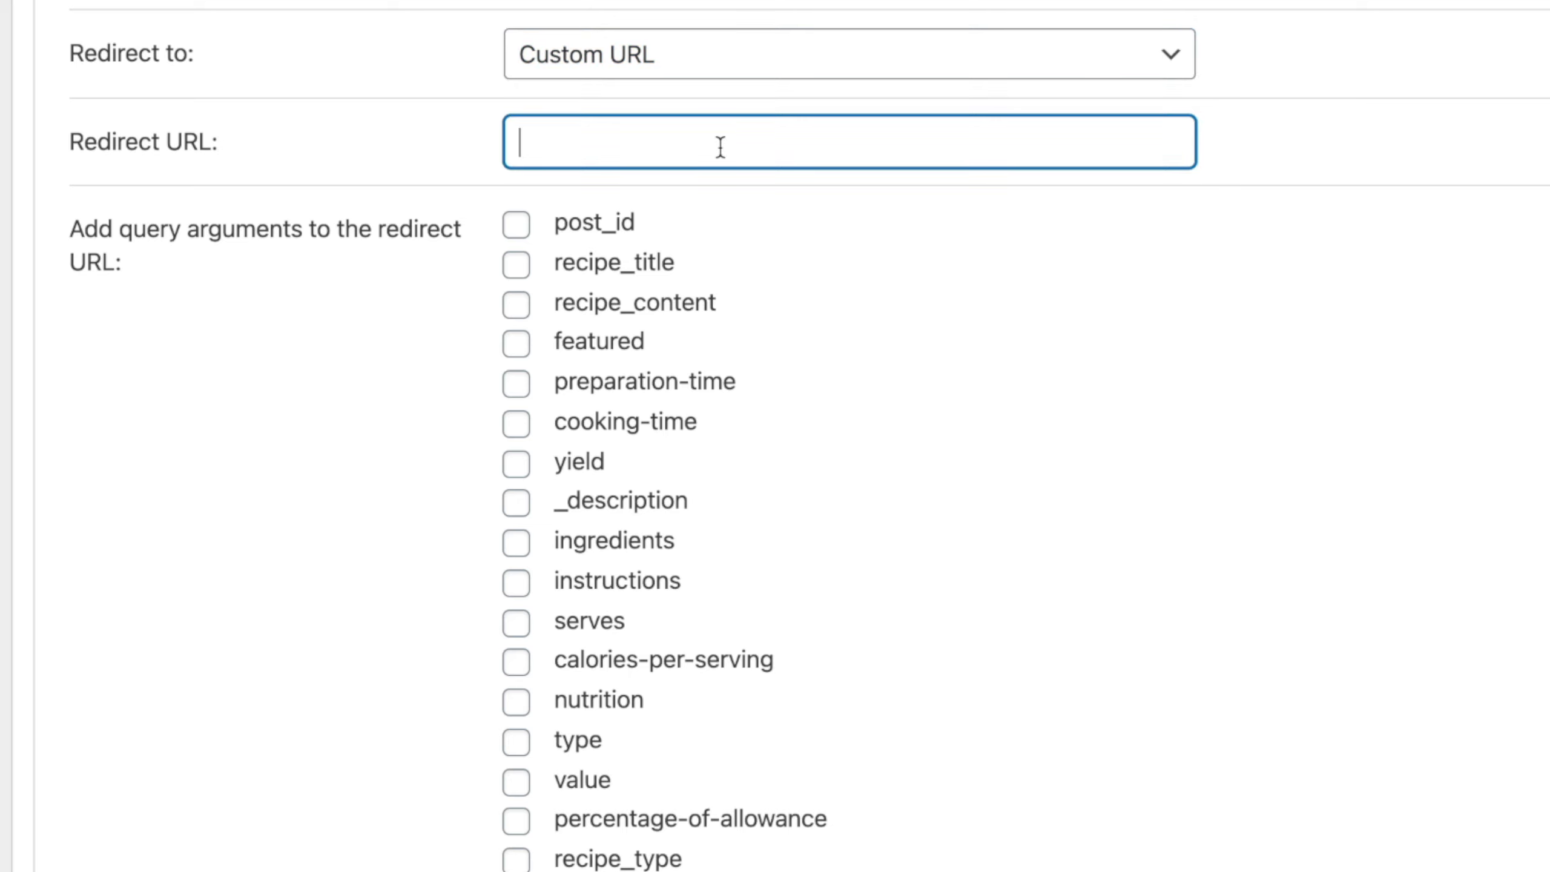
text(/thank-you/)
scroll(1218, 525, down, 3)
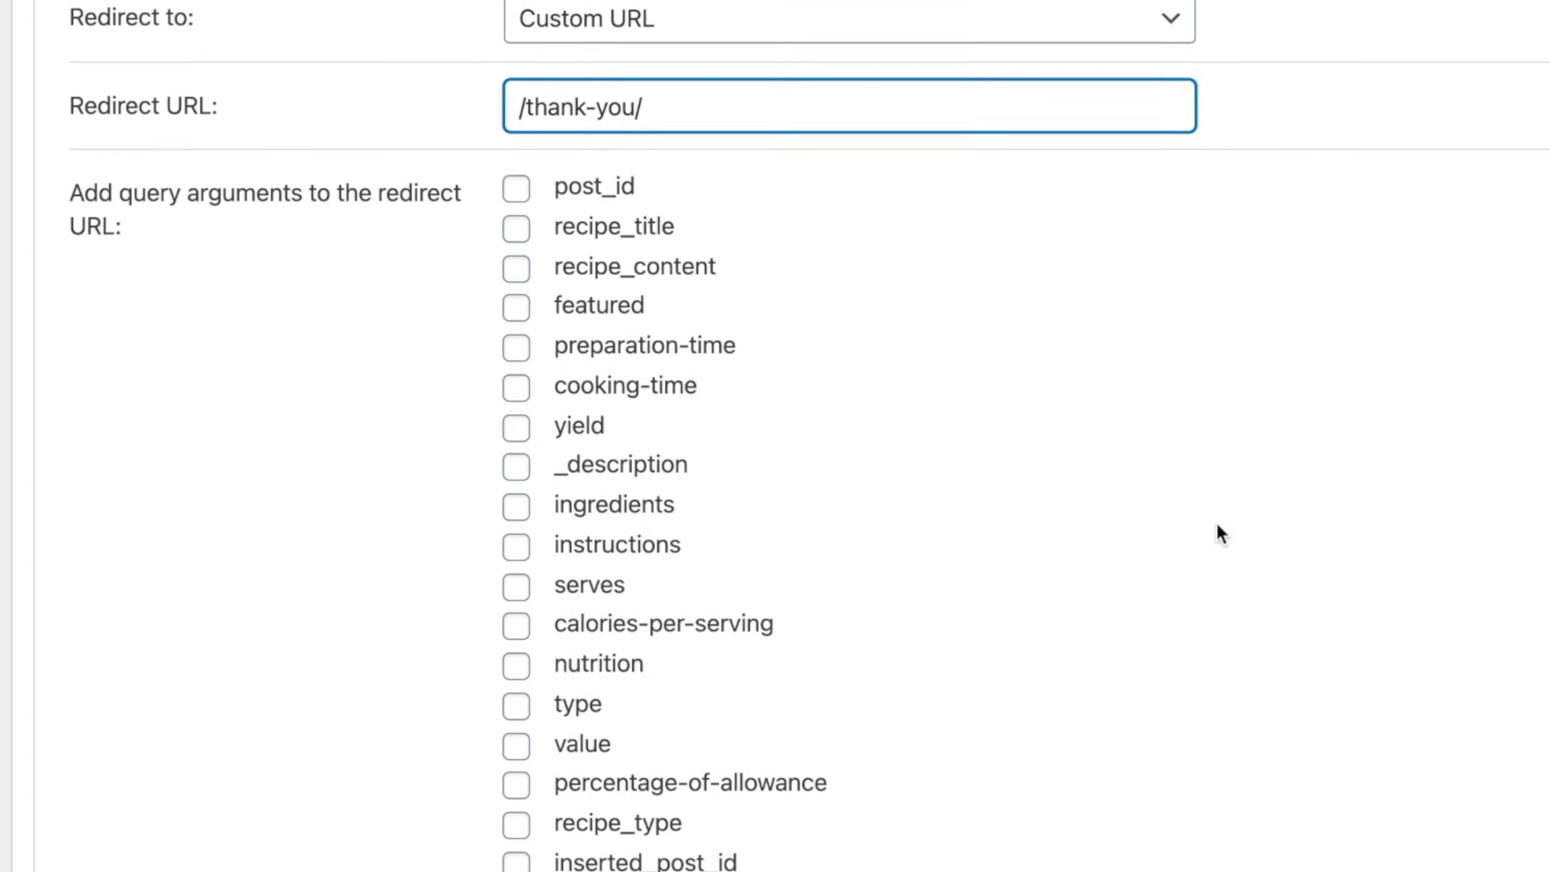
scroll(1219, 527, down, 4)
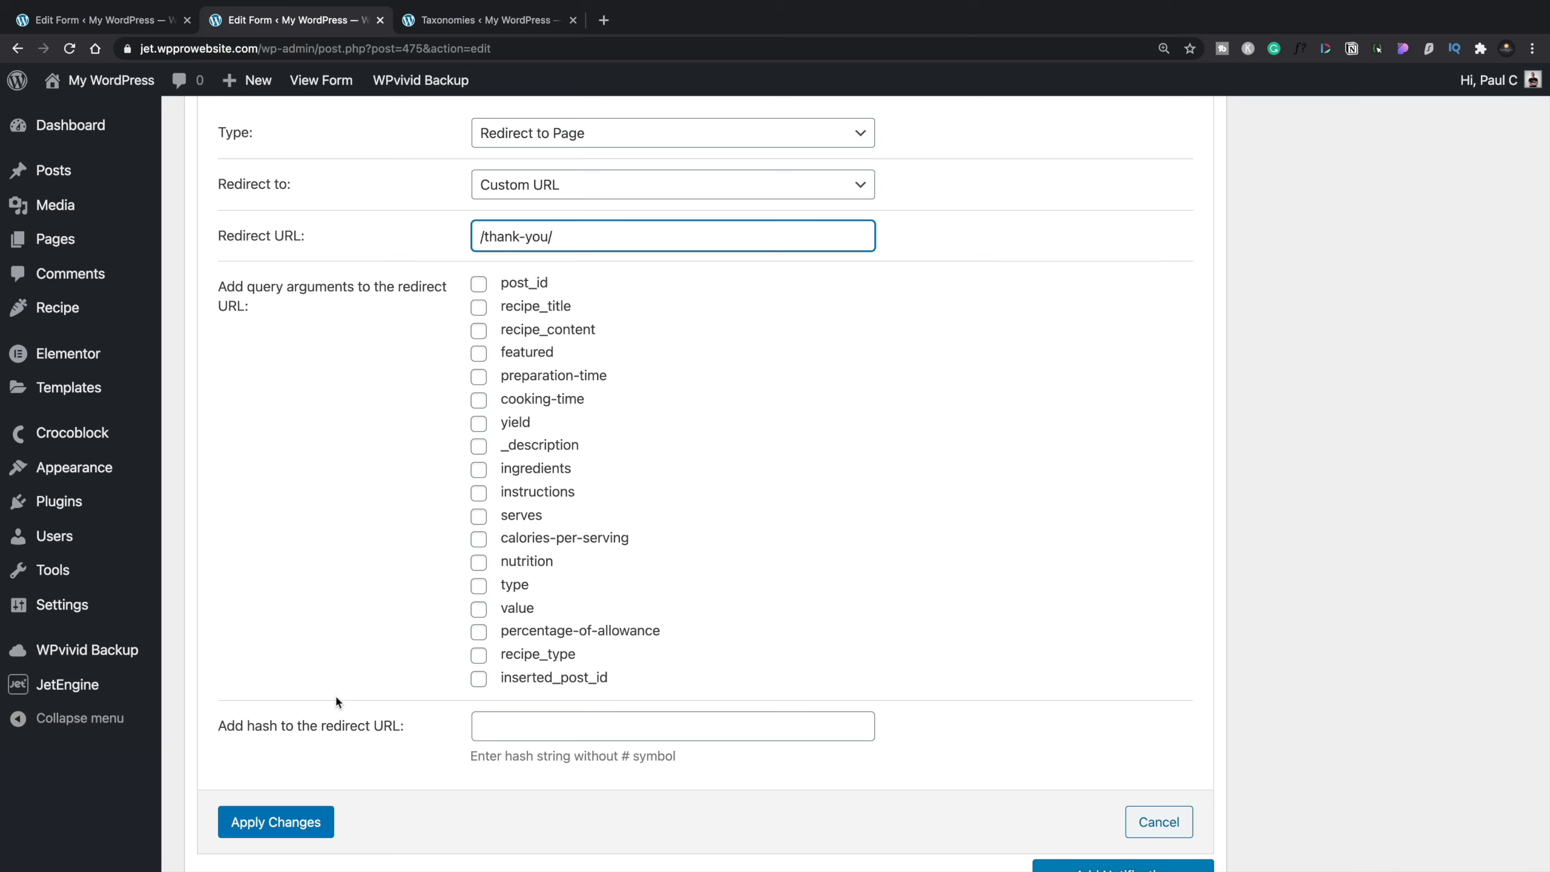
click(281, 823)
Step: Save the Add New Recipe form draft and publish the form
scroll(379, 646, up, 8)
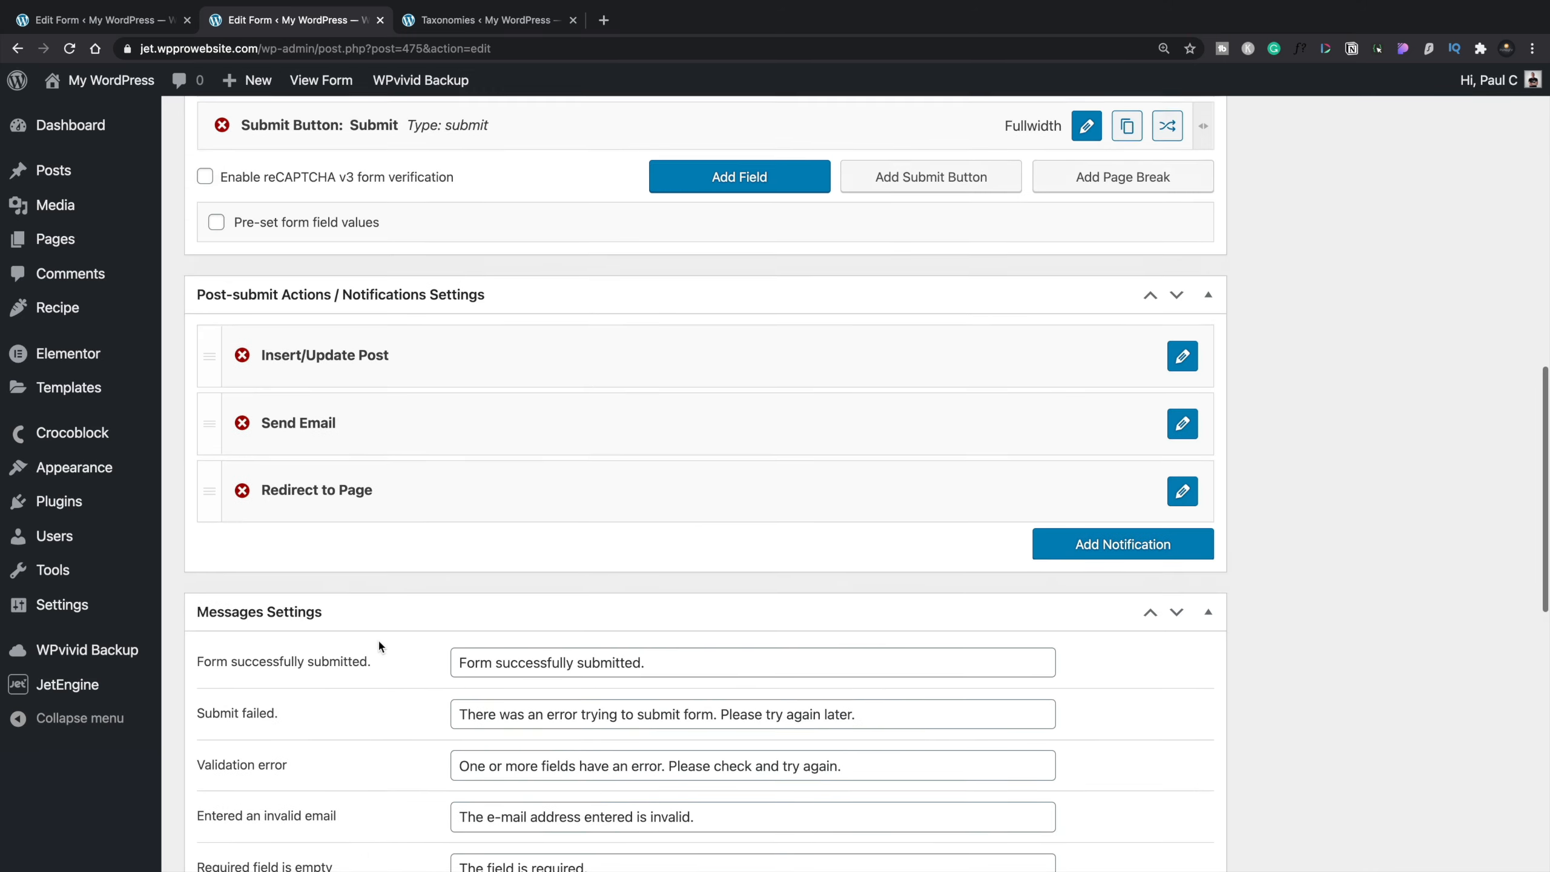
scroll(379, 642, up, 11)
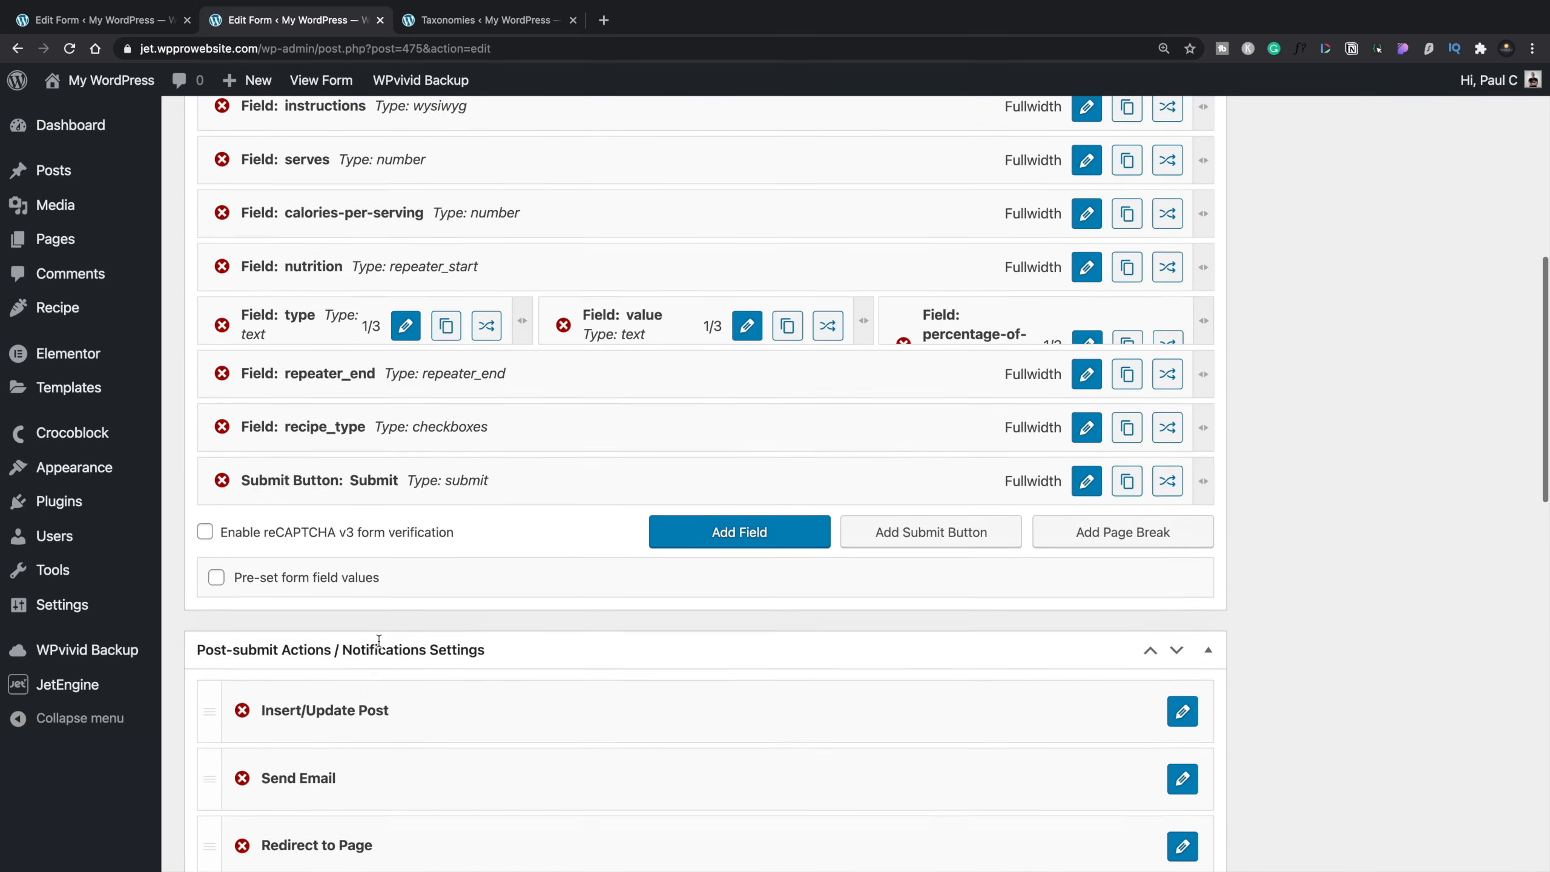
scroll(379, 645, up, 3)
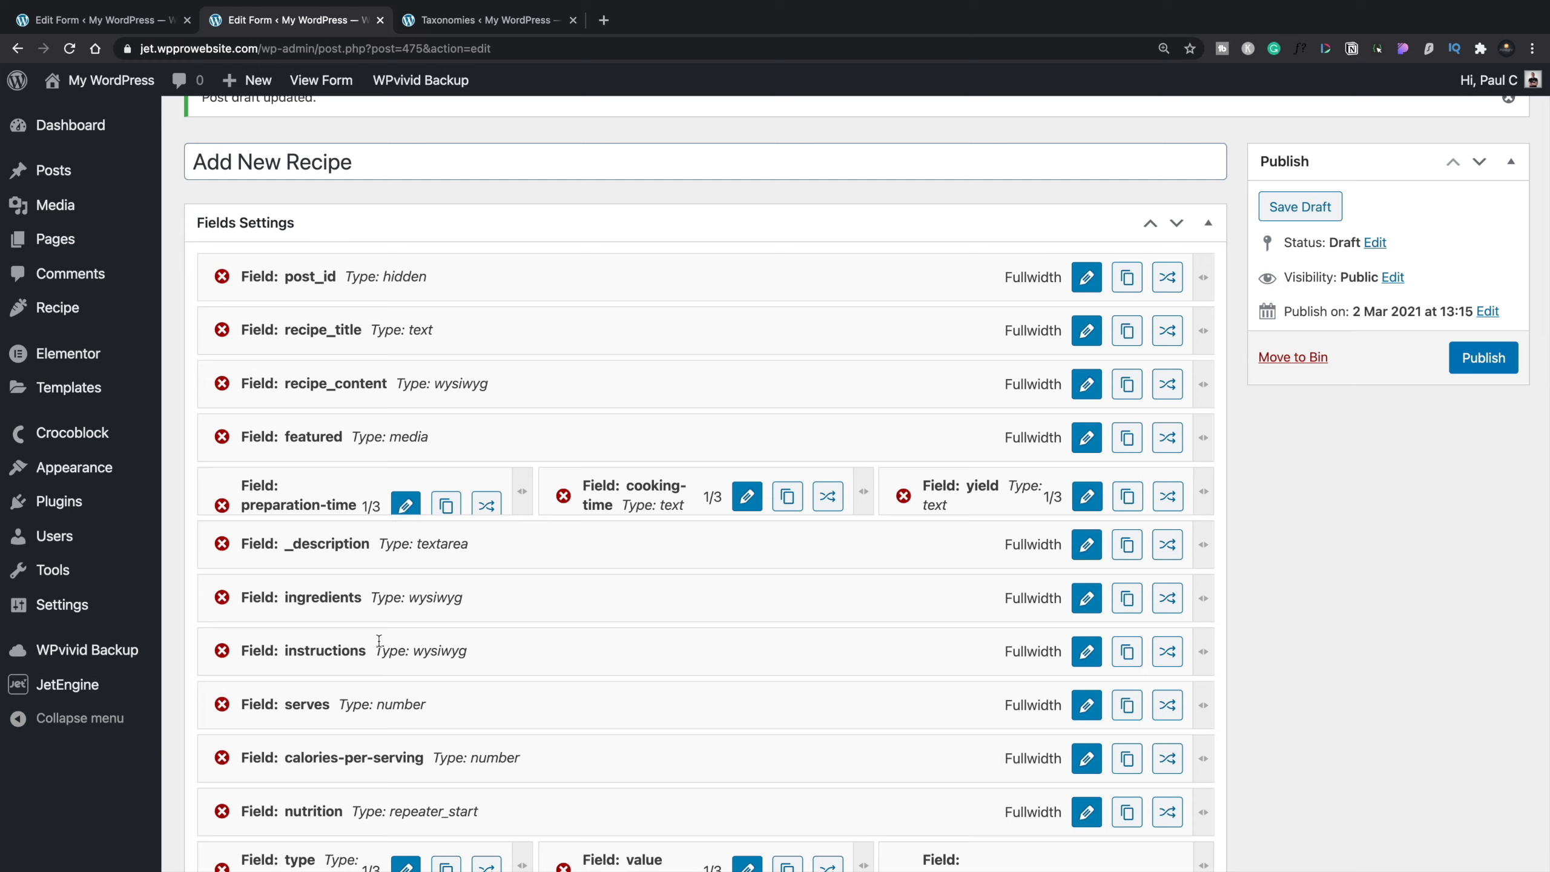
click(1299, 211)
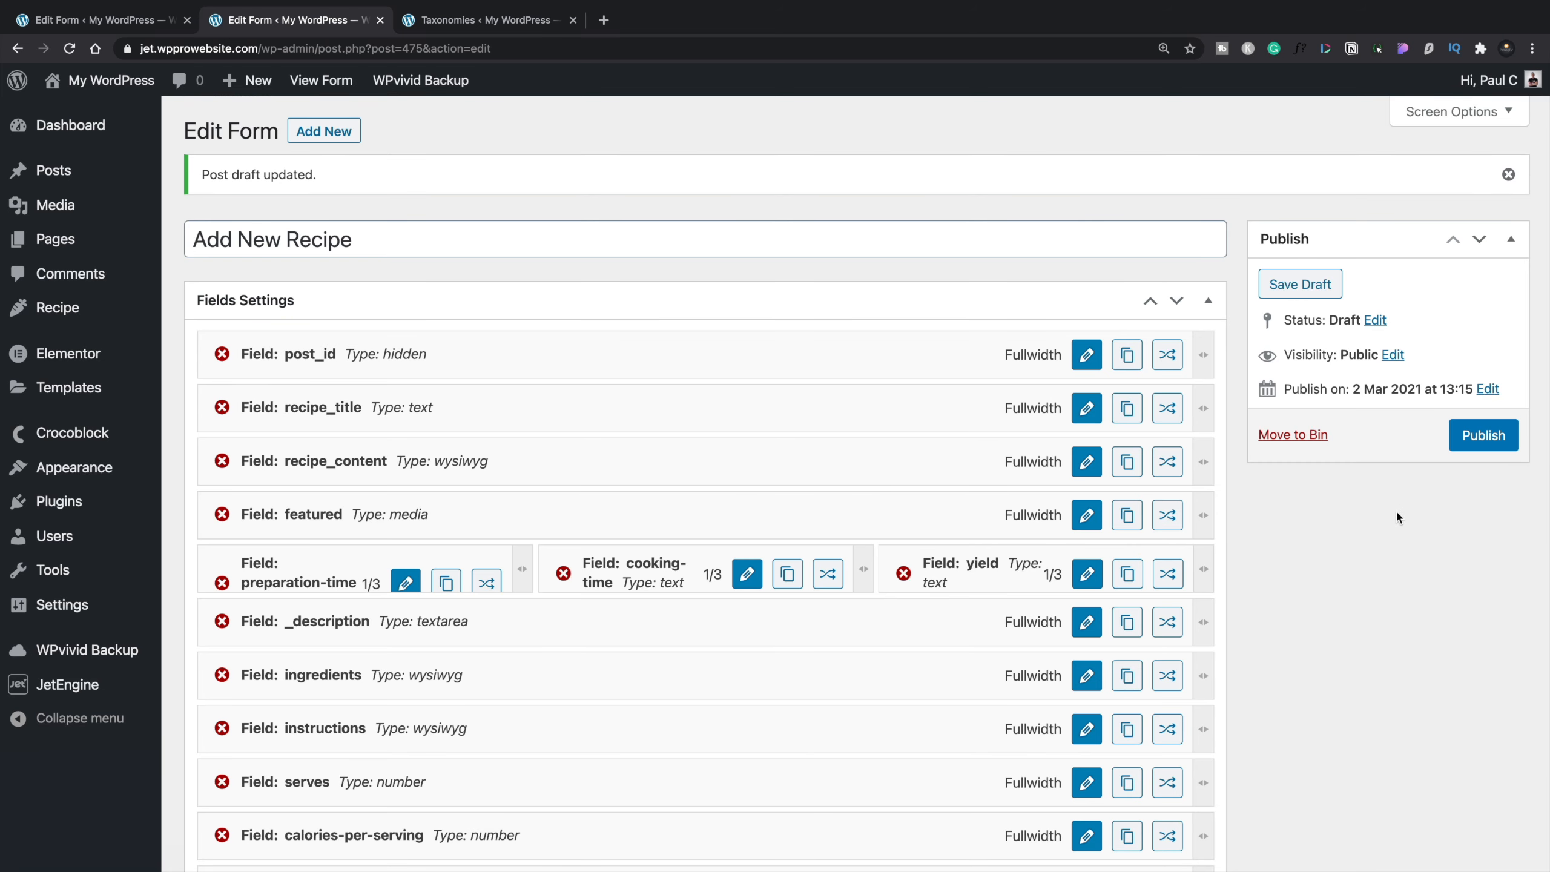
click(1484, 435)
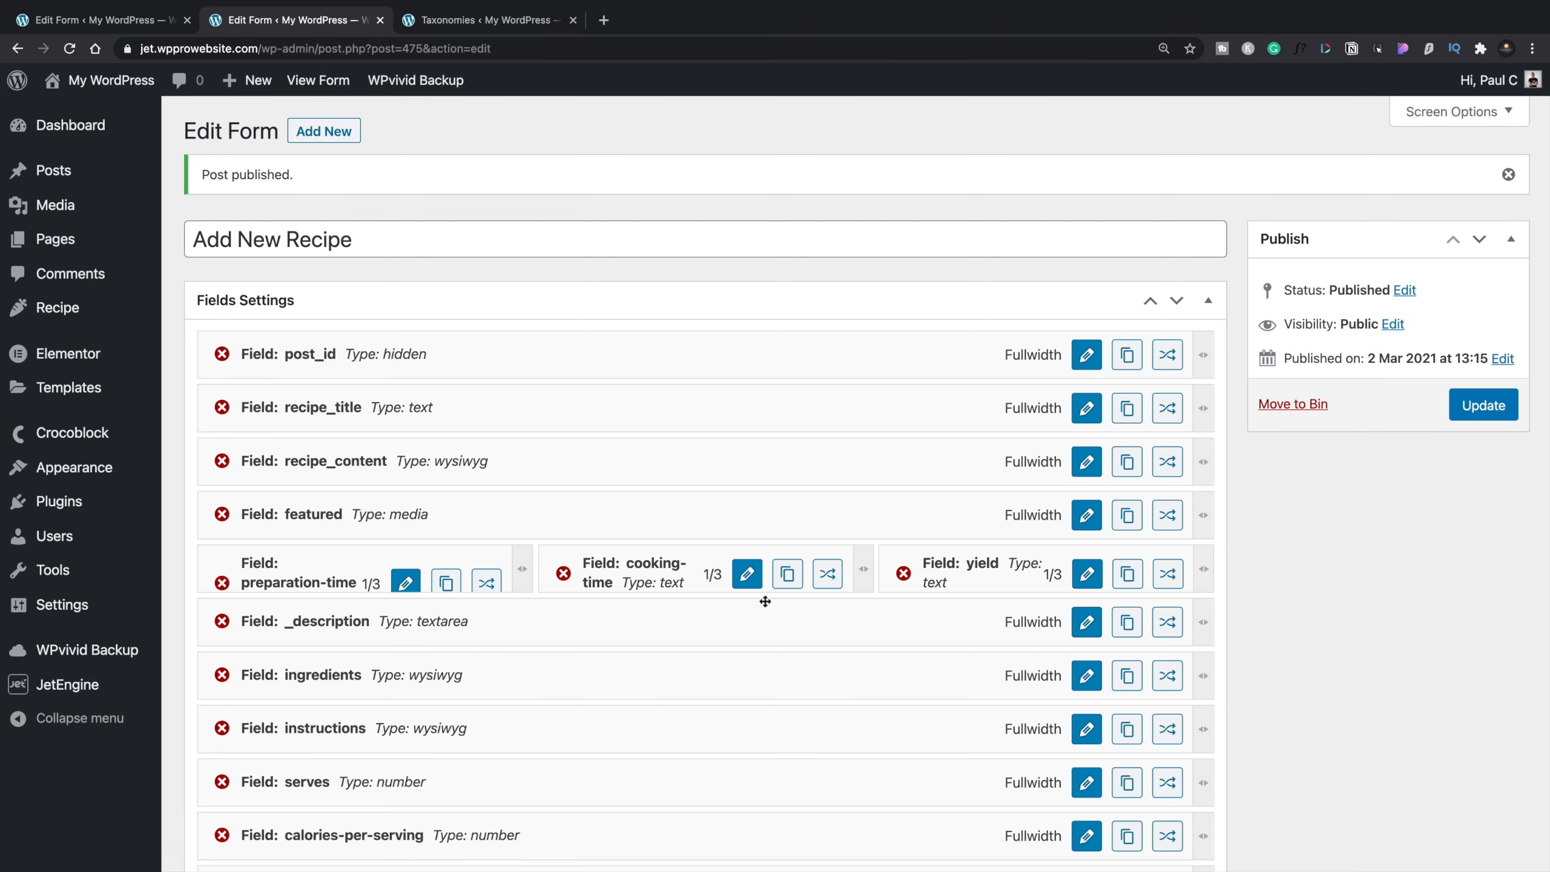
Step: Create a new page titled "Add My Recipe" and publish it
mouse_move(61, 240)
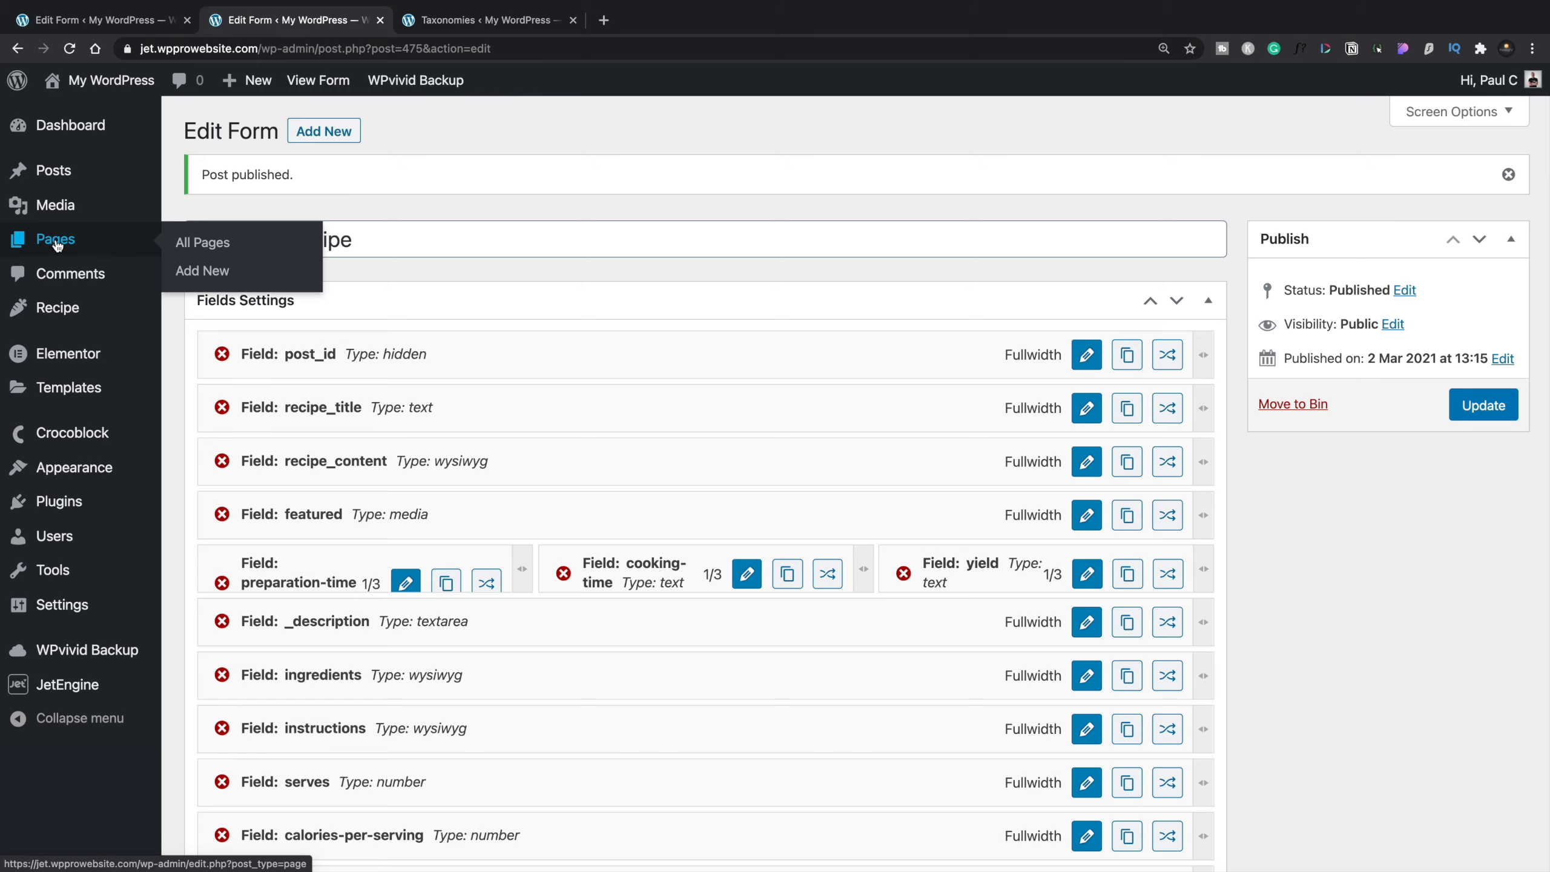
click(202, 271)
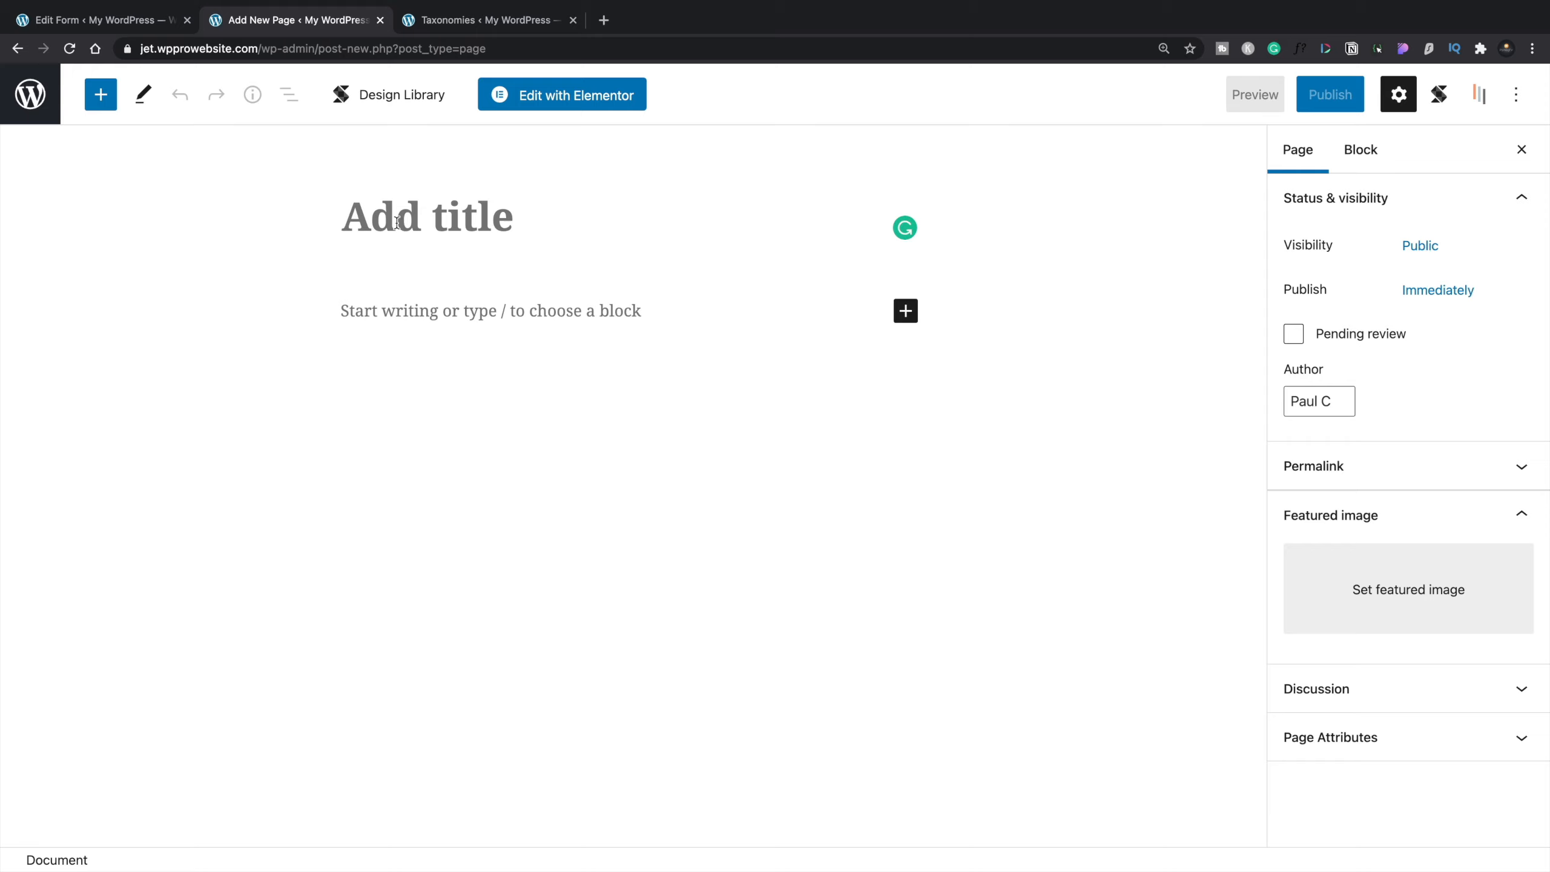
click(397, 222)
text(Add My )
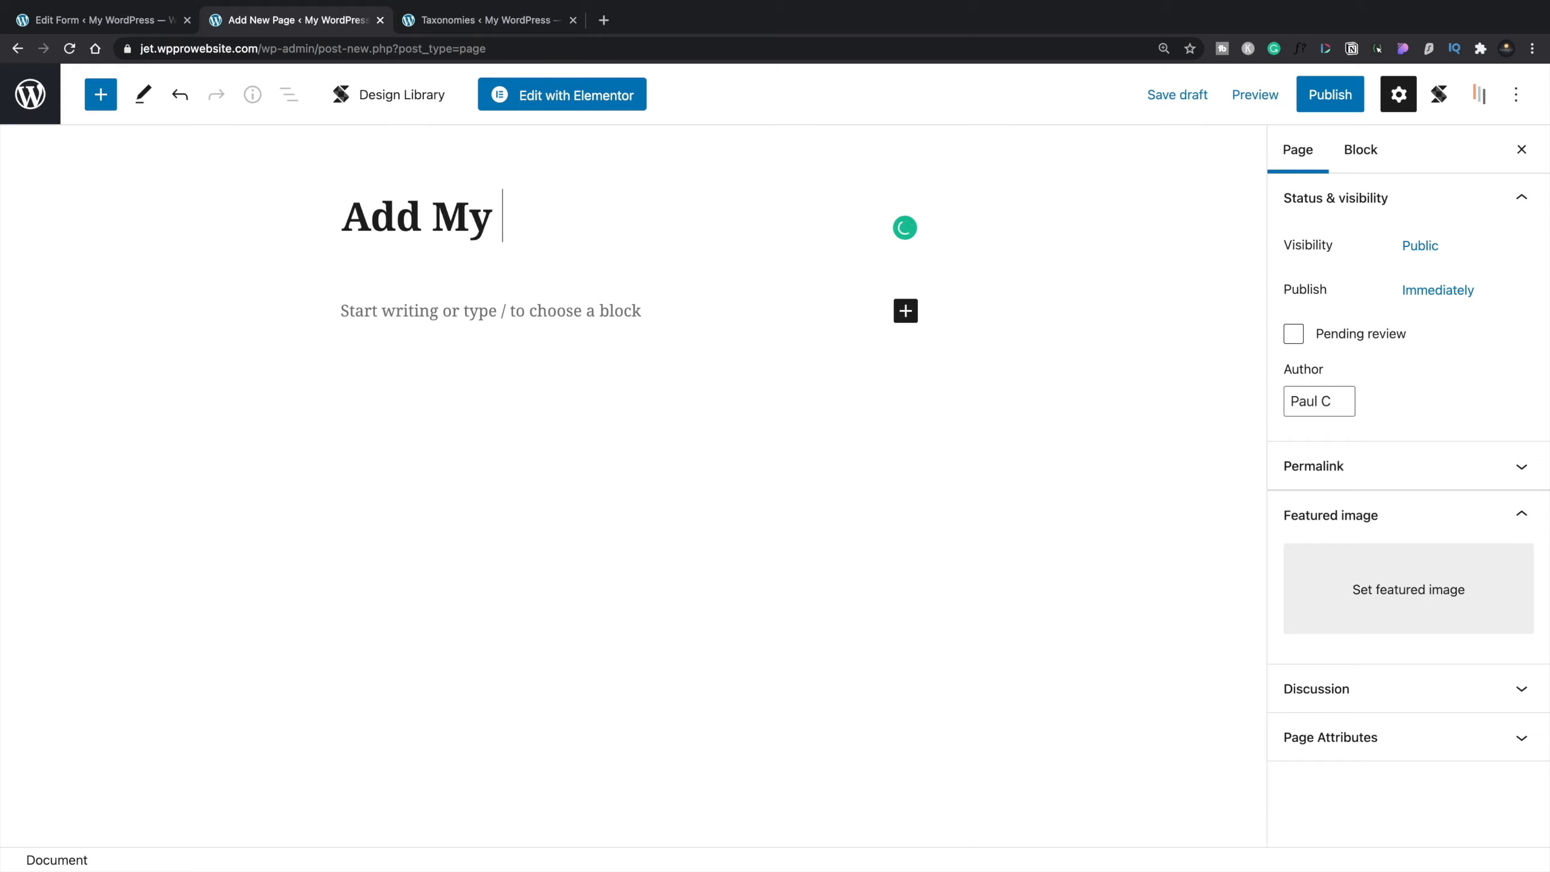
text(recipe)
key(Left)
key(Left)
key(Left)
key(Left)
key(Left)
key(BackSpace)
text(R)
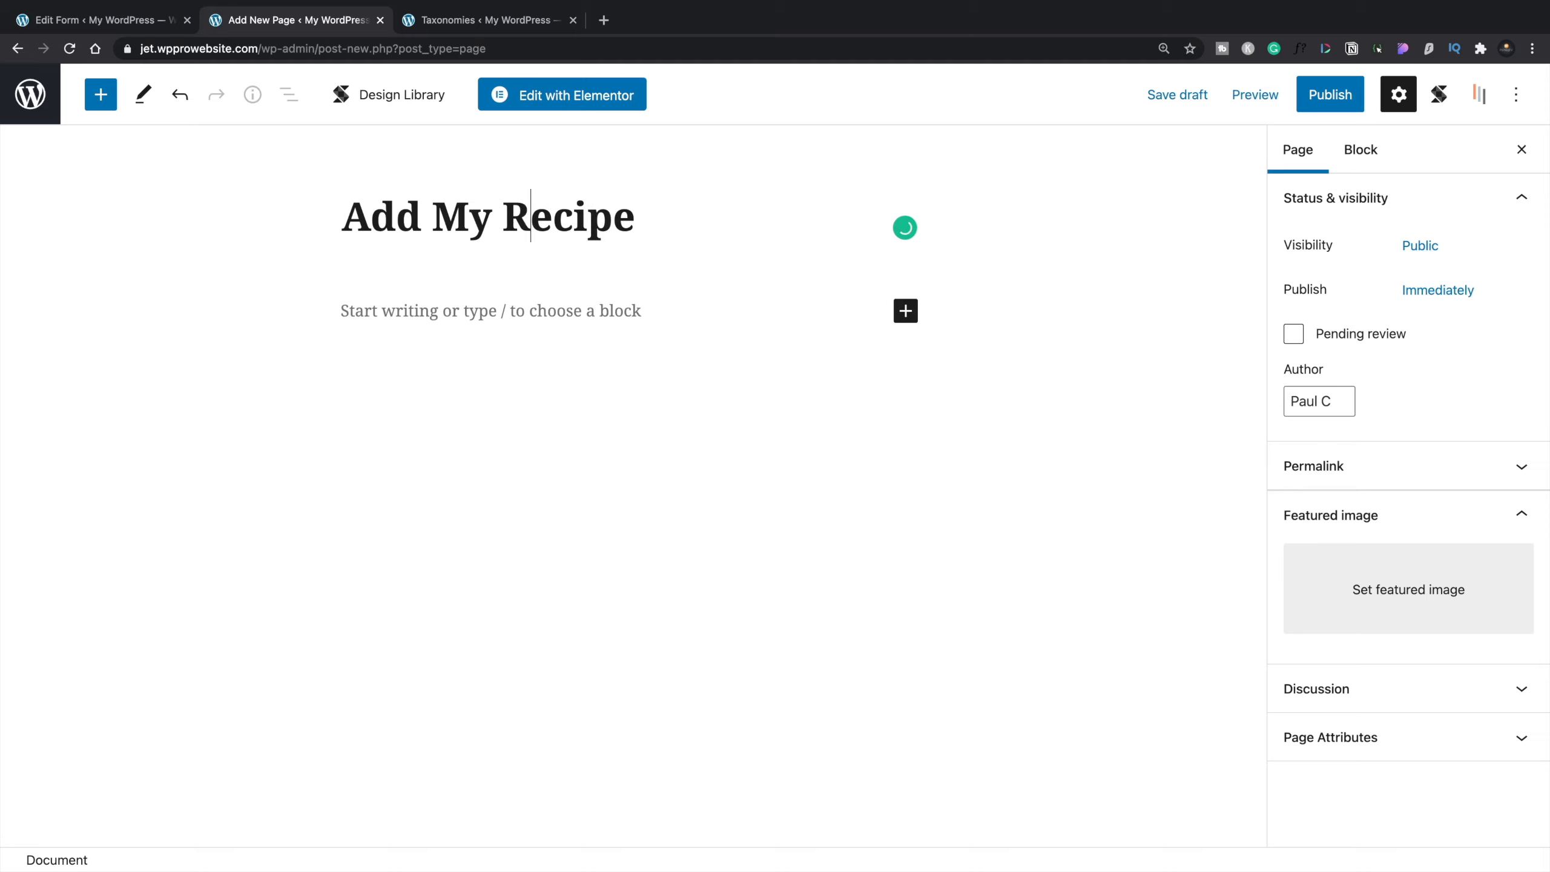
click(1330, 94)
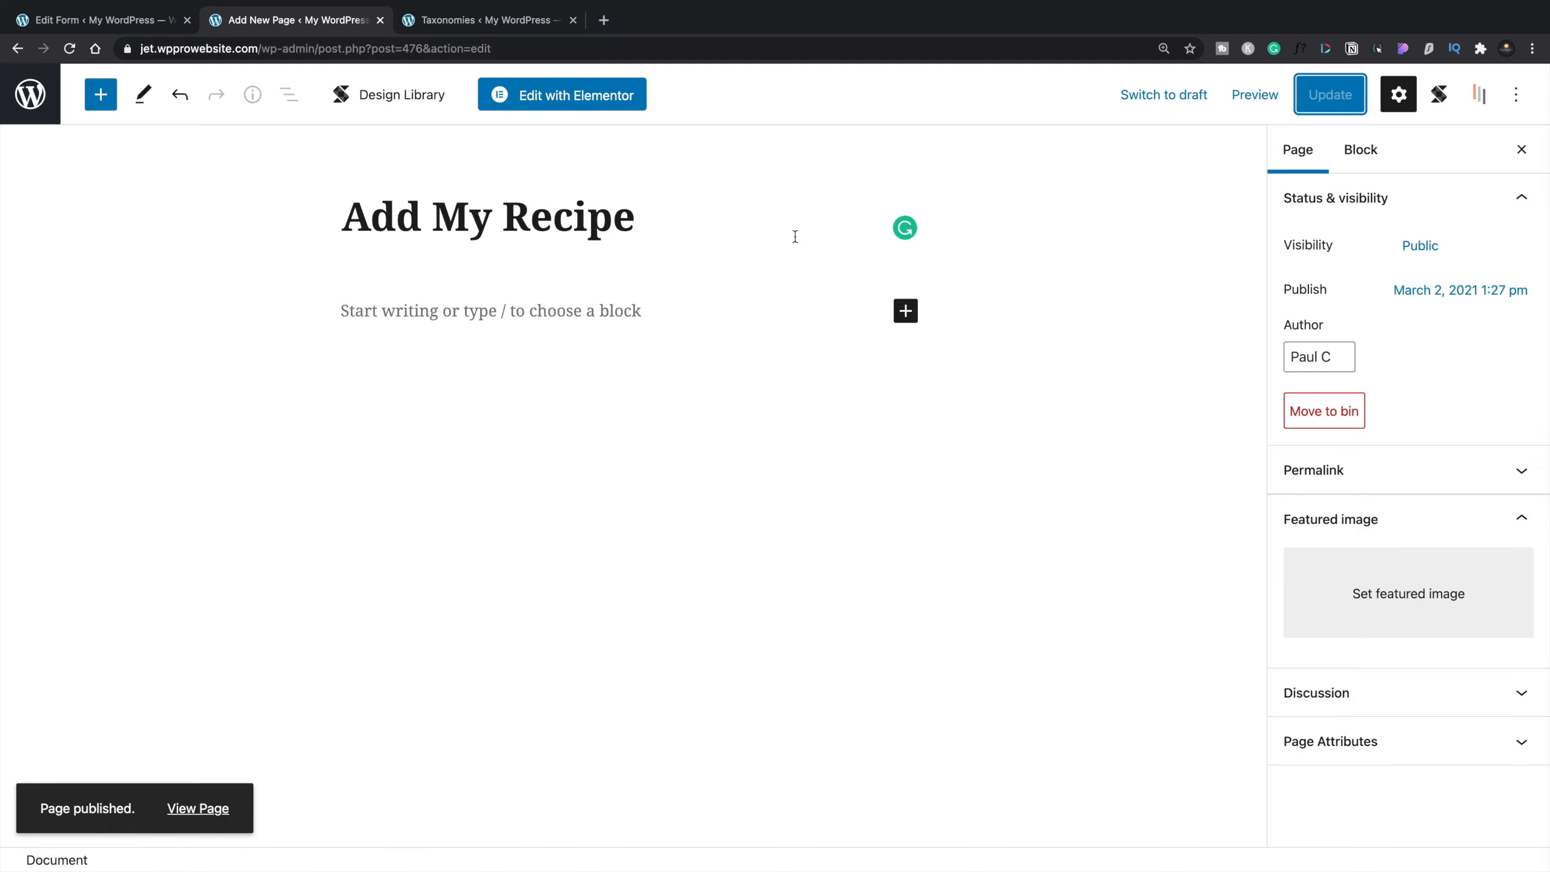
Step: Open the page for editing in Elementor and hide its title
click(561, 96)
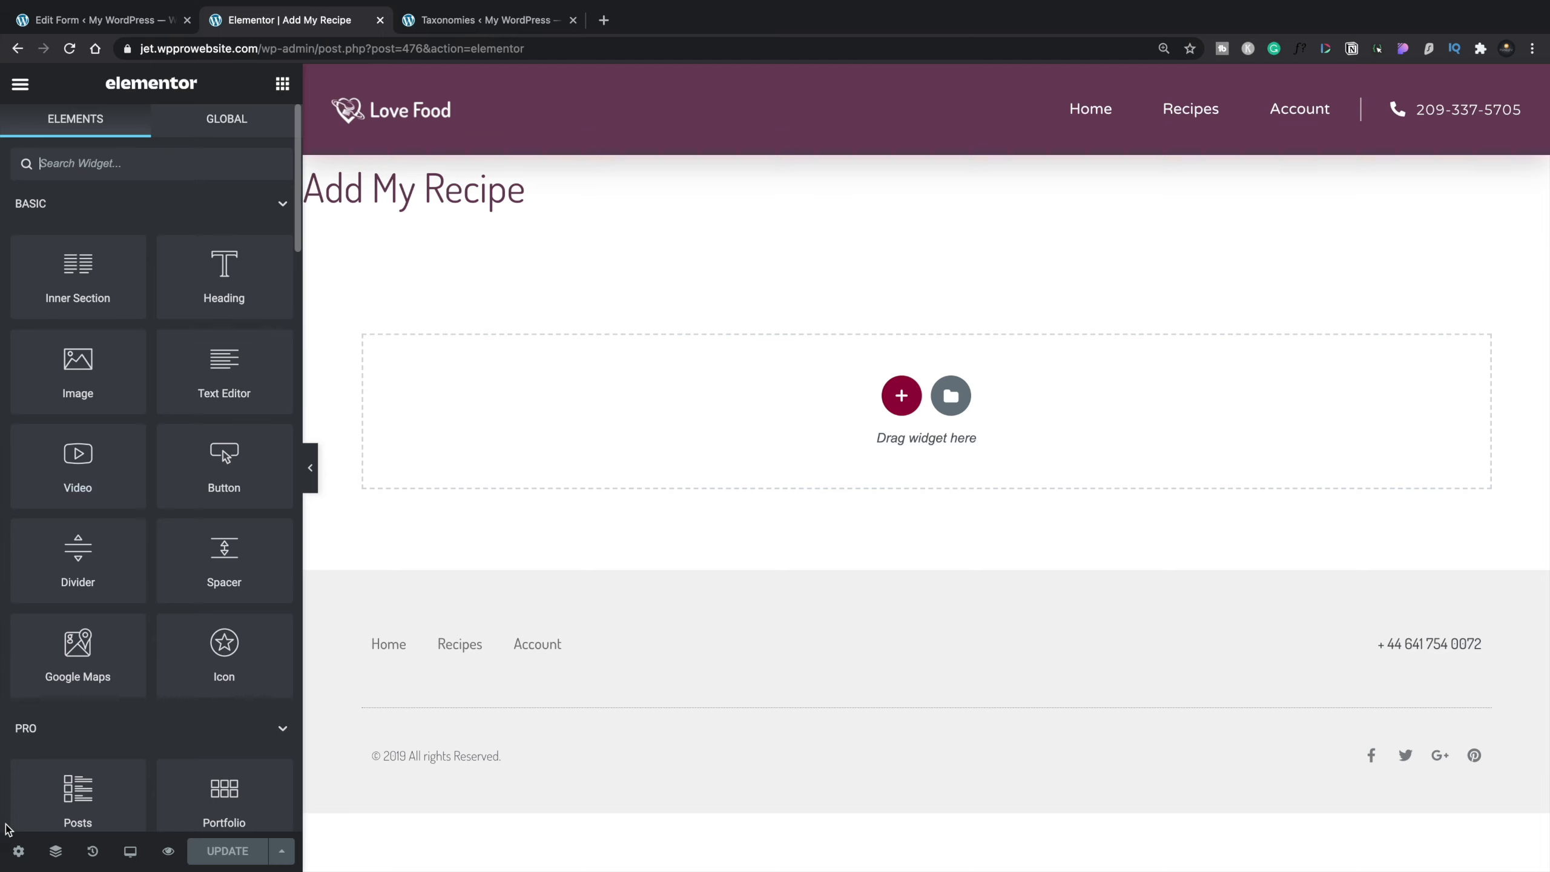
click(11, 857)
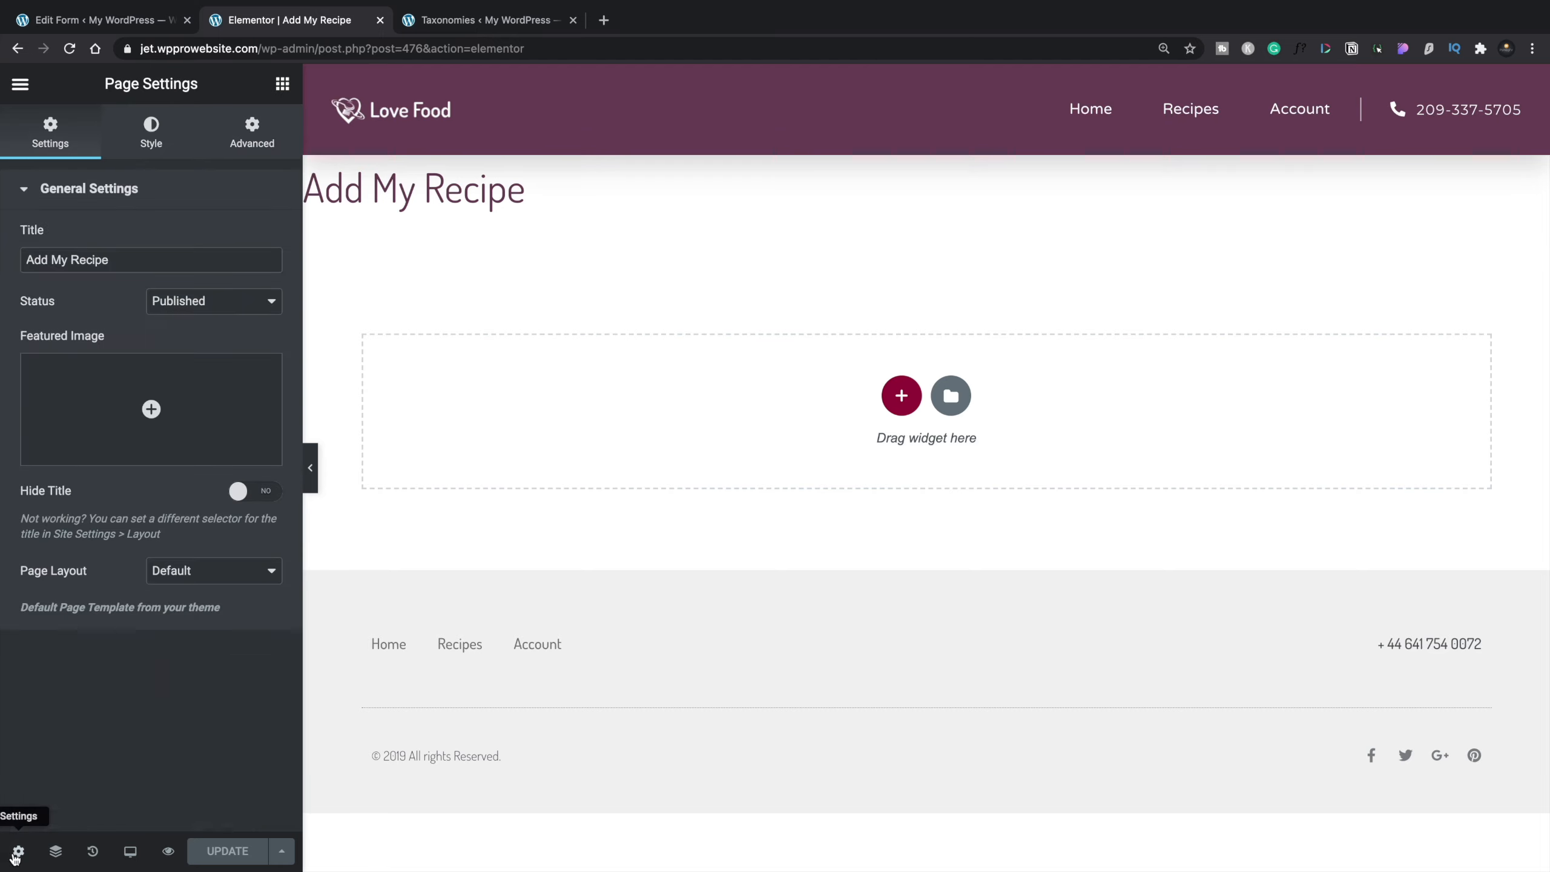
click(267, 502)
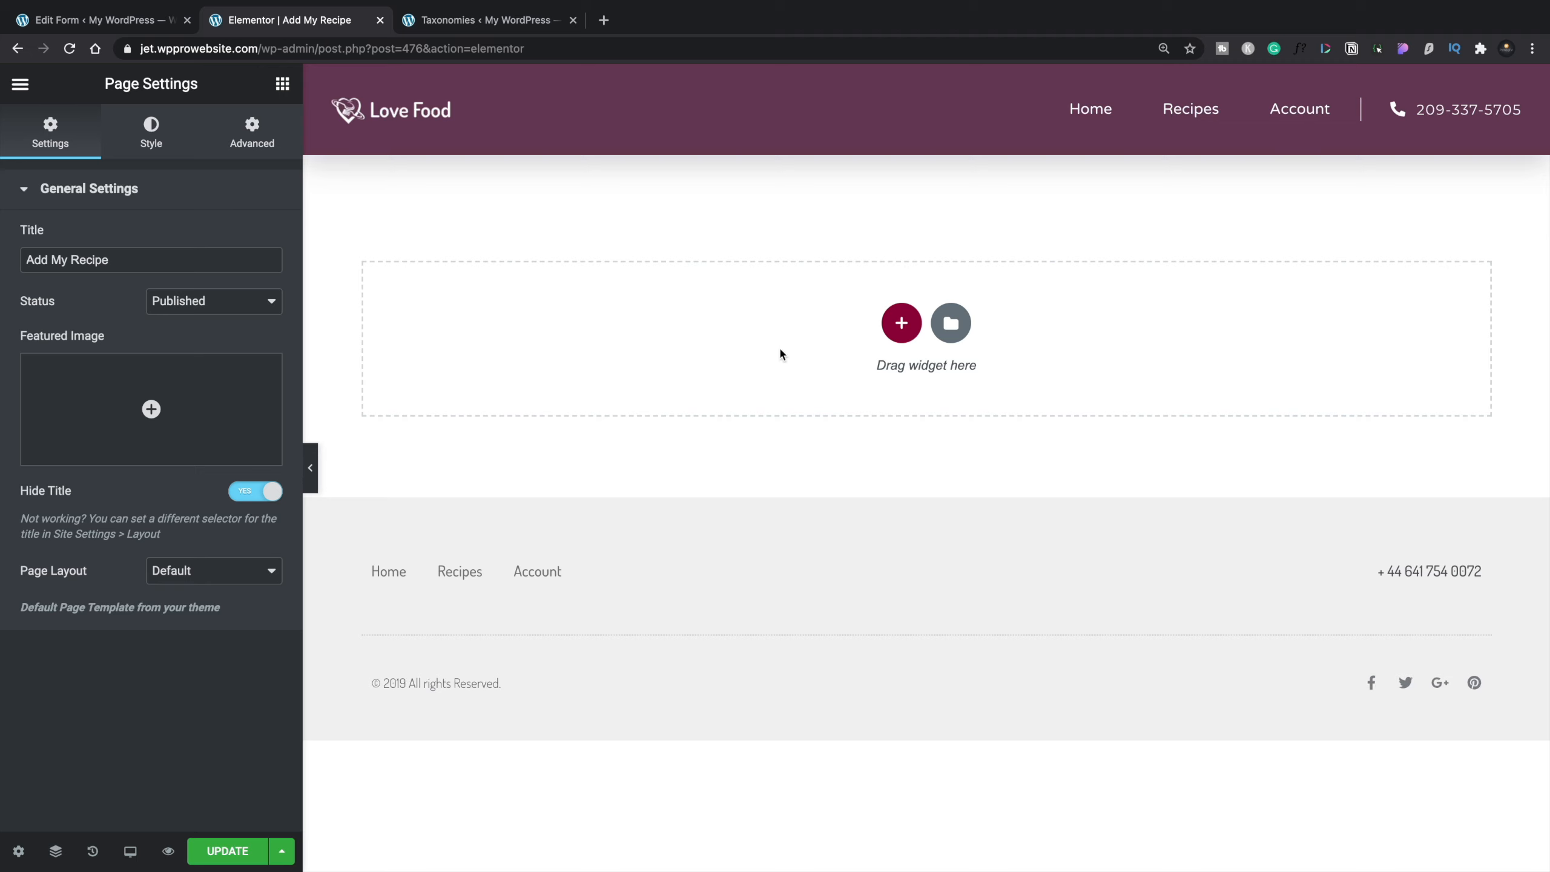
Step: Add a single-column section to the page and set its top and bottom margins to 100 px
click(891, 330)
click(635, 364)
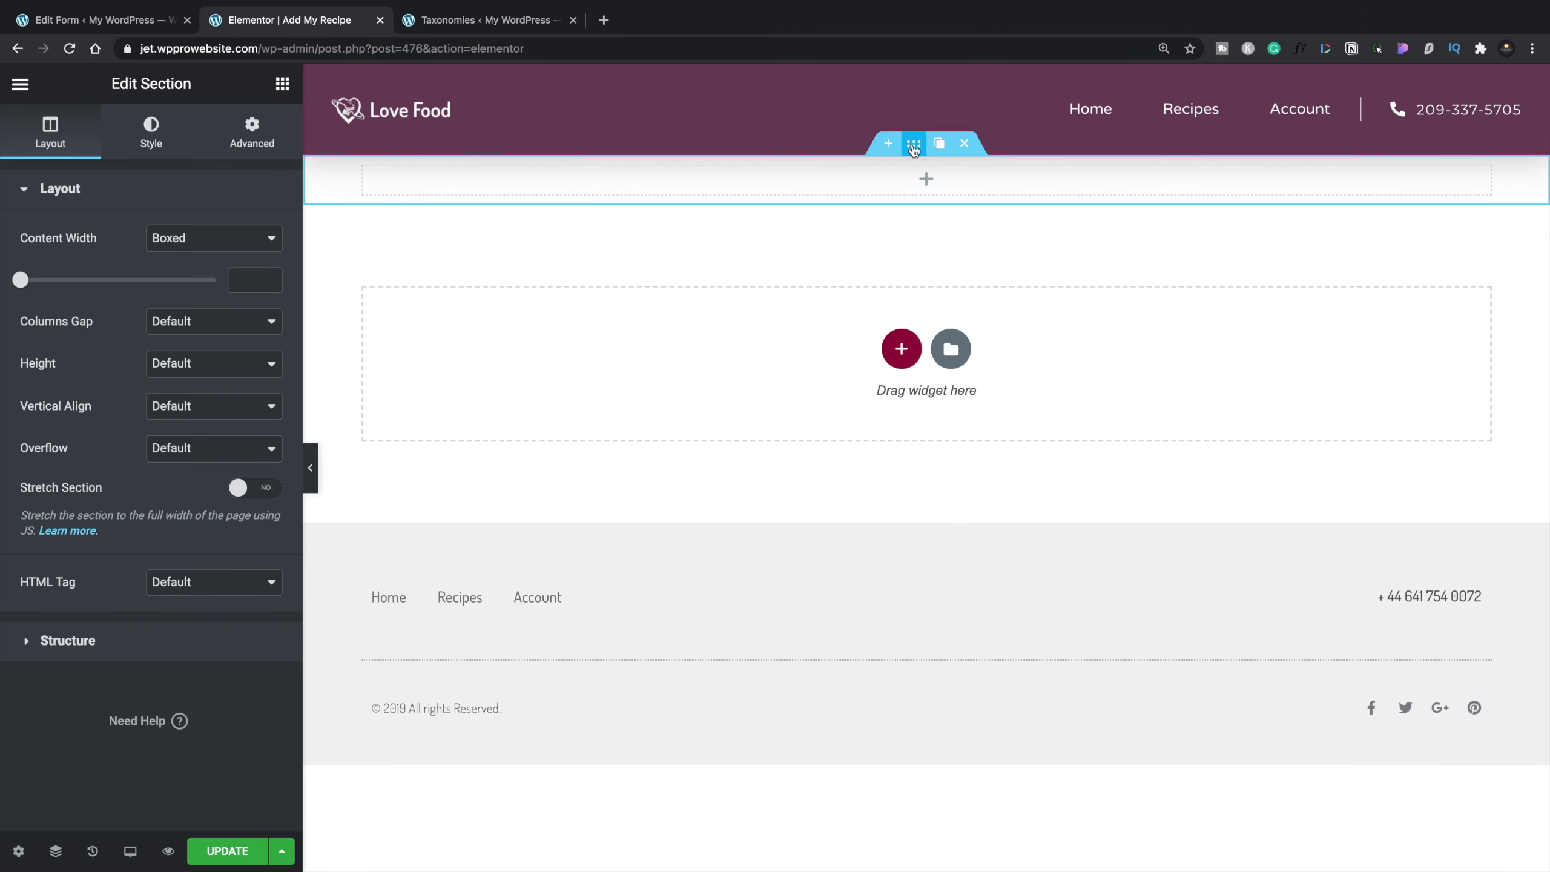
click(283, 83)
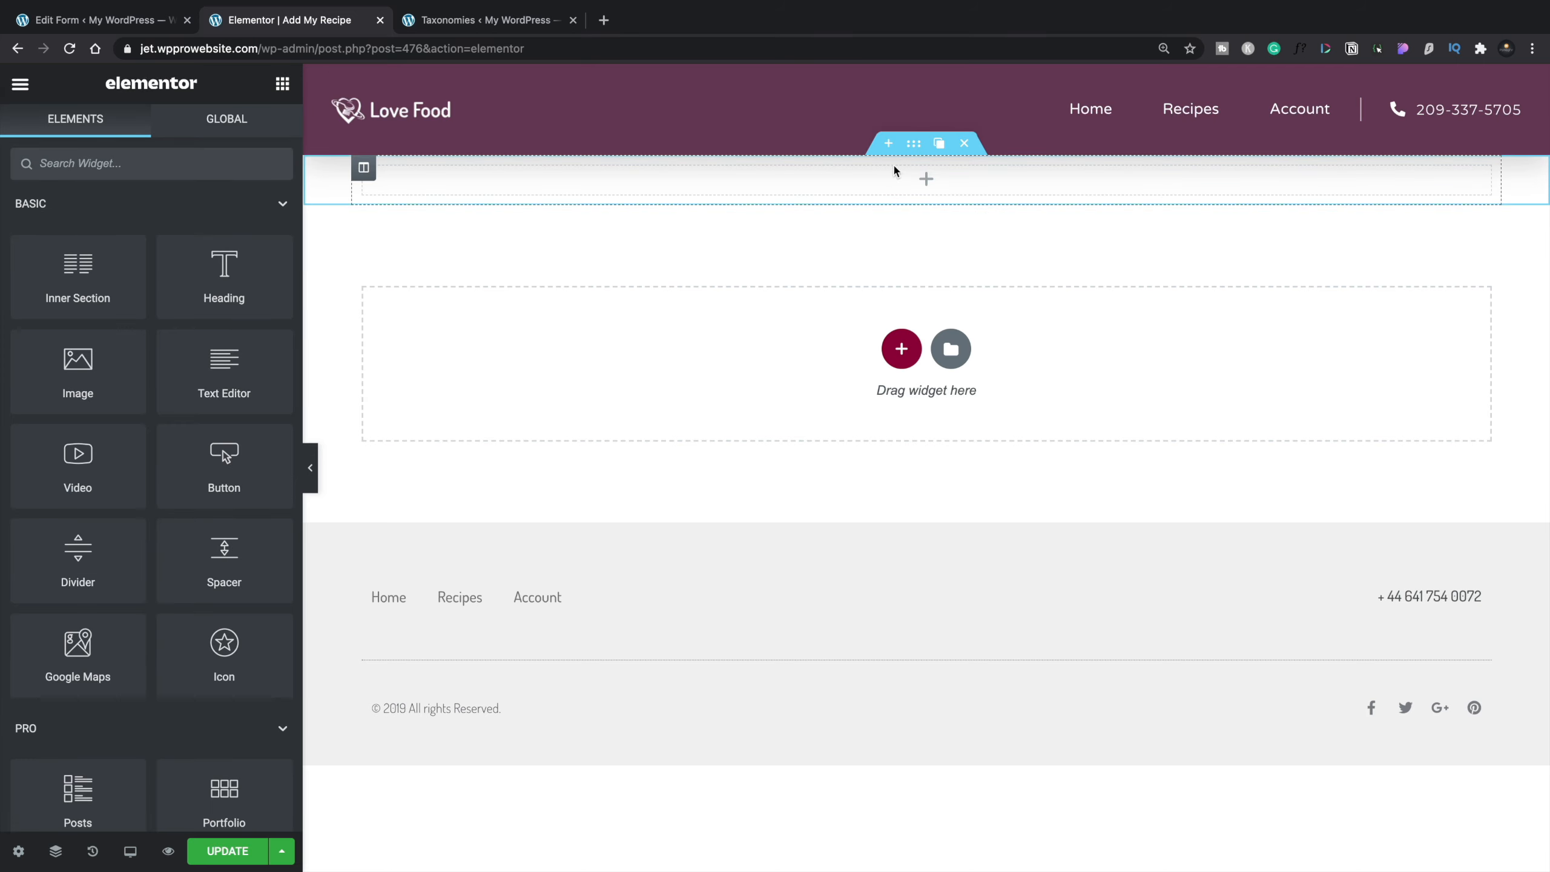
click(914, 144)
click(253, 130)
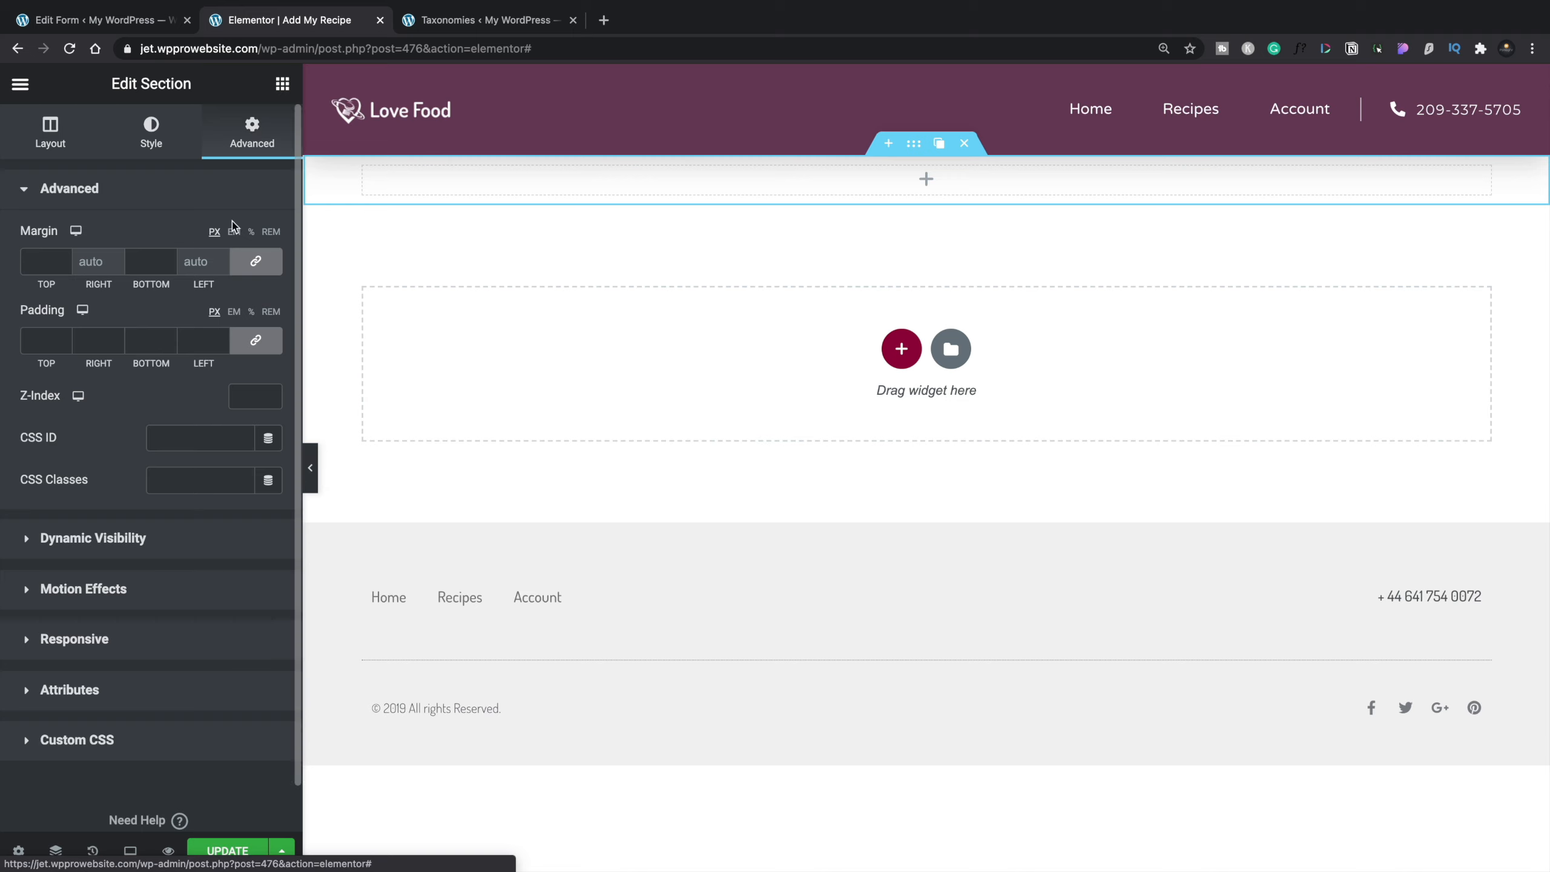
click(35, 253)
text(100)
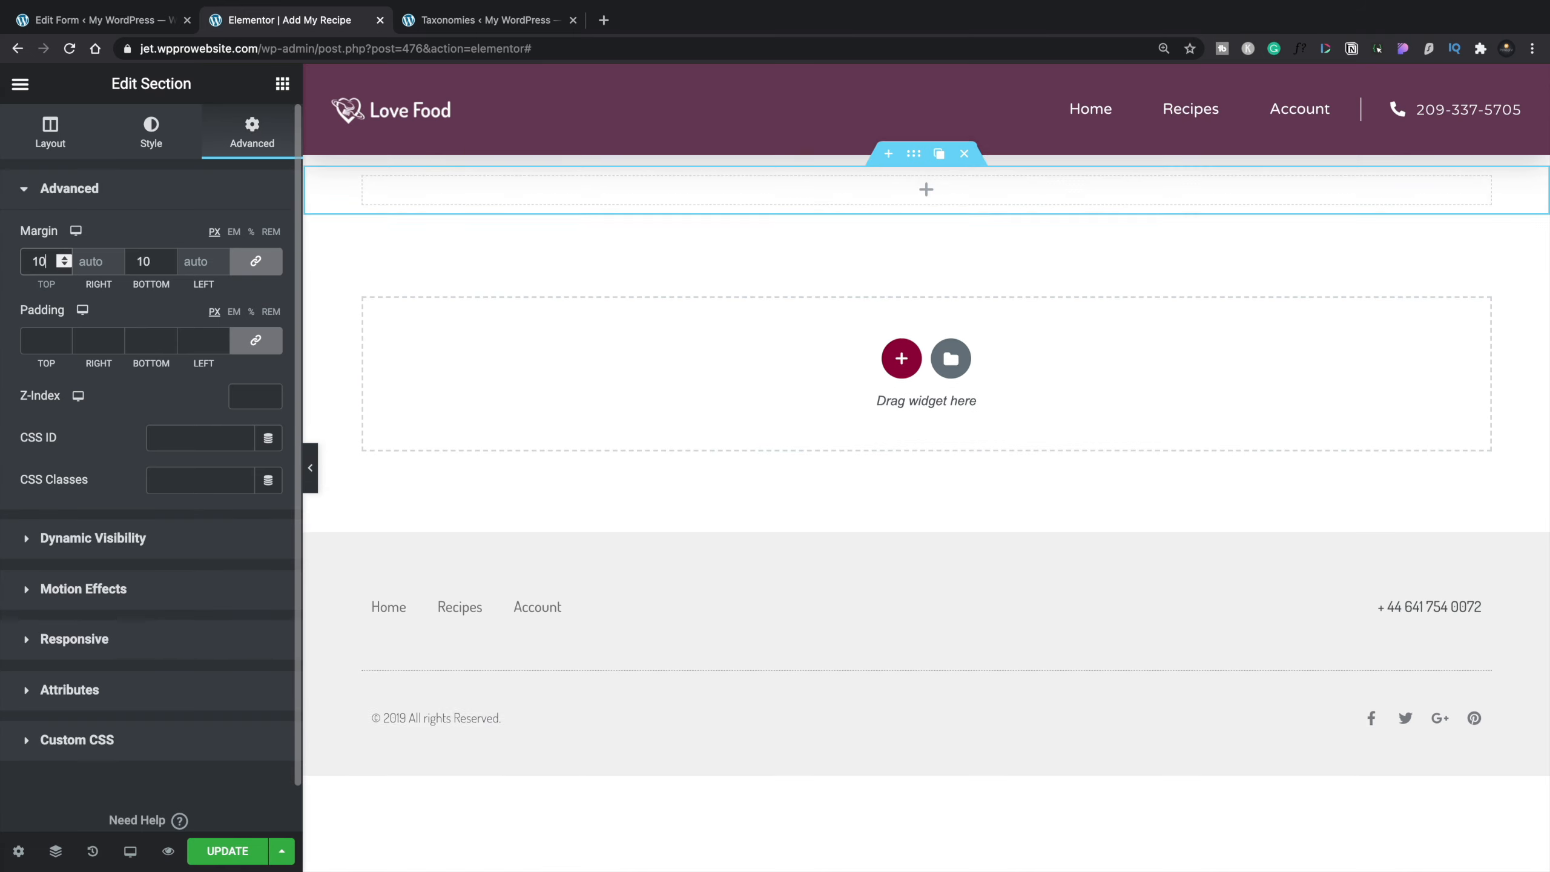
Step: Find the JetEngine Form widget and place it in the new section
click(283, 84)
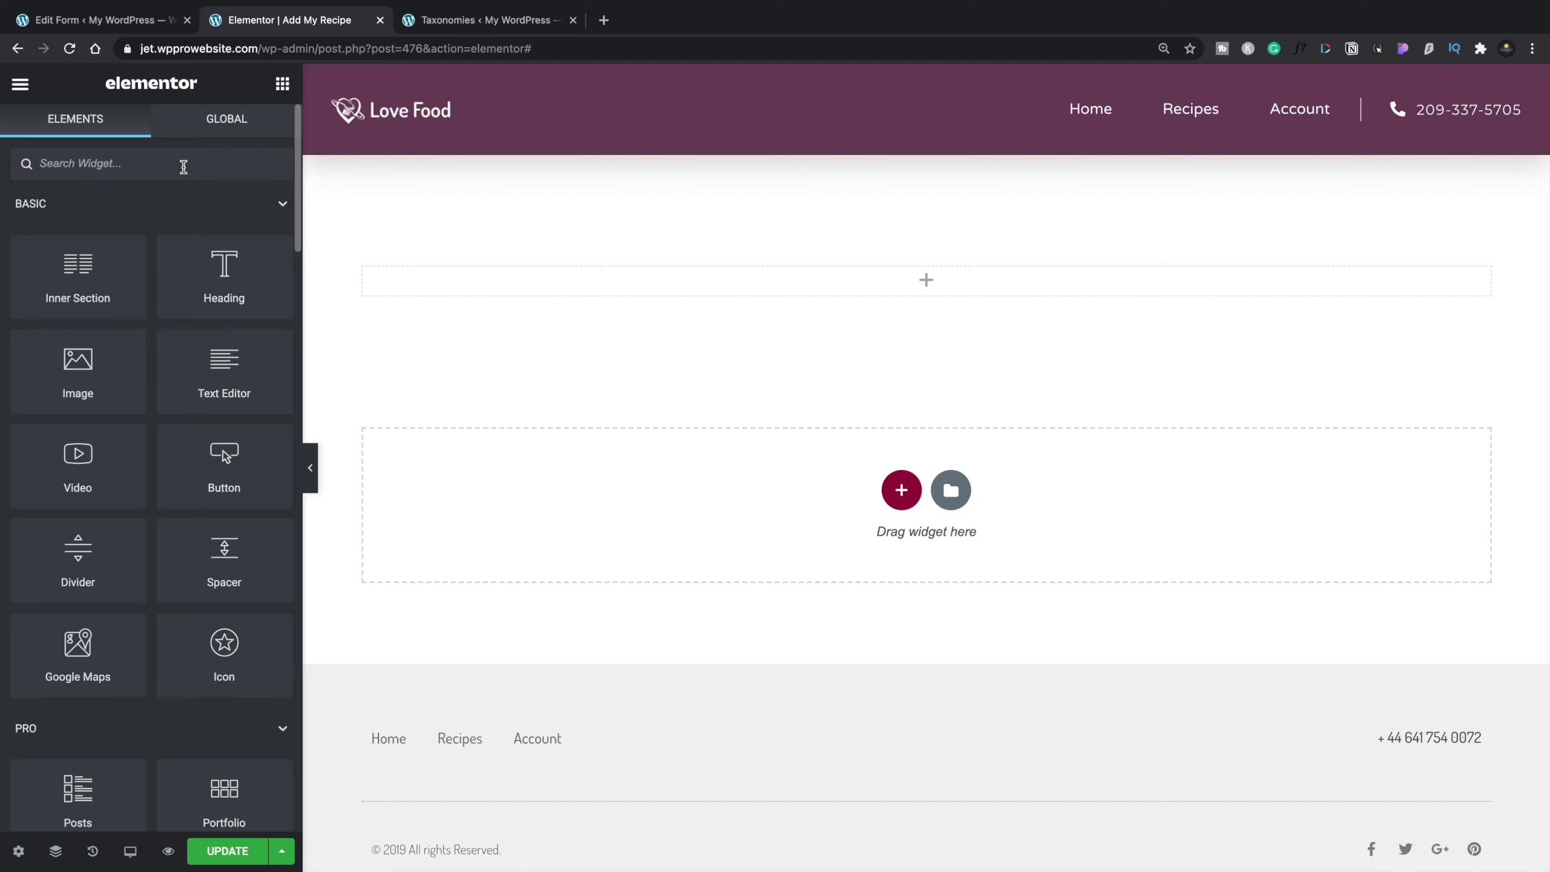
text(for)
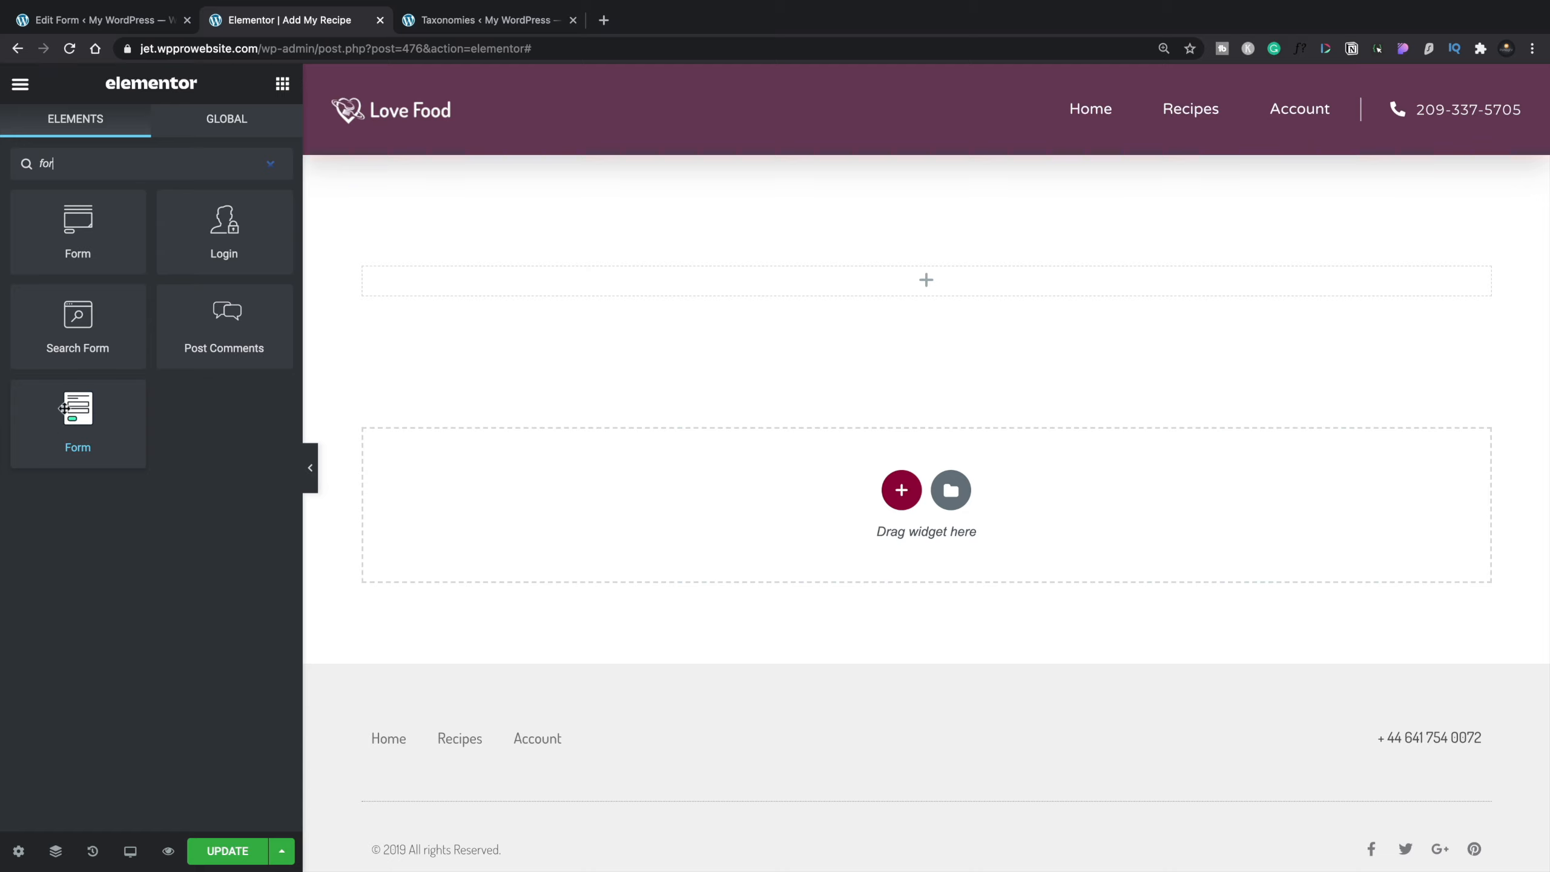
drag(65, 409, 657, 291)
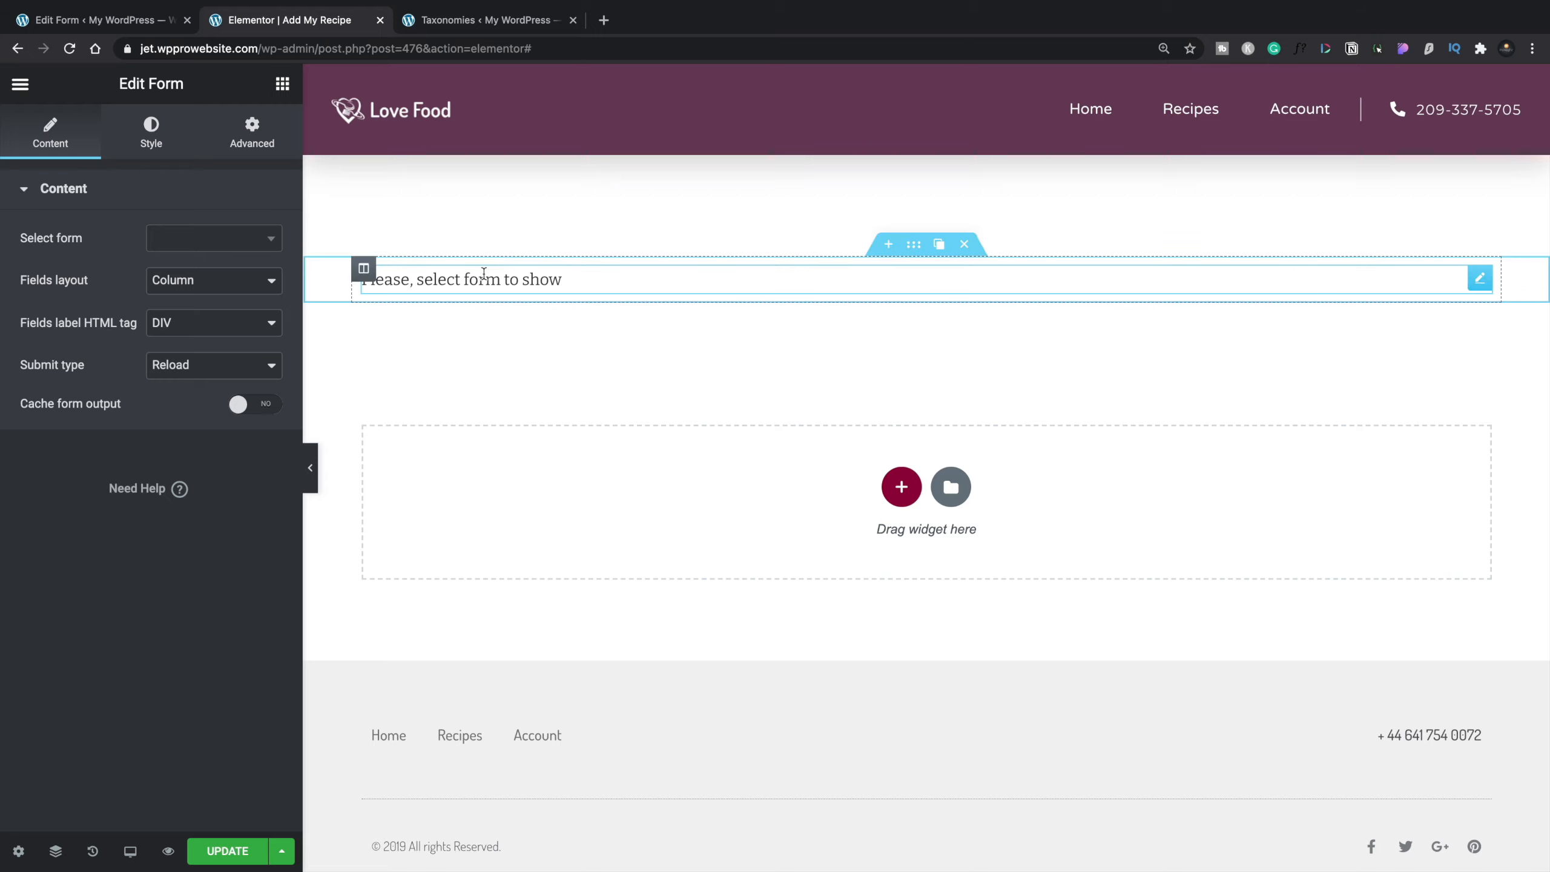
Step: Choose Add New Recipe as the form shown by the widget and check its rendered fields
click(265, 241)
text(rec)
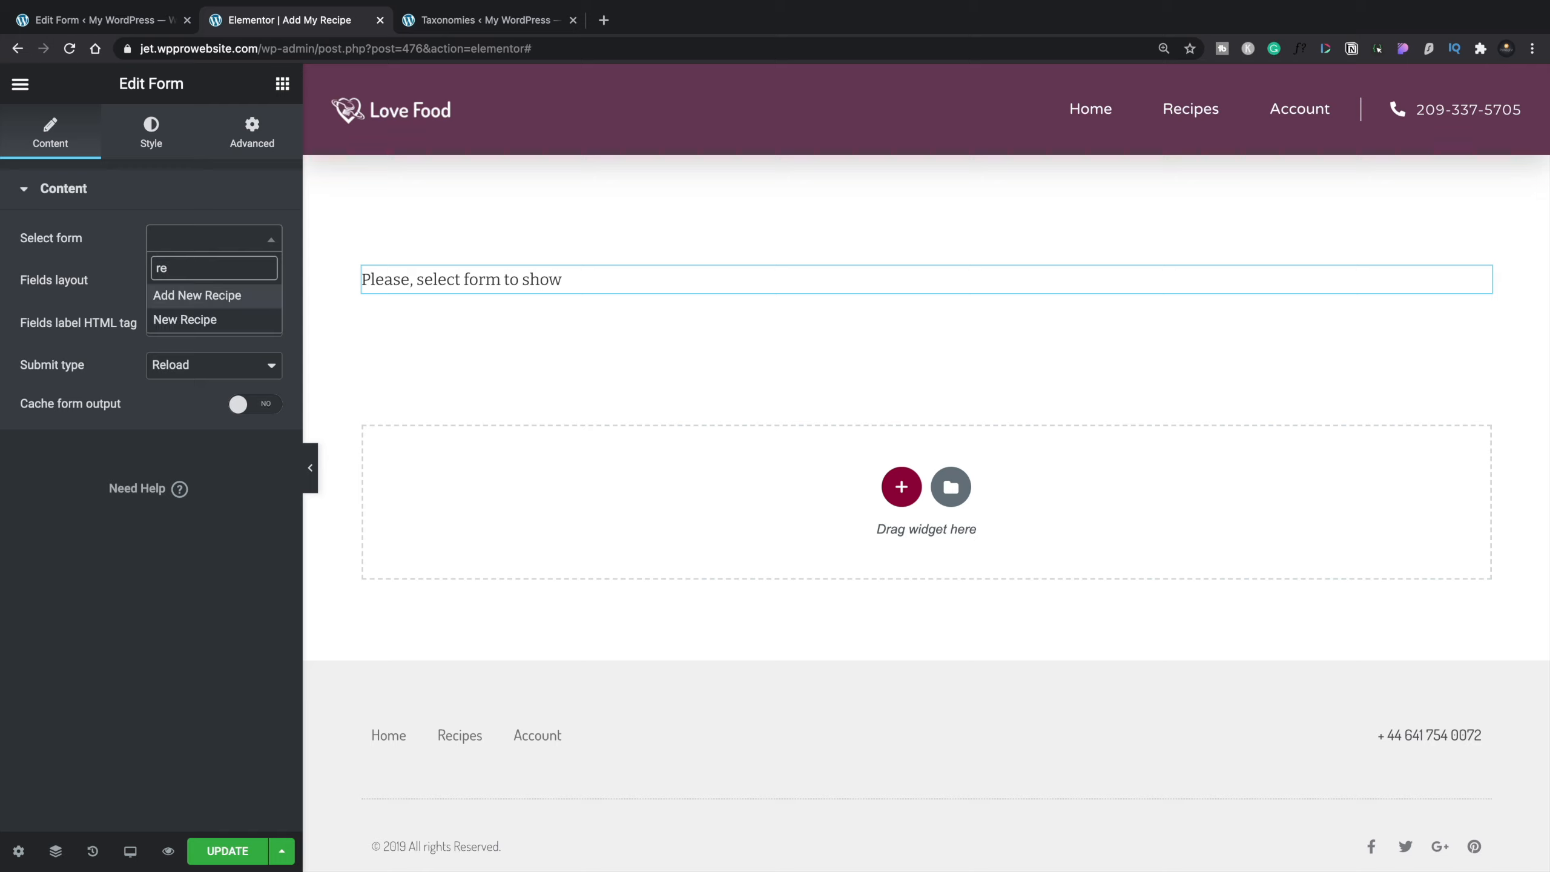
click(236, 295)
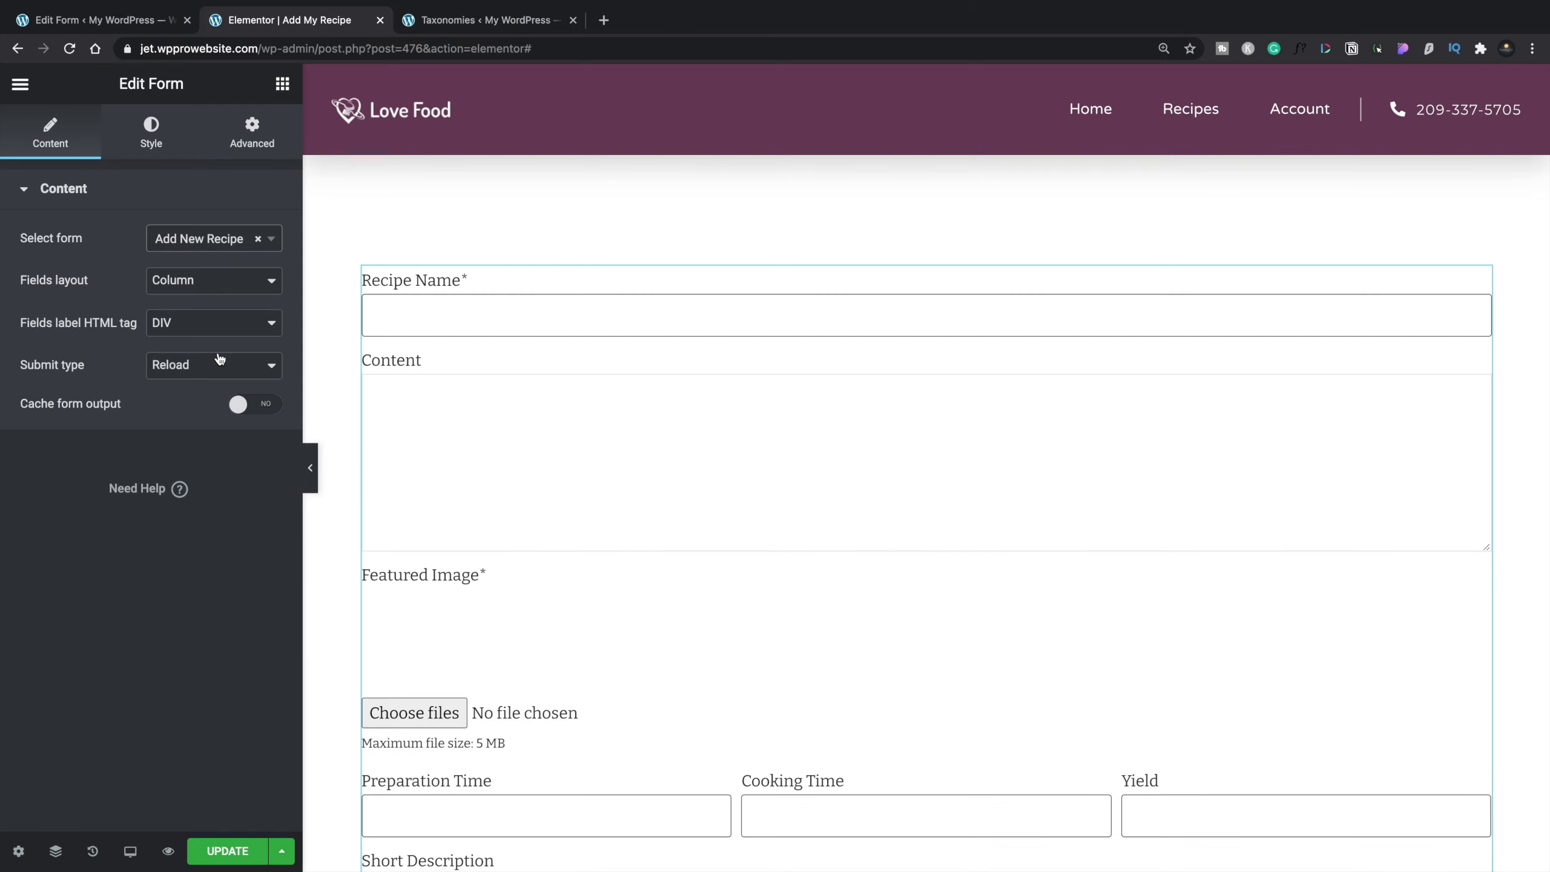
scroll(688, 460, down, 5)
scroll(688, 461, down, 10)
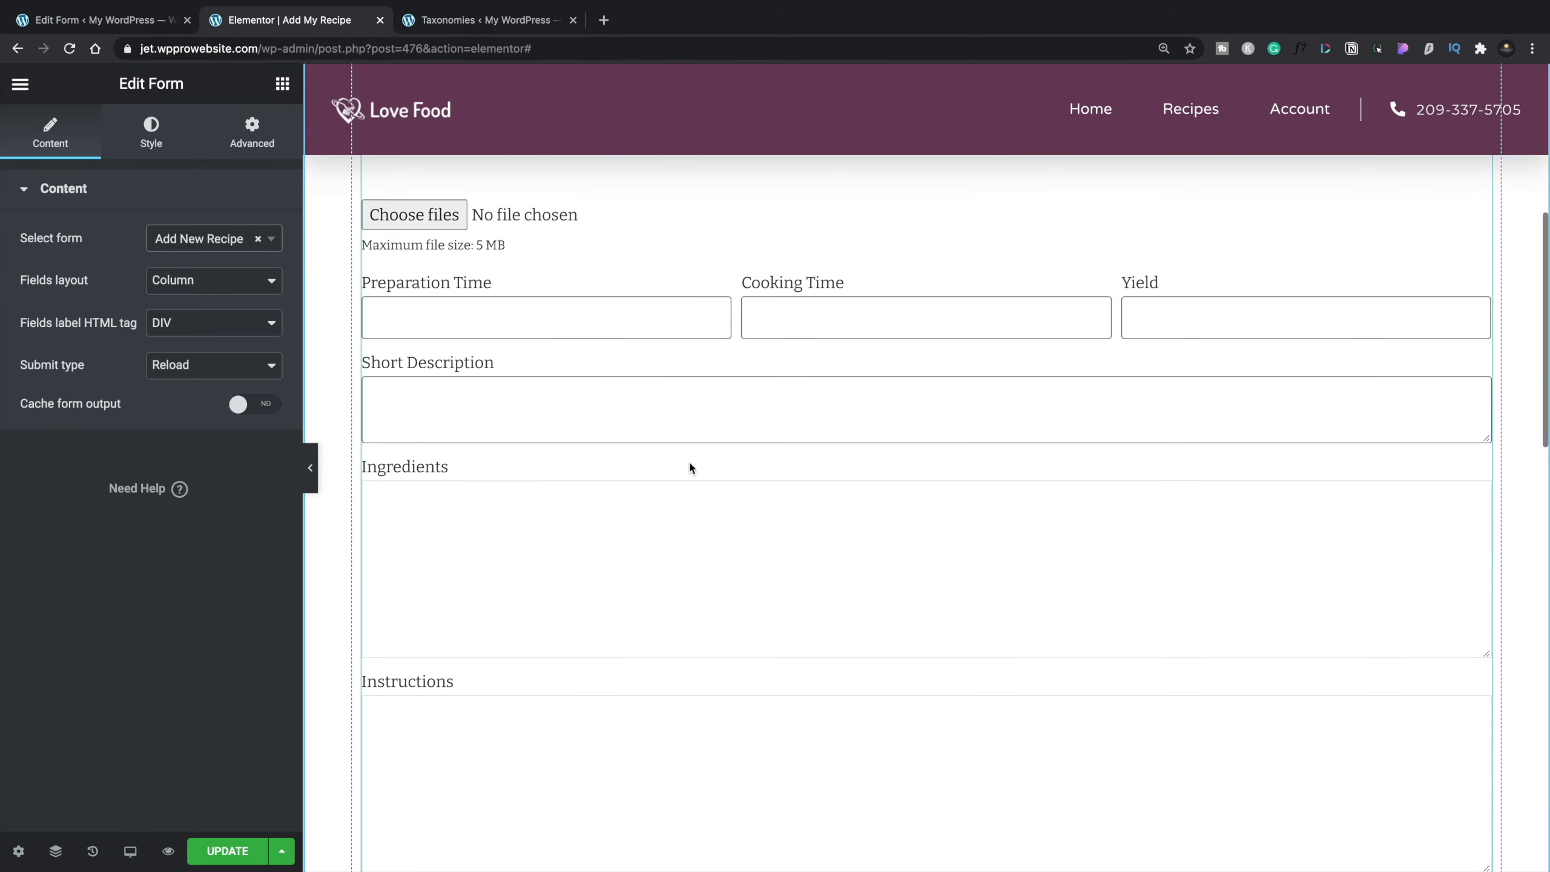
scroll(688, 467, down, 5)
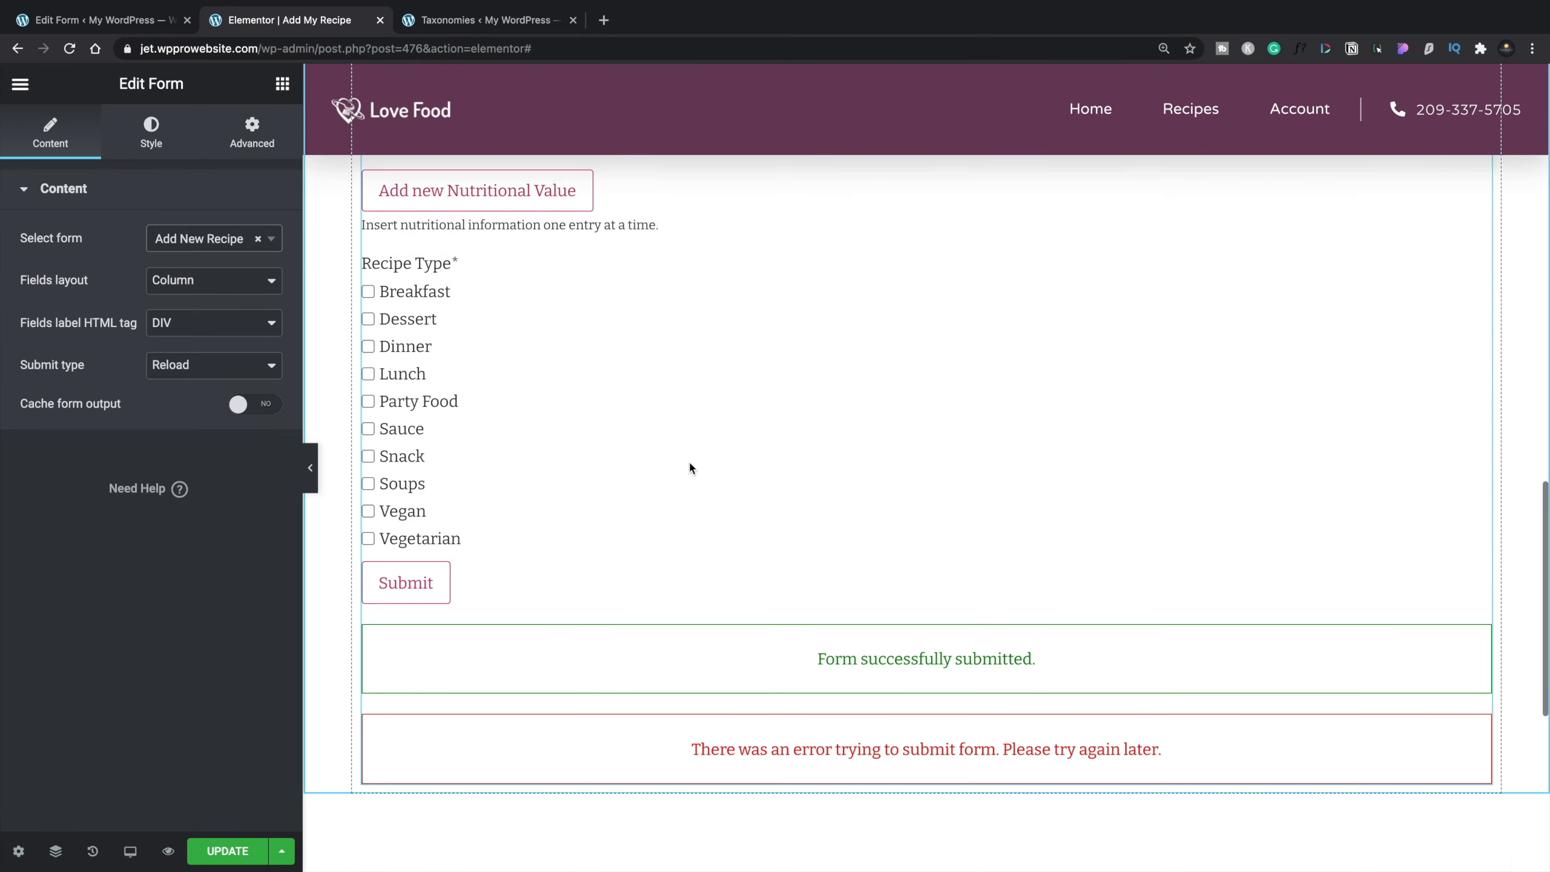
scroll(688, 468, up, 5)
scroll(689, 468, up, 10)
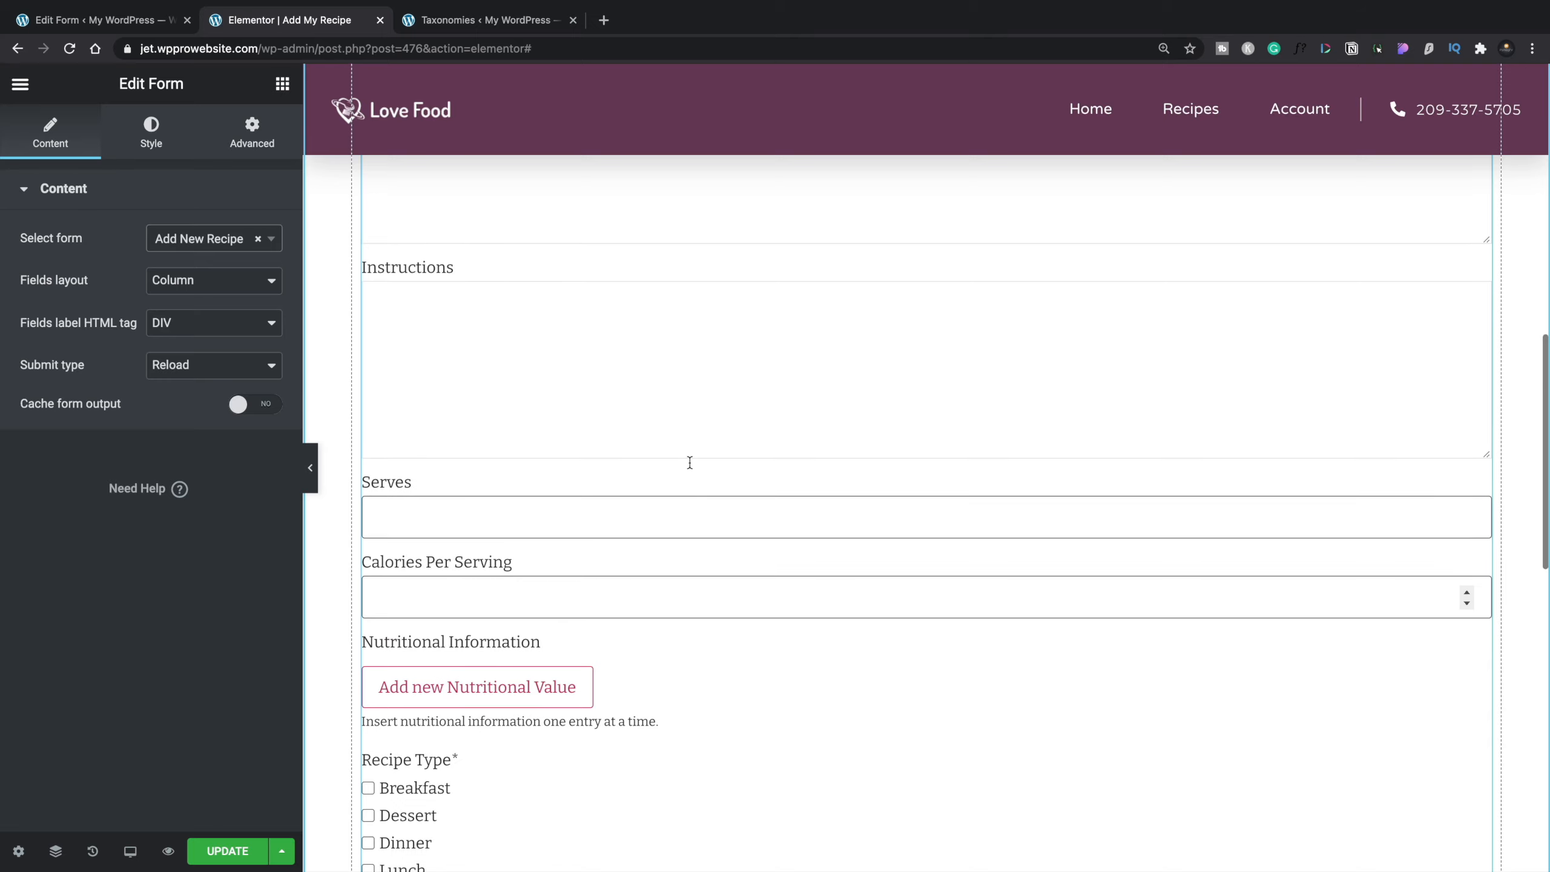
Step: Review the form on the page, update the page and open its preview
scroll(690, 467, up, 4)
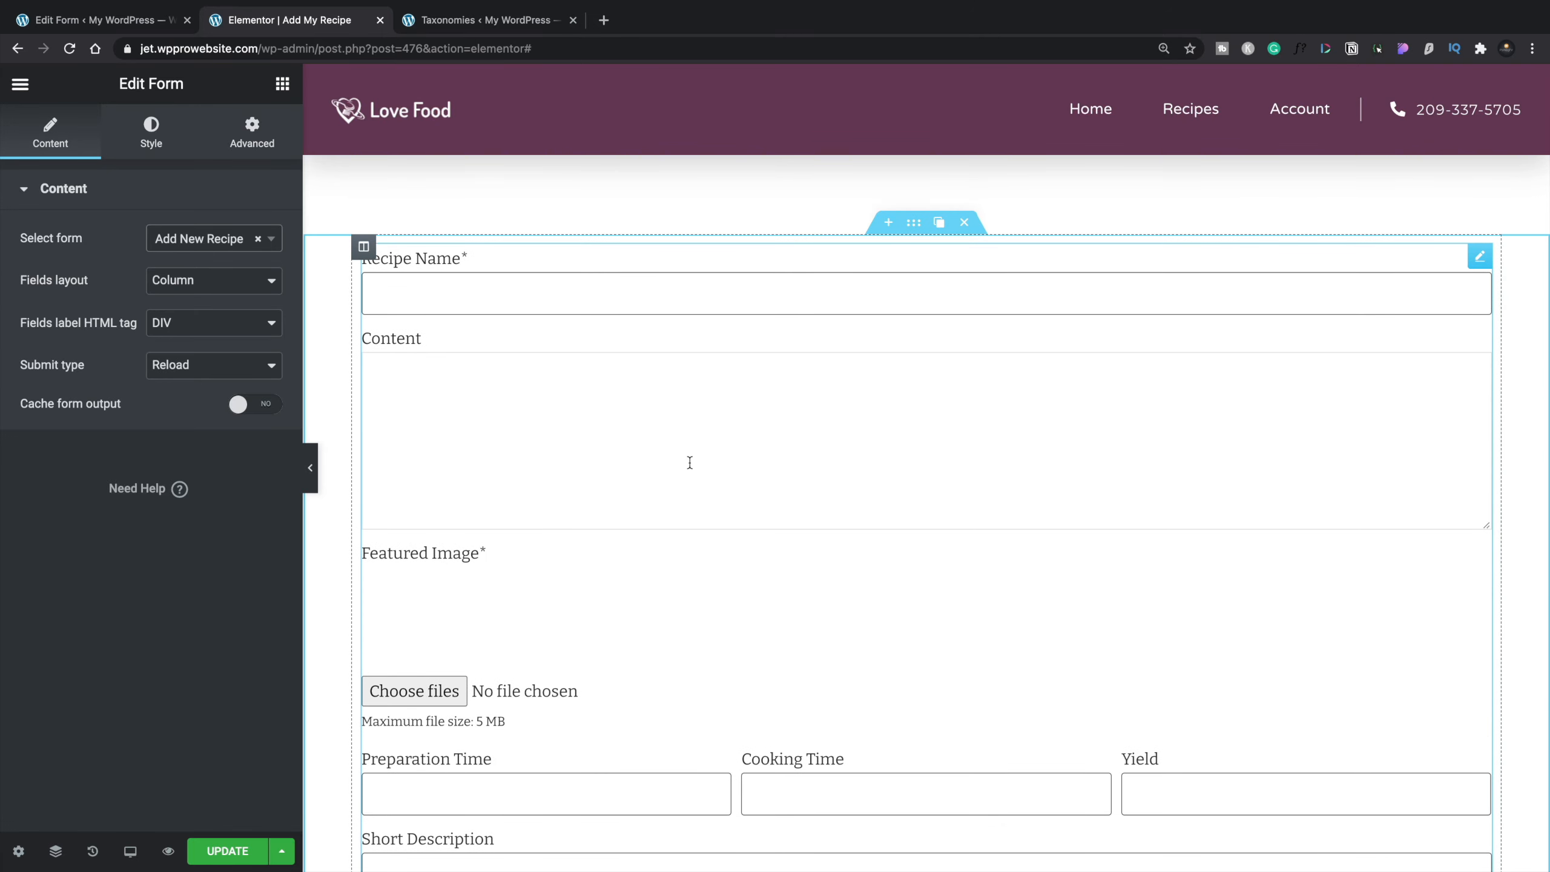
scroll(674, 613, down, 7)
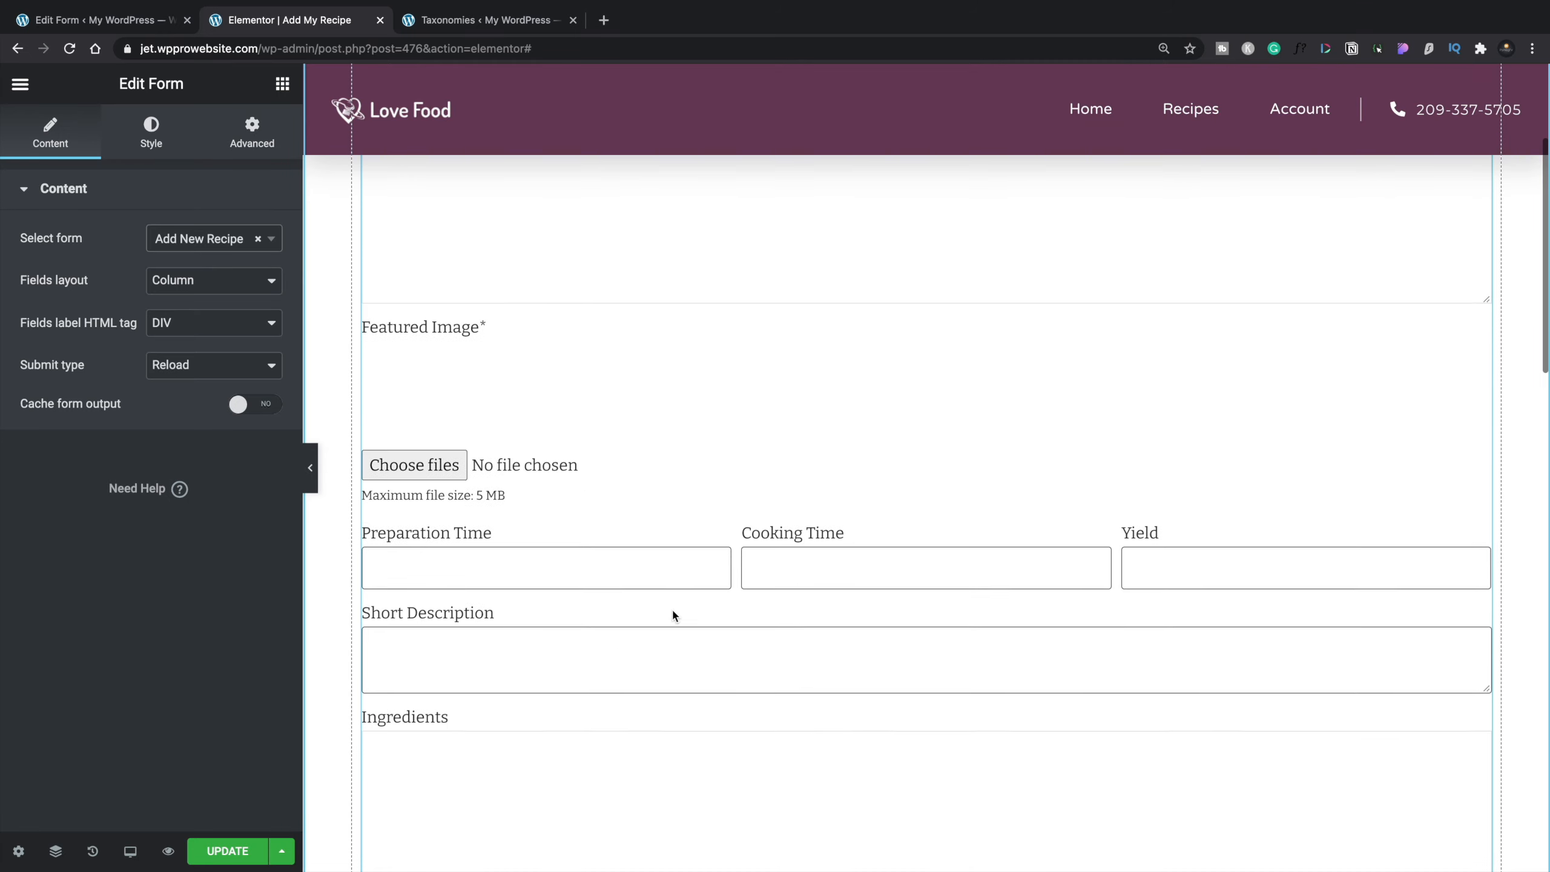
scroll(673, 610, down, 1)
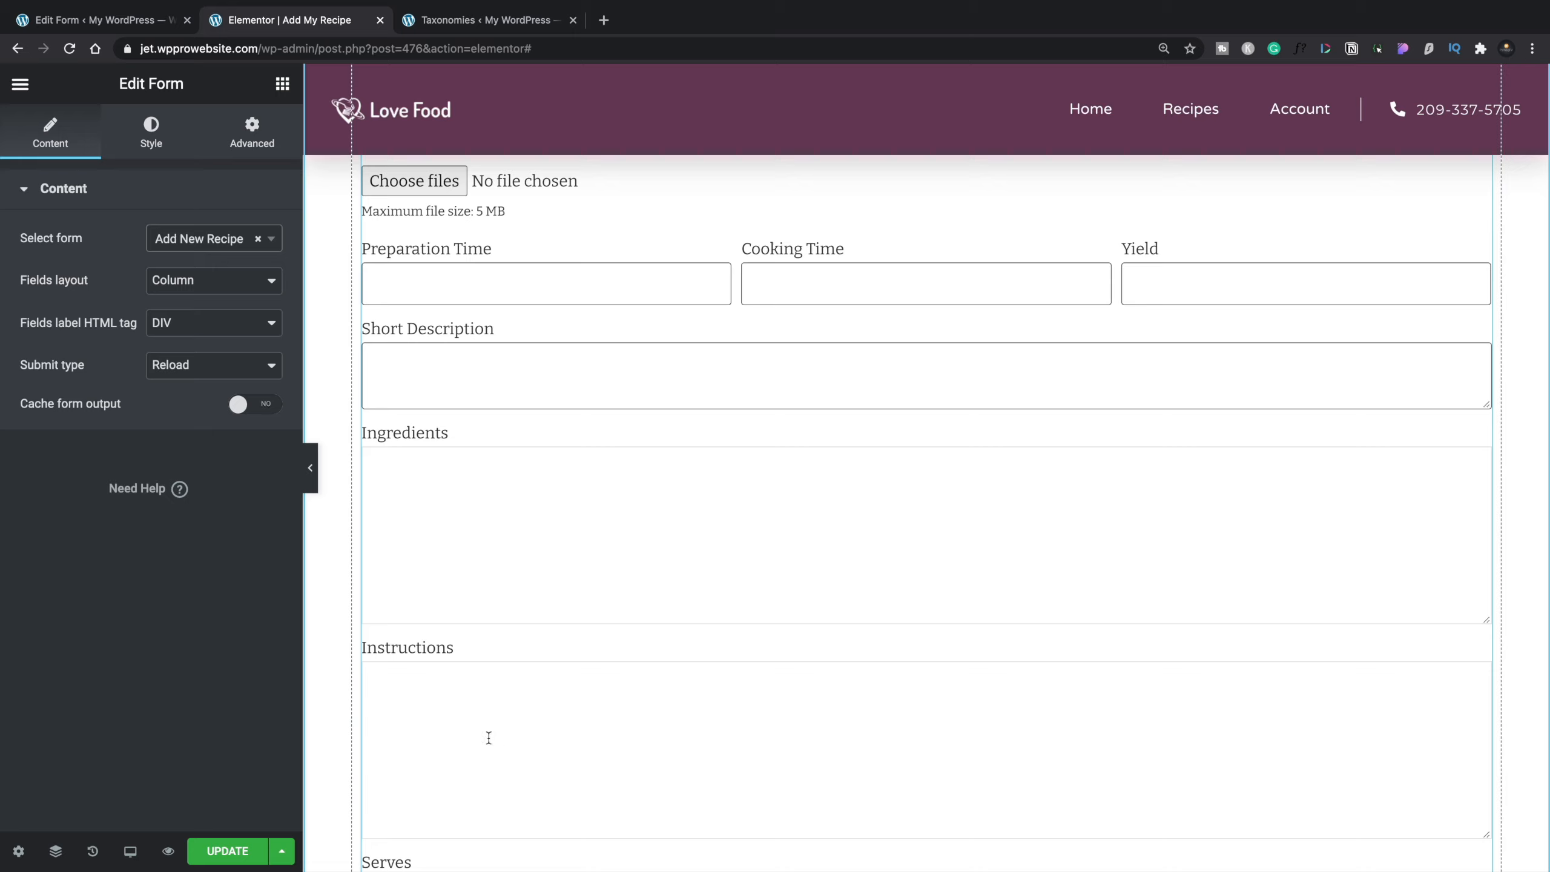
click(228, 852)
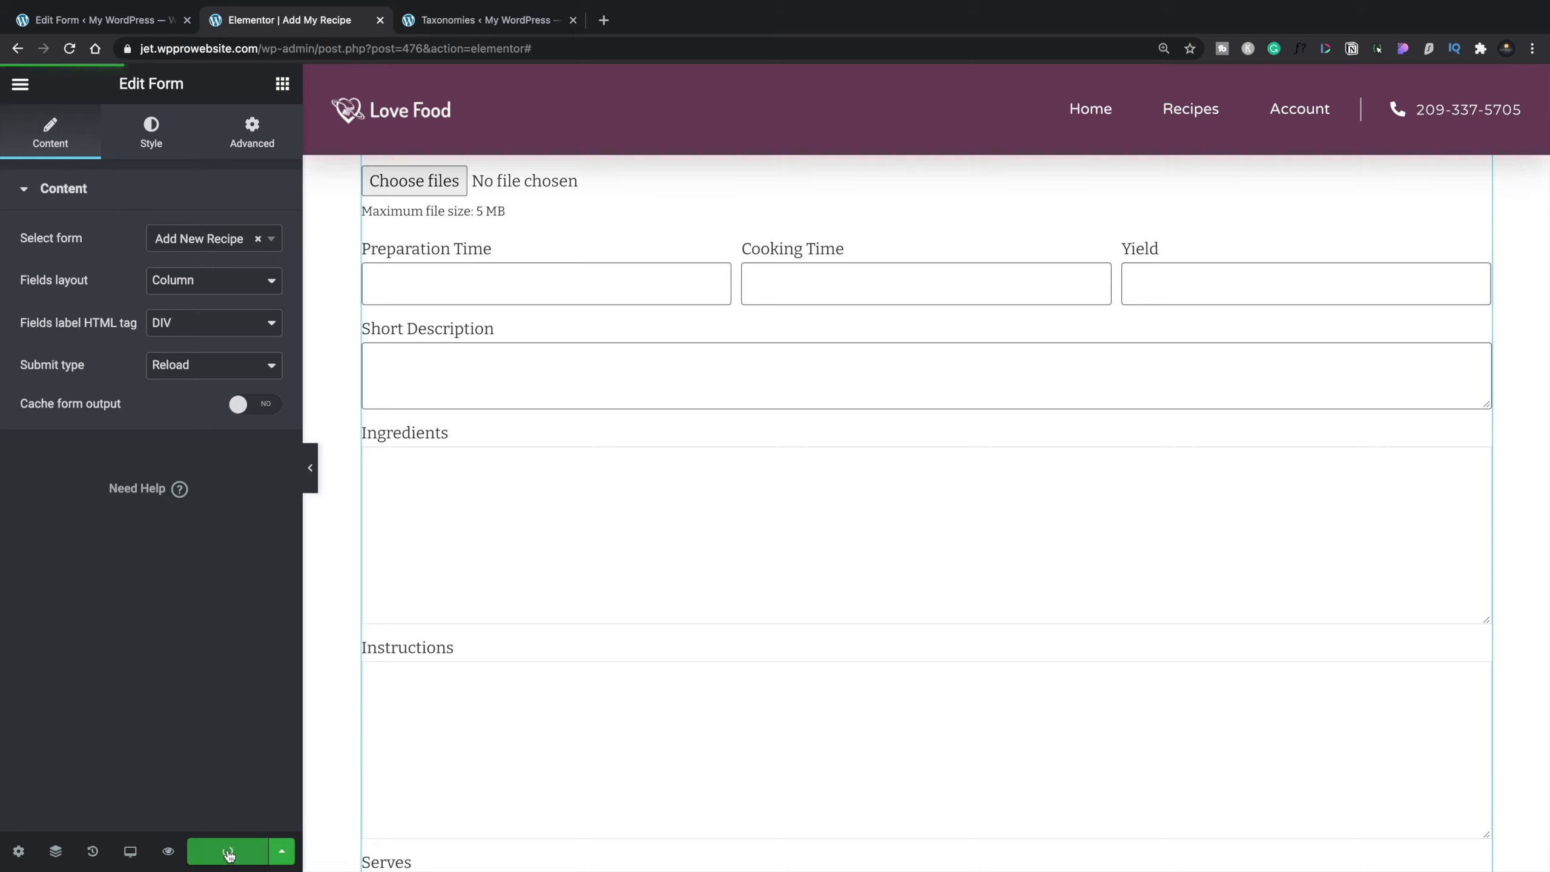
click(167, 852)
Step: Check the form's fields in the preview and test the repeater by adding a nutritional value row
scroll(566, 637, down, 10)
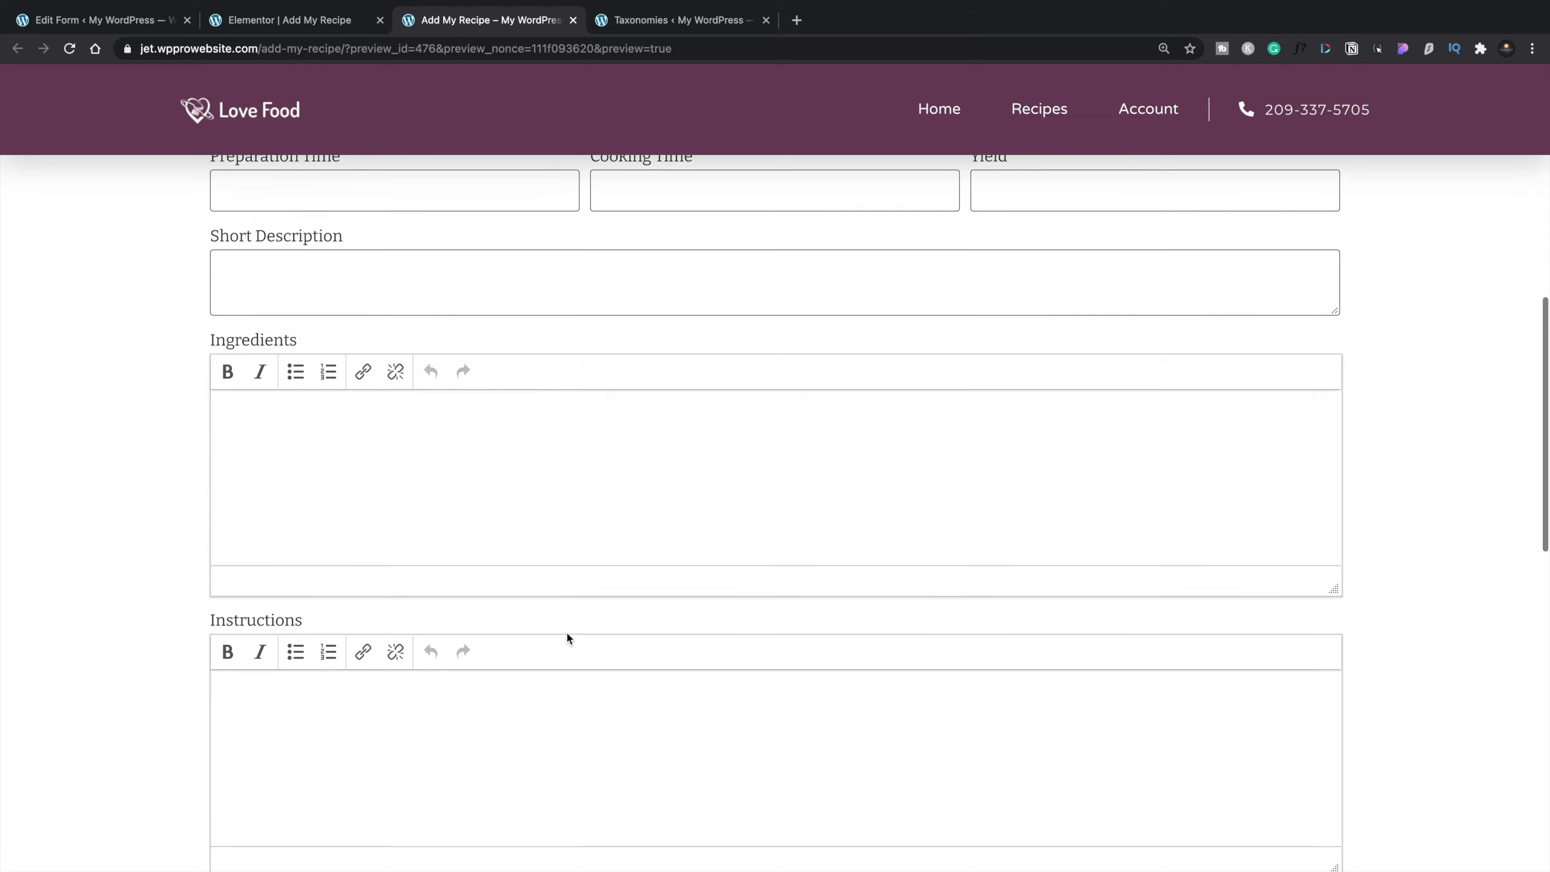
scroll(560, 452, down, 9)
scroll(562, 449, down, 2)
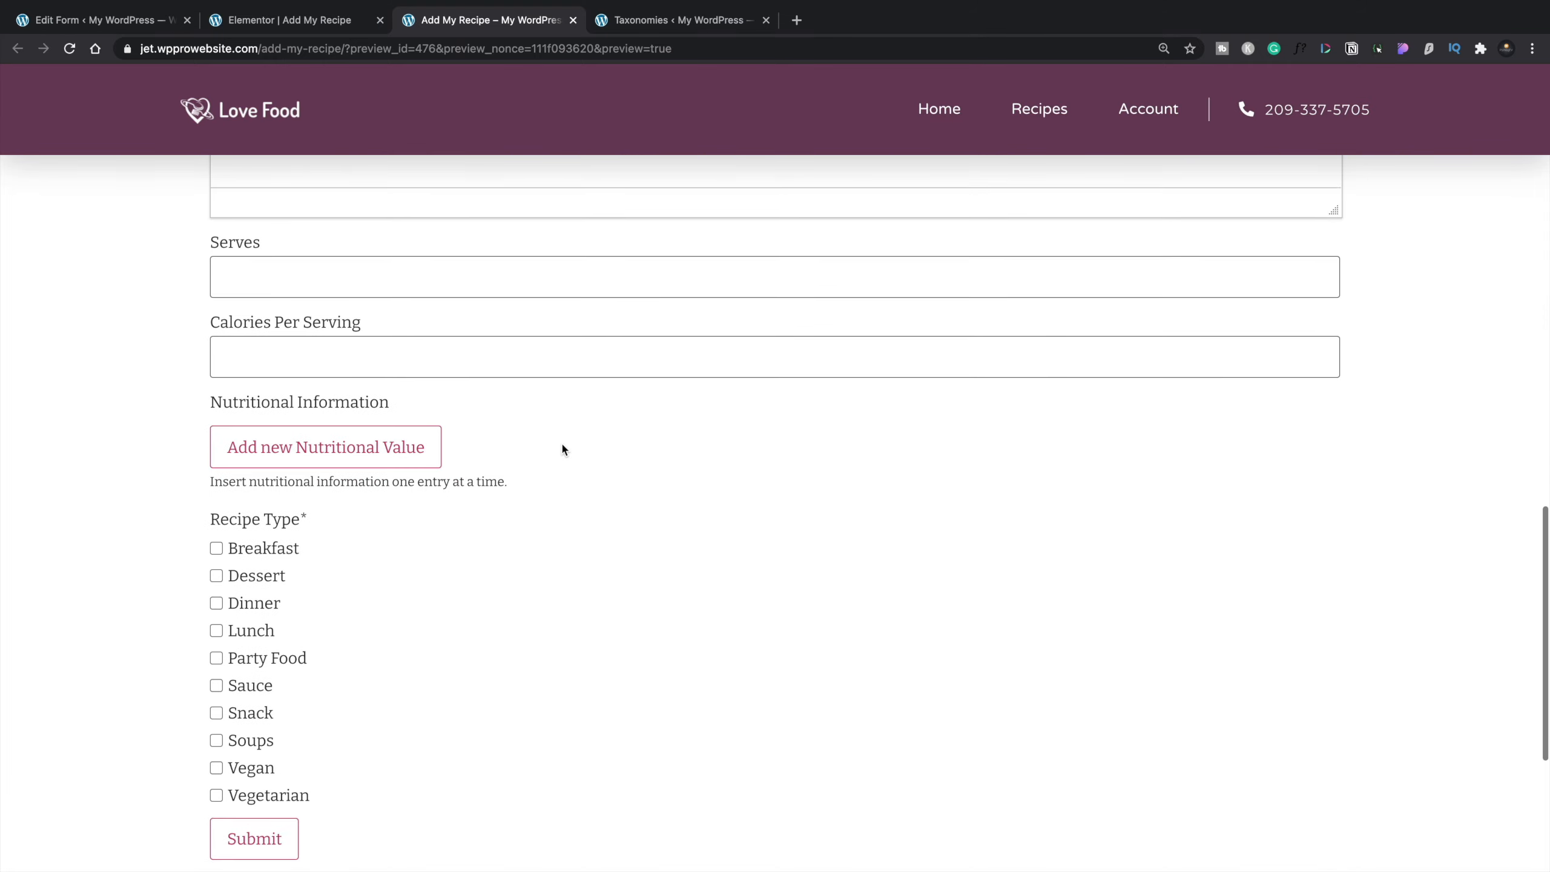
click(322, 423)
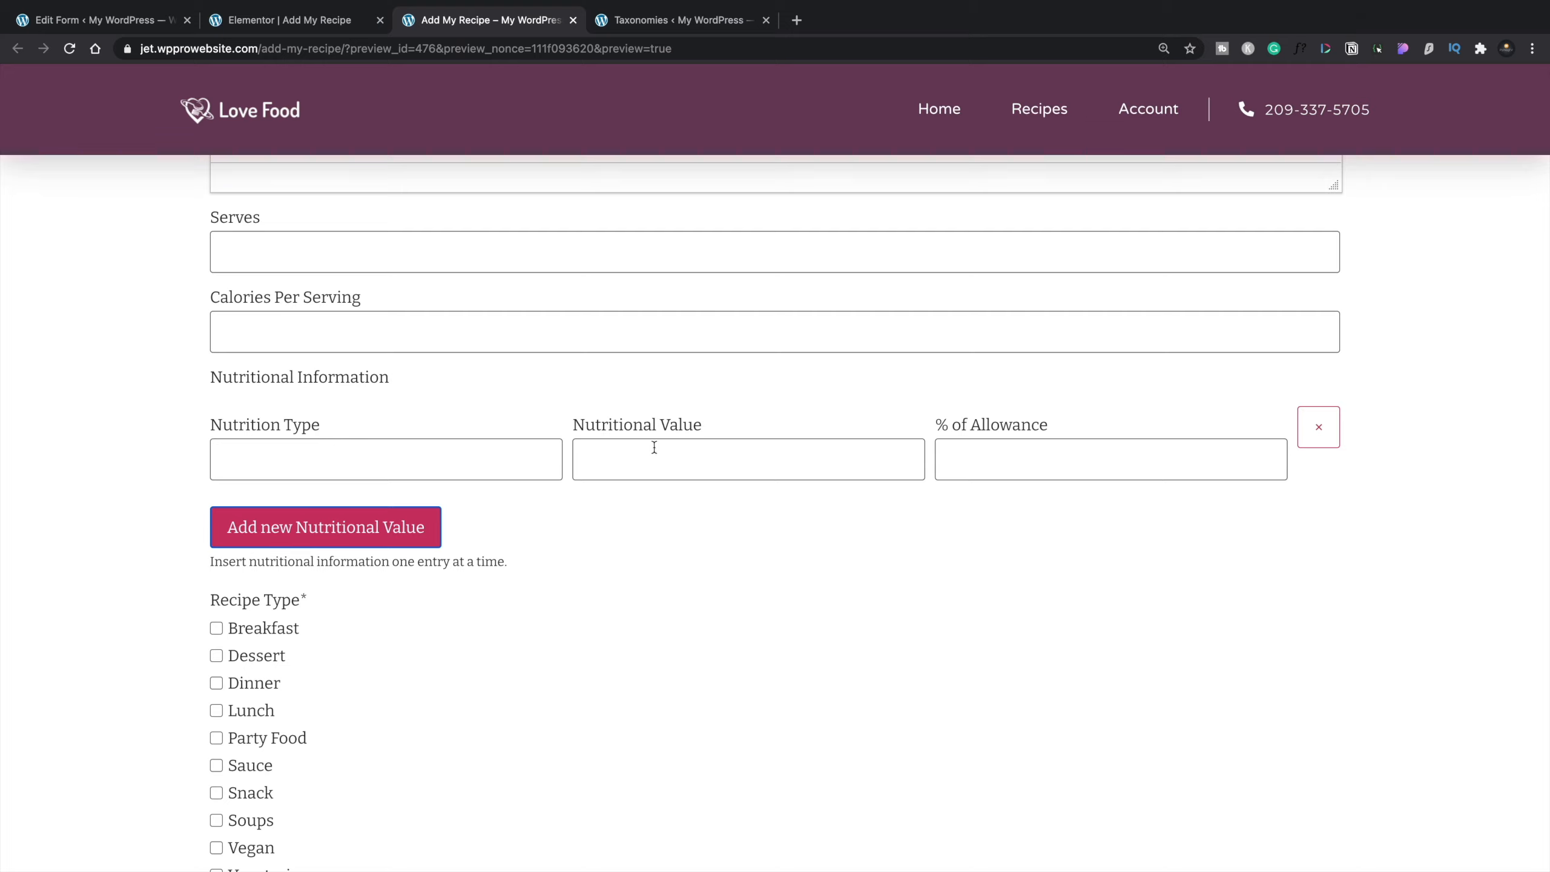
scroll(834, 523, up, 1)
scroll(834, 524, up, 10)
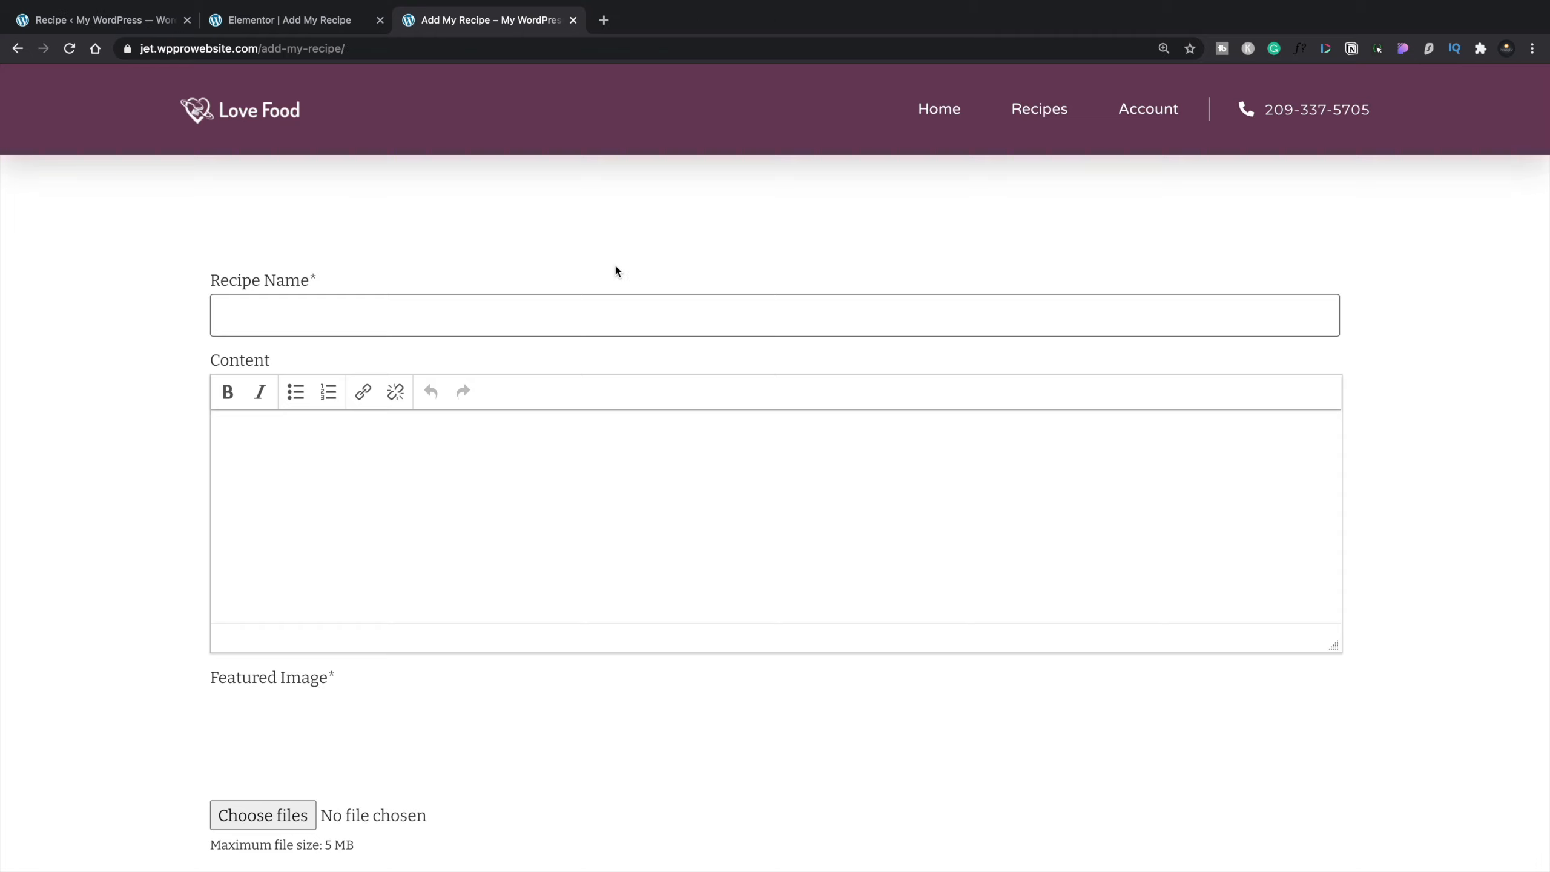
Step: Enter Sample Recipe as the recipe name and fdggdfsdfsd as its content
click(494, 313)
text(ample Recipe)
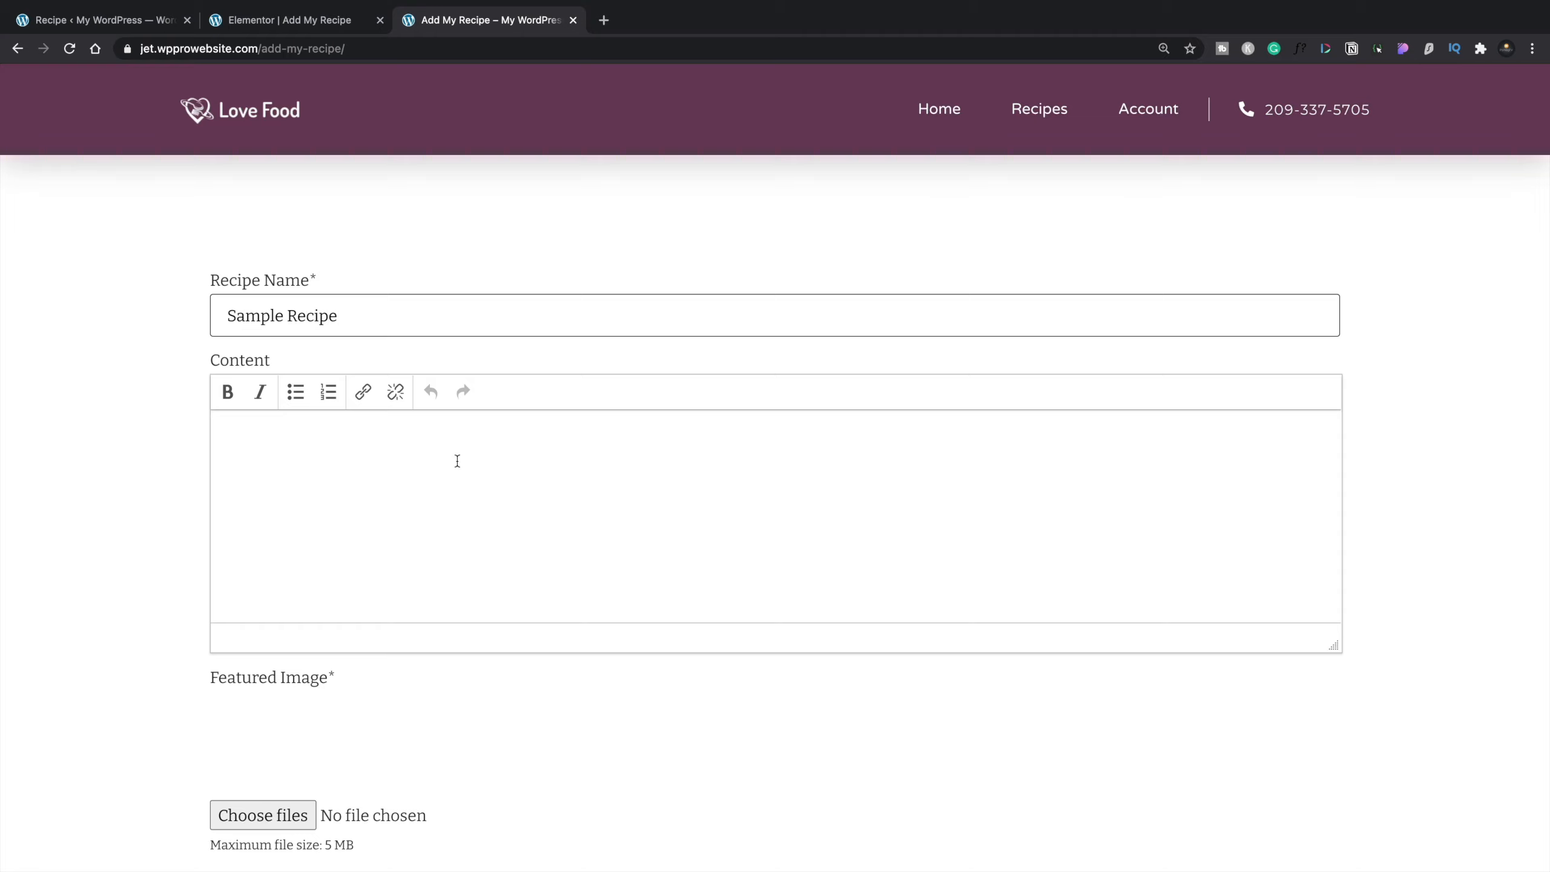
click(457, 460)
text(fdggdfsdfsd)
Step: Upload pexels-ray-piedra-1565982.jpg from Downloads as the featured image
scroll(451, 460, down, 1)
scroll(288, 628, down, 5)
click(288, 627)
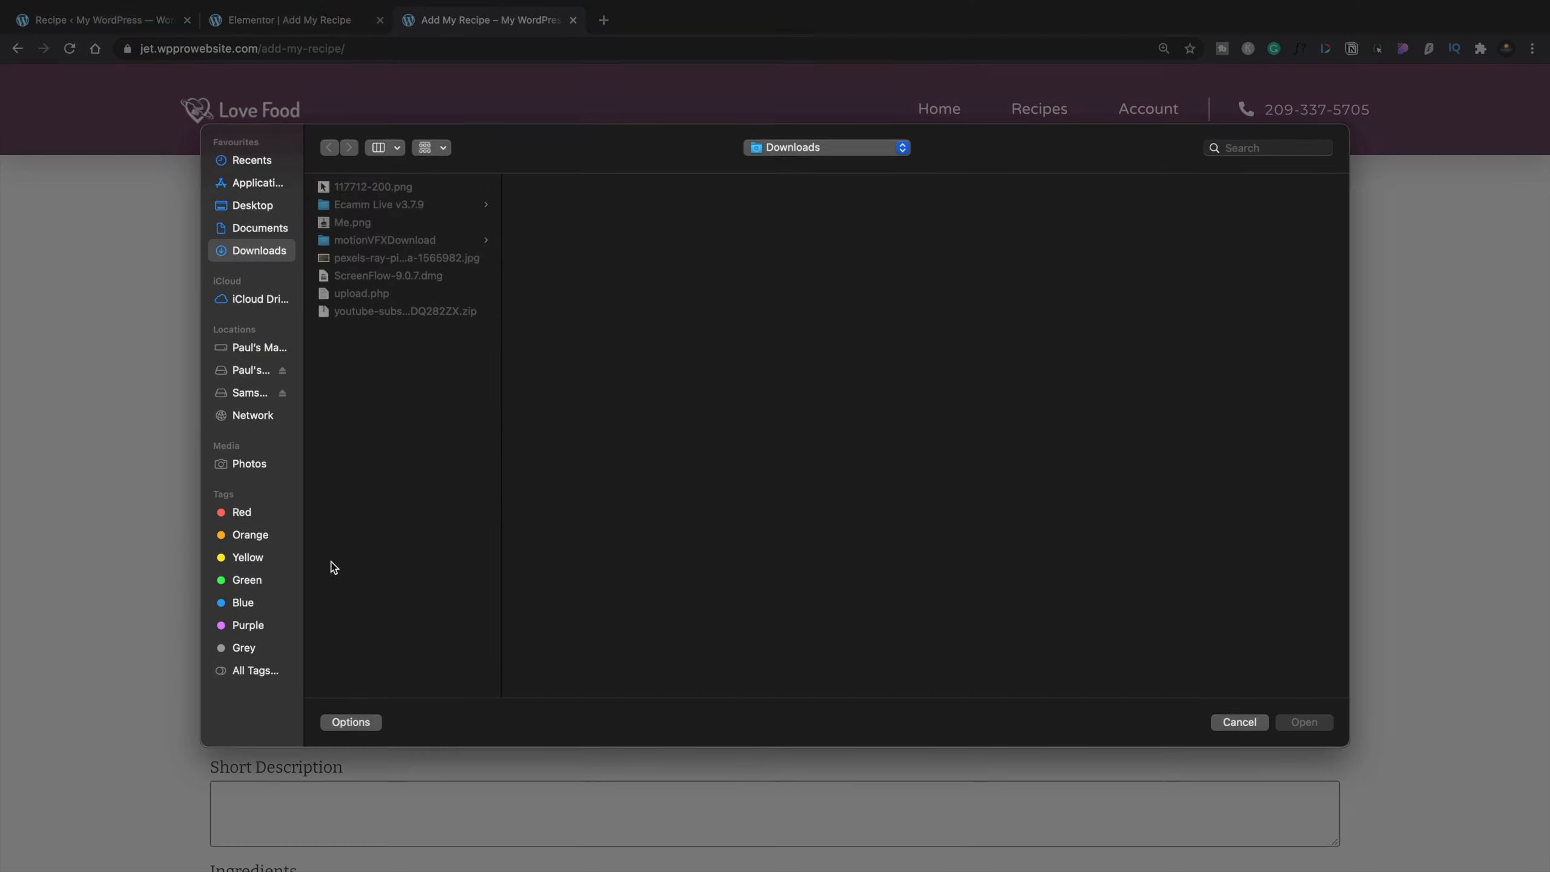
click(380, 261)
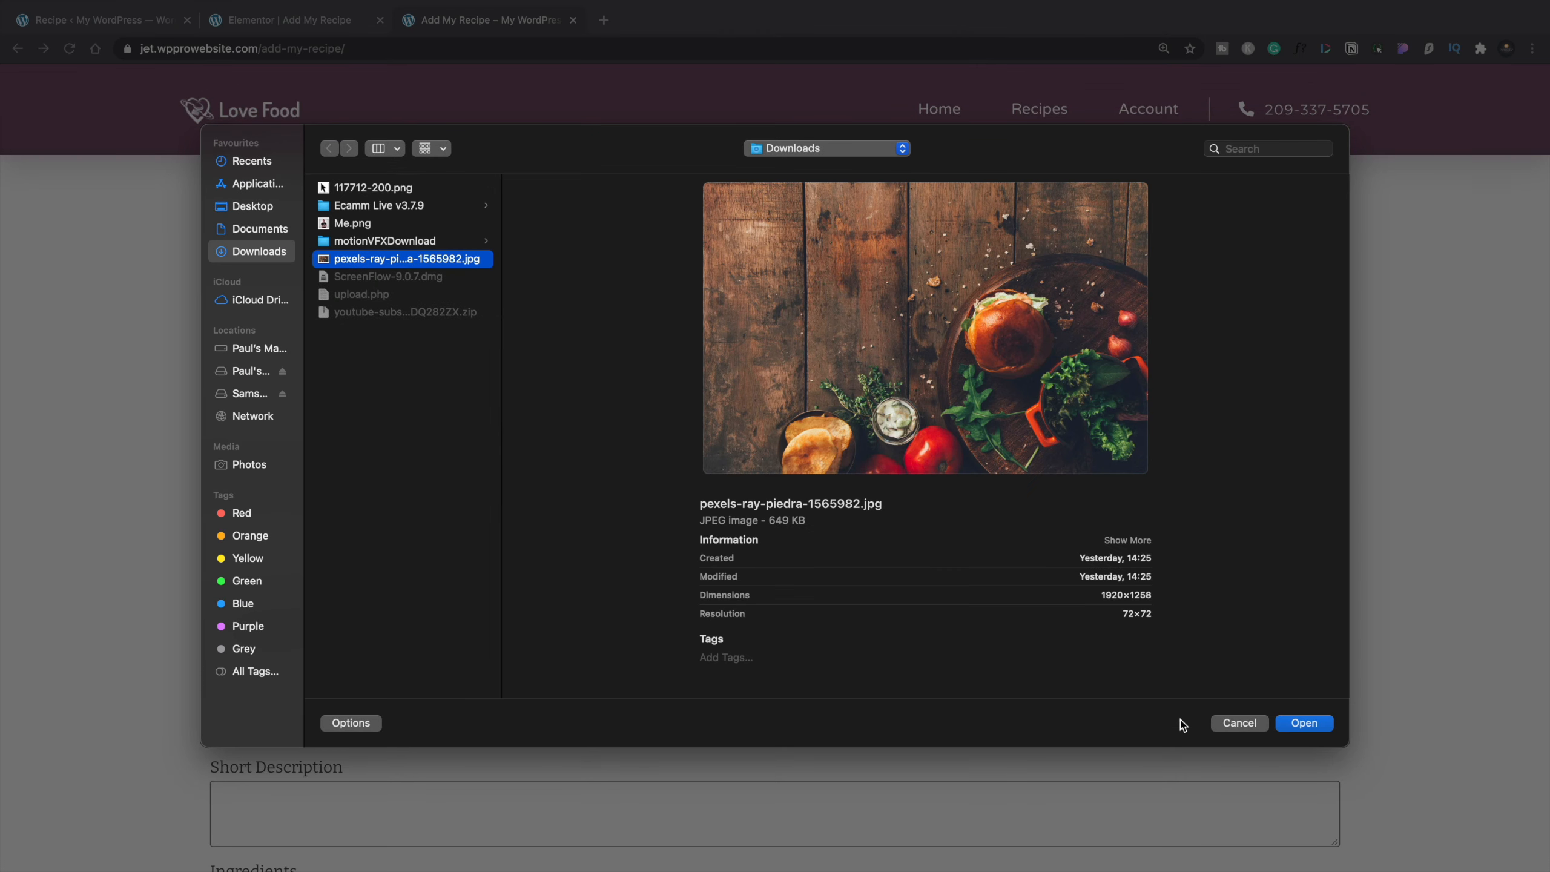
click(1303, 723)
Step: Set the preparation time to 34, the cooking time to 34 and the yield to 4
scroll(117, 485, down, 5)
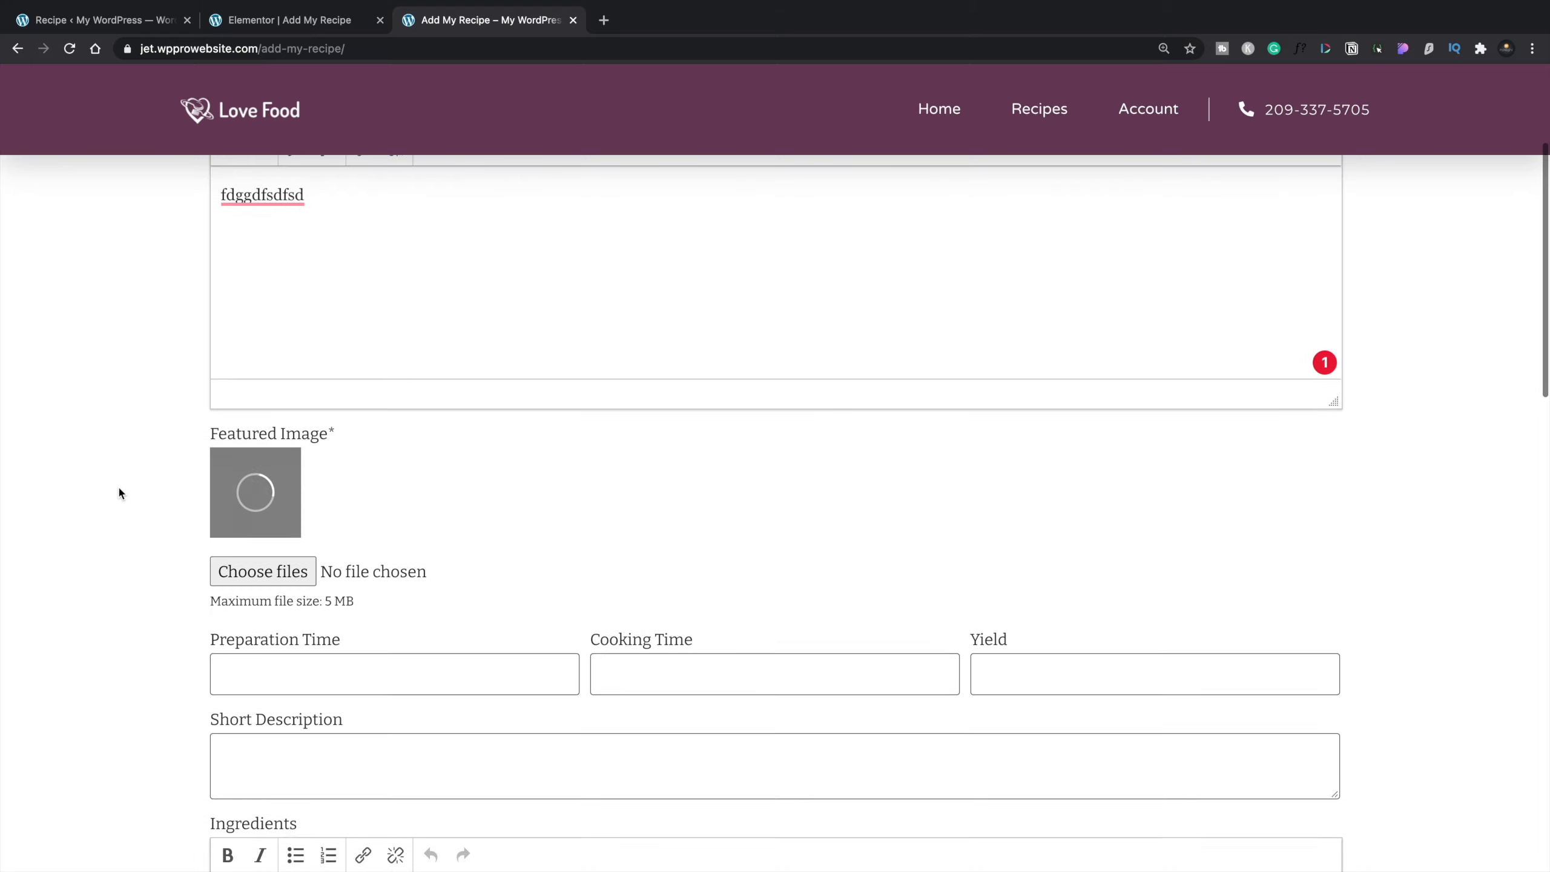
click(264, 463)
text(34)
click(683, 482)
text(34)
click(1025, 470)
text(45)
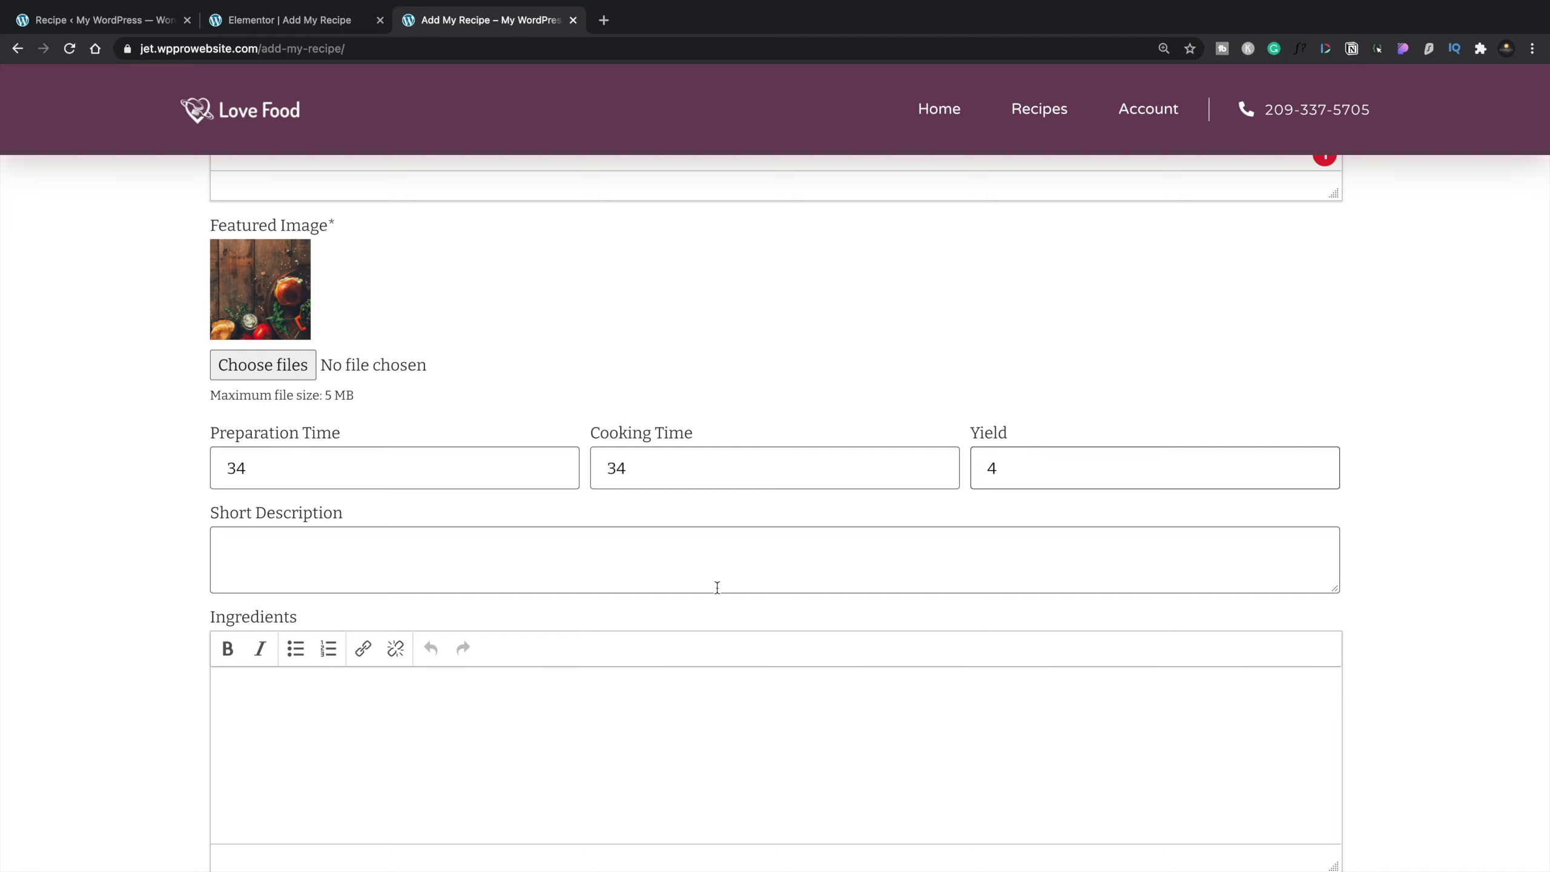
Step: Fill in 34534 as the short description, fdgdgffd as the ingredients and dfgdgfd as the instructions
click(462, 566)
text(34534)
click(417, 755)
text(fdgdgffd)
scroll(397, 628, down, 7)
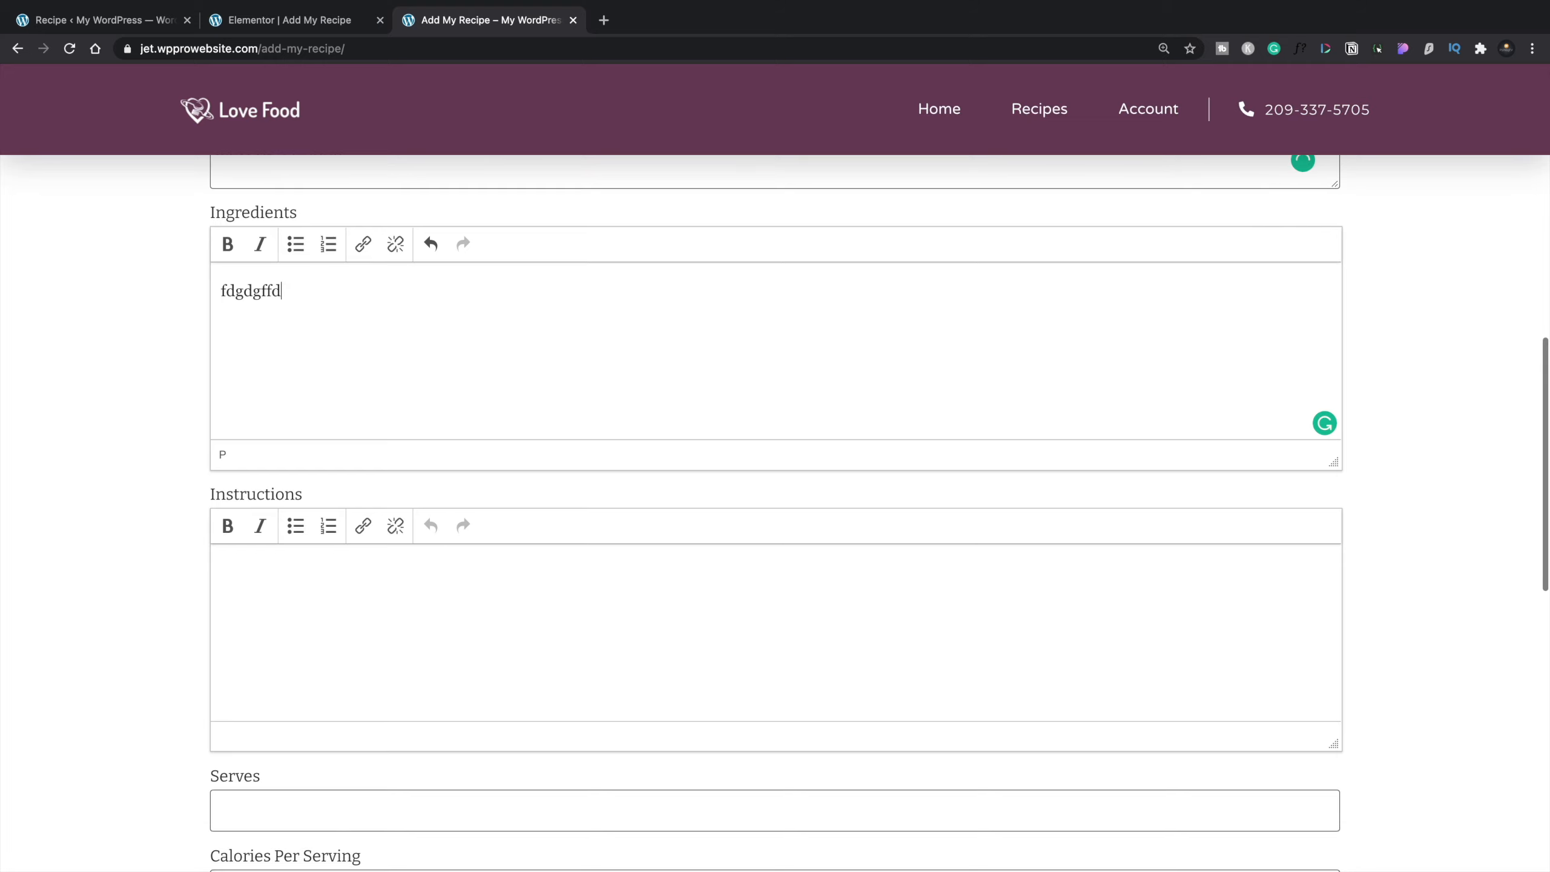
click(397, 628)
text(dfgdgfd)
Step: Set Serves to 4 and Calories Per Serving to 413
scroll(390, 568, down, 5)
click(380, 507)
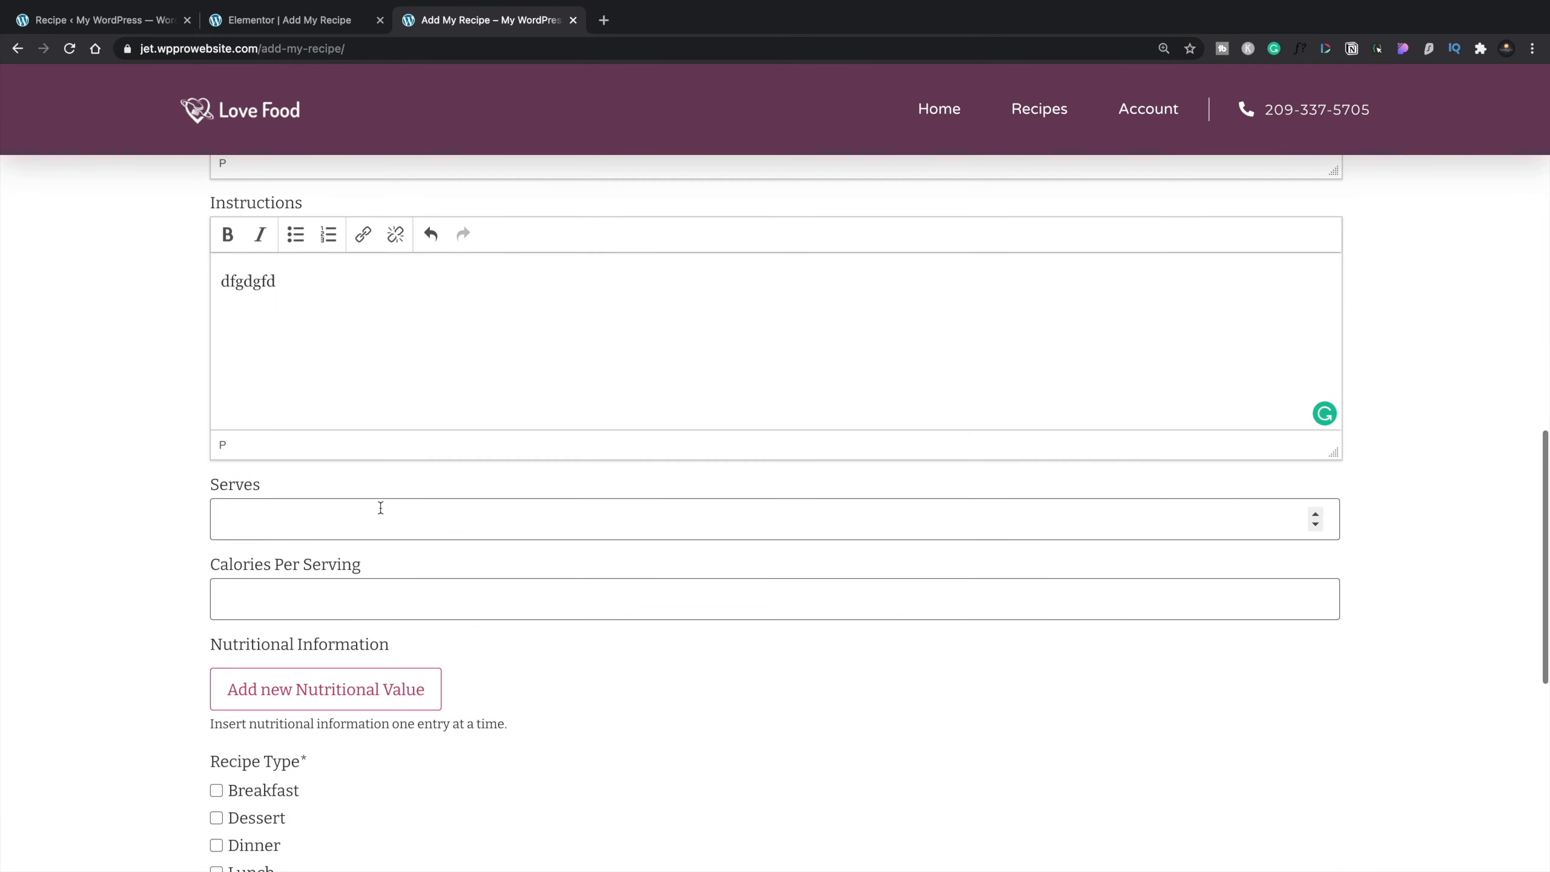
text(4)
click(375, 595)
text(4)
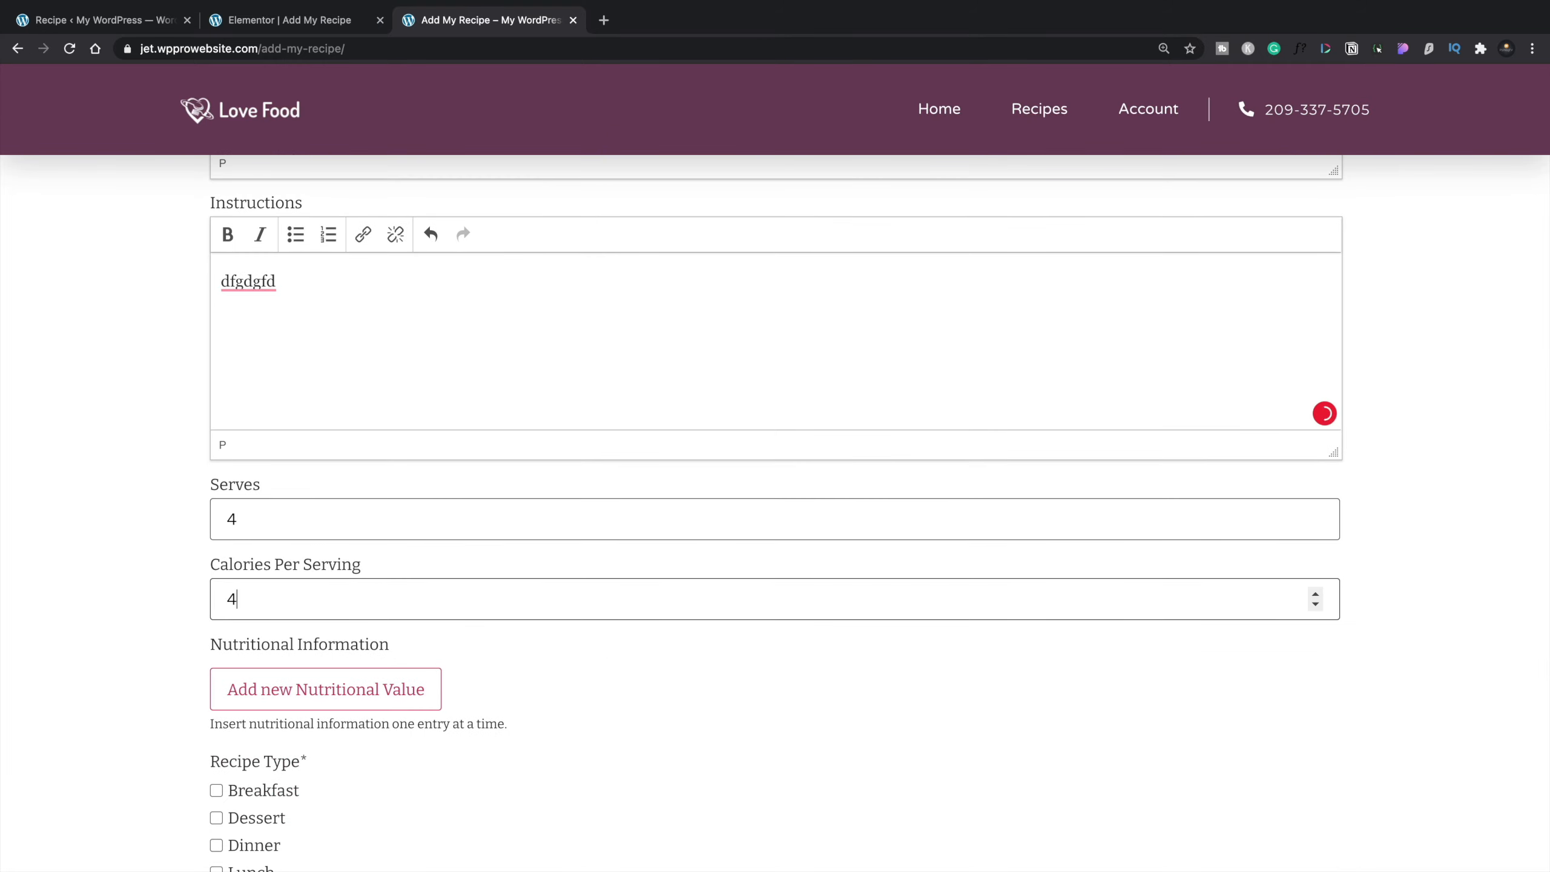
text(40)
key(BackSpace)
key(BackSpace)
text(13)
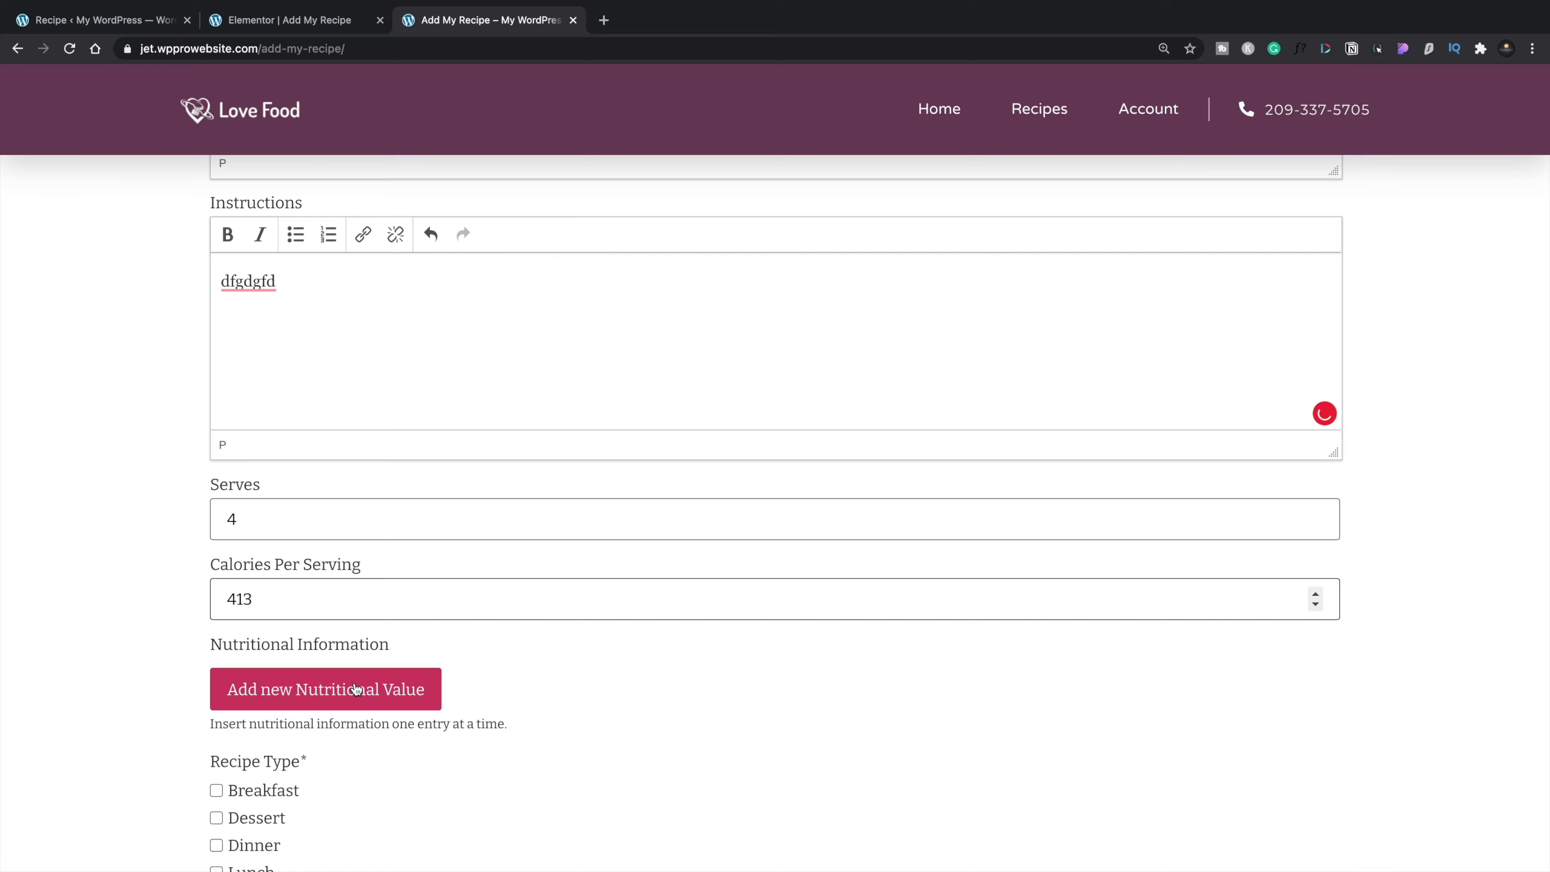
Step: Add a nutritional value row with type Sodium, value 500mg and 50 as the percentage of allowance
click(357, 688)
scroll(353, 681, down, 3)
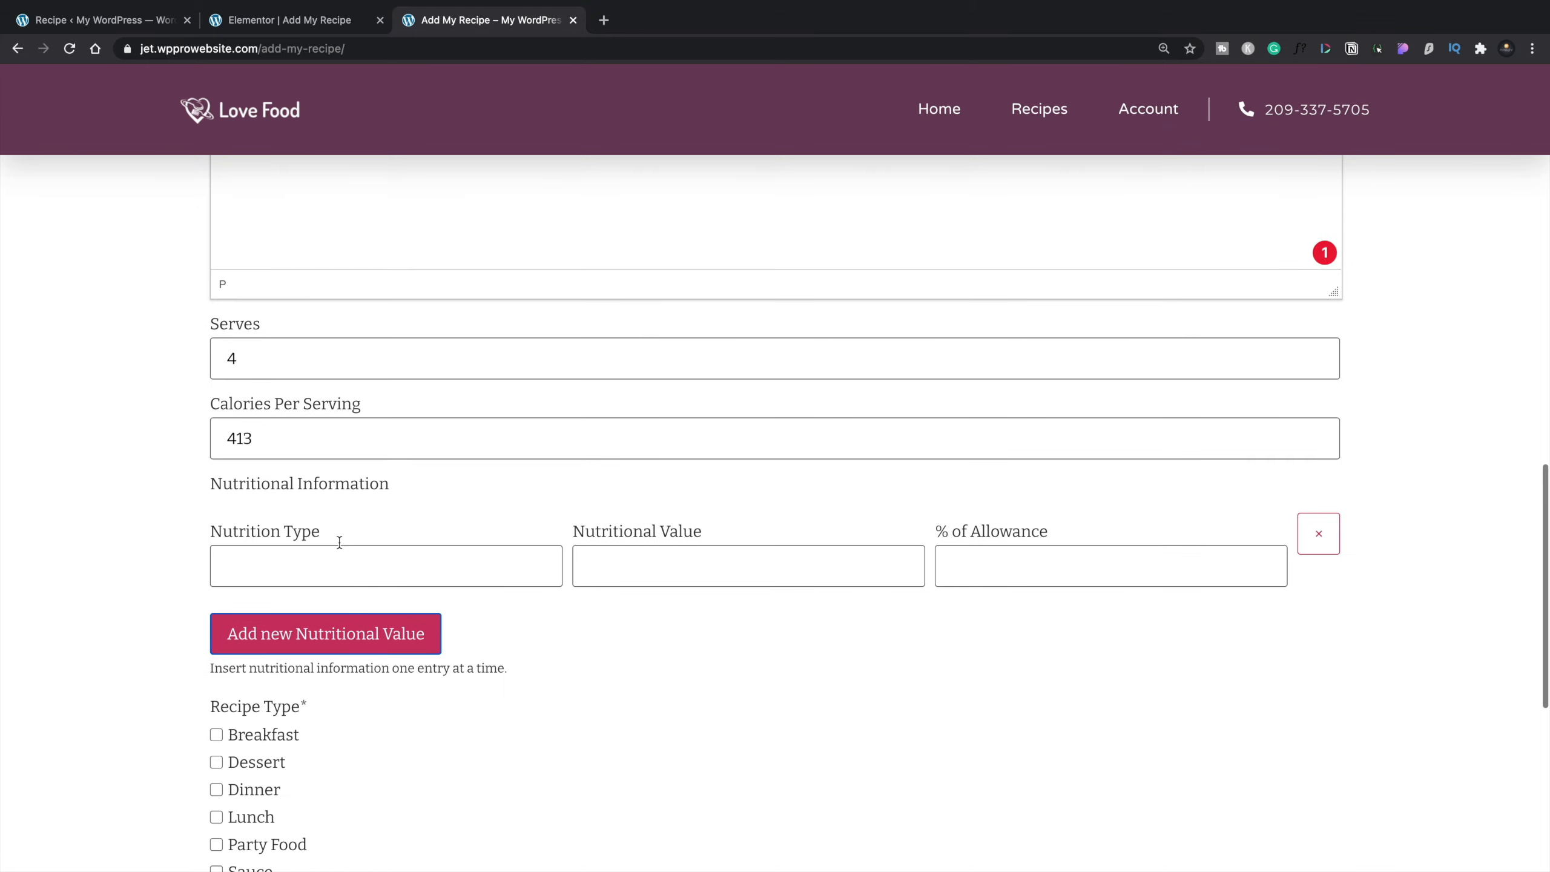
click(339, 563)
text(`)
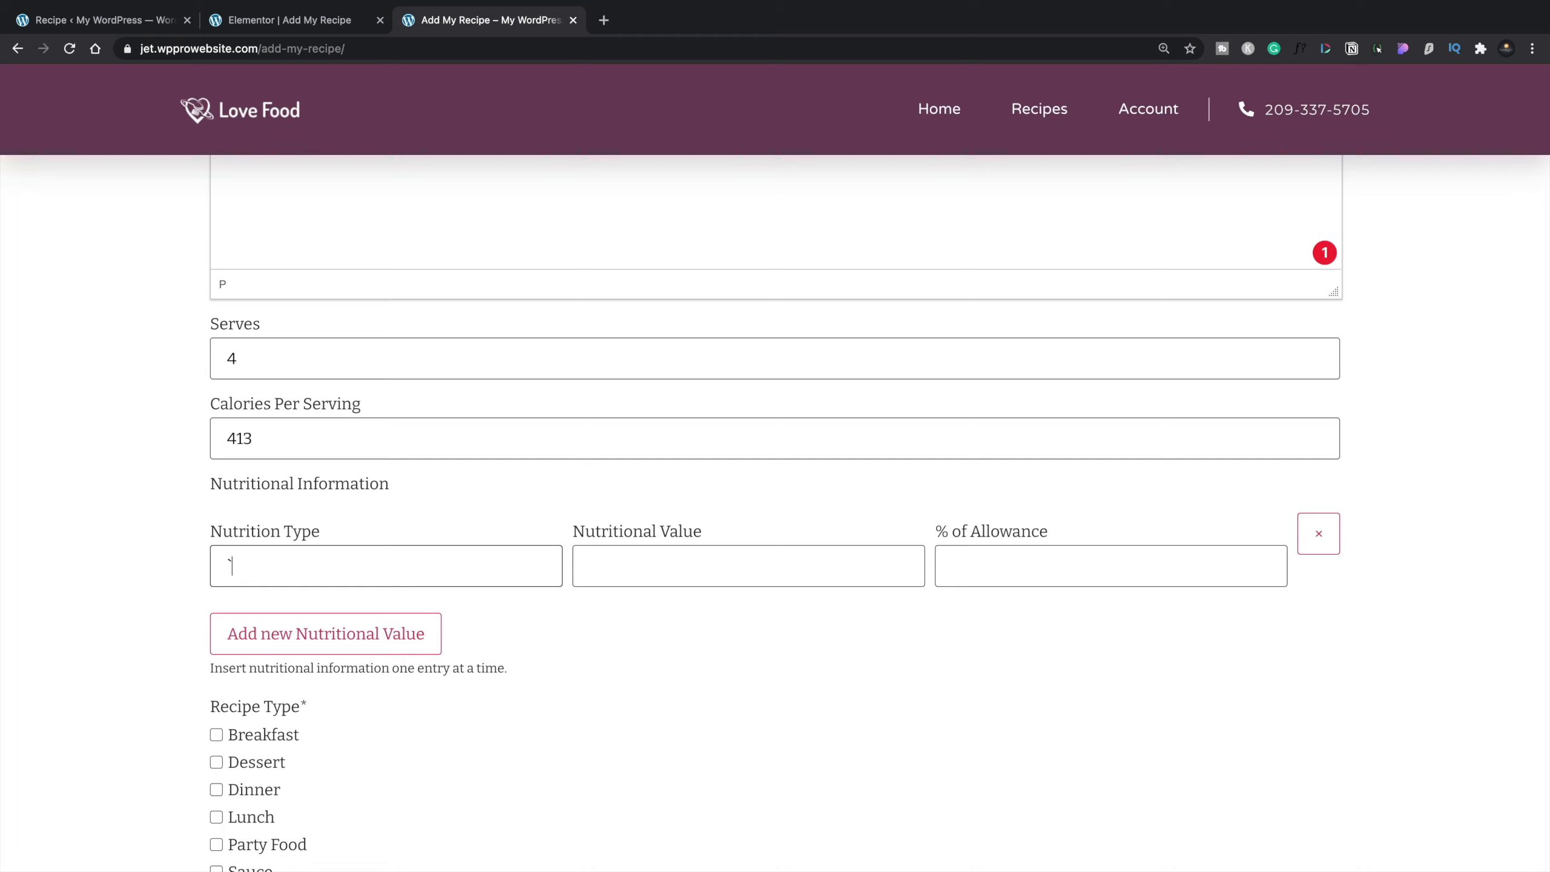
text(od500mg)
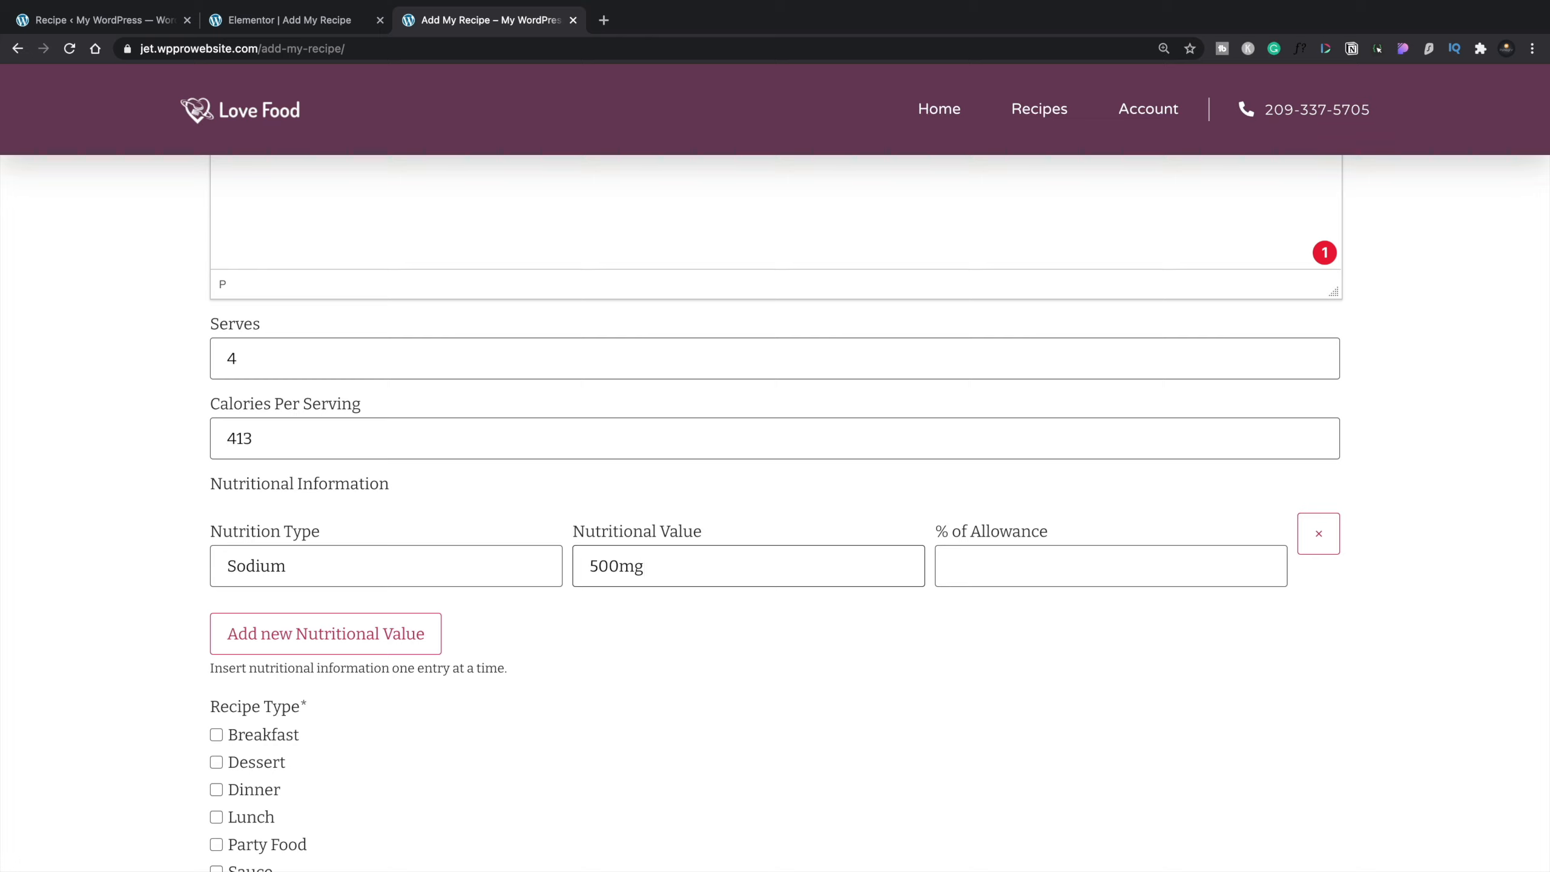
key(Tab)
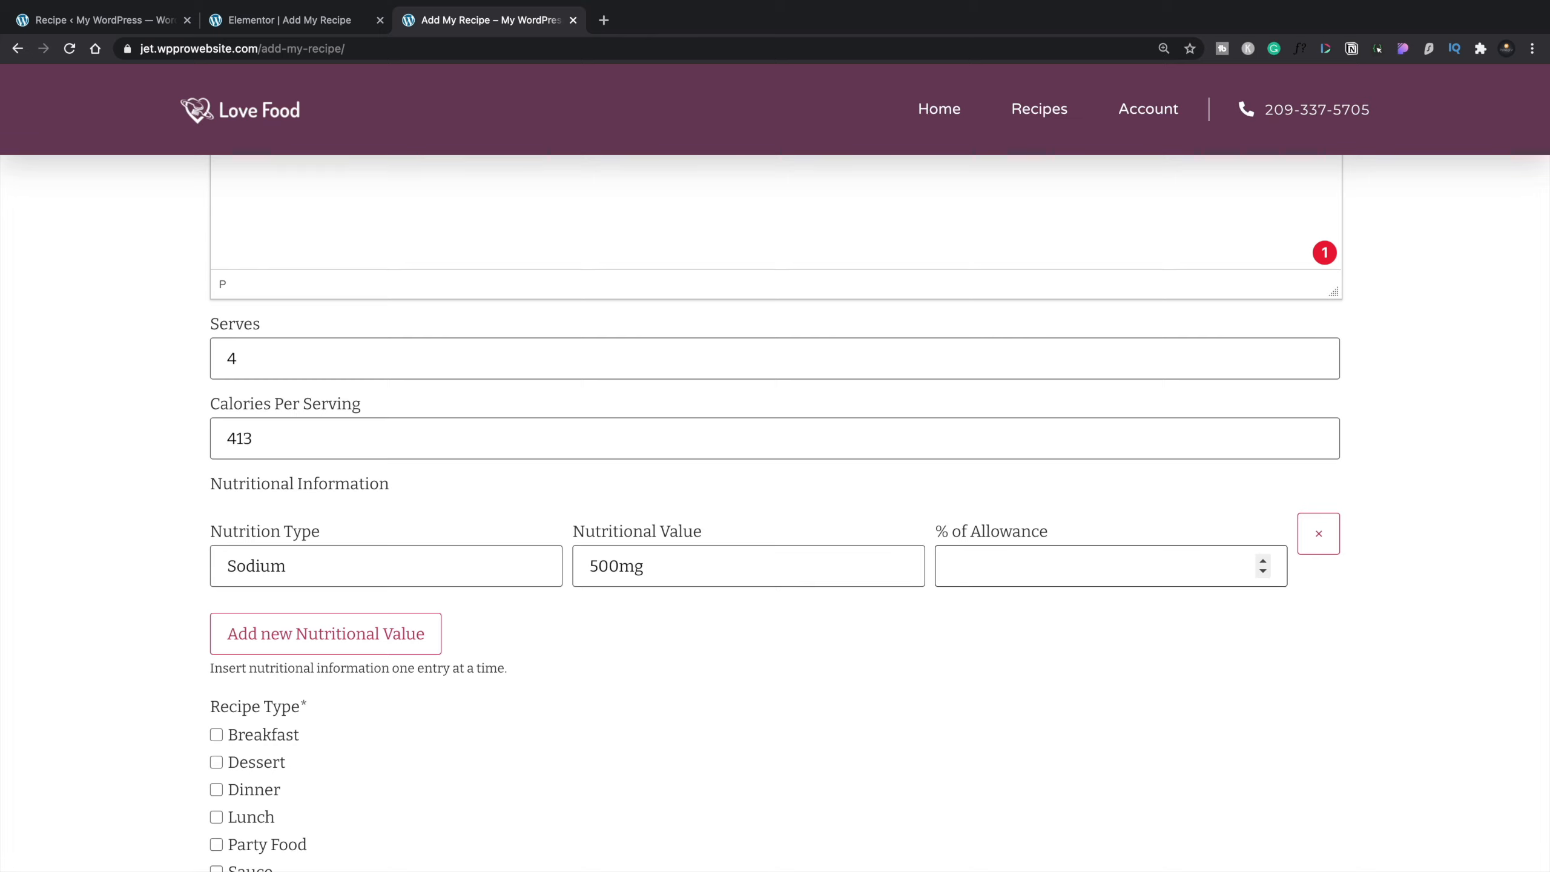
text(50)
Step: Add an empty second nutritional value row and remove it
scroll(166, 614, down, 1)
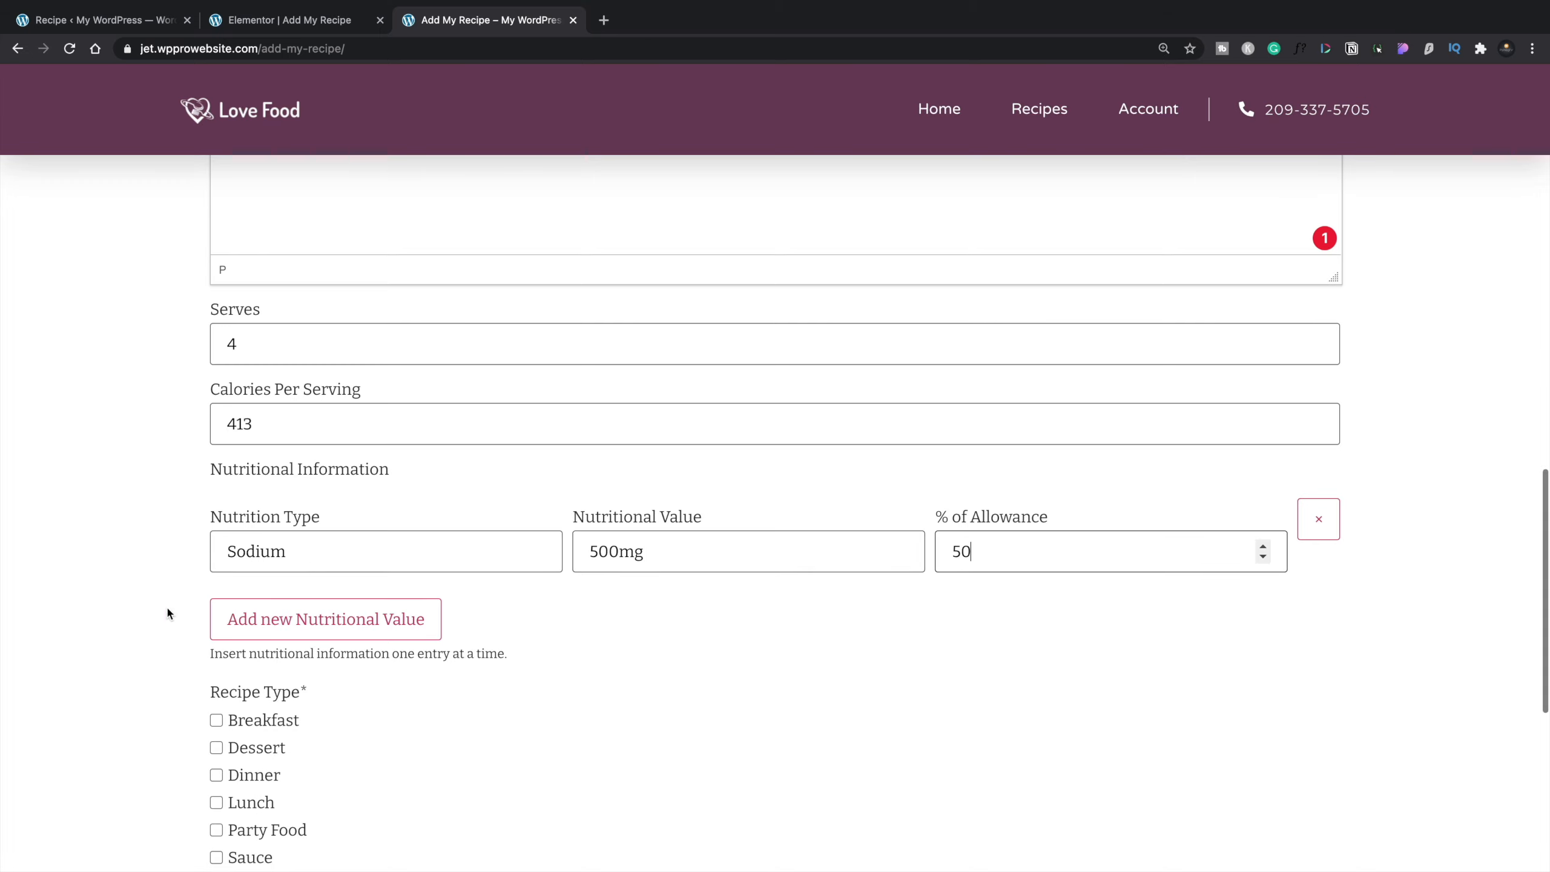
click(260, 619)
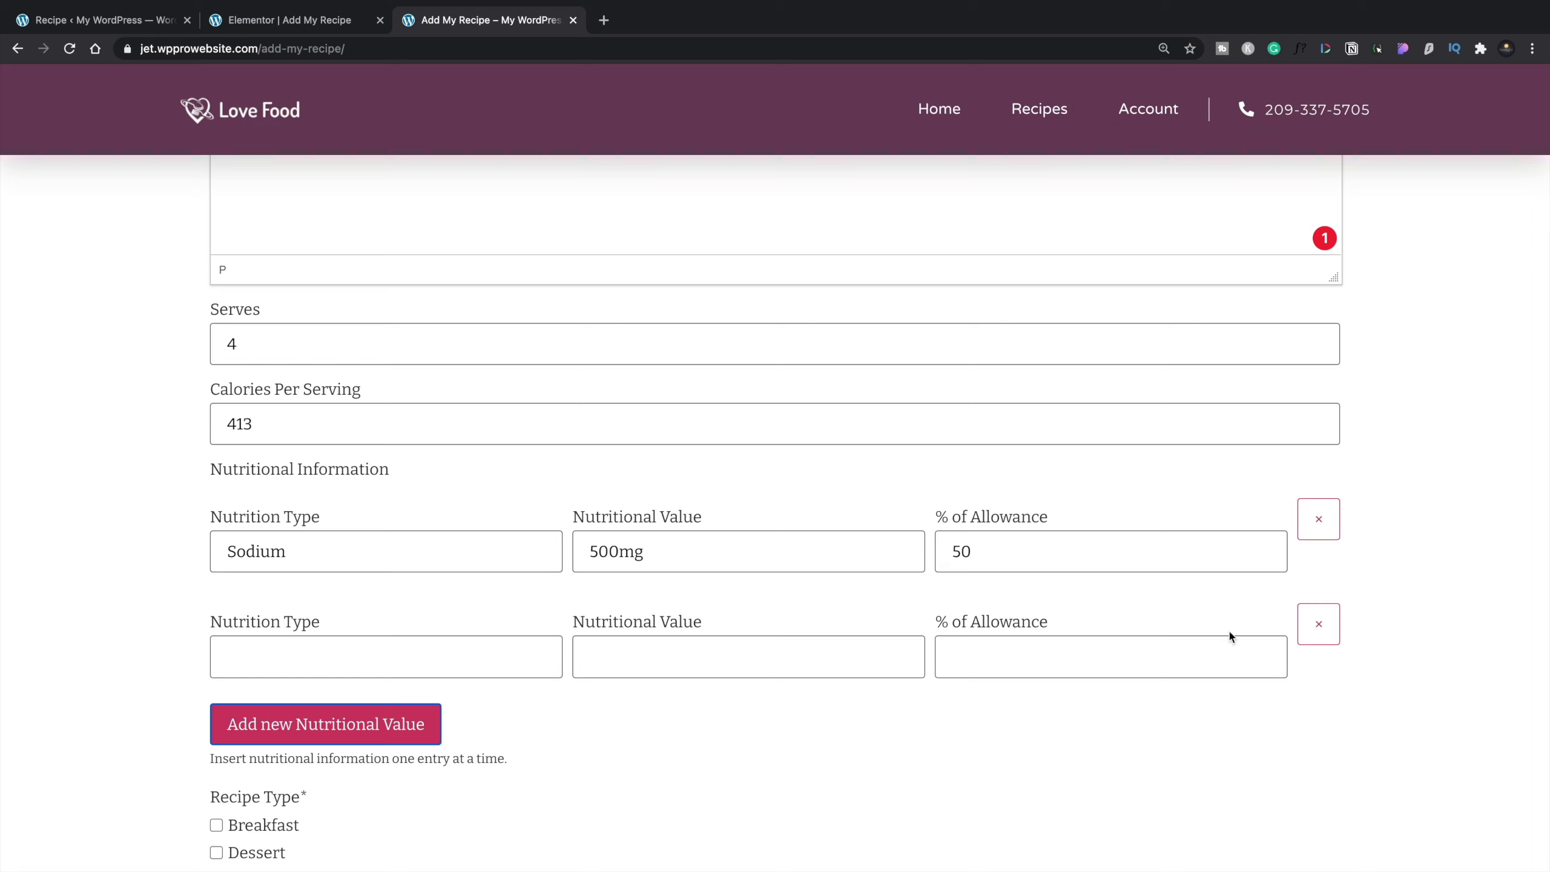
click(1318, 623)
Step: Select Dinner, Lunch and Party Food as recipe types and submit the form
scroll(1087, 703, down, 5)
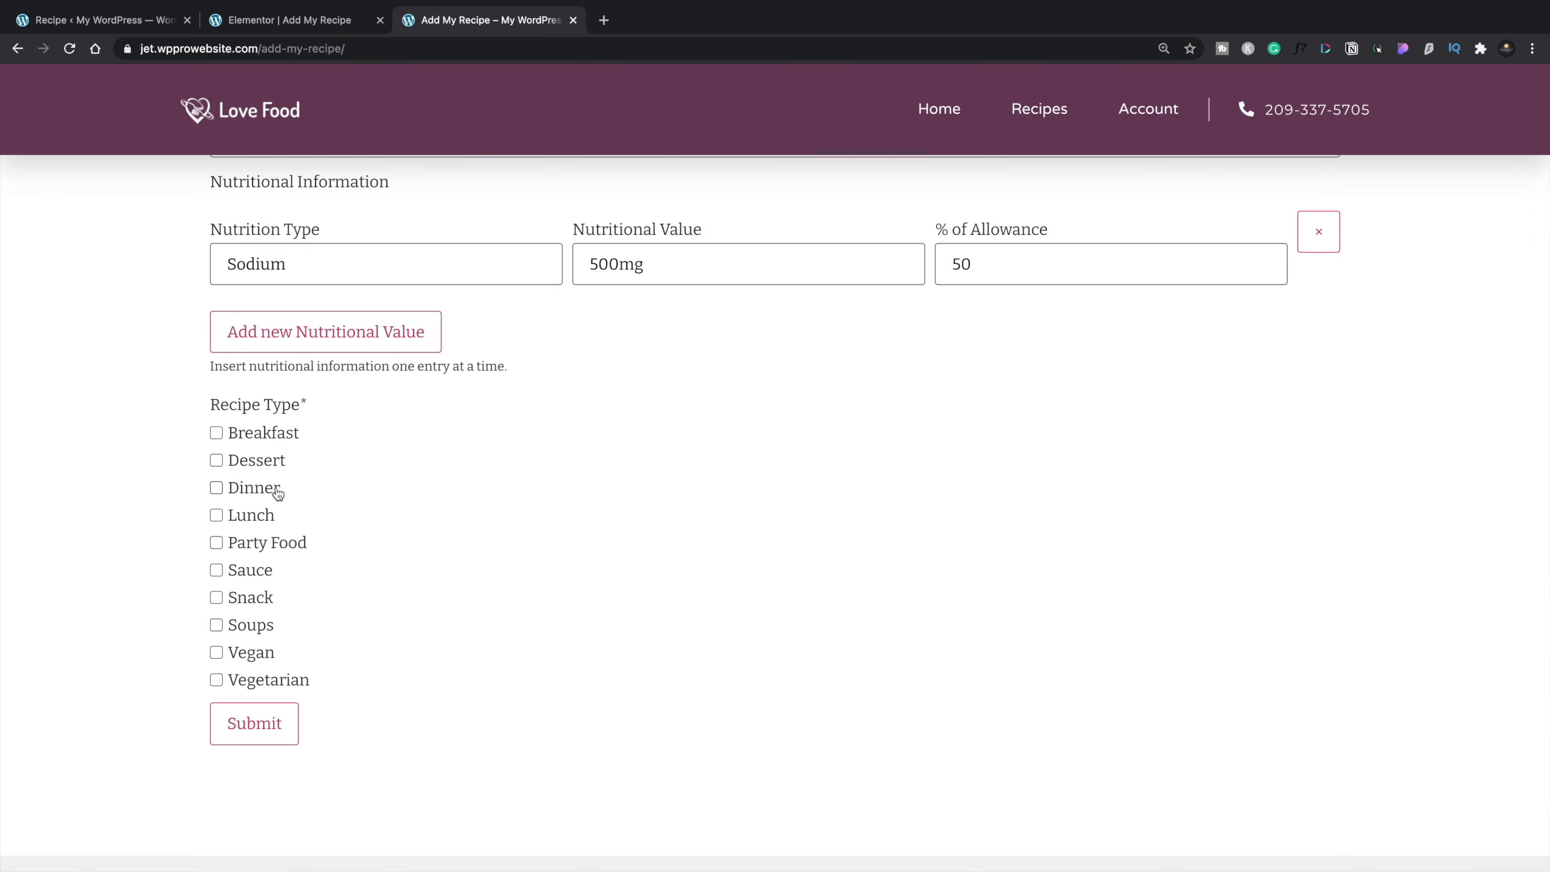
click(268, 543)
click(275, 730)
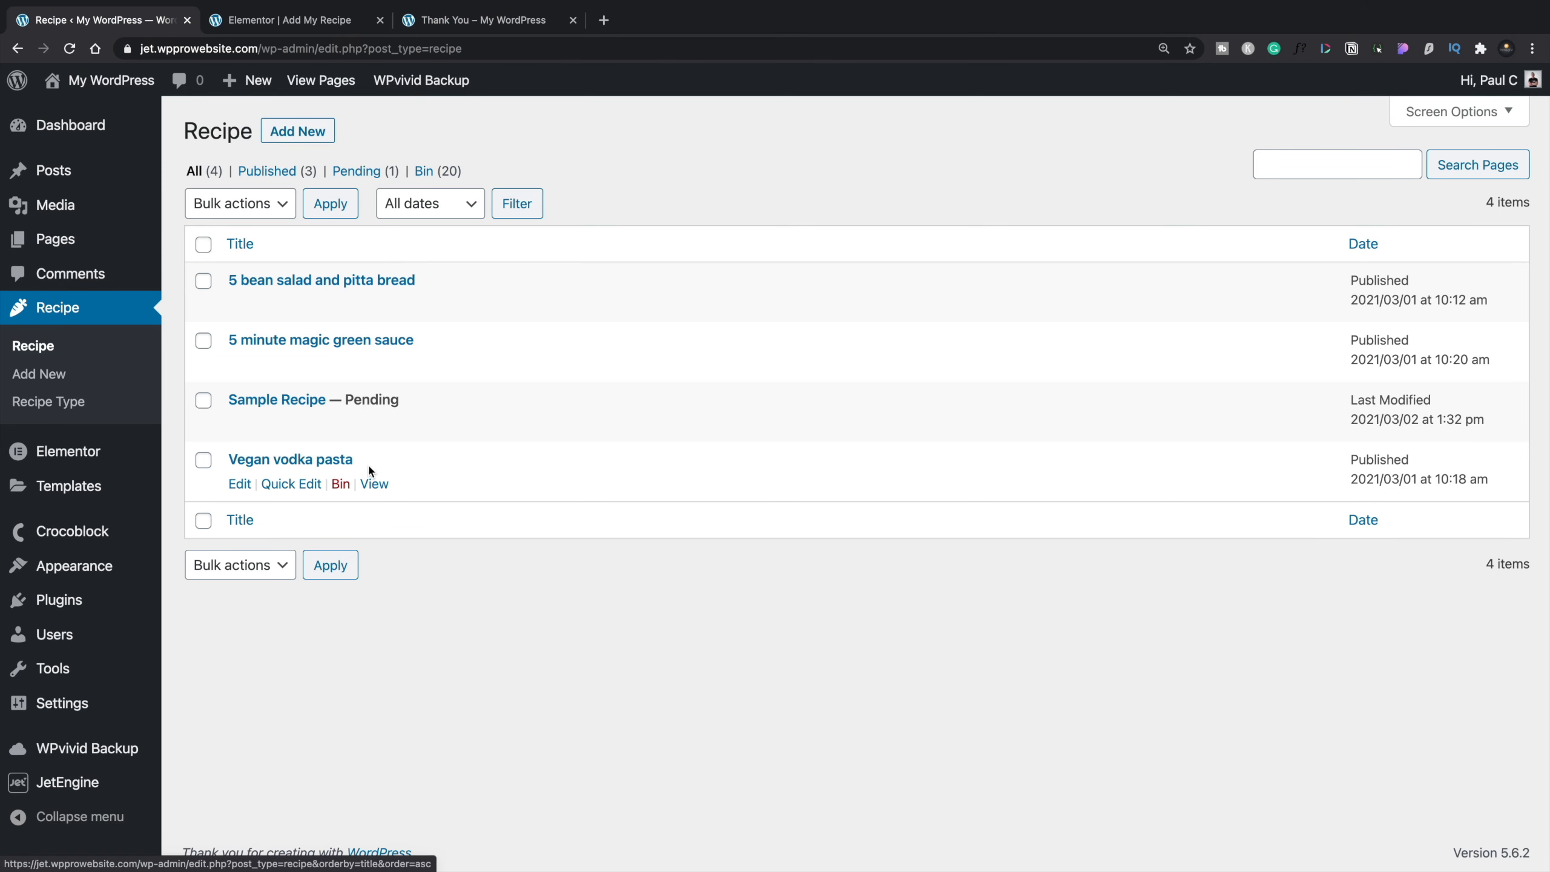
Step: Open the pending Sample Recipe in the WordPress recipe list and check its custom fields, recipe types and featured image
click(286, 403)
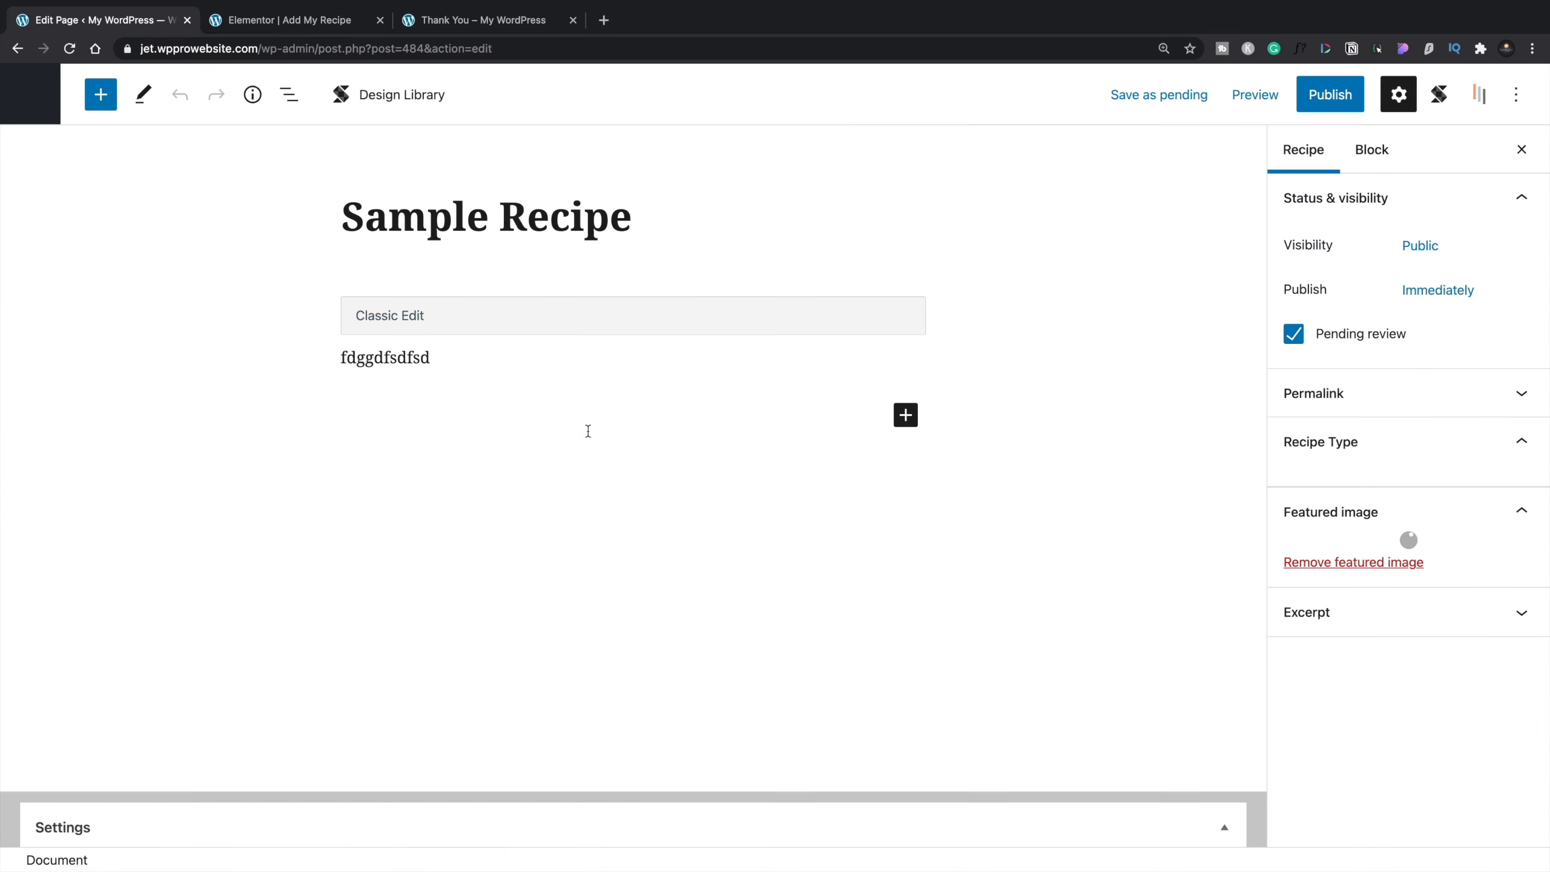
scroll(588, 434, down, 10)
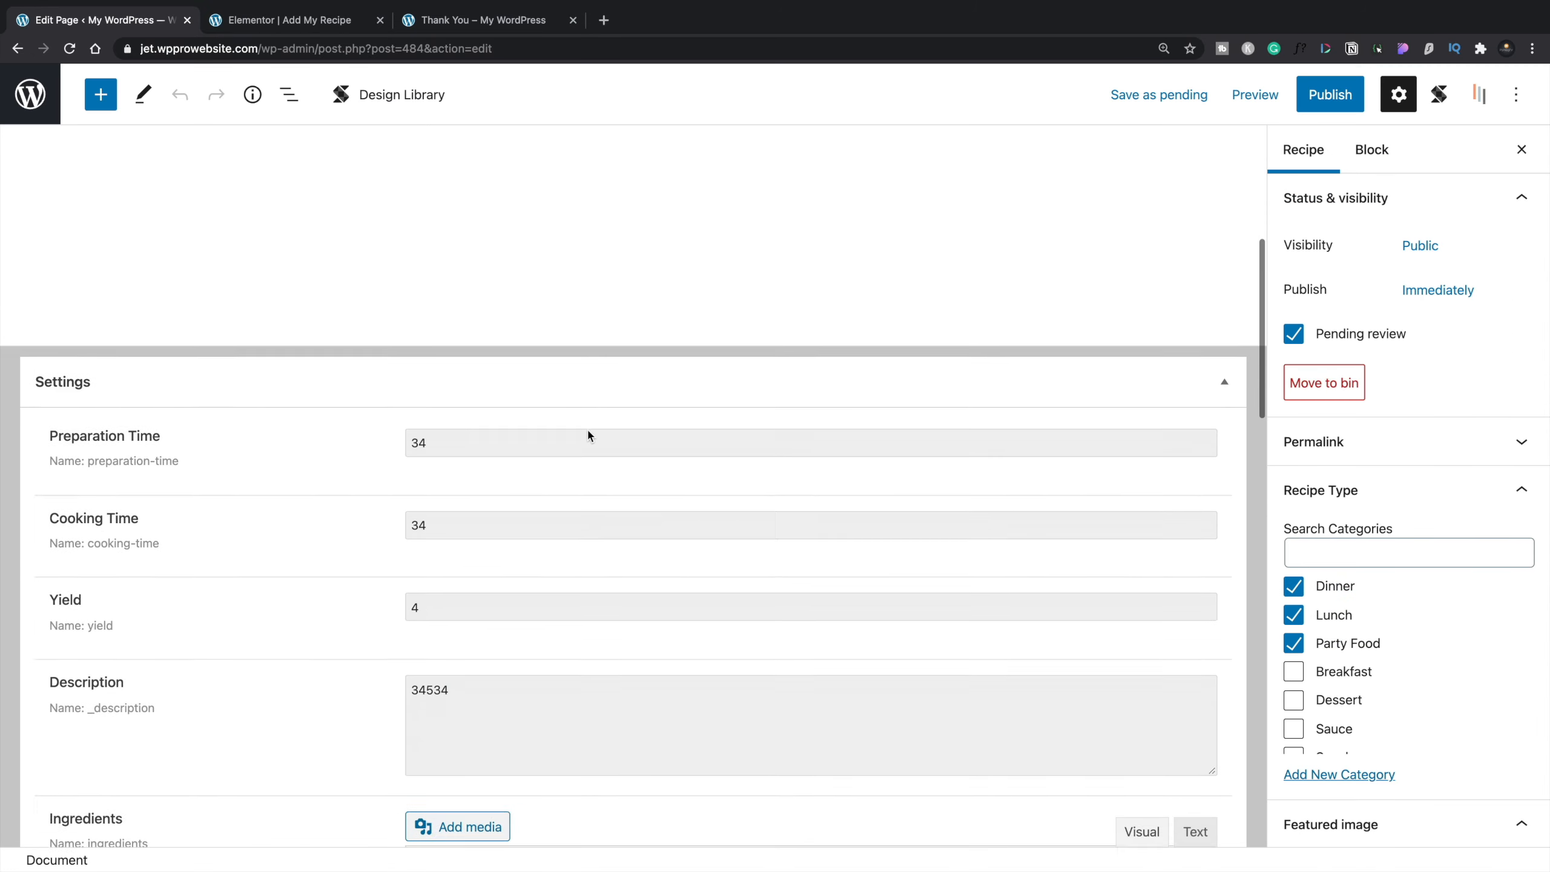
scroll(140, 579, down, 15)
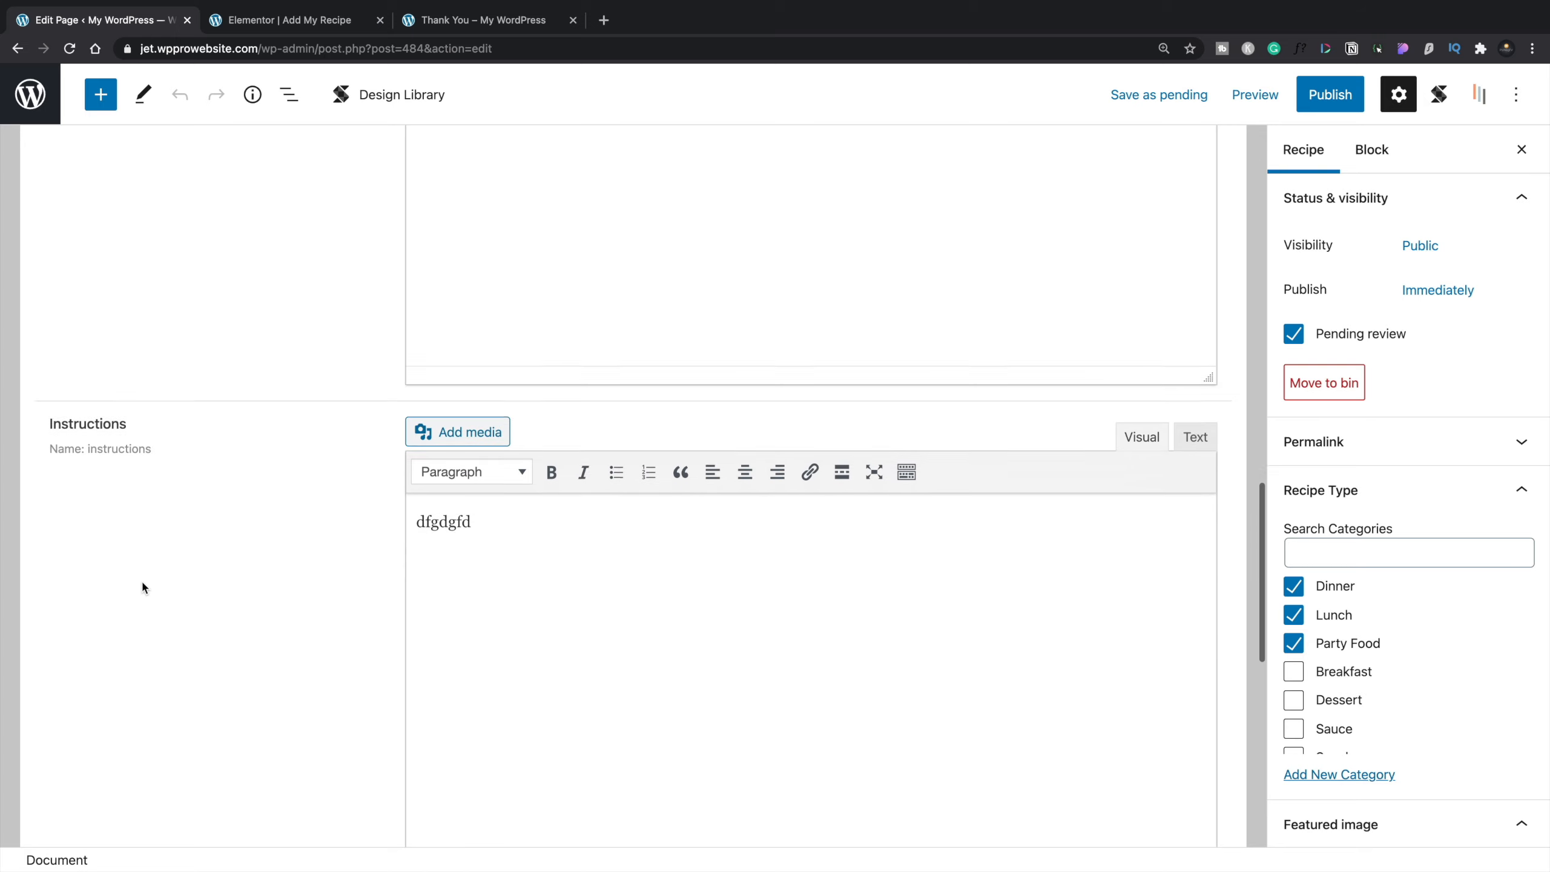
scroll(140, 586, down, 5)
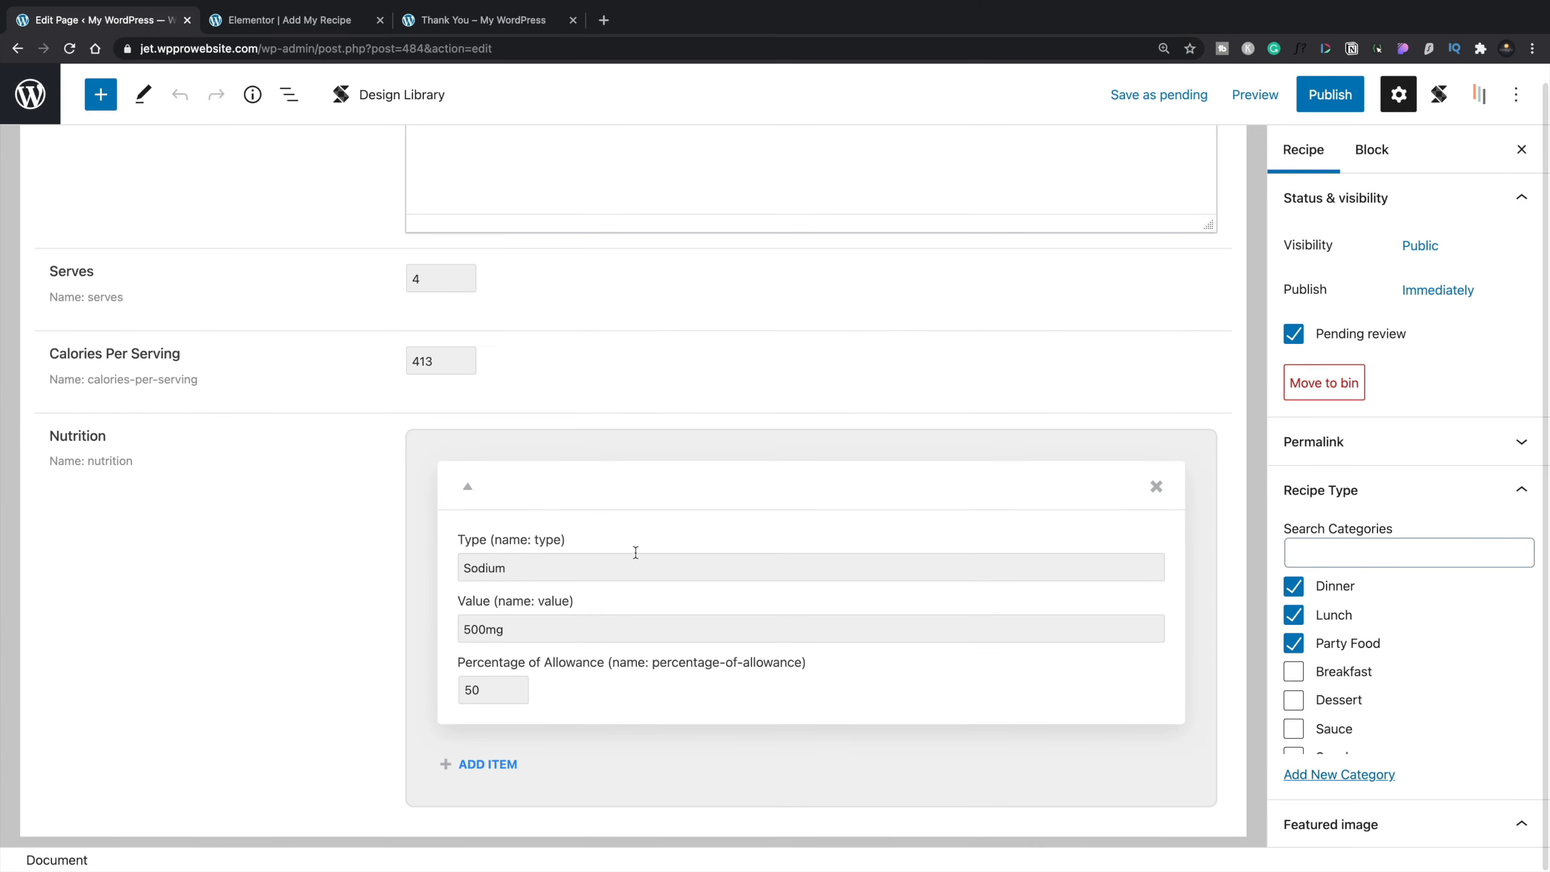
scroll(1422, 663, down, 3)
scroll(1422, 664, up, 3)
scroll(1401, 568, down, 5)
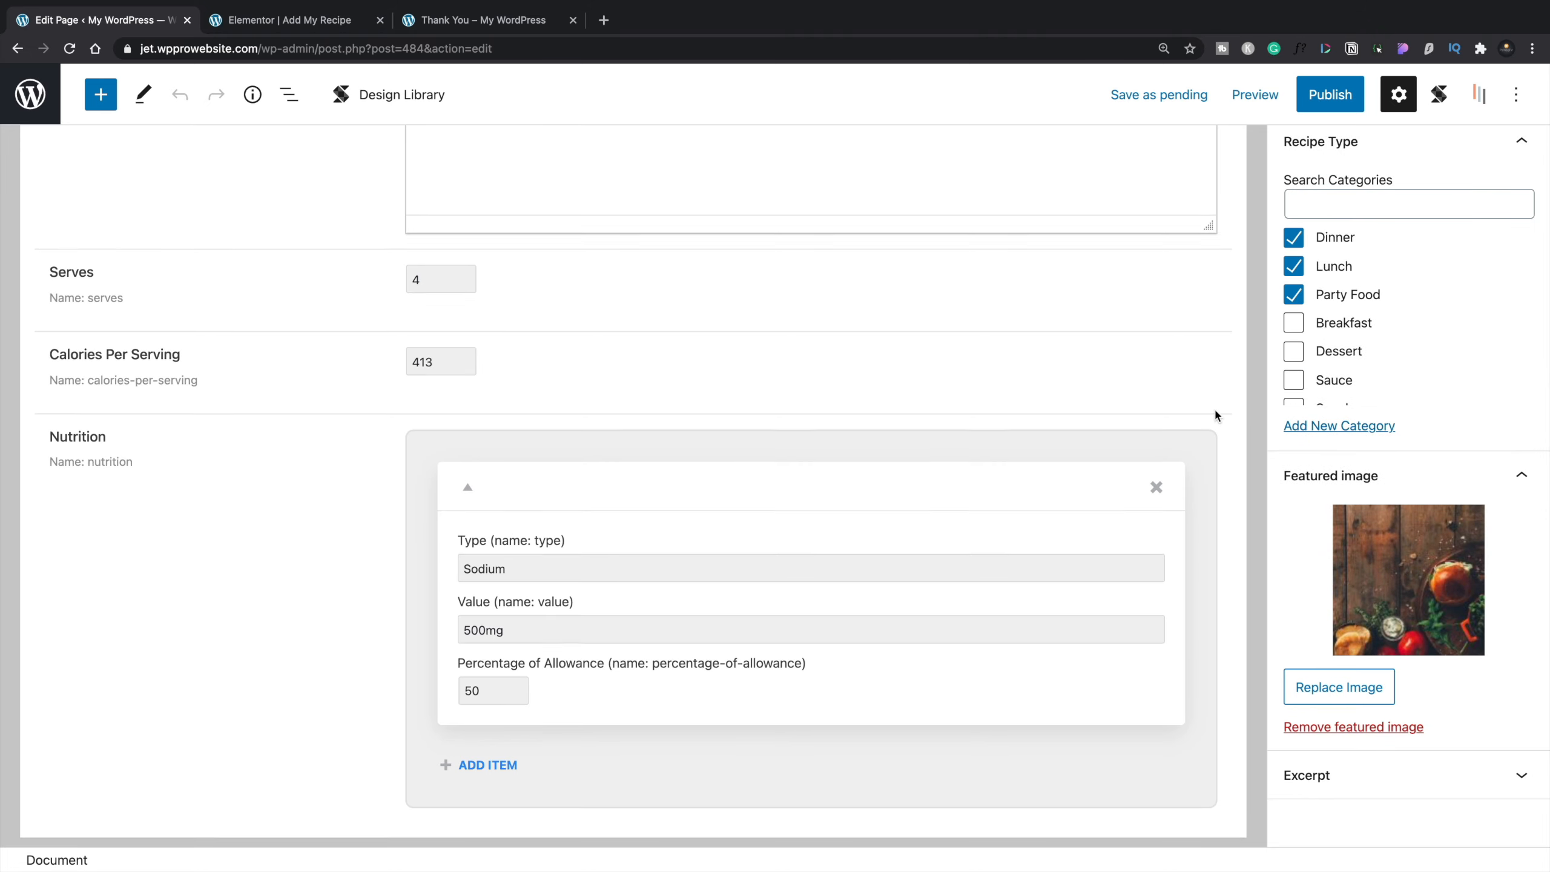
scroll(1215, 409, up, 20)
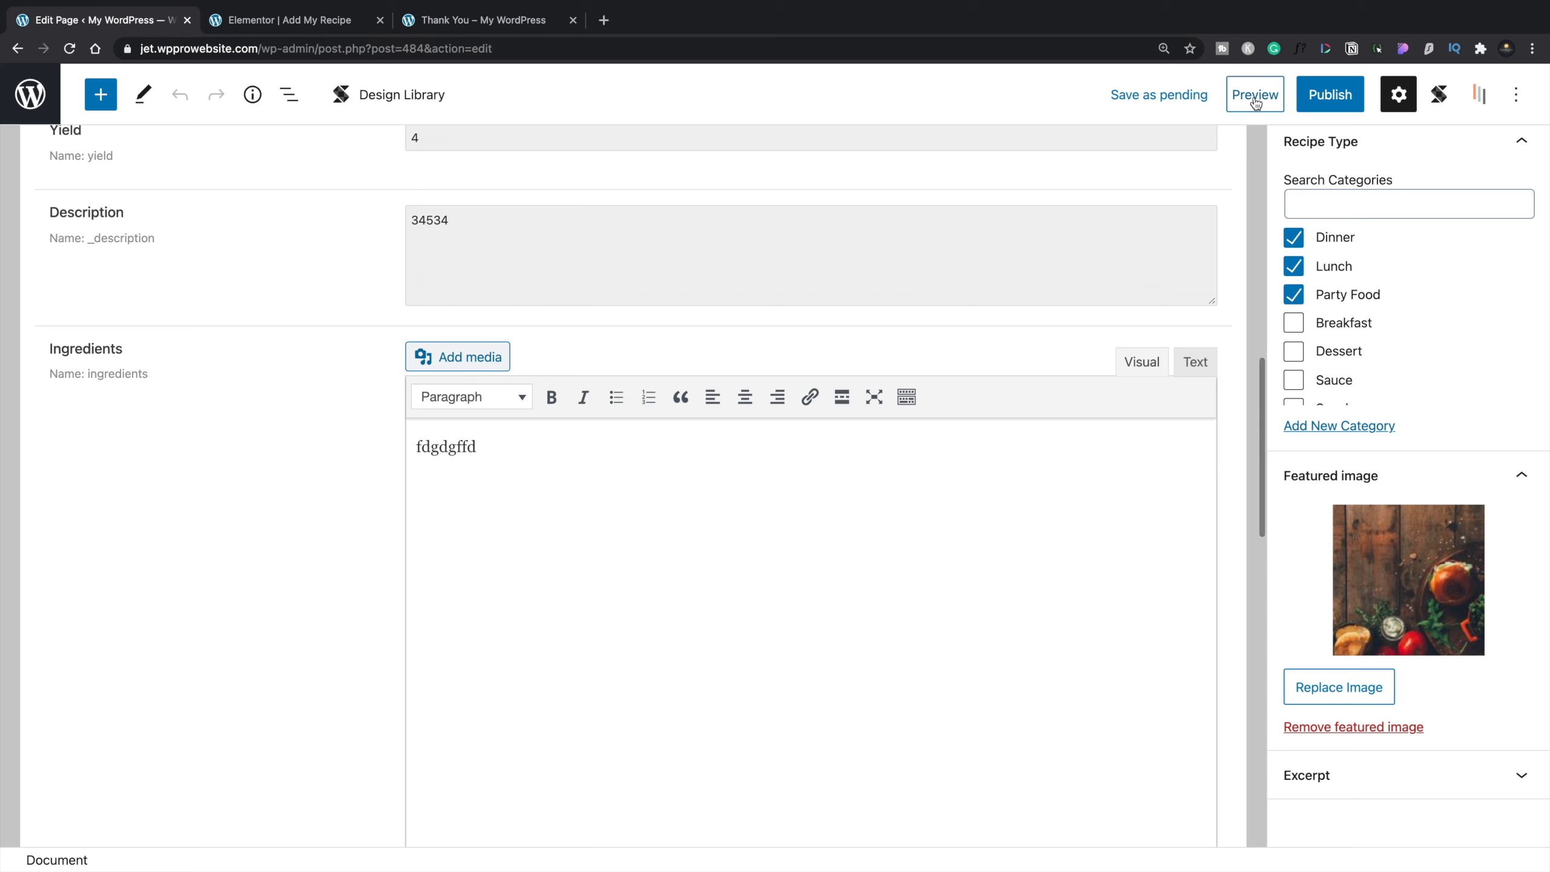
Step: Preview the recipe in a new tab and check how the submitted details display on the front end
click(1255, 97)
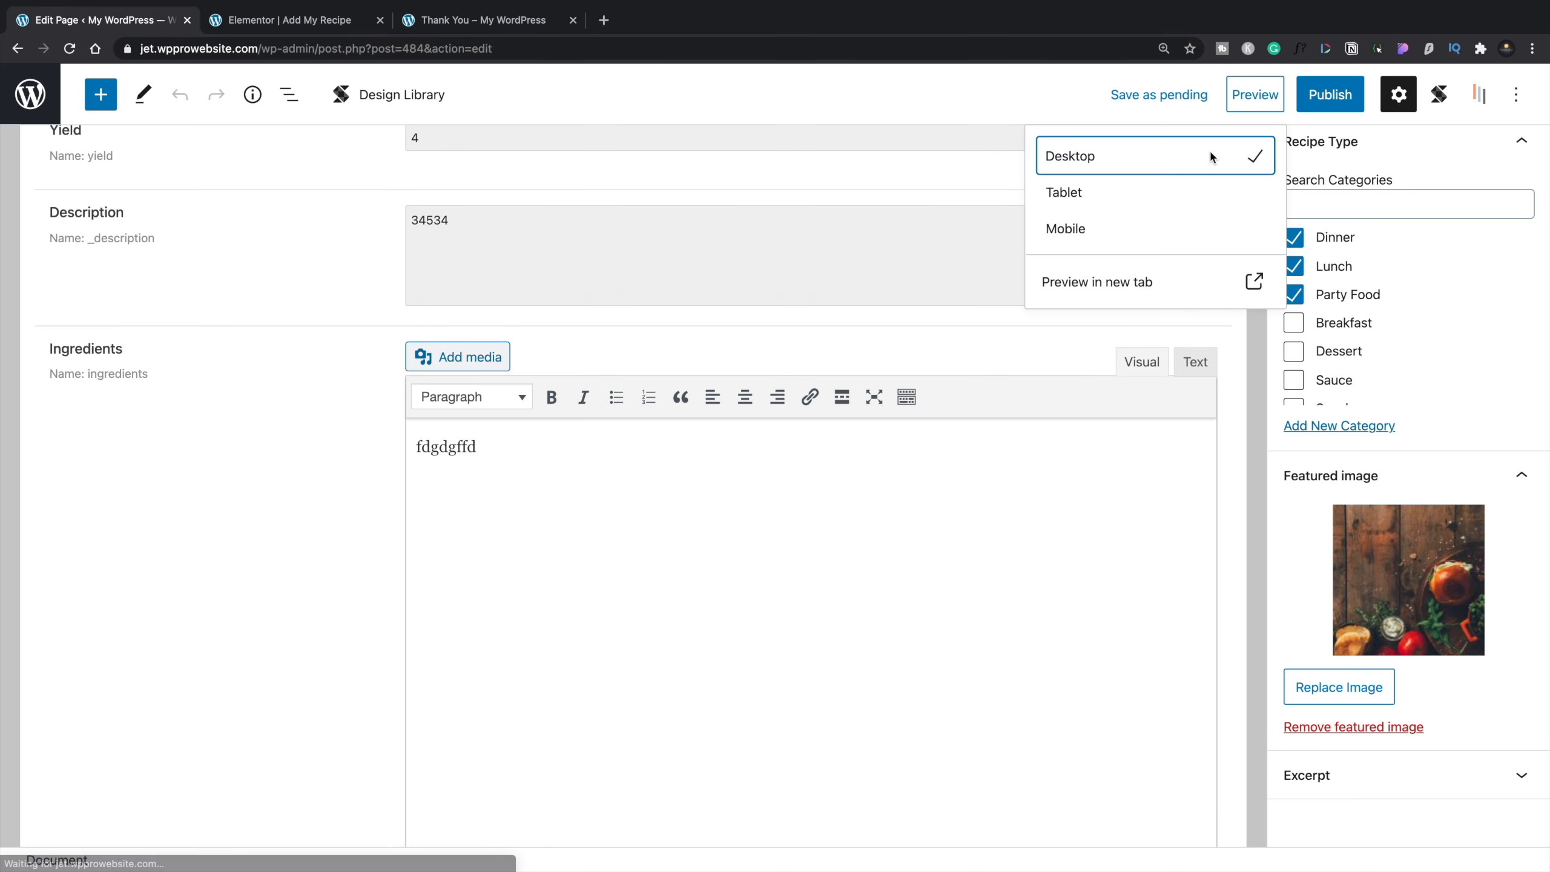
click(1090, 280)
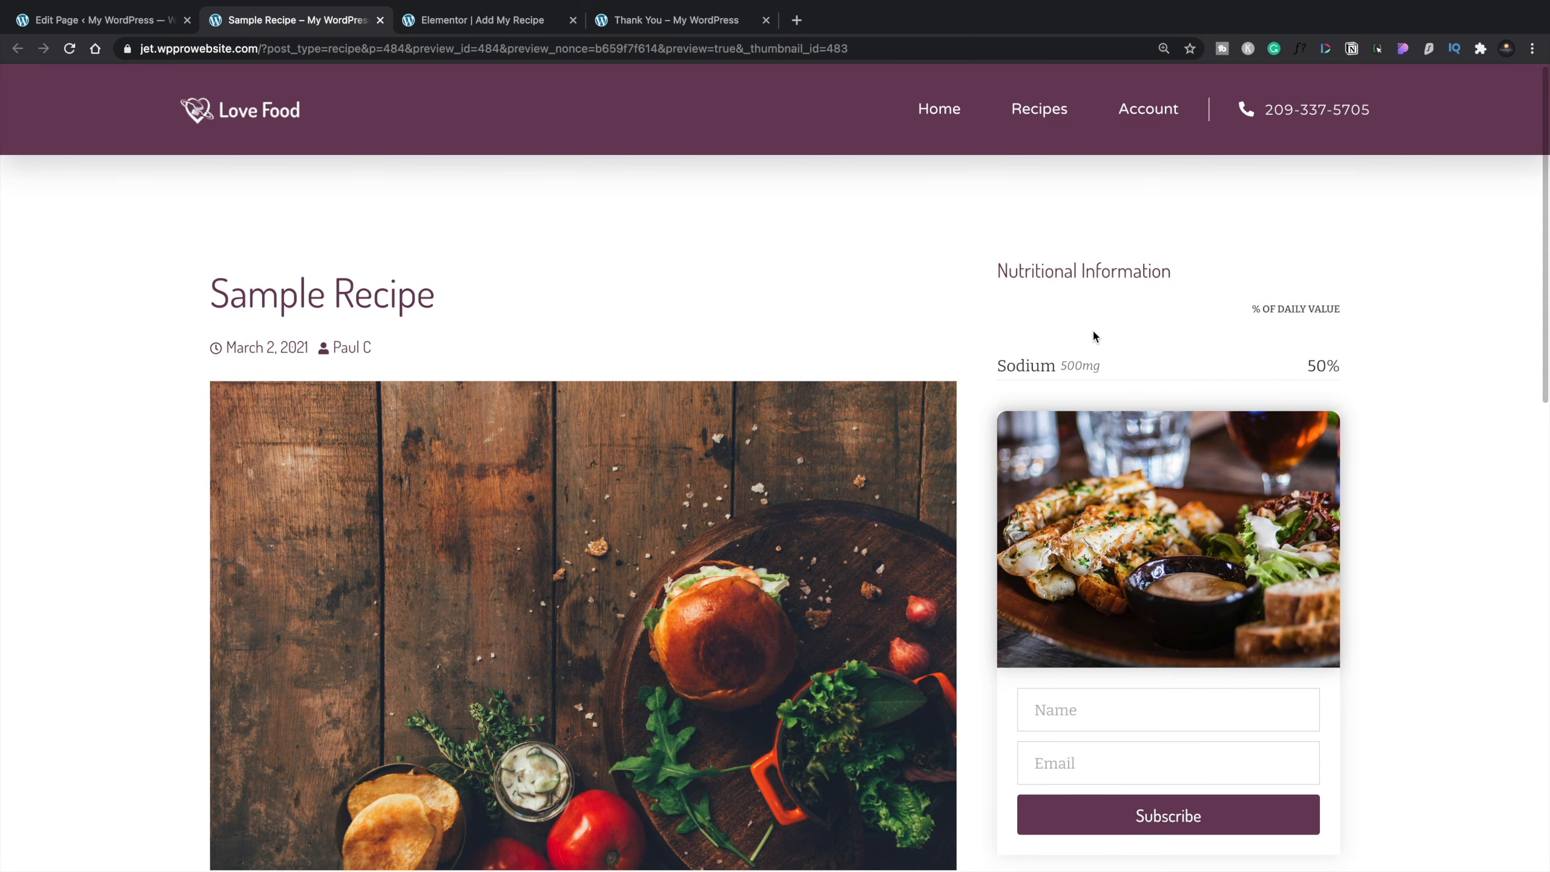
scroll(845, 414, down, 6)
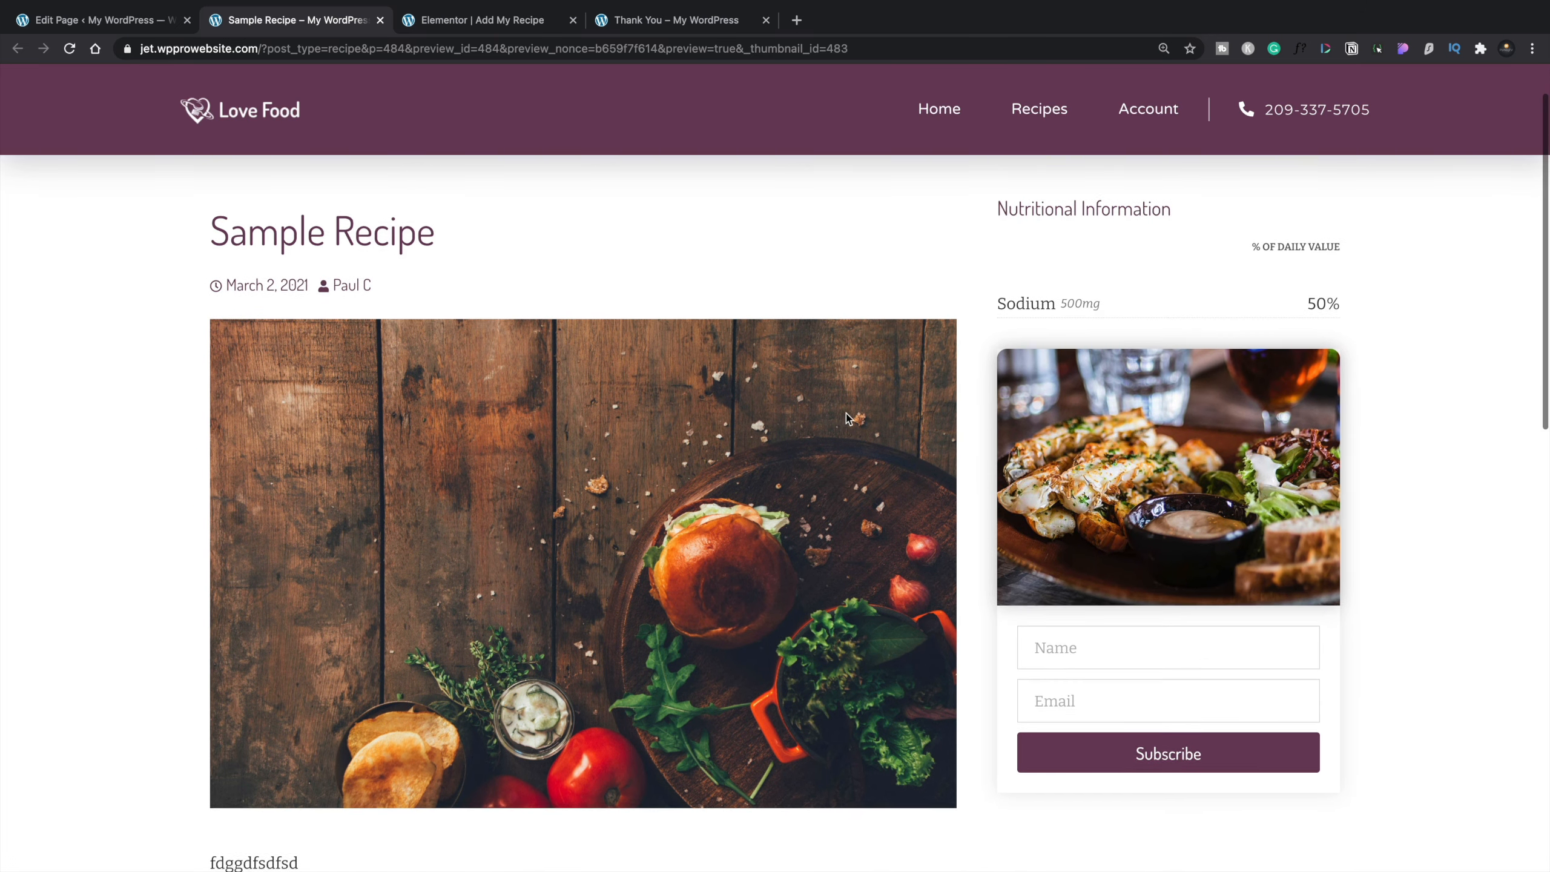
scroll(845, 414, down, 10)
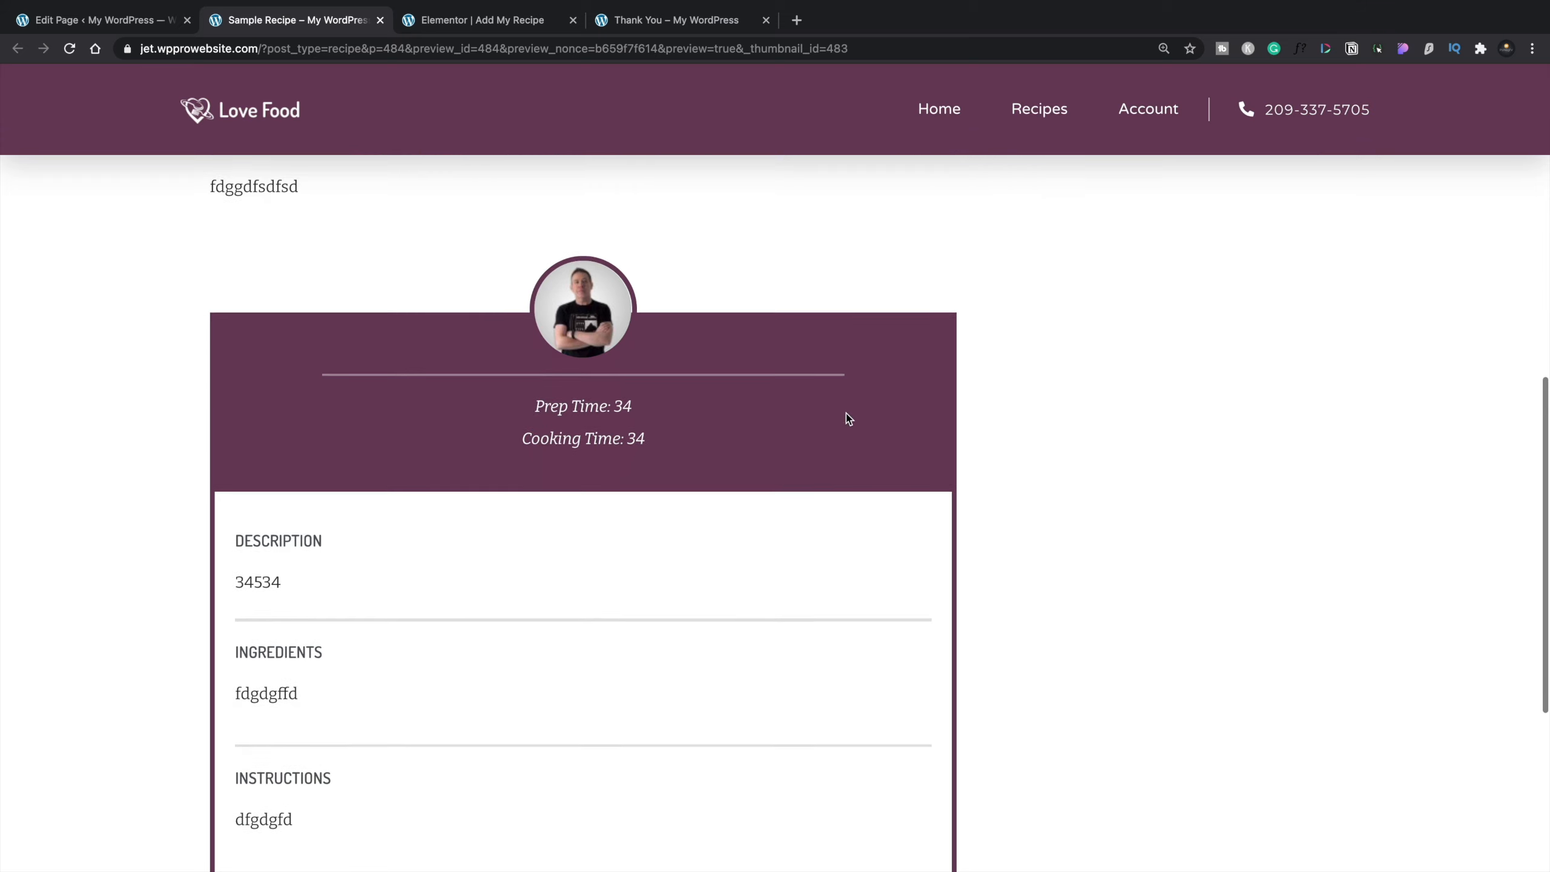
Step: Publish the pending Sample Recipe from its WordPress edit page and return to the recipe list
scroll(847, 418, up, 15)
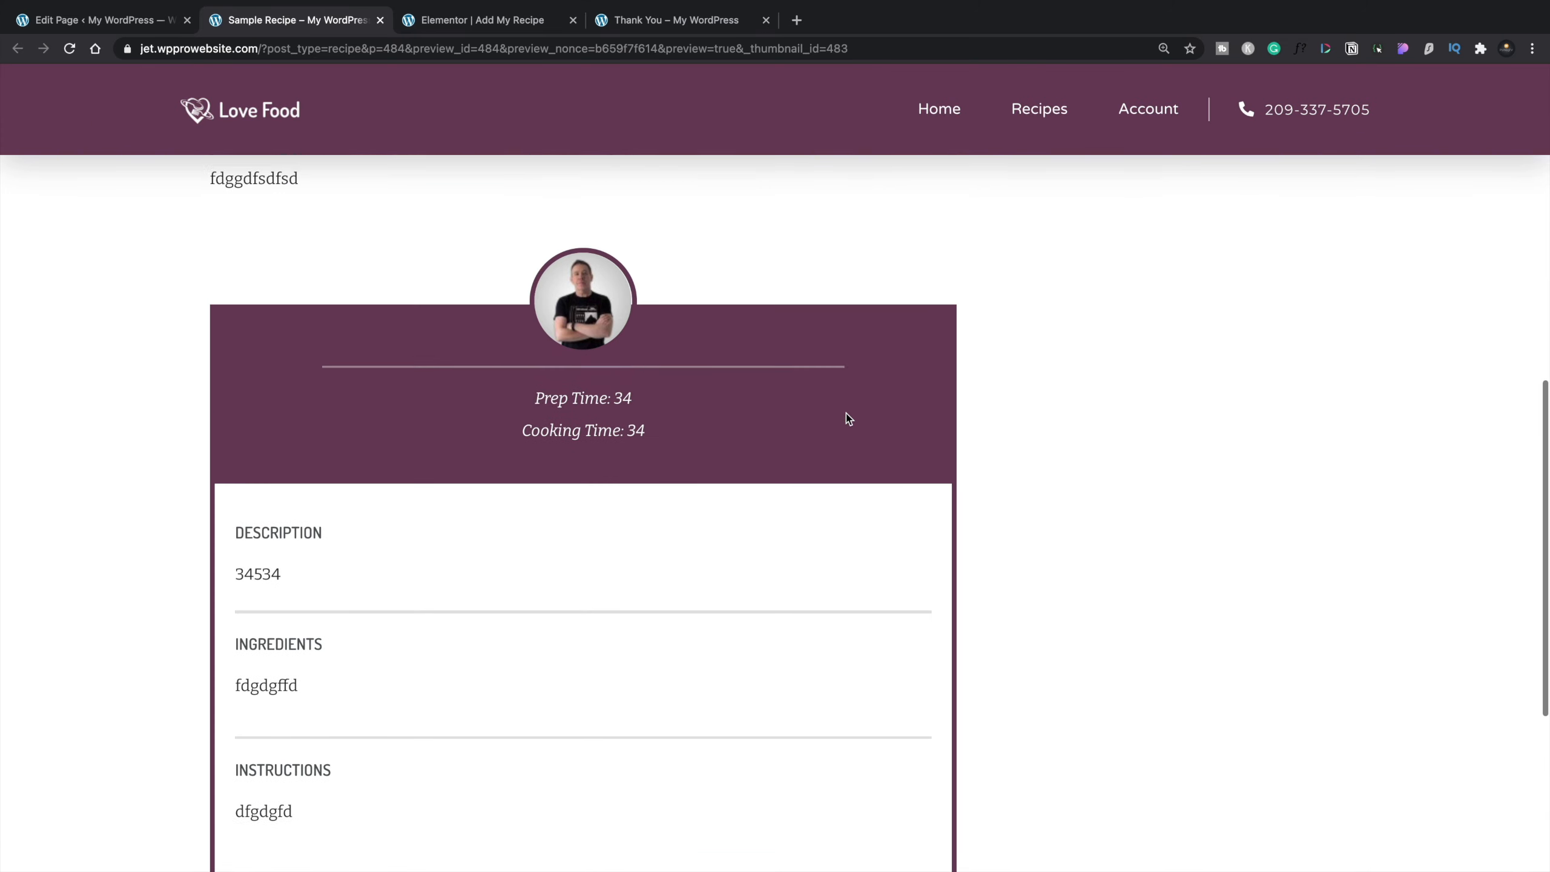
scroll(845, 414, up, 2)
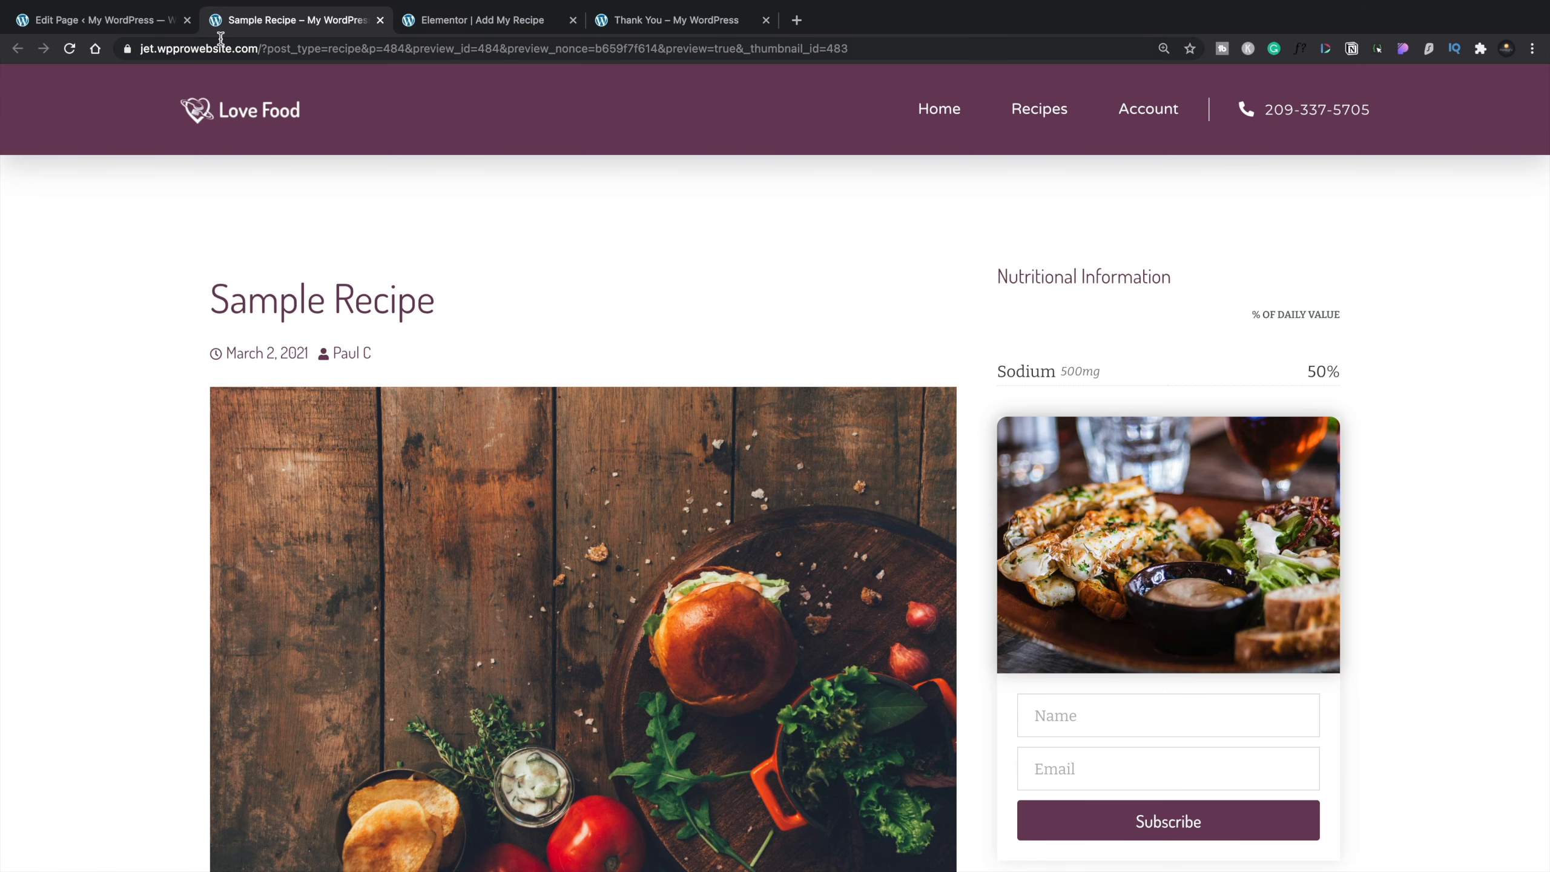
click(116, 21)
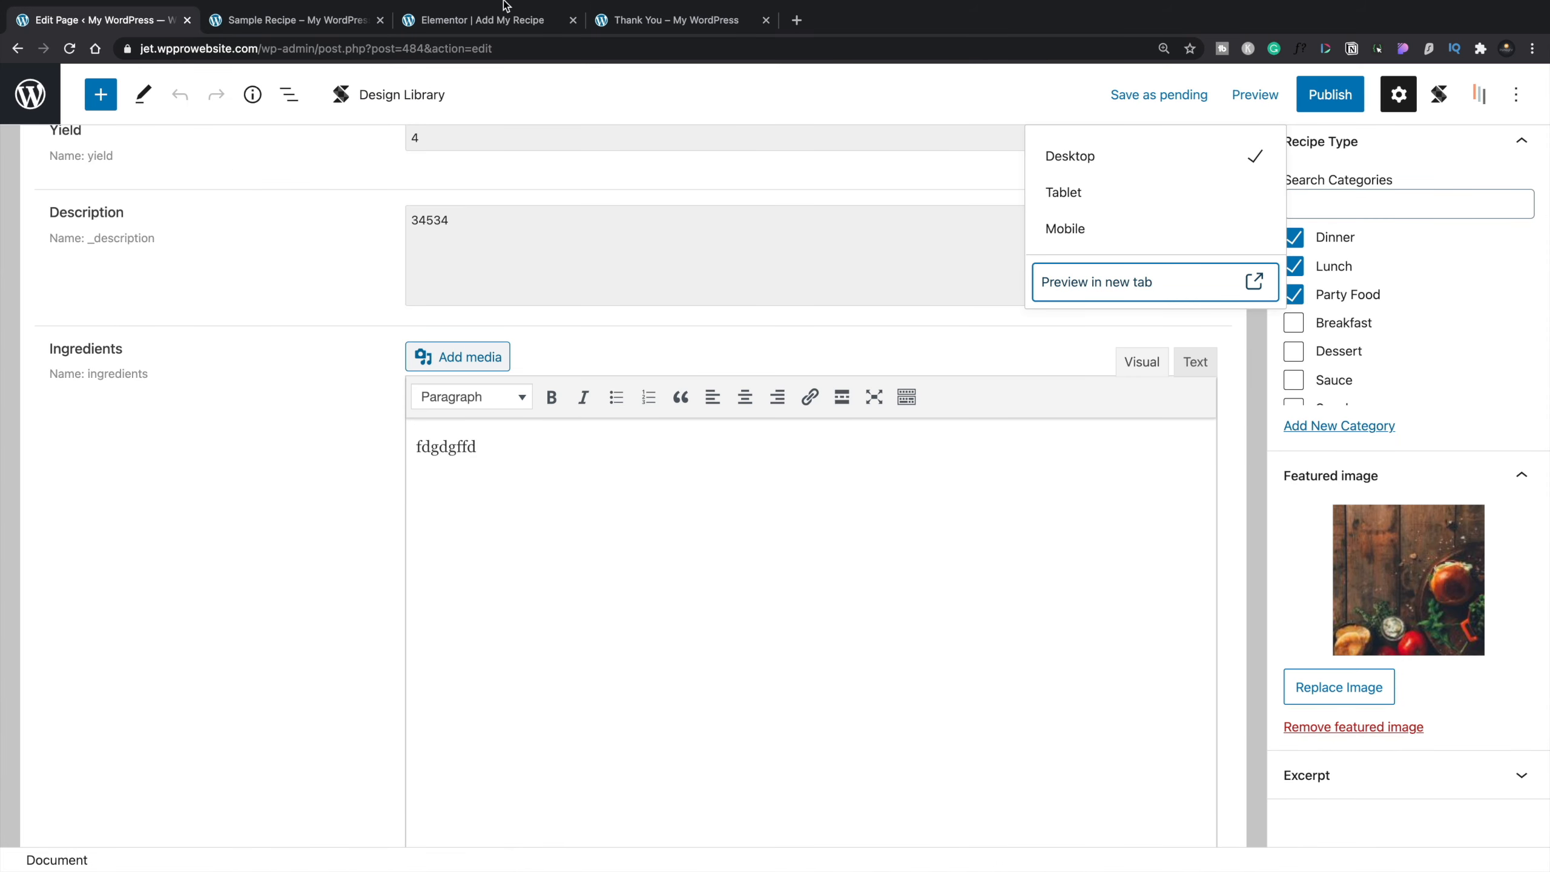
click(992, 106)
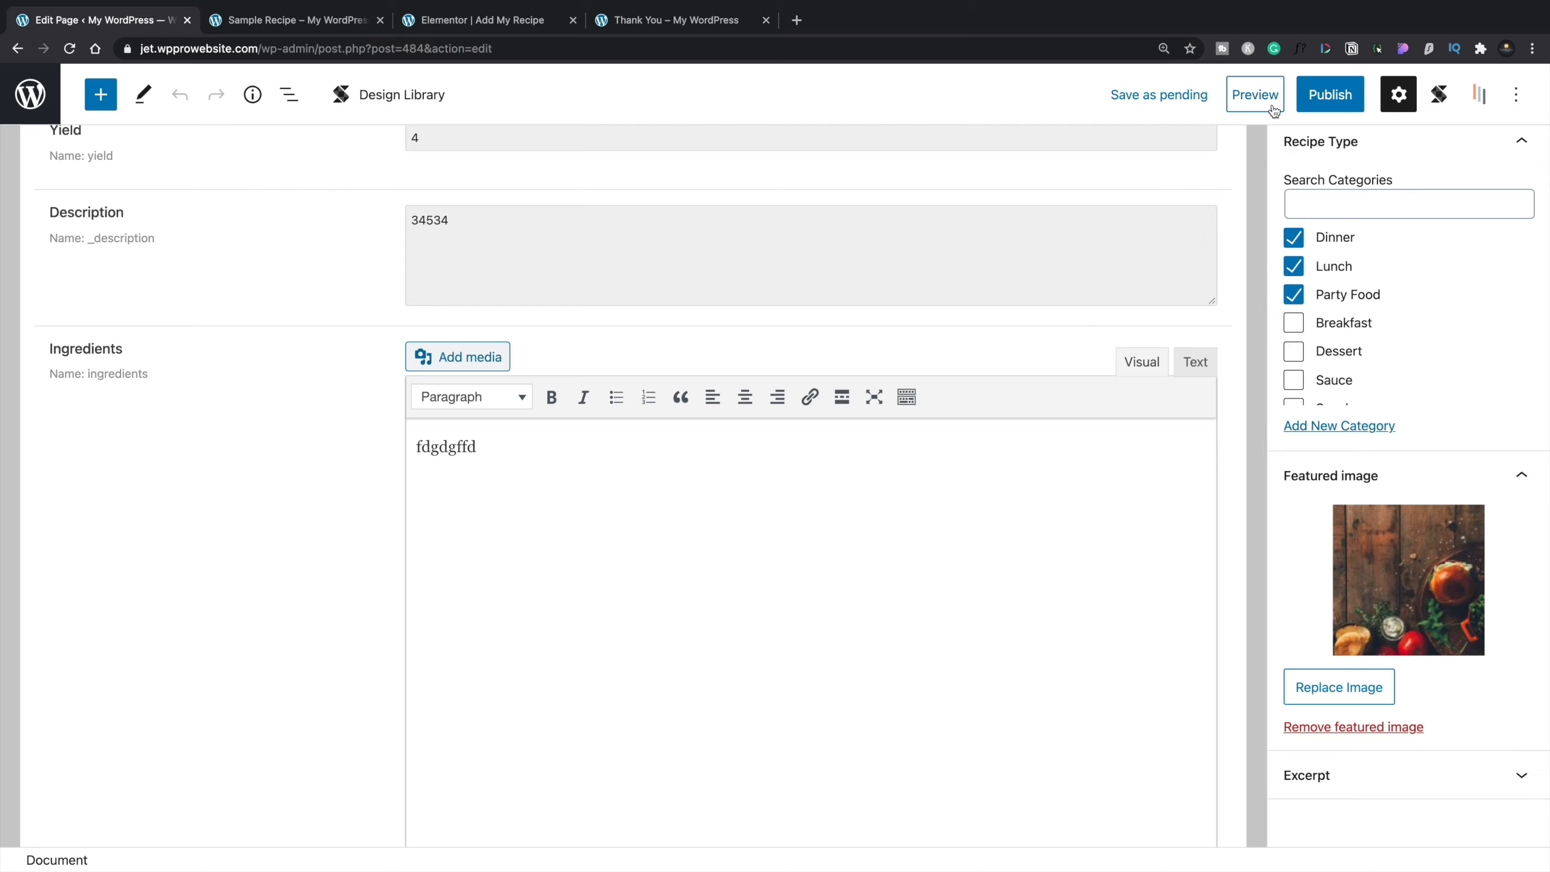
click(1322, 105)
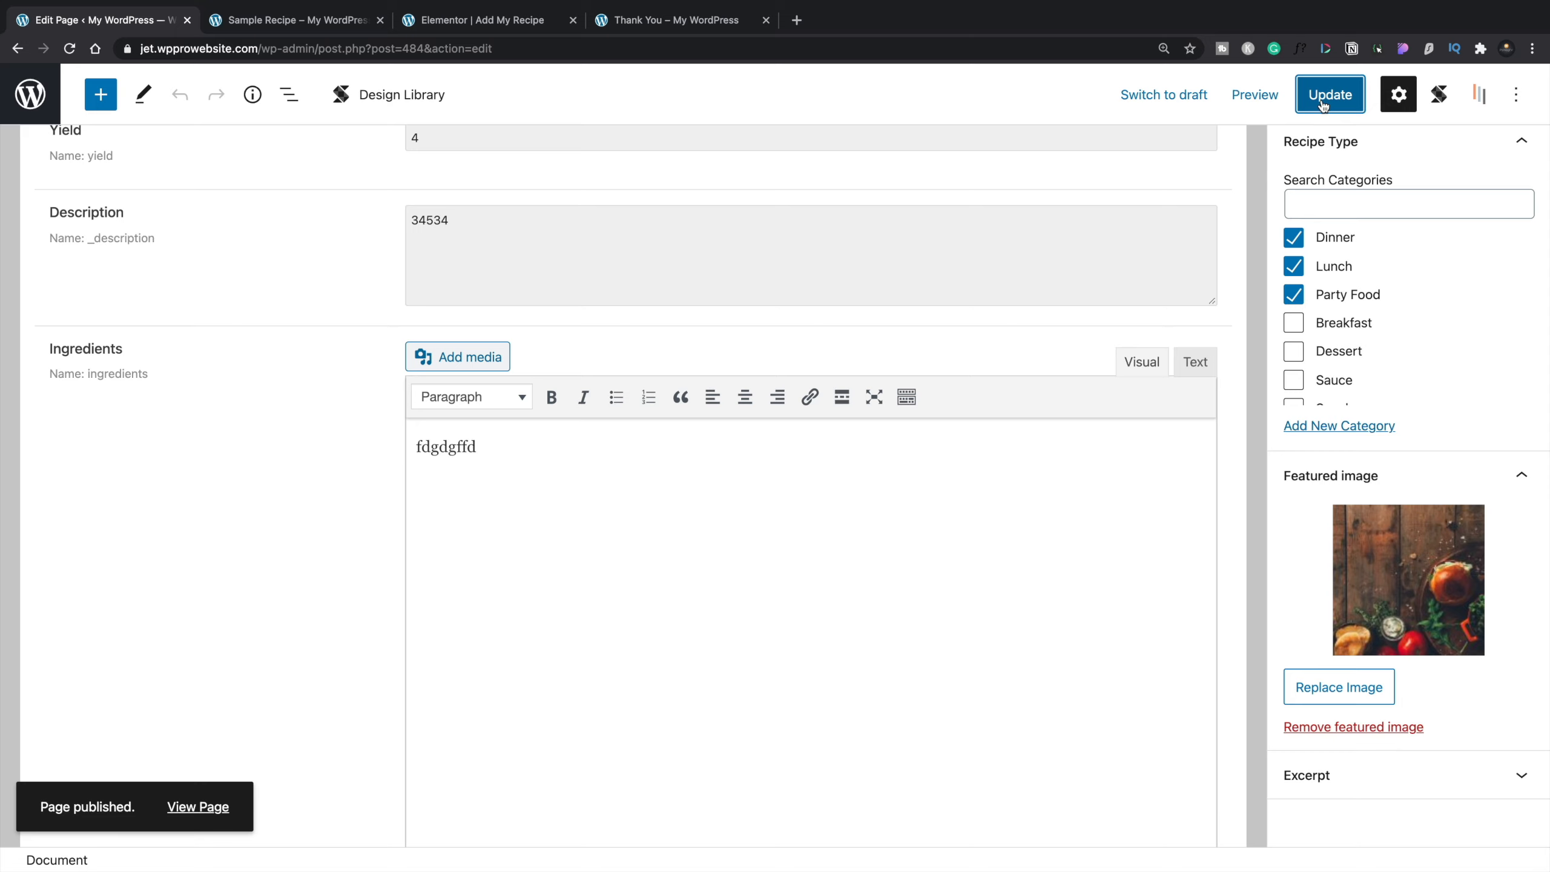
click(30, 96)
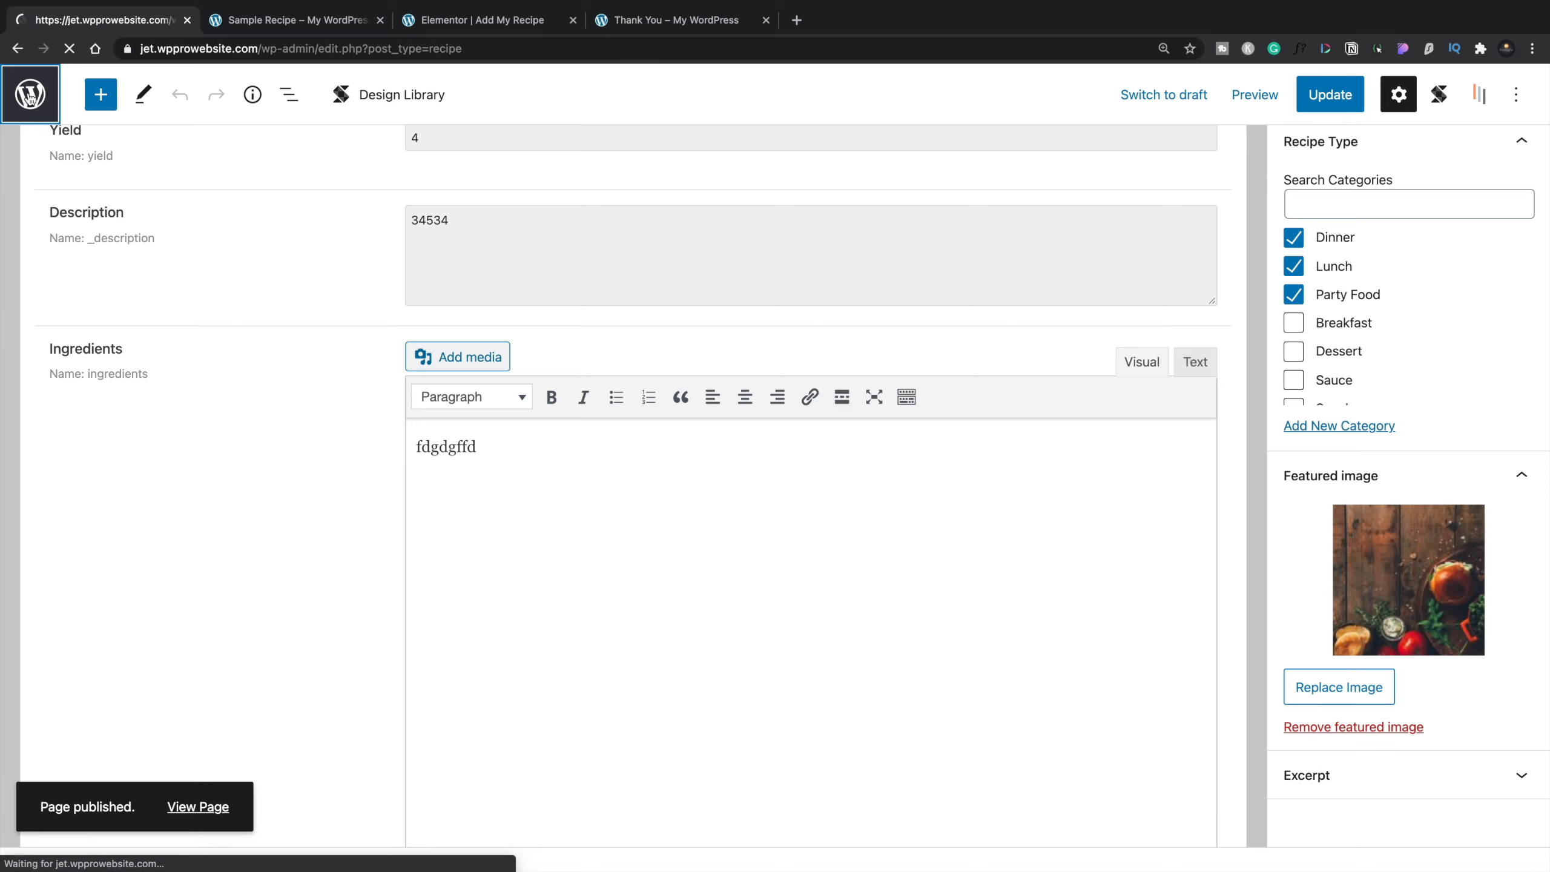